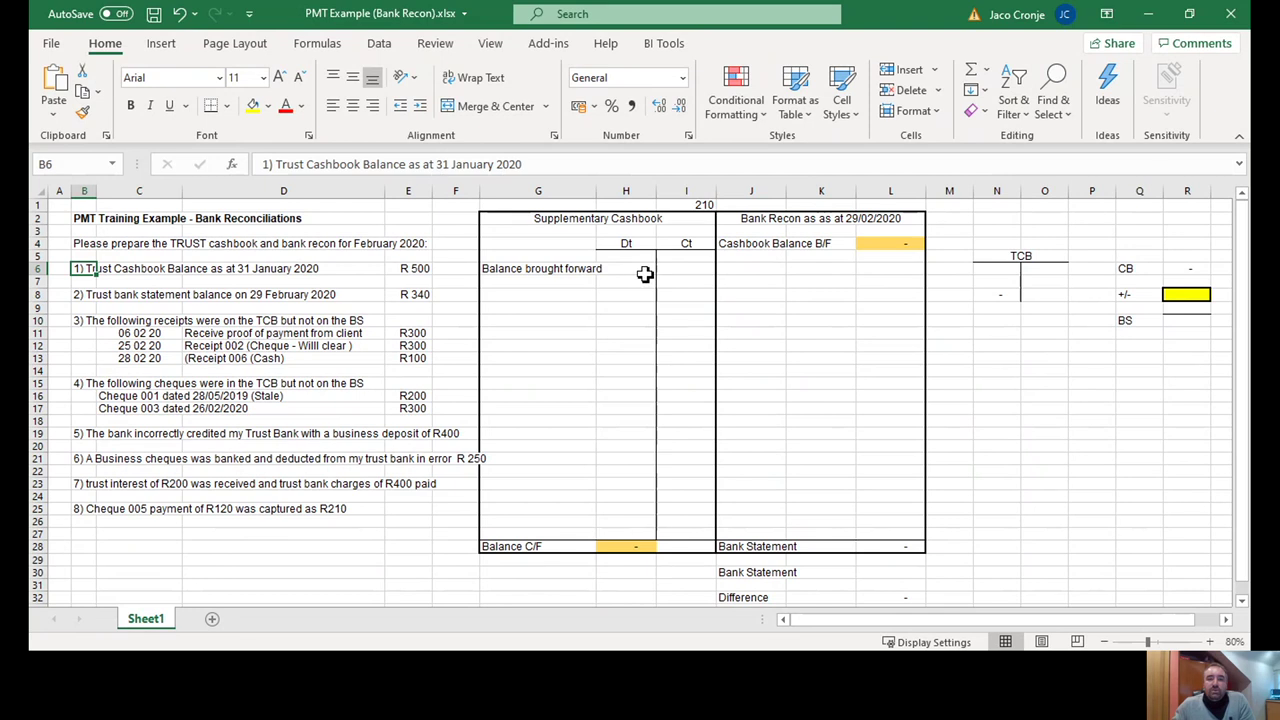
{"action": "left_click", "coordinate": [523, 221]}
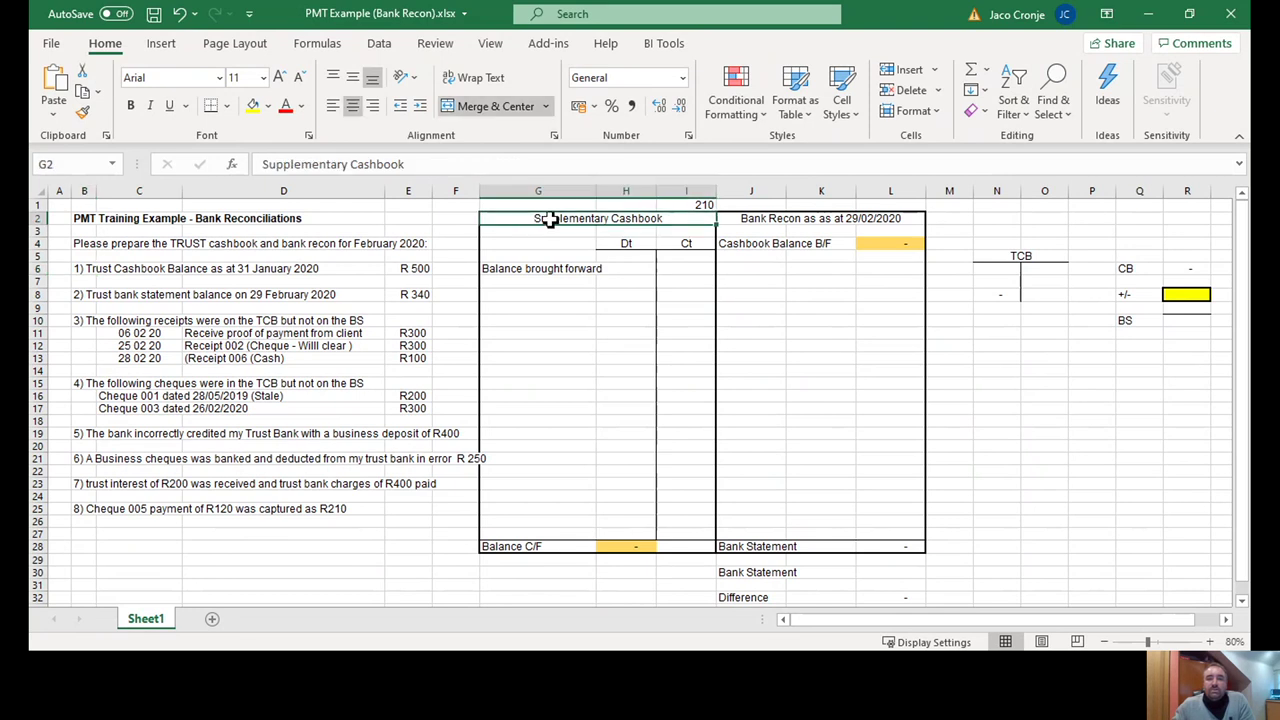
{"action": "left_click_drag", "start_coordinate": [543, 217], "coordinate": [673, 522]}
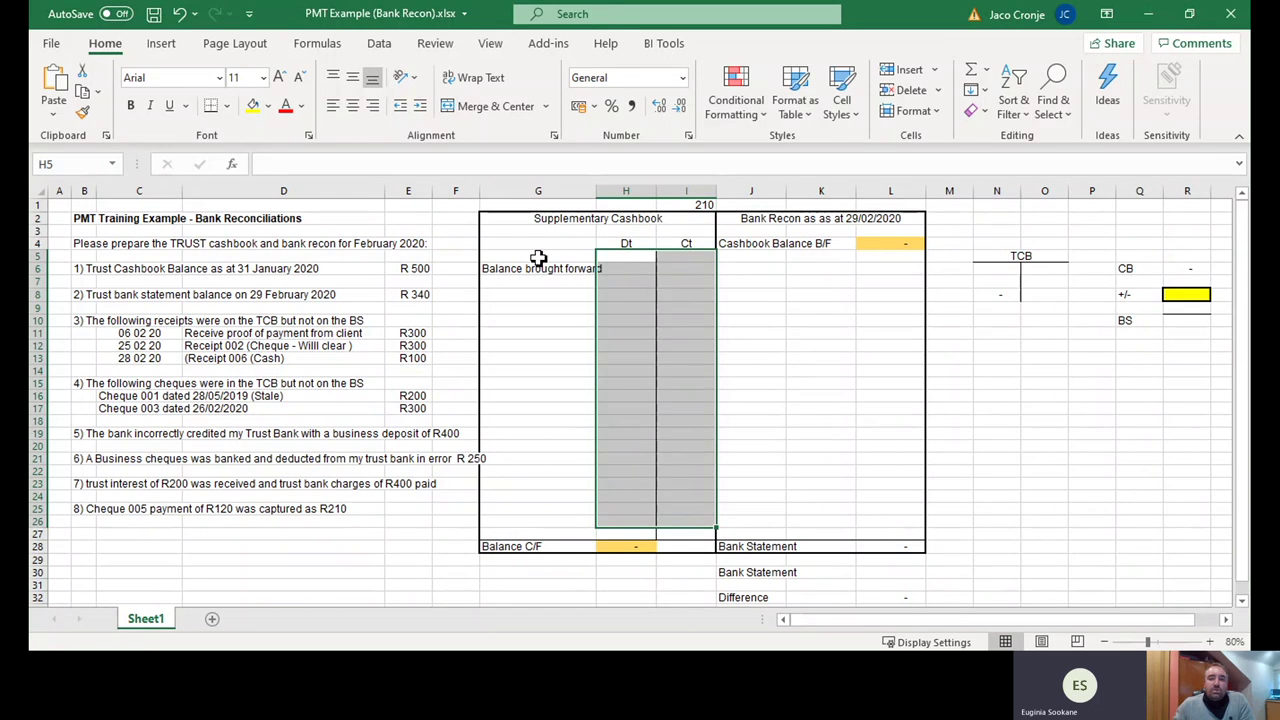
{"action": "left_click", "coordinate": [526, 295]}
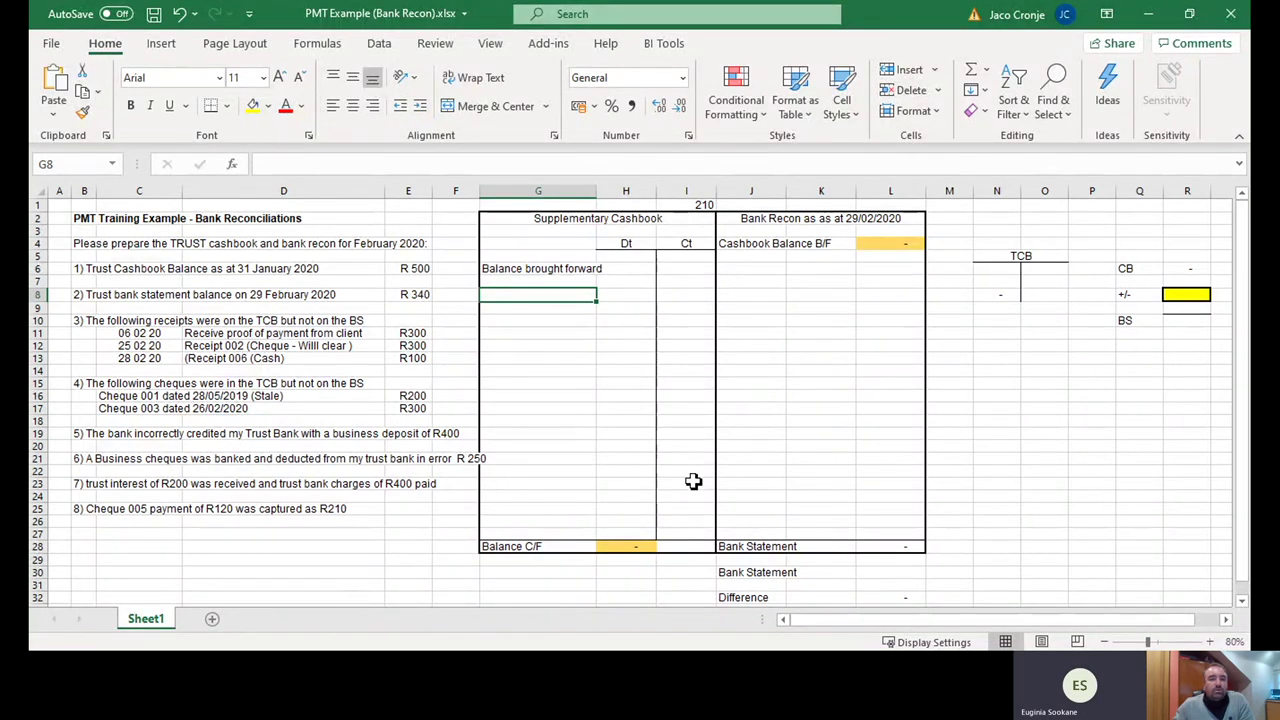
- Enter the 31 January 2020 trust cashbook balance of 500 as the debit balance brought forward in H6
{"action": "left_click", "coordinate": [82, 268]}
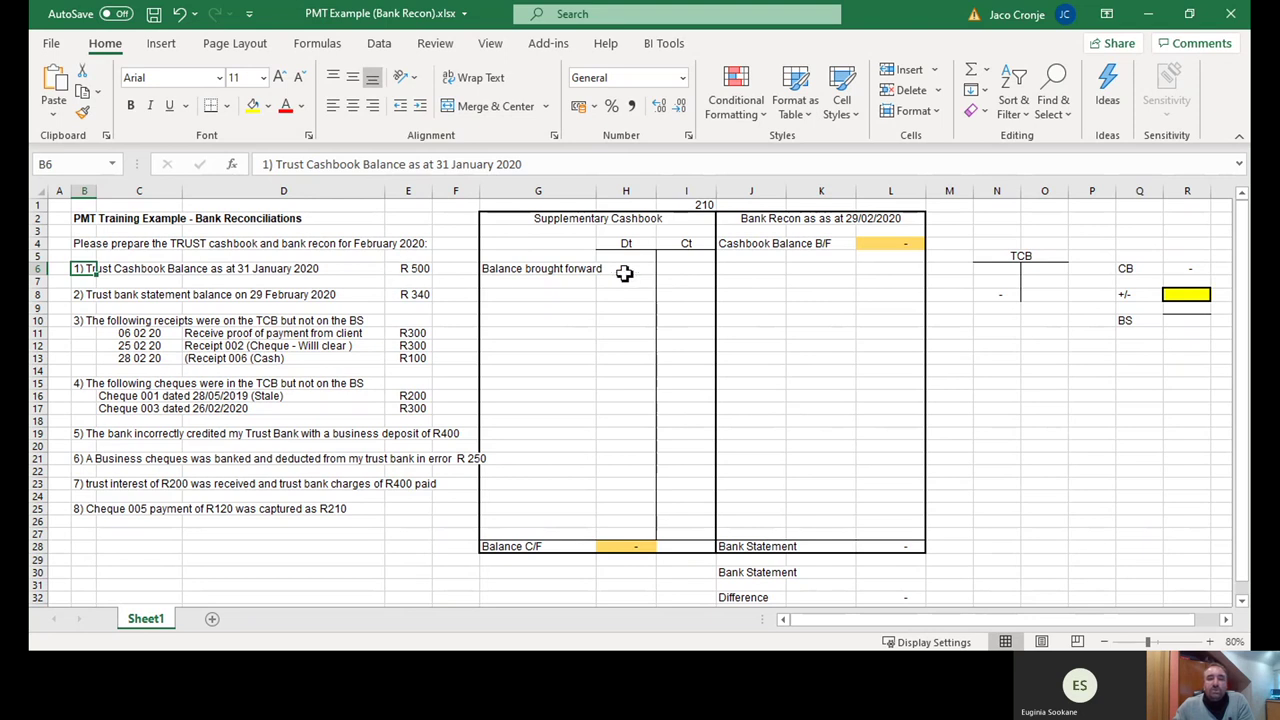
{"action": "left_click", "coordinate": [414, 268]}
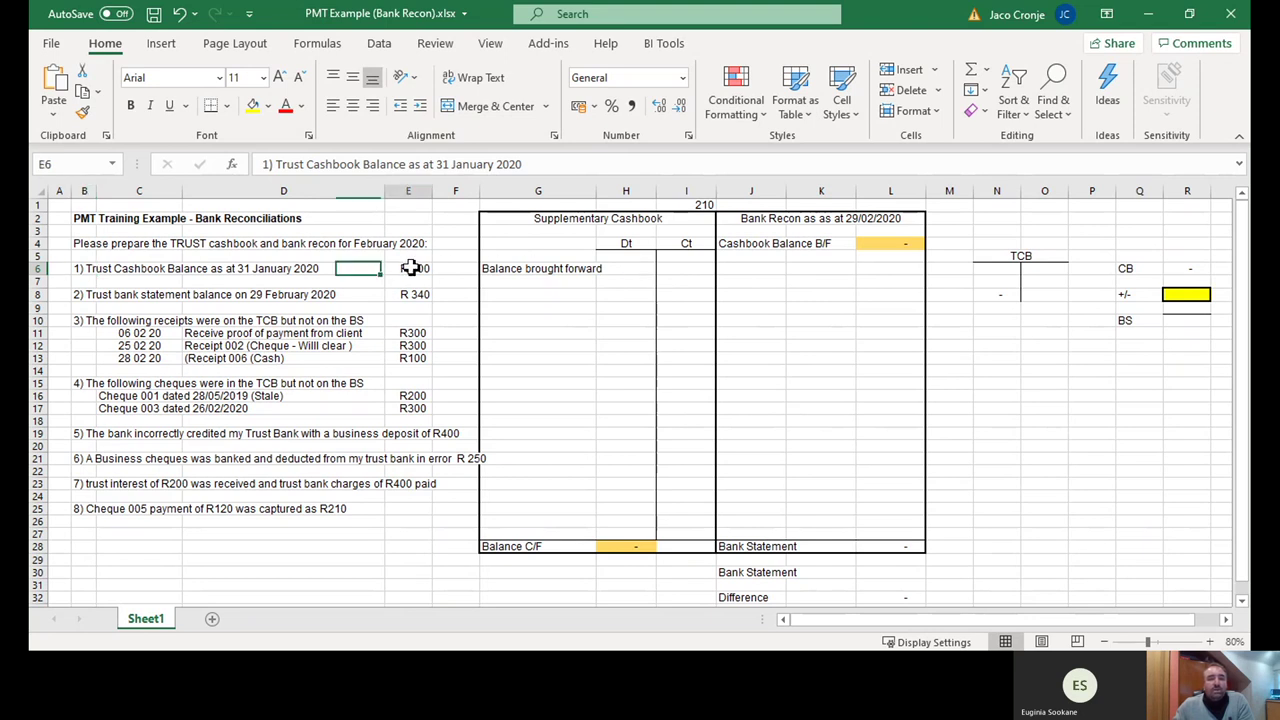
{"action": "left_click", "coordinate": [630, 267]}
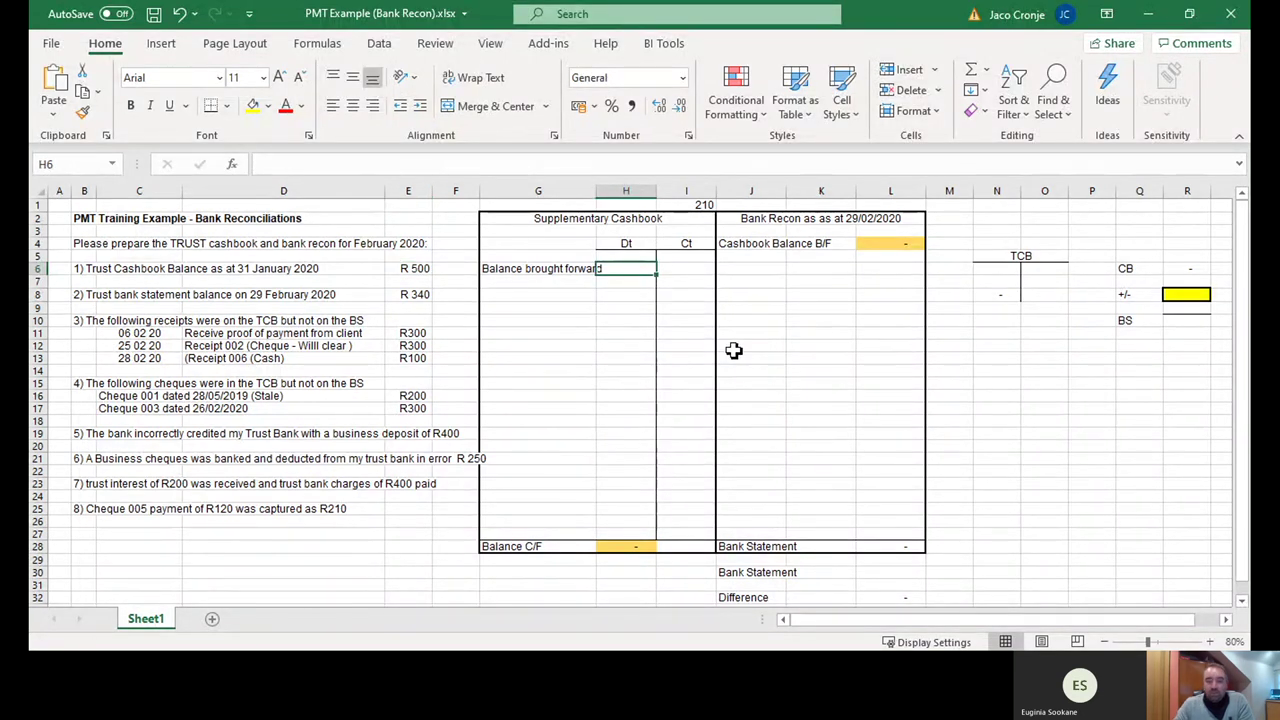
{"action": "type", "text": "500"}
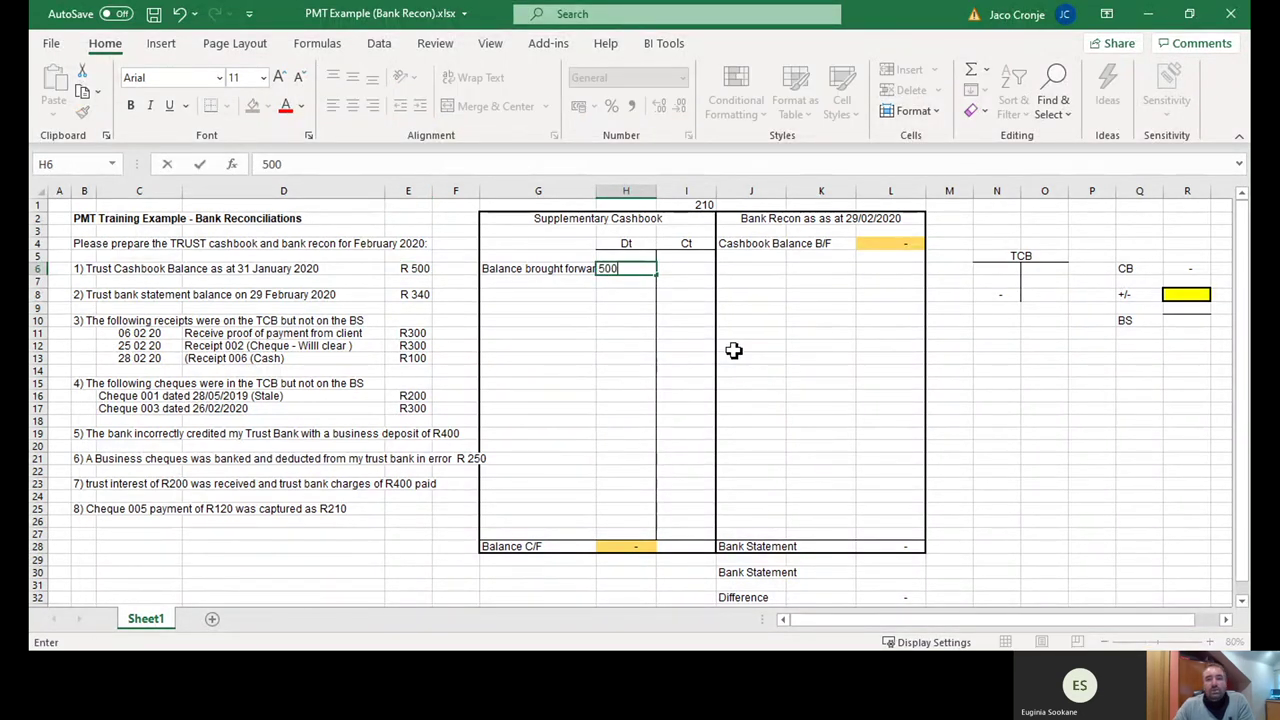
{"action": "key", "text": "Return"}
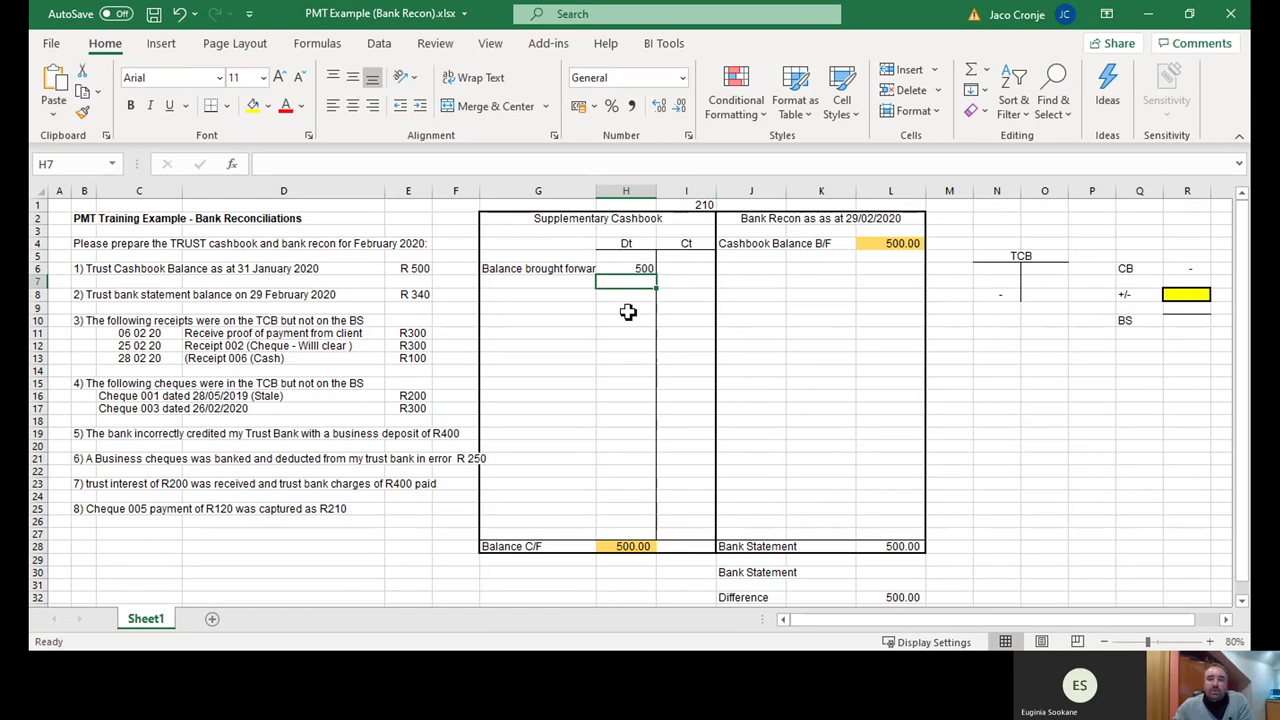
- Examine the formulas behind the supplementary cashbook's Balance C/F and the bank recon's Cashbook Balance B/F and Bank Statement total
{"action": "left_click_drag", "start_coordinate": [628, 312], "coordinate": [634, 457]}
{"action": "left_click_drag", "start_coordinate": [680, 320], "coordinate": [680, 455]}
{"action": "left_click", "coordinate": [626, 548]}
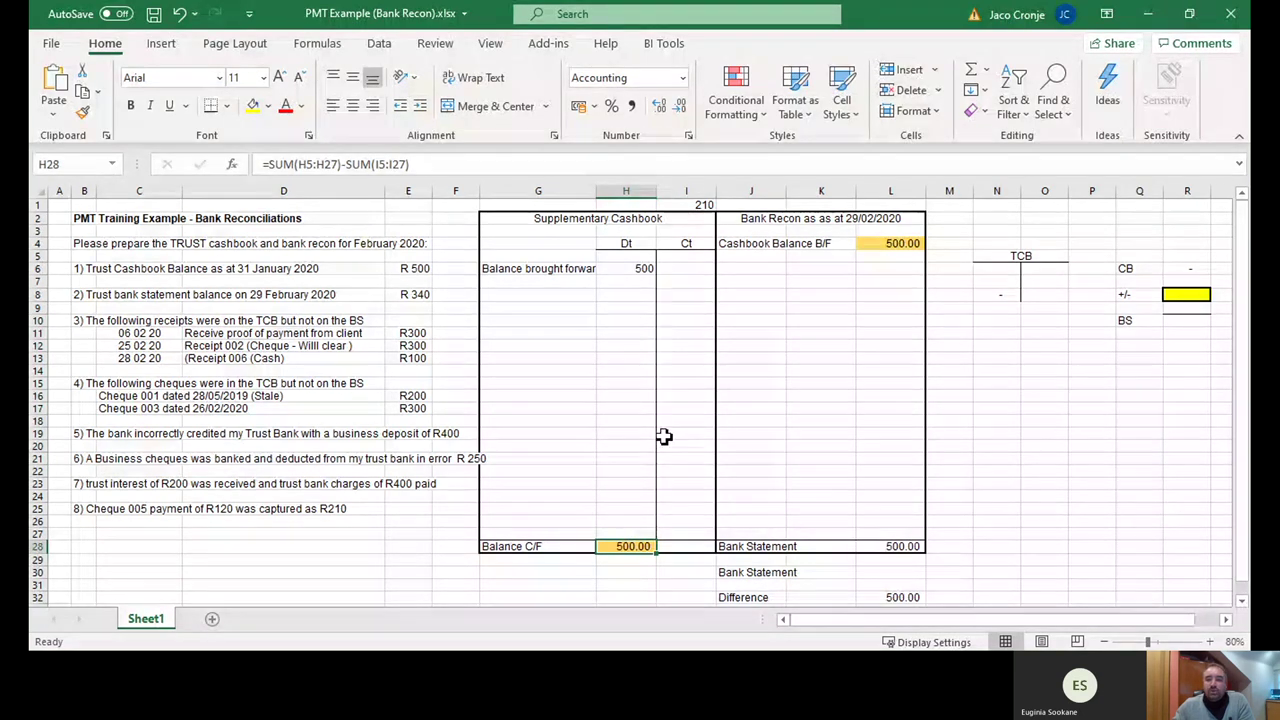
{"action": "left_click", "coordinate": [900, 244]}
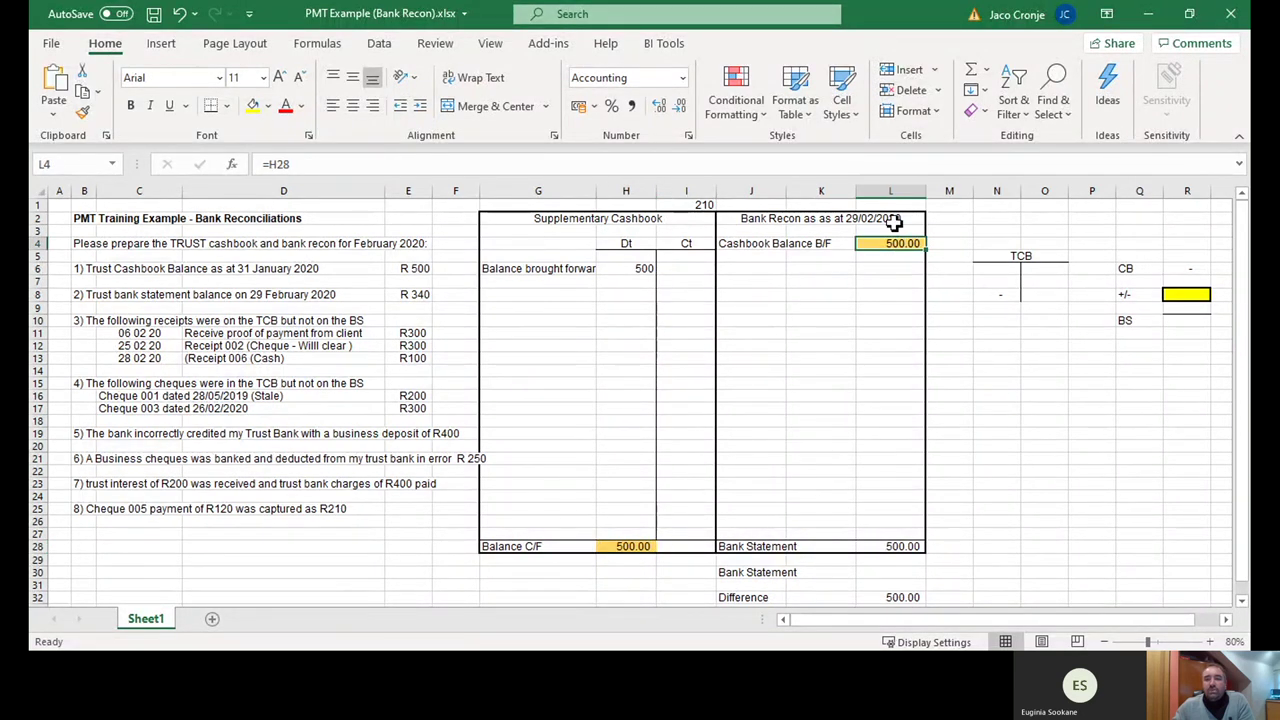
{"action": "left_click_drag", "start_coordinate": [762, 306], "coordinate": [875, 365]}
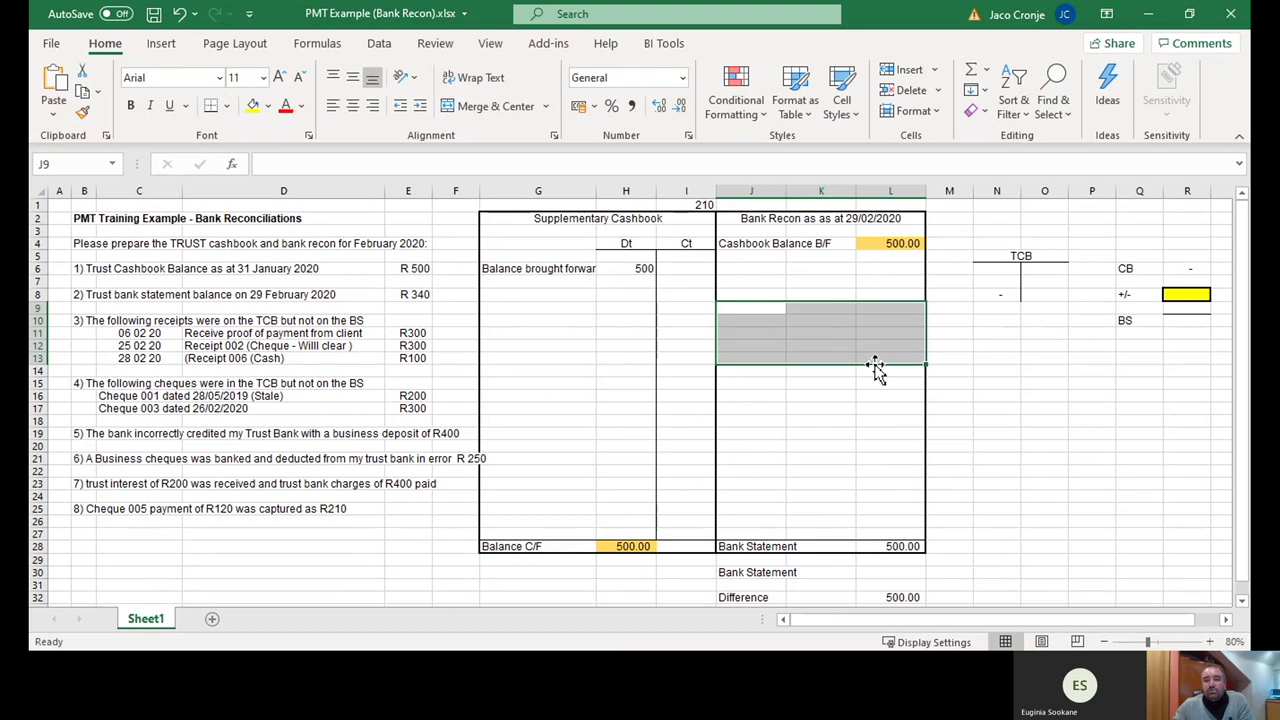
{"action": "left_click_drag", "start_coordinate": [748, 412], "coordinate": [878, 472]}
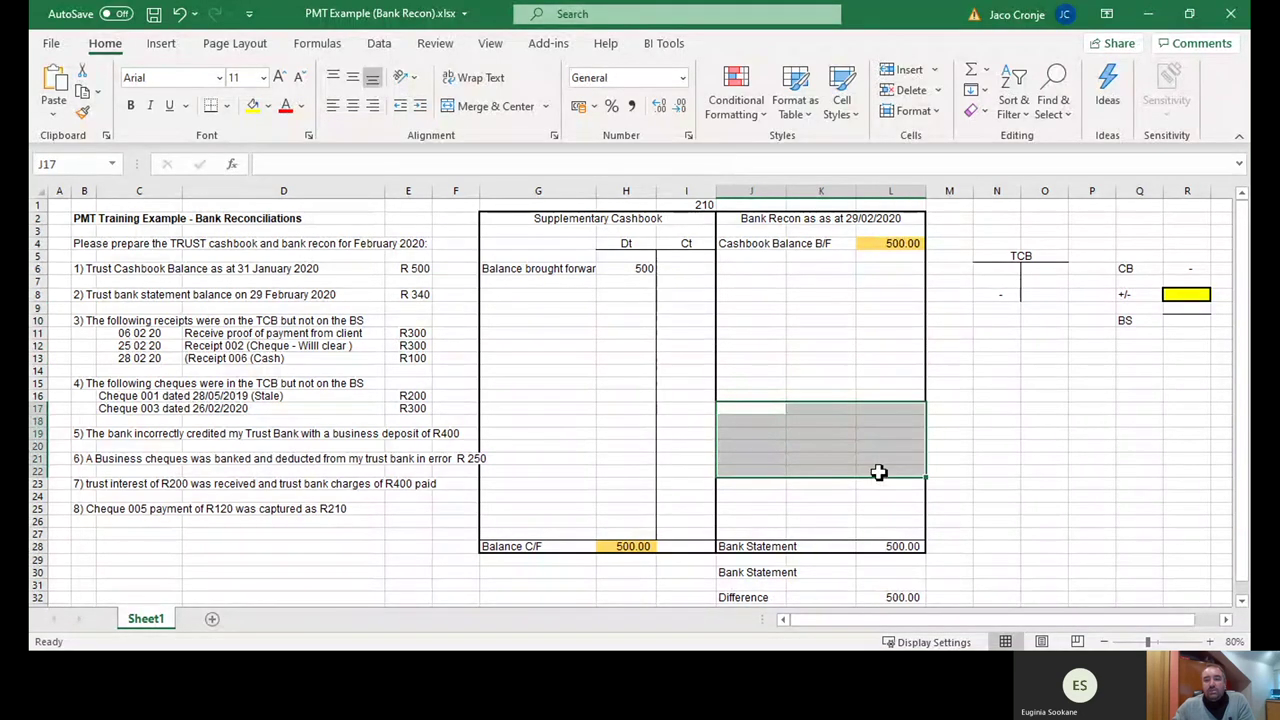
{"action": "left_click", "coordinate": [894, 546]}
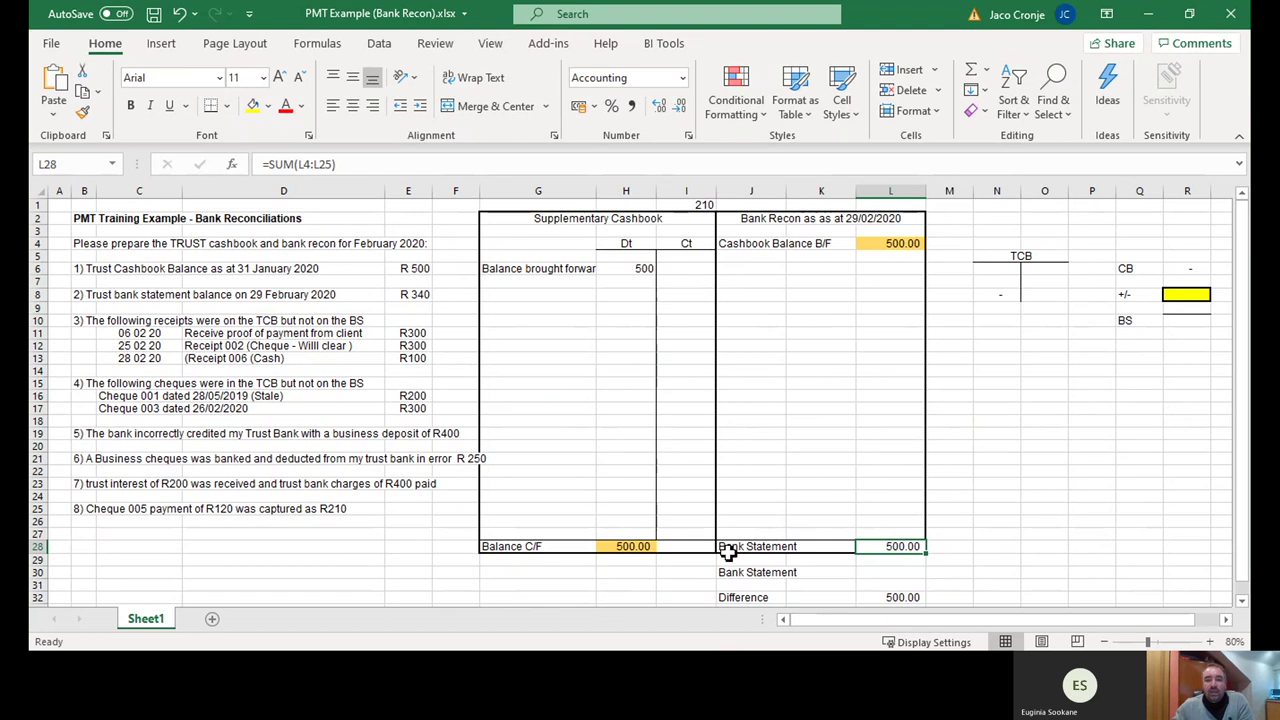
- Enter the trust bank statement balance of 340 in L30, in the Bank Statement row below the recon
{"action": "left_click", "coordinate": [889, 573]}
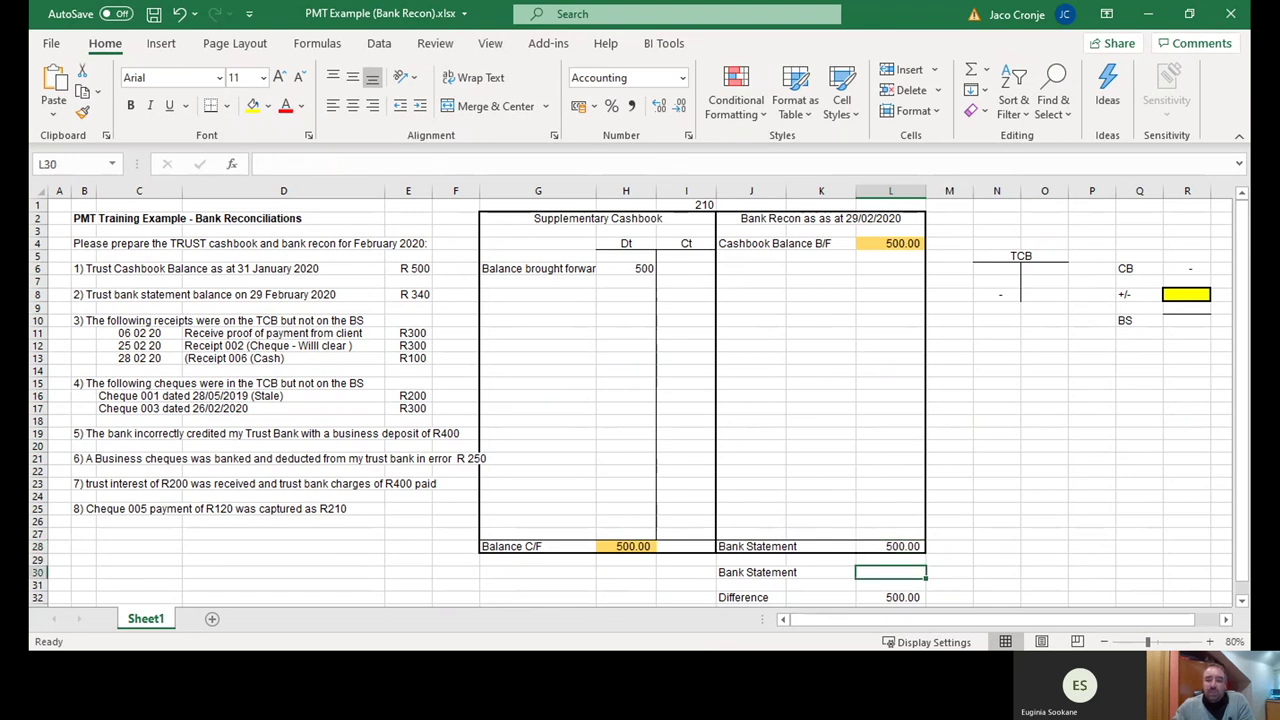
{"action": "type", "text": "340"}
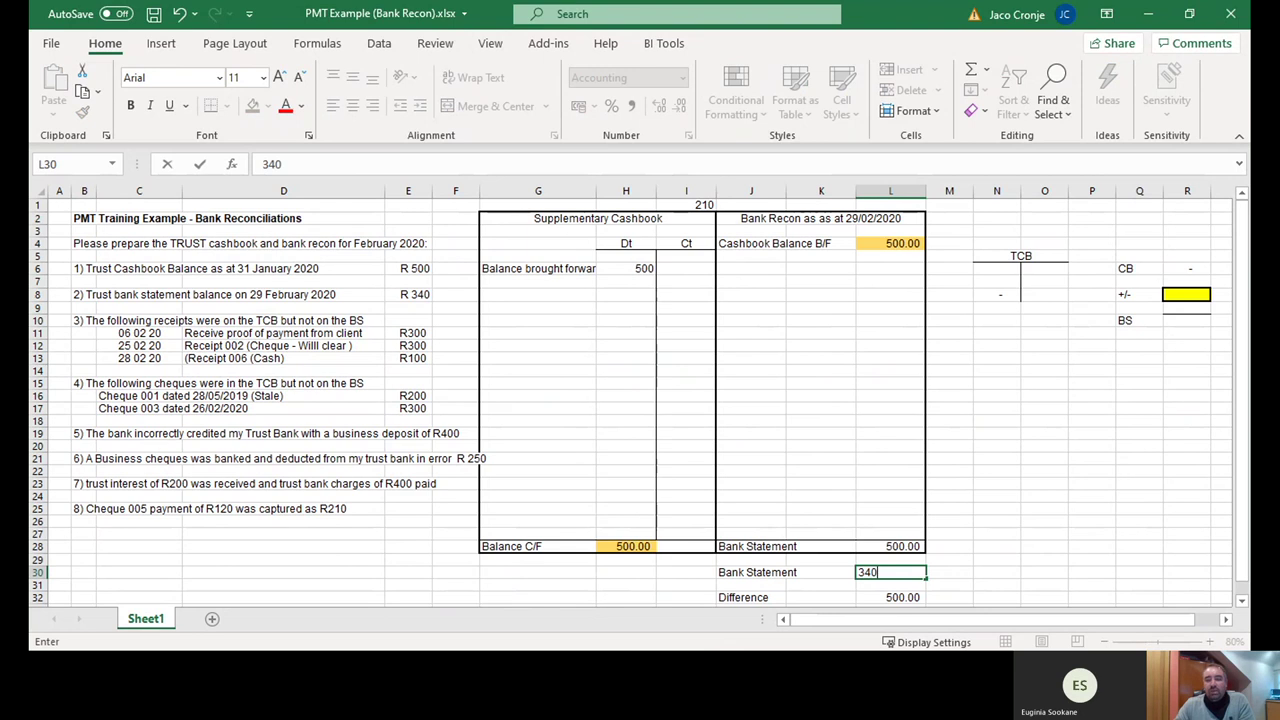
{"action": "key", "text": "Return"}
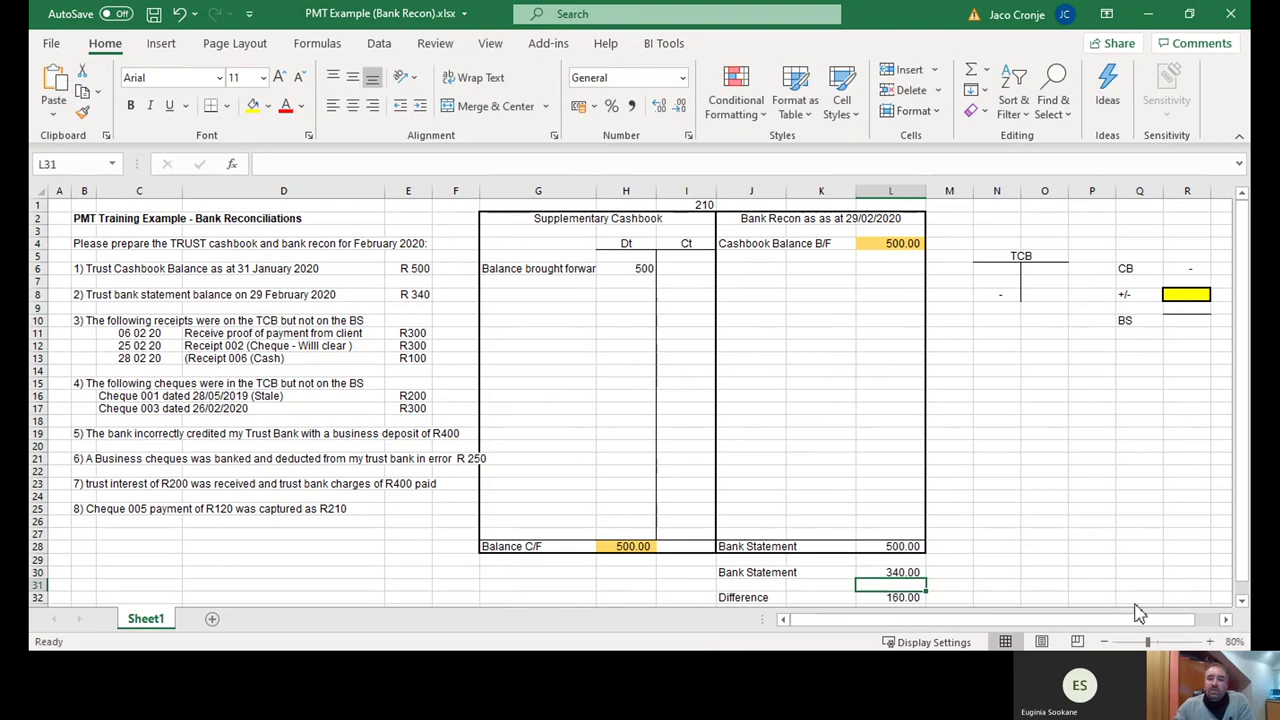
- Review the recon difference against the calculated and actual bank statement balances, the brought-forward balance and the first three exercise items
{"action": "left_click", "coordinate": [903, 597]}
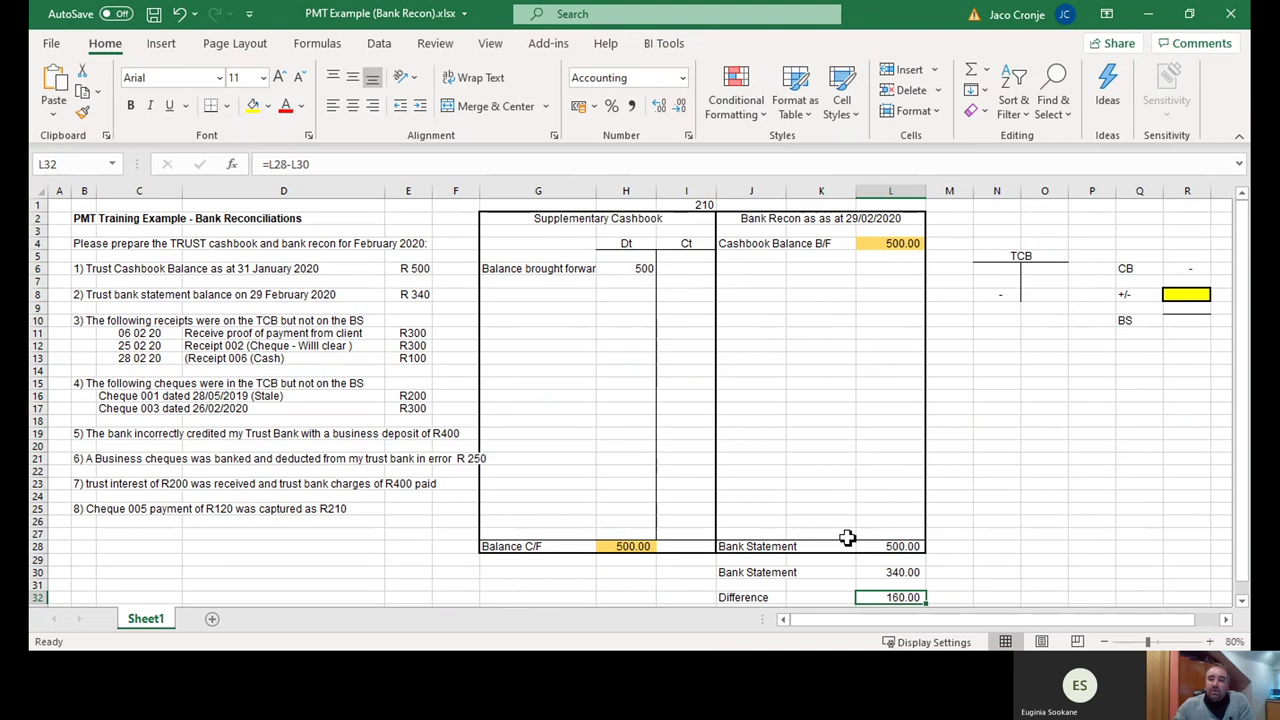
{"action": "left_click", "coordinate": [898, 572]}
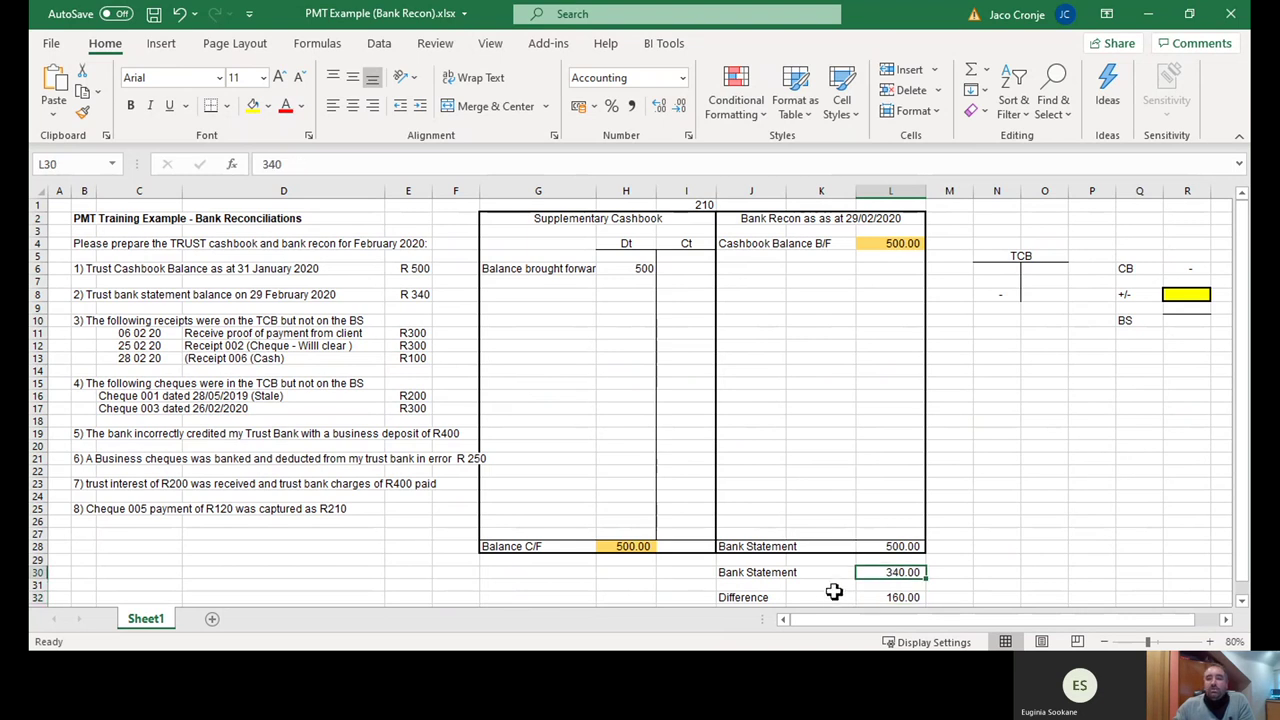
{"action": "left_click", "coordinate": [893, 546]}
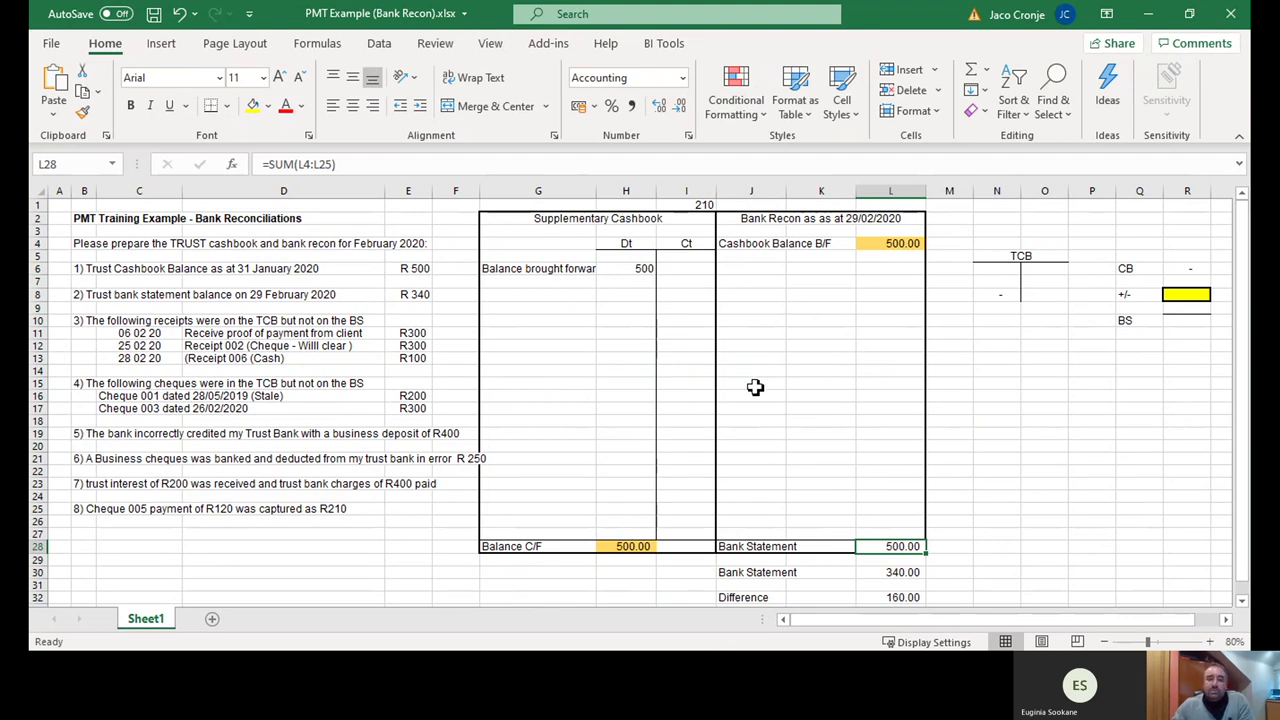
{"action": "left_click_drag", "start_coordinate": [89, 268], "coordinate": [414, 296]}
{"action": "left_click_drag", "start_coordinate": [500, 270], "coordinate": [648, 271]}
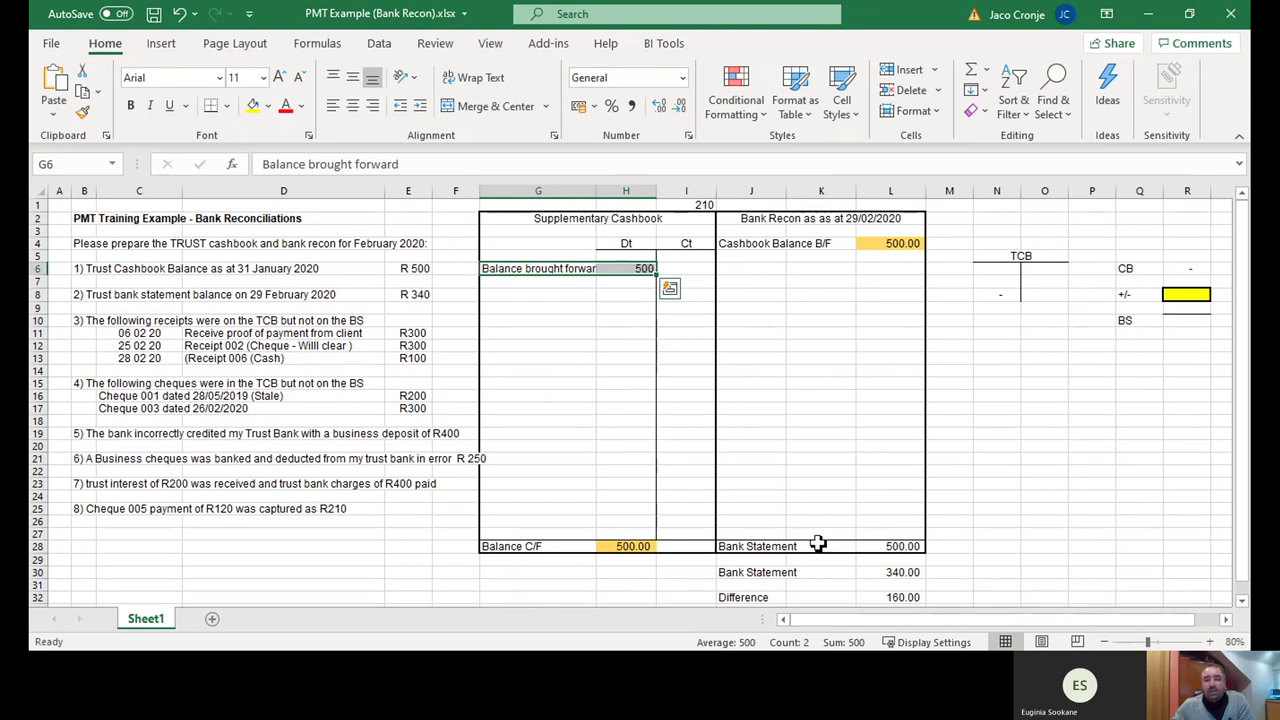
{"action": "left_click_drag", "start_coordinate": [740, 574], "coordinate": [908, 571]}
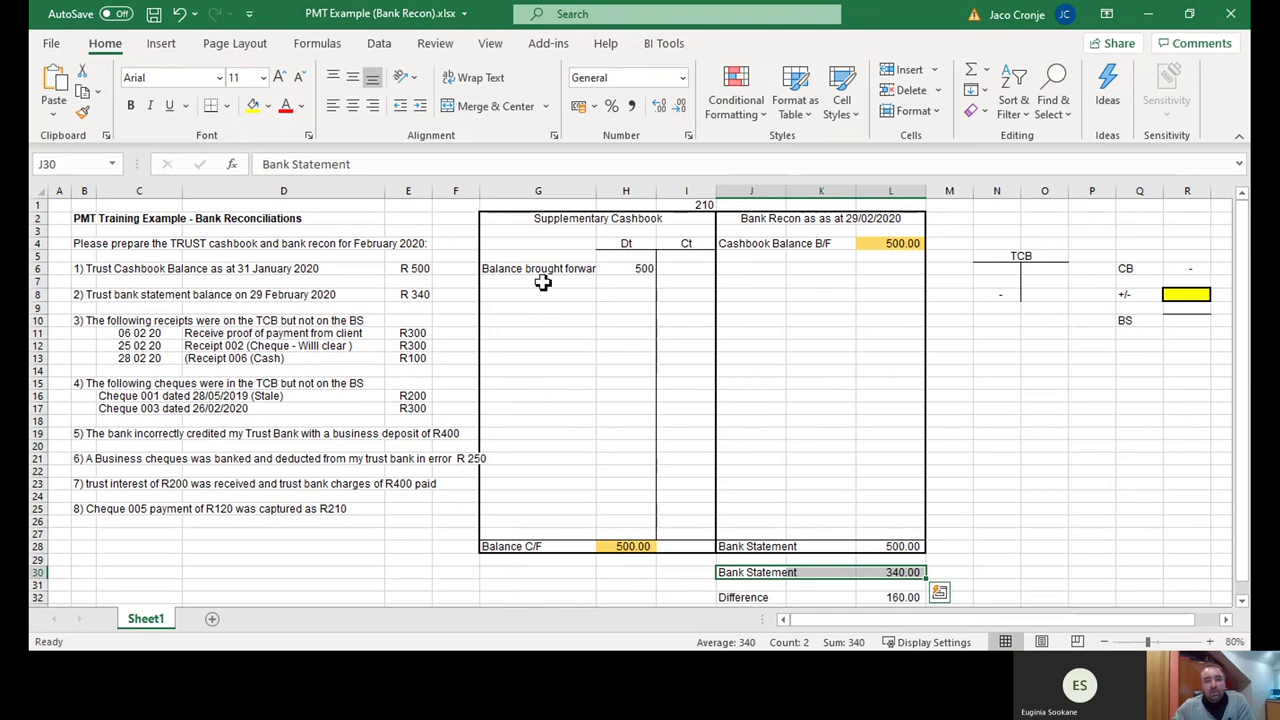
{"action": "left_click", "coordinate": [70, 322]}
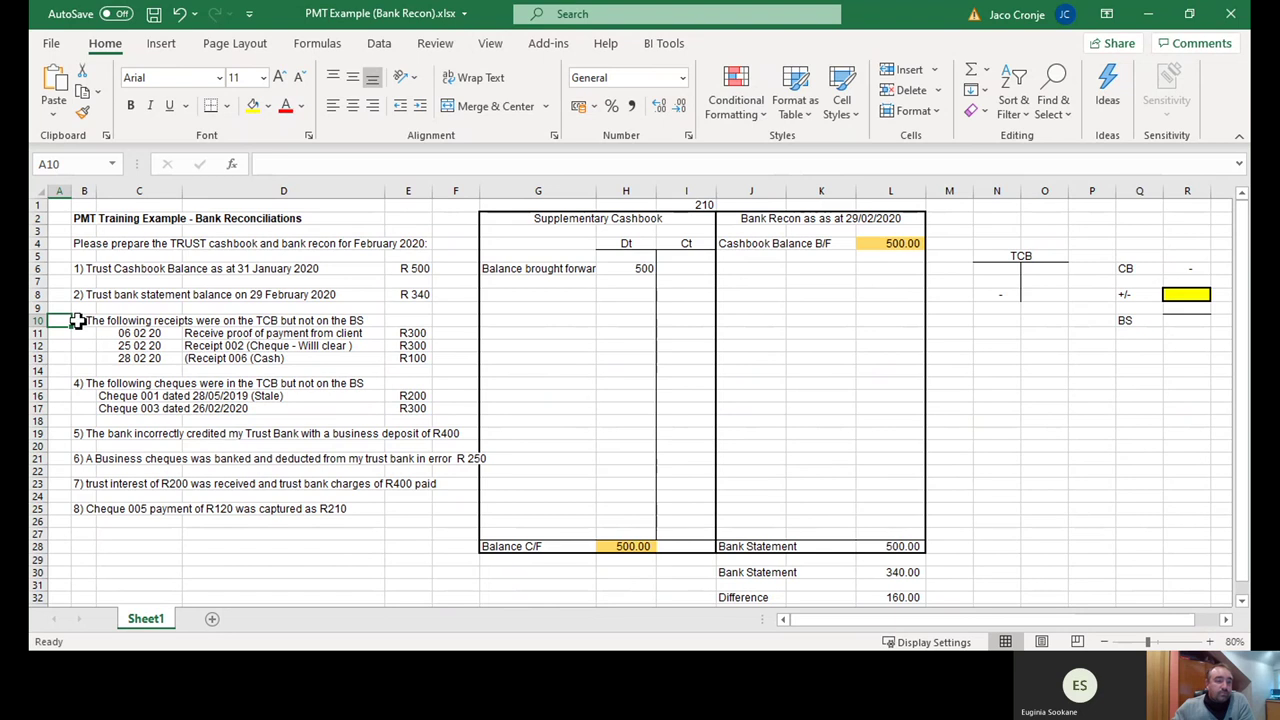
{"action": "left_click", "coordinate": [79, 321]}
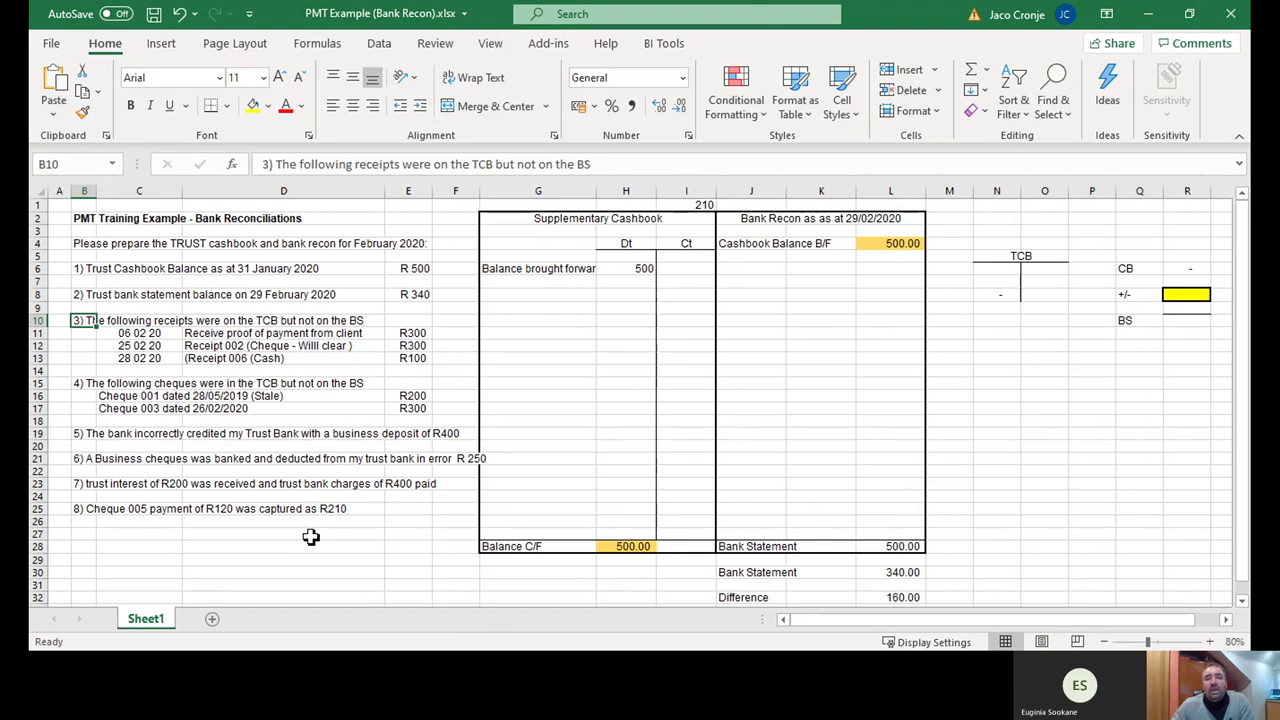
- Clear the stray 210 from cell I1 above the supplementary cashbook
{"action": "left_click", "coordinate": [689, 204]}
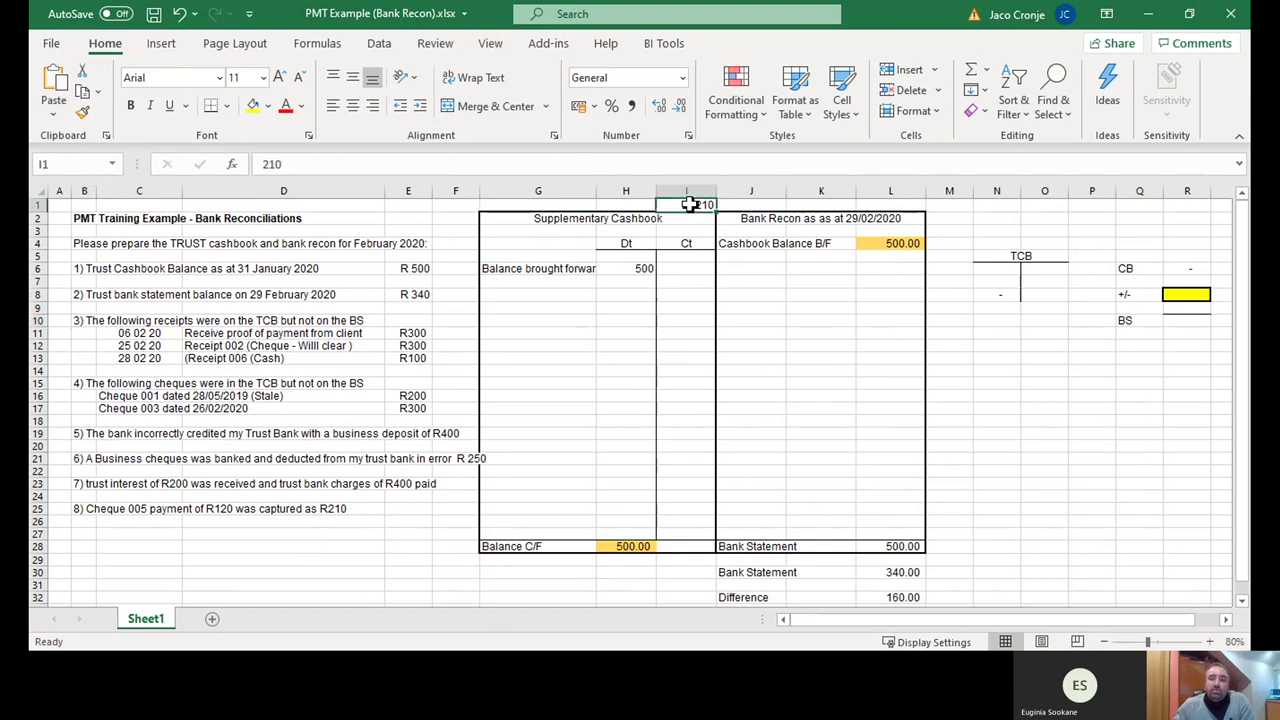
{"action": "key", "text": "Delete"}
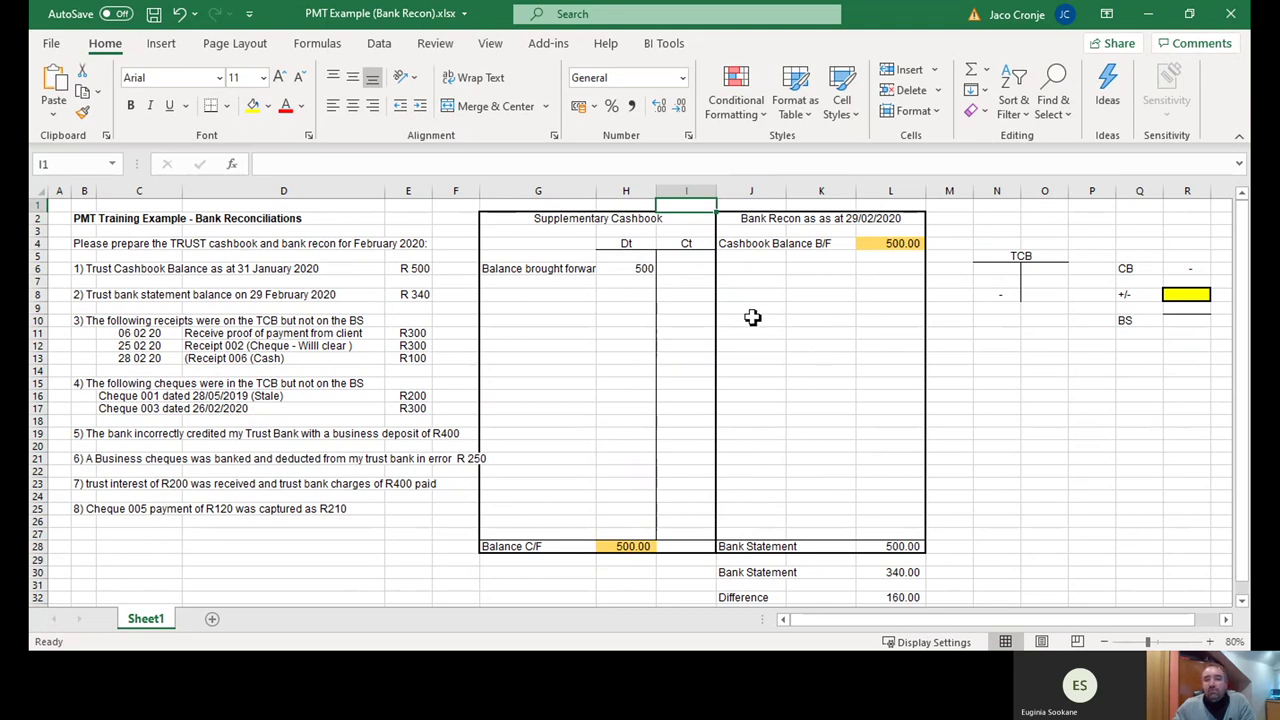
{"action": "left_click_drag", "start_coordinate": [751, 317], "coordinate": [909, 379]}
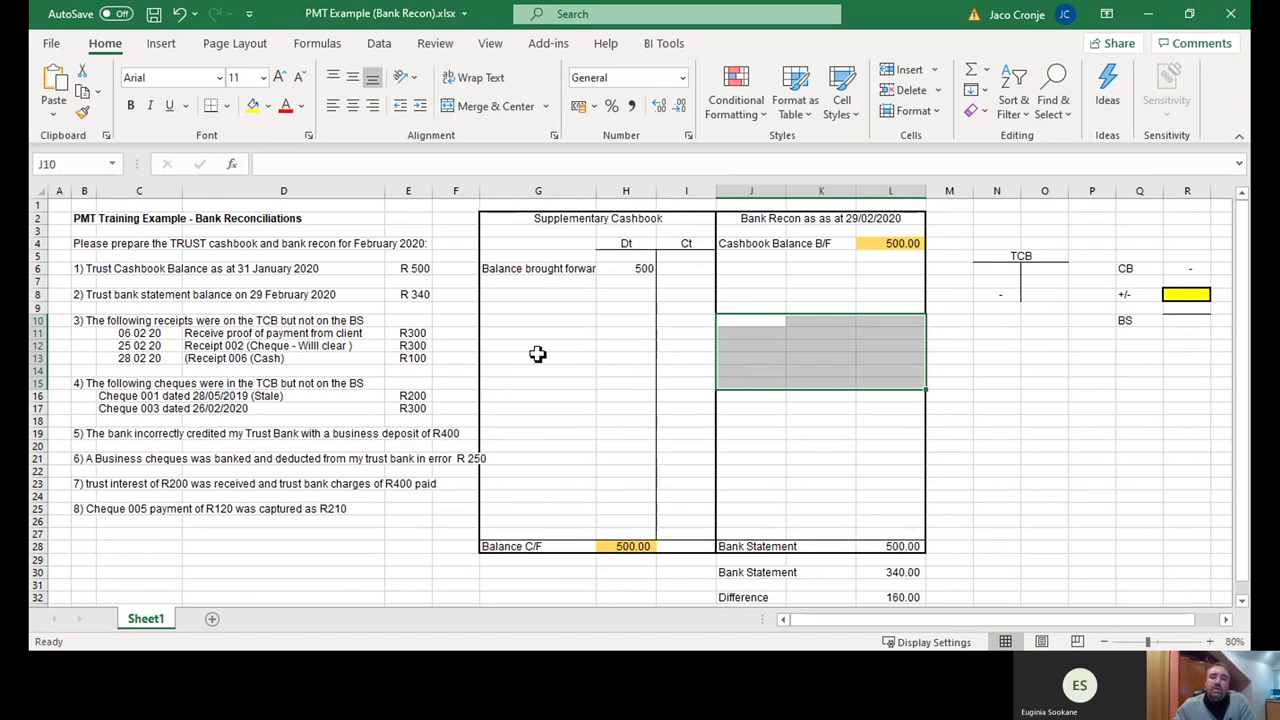
{"action": "left_click", "coordinate": [622, 346]}
{"action": "left_click_drag", "start_coordinate": [622, 346], "coordinate": [672, 347]}
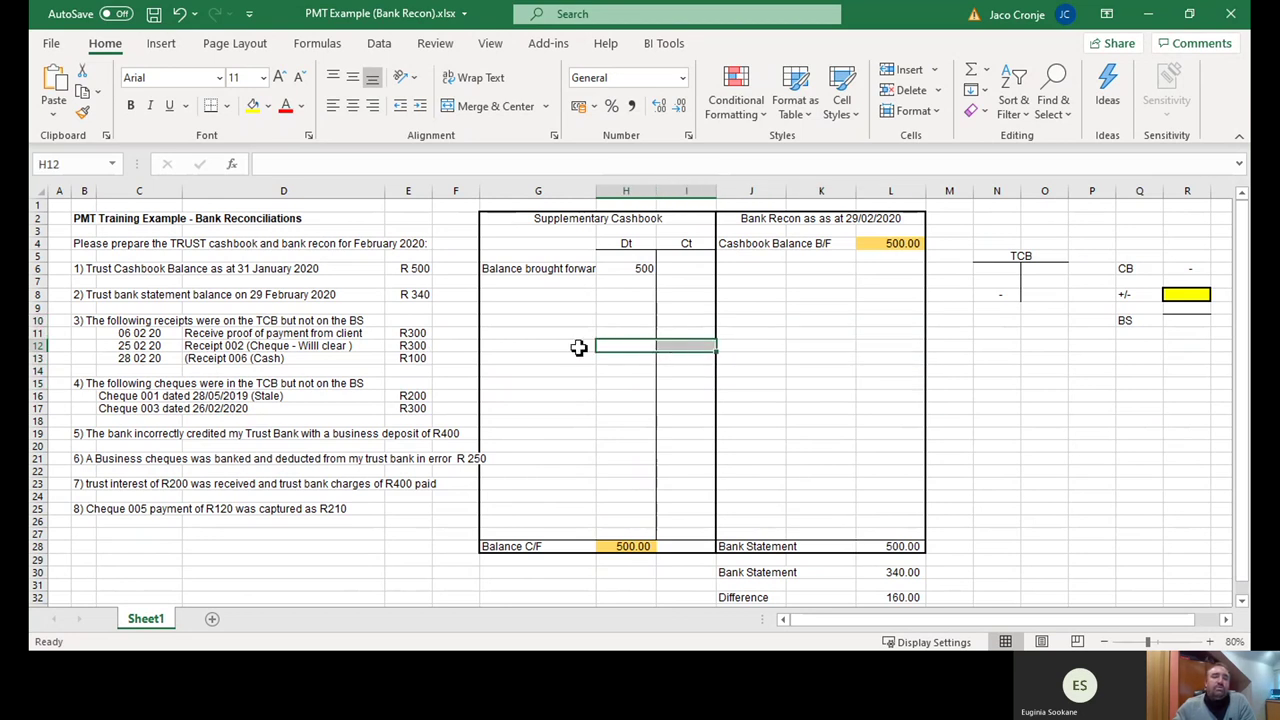
- Enter the 06 02 20 proof-of-payment receipt amount, 300, in cell H1 above the cashbook's debit column
{"action": "left_click", "coordinate": [136, 333]}
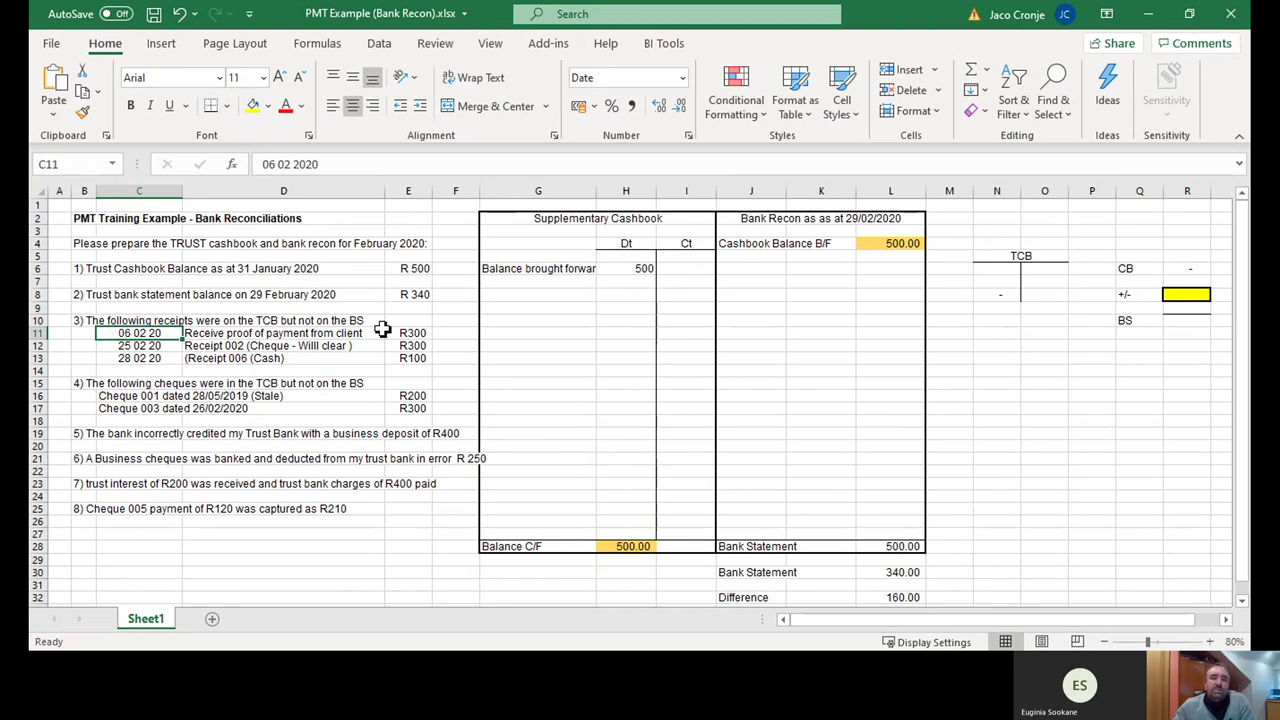
{"action": "left_click", "coordinate": [625, 205]}
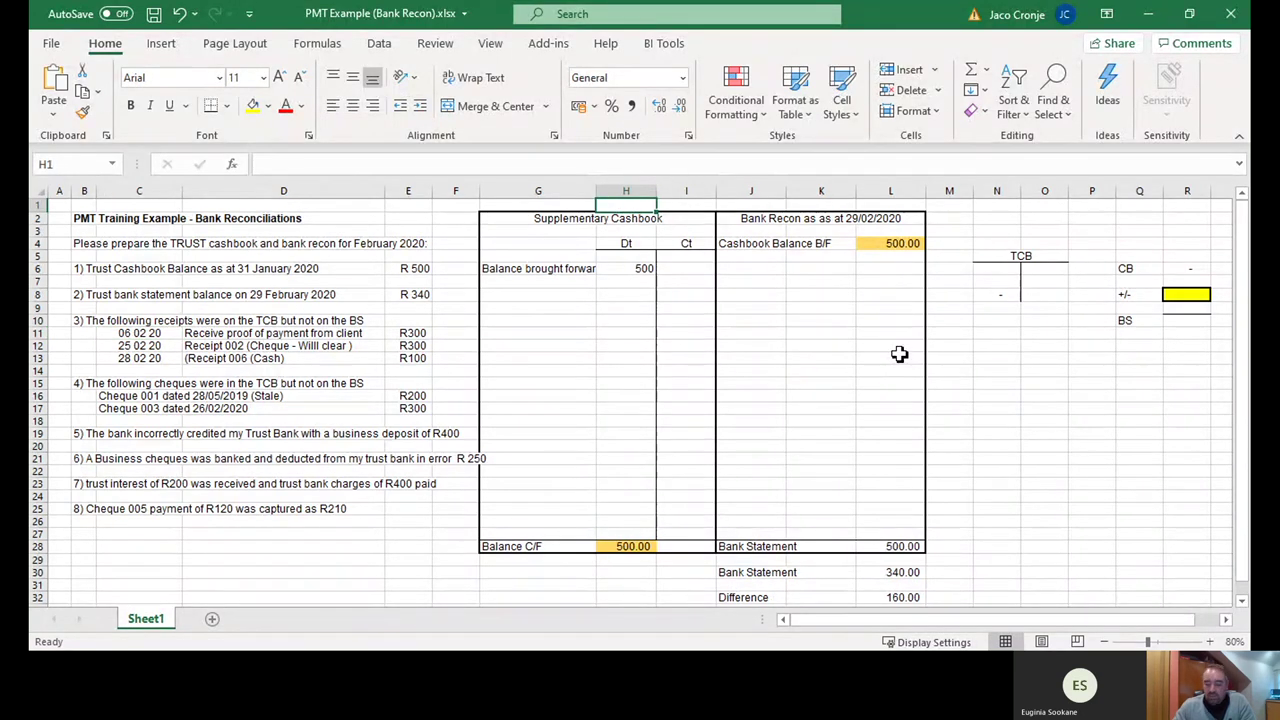
{"action": "type", "text": "300"}
{"action": "key", "text": "Return"}
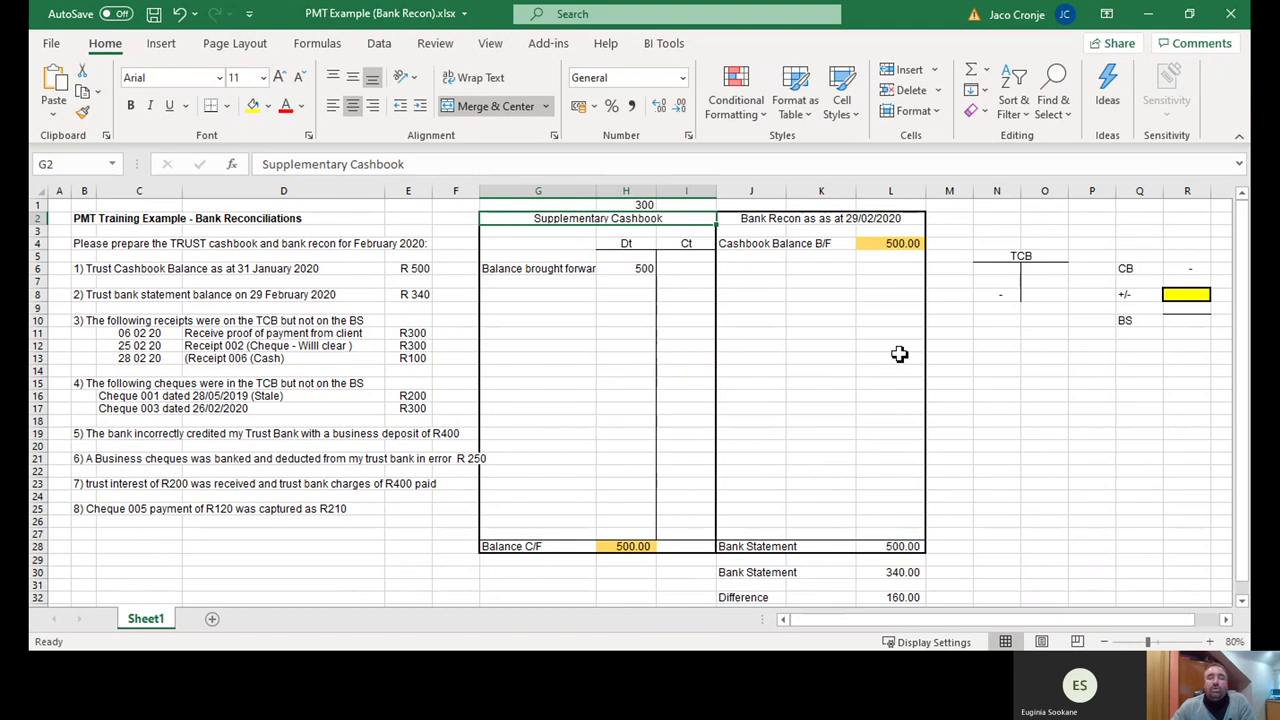
- Review the 06 02 20 proof-of-payment receipt against the cashbook's opening balance and the bank recon area
{"action": "left_click", "coordinate": [636, 272]}
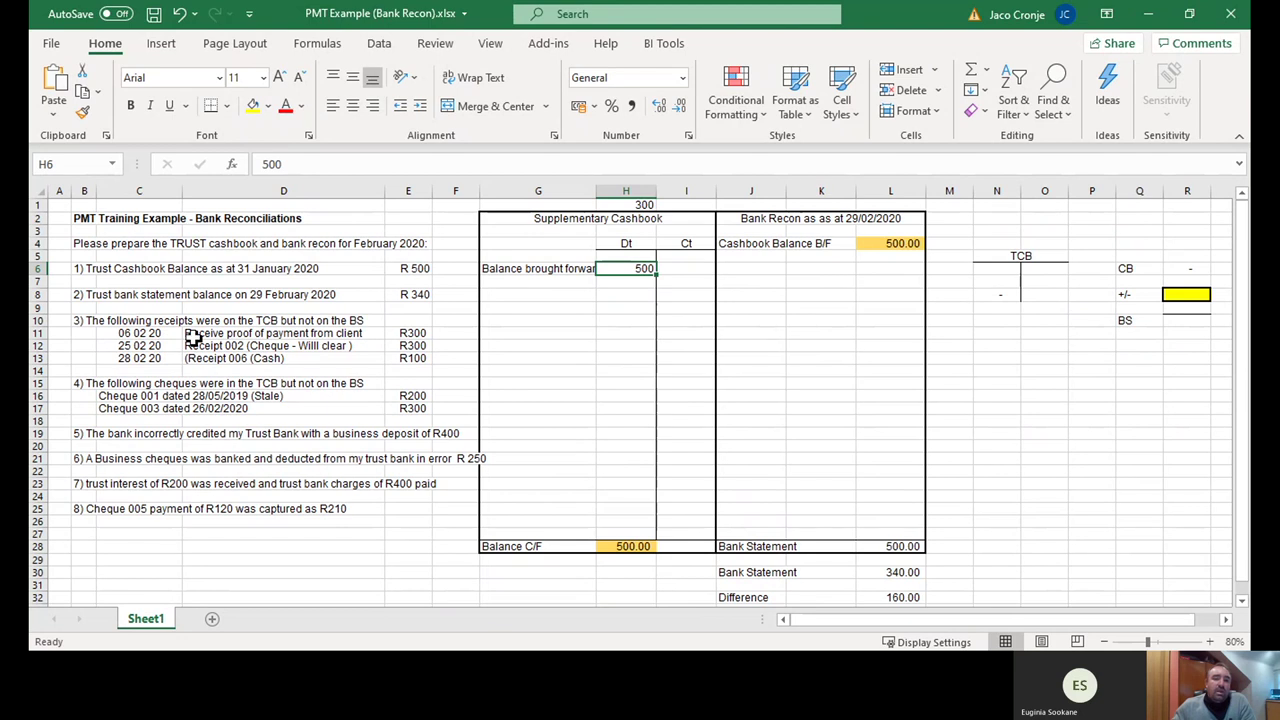
{"action": "left_click", "coordinate": [418, 338]}
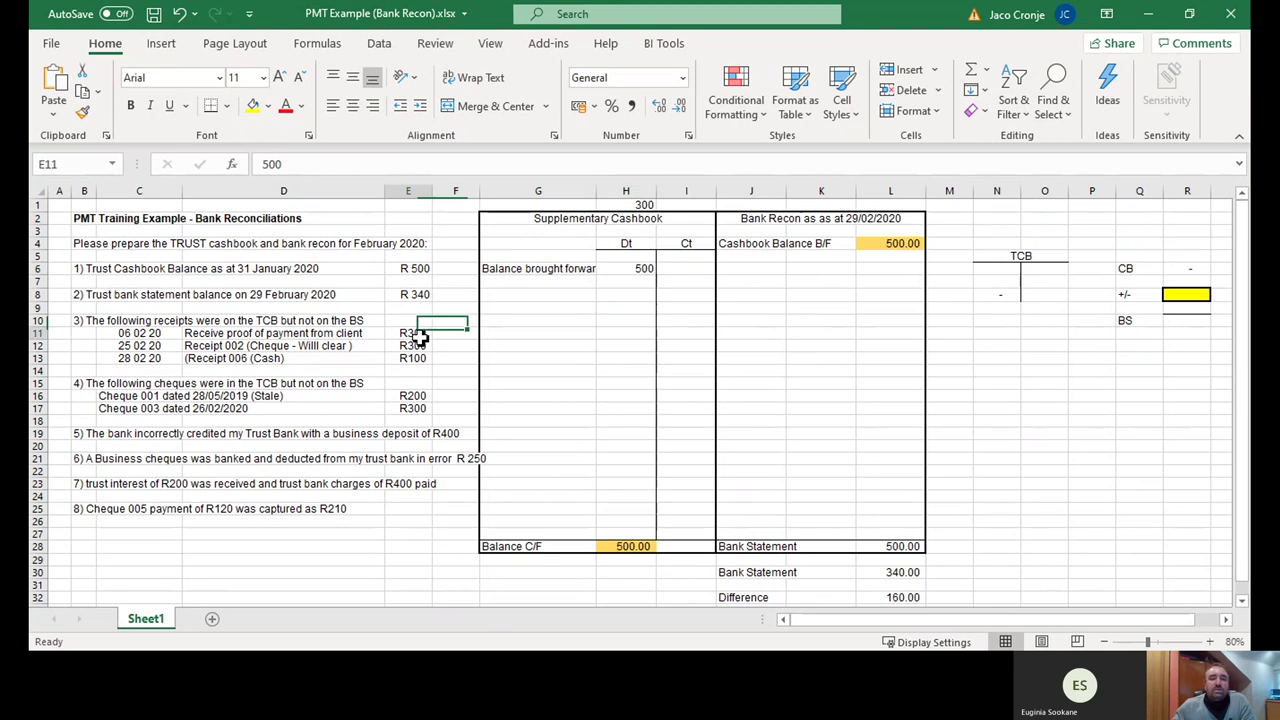
{"action": "left_click", "coordinate": [175, 334]}
{"action": "left_click_drag", "start_coordinate": [183, 333], "coordinate": [429, 335]}
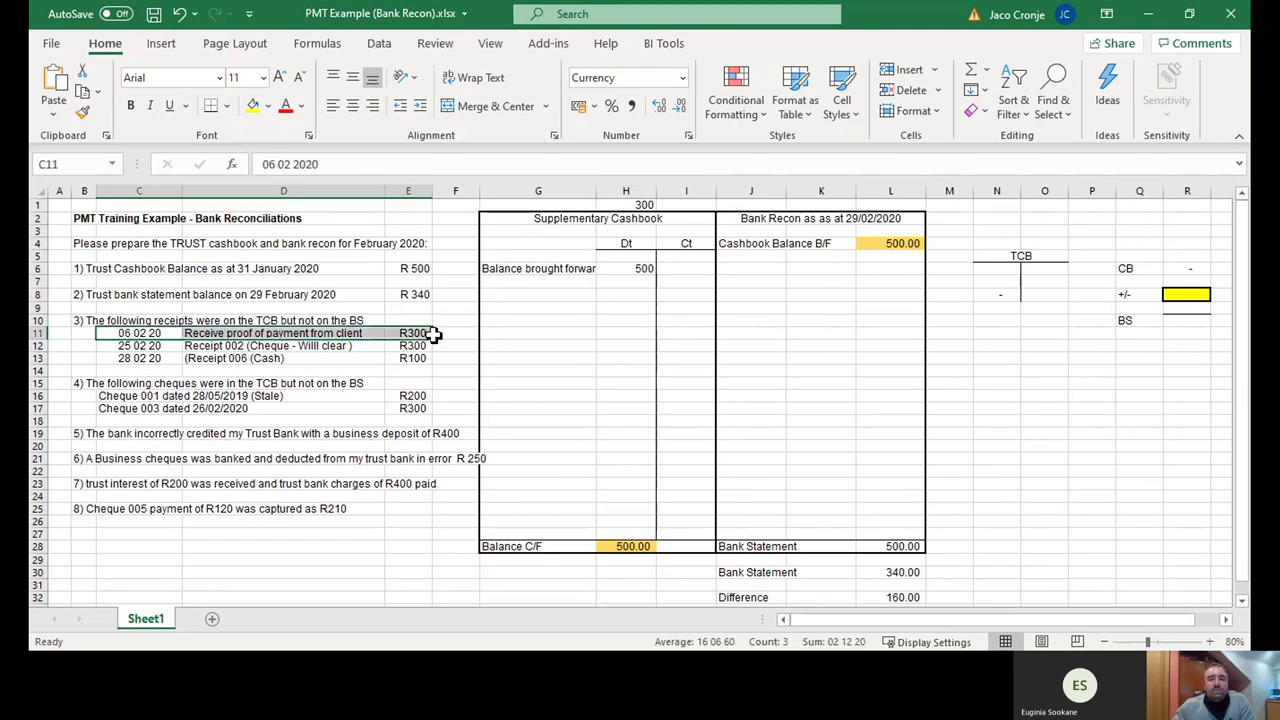
{"action": "left_click", "coordinate": [133, 335]}
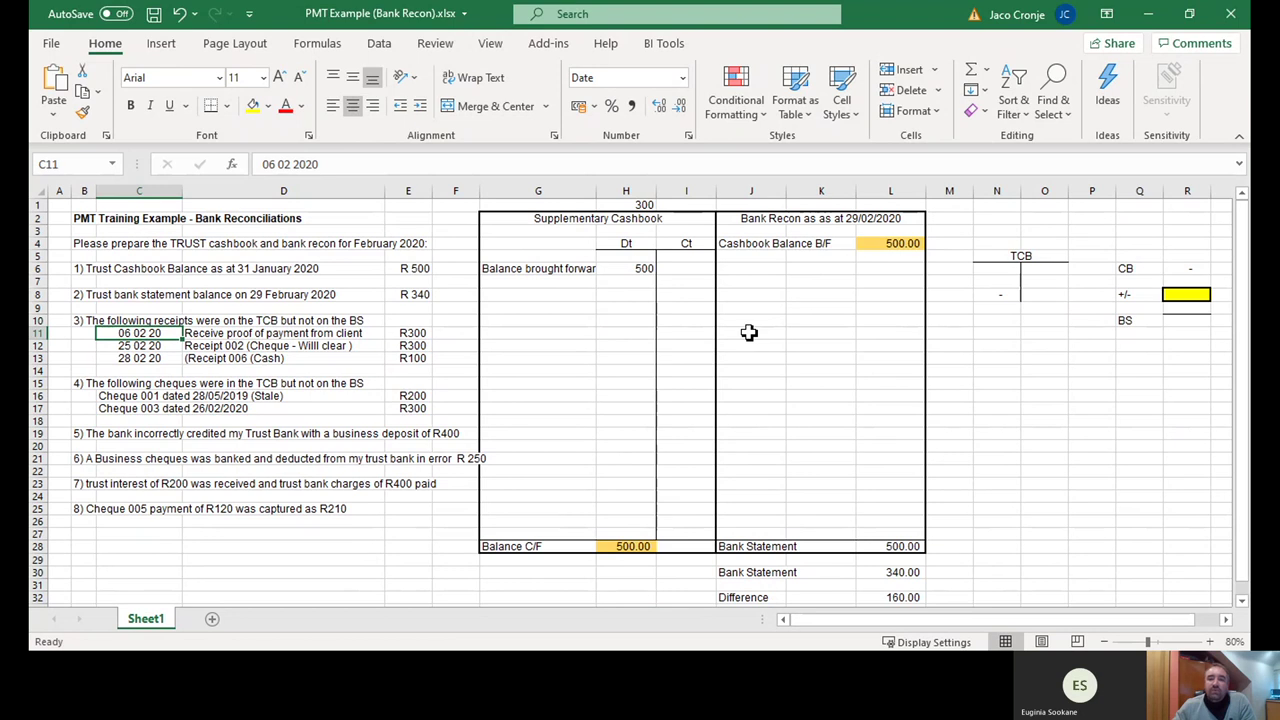
{"action": "left_click_drag", "start_coordinate": [749, 332], "coordinate": [884, 376]}
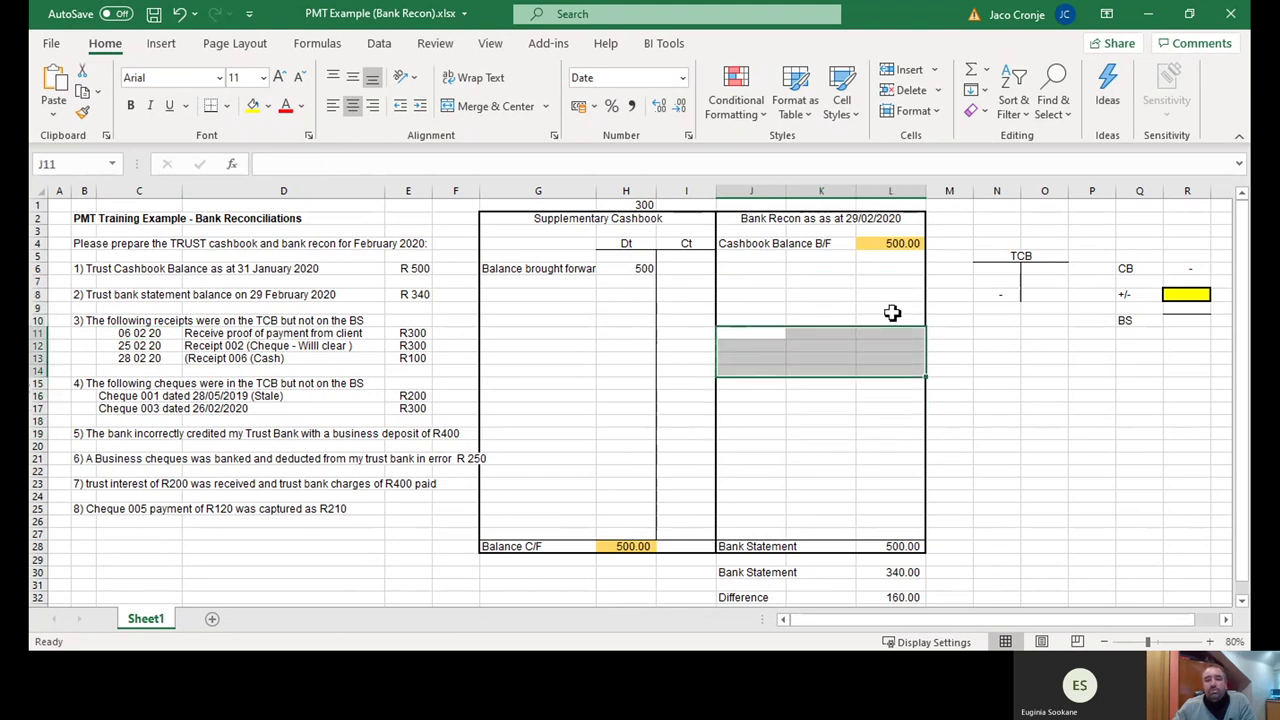
- Record "Reverse false receipt" in row 11 of the supplementary cashbook with 300 in the credit column
{"action": "left_click_drag", "start_coordinate": [892, 313], "coordinate": [889, 354]}
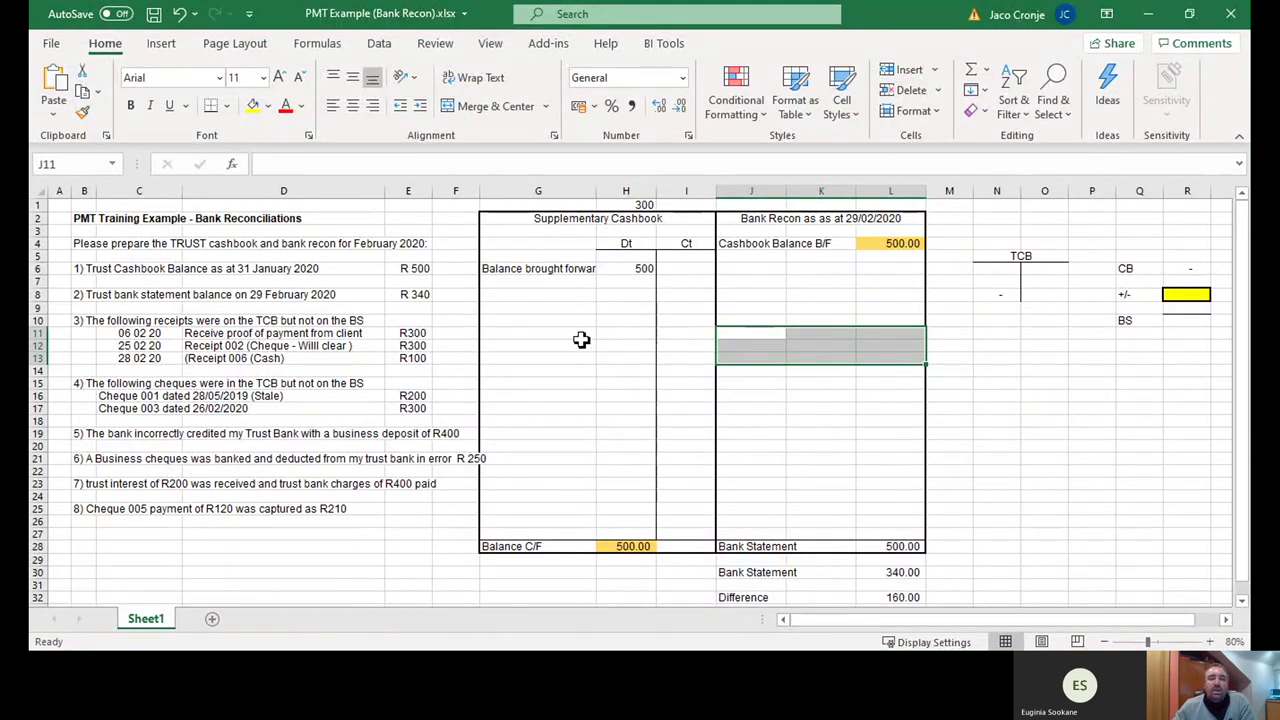
{"action": "left_click", "coordinate": [540, 334]}
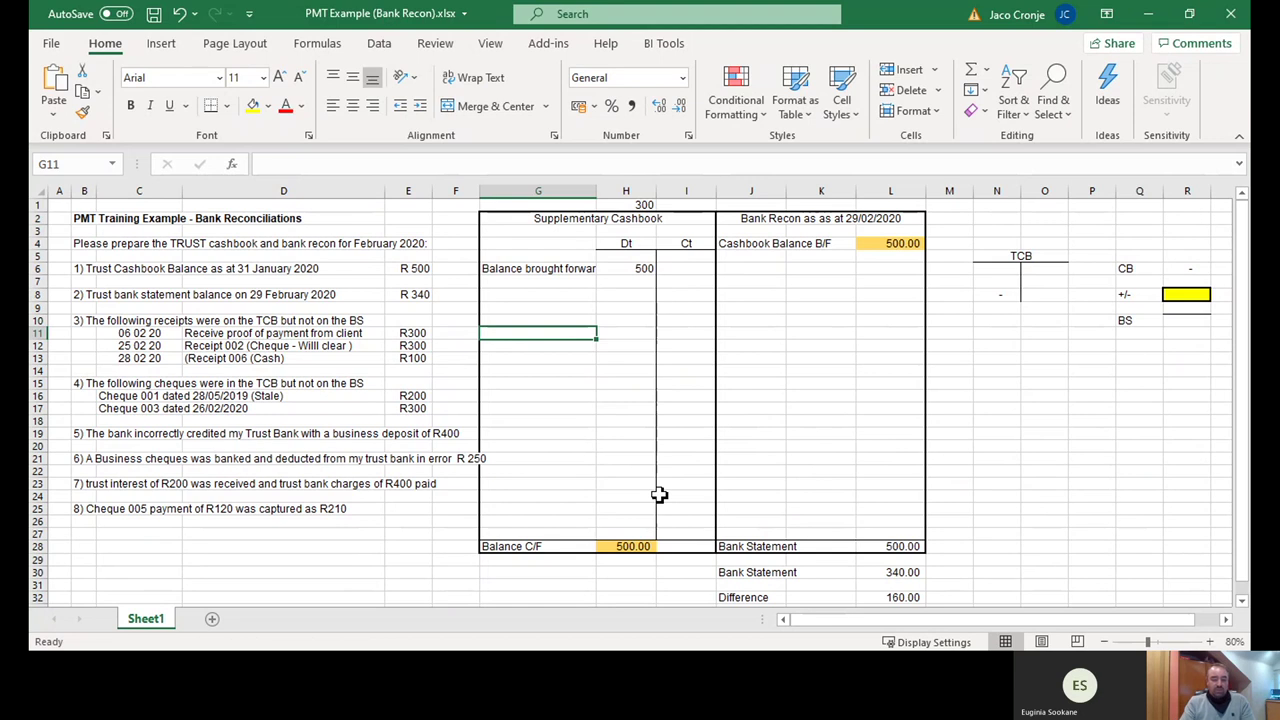
{"action": "type", "text": "Reverse false"}
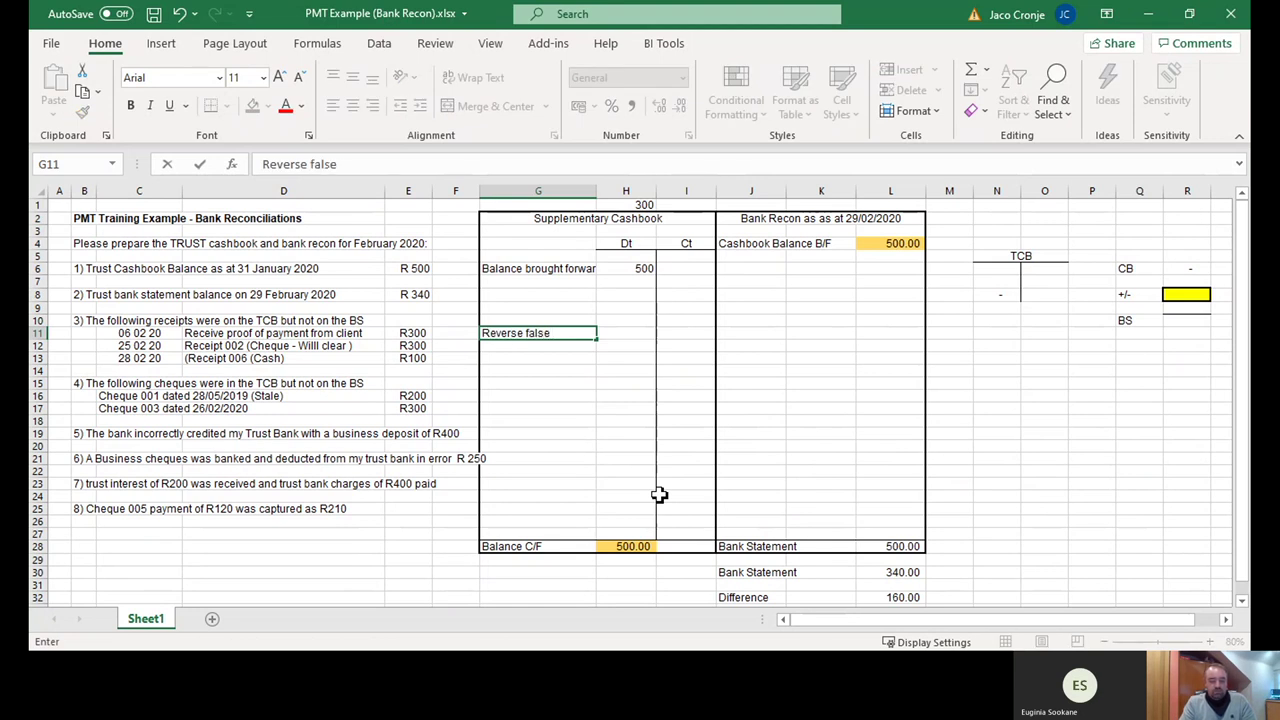
{"action": "type", "text": " receipt"}
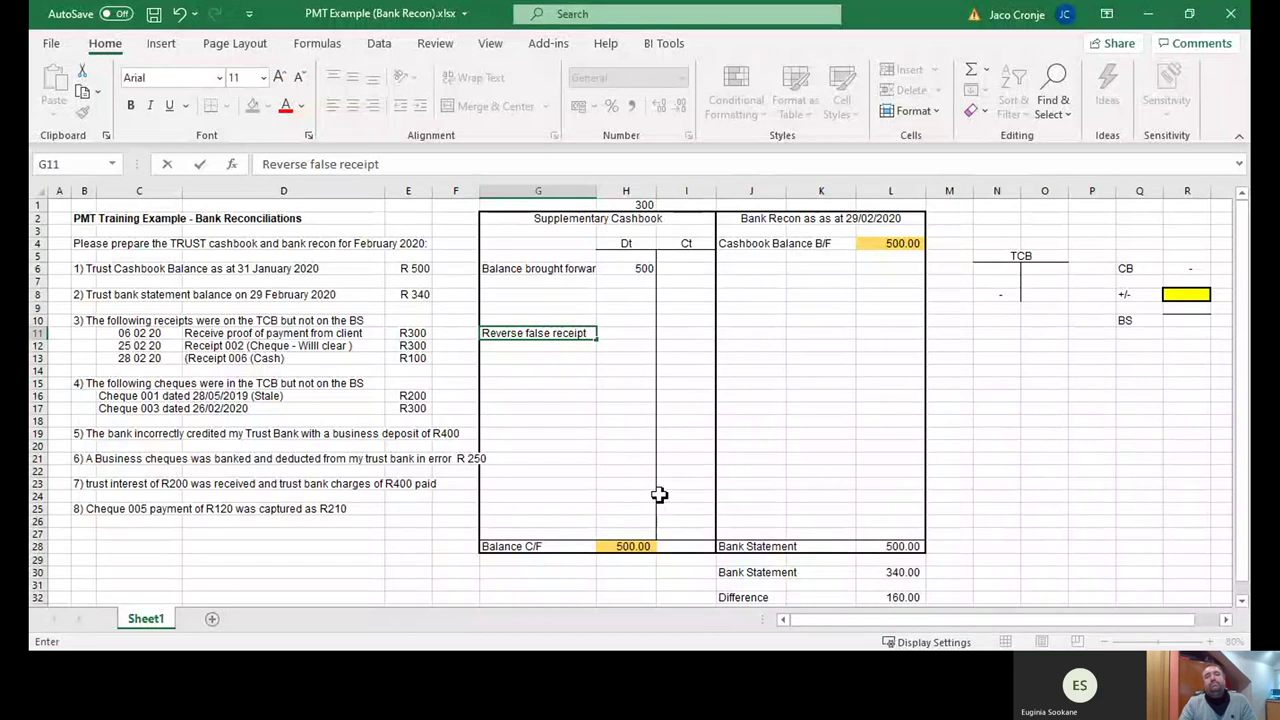
{"action": "key", "text": "Tab"}
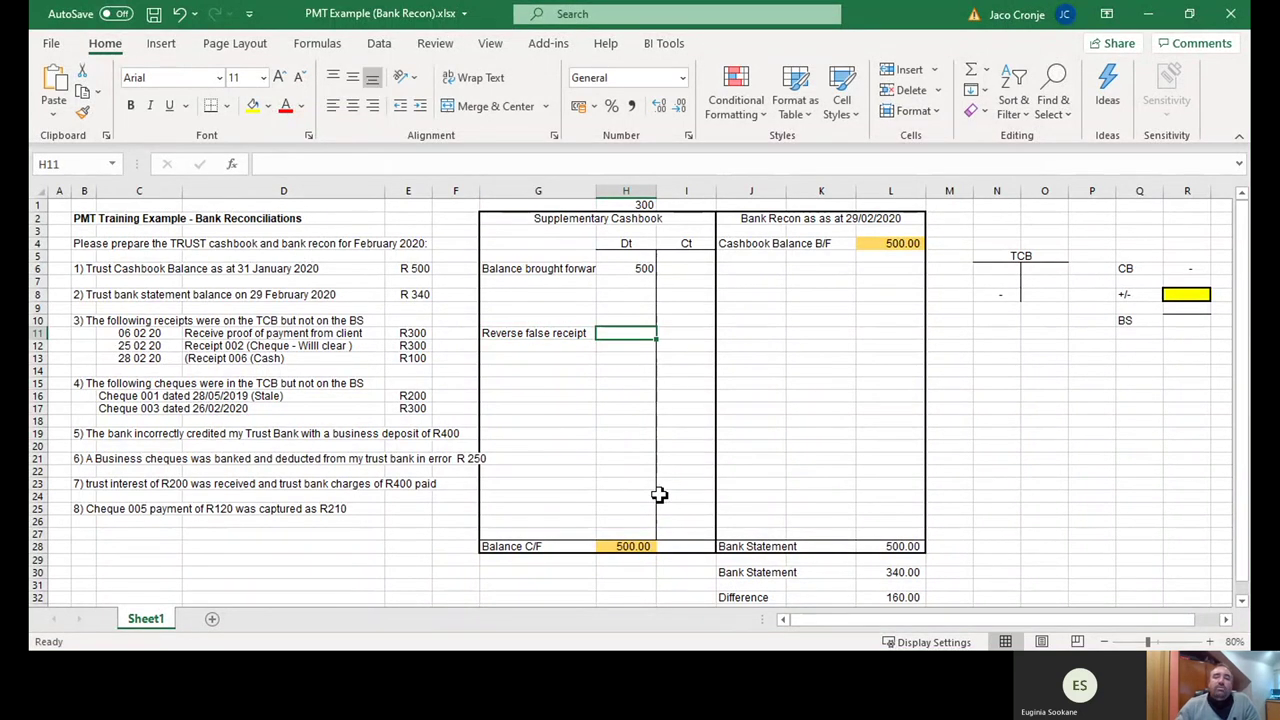
{"action": "left_click", "coordinate": [638, 206]}
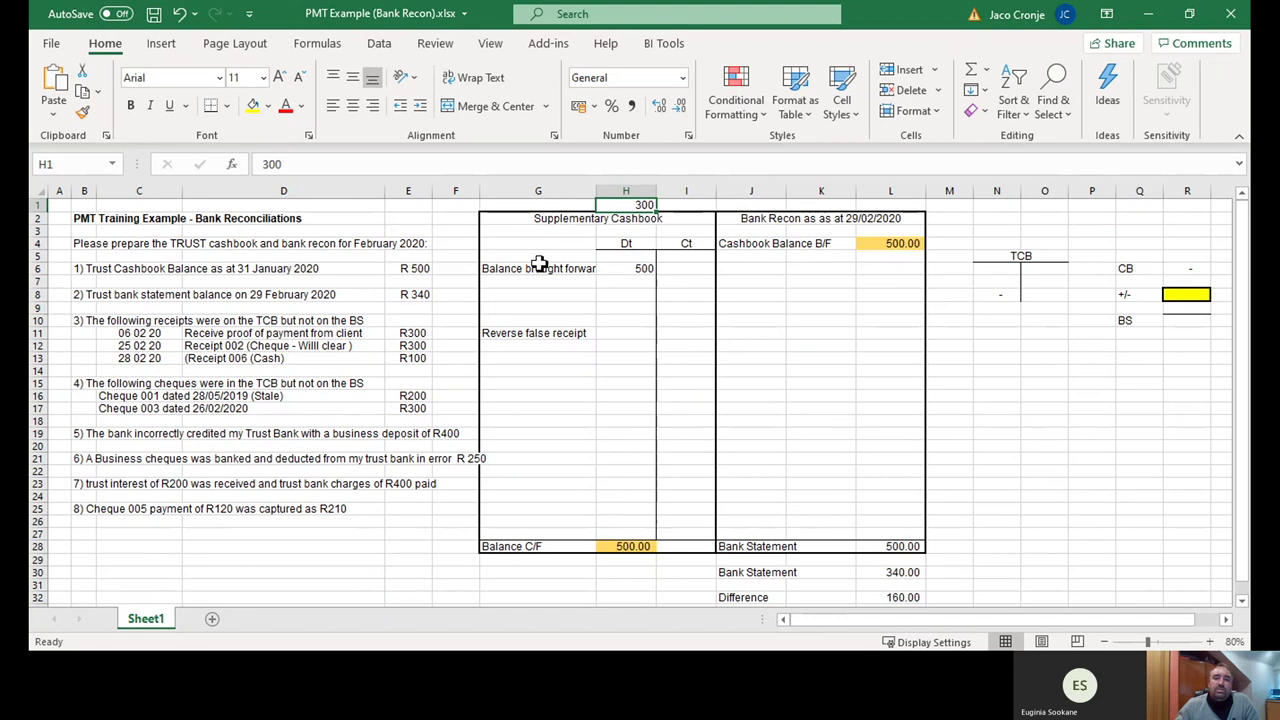
{"action": "left_click", "coordinate": [682, 333]}
{"action": "type", "text": "300"}
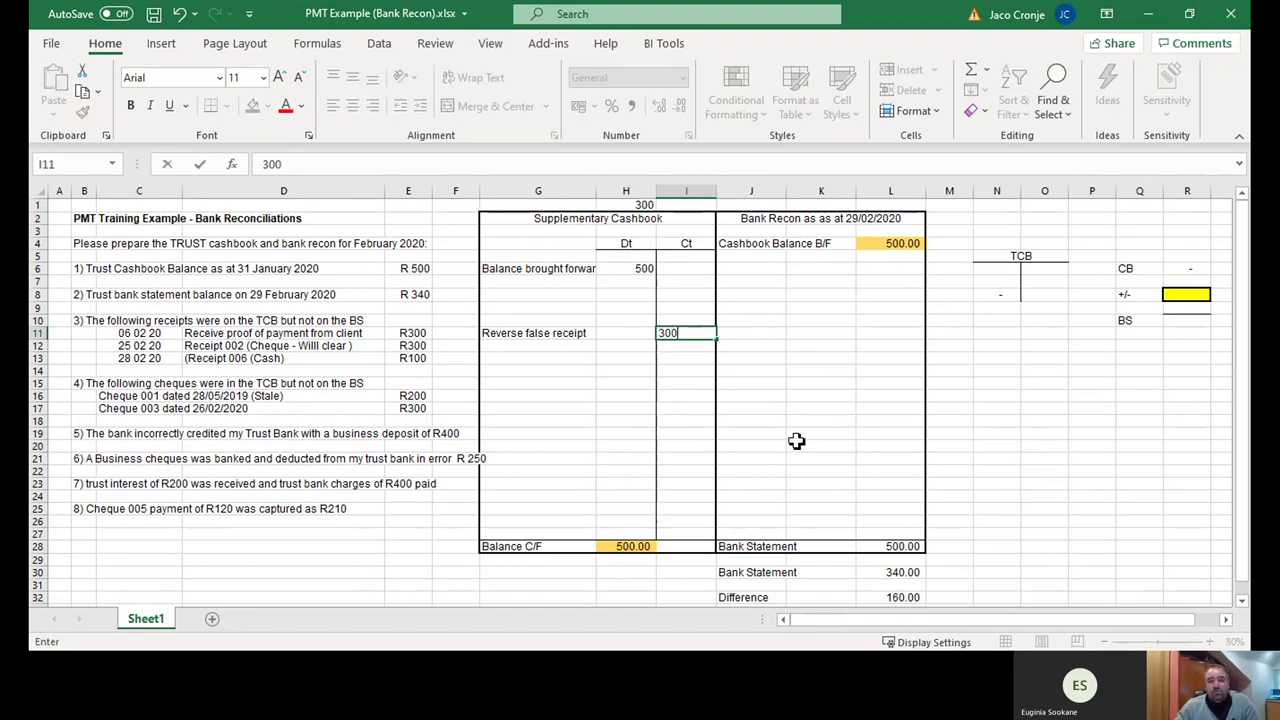
{"action": "key", "text": "Return"}
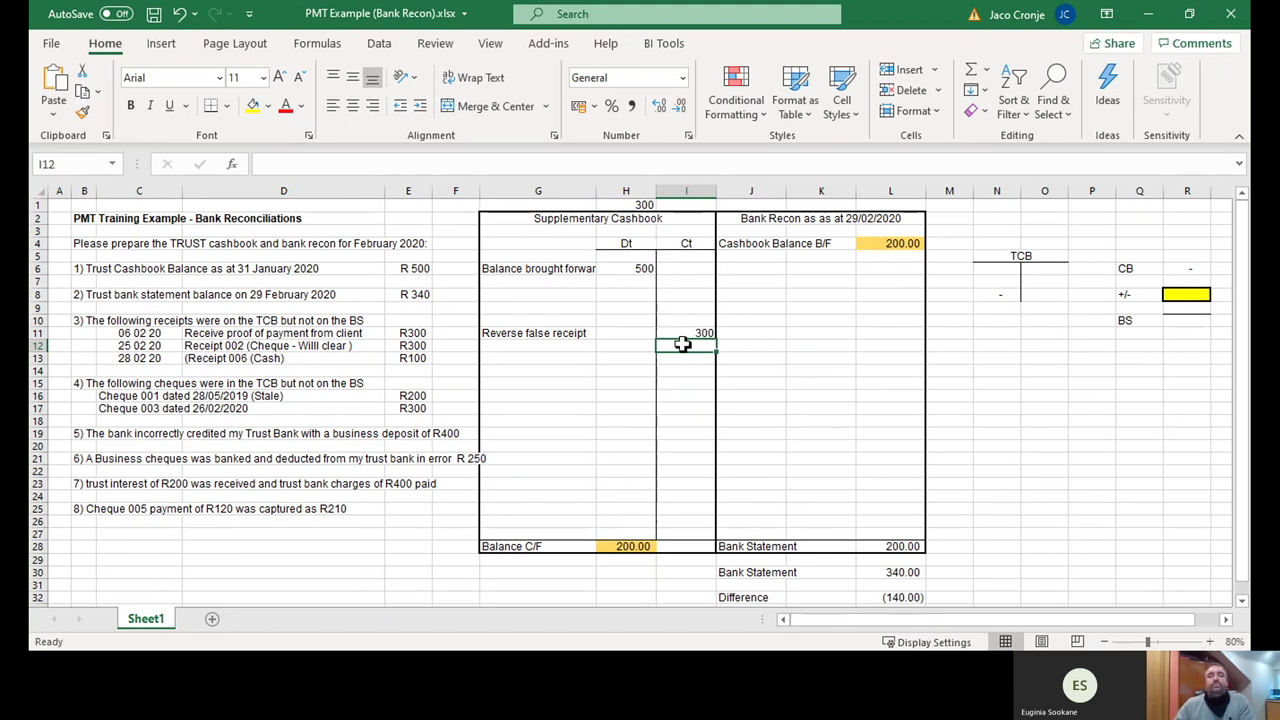
- Check the cashbook balance carried forward, the recon's brought-forward balance, the calculated bank statement balance and the difference
{"action": "left_click", "coordinate": [632, 546]}
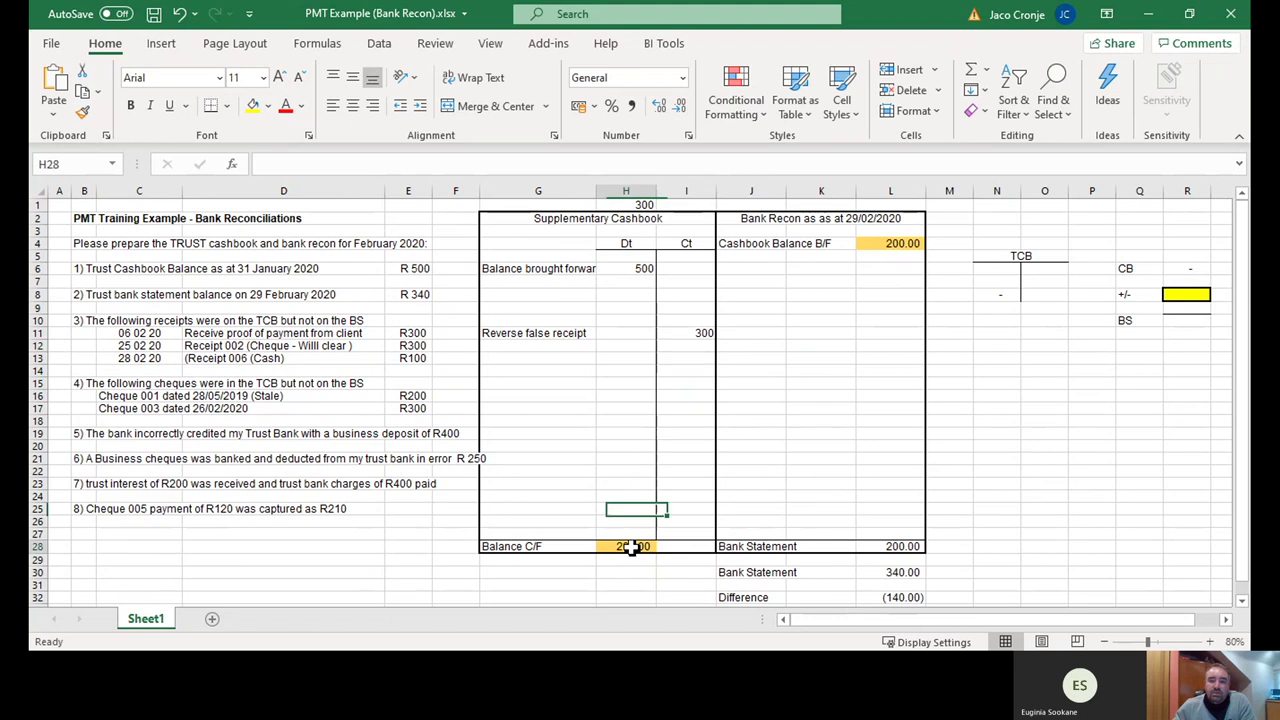
{"action": "left_click", "coordinate": [888, 244]}
{"action": "left_click", "coordinate": [895, 548]}
{"action": "scroll", "coordinate": [893, 562], "scroll_direction": "down", "scroll_amount": 1}
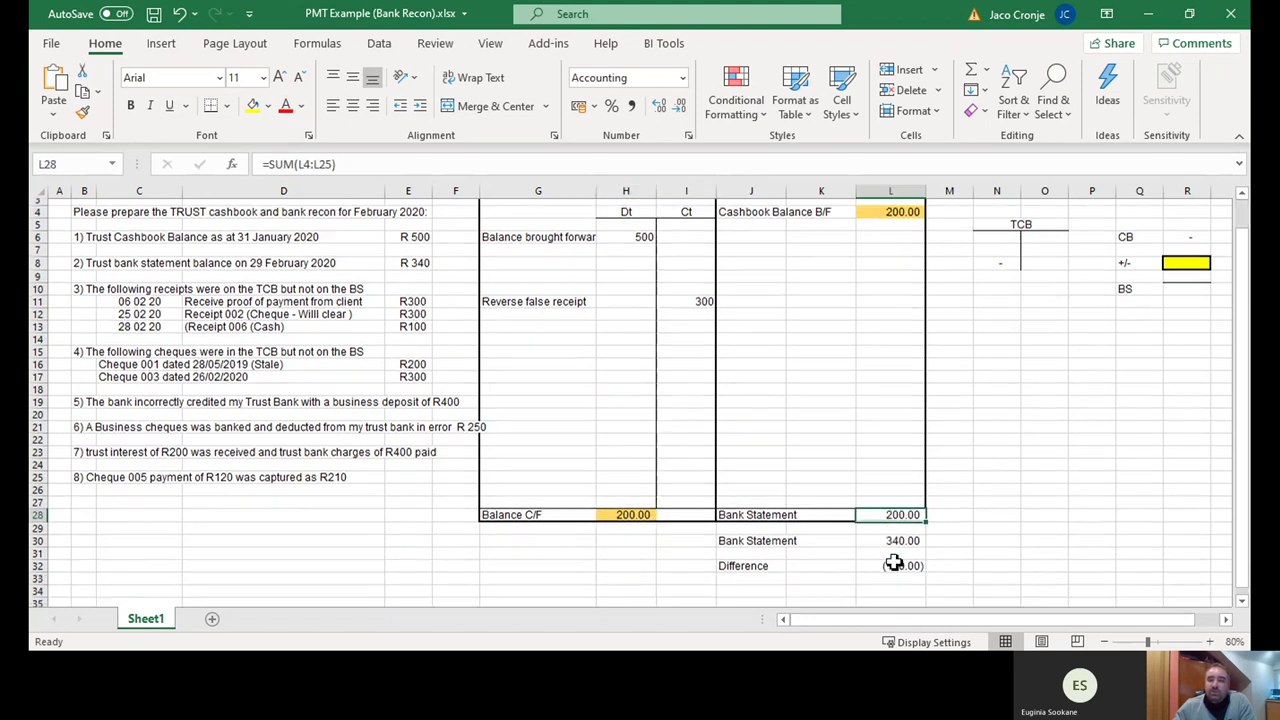
{"action": "left_click", "coordinate": [900, 559]}
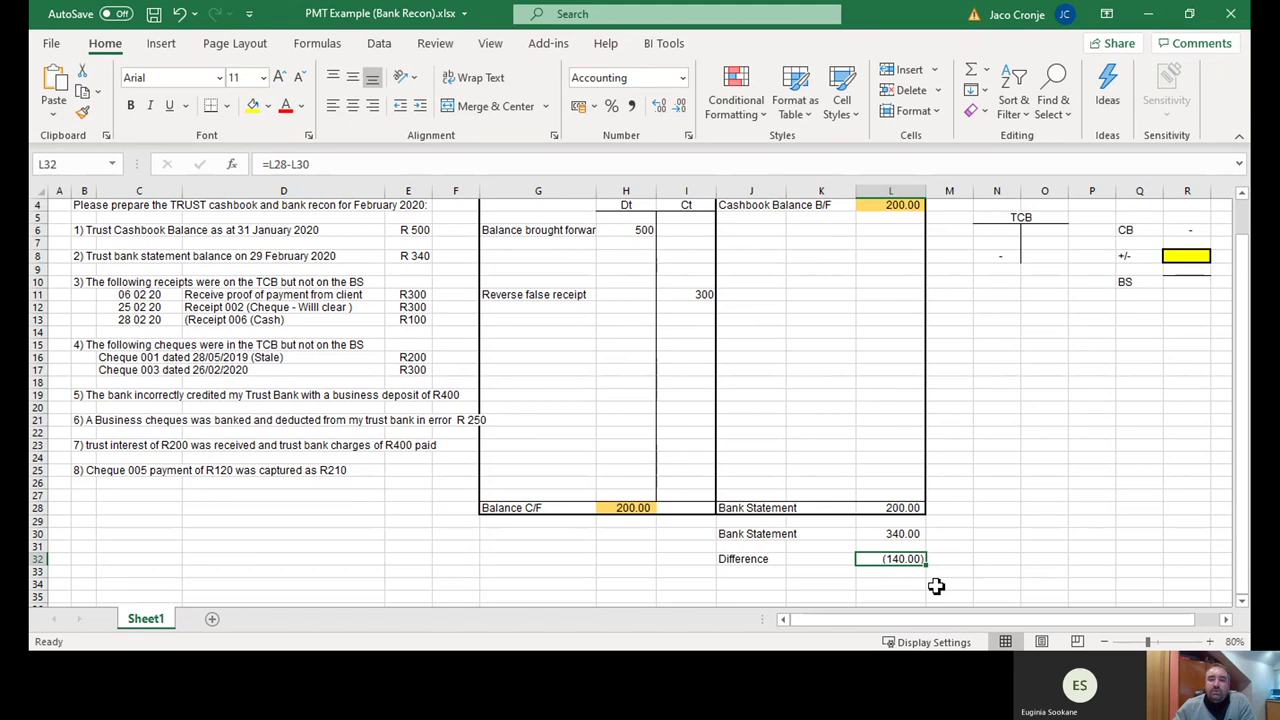
{"action": "scroll", "coordinate": [654, 463], "scroll_direction": "up", "scroll_amount": 1}
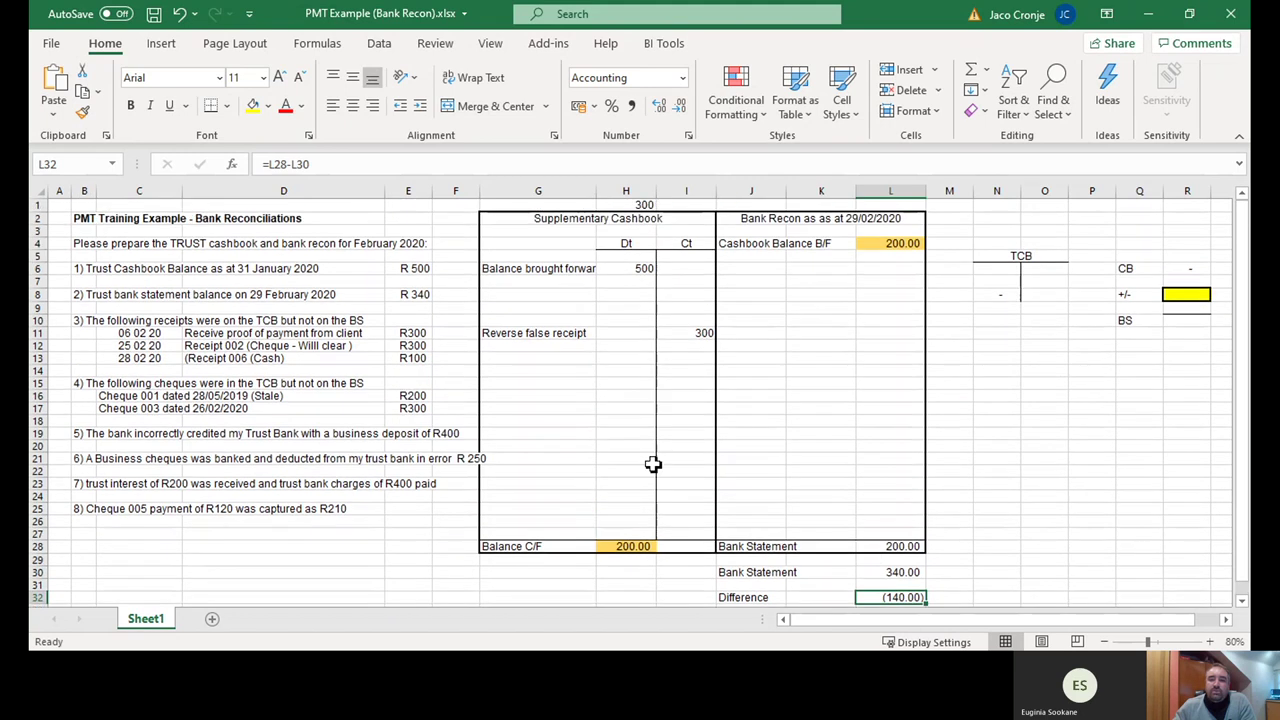
- Enter the 25 02 20 Receipt 002 cheque amount, 300, in cell H1 above the cashbook's debit column and clear the cell
{"action": "left_click", "coordinate": [140, 346]}
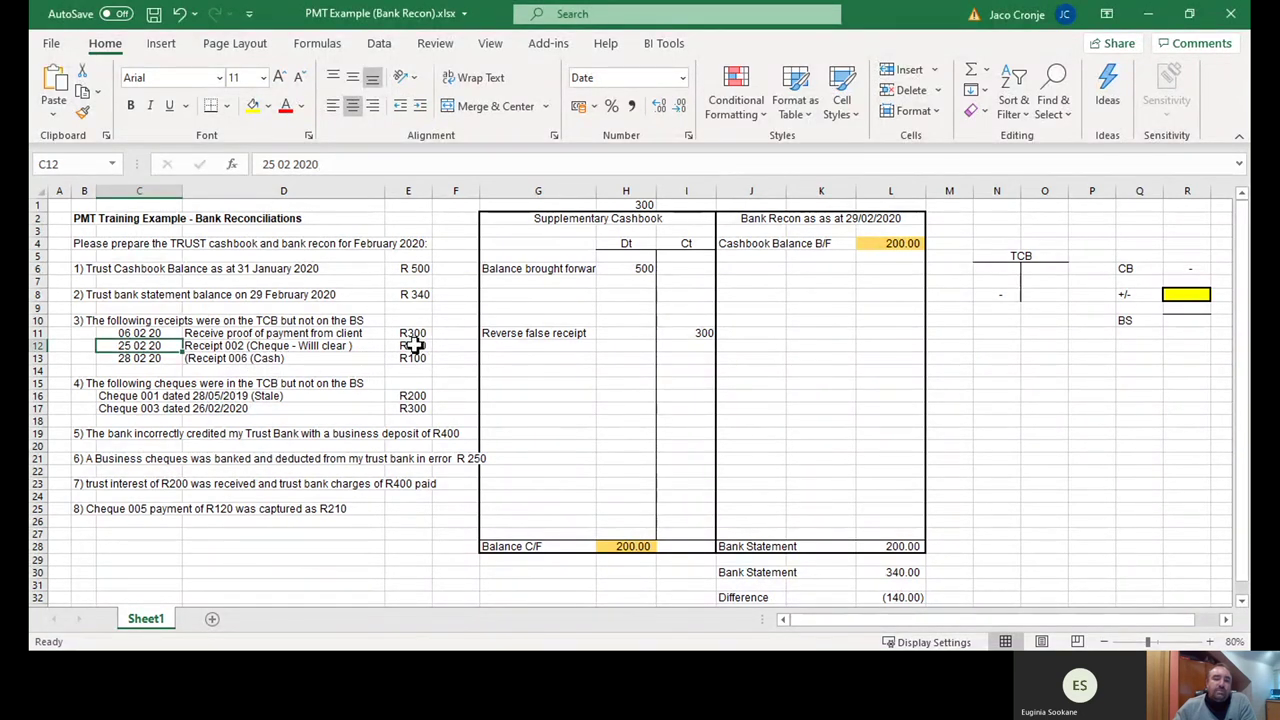
{"action": "left_click", "coordinate": [415, 345]}
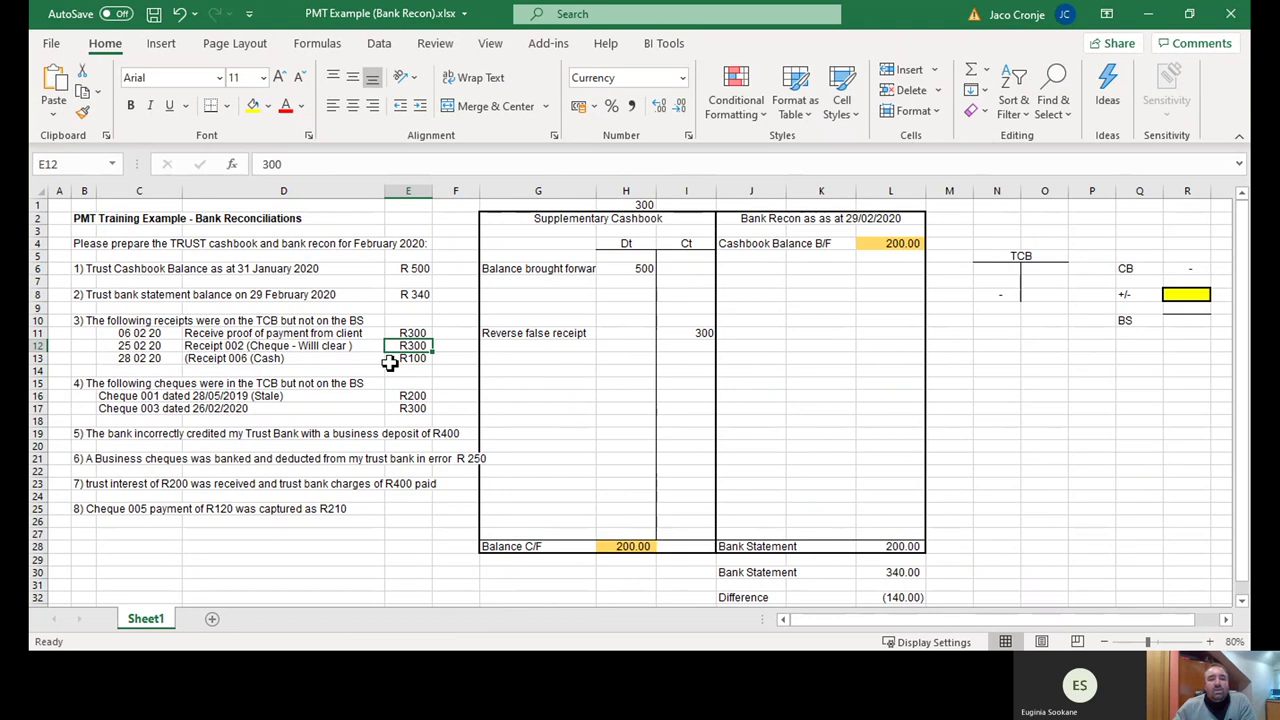
{"action": "left_click", "coordinate": [136, 345]}
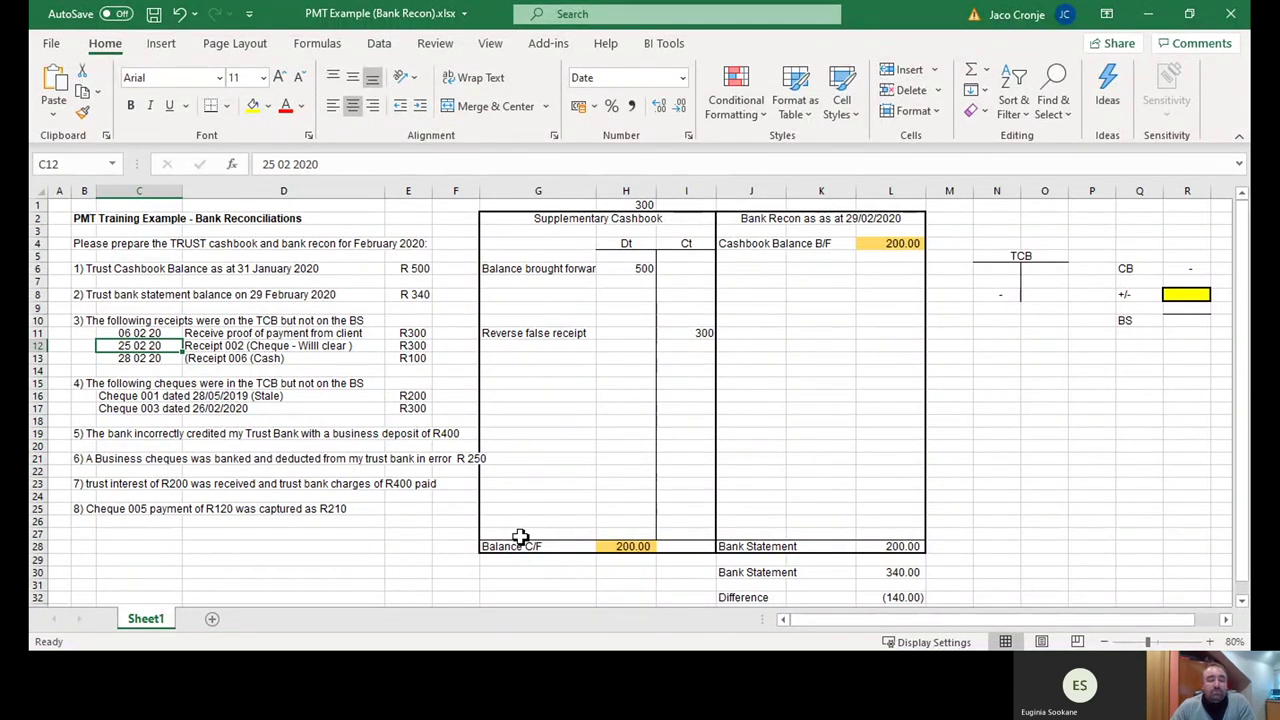
{"action": "key", "text": "Right"}
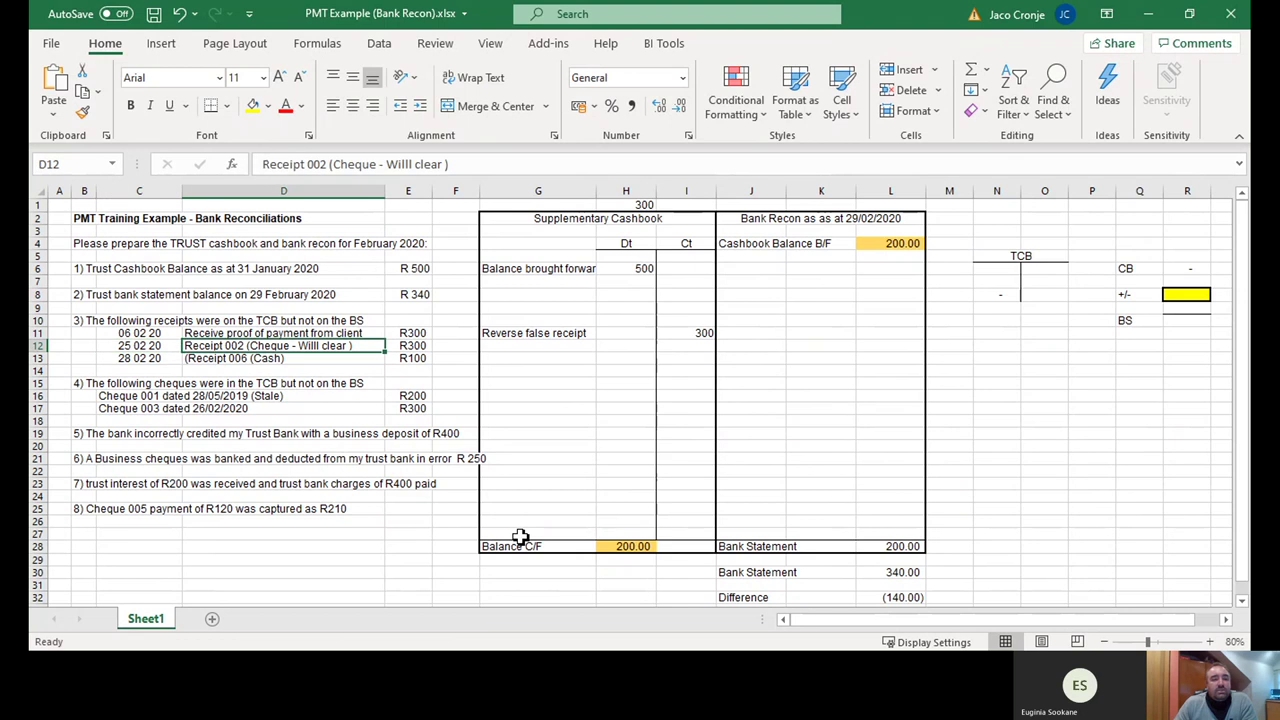
{"action": "key", "text": "Left"}
{"action": "key", "text": "Right"}
{"action": "key", "text": "Right"}
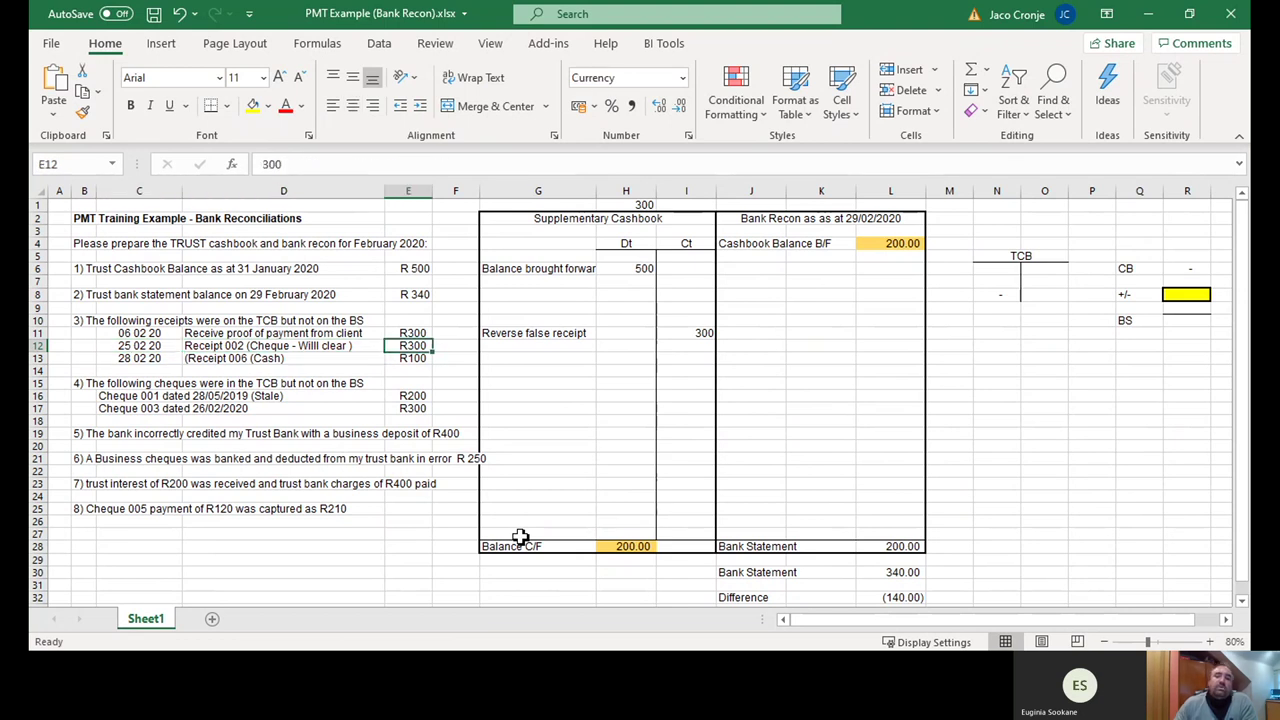
{"action": "left_click", "coordinate": [626, 205]}
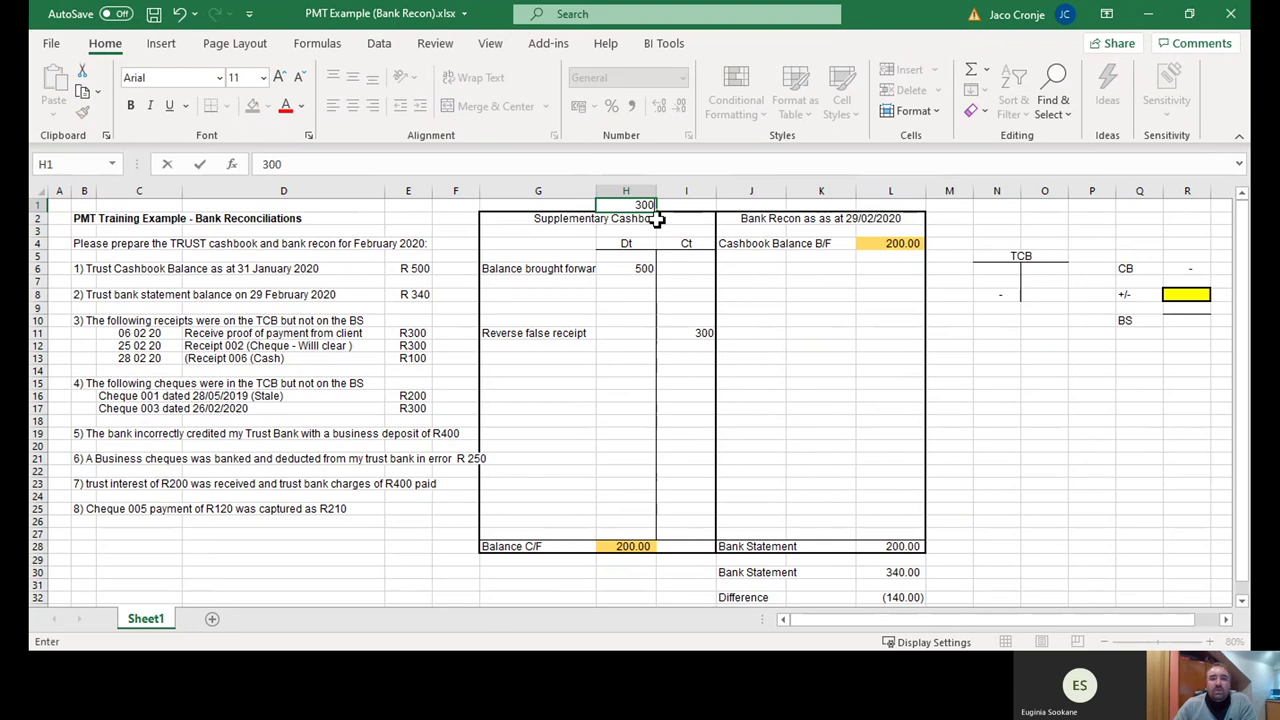
{"action": "left_click", "coordinate": [654, 215]}
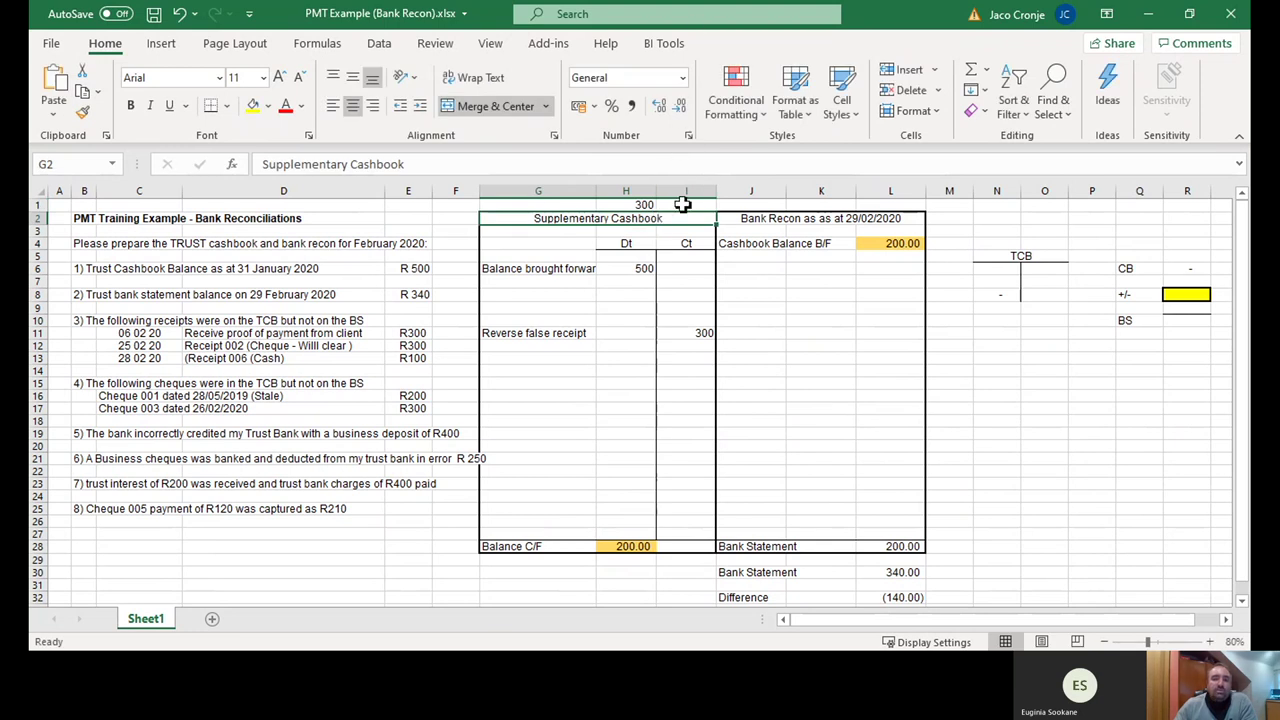
{"action": "left_click", "coordinate": [643, 205]}
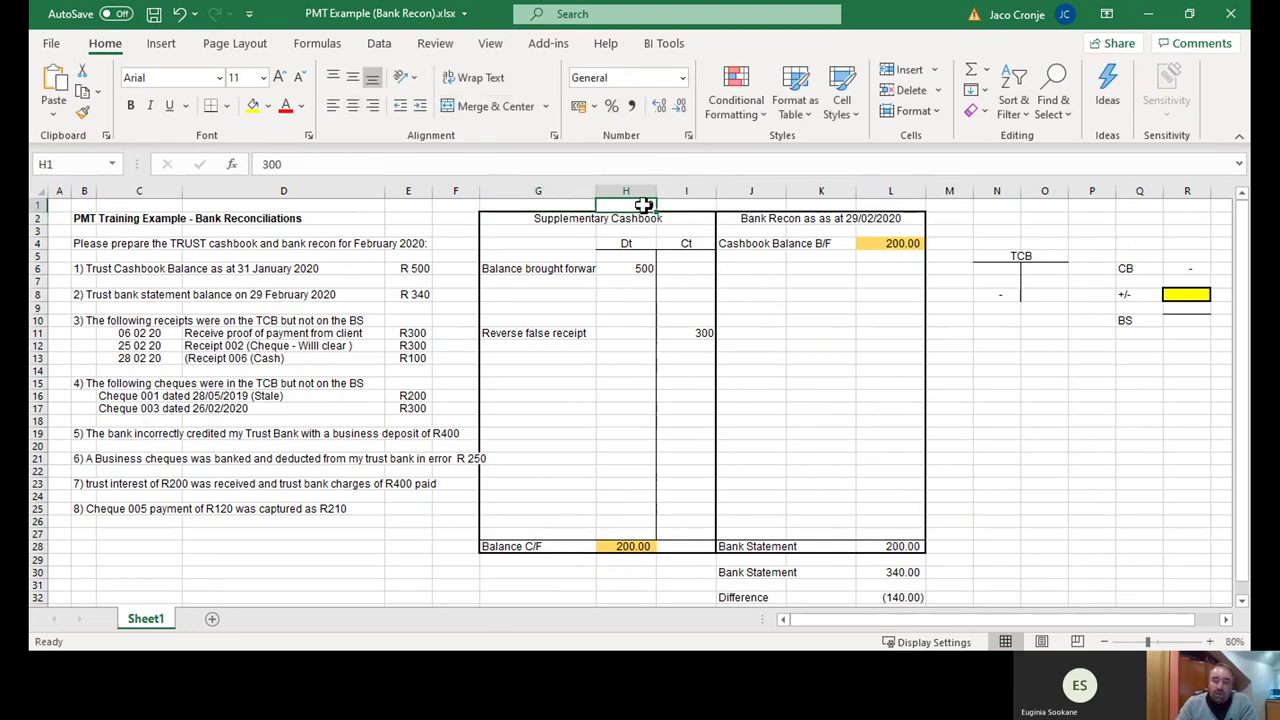
- Add "Receipt #2" to row 12 of the bank recon with an amount of -300 in column L
{"action": "key", "text": "Down"}
{"action": "key", "text": "Down"}
{"action": "key", "text": "Down"}
{"action": "key", "text": "Down"}
{"action": "key", "text": "Down"}
{"action": "key", "text": "Down"}
{"action": "key", "text": "Down"}
{"action": "key", "text": "Down"}
{"action": "key", "text": "Down"}
{"action": "key", "text": "Down"}
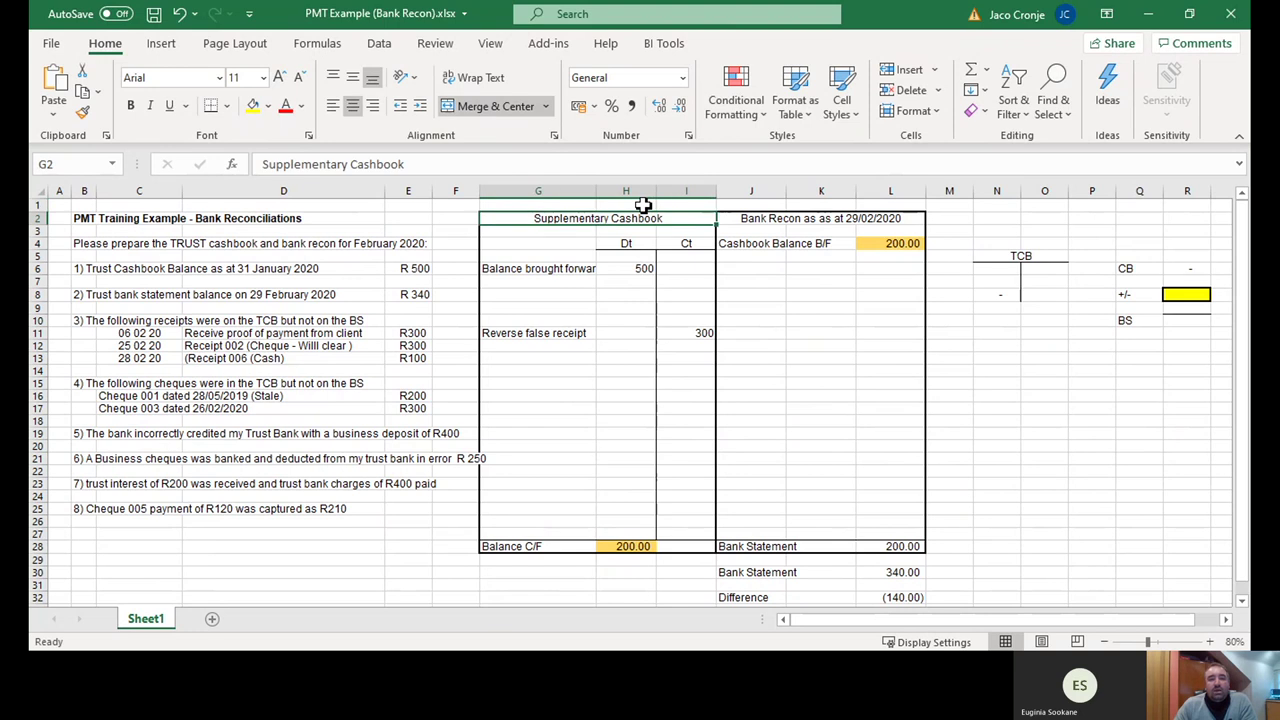
{"action": "key", "text": "Left"}
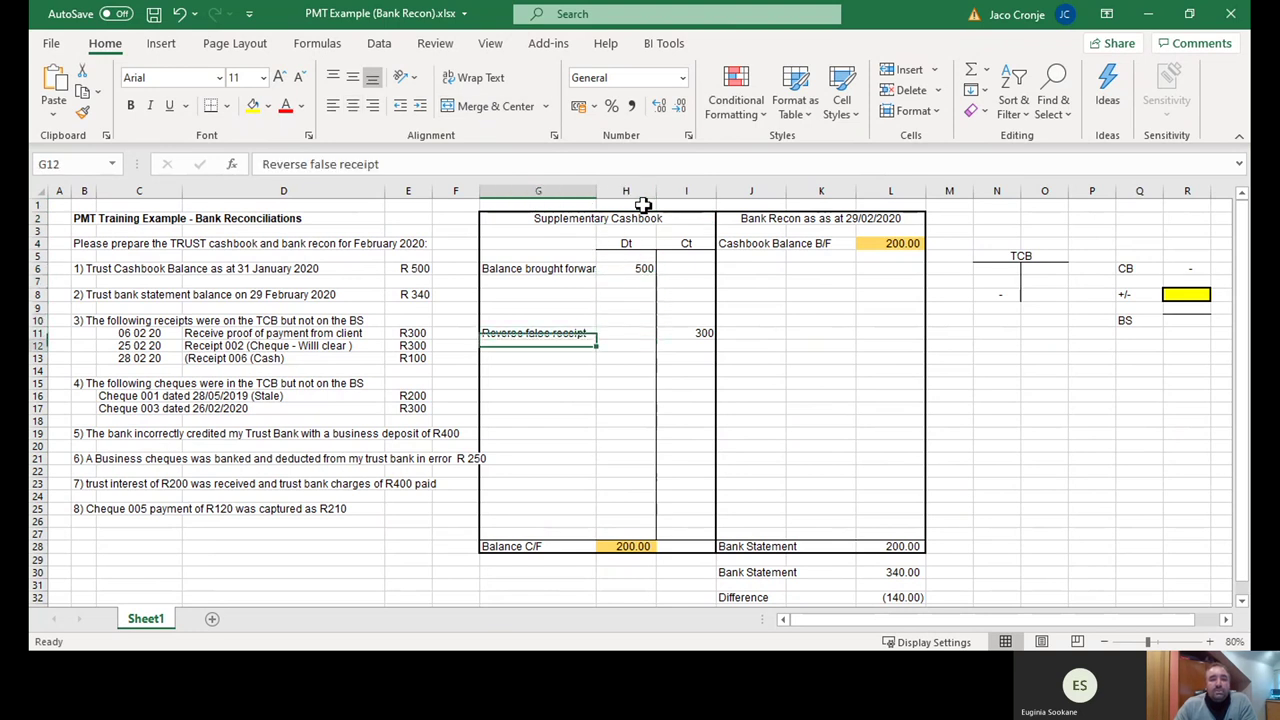
{"action": "key", "text": "Down"}
{"action": "key", "text": "Right"}
{"action": "key", "text": "Right"}
{"action": "key", "text": "Right"}
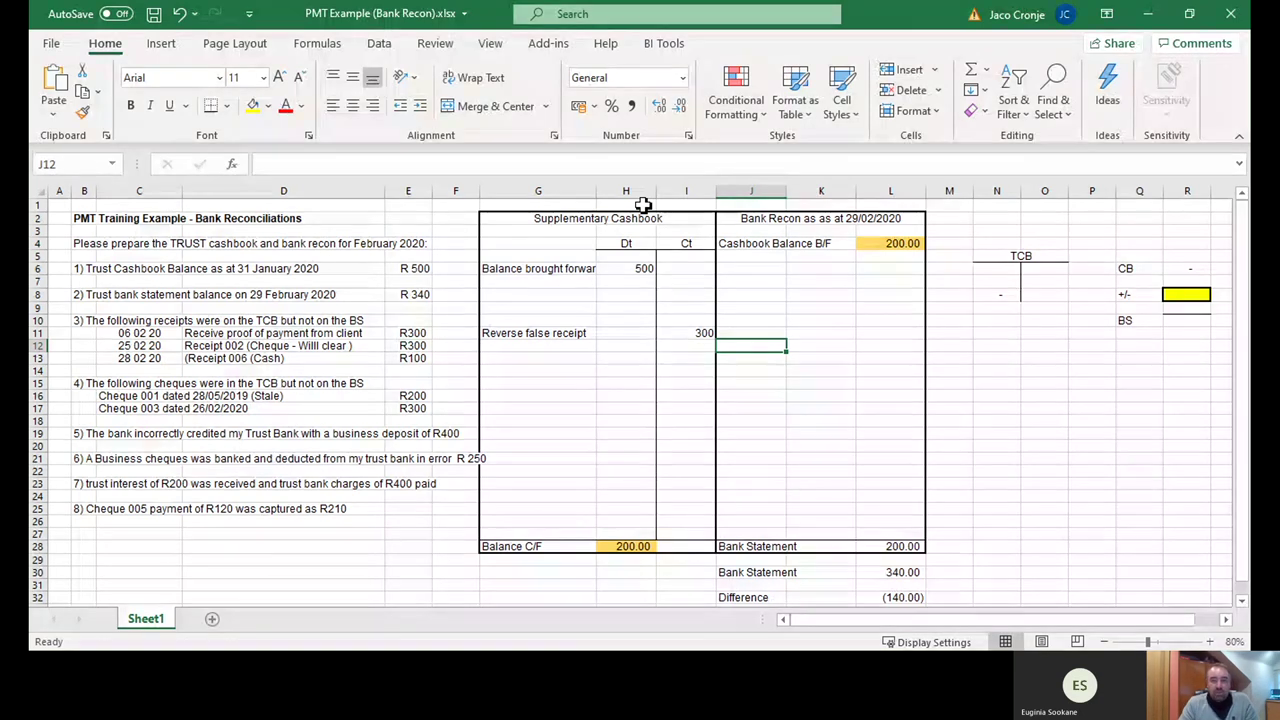
{"action": "type", "text": "Receipt #"}
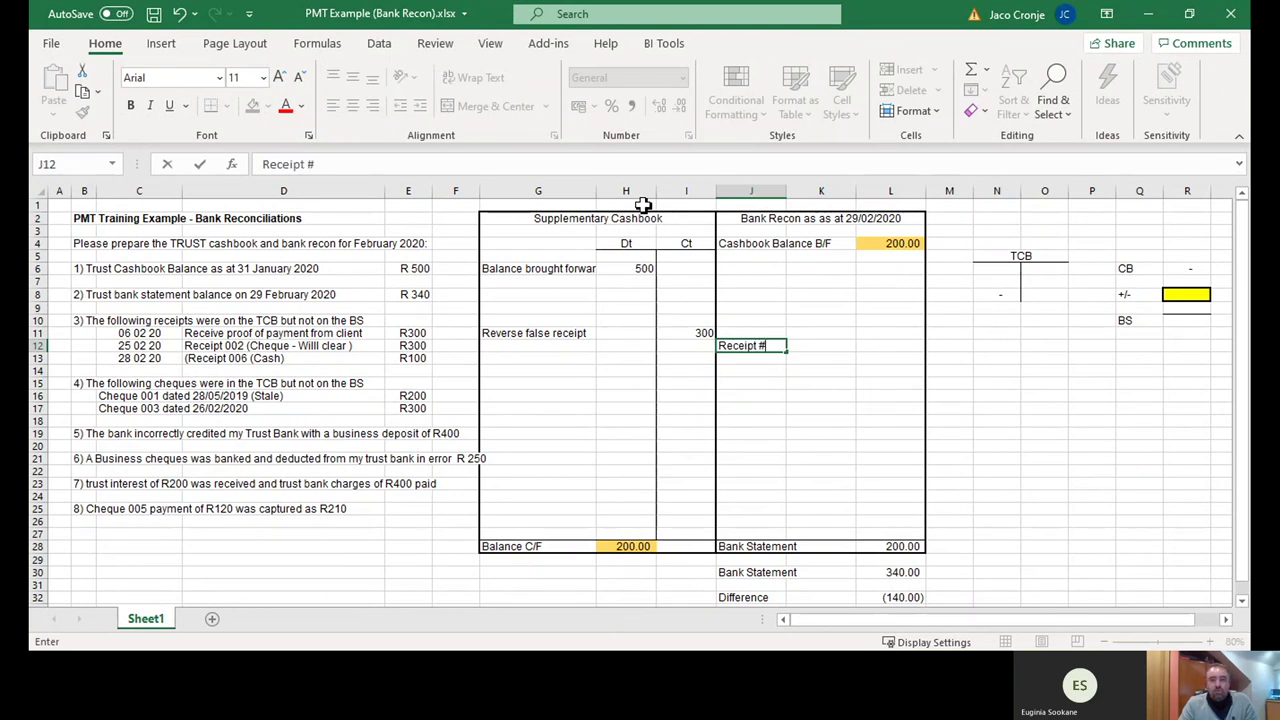
{"action": "key", "text": "Tab"}
{"action": "key", "text": "Tab"}
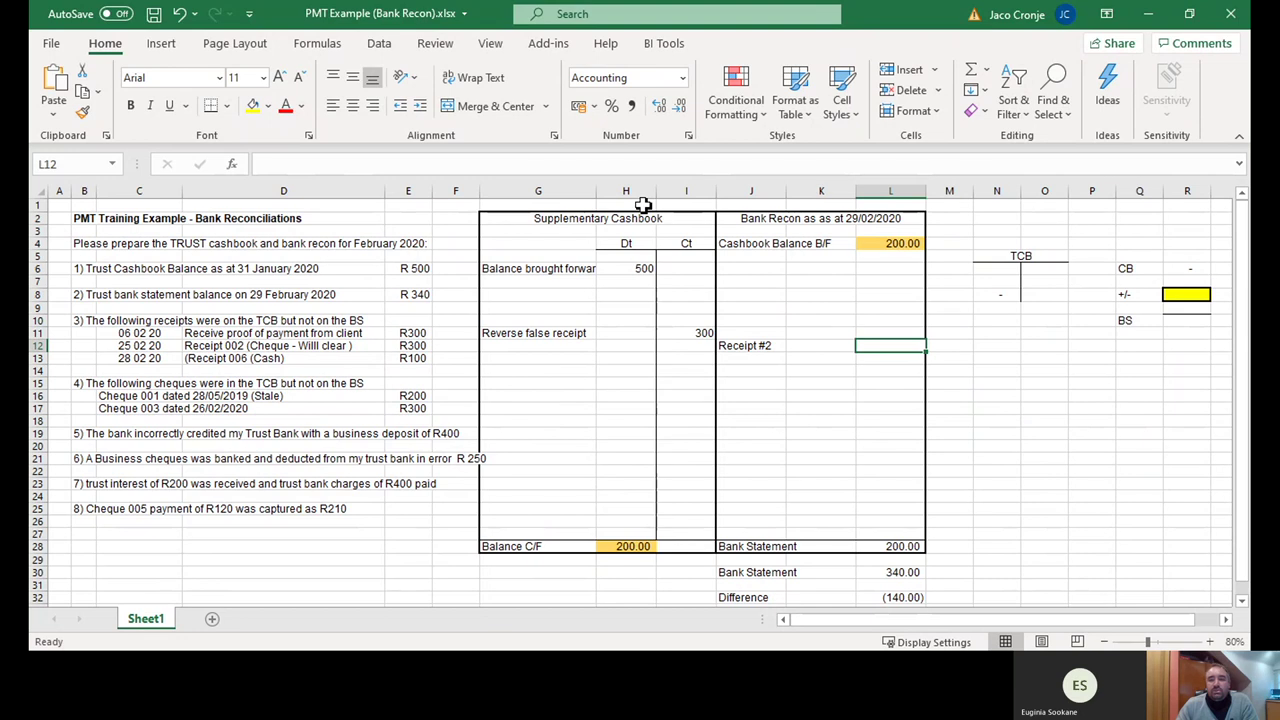
{"action": "type", "text": "-"}
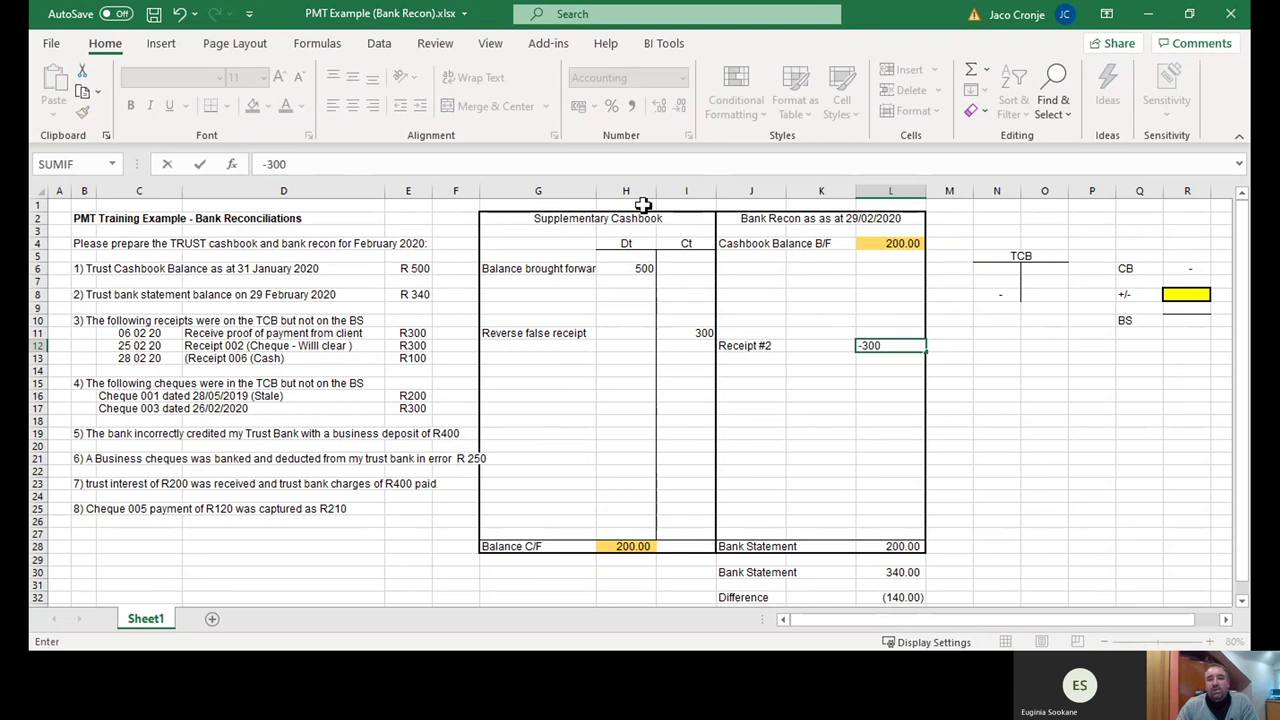
{"action": "type", "text": "300"}
{"action": "key", "text": "Return"}
- Prefix the row 12 bank recon label with "Less:" so it reads "Less: Receipt #2", and check its amount
{"action": "key", "text": "Up"}
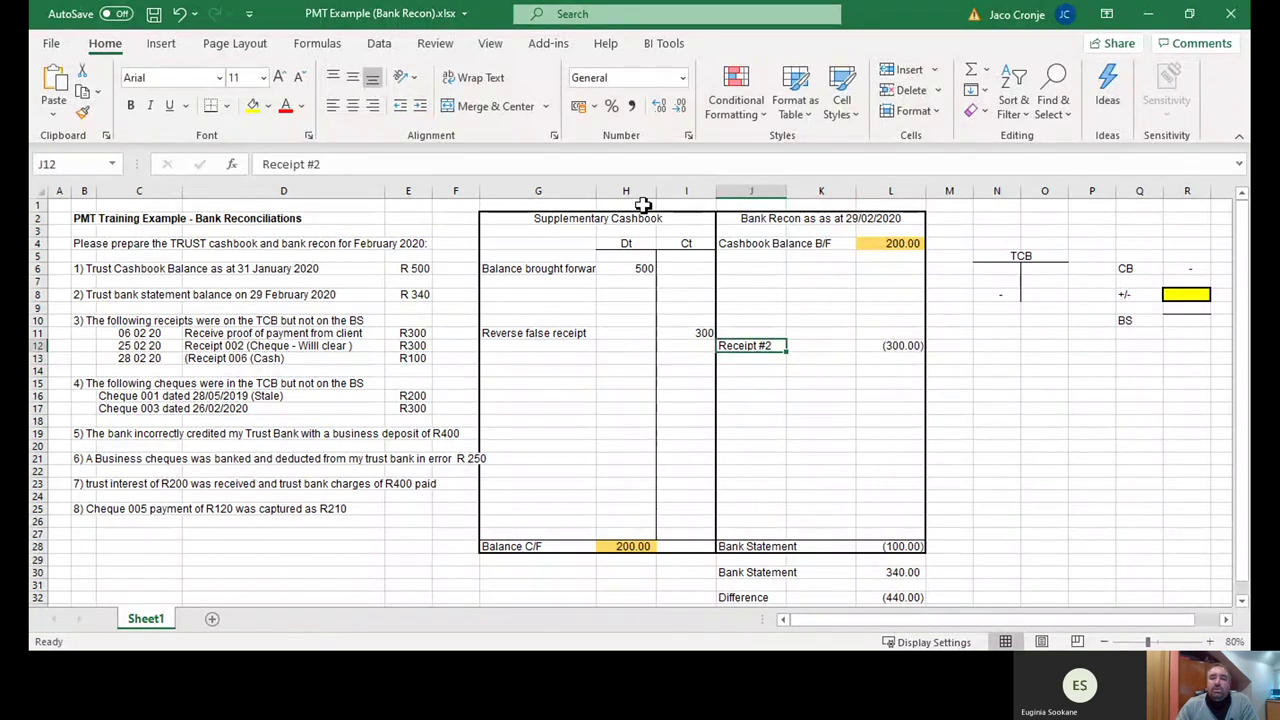
{"action": "left_click", "coordinate": [260, 164]}
{"action": "type", "text": "Less:"}
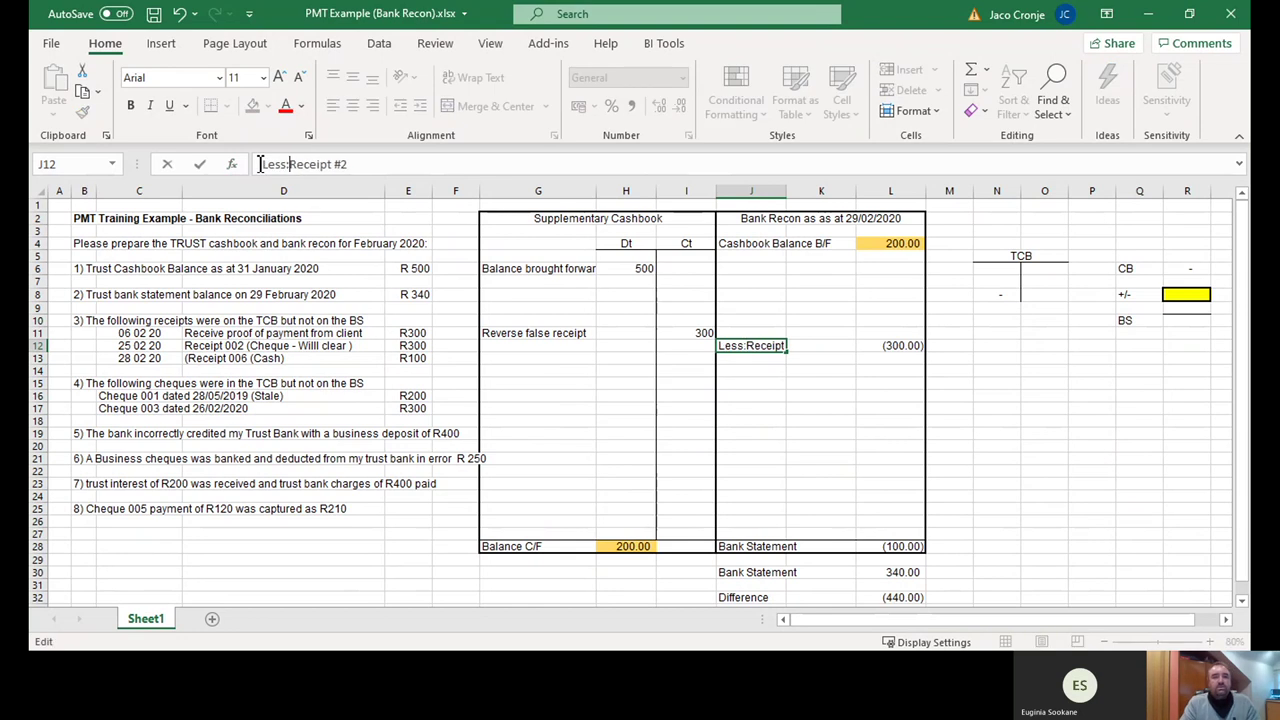
{"action": "key", "text": "Return"}
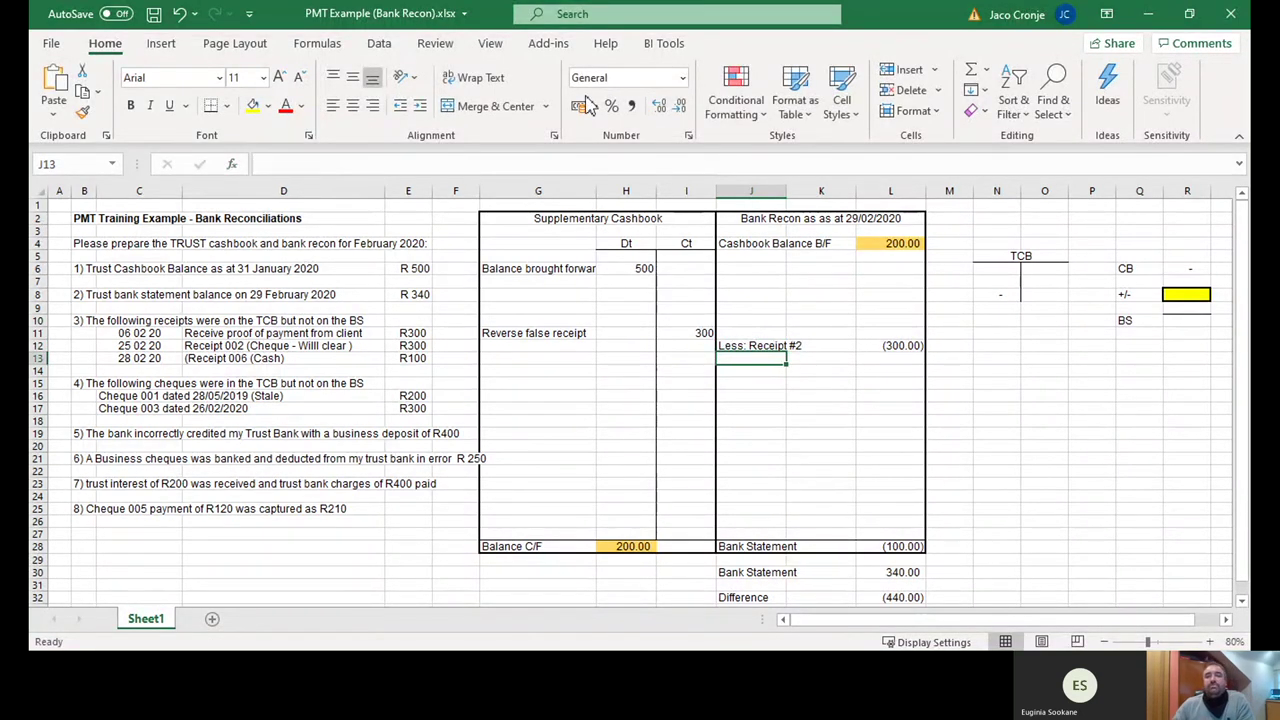
{"action": "left_click", "coordinate": [900, 346]}
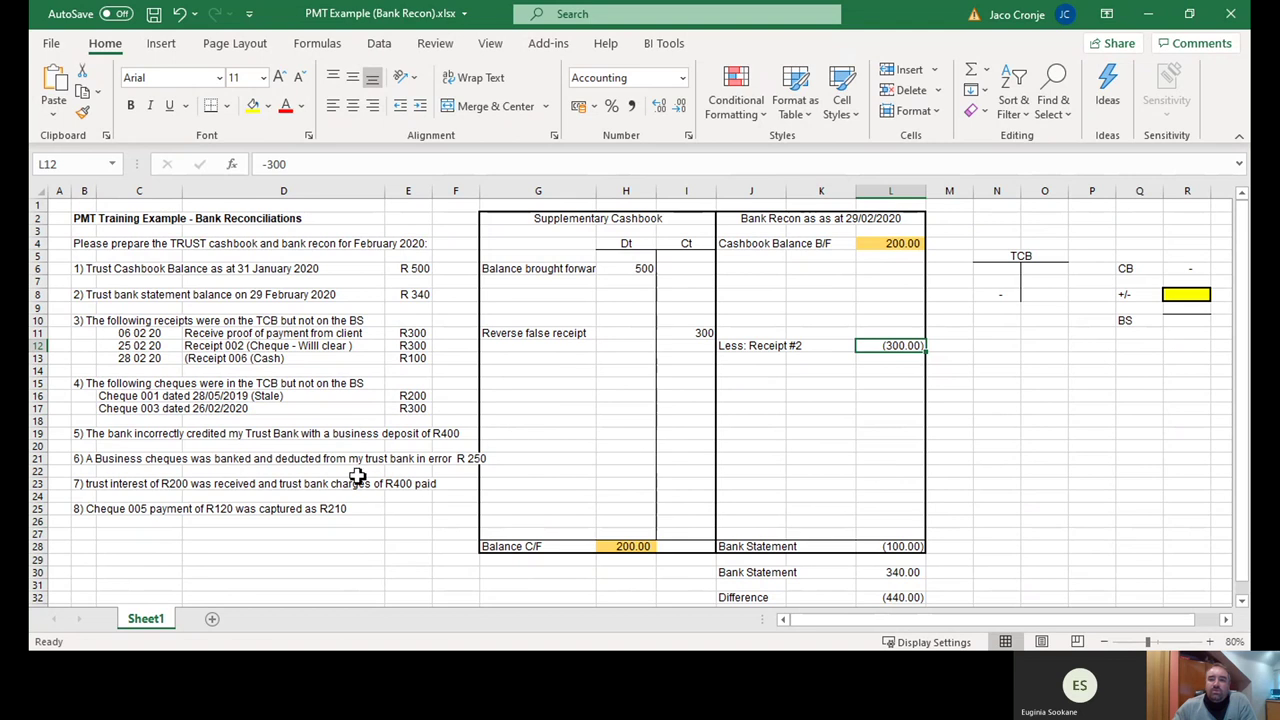
- Enter the 28 02 20 cash Receipt 006 amount, 100, in cell H1 above the cashbook's debit column
{"action": "left_click_drag", "start_coordinate": [357, 476], "coordinate": [130, 352]}
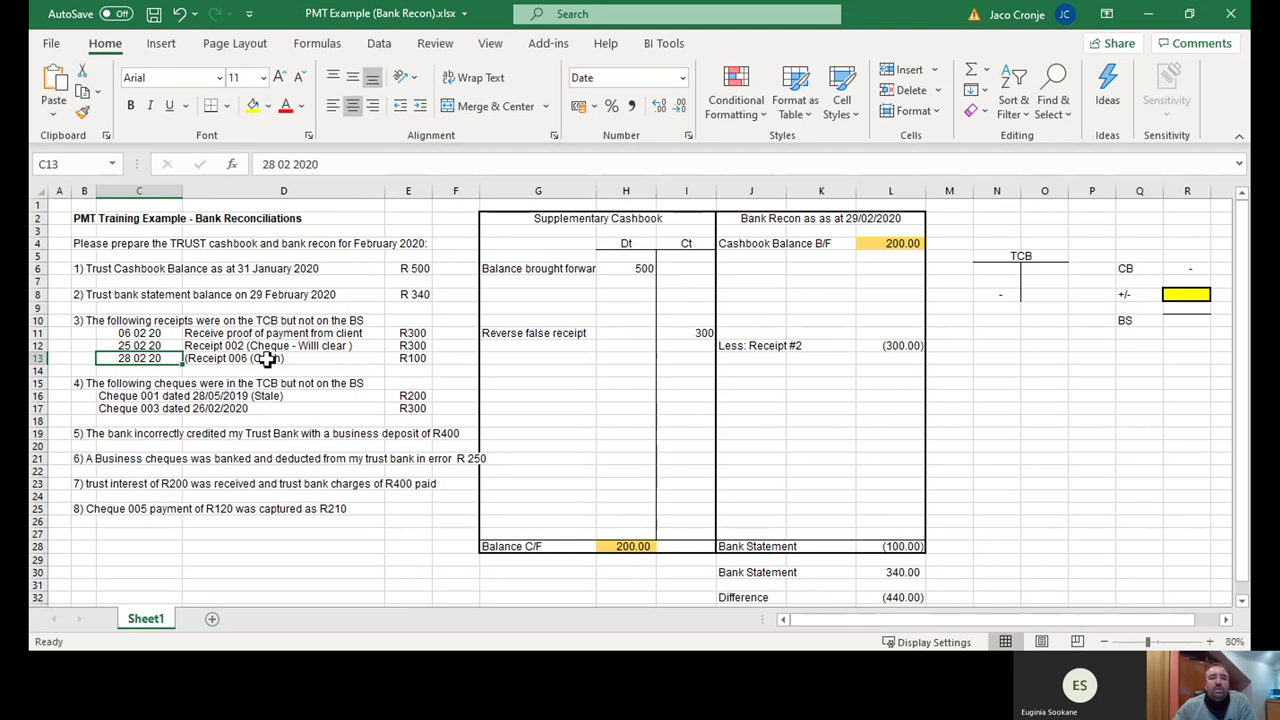
{"action": "left_click", "coordinate": [411, 361]}
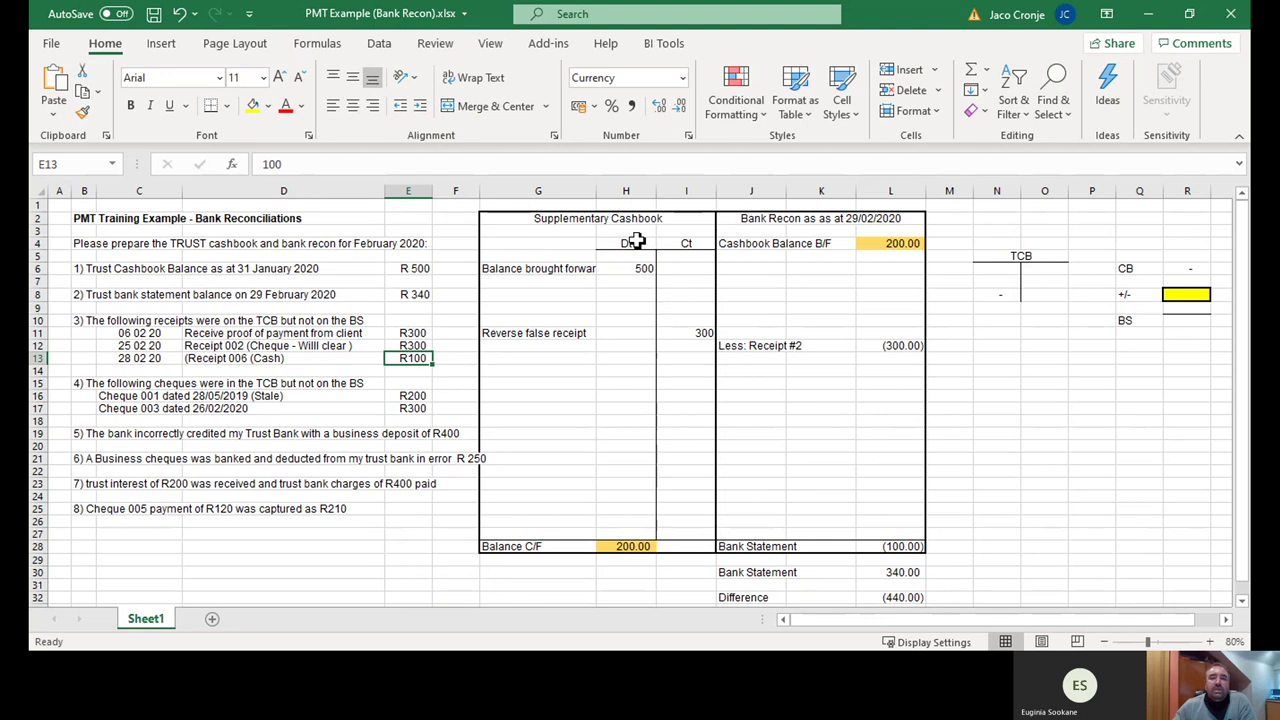
{"action": "left_click", "coordinate": [634, 205]}
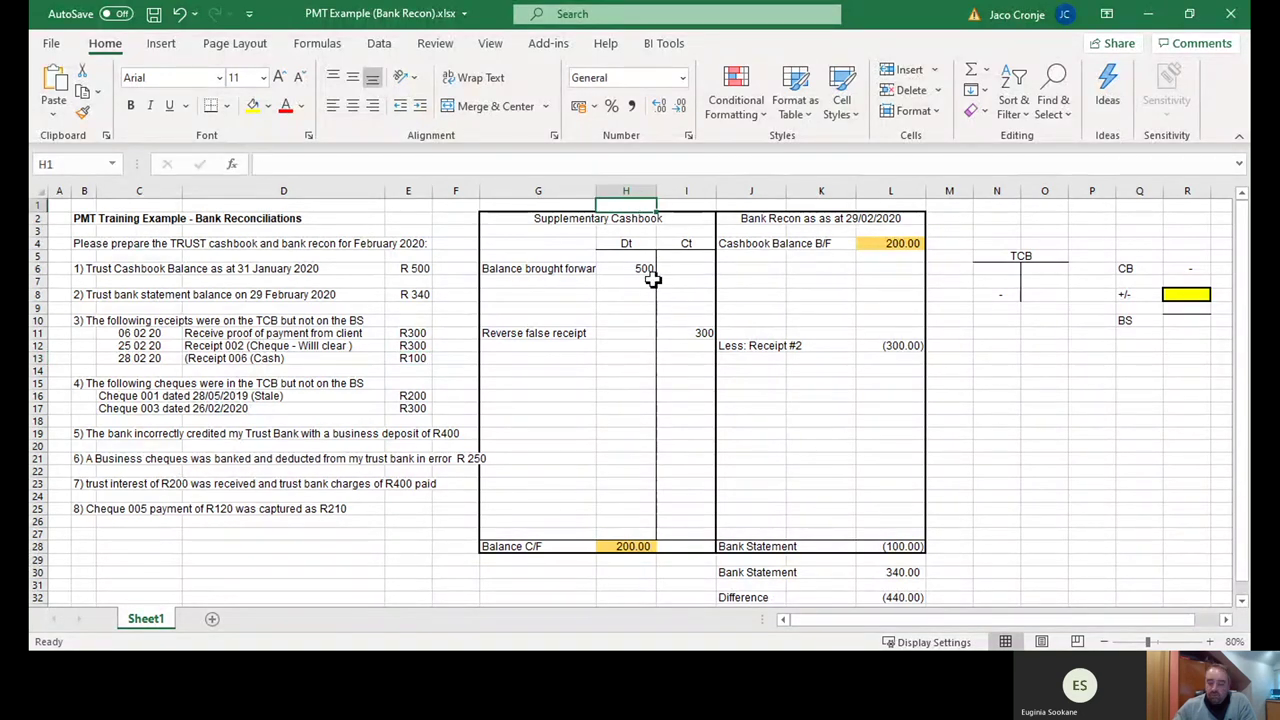
{"action": "type", "text": "1"}
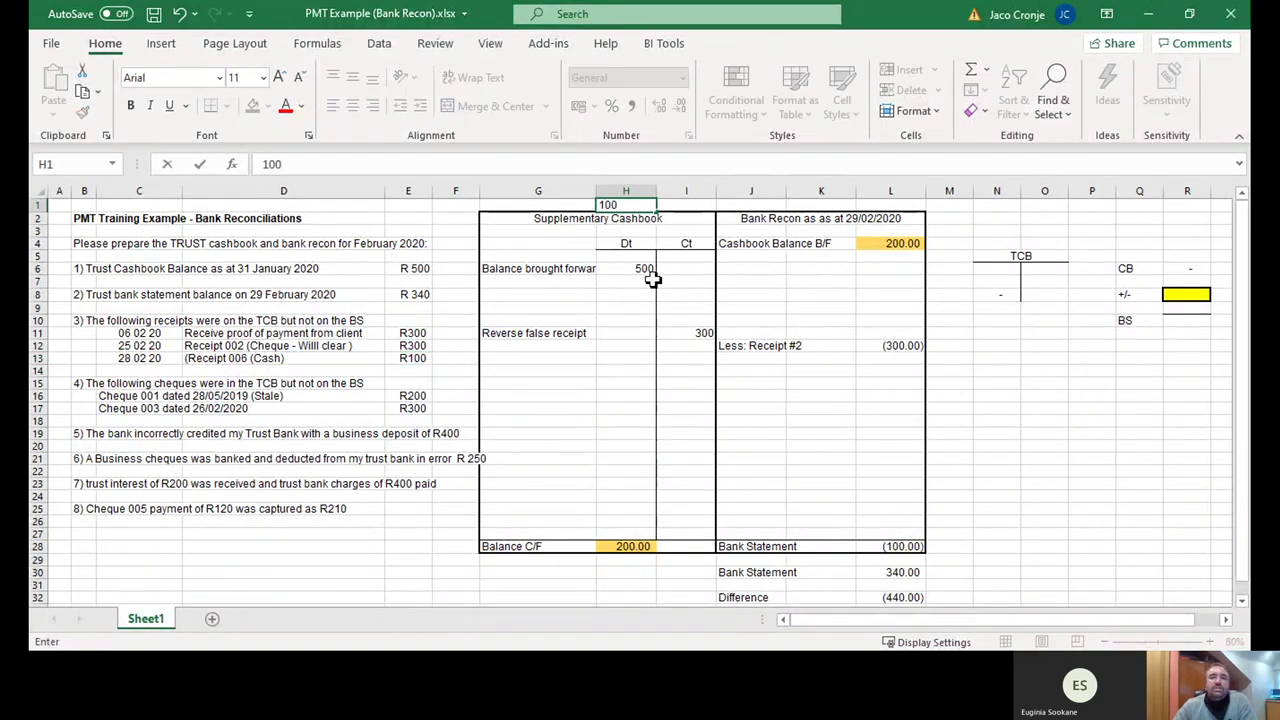
{"action": "type", "text": "00"}
{"action": "key", "text": "Return"}
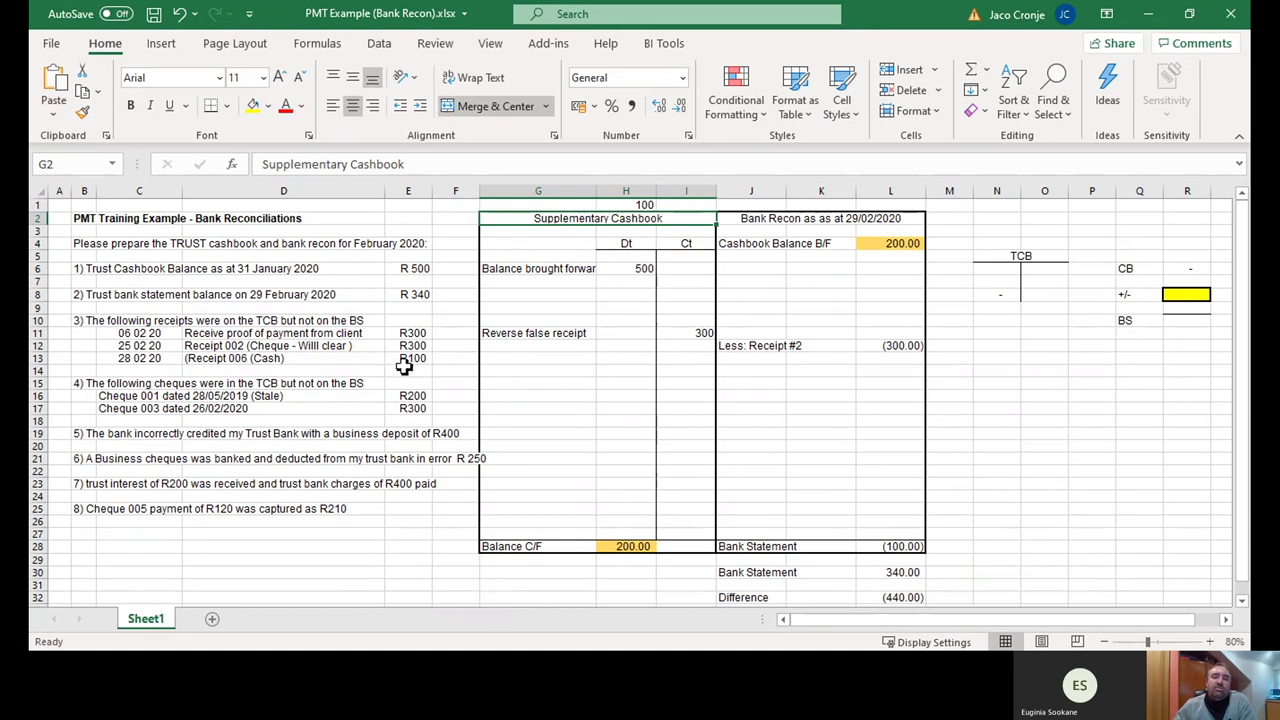
- Add "Less: Cash deposit" to row 13 of the bank recon with an amount of -100 in column L
{"action": "left_click_drag", "start_coordinate": [405, 360], "coordinate": [158, 358]}
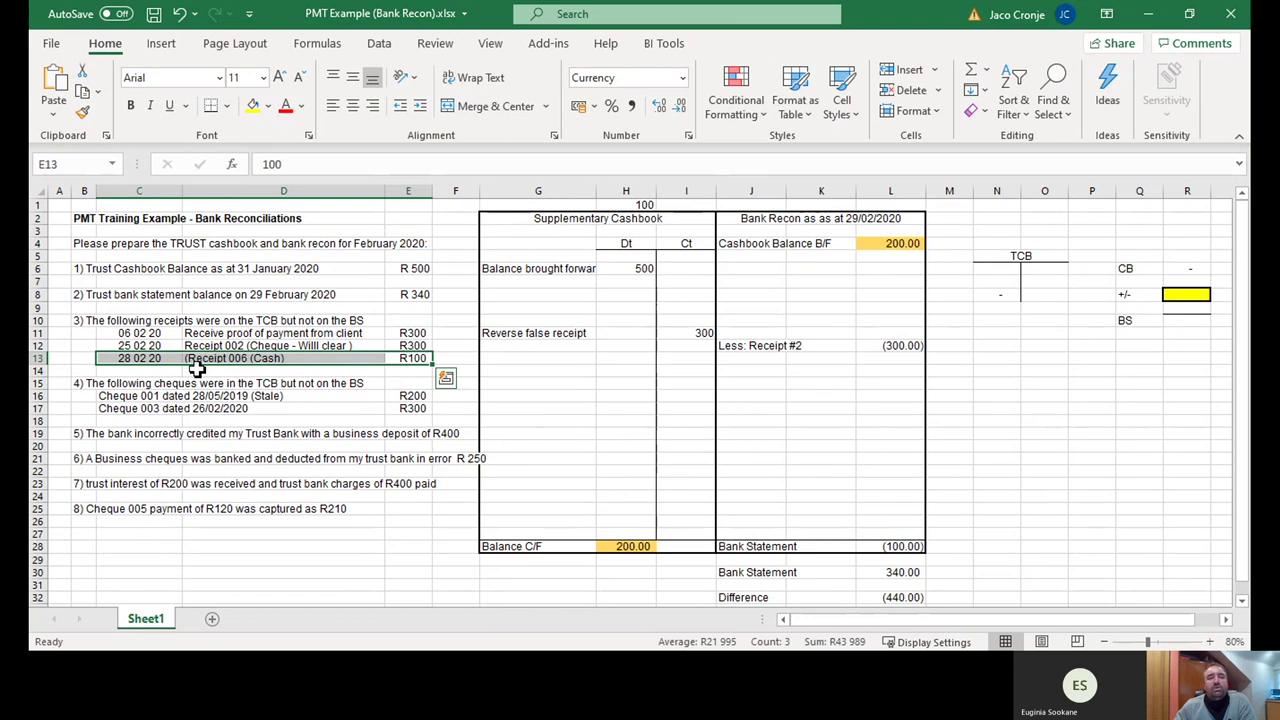
{"action": "left_click", "coordinate": [700, 362]}
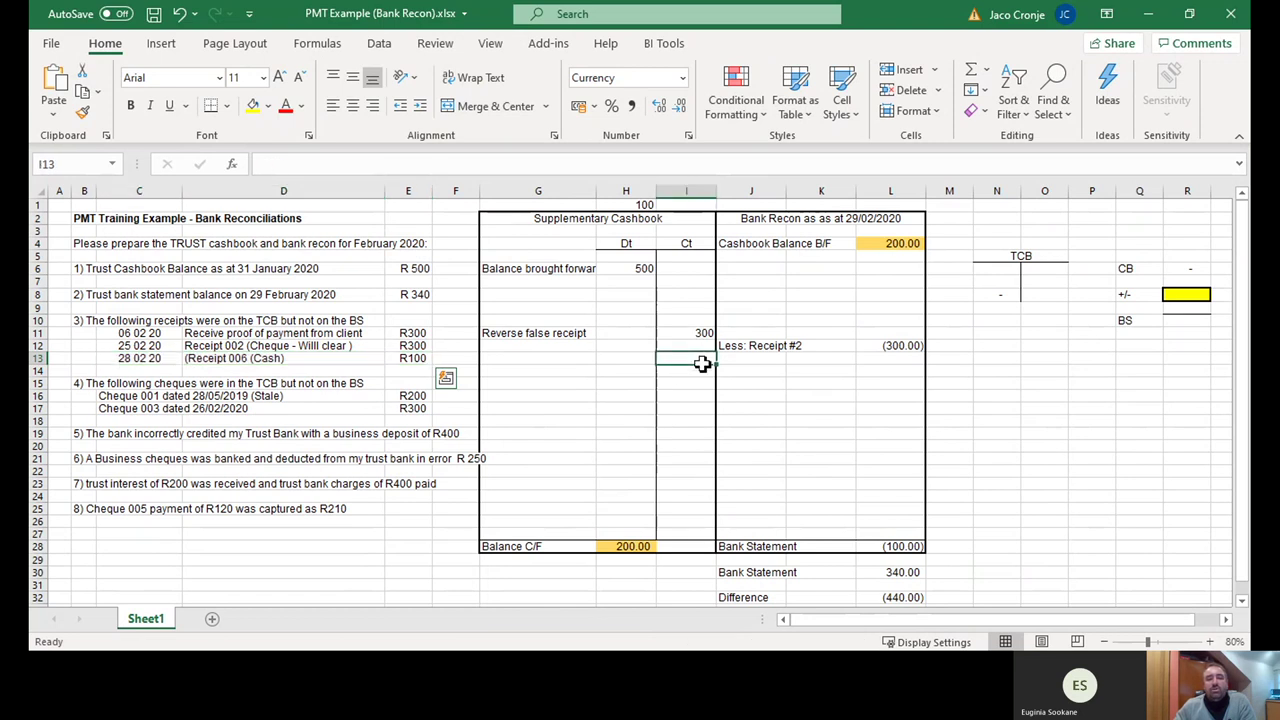
{"action": "left_click", "coordinate": [756, 361]}
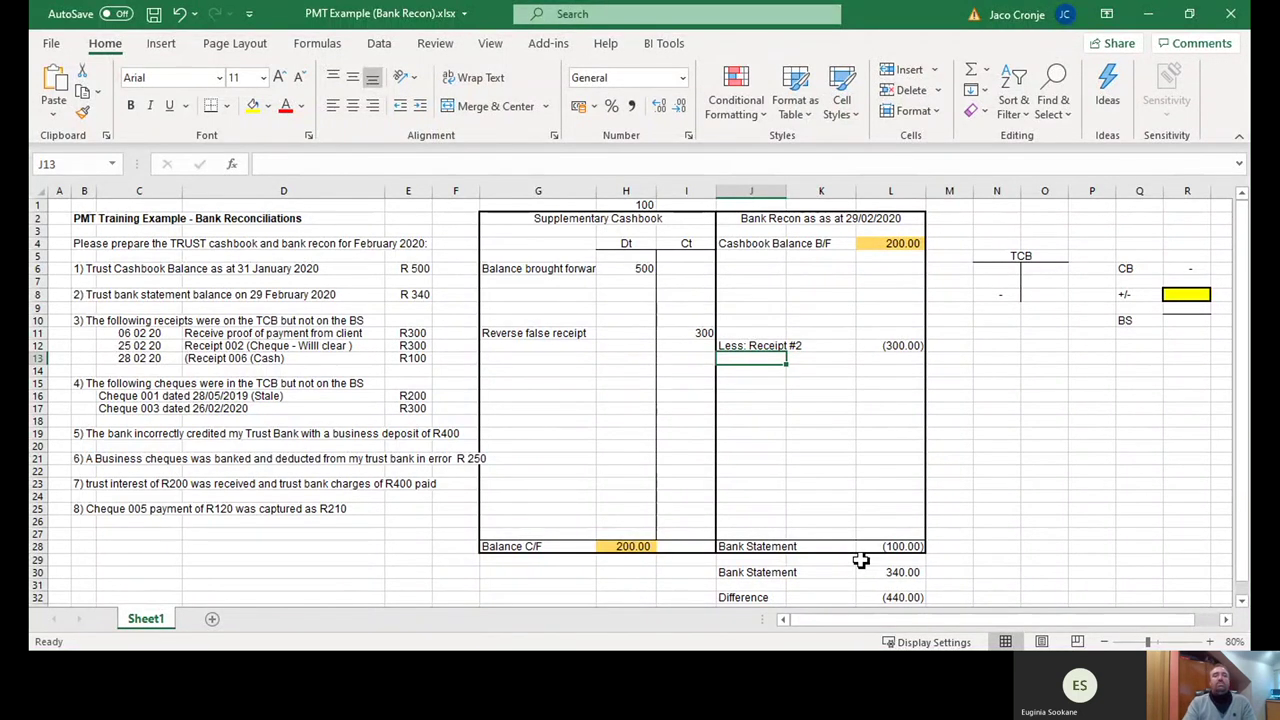
{"action": "type", "text": "L"}
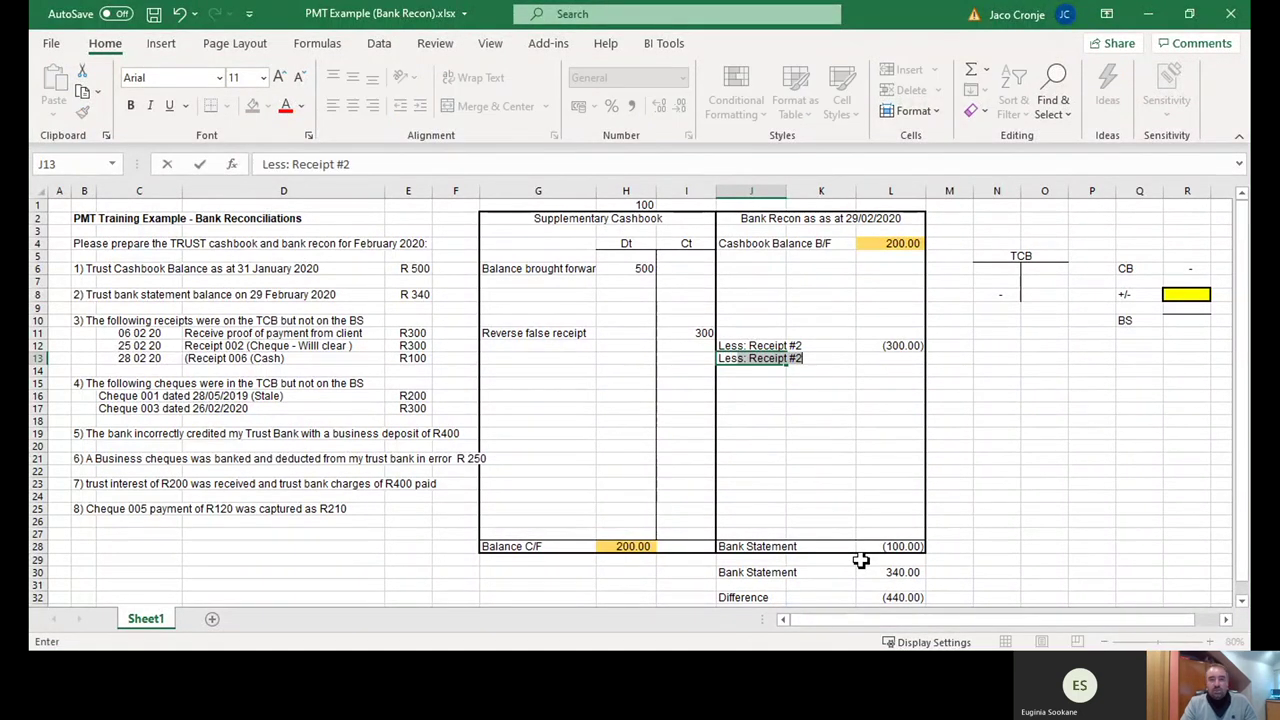
{"action": "type", "text": "ess: Cash deposit"}
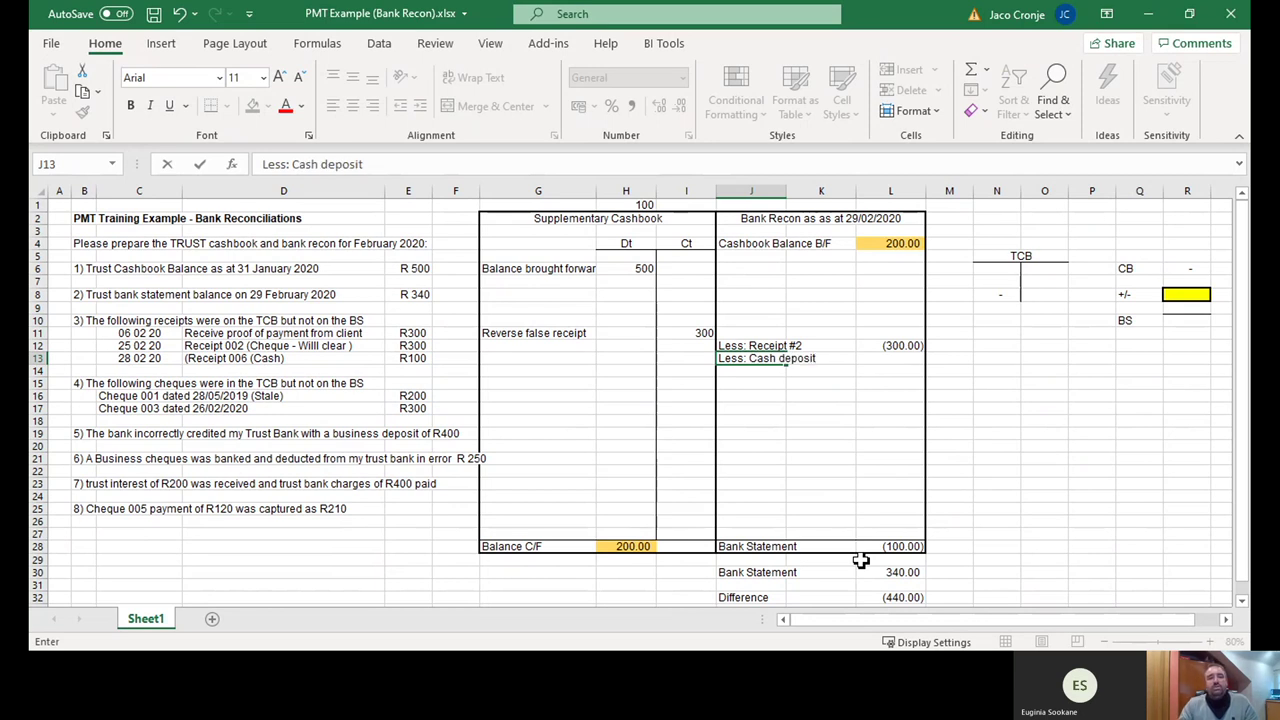
{"action": "key", "text": "Tab"}
{"action": "type", "text": "-100"}
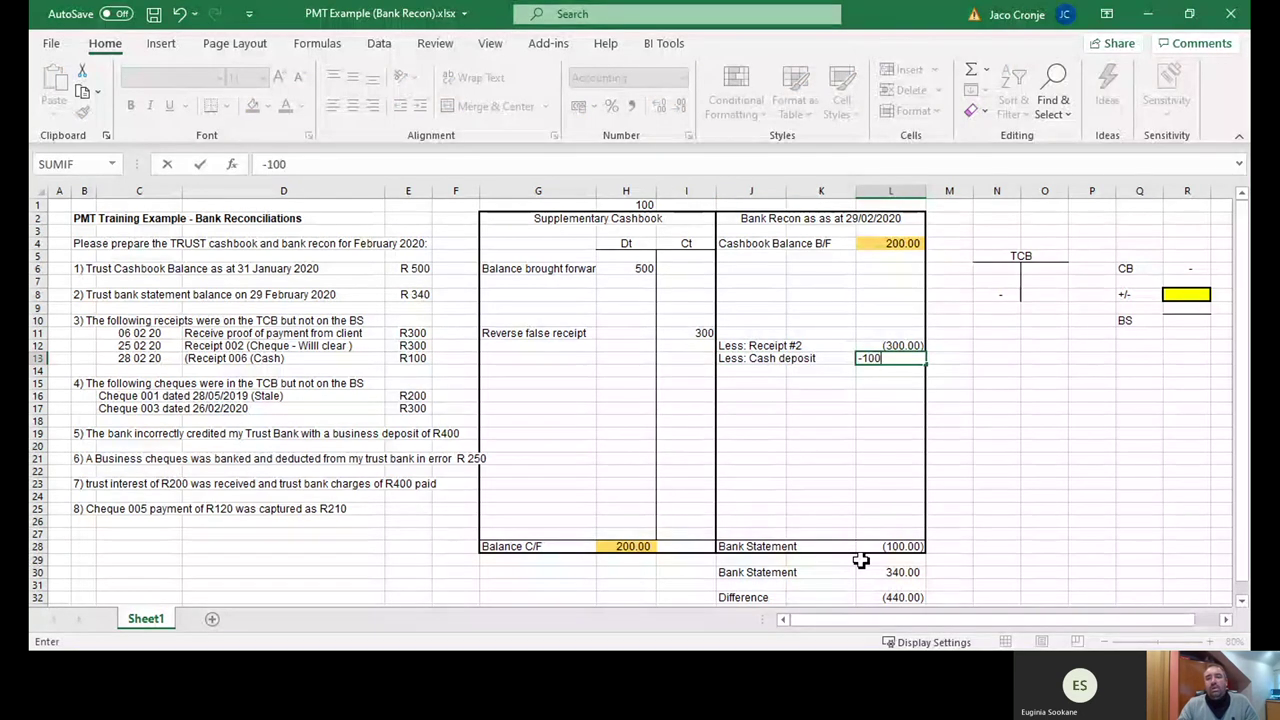
{"action": "key", "text": "Return"}
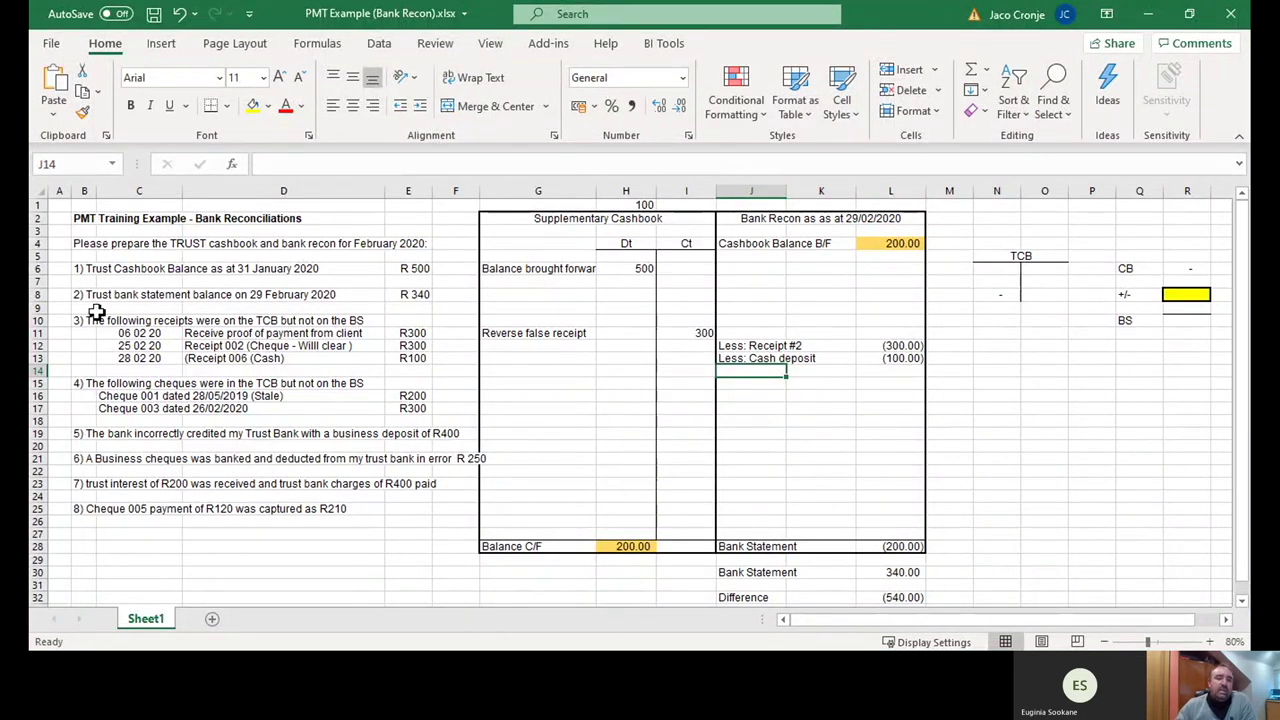
- Review the item 3 receipts against their cashbook and bank recon entries, and clear the working amount in cell H1
{"action": "left_click_drag", "start_coordinate": [88, 319], "coordinate": [412, 360]}
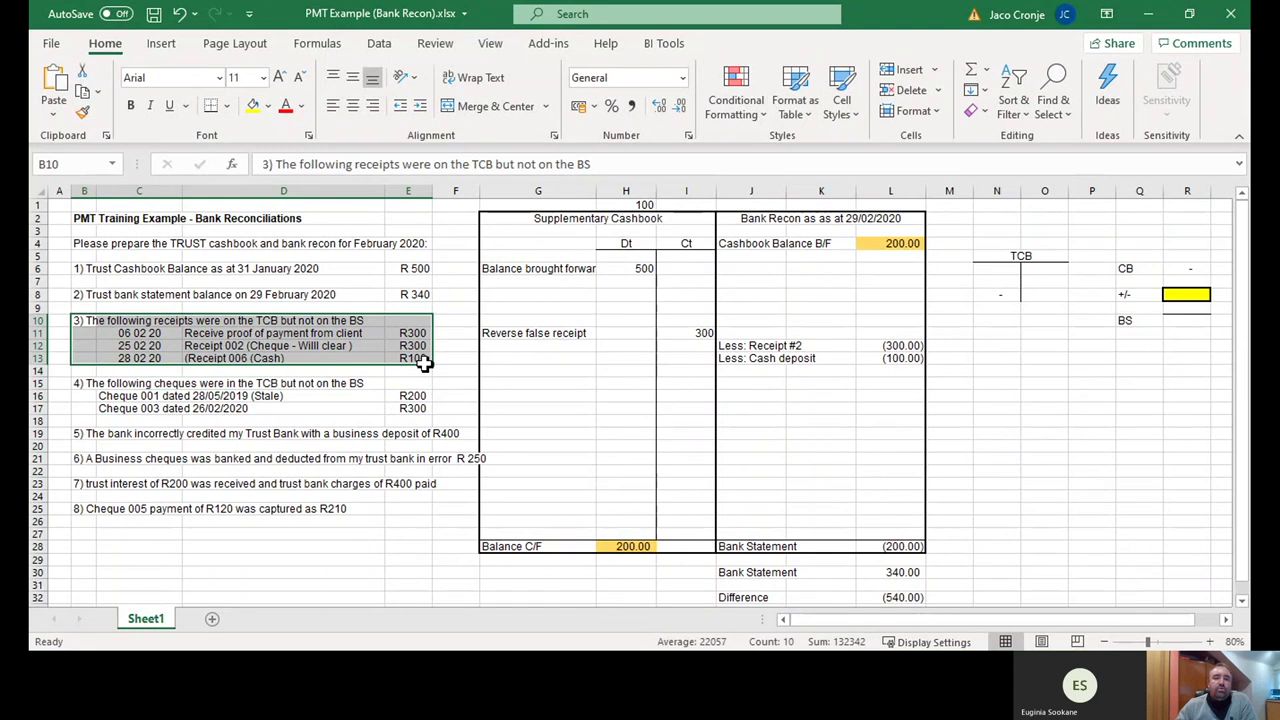
{"action": "left_click", "coordinate": [283, 344]}
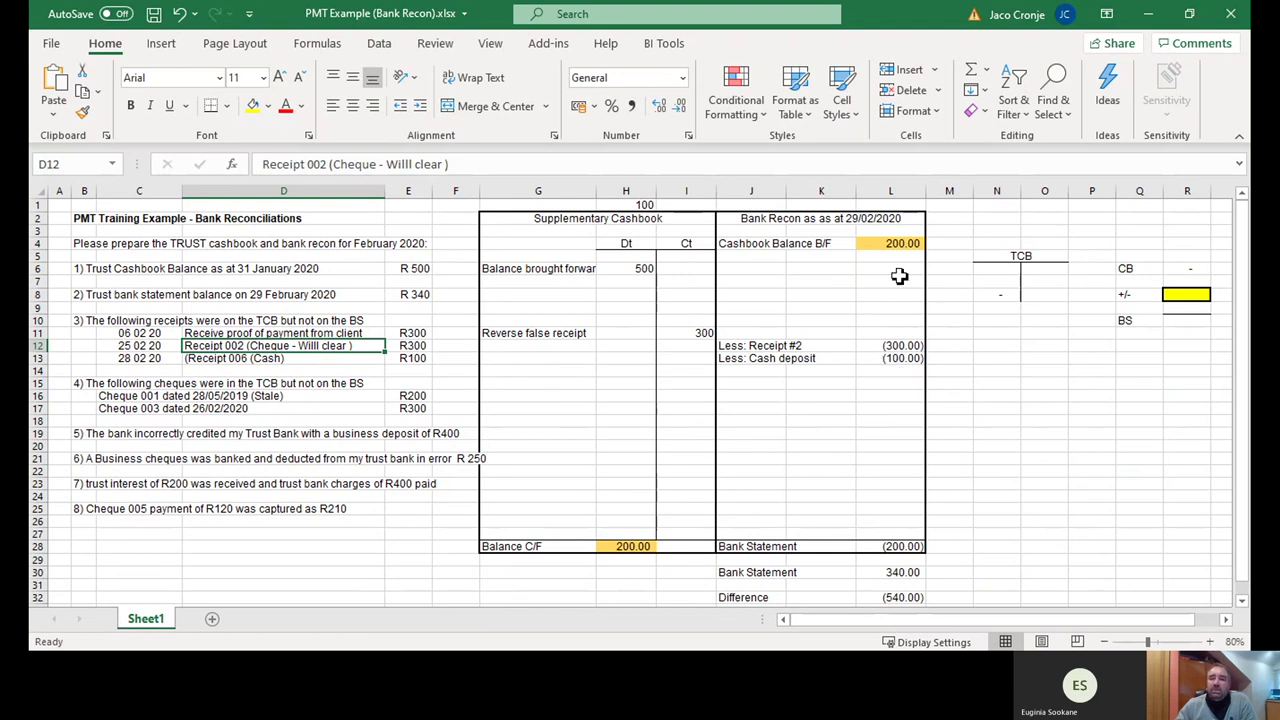
{"action": "left_click_drag", "start_coordinate": [904, 345], "coordinate": [907, 360]}
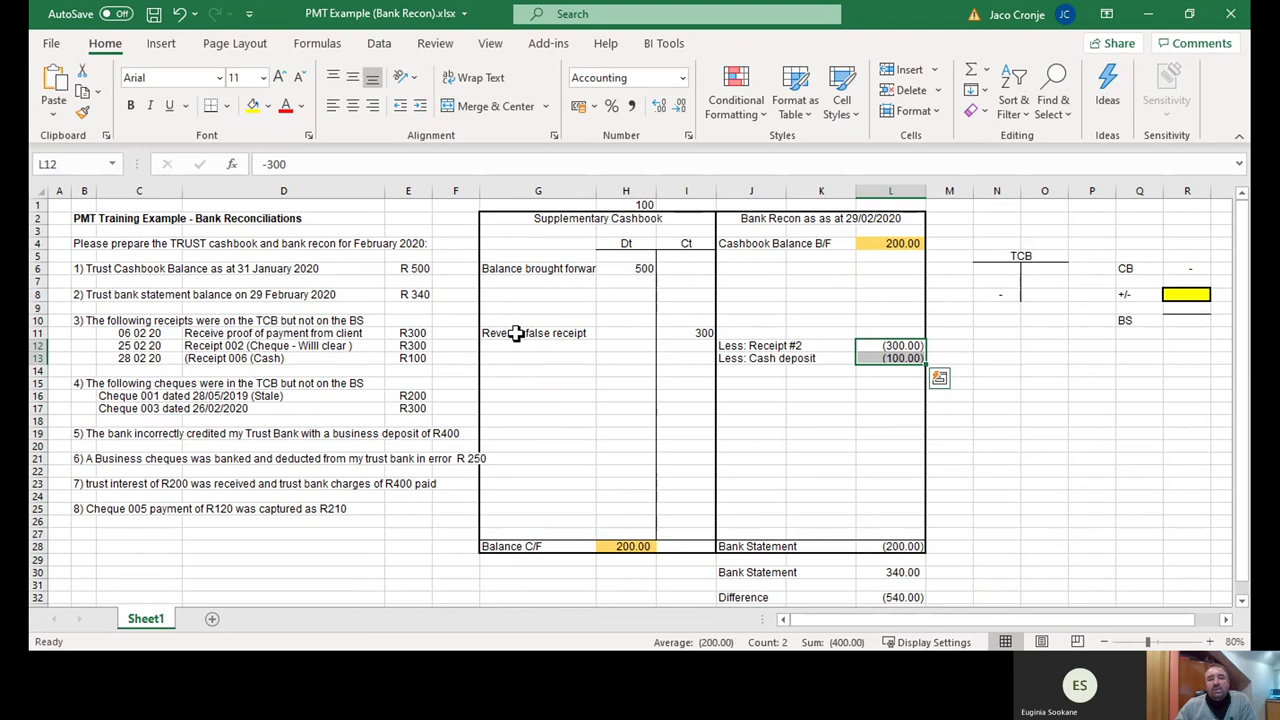
{"action": "left_click_drag", "start_coordinate": [120, 333], "coordinate": [415, 334]}
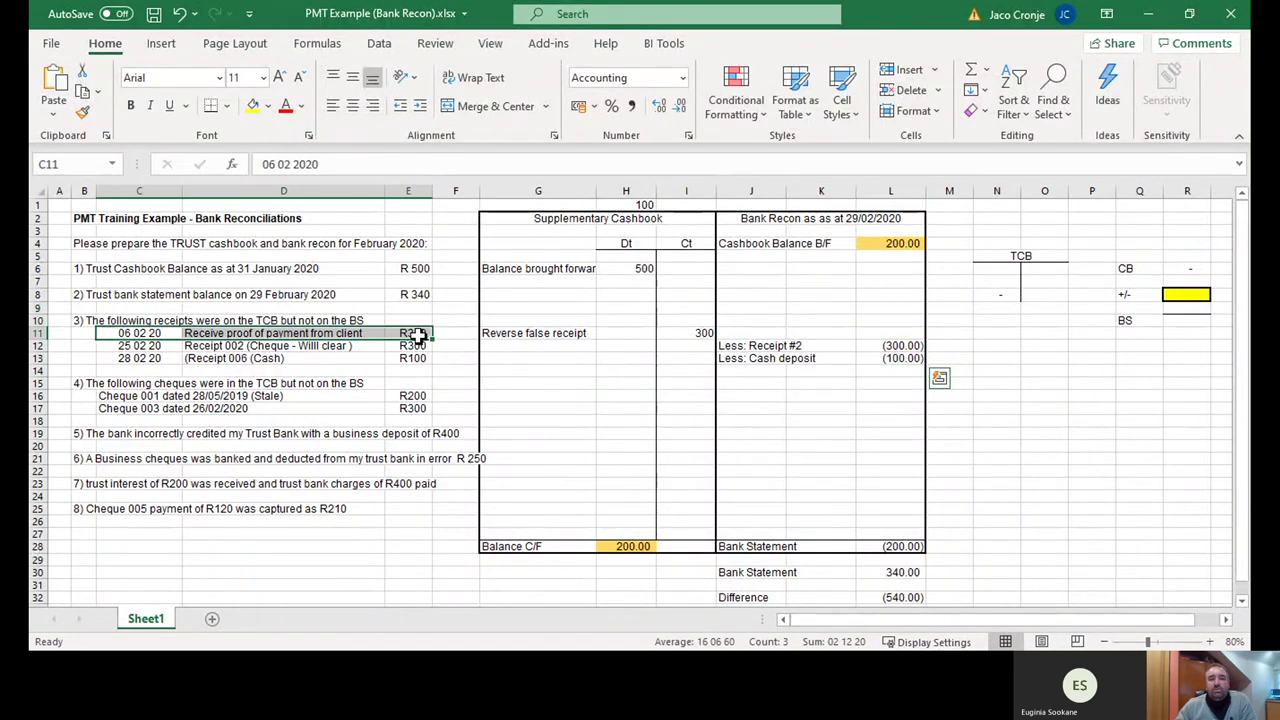
{"action": "left_click", "coordinate": [703, 337]}
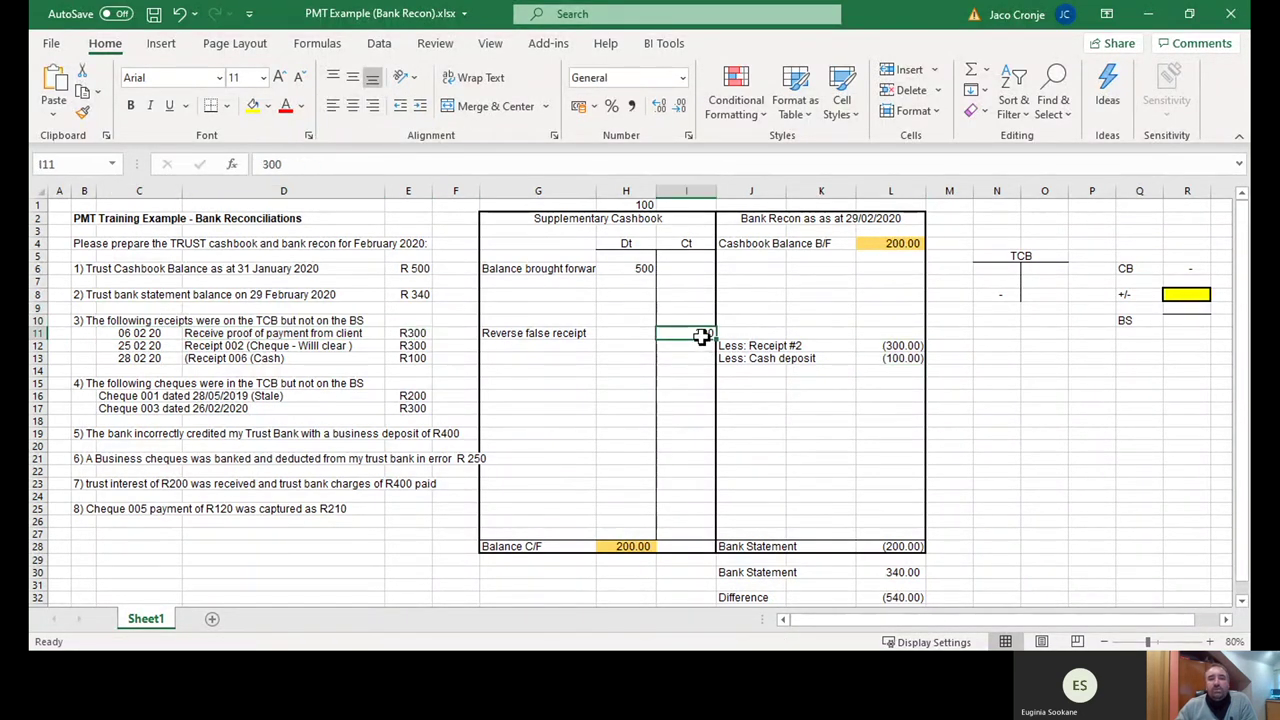
{"action": "left_click", "coordinate": [641, 206]}
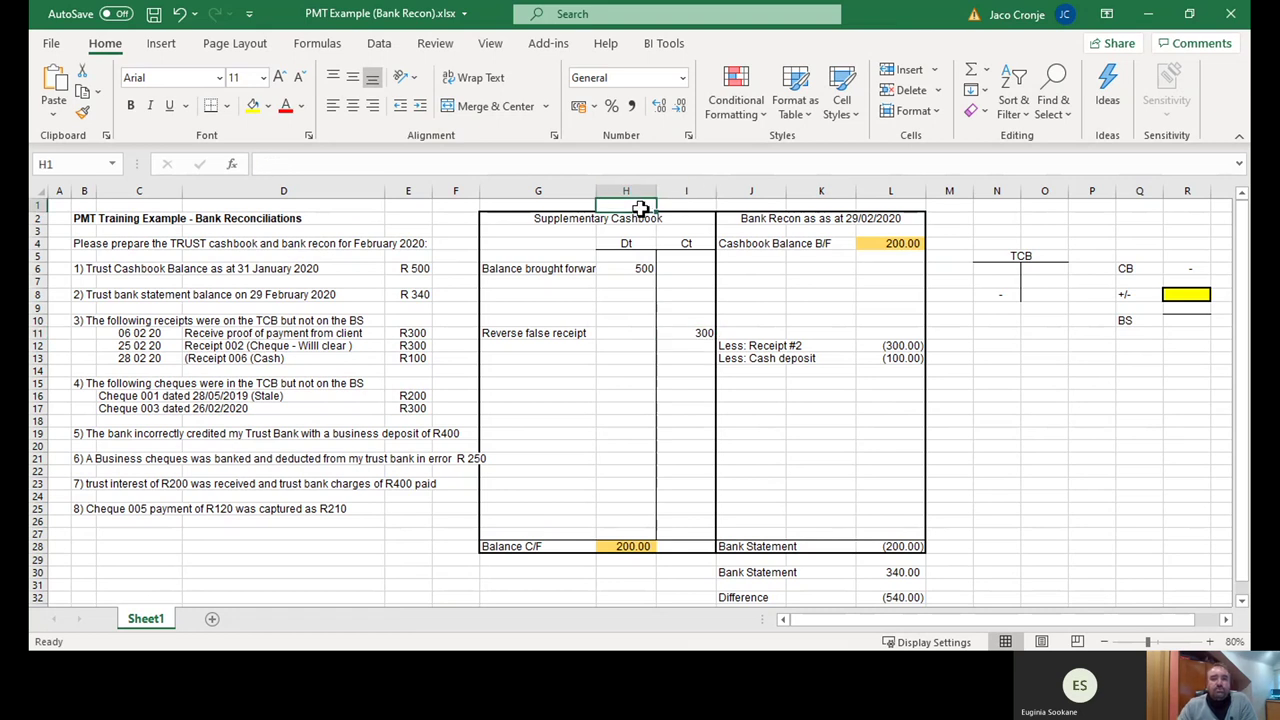
{"action": "left_click", "coordinate": [641, 215]}
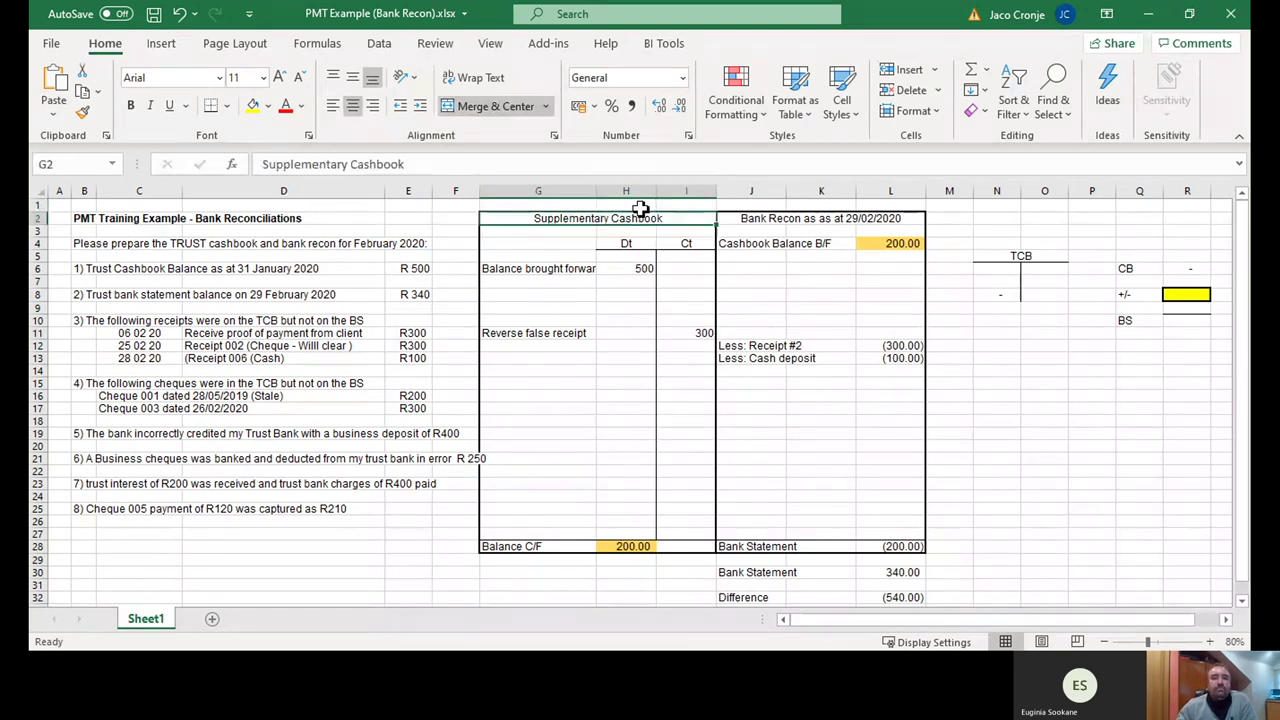
- Review stale Cheque 001 under item 4 and enter its amount, 200, in cell I1 above the cashbook's credit column
{"action": "left_click", "coordinate": [82, 384]}
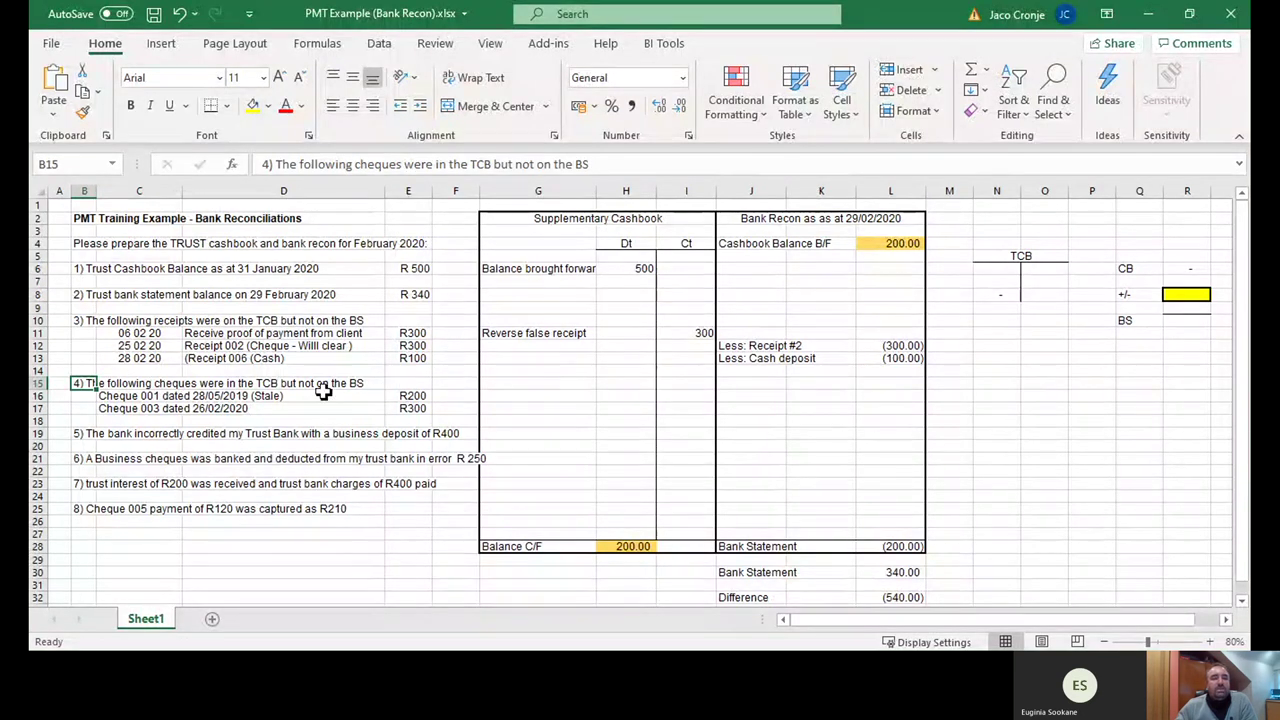
{"action": "left_click", "coordinate": [106, 396]}
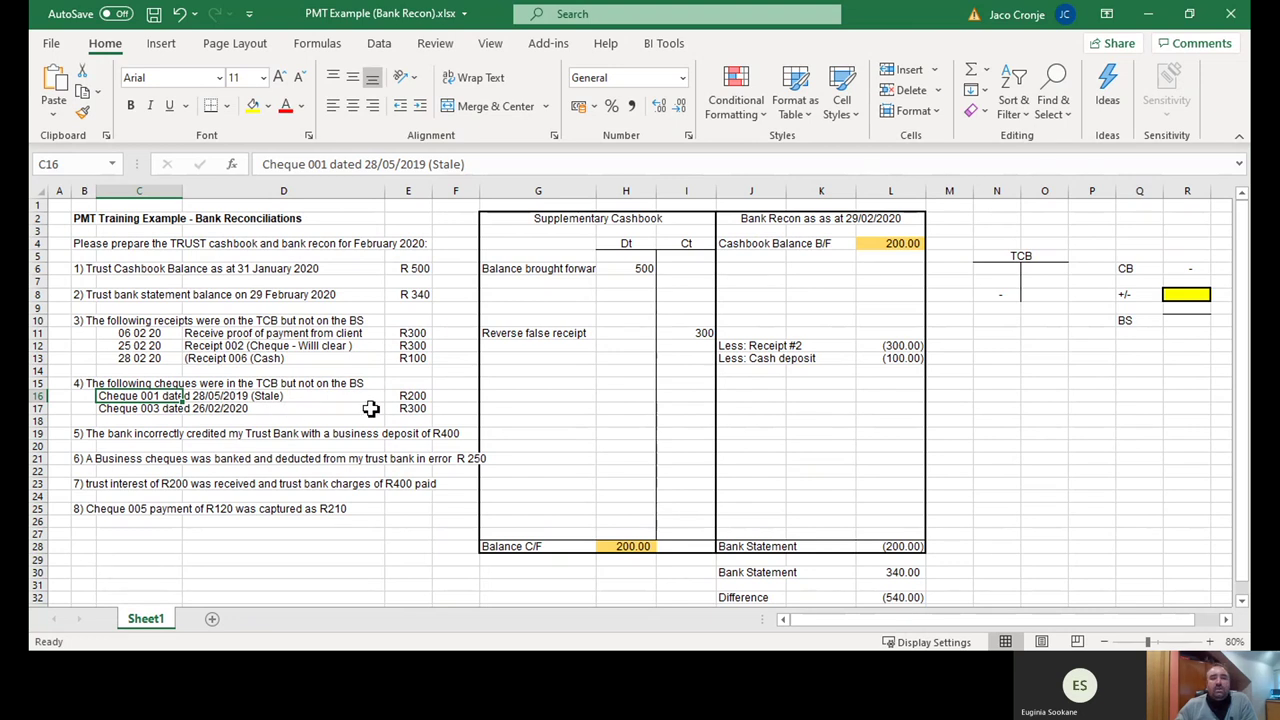
{"action": "left_click", "coordinate": [406, 396]}
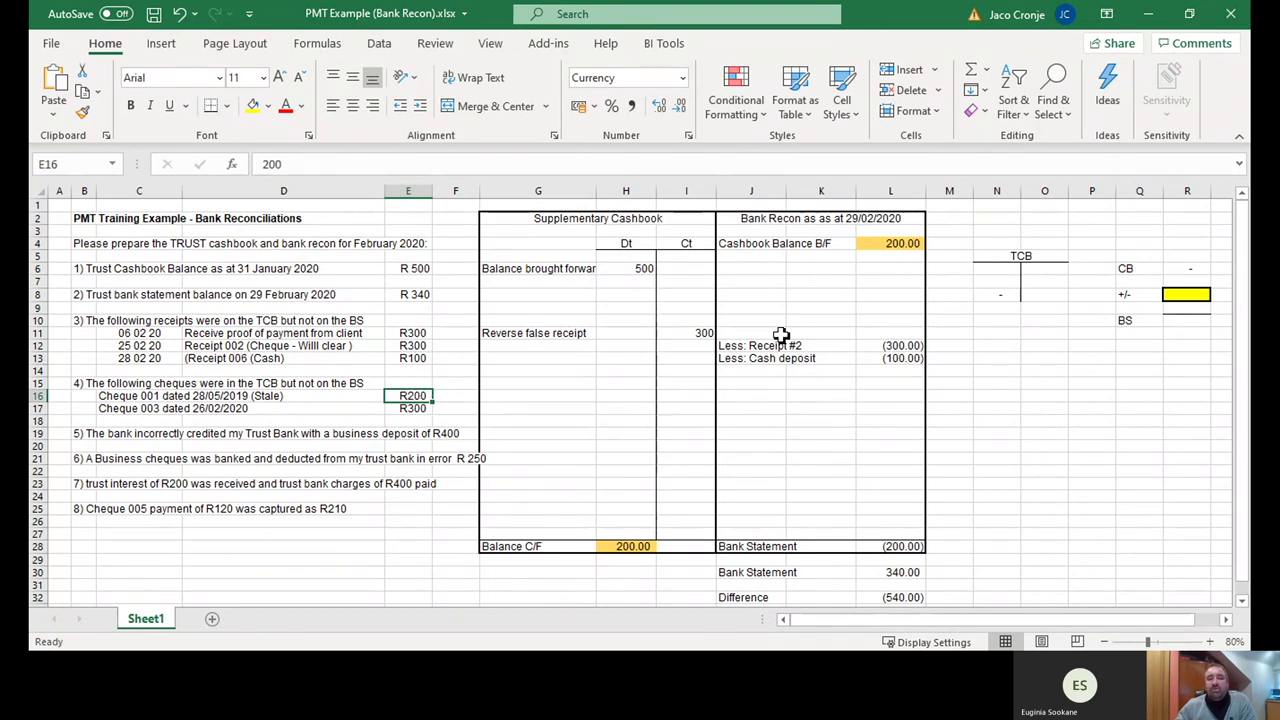
{"action": "left_click", "coordinate": [895, 401]}
{"action": "left_click", "coordinate": [410, 398]}
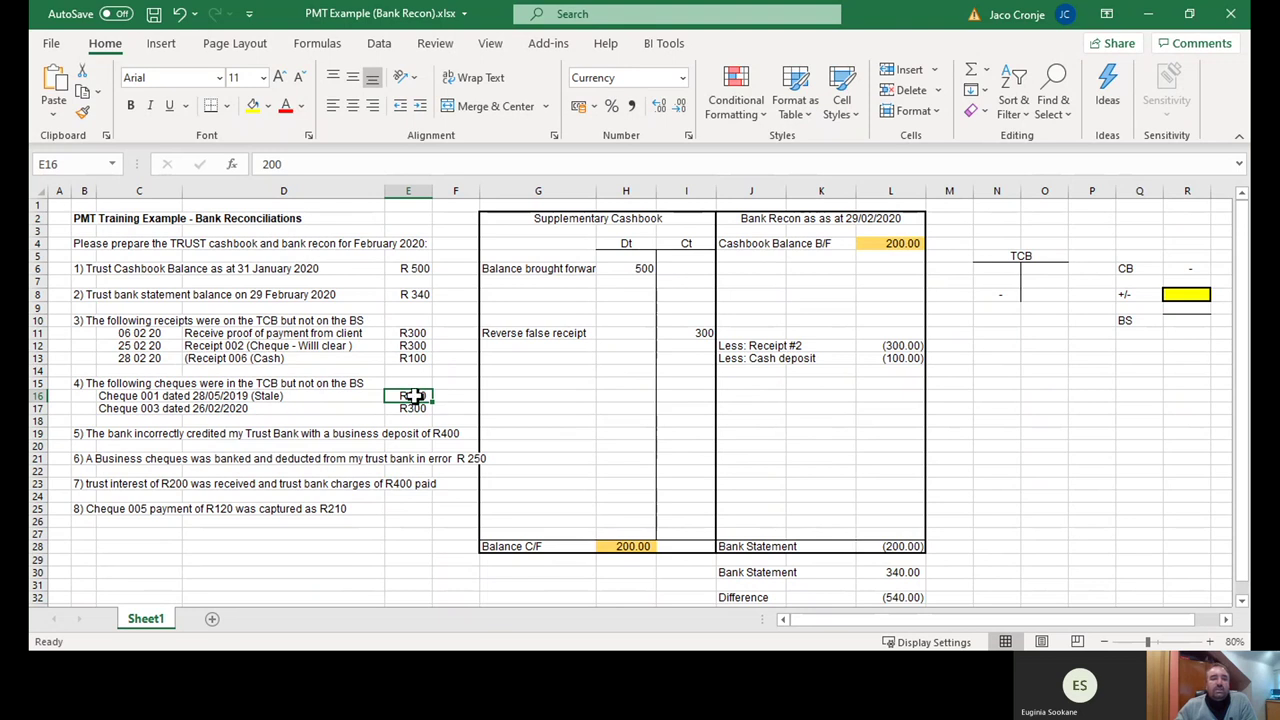
{"action": "left_click", "coordinate": [689, 204]}
{"action": "type", "text": "200"}
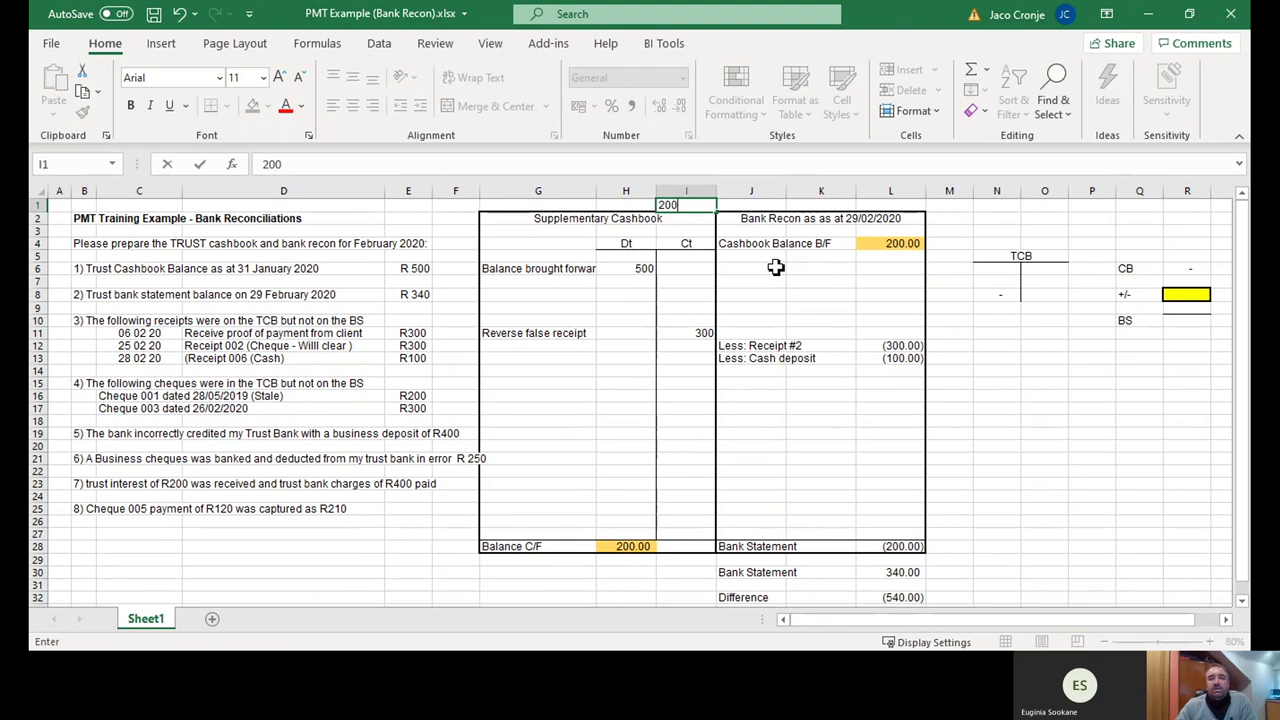
{"action": "key", "text": "Return"}
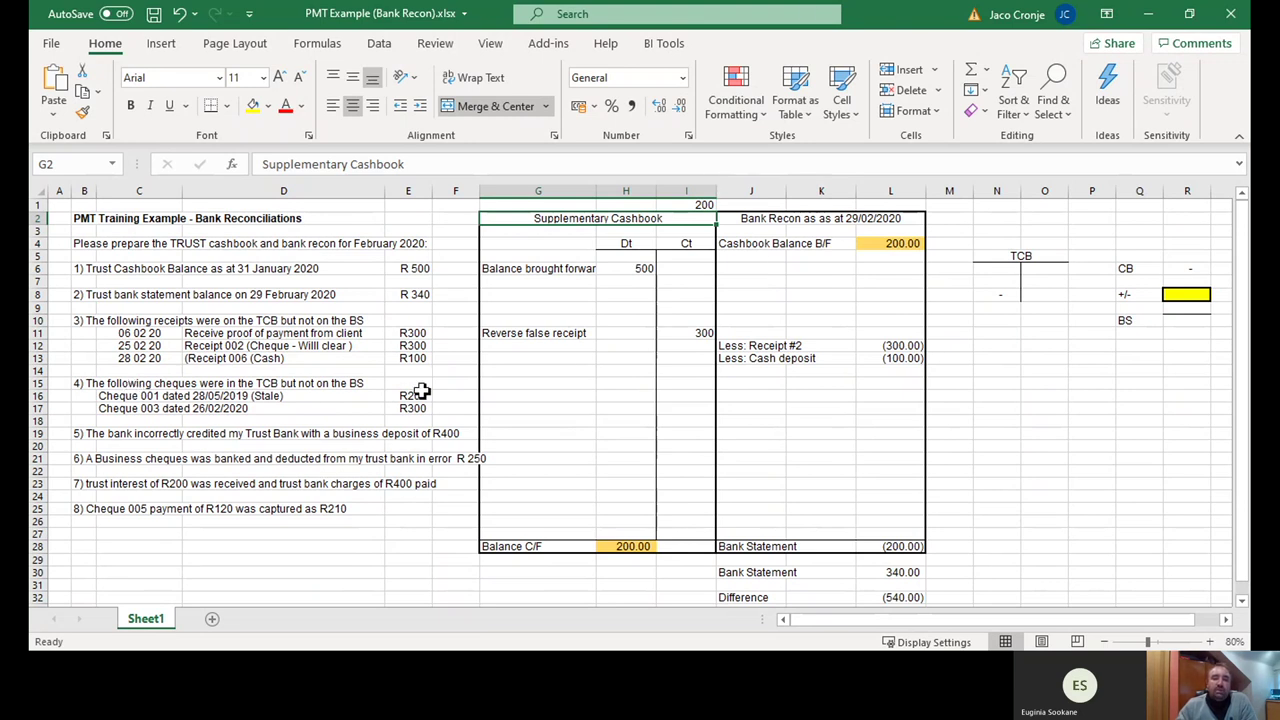
- Add a "Reverse Stale Chq" entry to row 16 of the supplementary cashbook with 200 in the debit column
{"action": "left_click", "coordinate": [636, 395]}
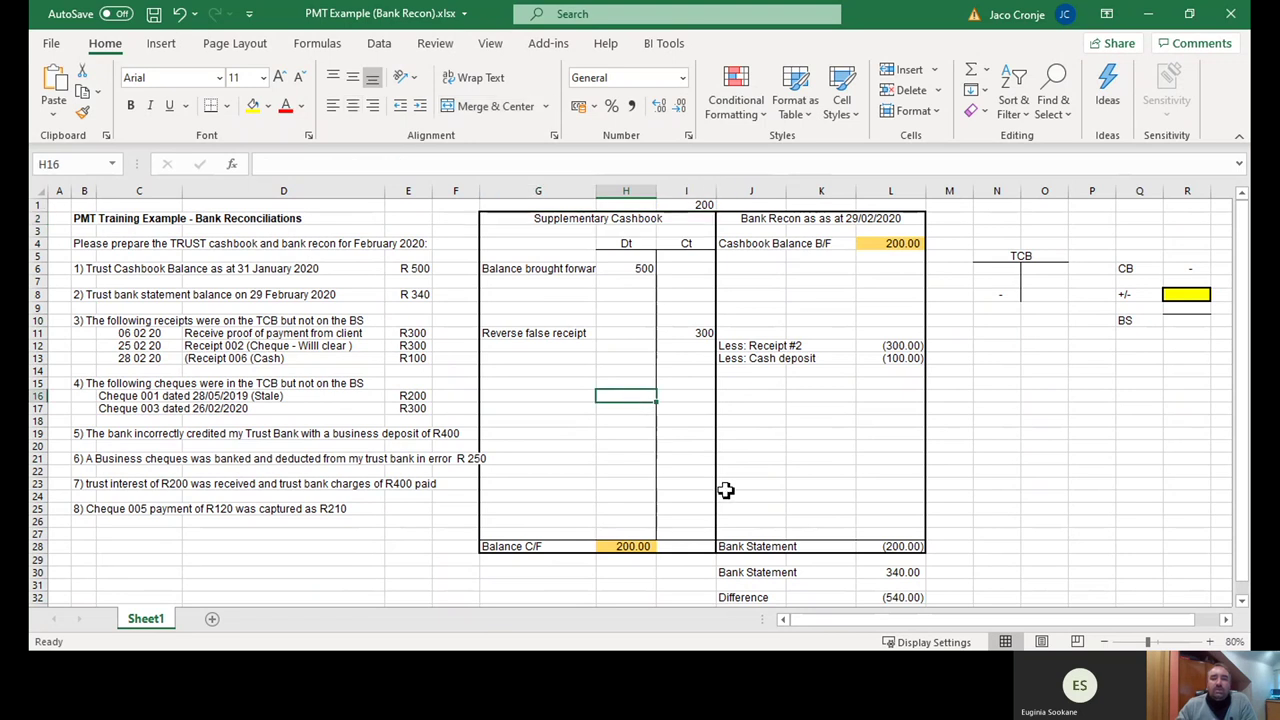
{"action": "type", "text": "200"}
{"action": "key", "text": "Return"}
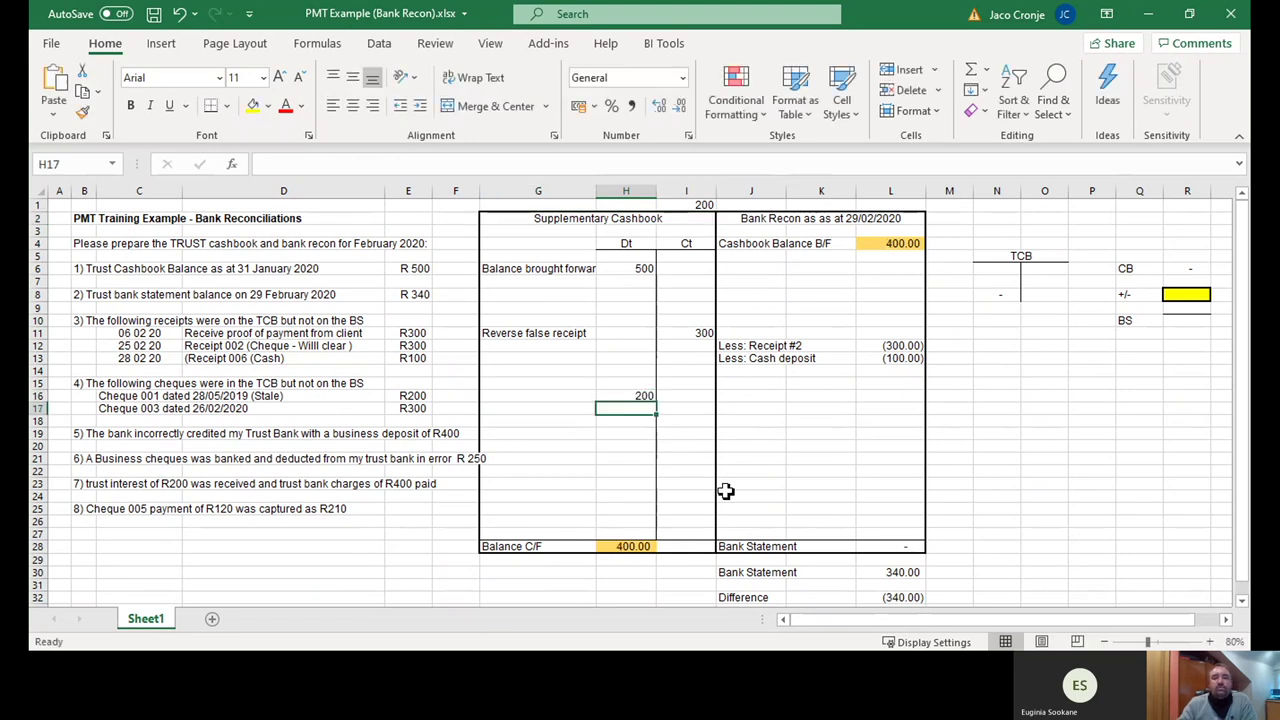
{"action": "key", "text": "Up"}
{"action": "key", "text": "Left"}
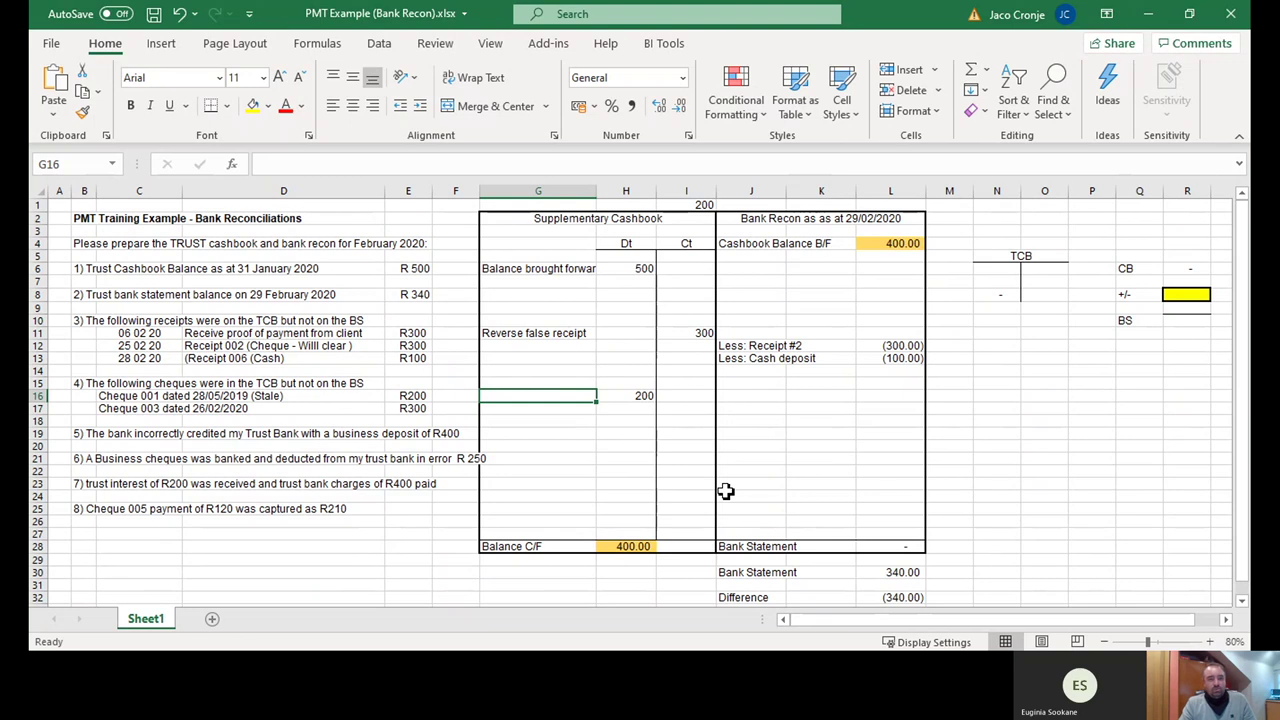
{"action": "type", "text": "Reverse Stal"}
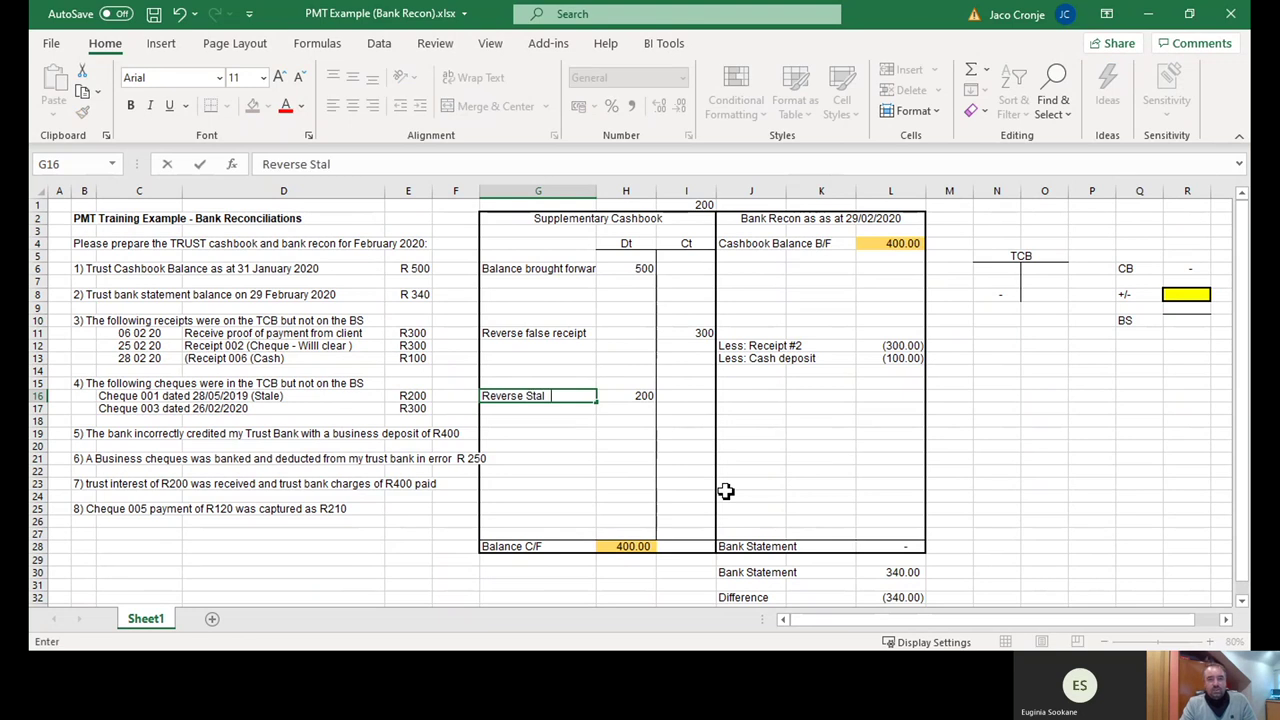
{"action": "type", "text": "e Chq"}
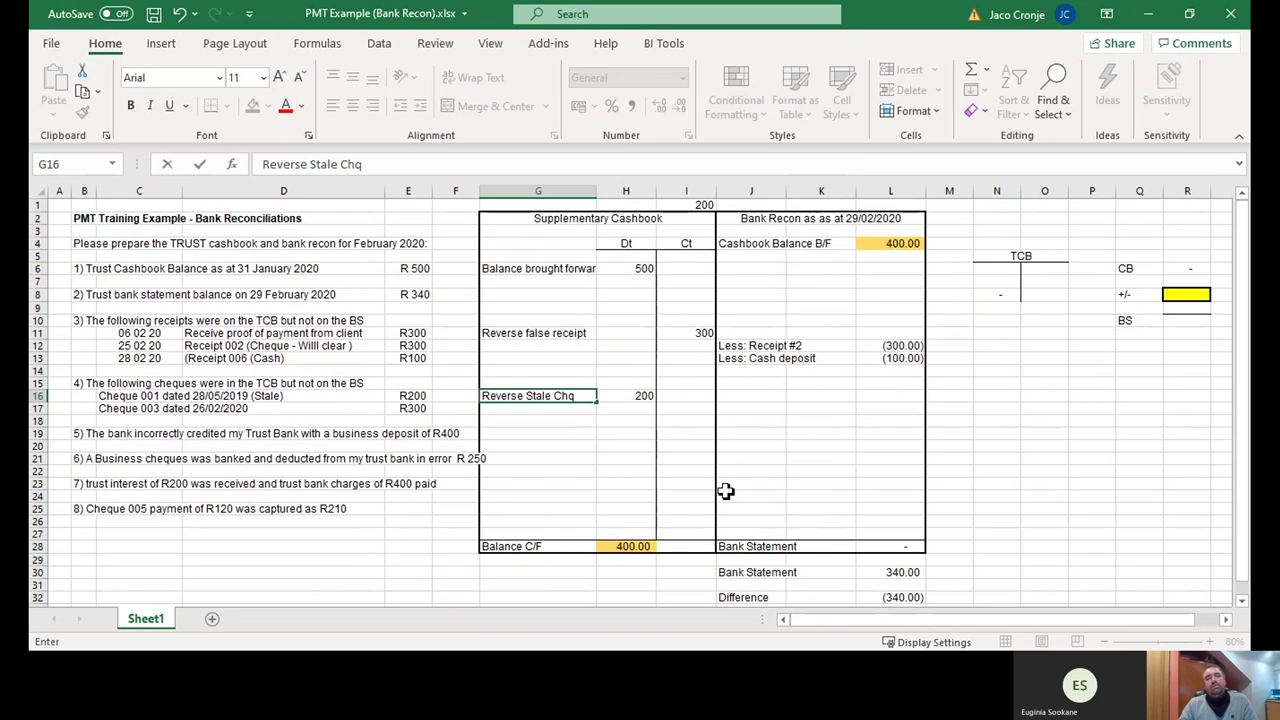
{"action": "key", "text": "Return"}
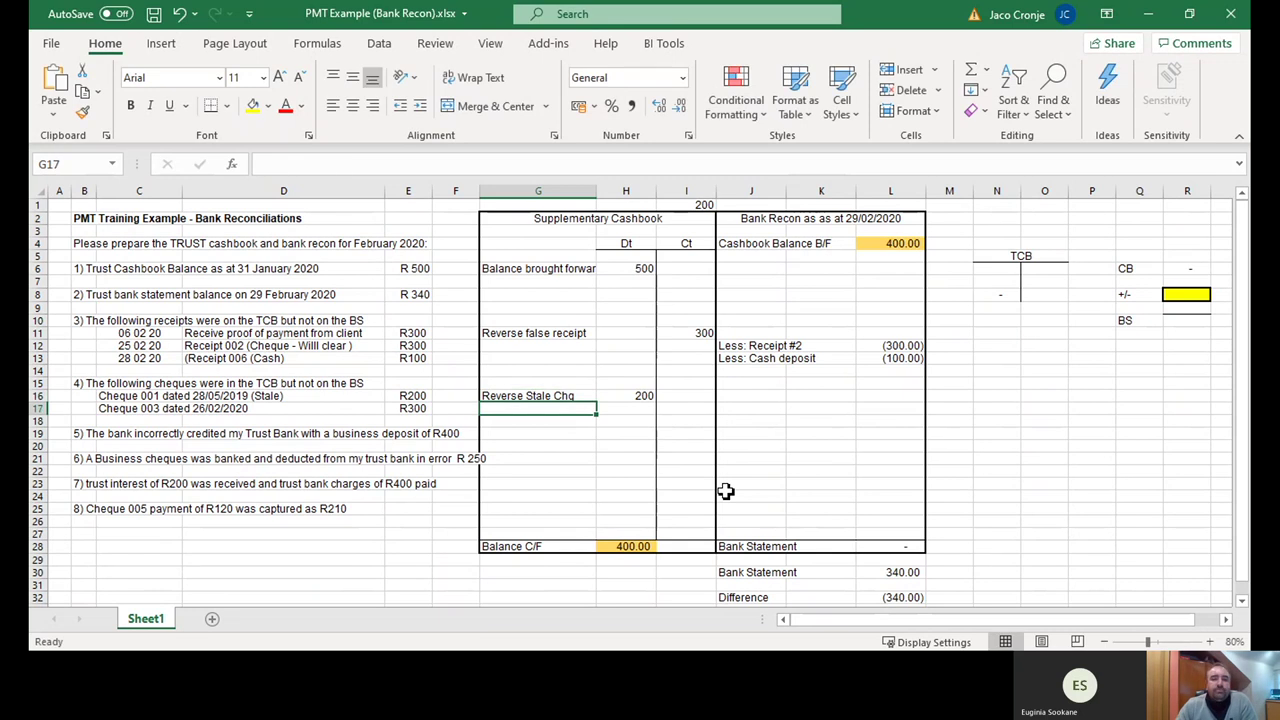
- Review Cheque 003 dated 26/02/2020 and add "Add: Chq #3" to row 17 of the bank recon with 300 in column L
{"action": "key", "text": "Left"}
{"action": "key", "text": "Left"}
{"action": "key", "text": "Left"}
{"action": "key", "text": "Left"}
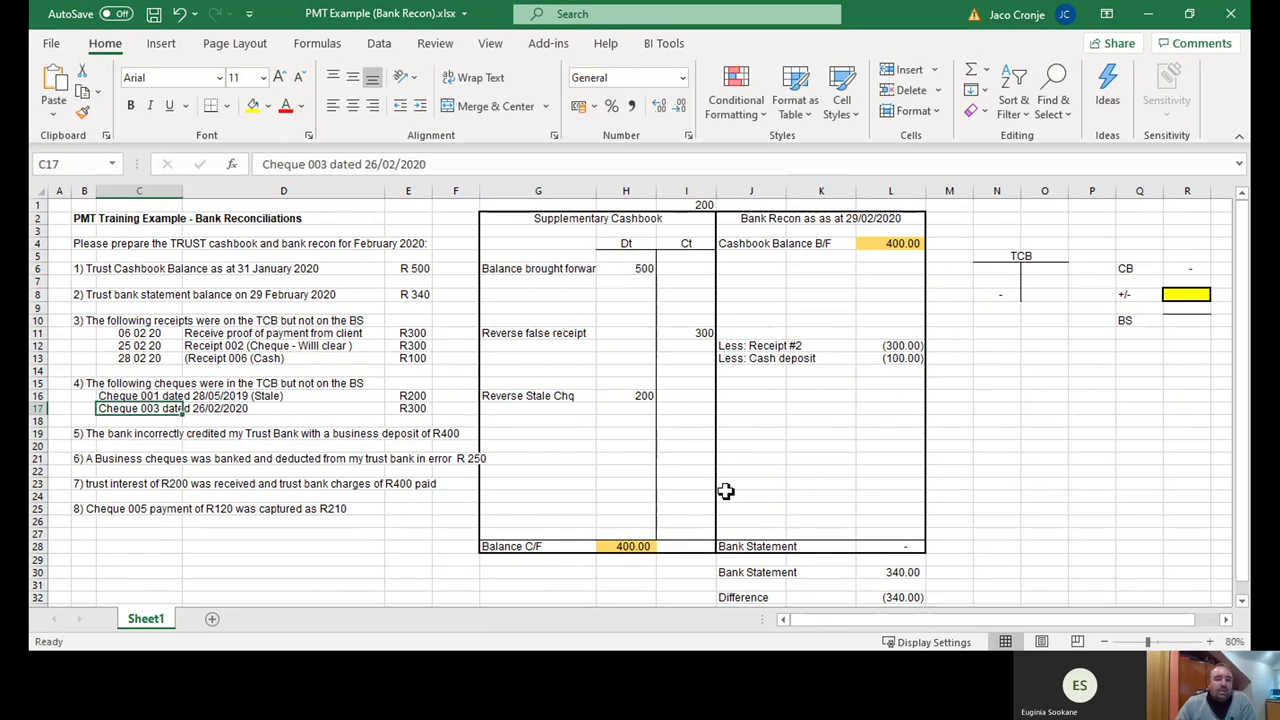
{"action": "key", "text": "shift+Right"}
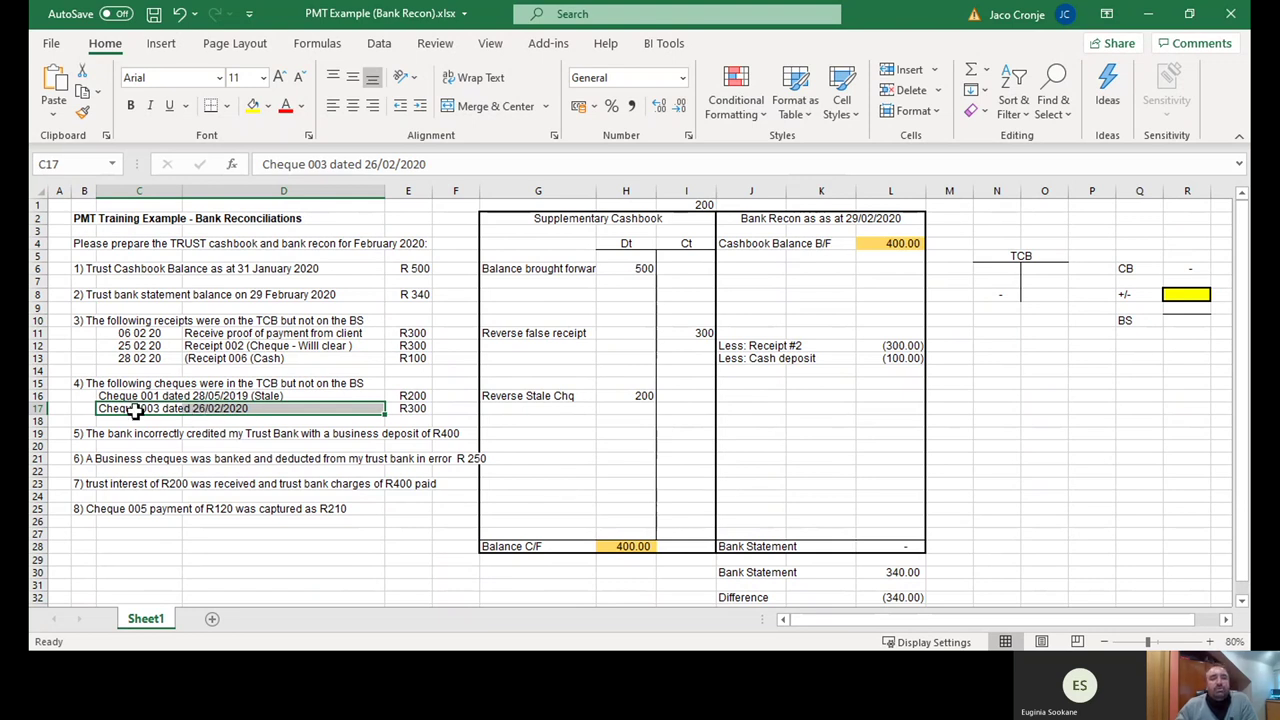
{"action": "key", "text": "shift+Left"}
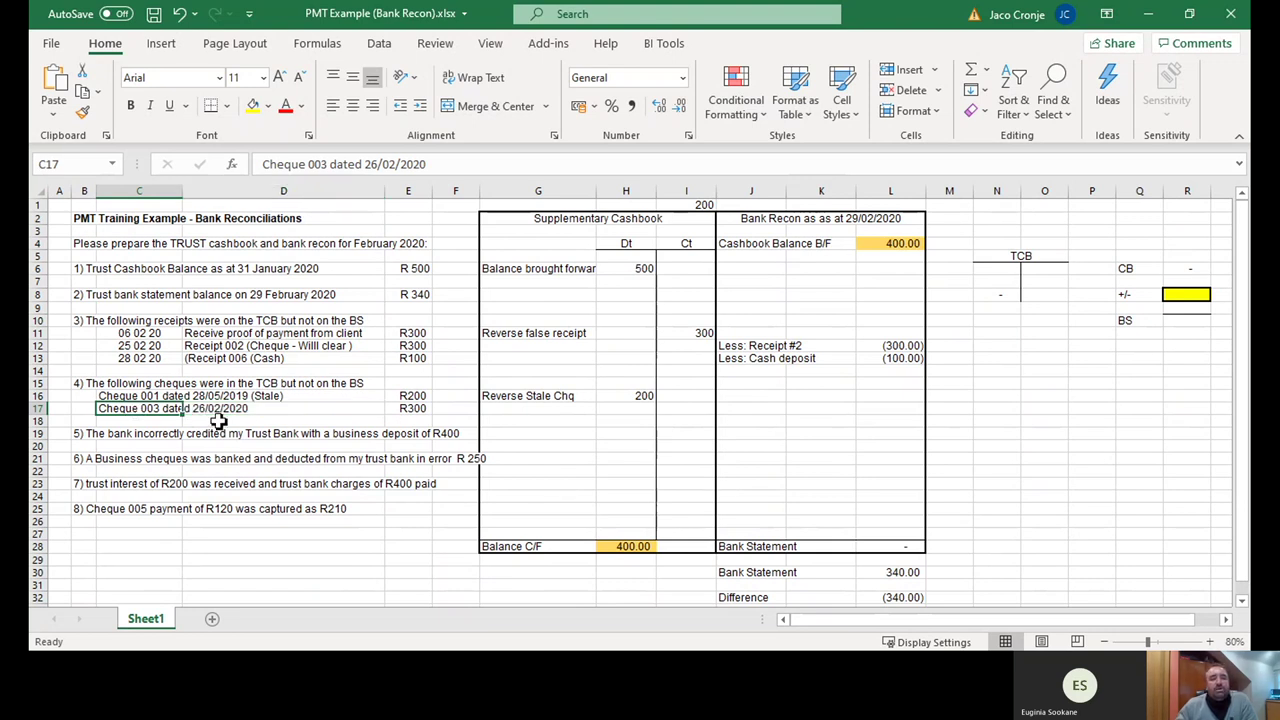
{"action": "left_click", "coordinate": [413, 411]}
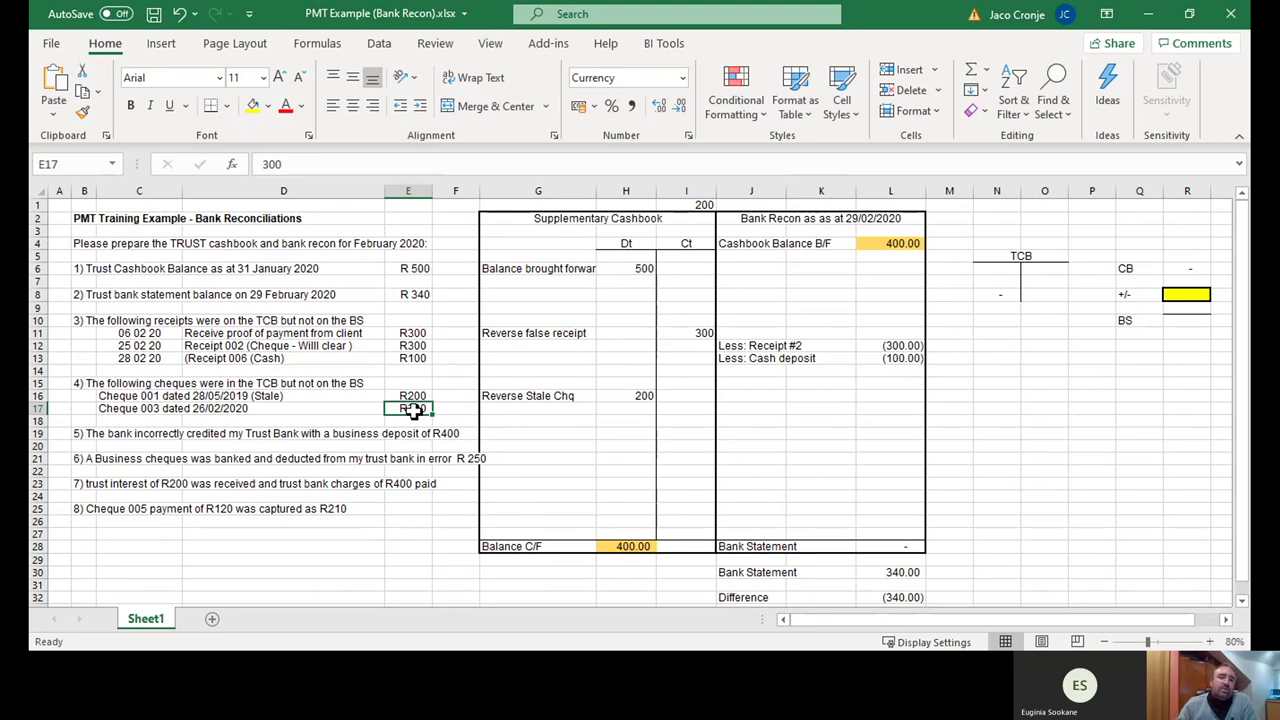
{"action": "left_click", "coordinate": [758, 409]}
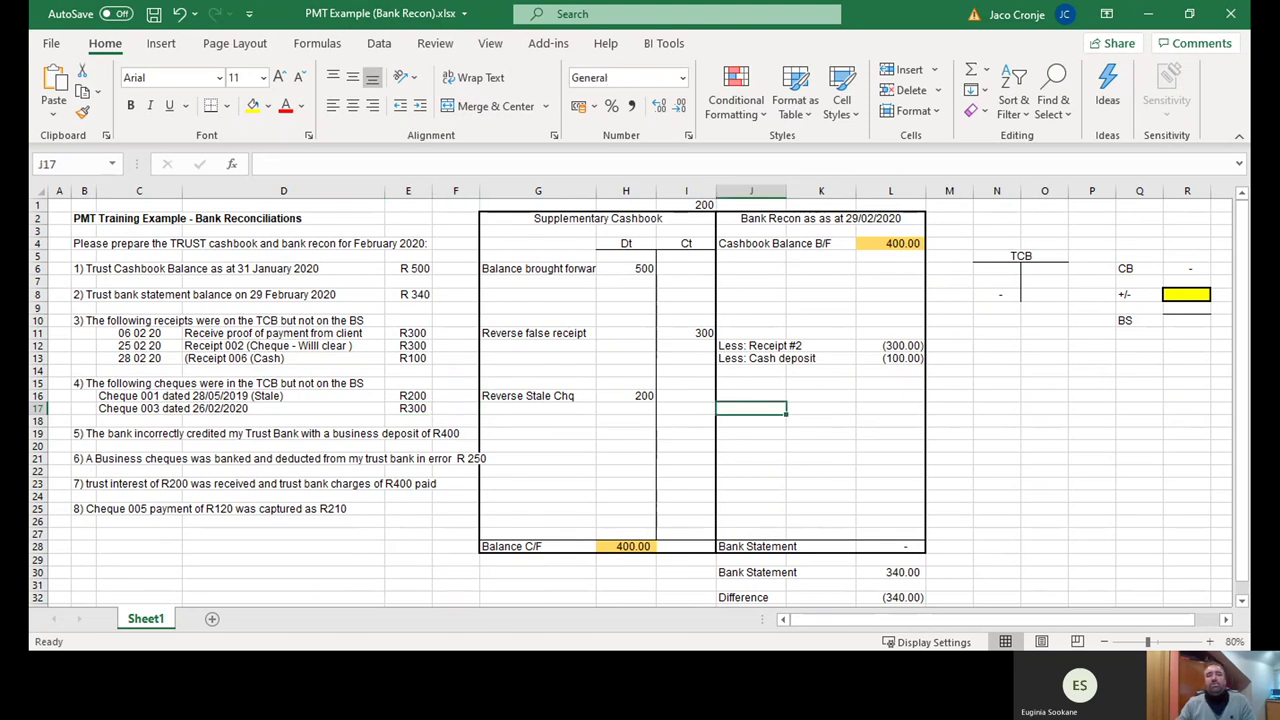
{"action": "type", "text": "Add: Chq #"}
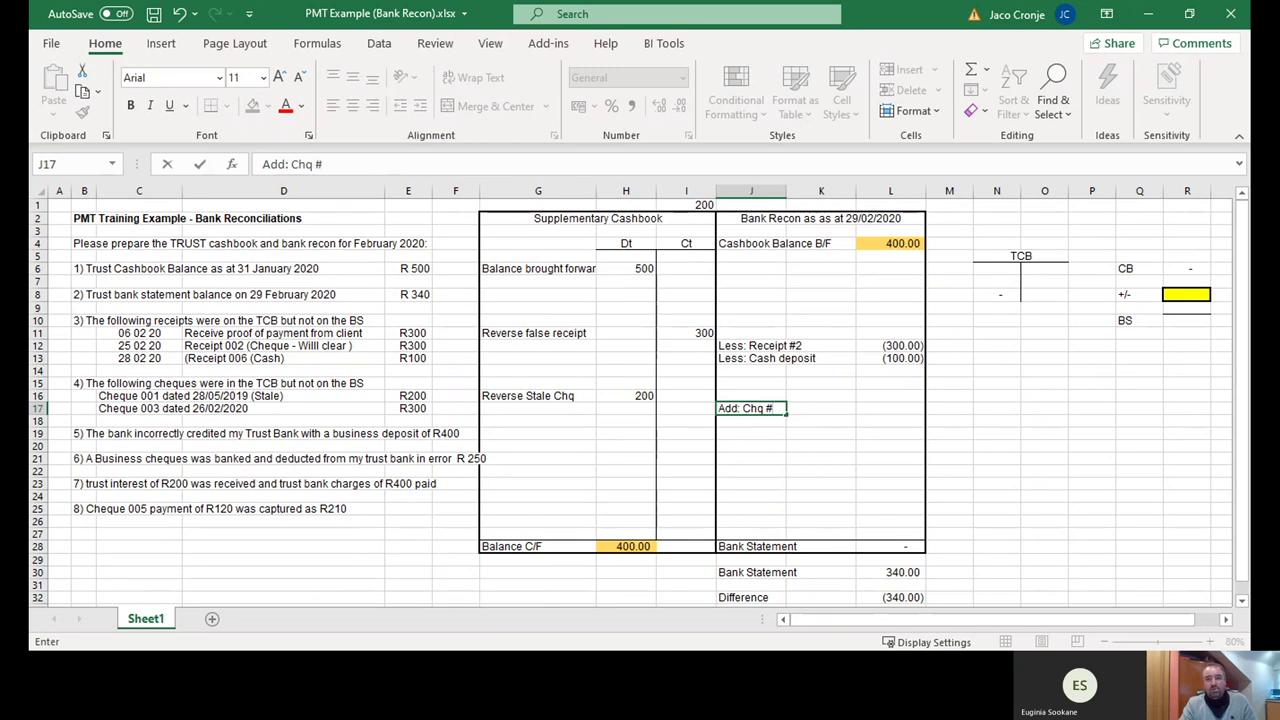
{"action": "key", "text": "Tab"}
{"action": "key", "text": "Tab"}
{"action": "type", "text": "300"}
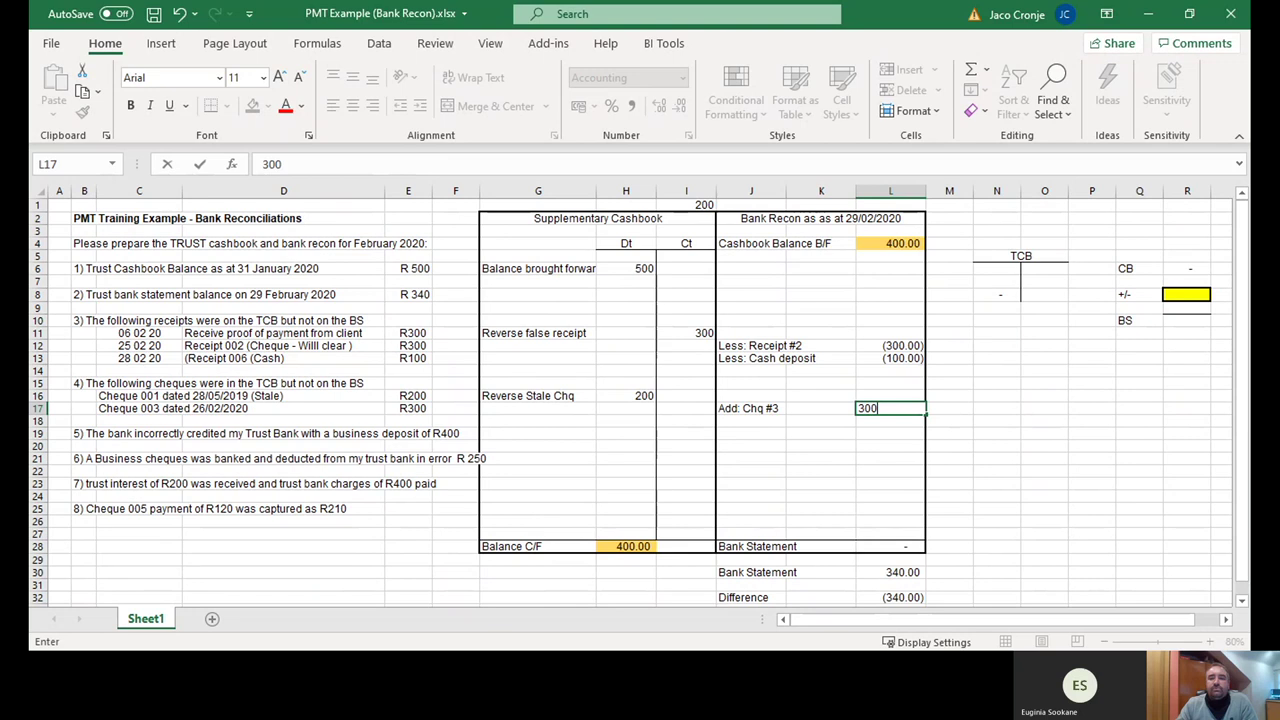
{"action": "key", "text": "Return"}
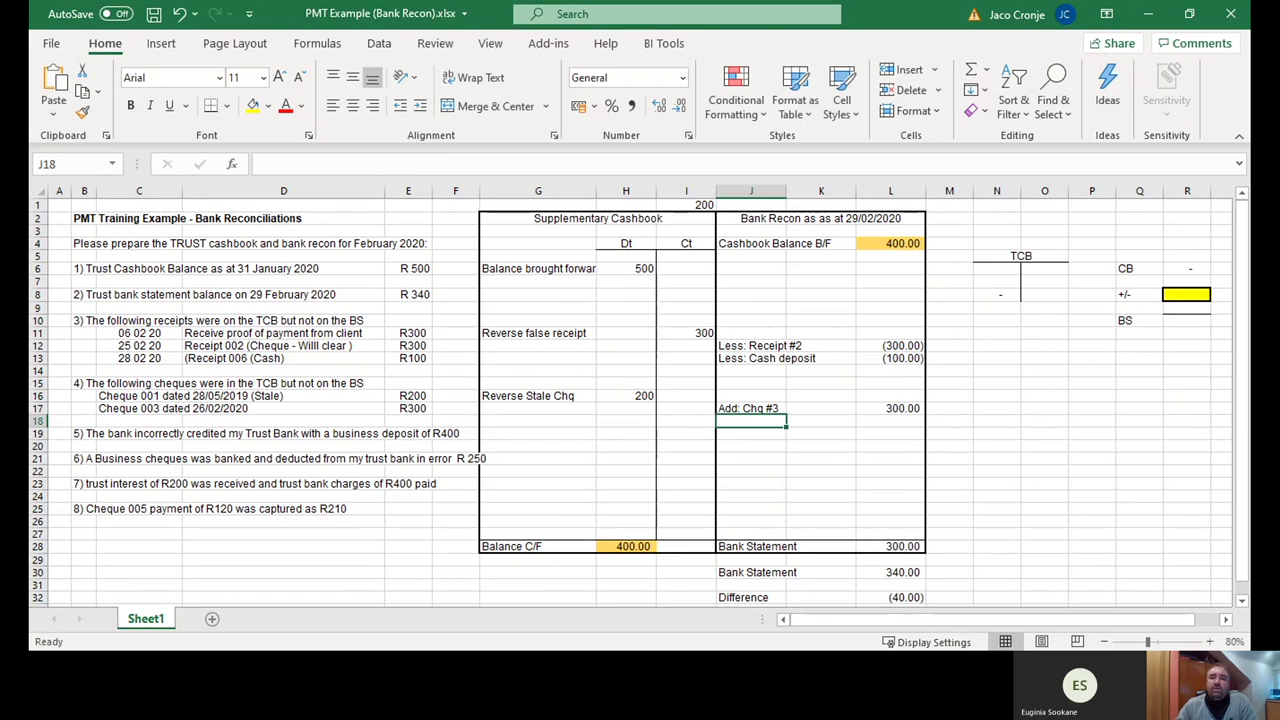
{"action": "left_click", "coordinate": [668, 398]}
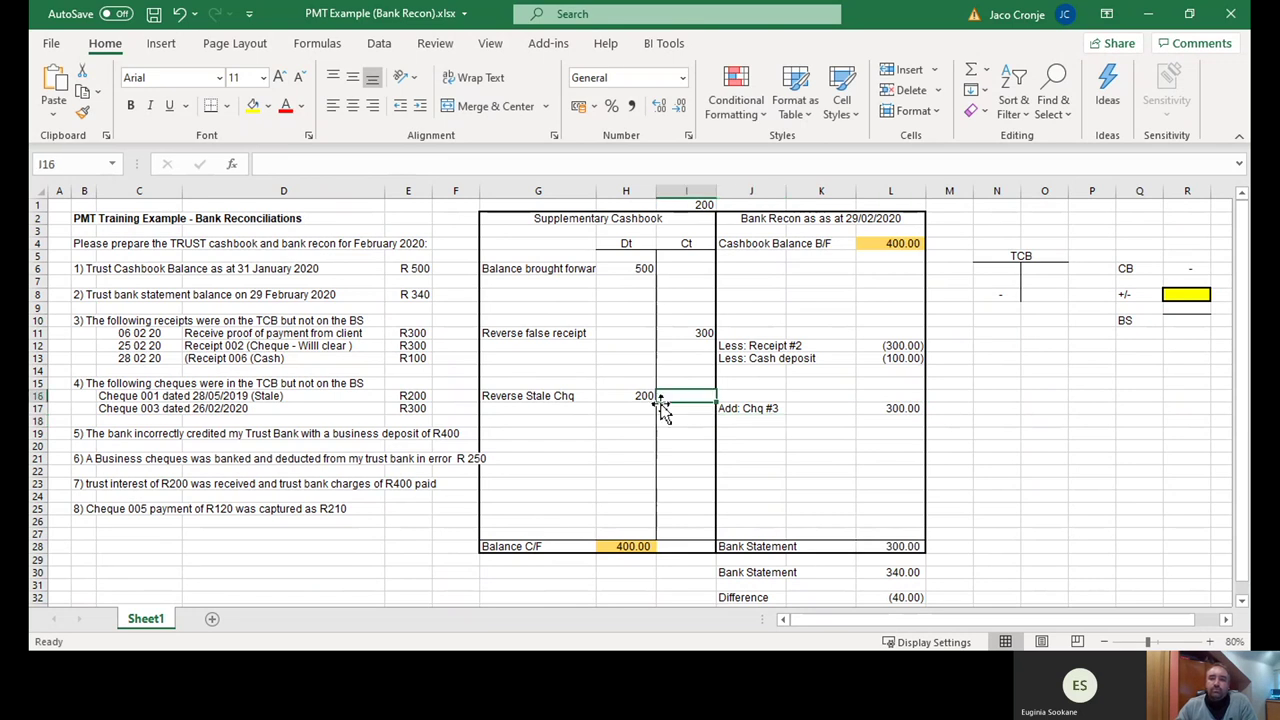
- Review item 5, the R400 business deposit wrongly credited to the trust bank, alongside the TCB and CB/BS working tables
{"action": "scroll", "coordinate": [700, 420], "scroll_direction": "down", "scroll_amount": 1}
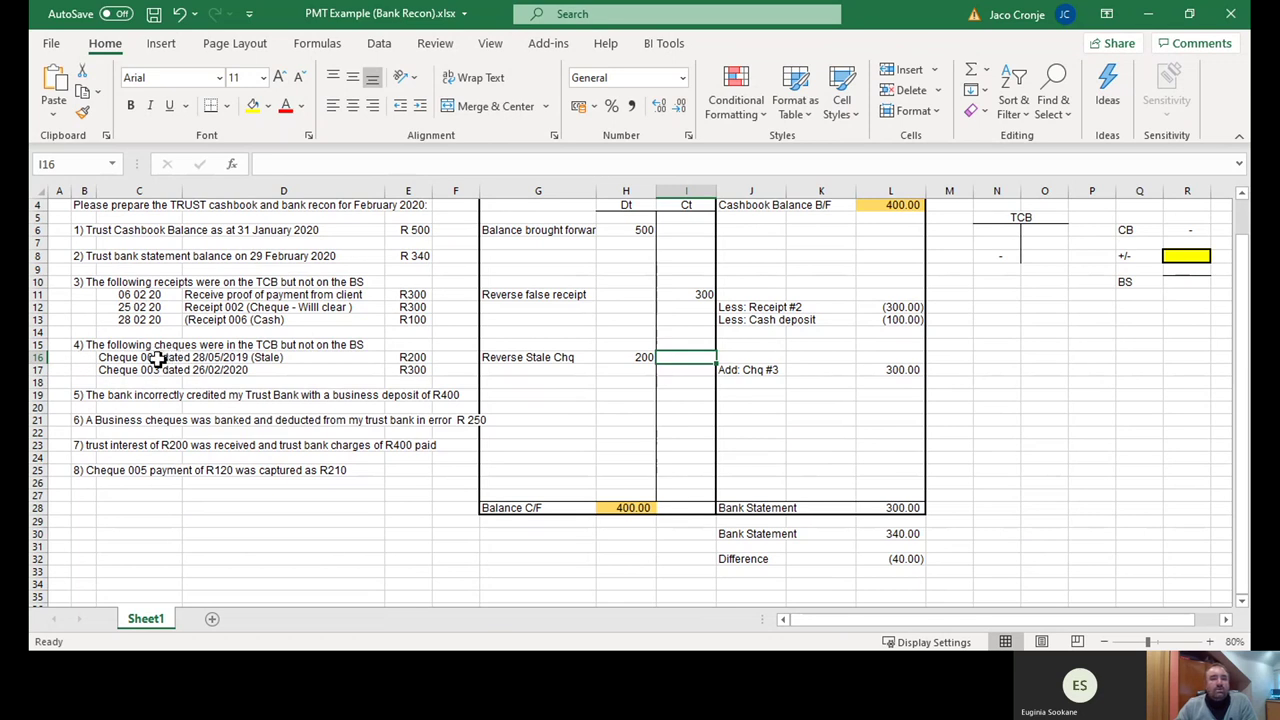
{"action": "scroll", "coordinate": [155, 362], "scroll_direction": "up", "scroll_amount": 1}
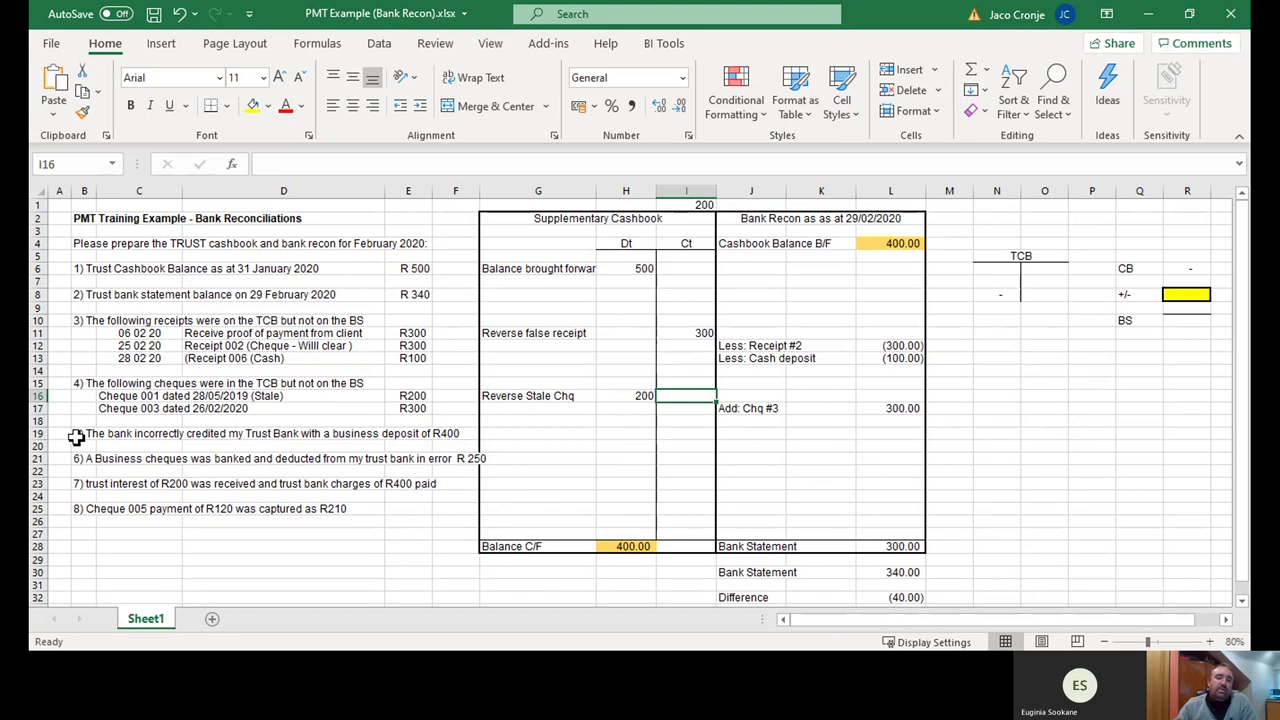
{"action": "left_click", "coordinate": [76, 435]}
{"action": "left_click", "coordinate": [62, 433]}
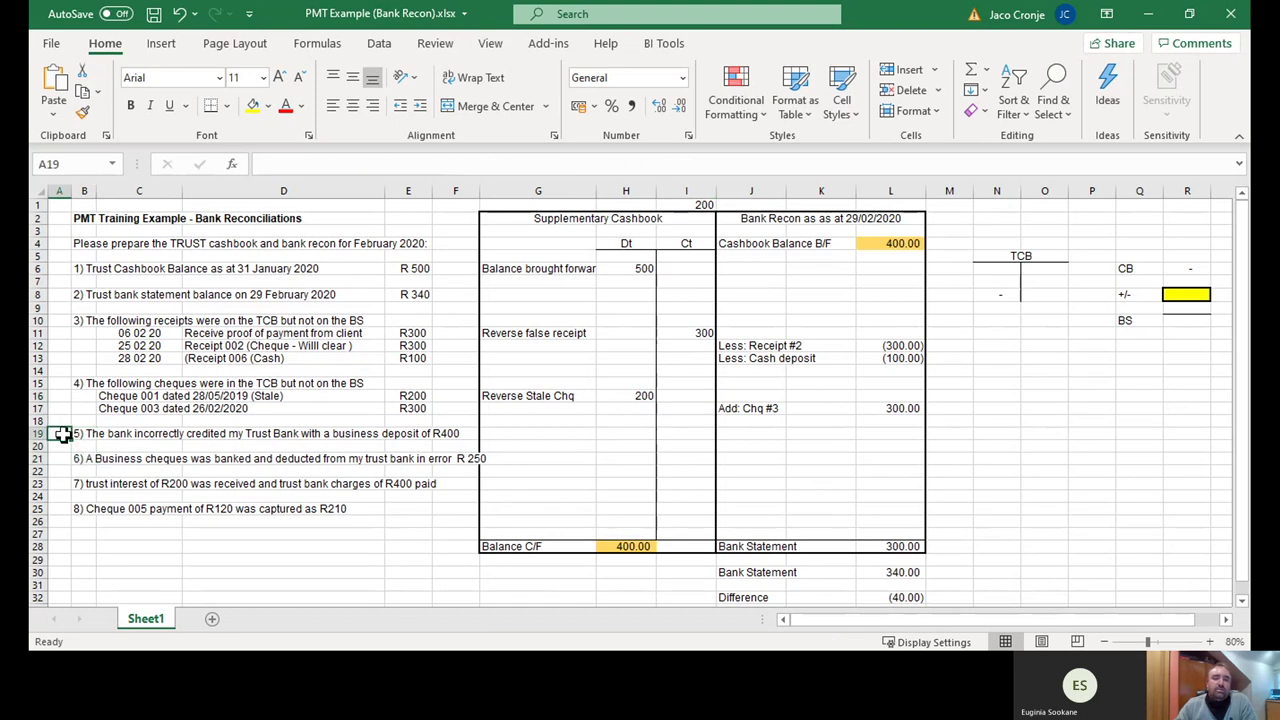
{"action": "left_click", "coordinate": [80, 433]}
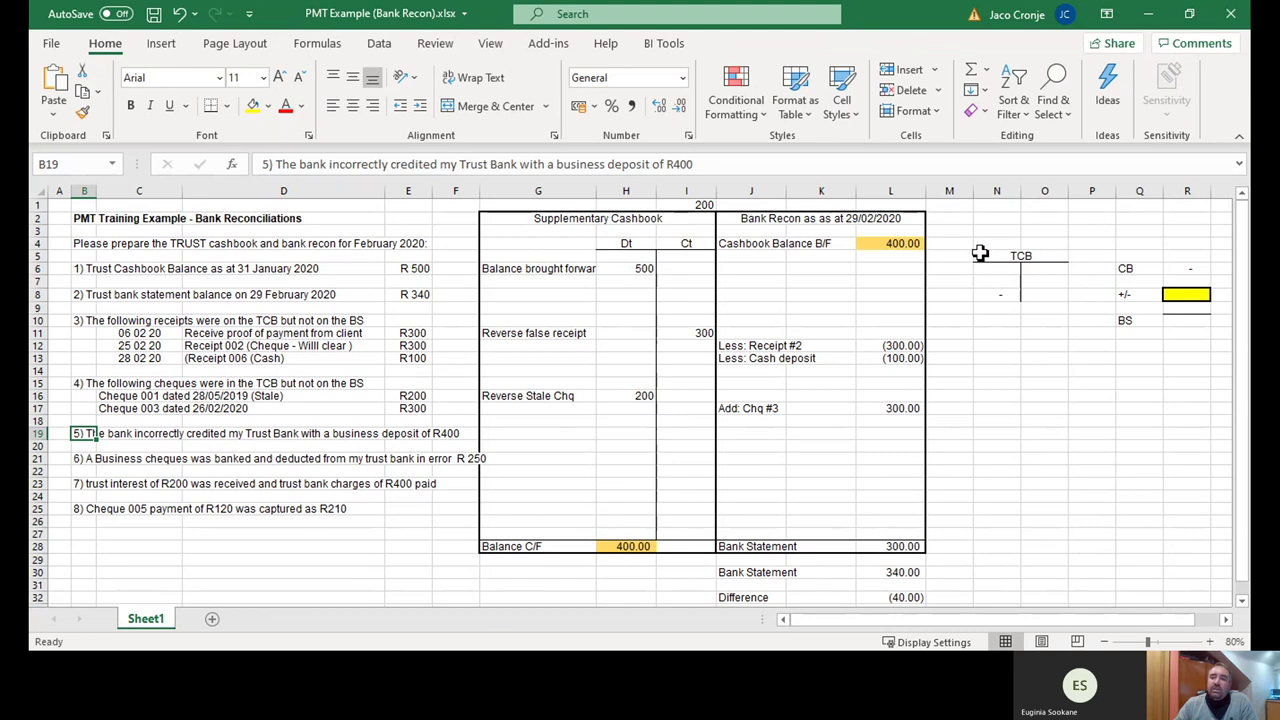
{"action": "mouse_move", "coordinate": [980, 253]}
{"action": "left_mouse_down"}
{"action": "mouse_move", "coordinate": [1117, 291]}
{"action": "mouse_move", "coordinate": [1185, 342]}
{"action": "left_mouse_up"}
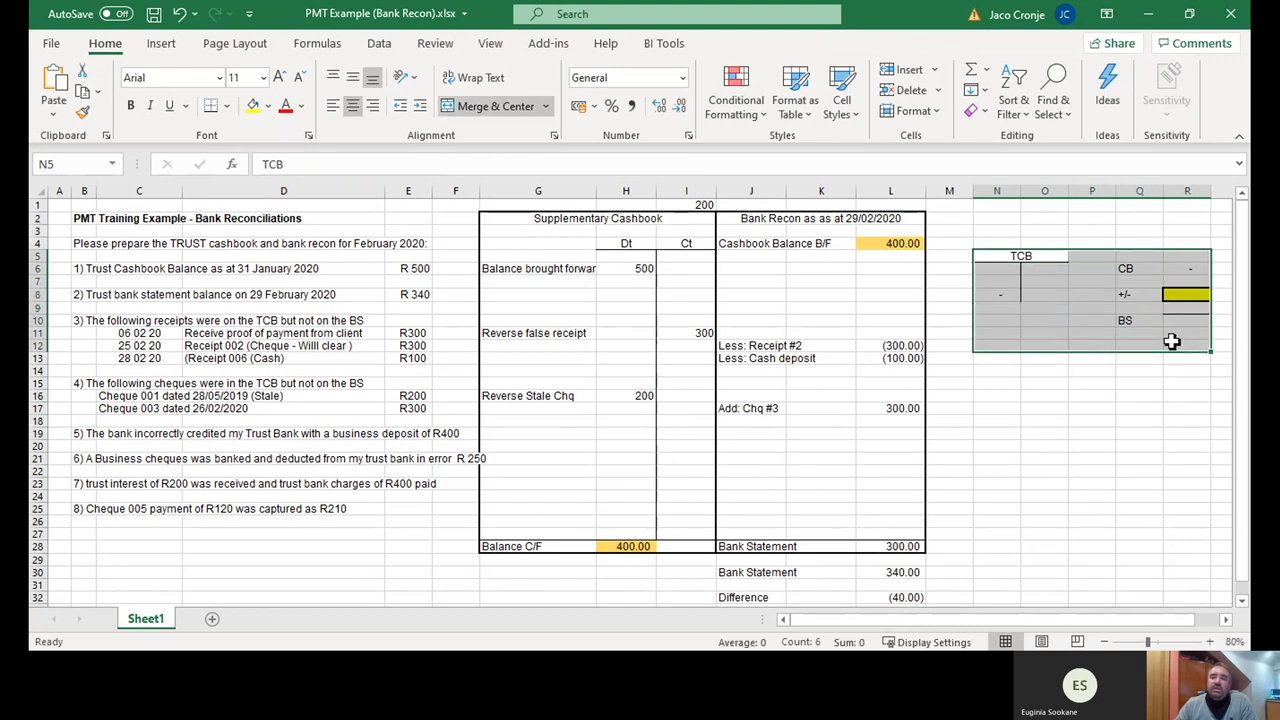
{"action": "left_click", "coordinate": [105, 435]}
{"action": "left_click", "coordinate": [86, 433]}
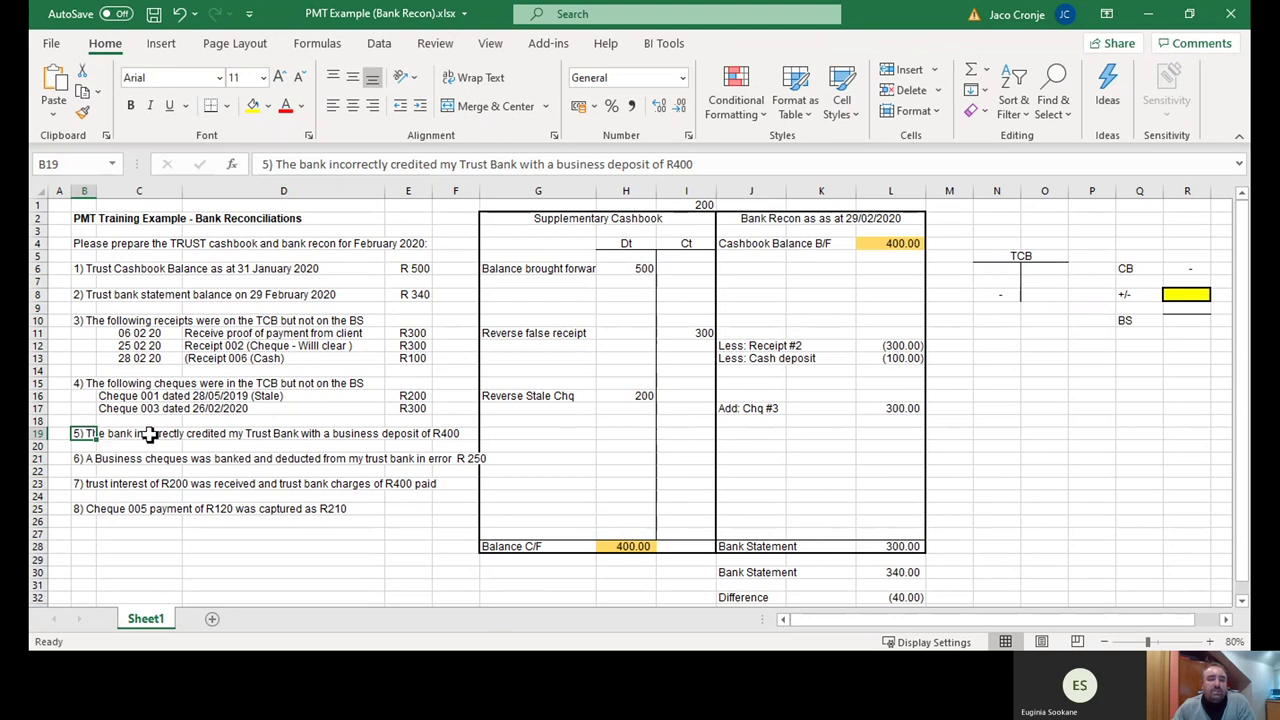
- Label row 19 of the bank recon "Bank error" for item 5
{"action": "left_click", "coordinate": [748, 434]}
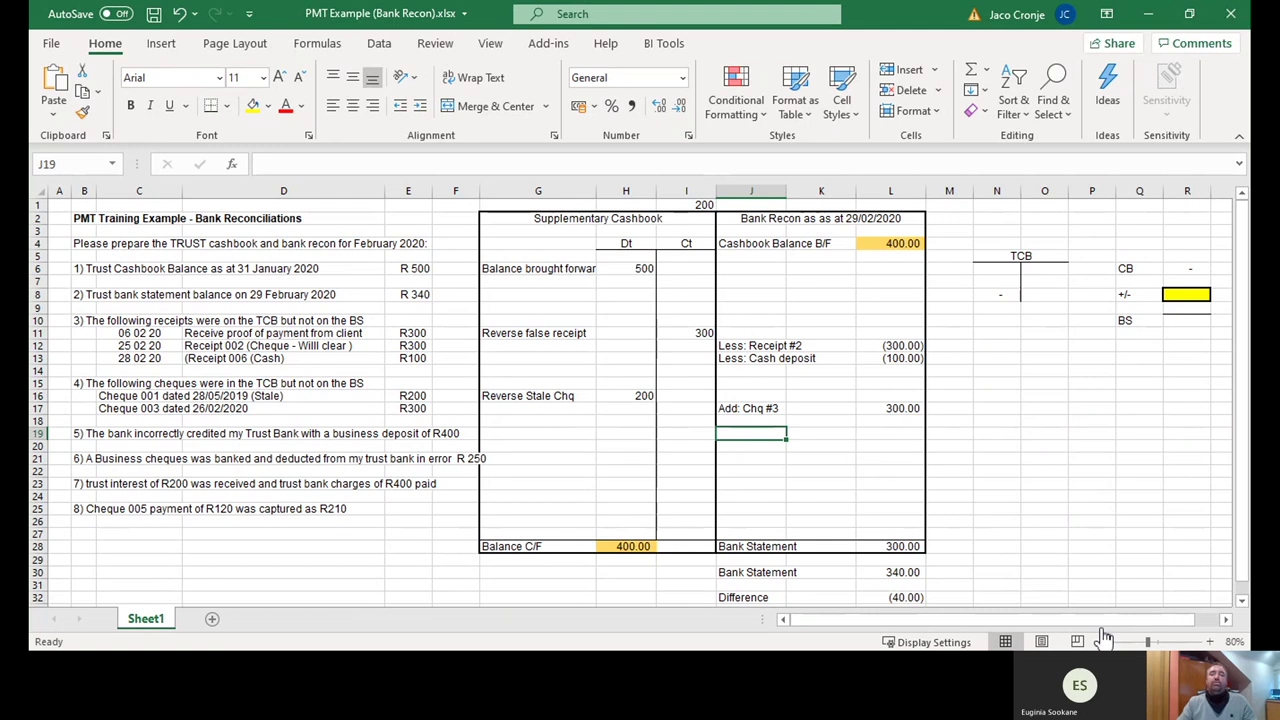
{"action": "type", "text": "Bank"}
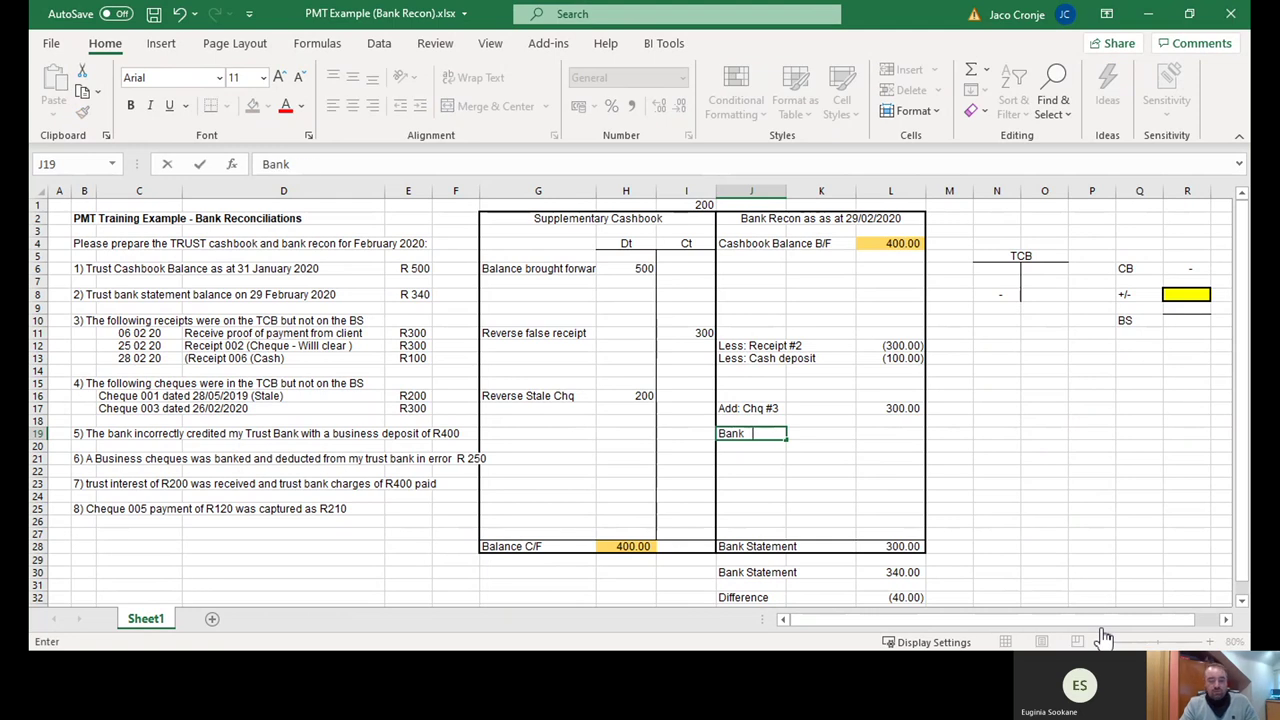
{"action": "key", "text": "Tab"}
{"action": "key", "text": "Tab"}
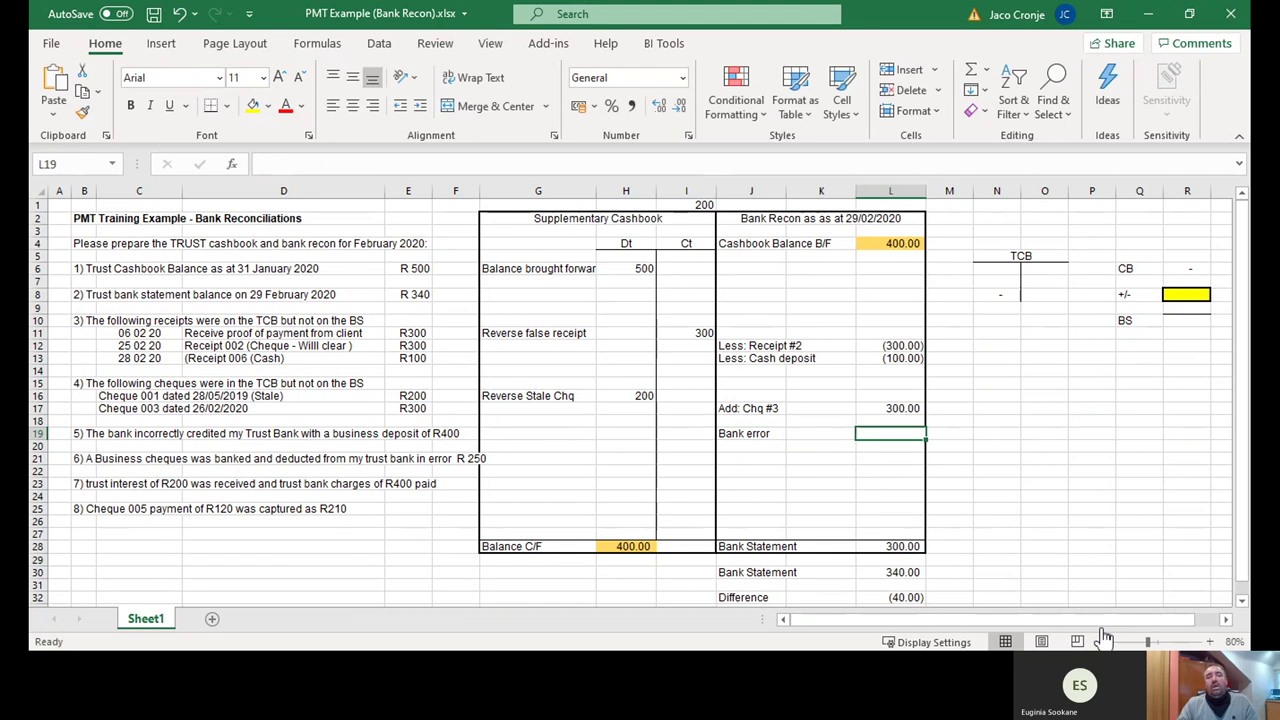
{"action": "type", "text": "-"}
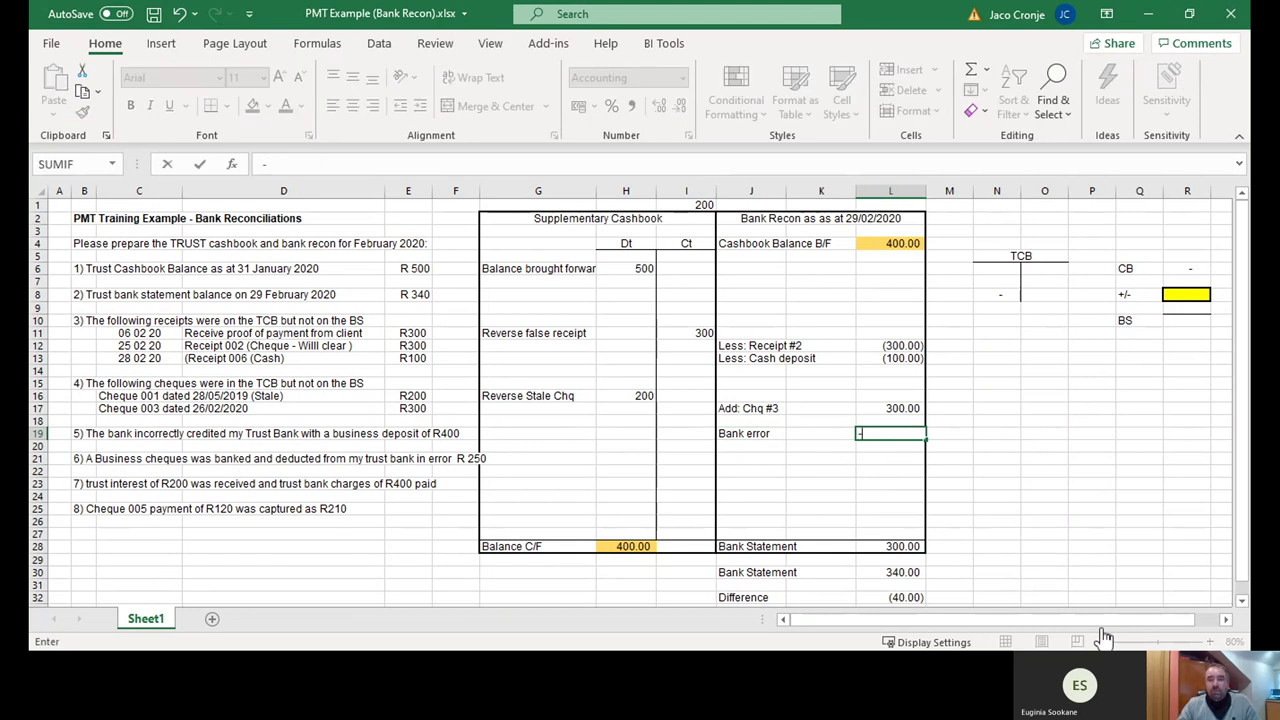
{"action": "type", "text": "400"}
{"action": "key", "text": "Escape"}
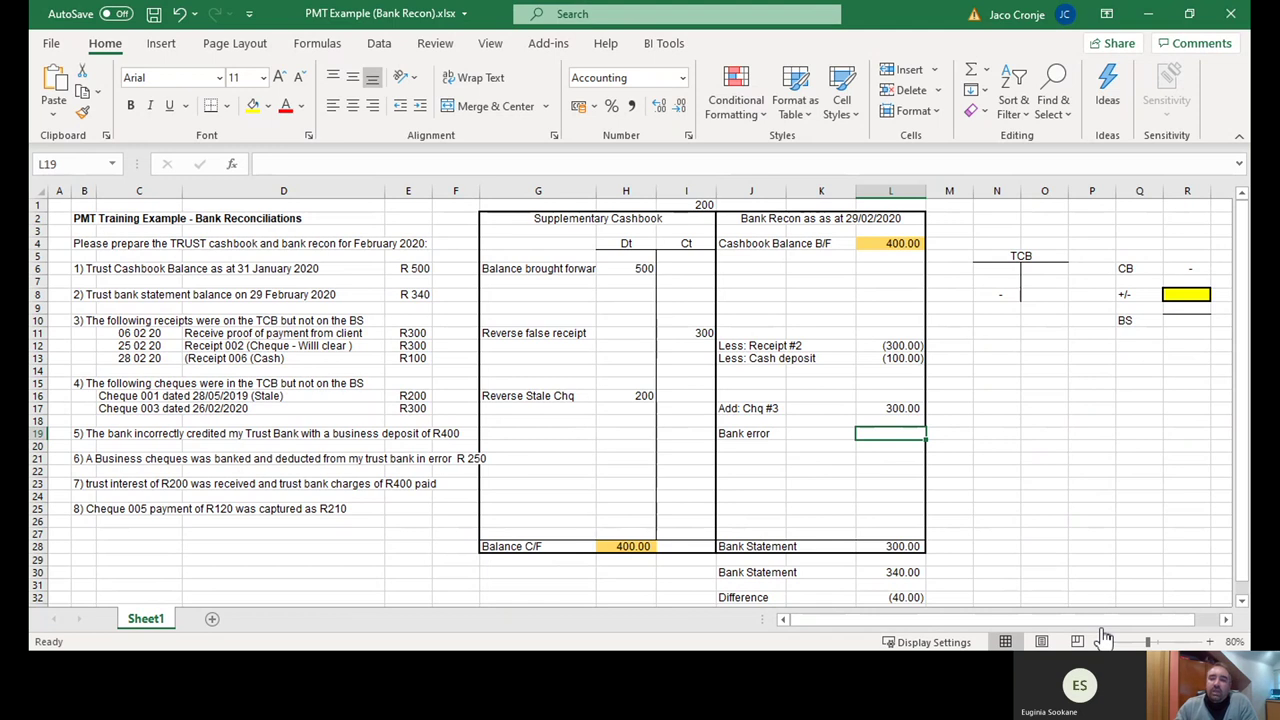
- Try the item 5 amount of 400 on the debit side of the TCB T-account in N6, and clear it again
{"action": "left_click", "coordinate": [94, 433]}
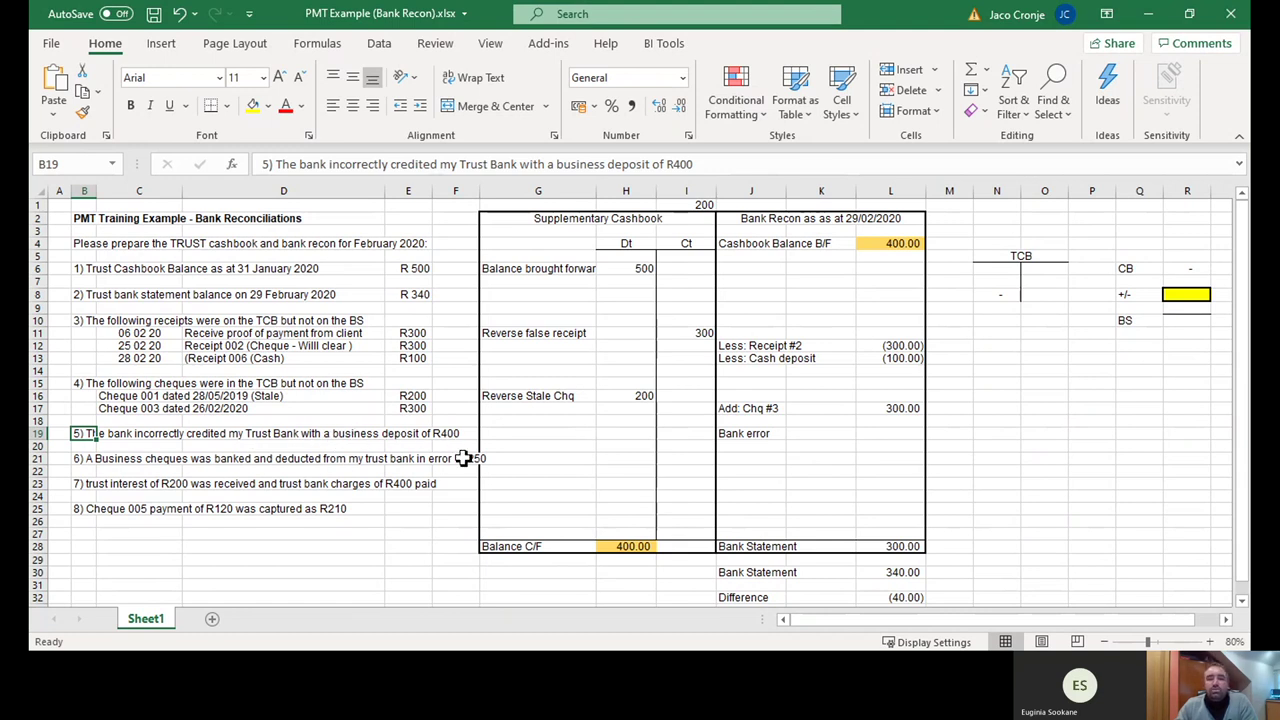
{"action": "left_click", "coordinate": [1007, 269]}
{"action": "type", "text": "4"}
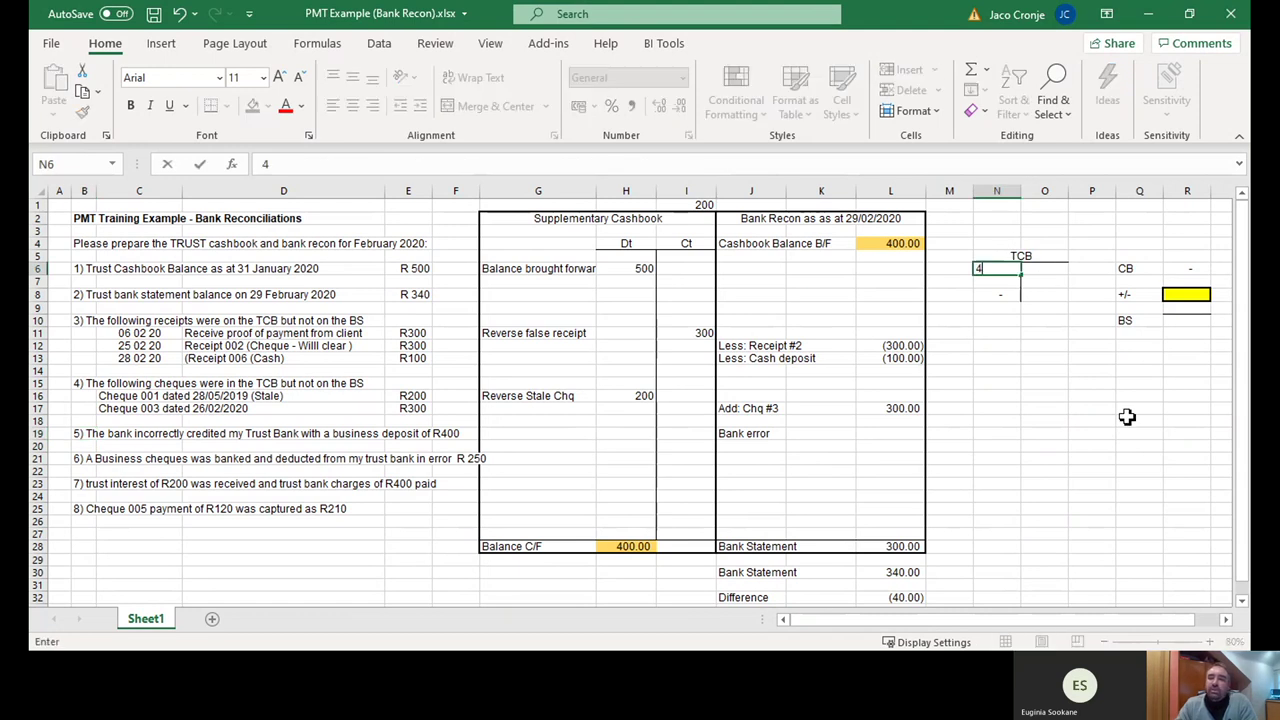
{"action": "type", "text": "00"}
{"action": "key", "text": "ctrl+Return"}
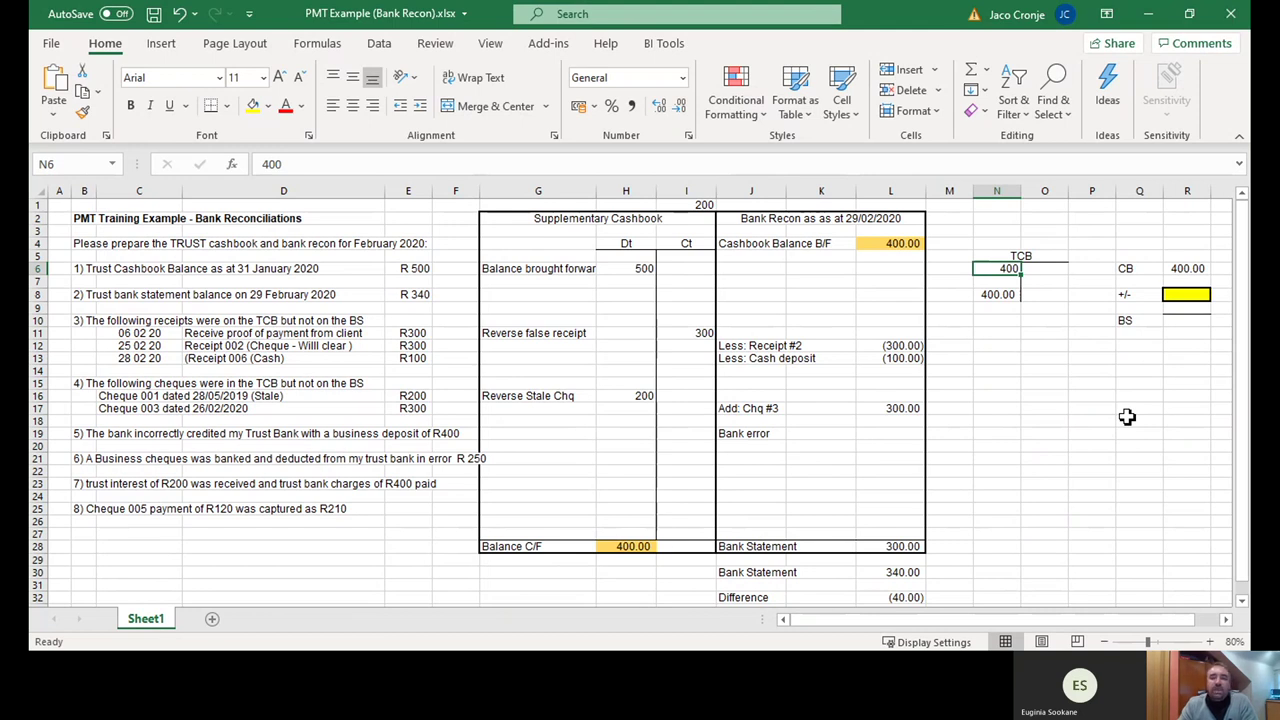
{"action": "key", "text": "Delete"}
- Examine the TCB T-account's entry cells, its balance formula in N8 and the linked CB balance in R6
{"action": "key", "text": "Up"}
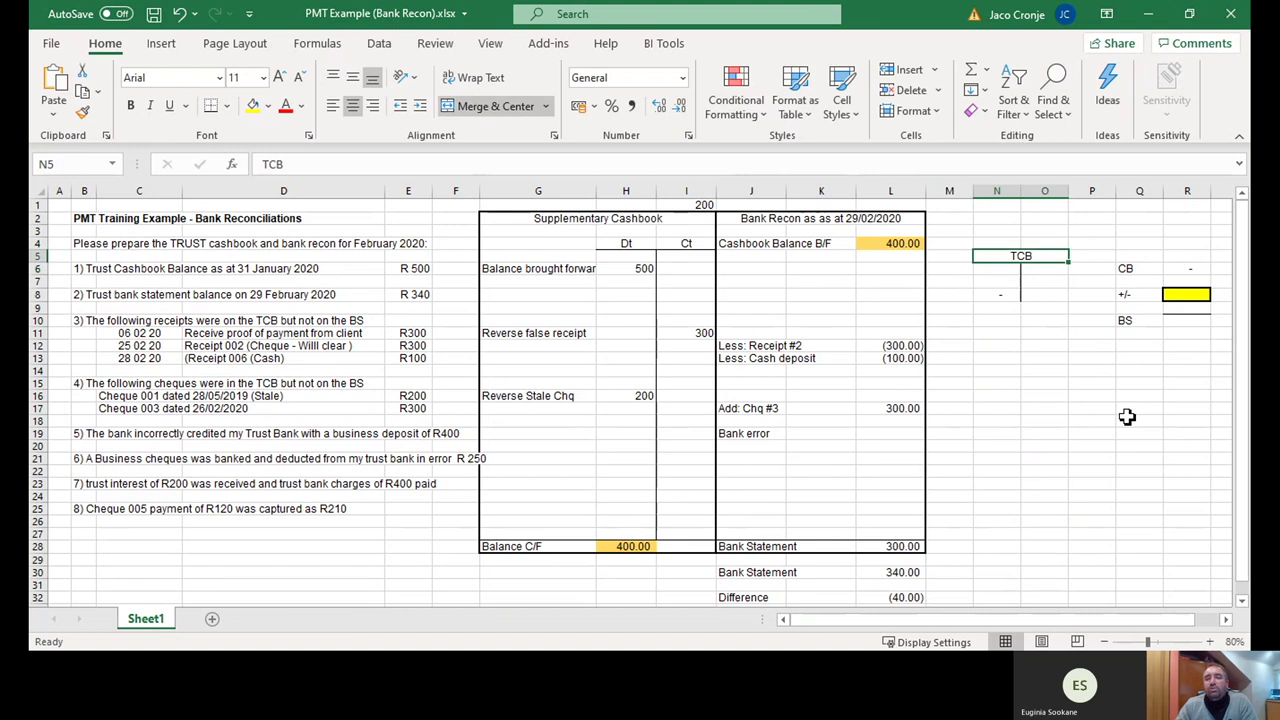
{"action": "key", "text": "Down"}
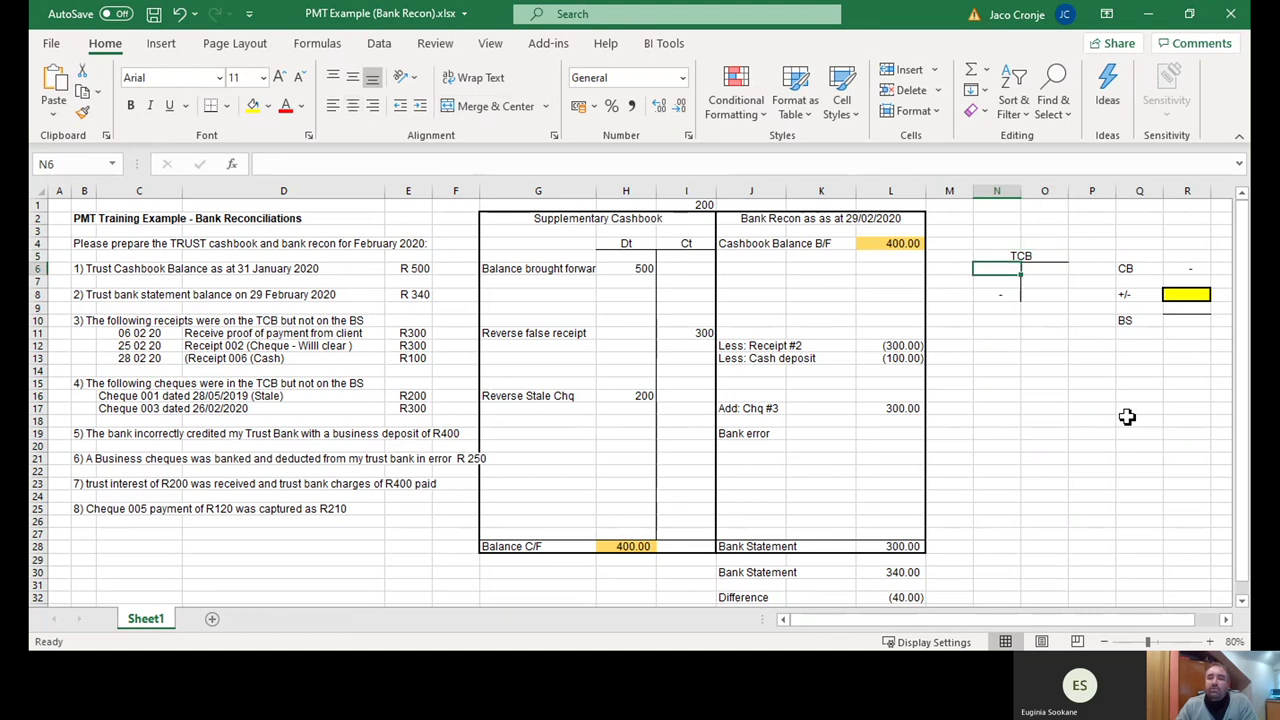
{"action": "key", "text": "Right"}
{"action": "key", "text": "Left"}
{"action": "key", "text": "Right"}
{"action": "key", "text": "Down"}
{"action": "key", "text": "Down"}
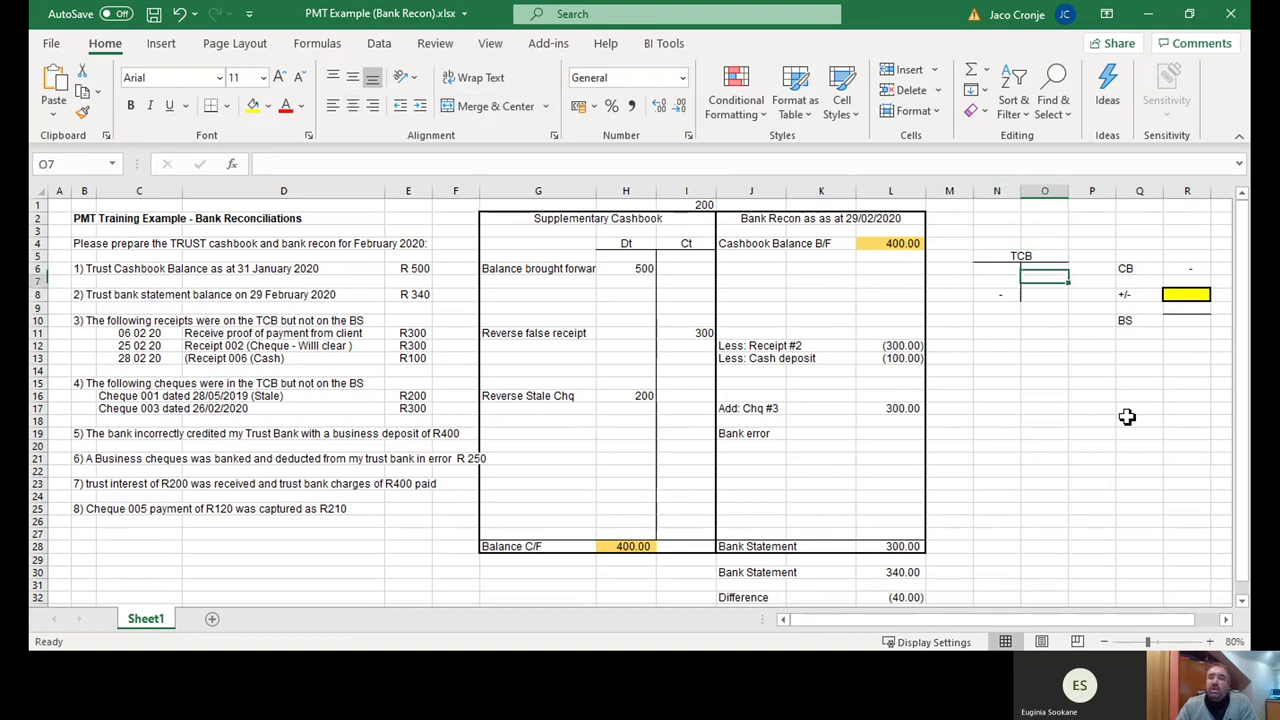
{"action": "key", "text": "Left"}
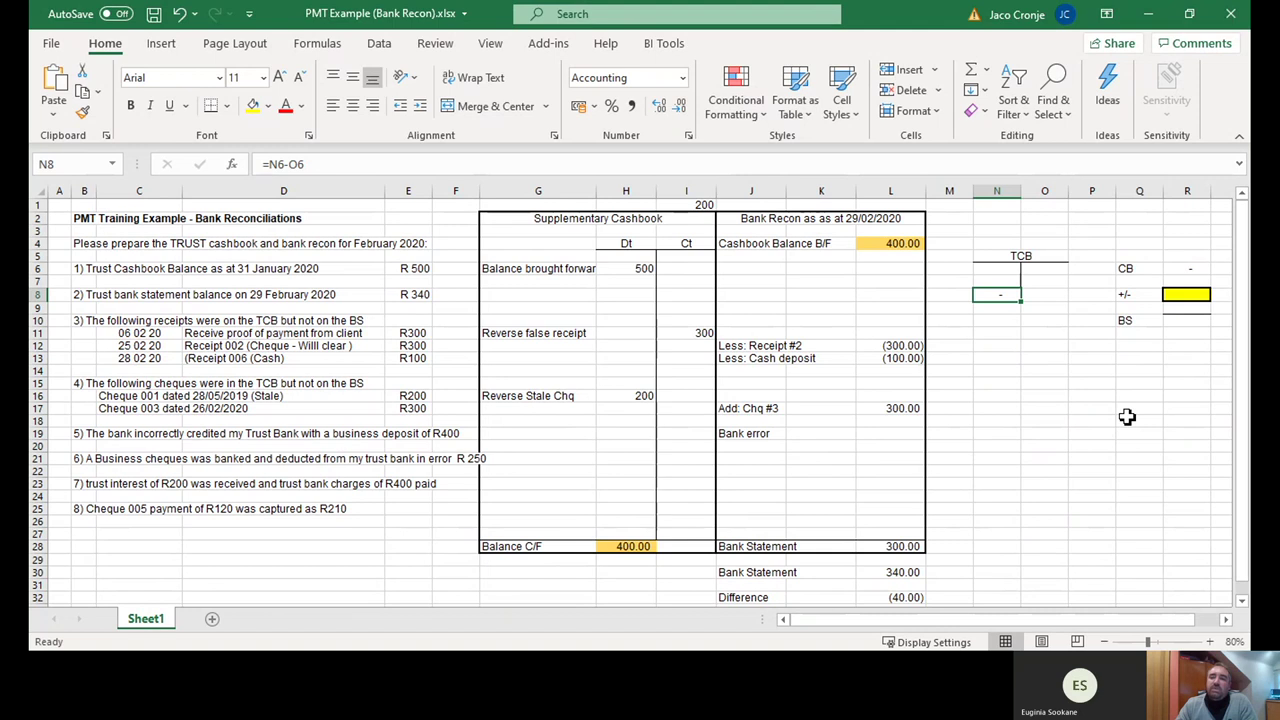
{"action": "key", "text": "Right"}
{"action": "key", "text": "Right"}
{"action": "key", "text": "Right"}
{"action": "key", "text": "Right"}
{"action": "key", "text": "Up"}
{"action": "key", "text": "Up"}
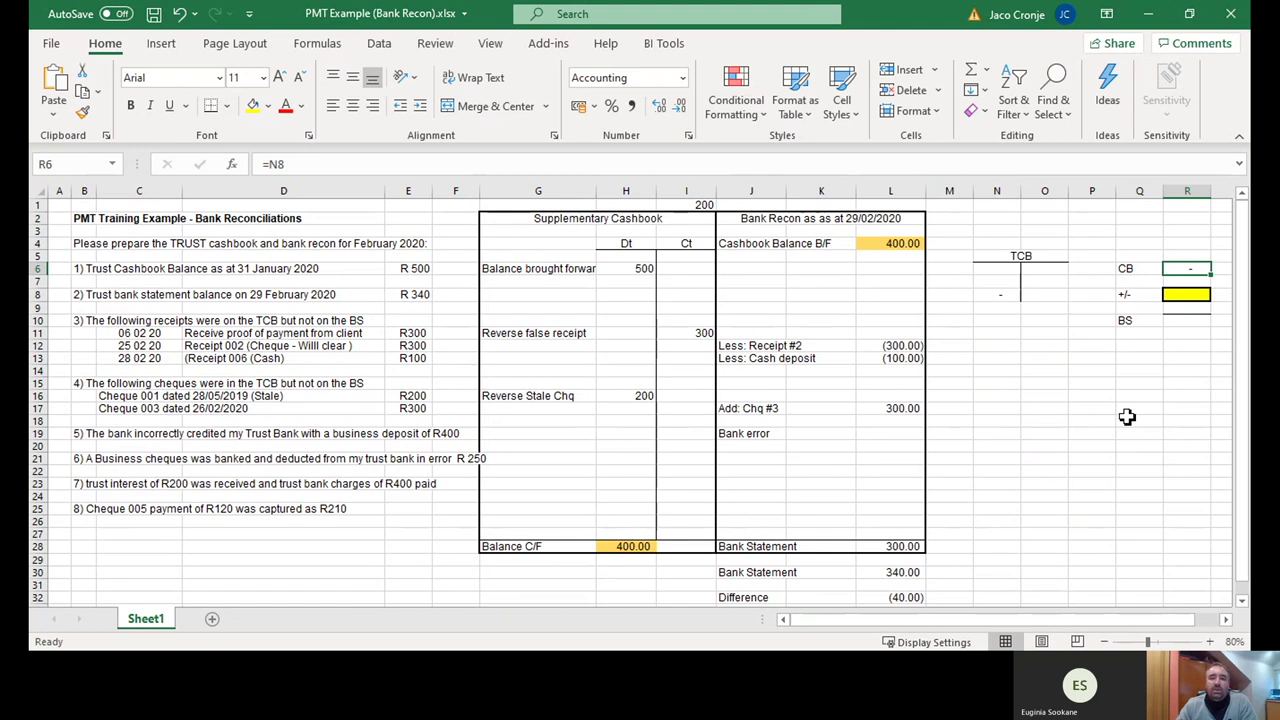
- Enter 400 as the BS amount in R10 and compare it with the CB and +/- cells above it
{"action": "key", "text": "Down"}
{"action": "key", "text": "Down"}
{"action": "key", "text": "Down"}
{"action": "key", "text": "Down"}
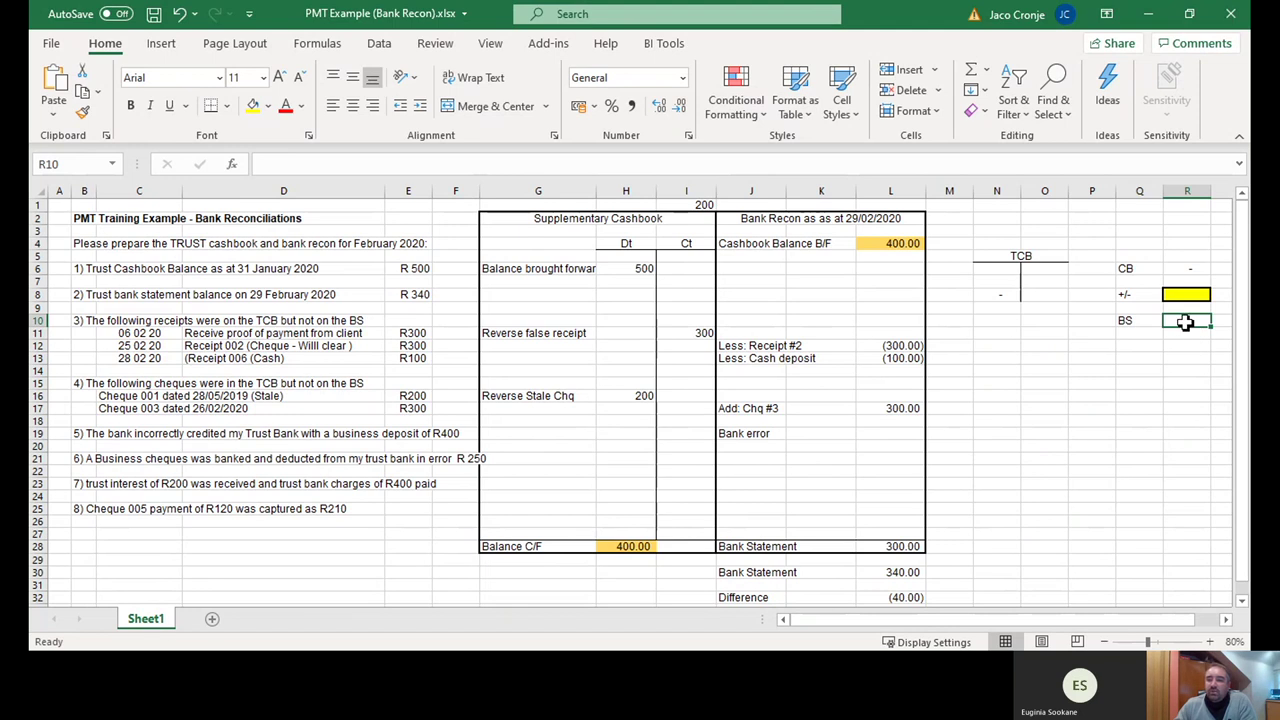
{"action": "type", "text": "400"}
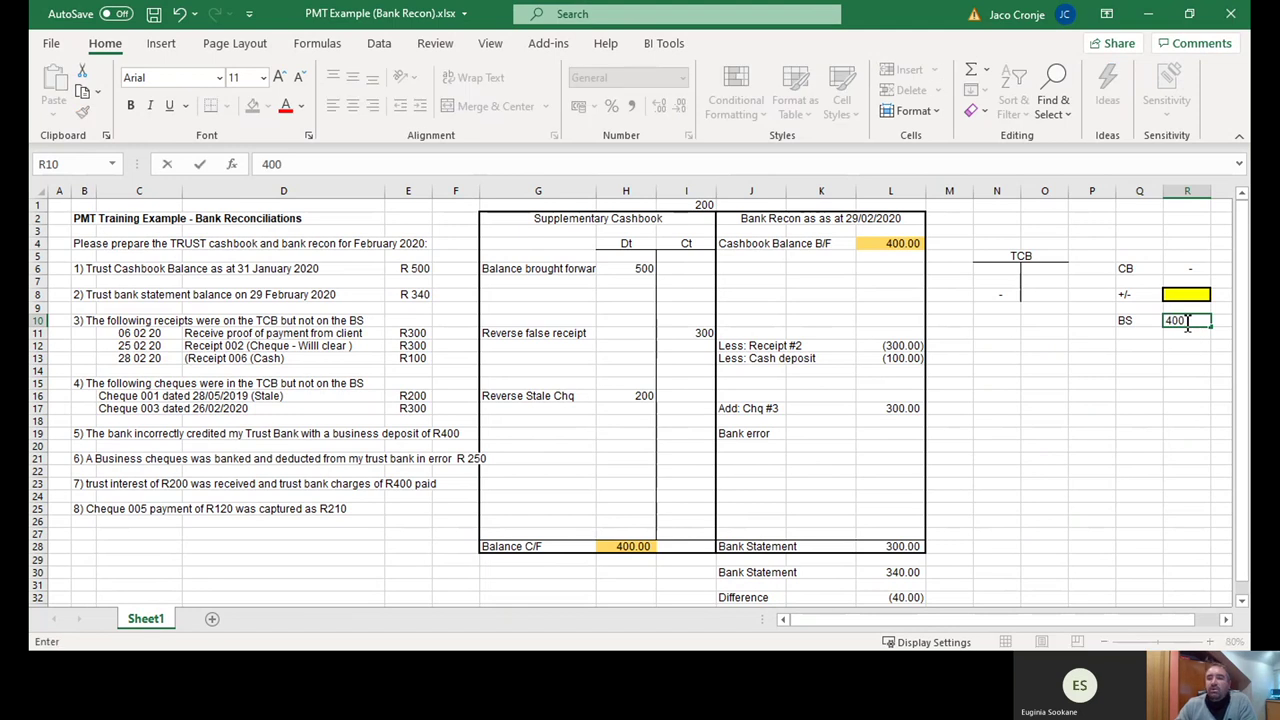
{"action": "key", "text": "Return"}
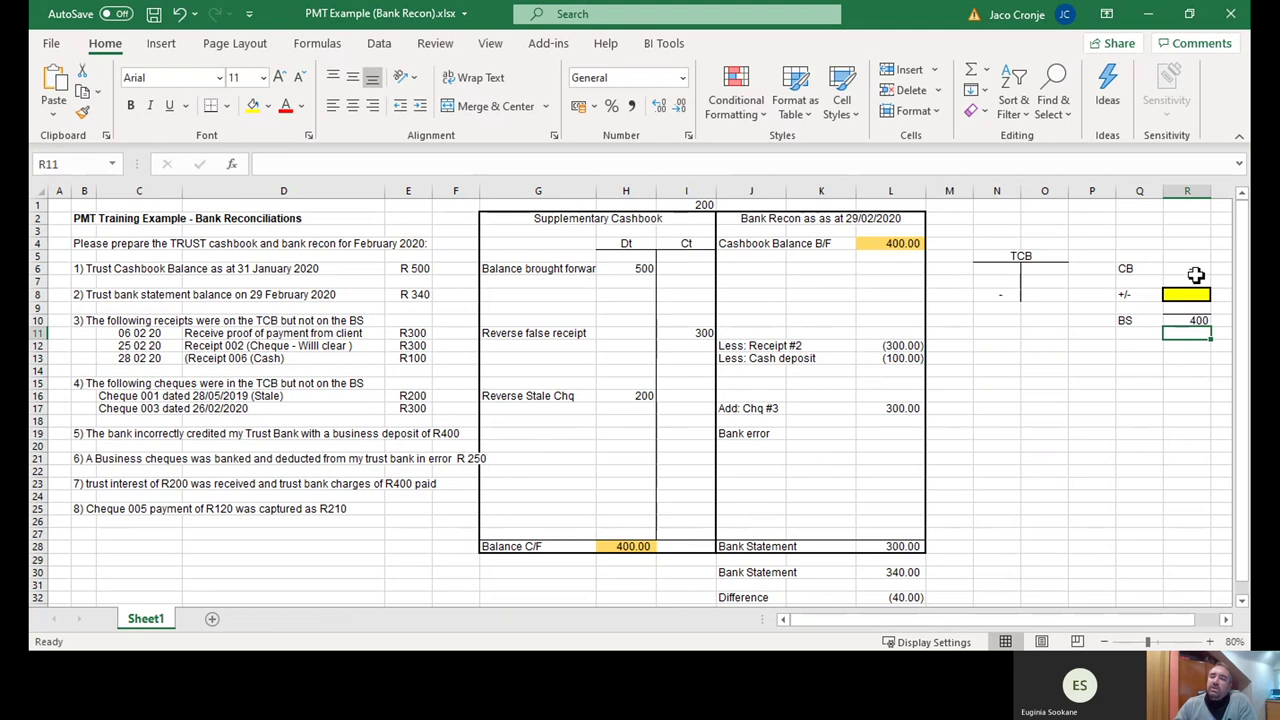
{"action": "left_click", "coordinate": [1188, 297]}
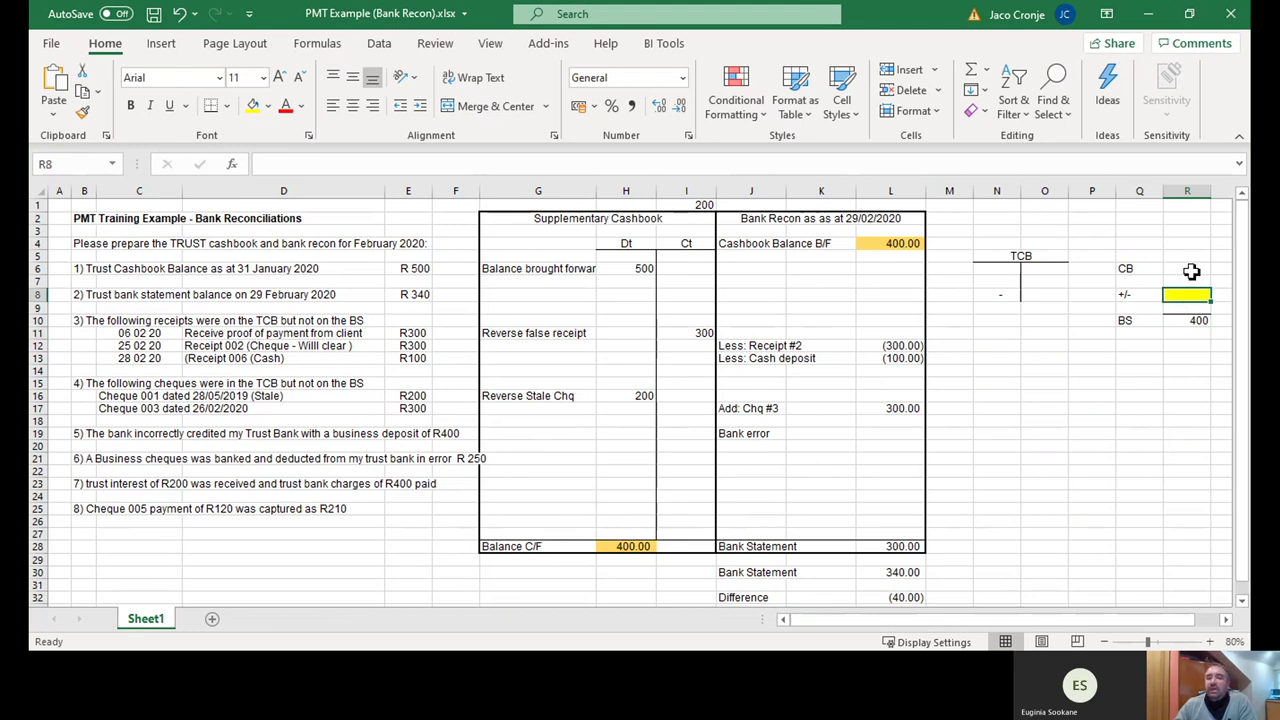
{"action": "left_click", "coordinate": [1190, 268]}
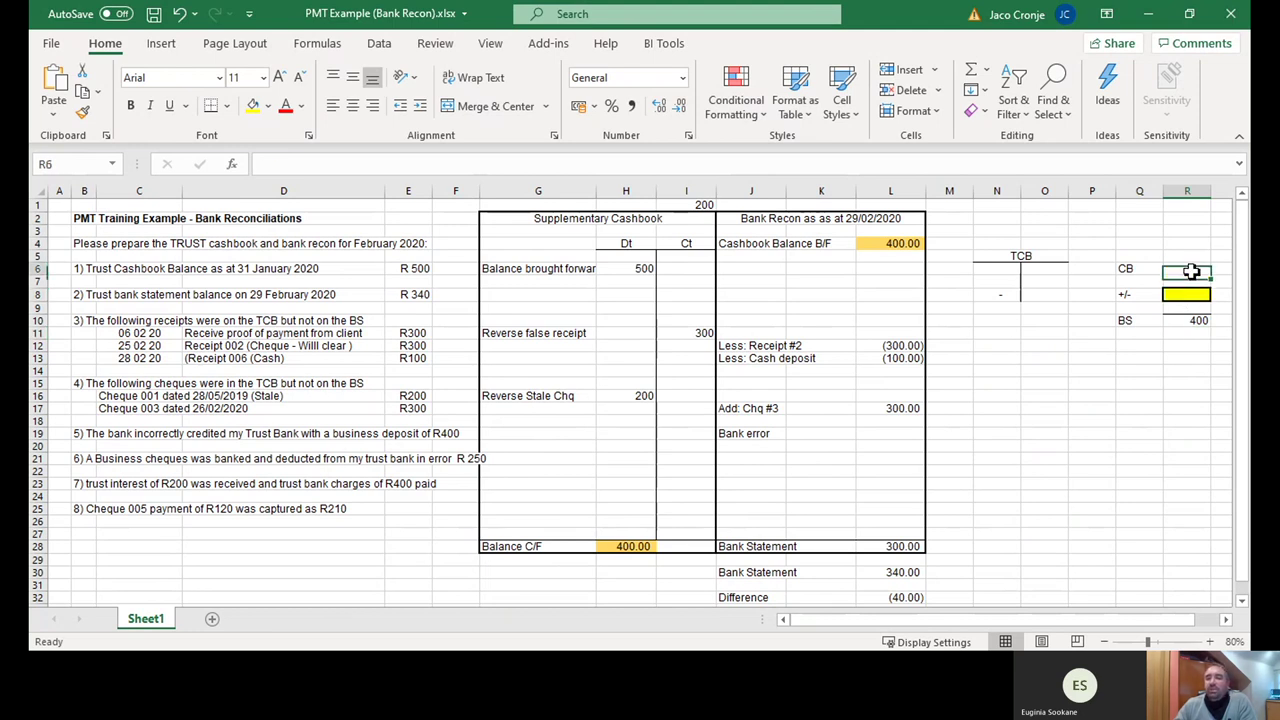
{"action": "left_click", "coordinate": [1190, 322]}
{"action": "left_click", "coordinate": [1190, 295]}
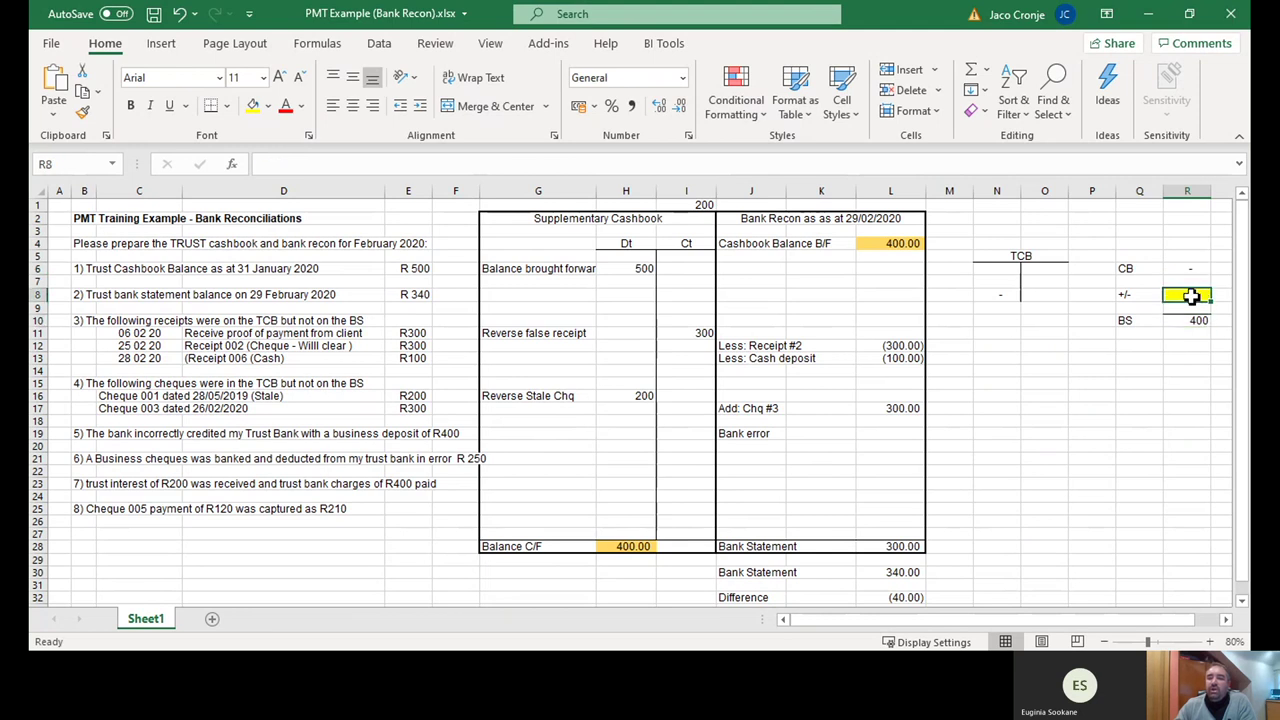
- Change the row 19 label in the bank recon to "Add: Bank error" and enter 400 in column L
{"action": "double_click", "coordinate": [746, 433]}
{"action": "key", "text": "Home"}
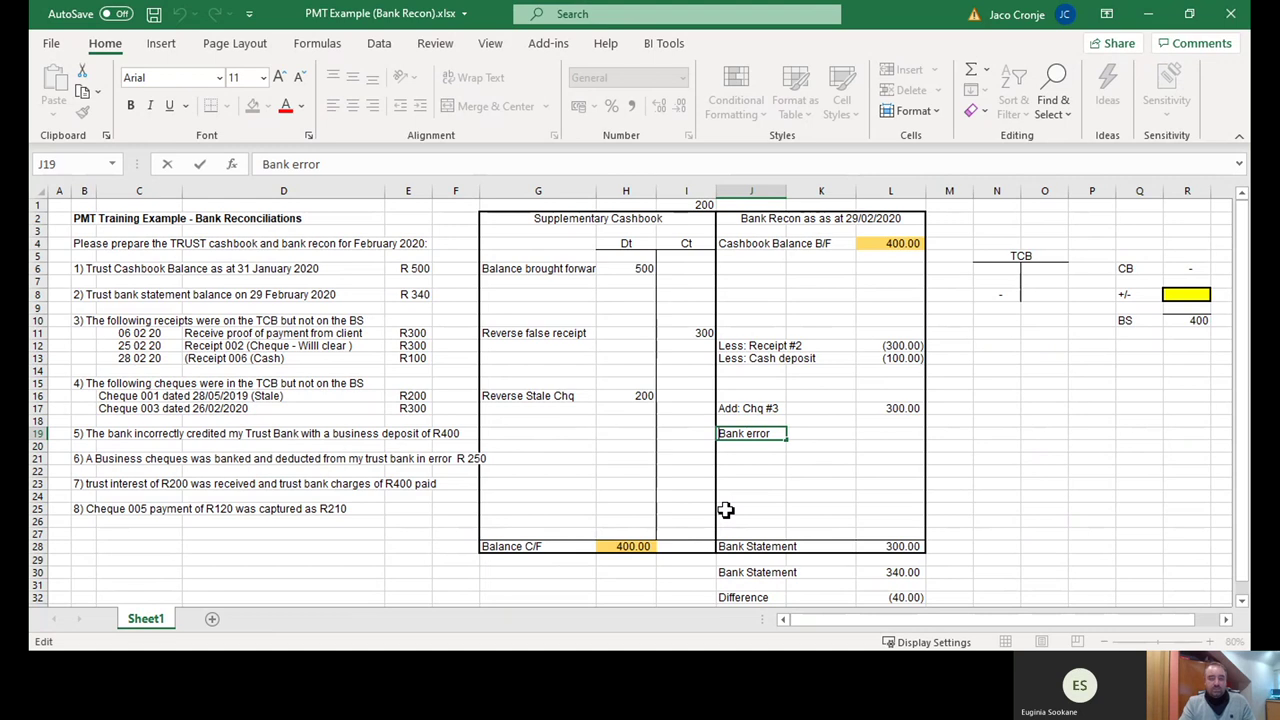
{"action": "type", "text": "Add:"}
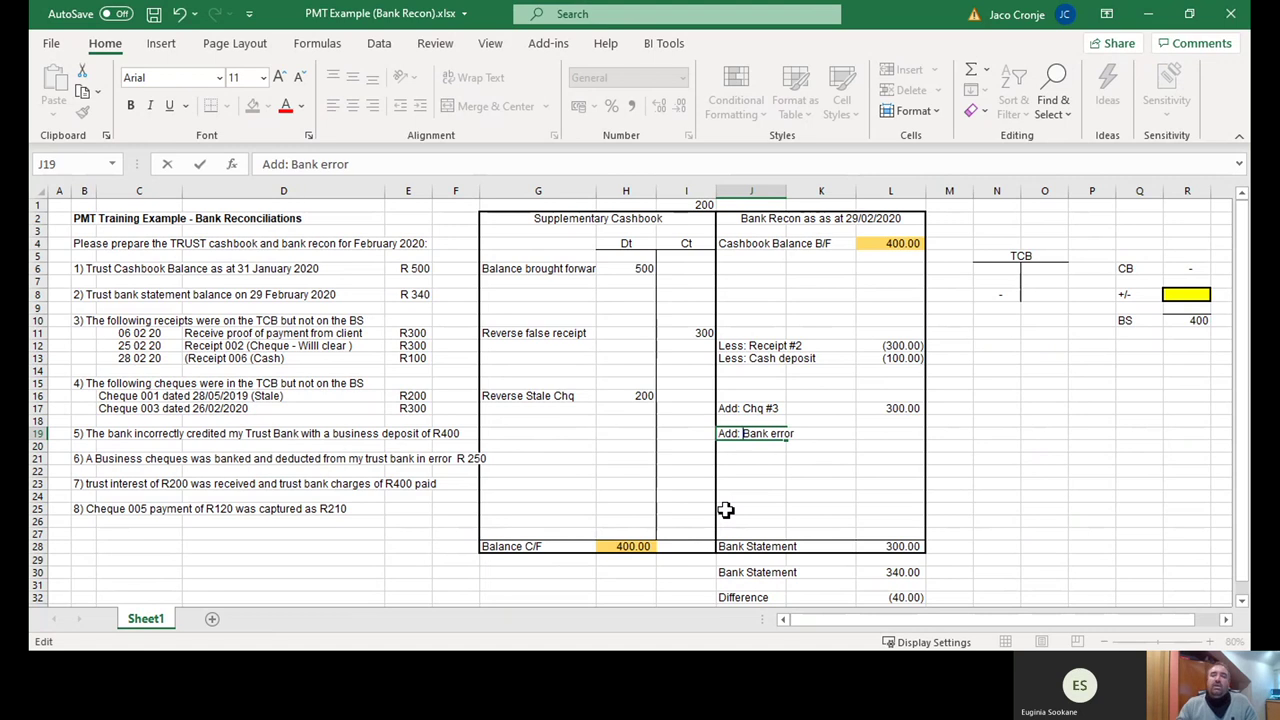
{"action": "left_click", "coordinate": [899, 435]}
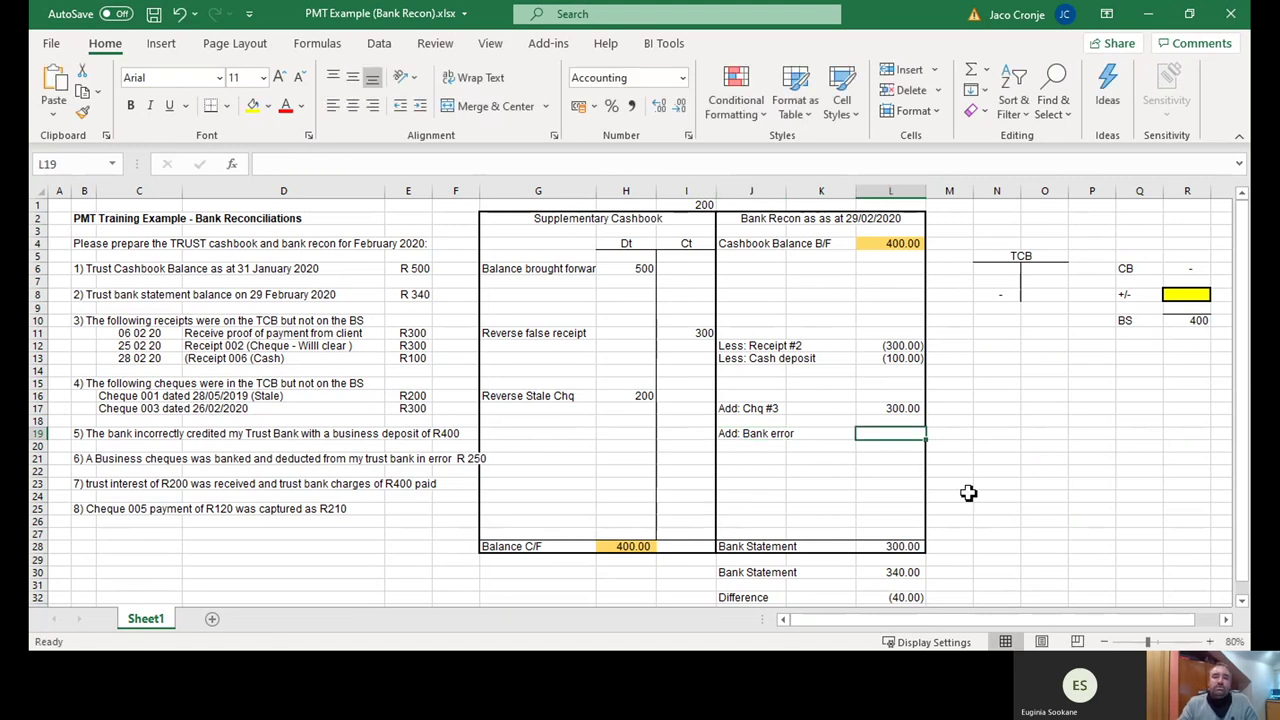
{"action": "type", "text": "400"}
{"action": "key", "text": "Return"}
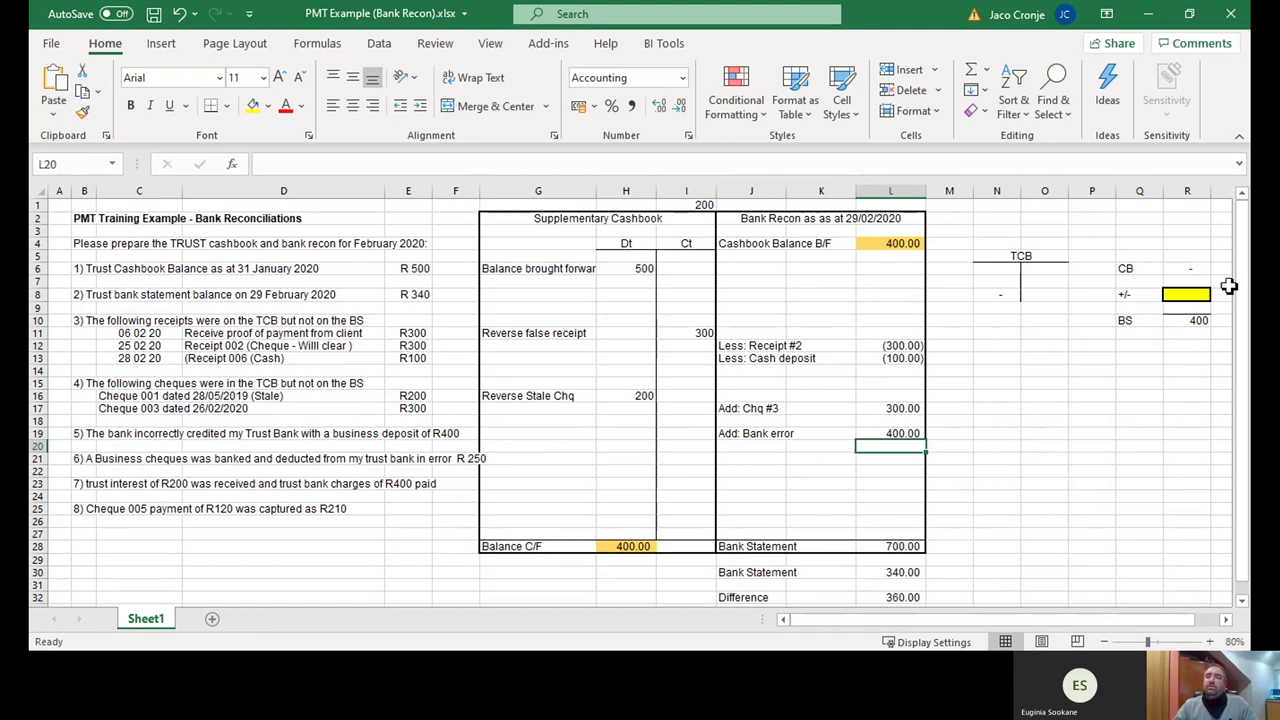
{"action": "left_click", "coordinate": [1195, 296]}
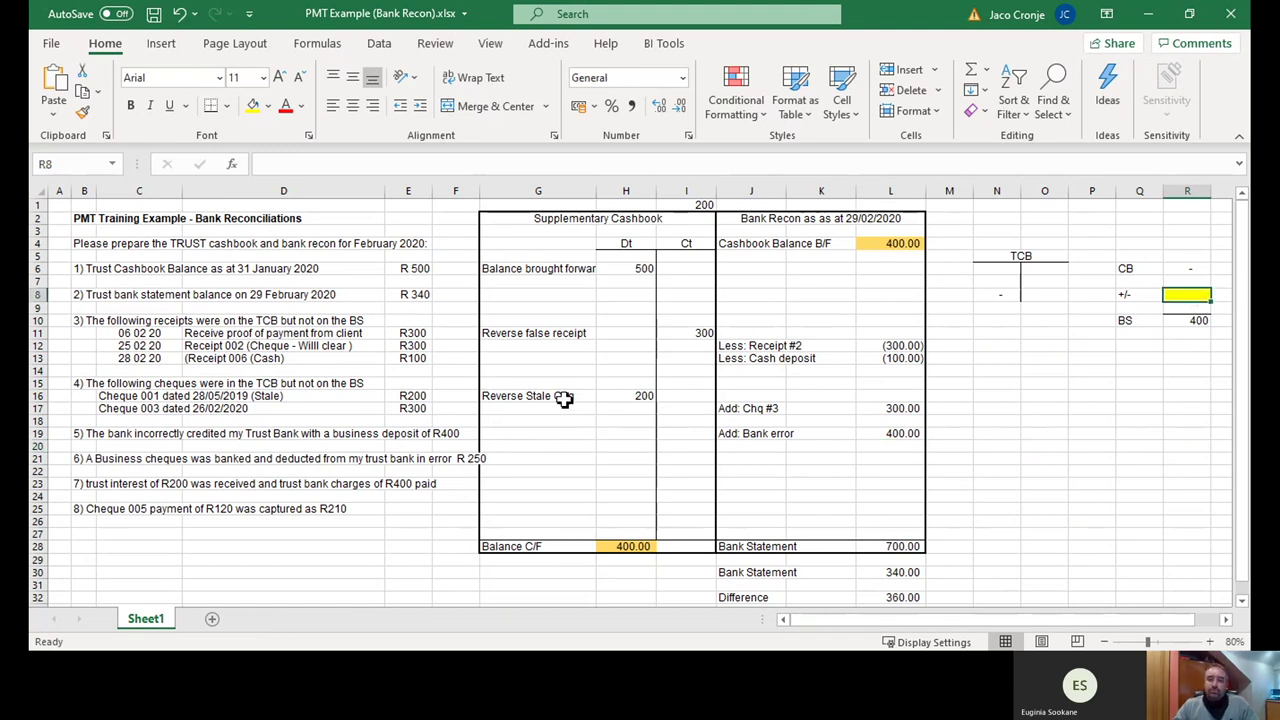
- Label row 21 of the bank recon "Bank error" for item 6, the business cheque deducted in error
{"action": "left_click", "coordinate": [83, 459]}
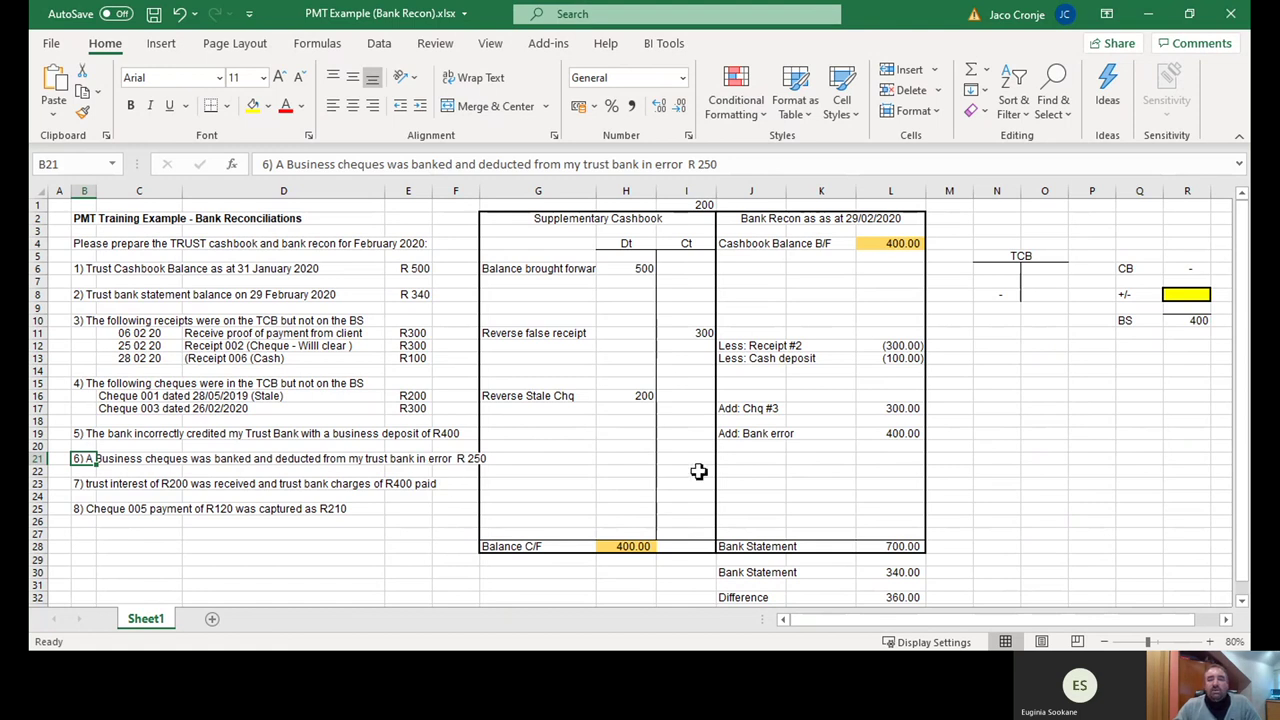
{"action": "left_click", "coordinate": [746, 459]}
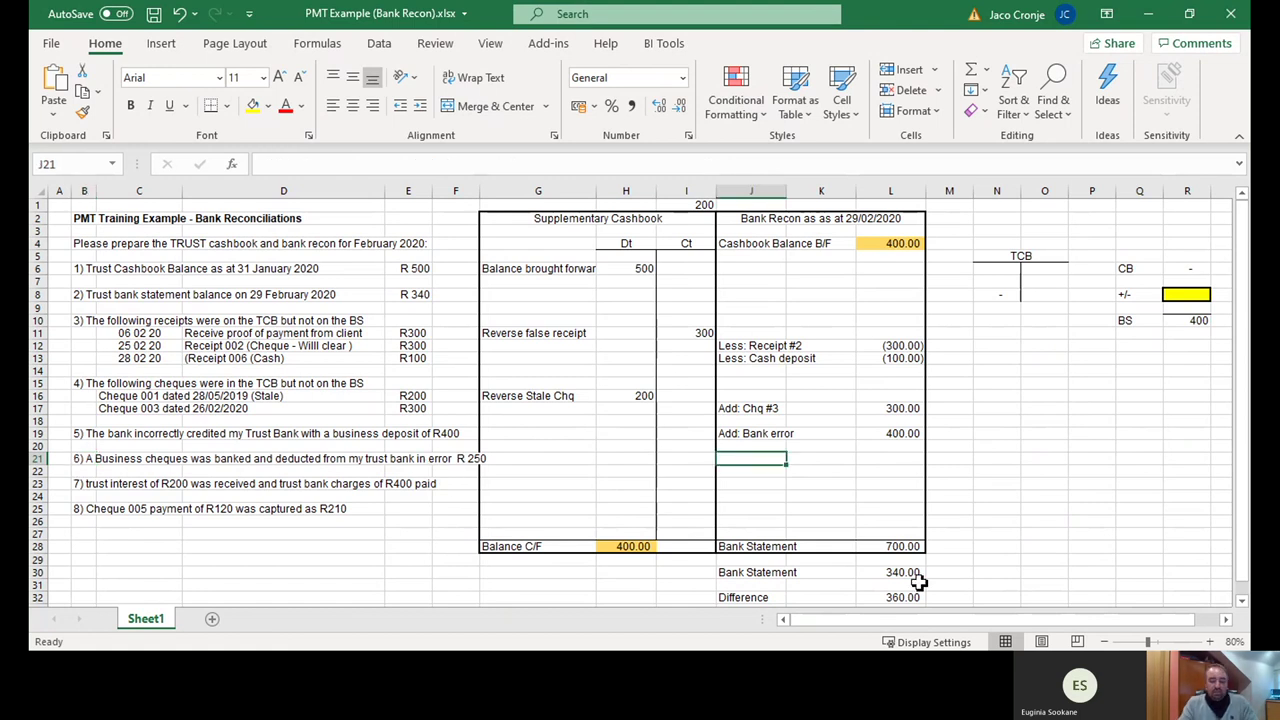
{"action": "type", "text": "Bank "}
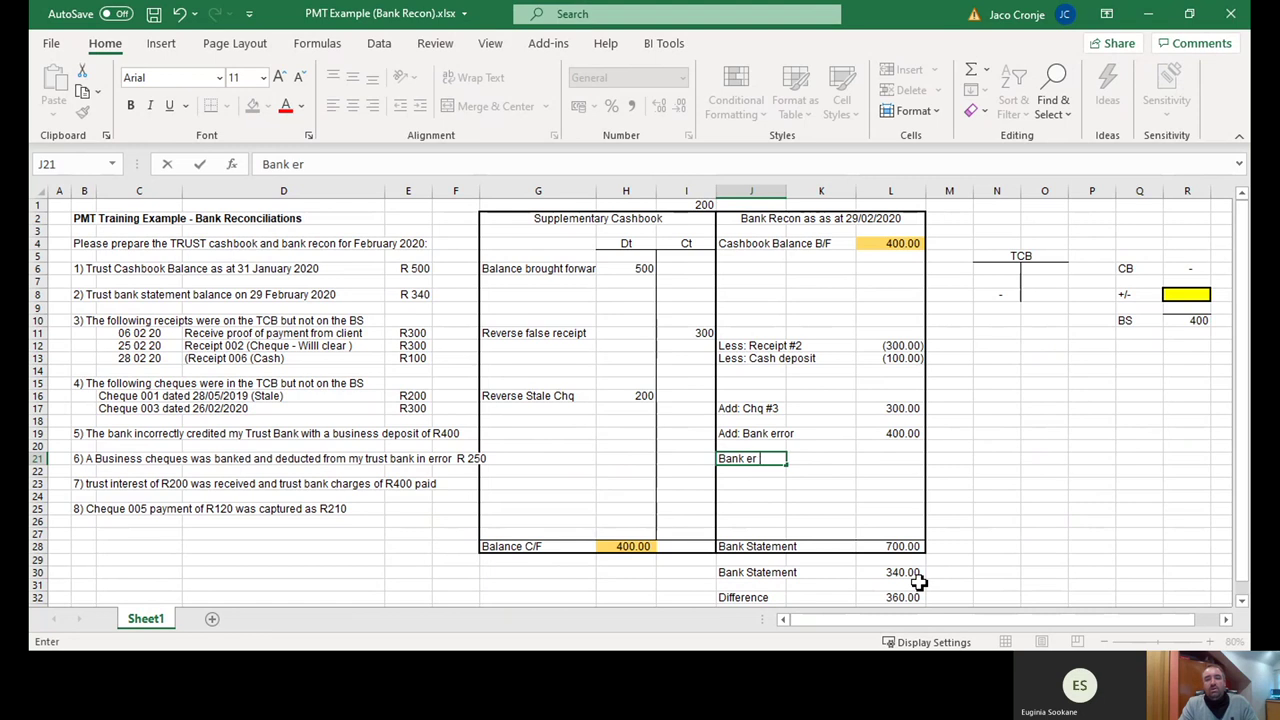
{"action": "type", "text": "error"}
{"action": "key", "text": "Tab"}
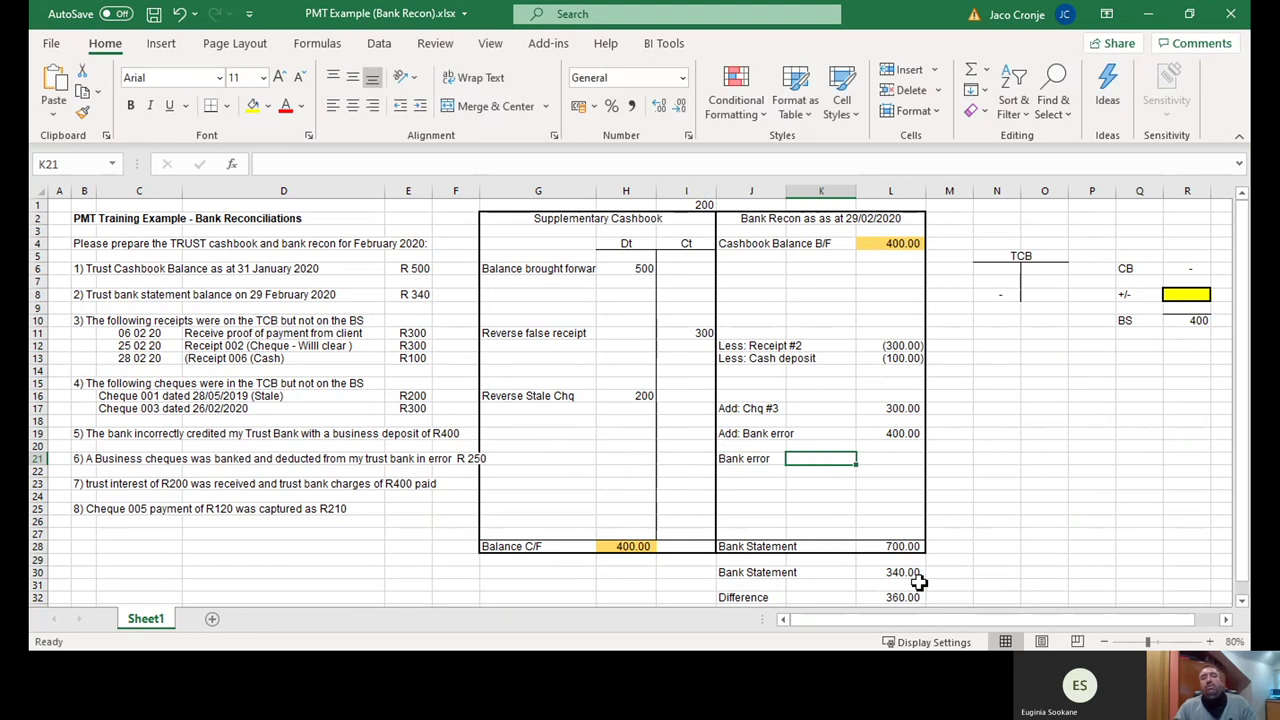
{"action": "key", "text": "Tab"}
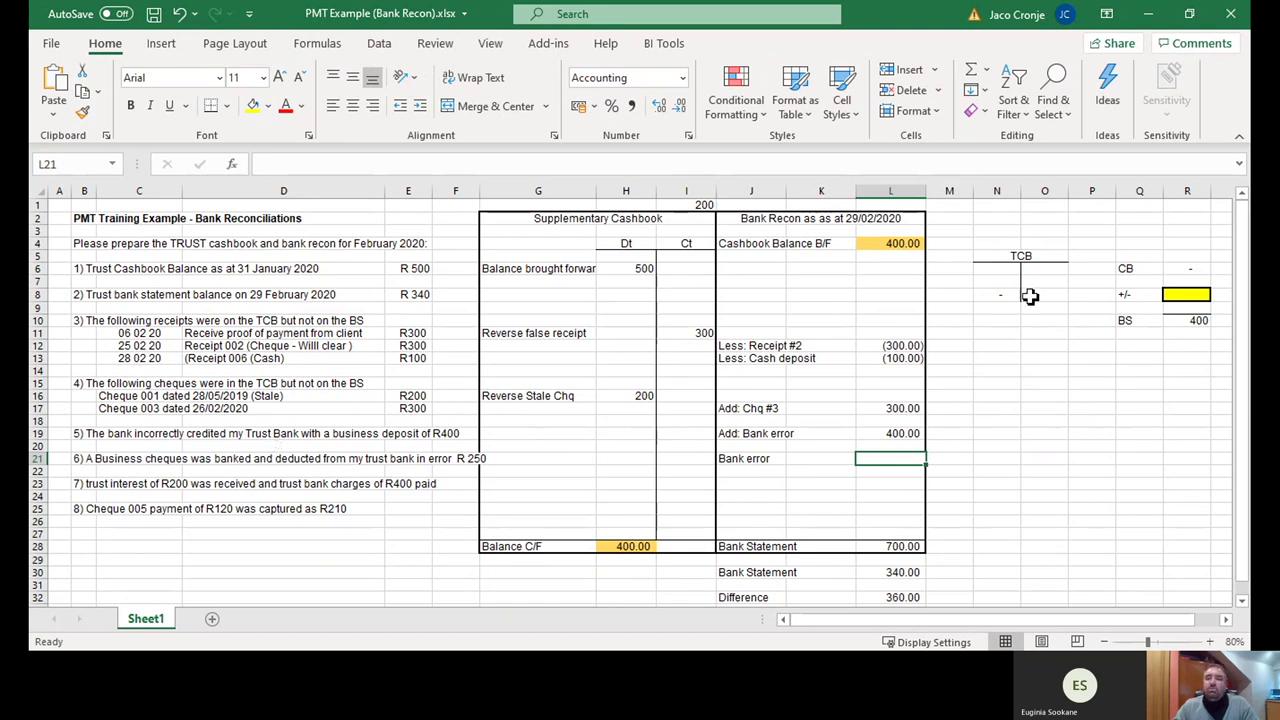
- Check the TCB T-account and linked CB balance for item 6, and enter -250 as the BS amount in R10
{"action": "left_click", "coordinate": [1012, 266]}
{"action": "mouse_move", "coordinate": [1047, 268]}
{"action": "left_mouse_down"}
{"action": "mouse_move", "coordinate": [965, 264]}
{"action": "mouse_move", "coordinate": [1048, 268]}
{"action": "left_mouse_up"}
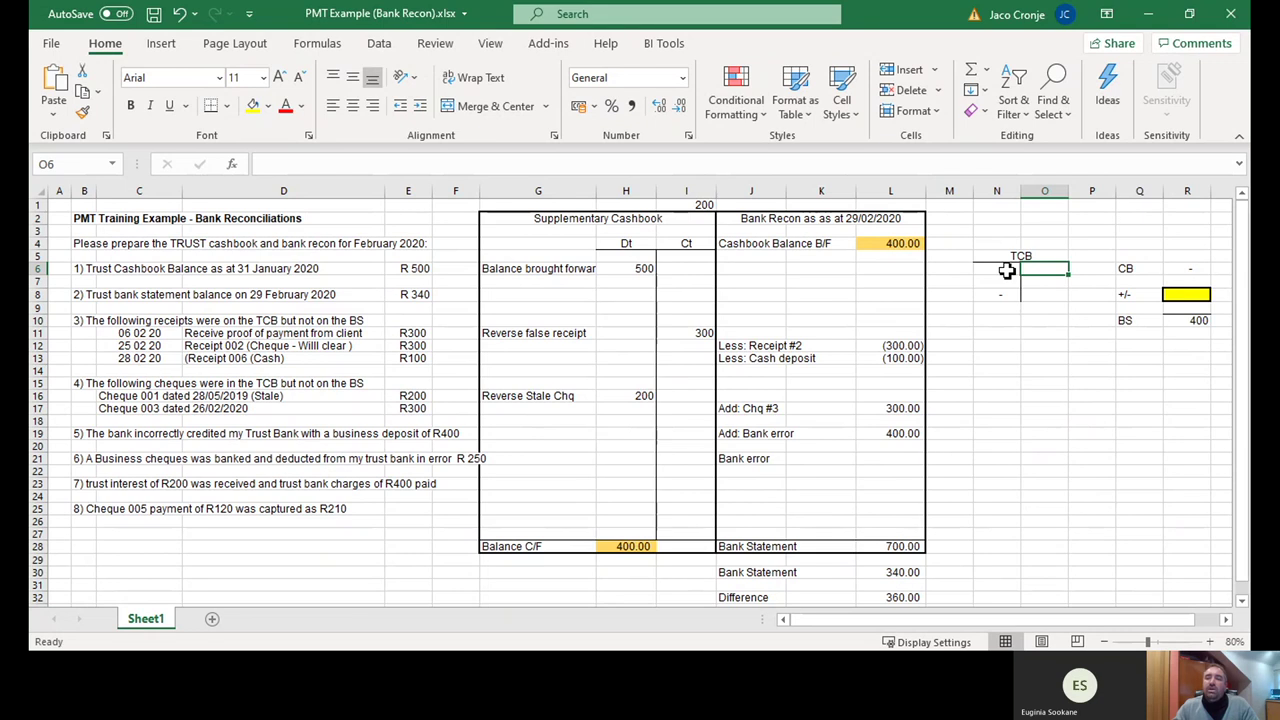
{"action": "left_click", "coordinate": [1007, 270]}
{"action": "left_click", "coordinate": [1001, 298]}
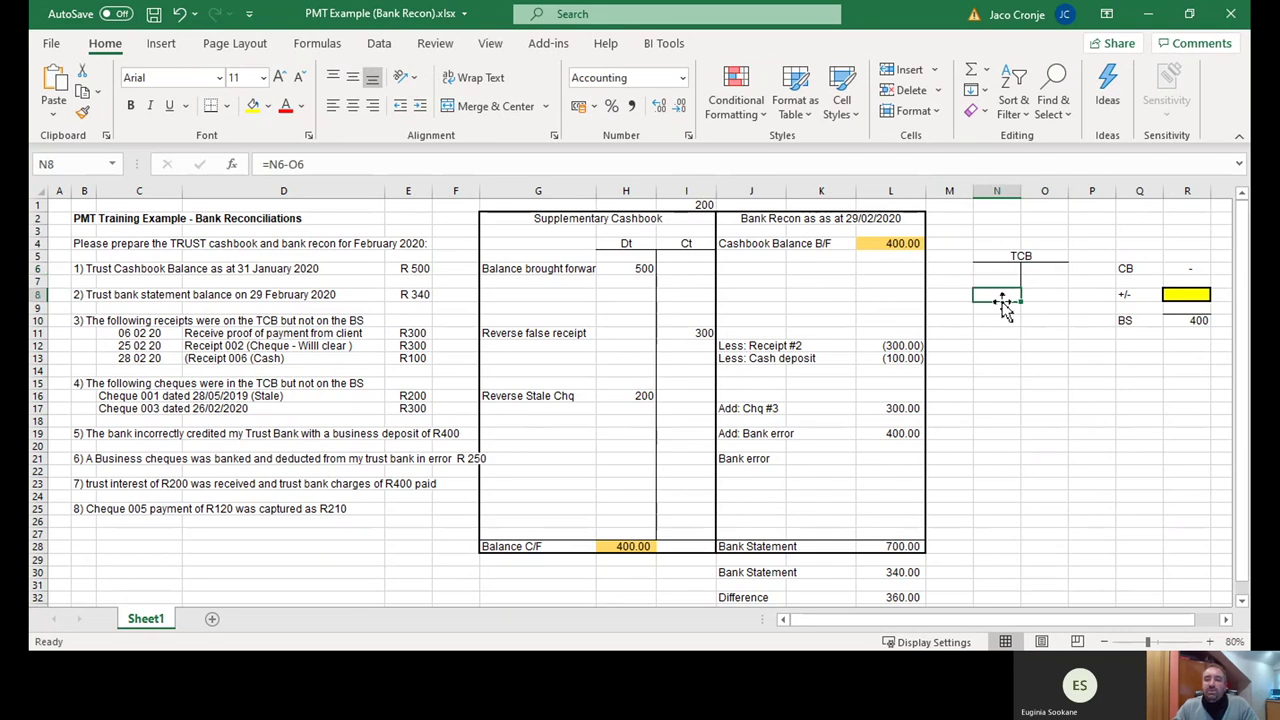
{"action": "left_click", "coordinate": [1188, 271]}
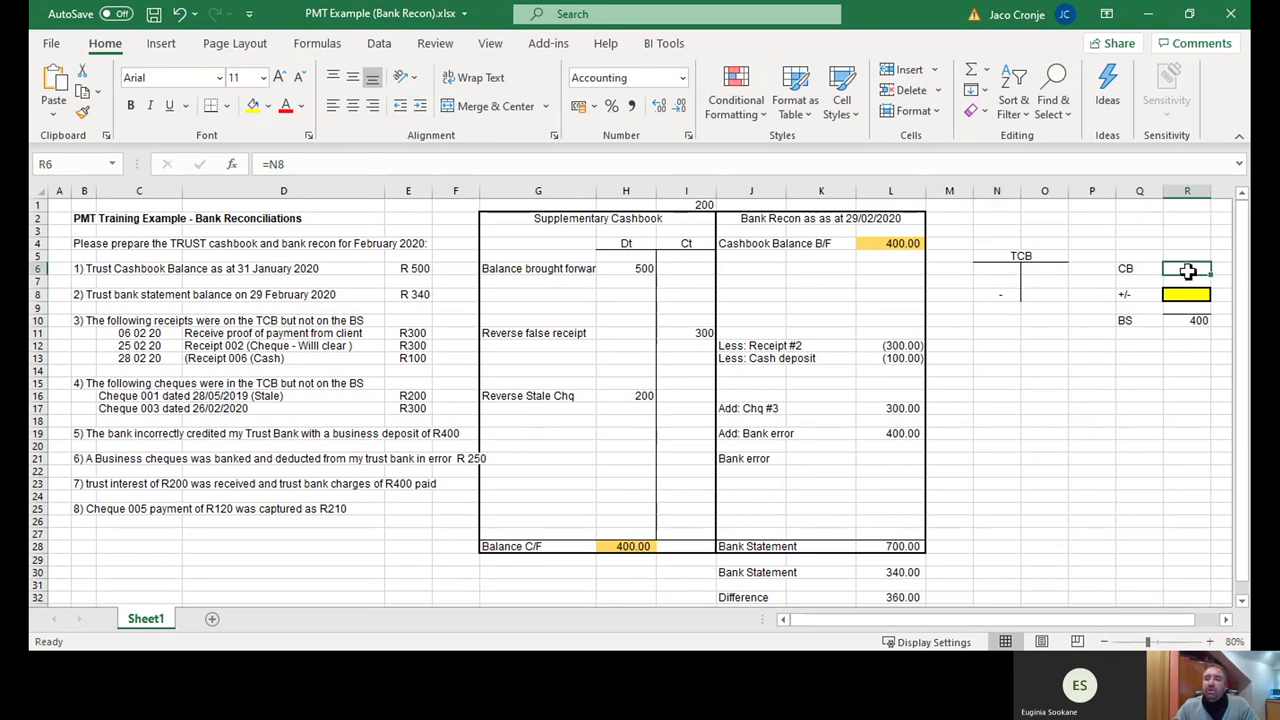
{"action": "left_click", "coordinate": [1198, 324]}
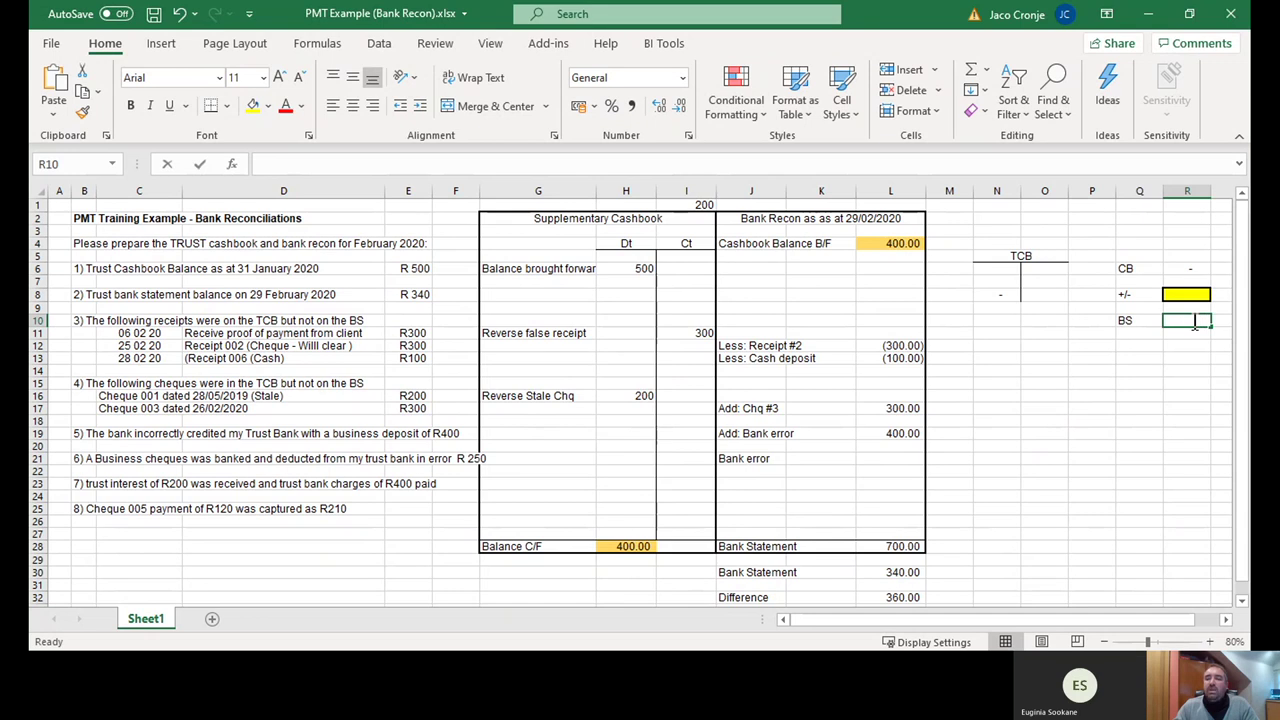
{"action": "type", "text": "="}
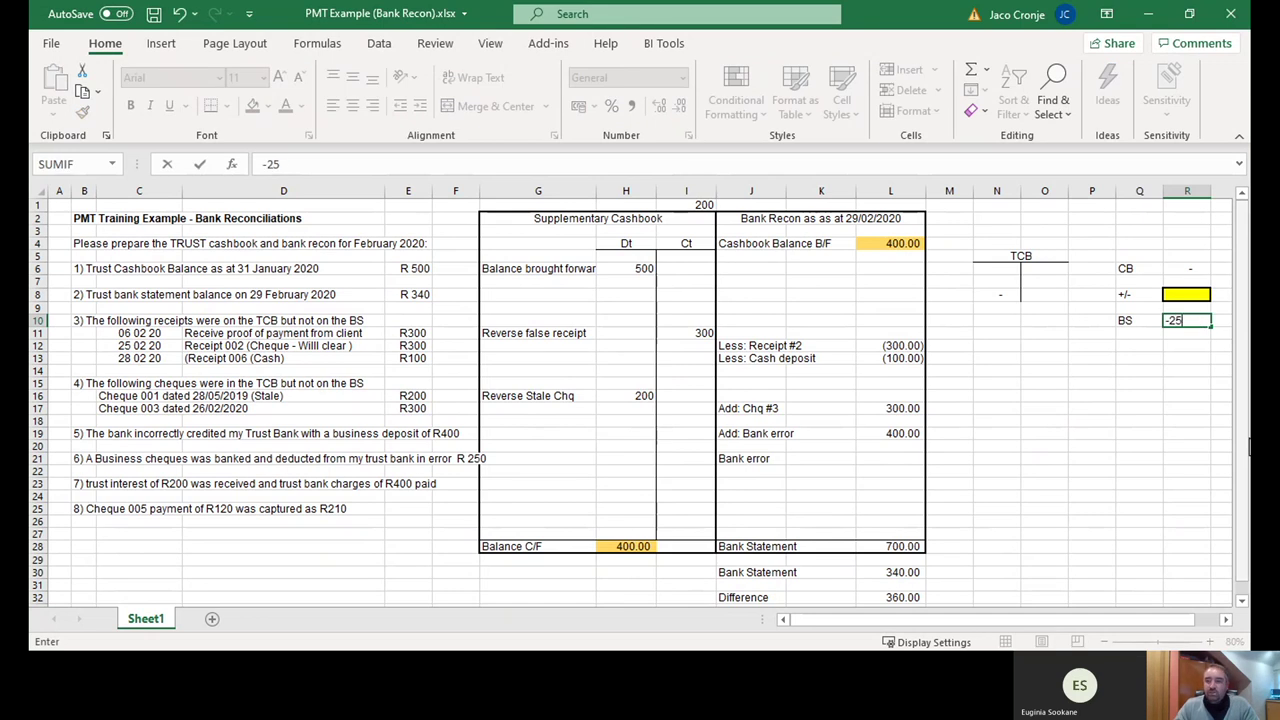
{"action": "key", "text": "Return"}
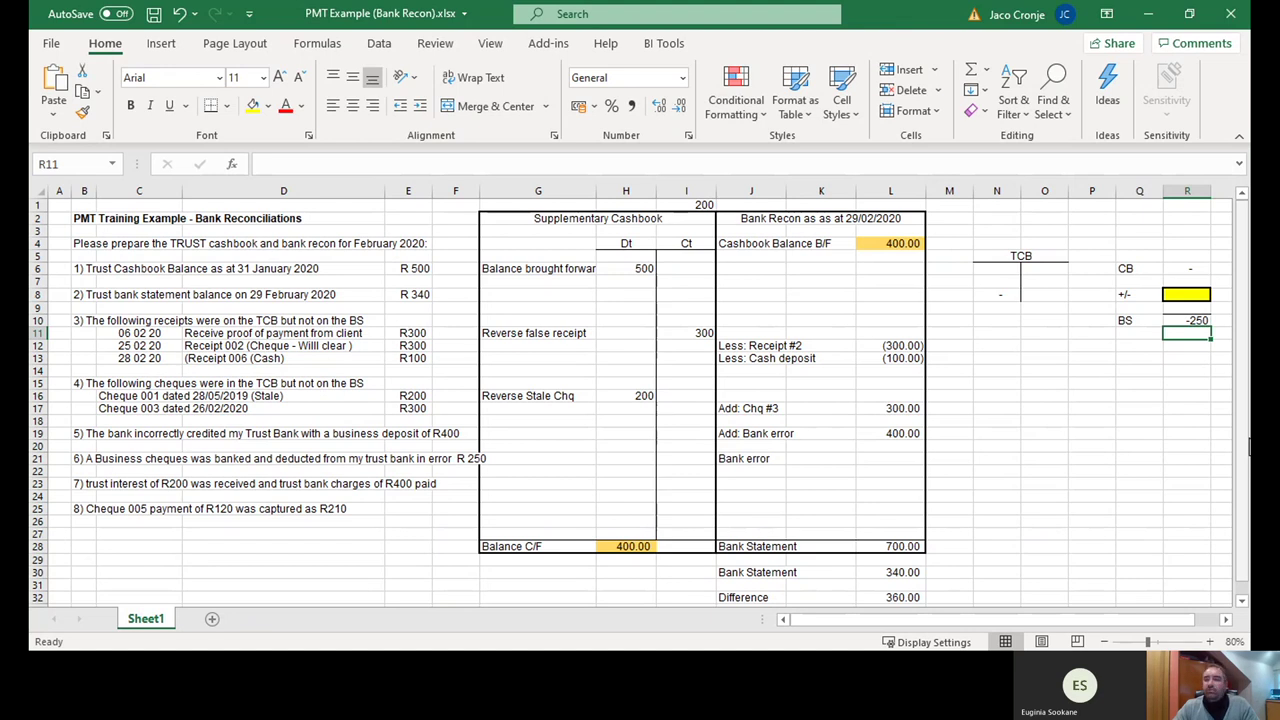
- Compare the CB and BS amounts for item 6 and enter -250 as the +/- adjustment in R8
{"action": "left_click", "coordinate": [1195, 268]}
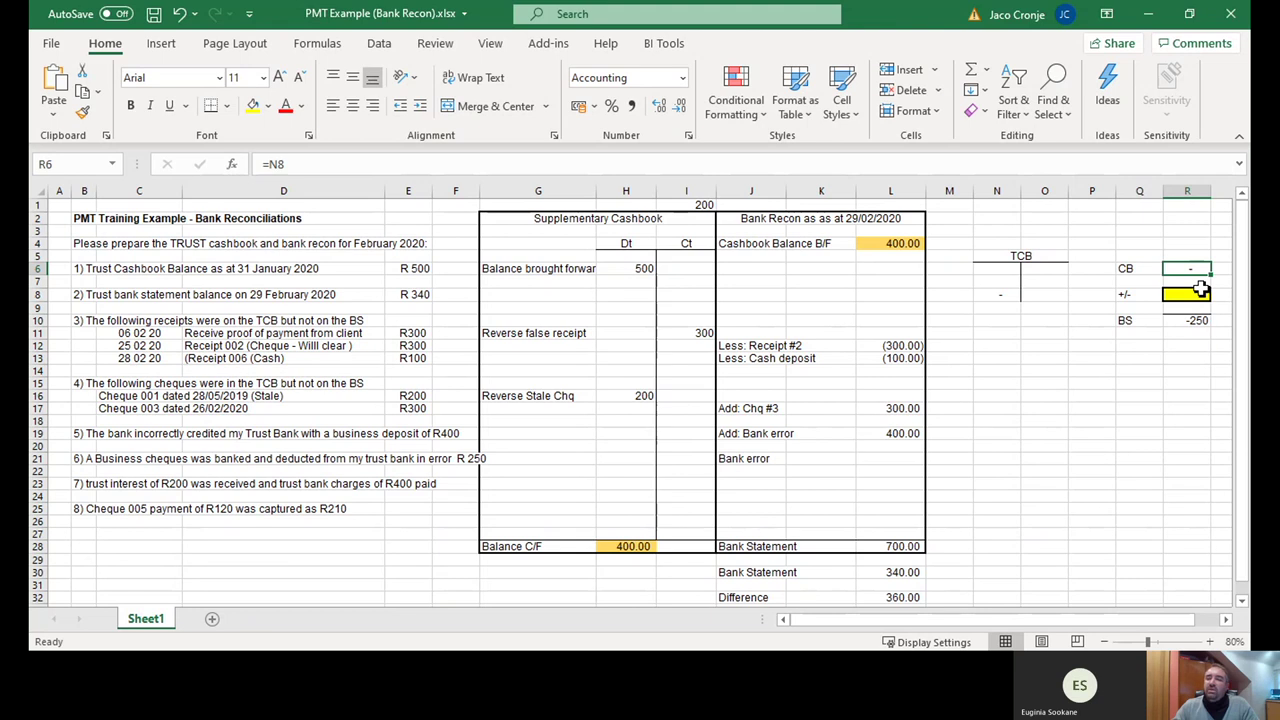
{"action": "left_click", "coordinate": [1192, 322]}
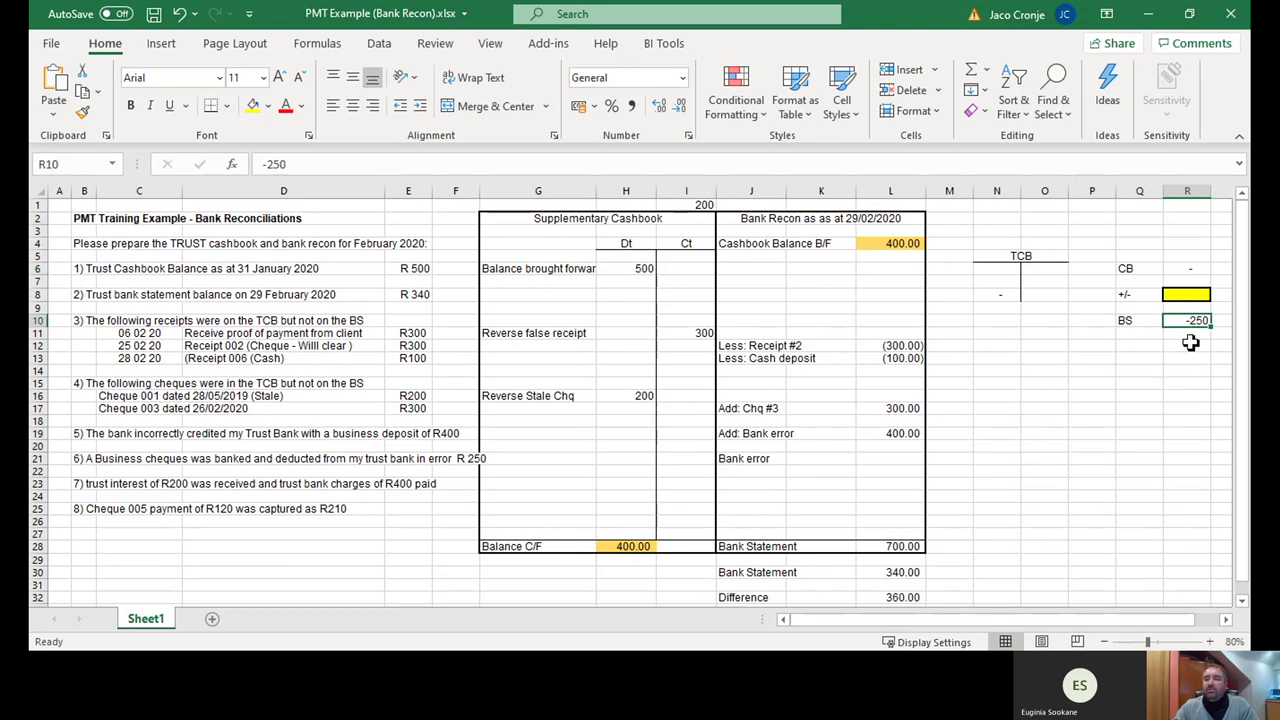
{"action": "left_click", "coordinate": [1198, 294]}
{"action": "type", "text": "="}
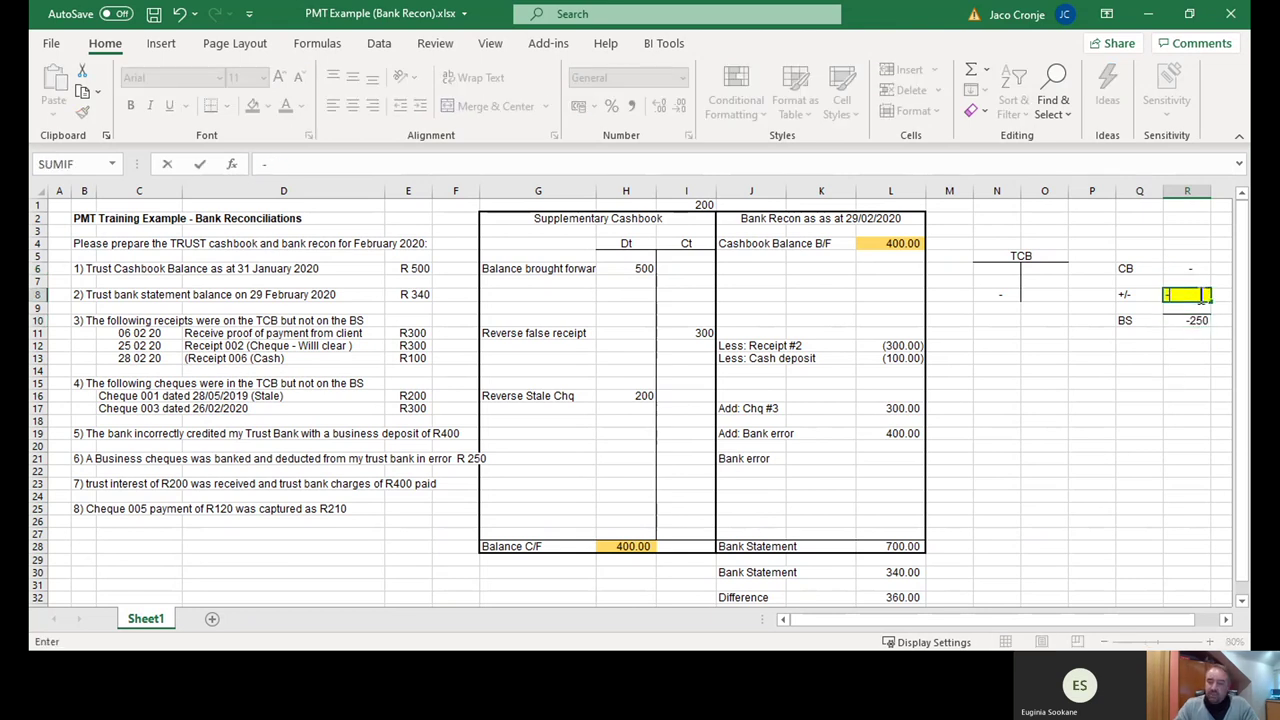
{"action": "type", "text": "25"}
{"action": "key", "text": "Return"}
{"action": "left_click", "coordinate": [1198, 294]}
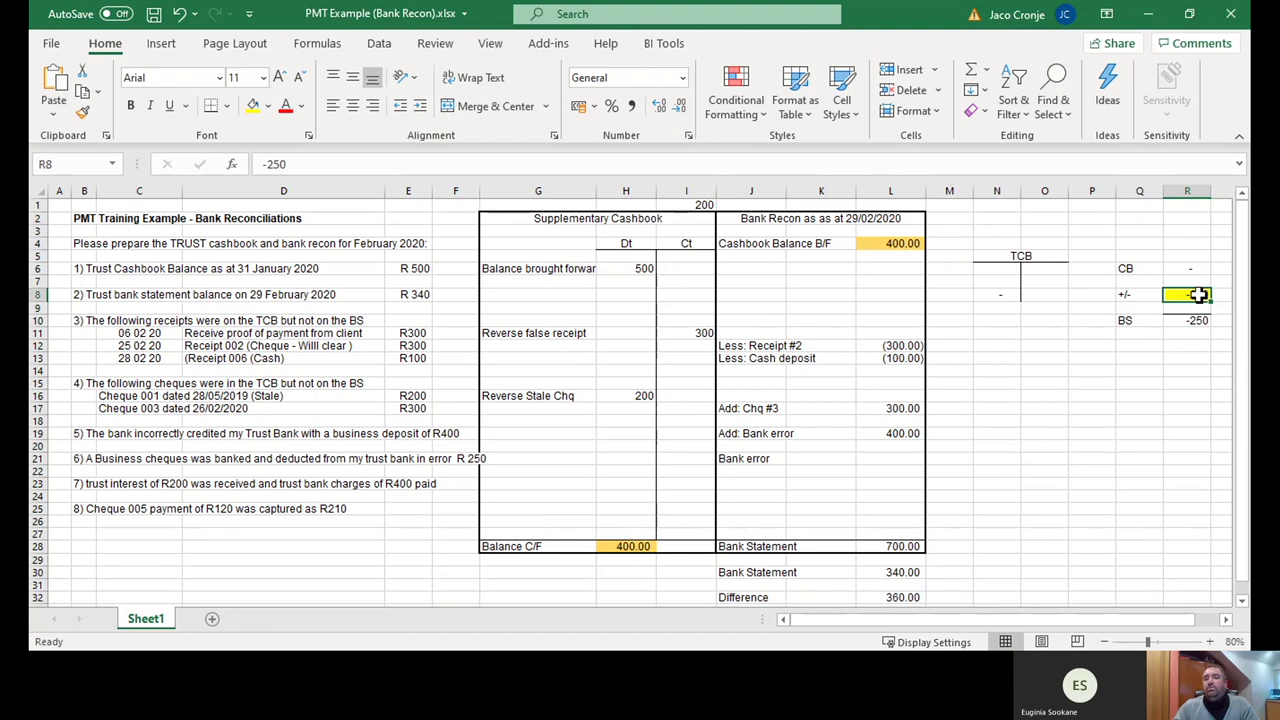
- Change the row 21 label in the bank recon to "Less: Bank error" and enter -250 in column L
{"action": "left_click", "coordinate": [80, 458]}
{"action": "left_click", "coordinate": [750, 458]}
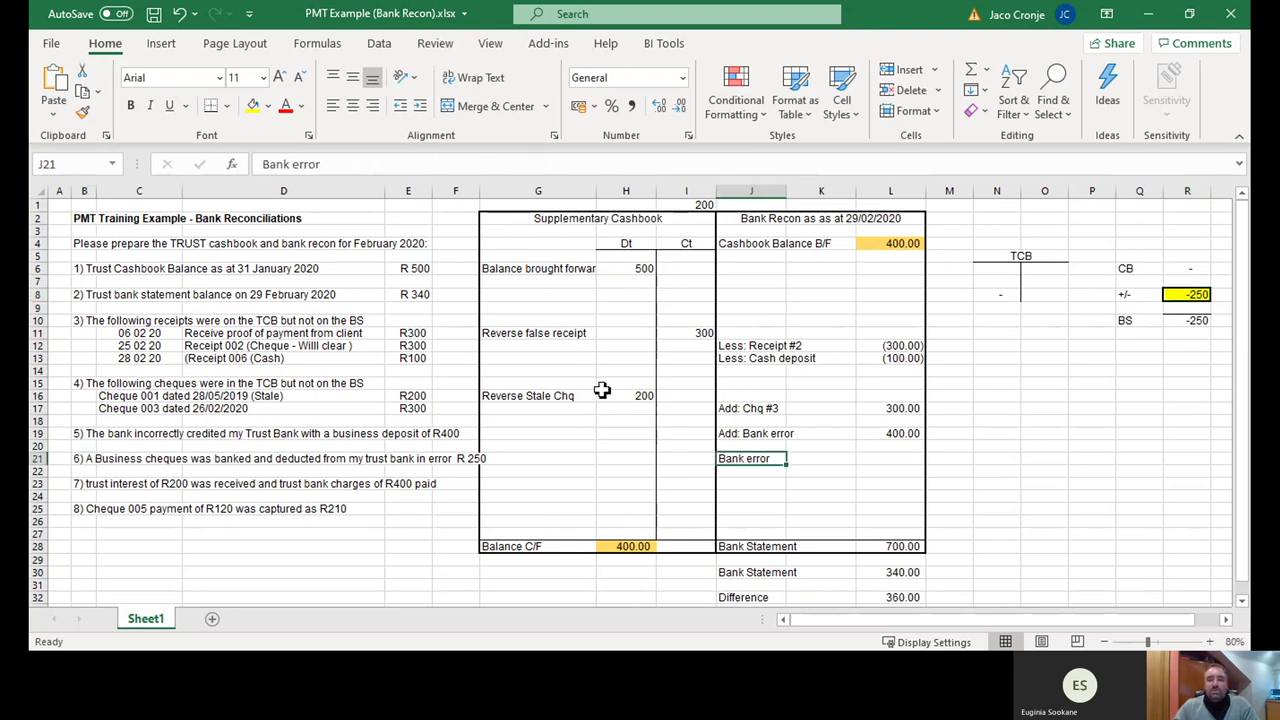
{"action": "left_click", "coordinate": [265, 166]}
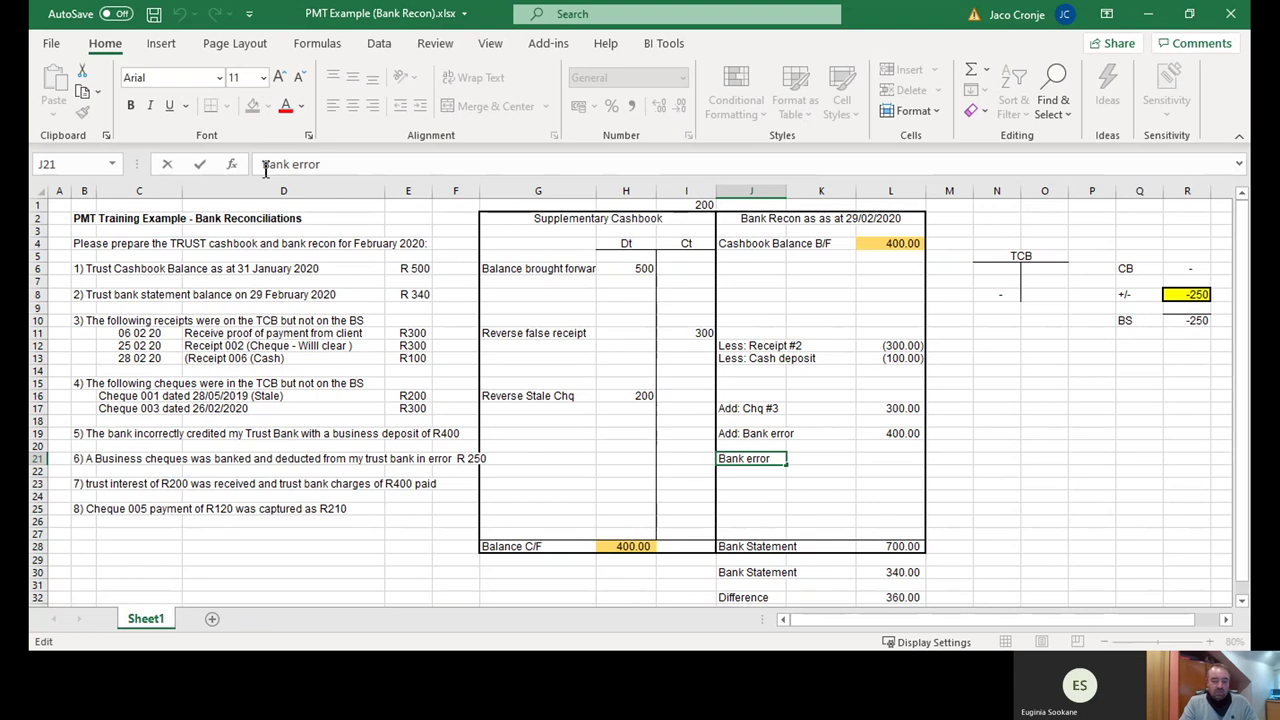
{"action": "type", "text": "Less:"}
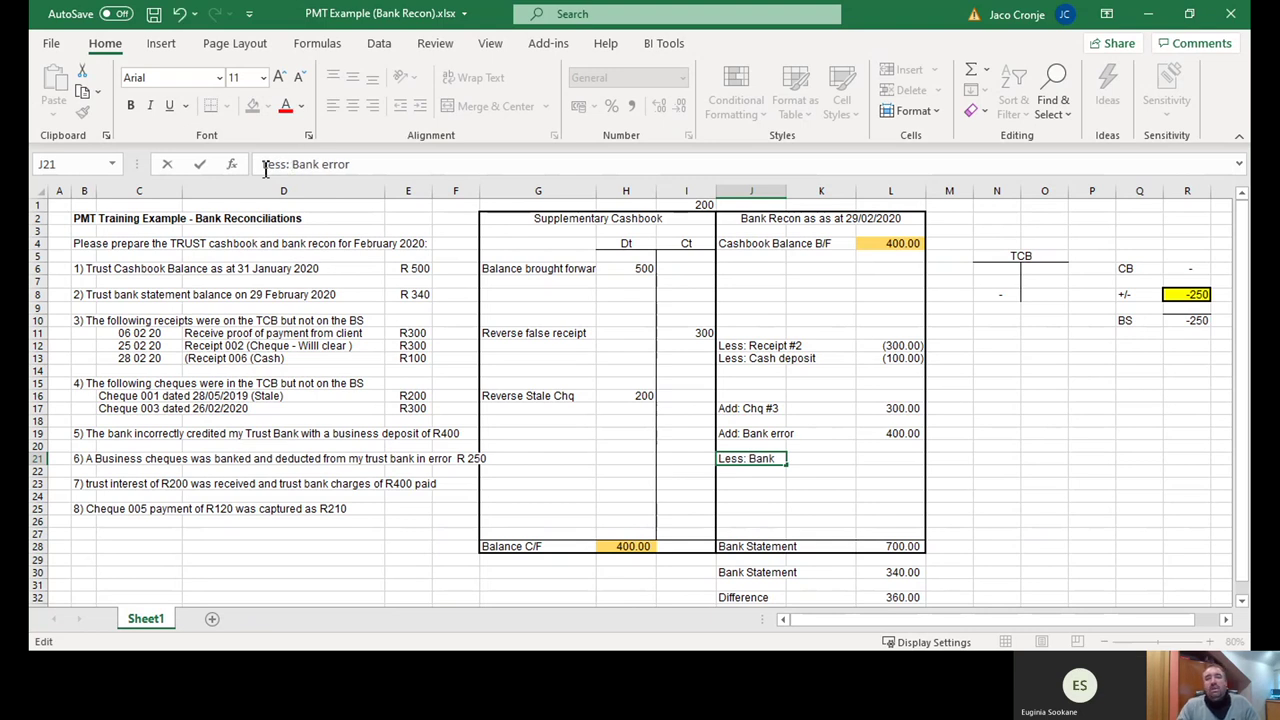
{"action": "key", "text": "Tab"}
{"action": "key", "text": "Tab"}
{"action": "type", "text": "-"}
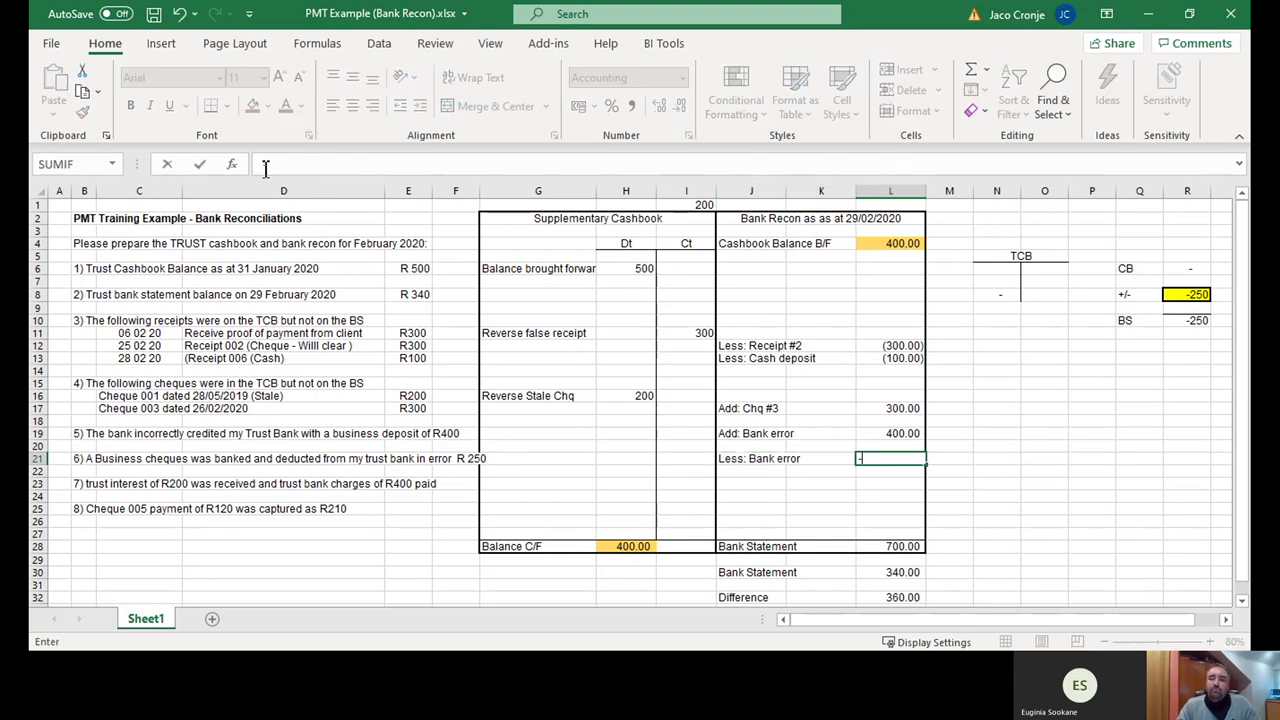
{"action": "key", "text": "Return"}
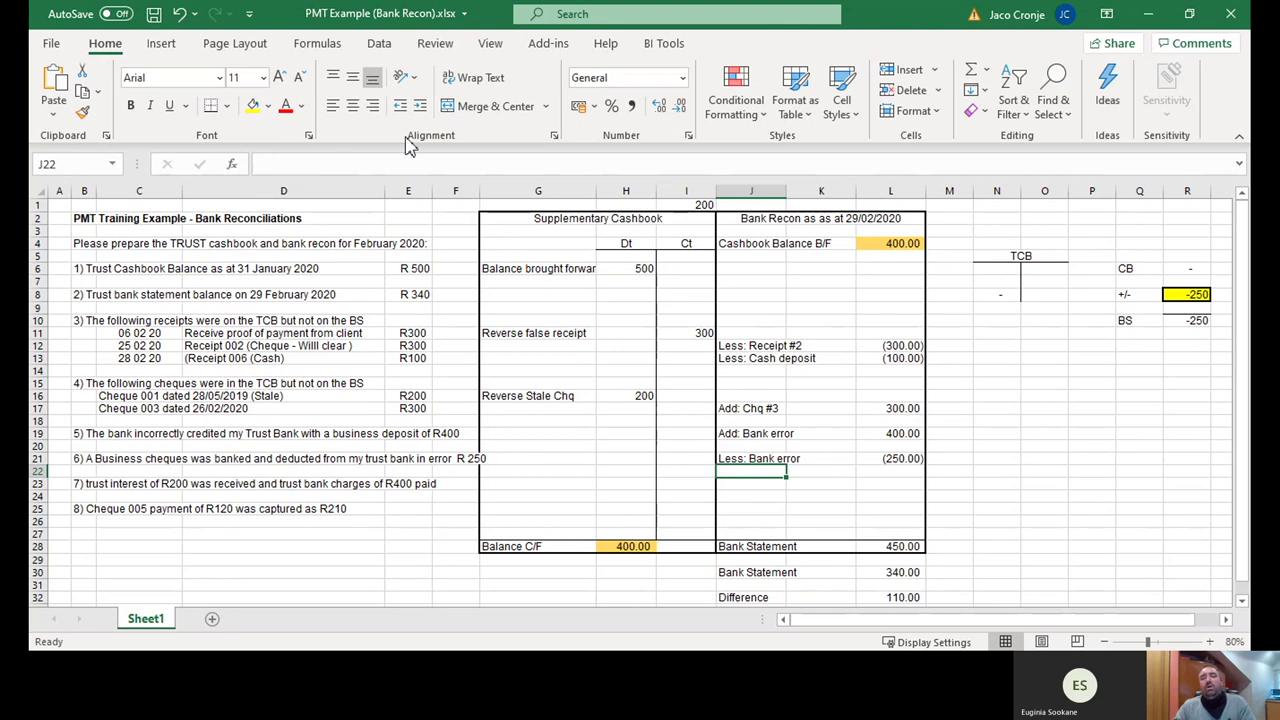
- Review the two bank error lines in the recon against items 5 and 6 and the TCB and CB/BS workings
{"action": "scroll", "coordinate": [652, 365], "scroll_direction": "down", "scroll_amount": 2}
{"action": "scroll", "coordinate": [652, 365], "scroll_direction": "up", "scroll_amount": 1}
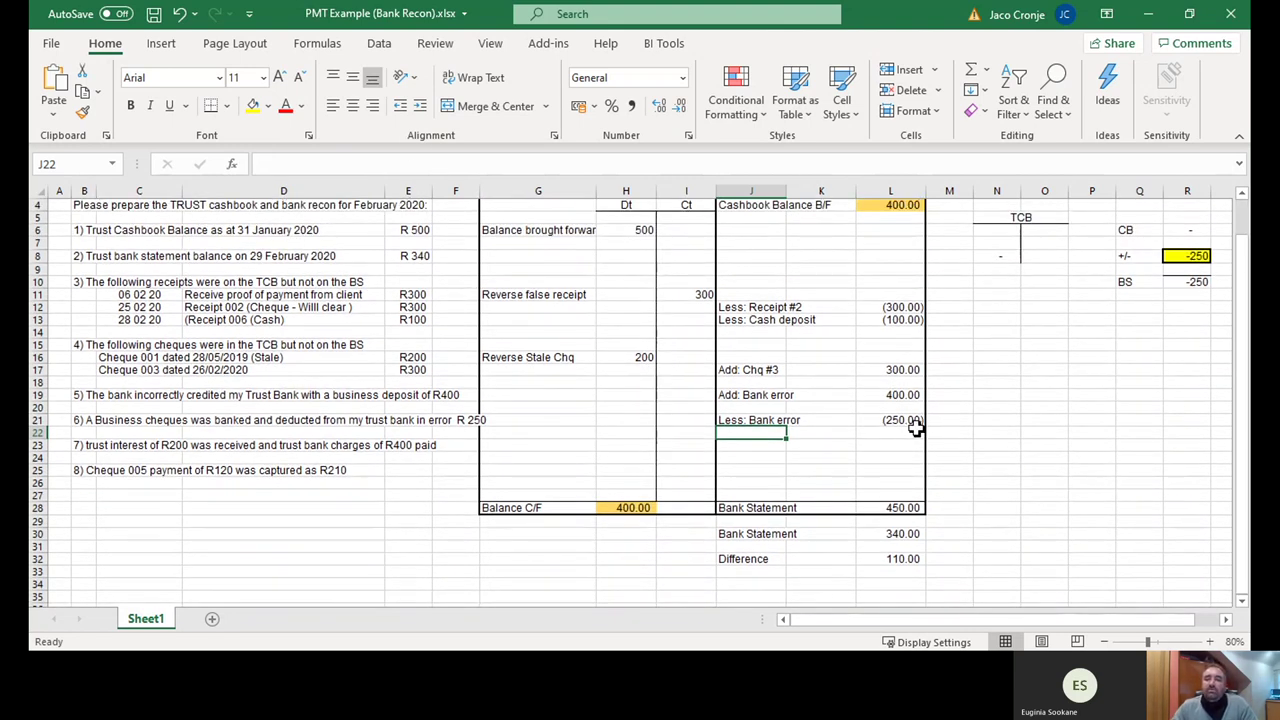
{"action": "left_click", "coordinate": [912, 423]}
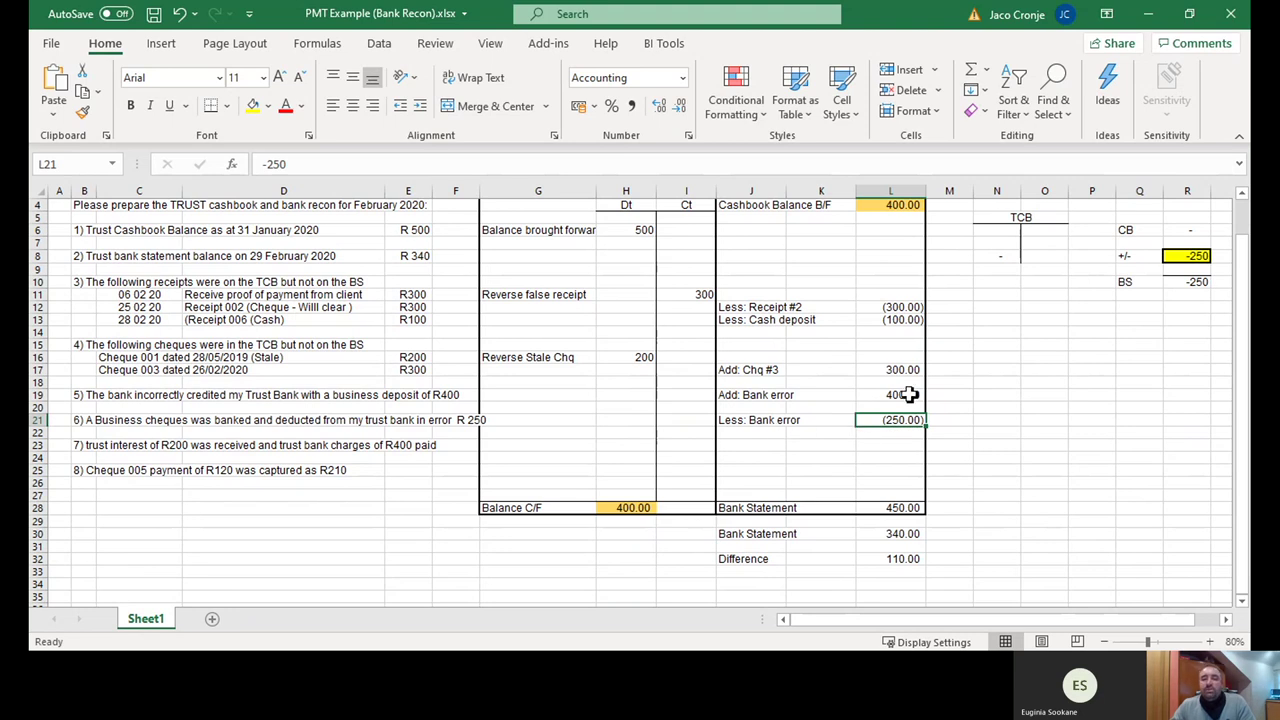
{"action": "left_click_drag", "start_coordinate": [735, 399], "coordinate": [903, 418]}
{"action": "left_click", "coordinate": [854, 404]}
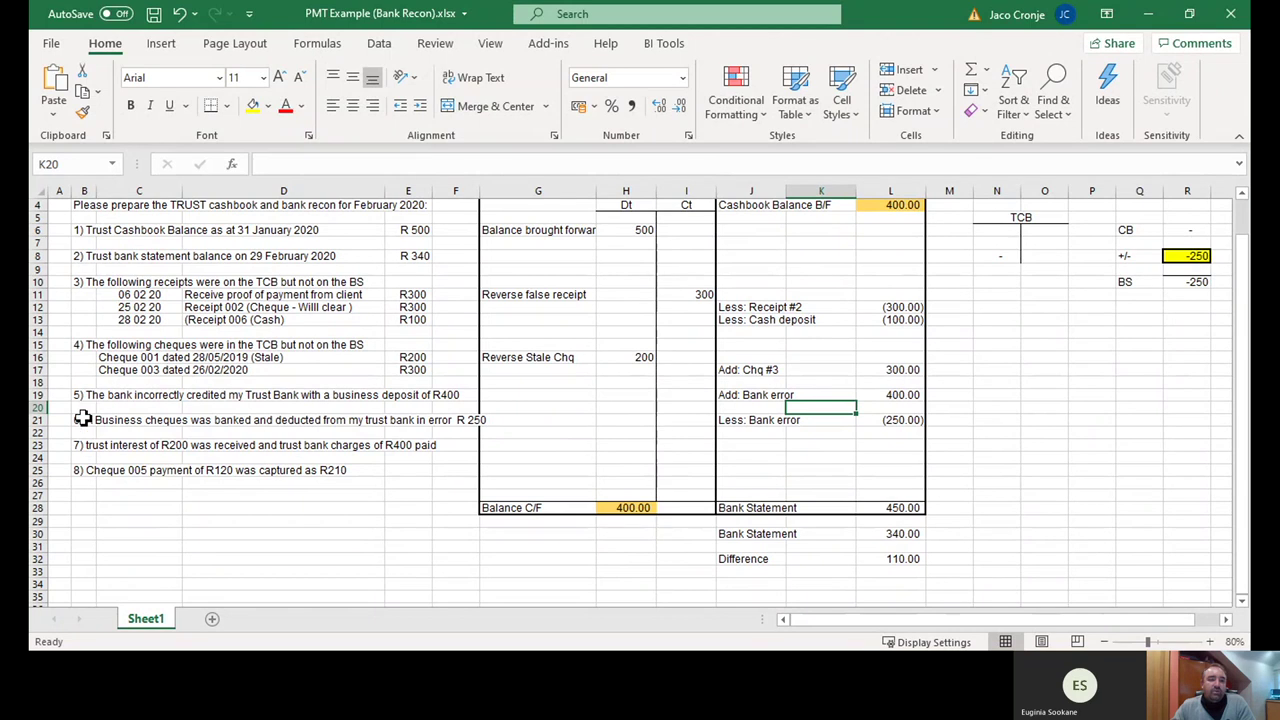
{"action": "left_click_drag", "start_coordinate": [83, 419], "coordinate": [83, 392]}
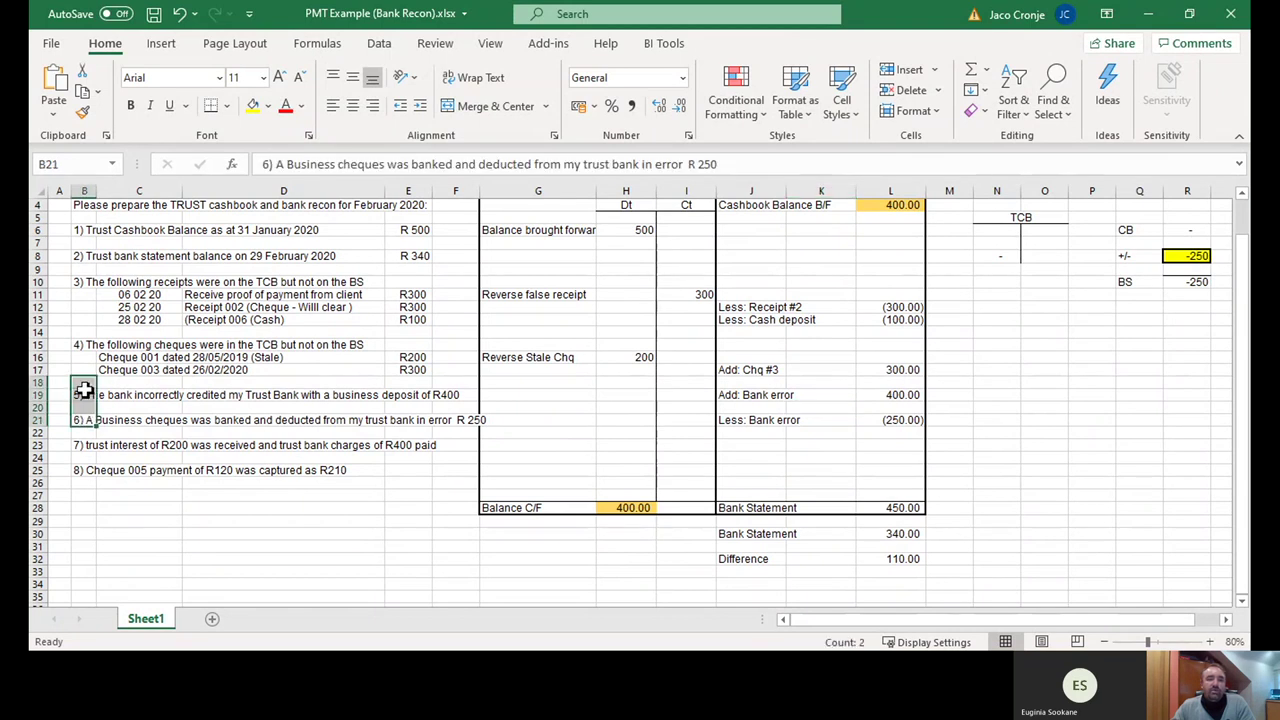
{"action": "left_click_drag", "start_coordinate": [997, 220], "coordinate": [1182, 285]}
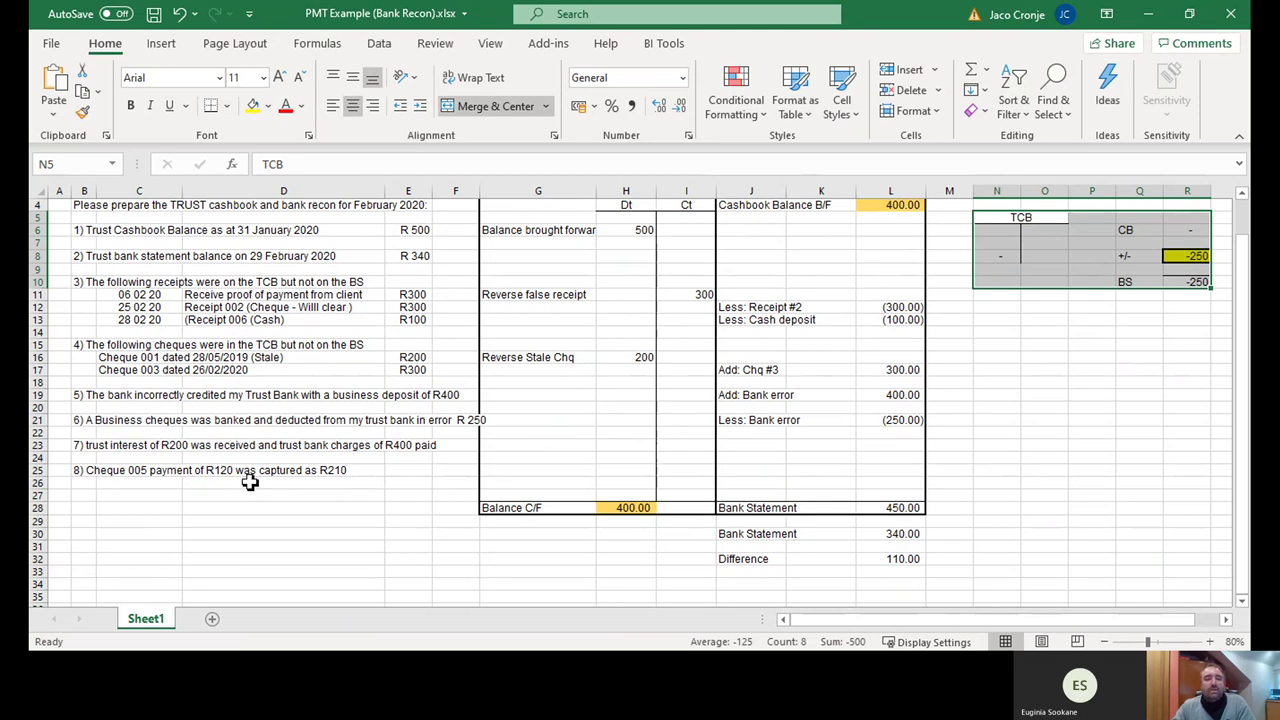
- Examine item 7 on trust interest and bank charges and the row 23 cells in the supplementary cashbook and bank recon
{"action": "left_click", "coordinate": [84, 447]}
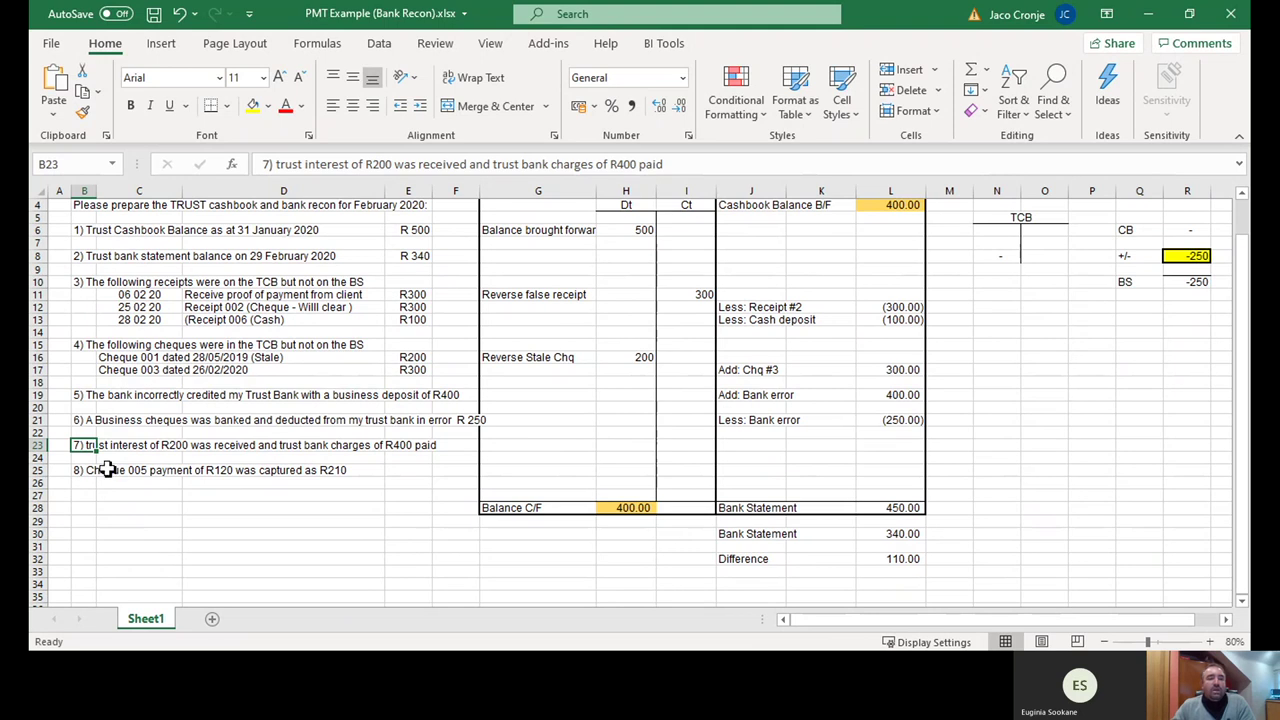
{"action": "left_click", "coordinate": [61, 447]}
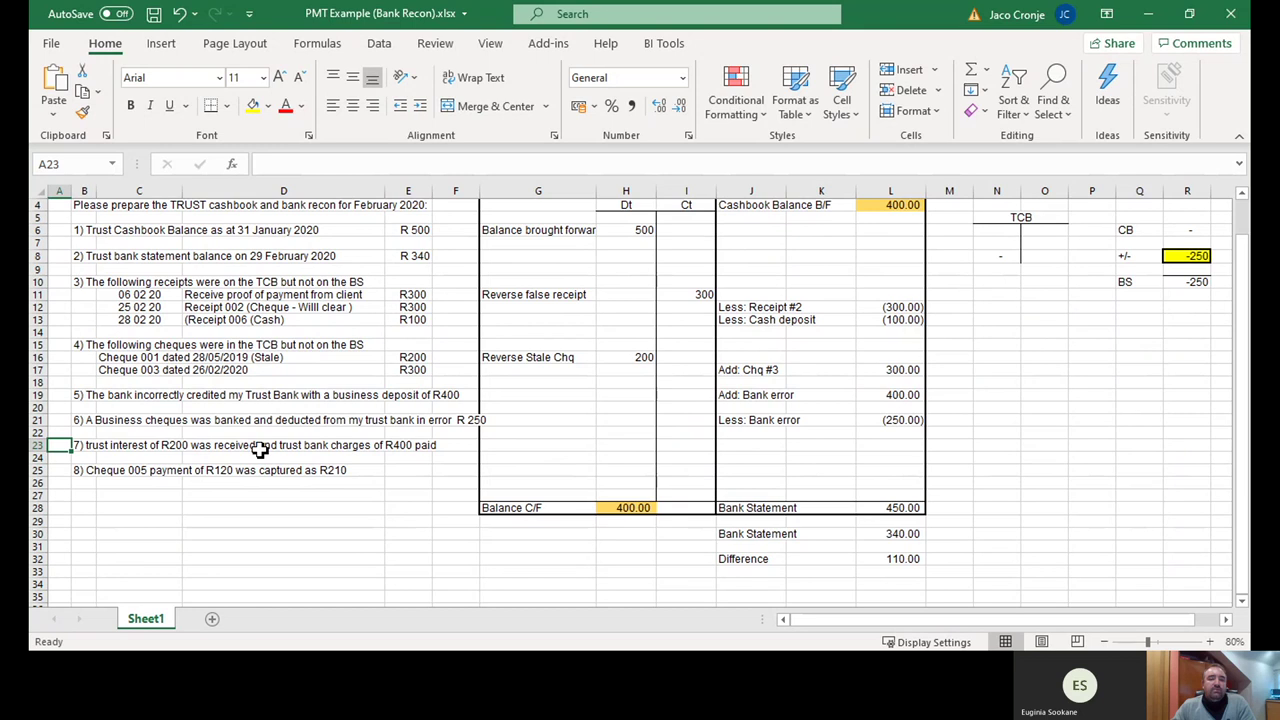
{"action": "scroll", "coordinate": [362, 452], "scroll_direction": "up", "scroll_amount": 1}
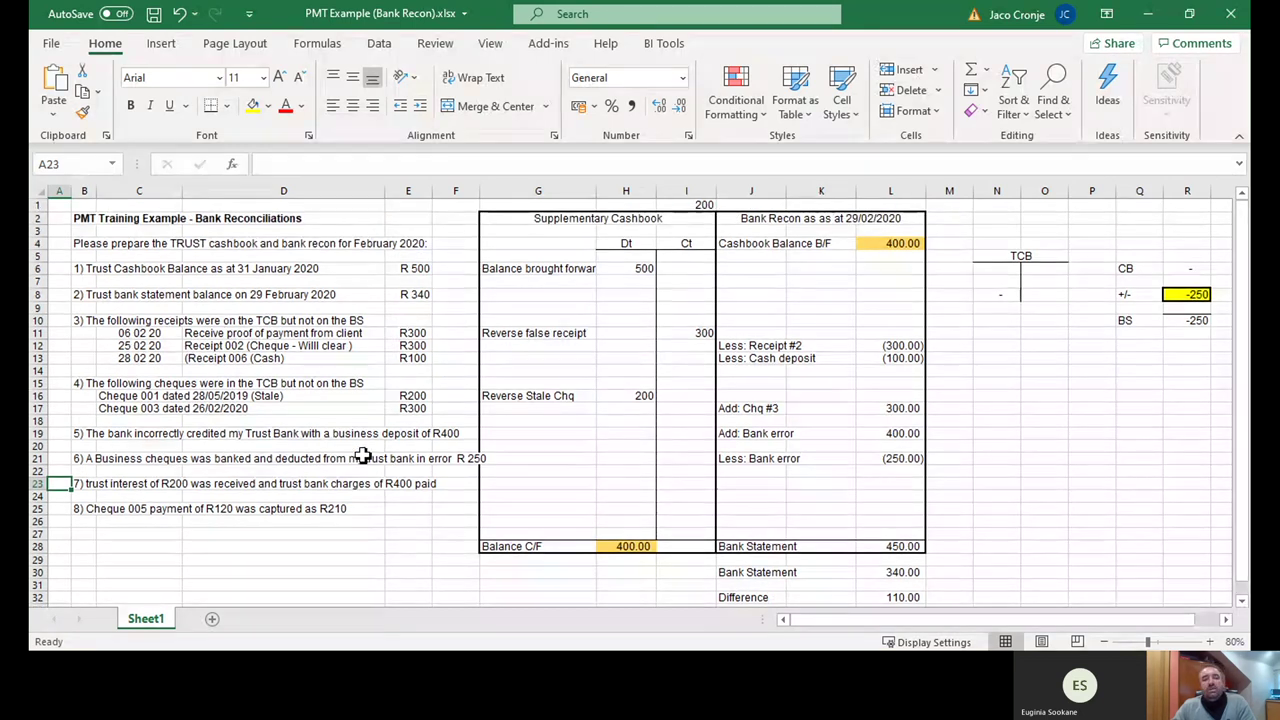
{"action": "left_click", "coordinate": [626, 484]}
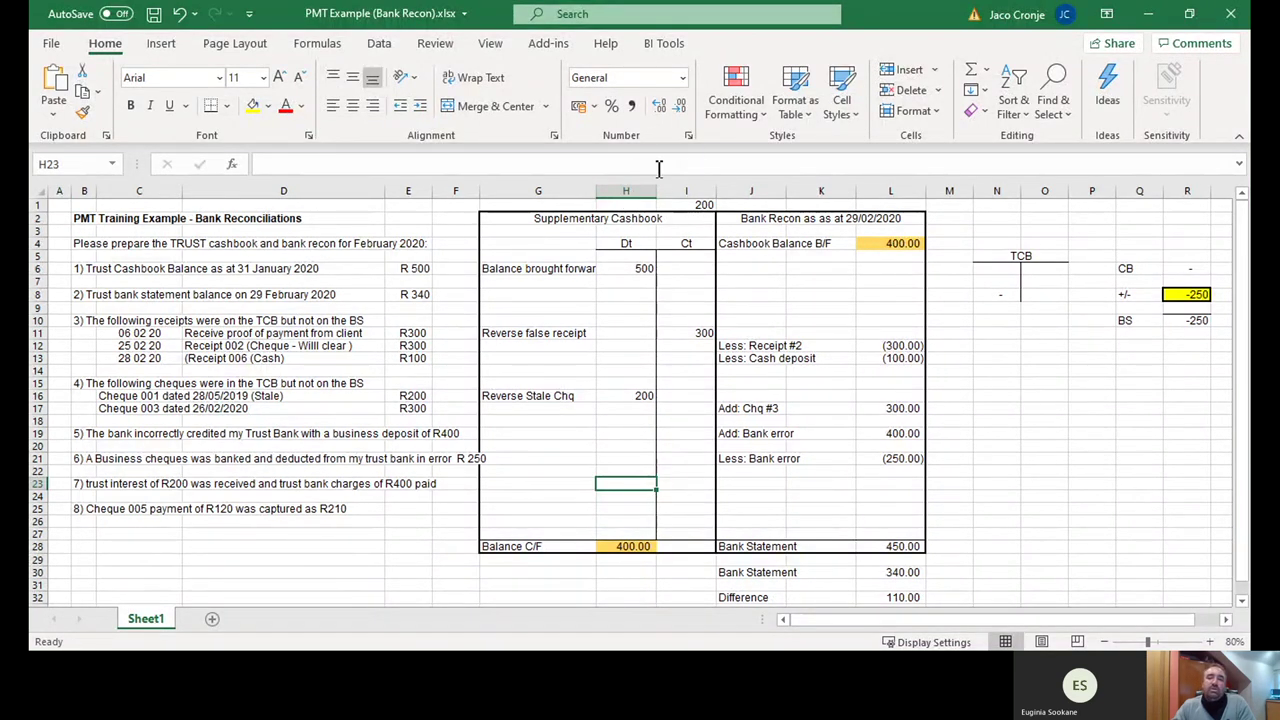
{"action": "left_click", "coordinate": [894, 489]}
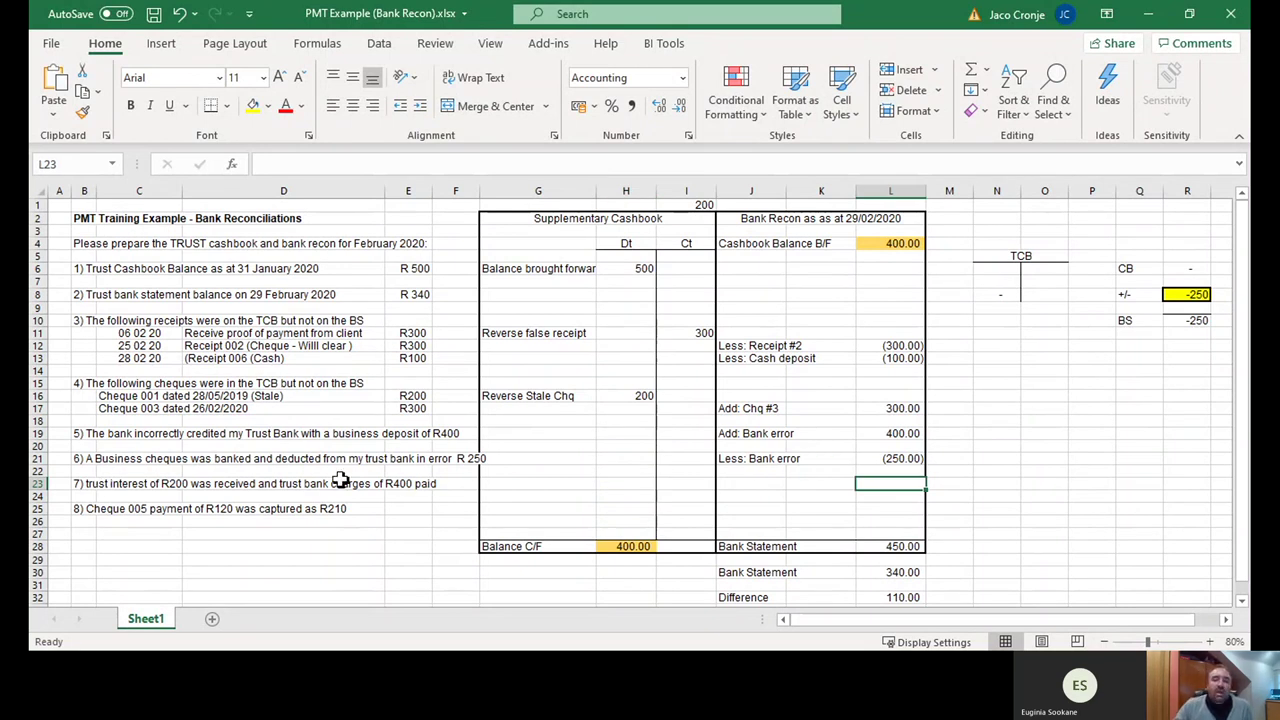
{"action": "left_click_drag", "start_coordinate": [758, 486], "coordinate": [888, 483]}
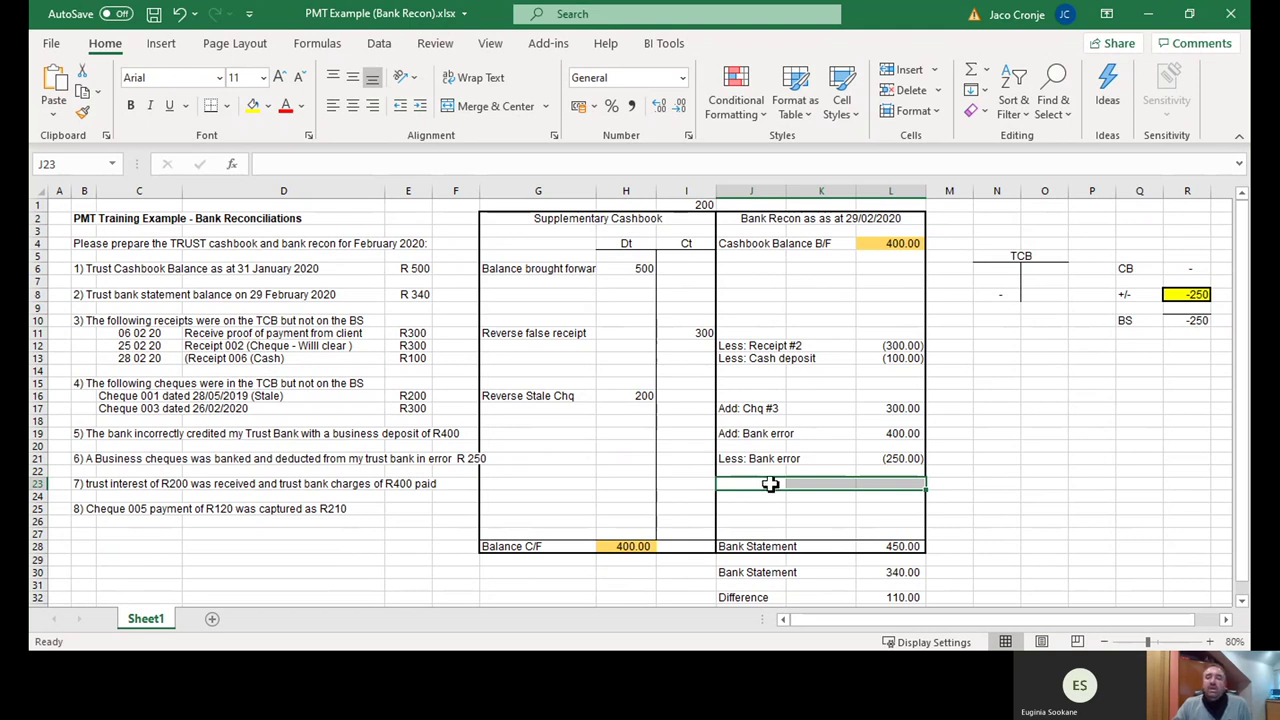
{"action": "left_click_drag", "start_coordinate": [745, 485], "coordinate": [903, 486]}
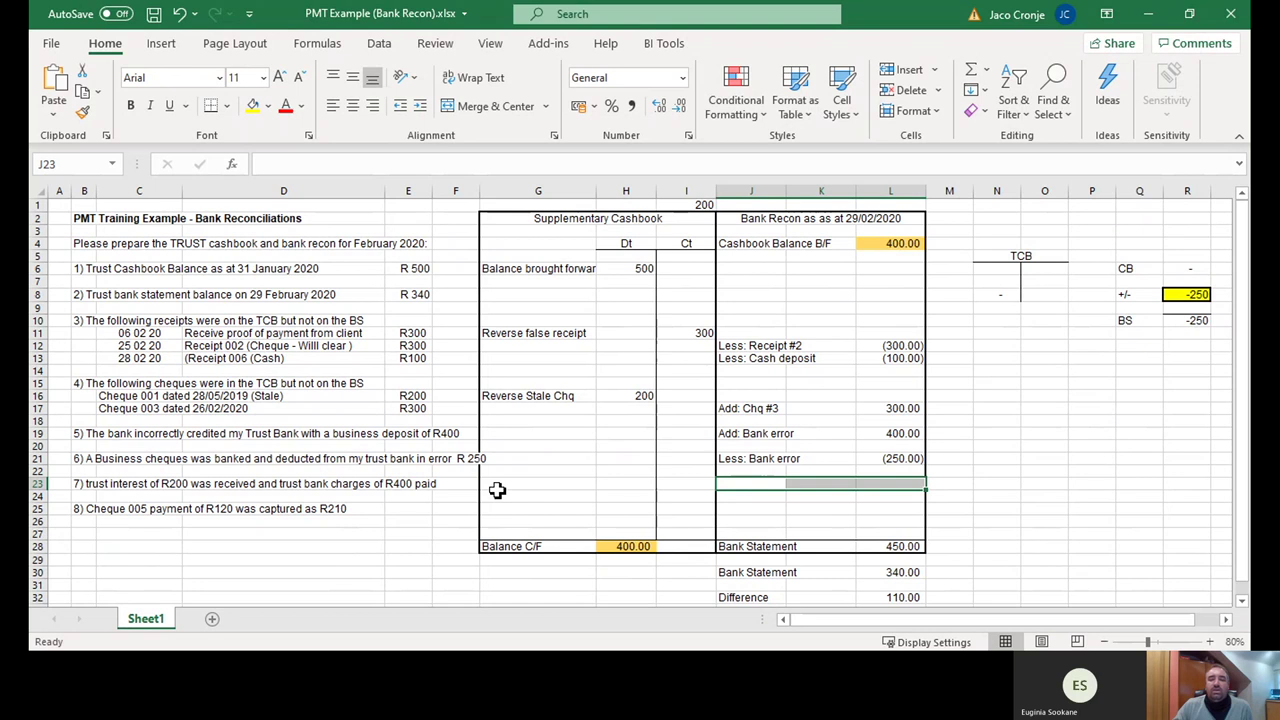
{"action": "left_click", "coordinate": [80, 485]}
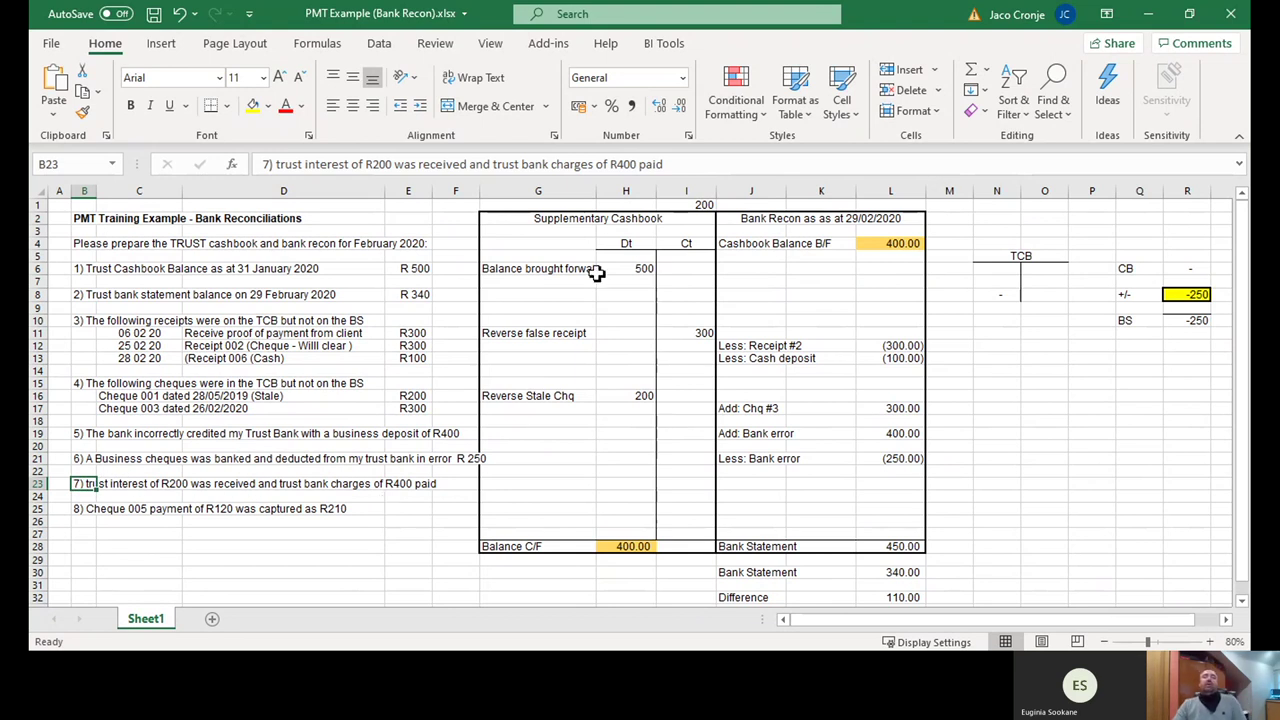
- Clear the stray 200 from cell I1 above the supplementary cashbook
{"action": "left_click", "coordinate": [695, 205]}
{"action": "key", "text": "Delete"}
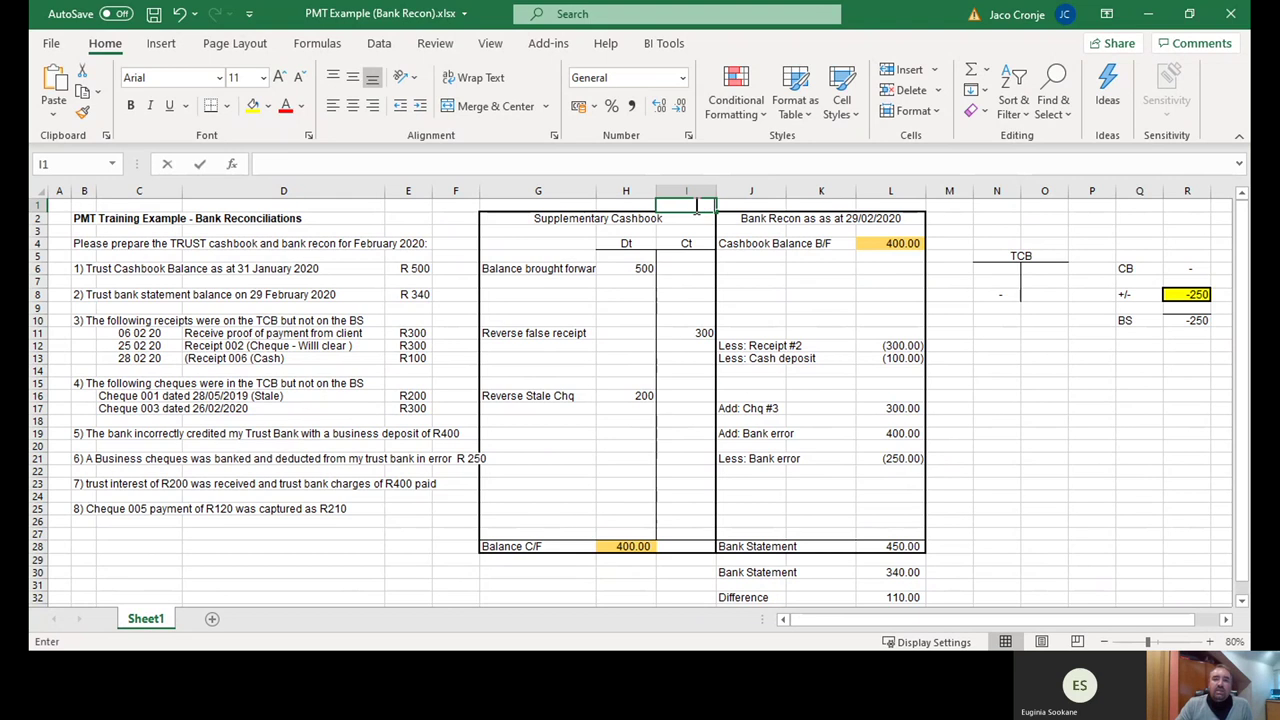
{"action": "key", "text": "Down"}
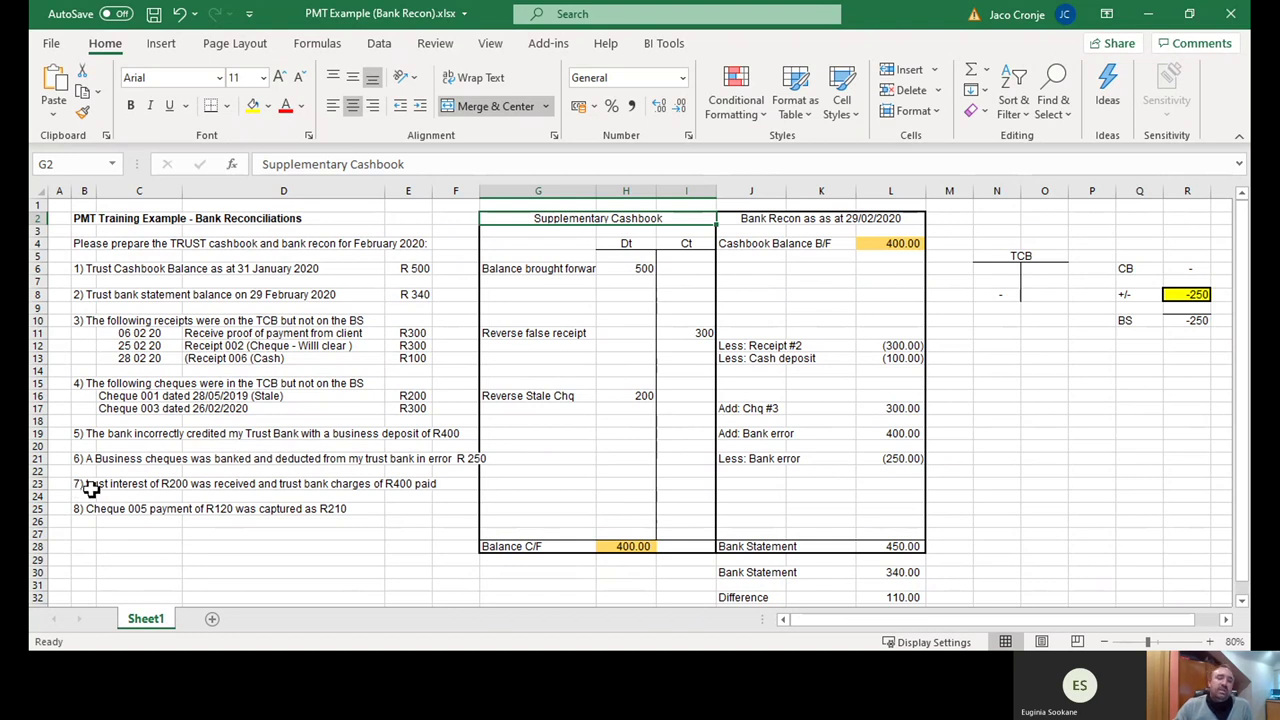
- Record item 7 in row 23 of the supplementary cashbook as "Trust interest / Bank Ch" with debit 200 and credit -400
{"action": "left_click_drag", "start_coordinate": [689, 206], "coordinate": [617, 206]}
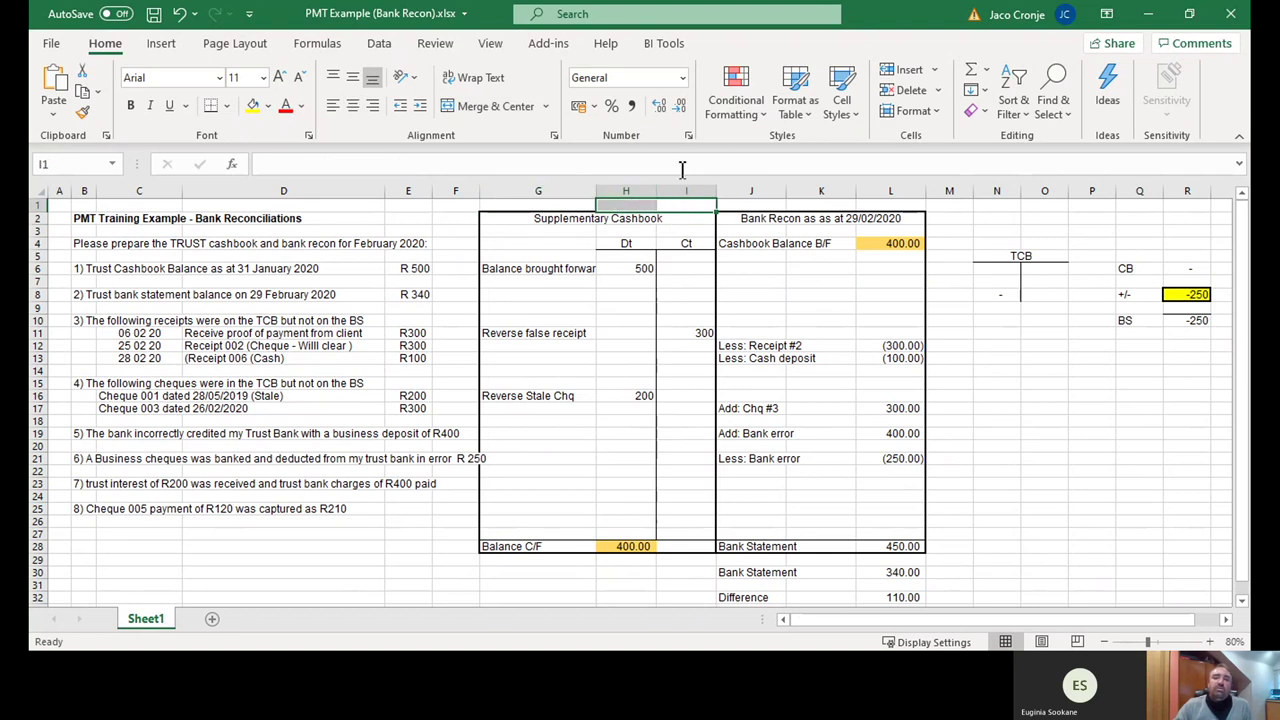
{"action": "left_click", "coordinate": [85, 484]}
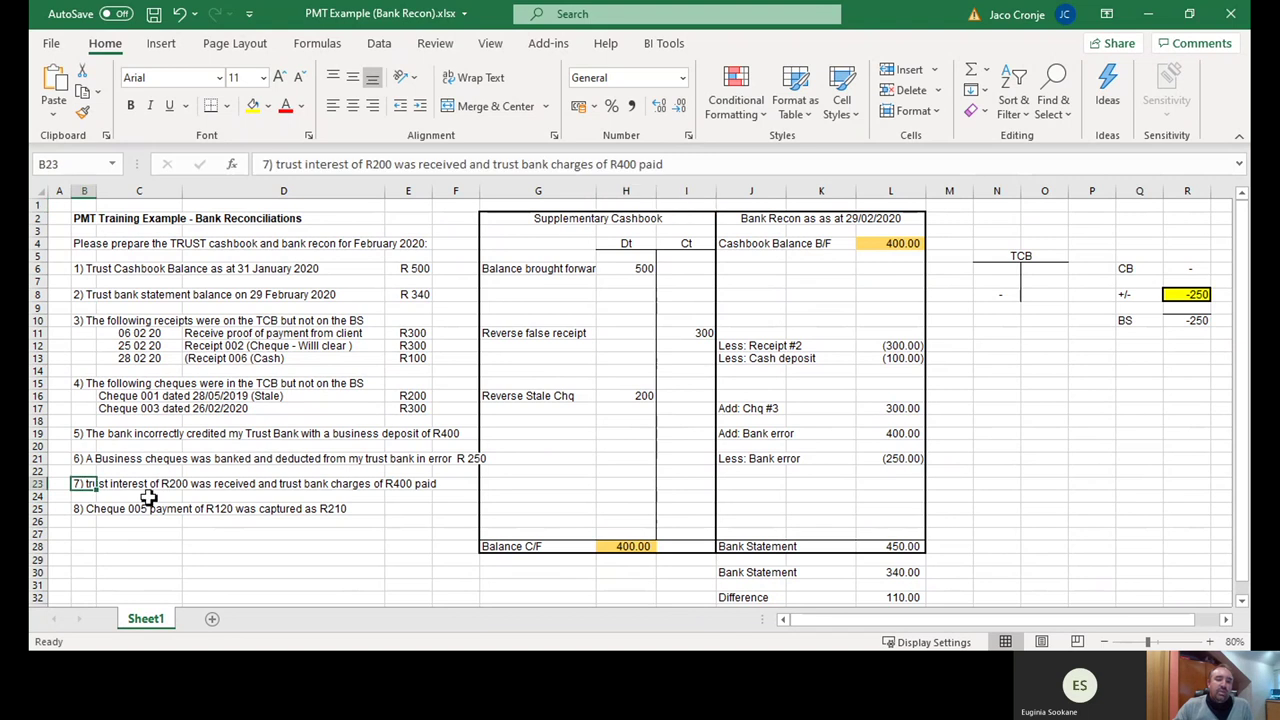
{"action": "left_click", "coordinate": [551, 486]}
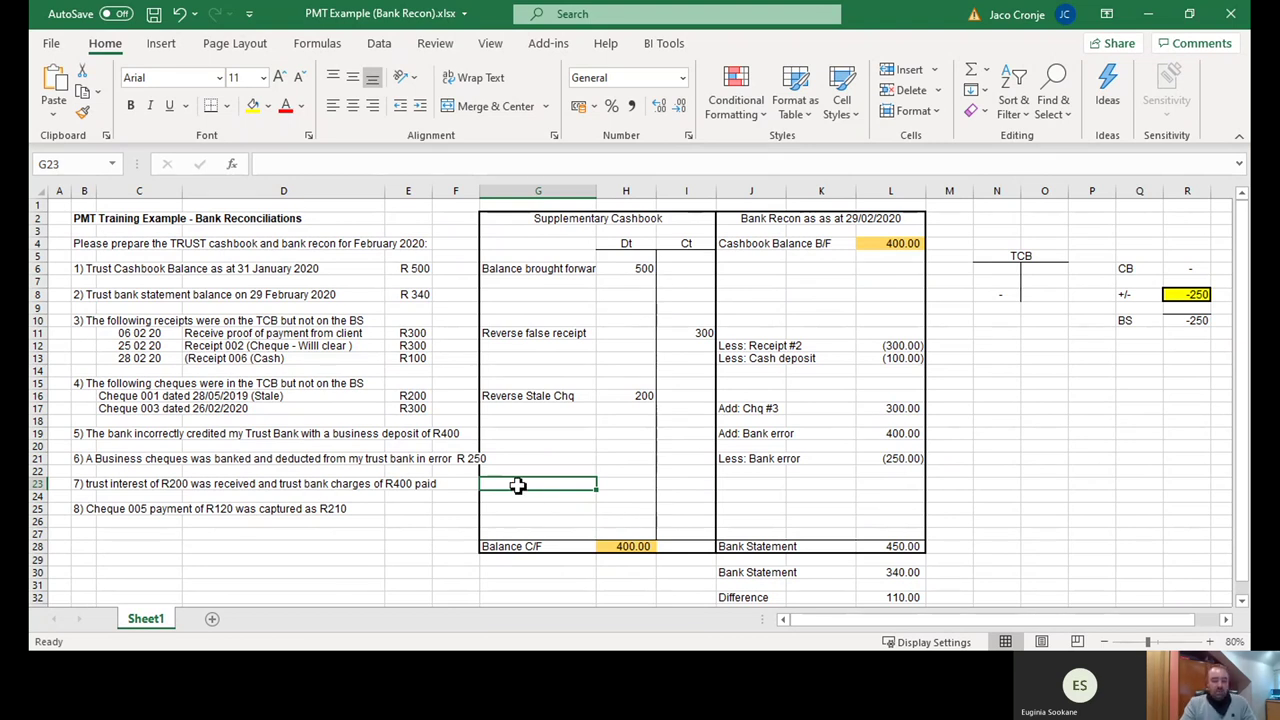
{"action": "type", "text": "T"}
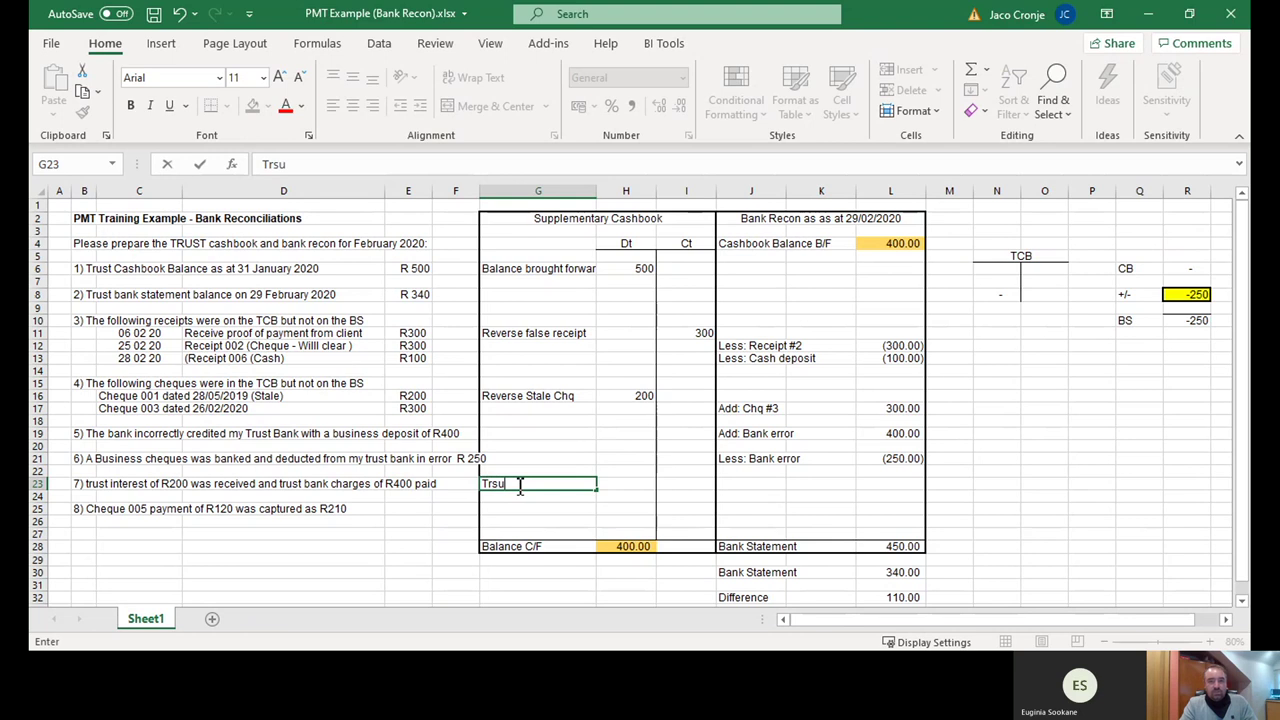
{"action": "type", "text": "rust interest / Bank Ch"}
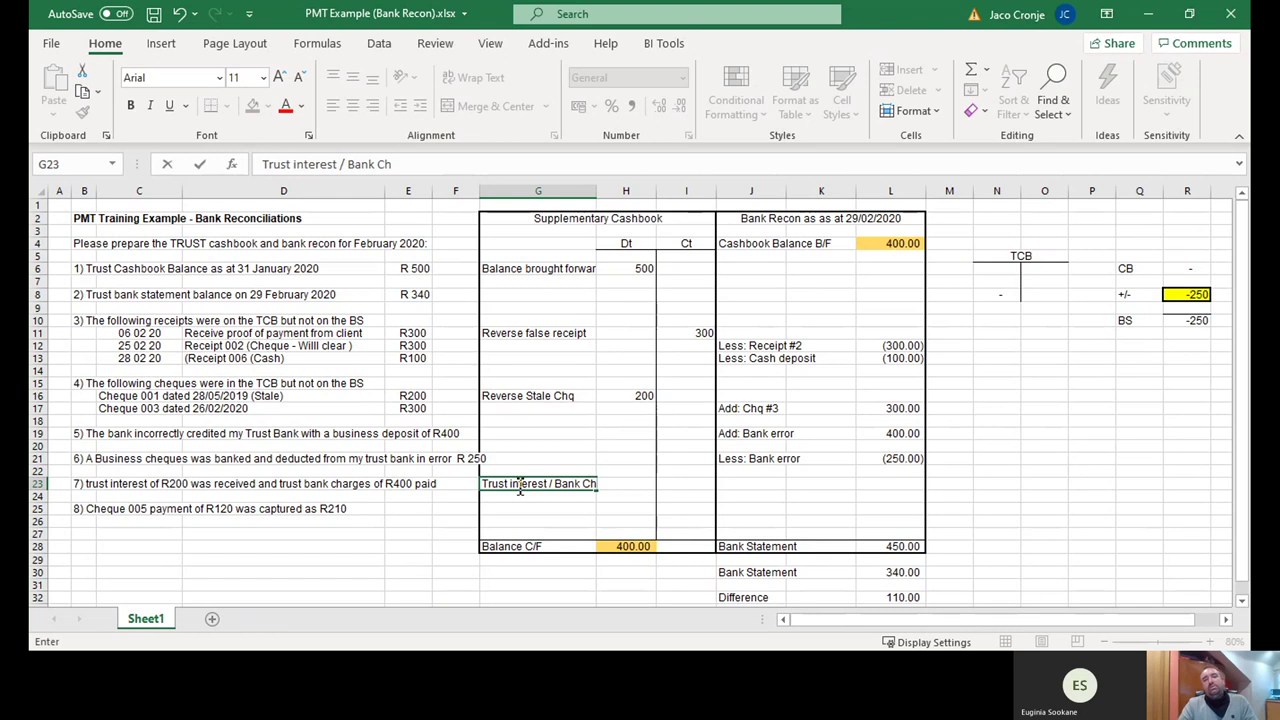
{"action": "key", "text": "Tab"}
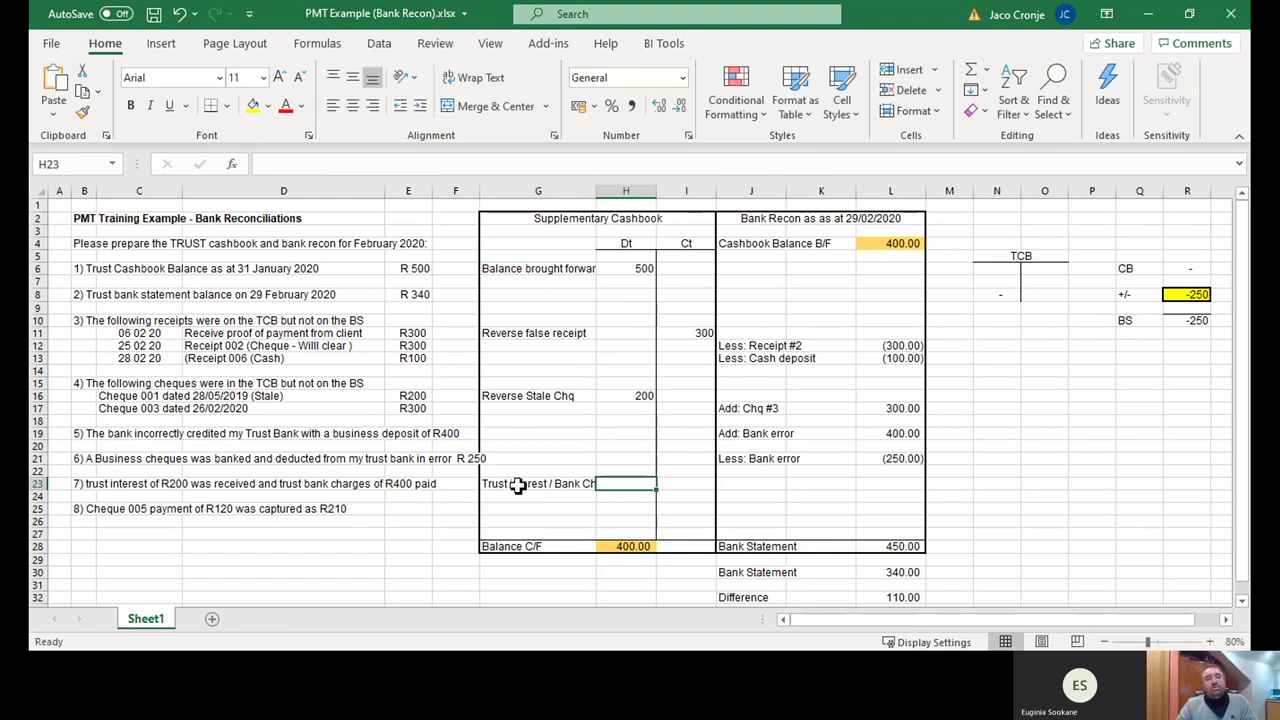
{"action": "type", "text": "200"}
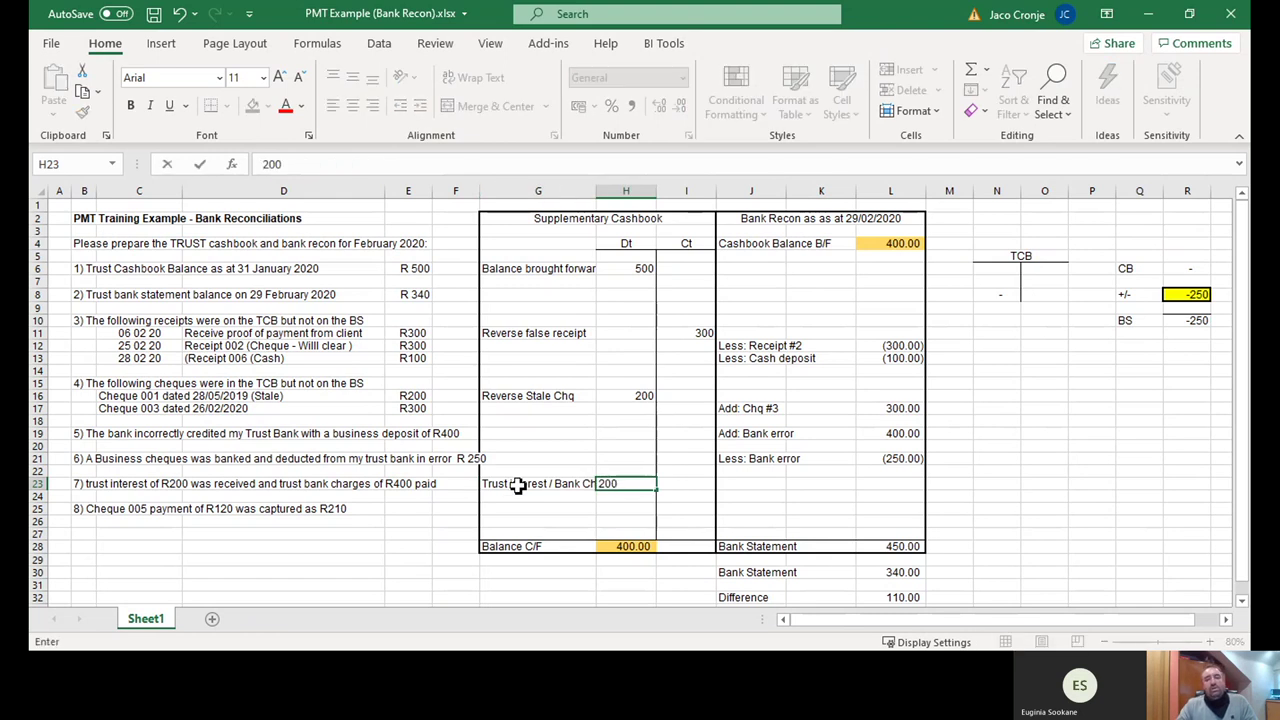
{"action": "key", "text": "Tab"}
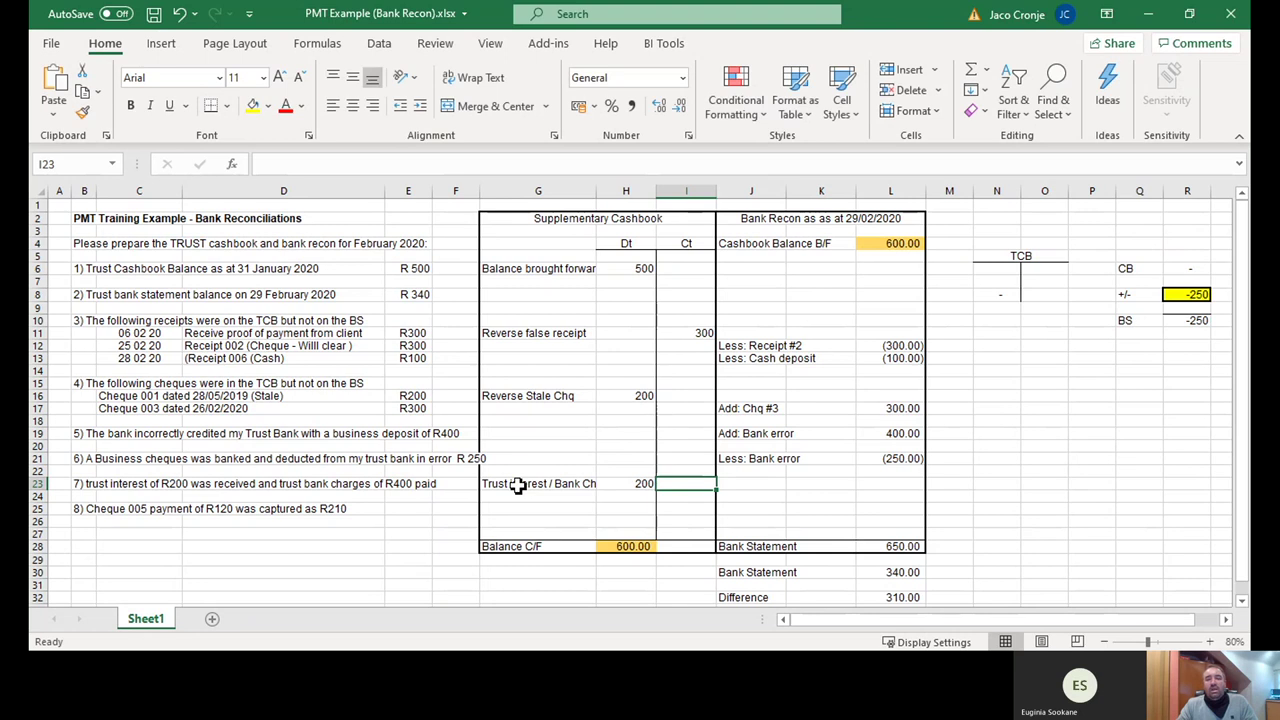
{"action": "type", "text": "-400"}
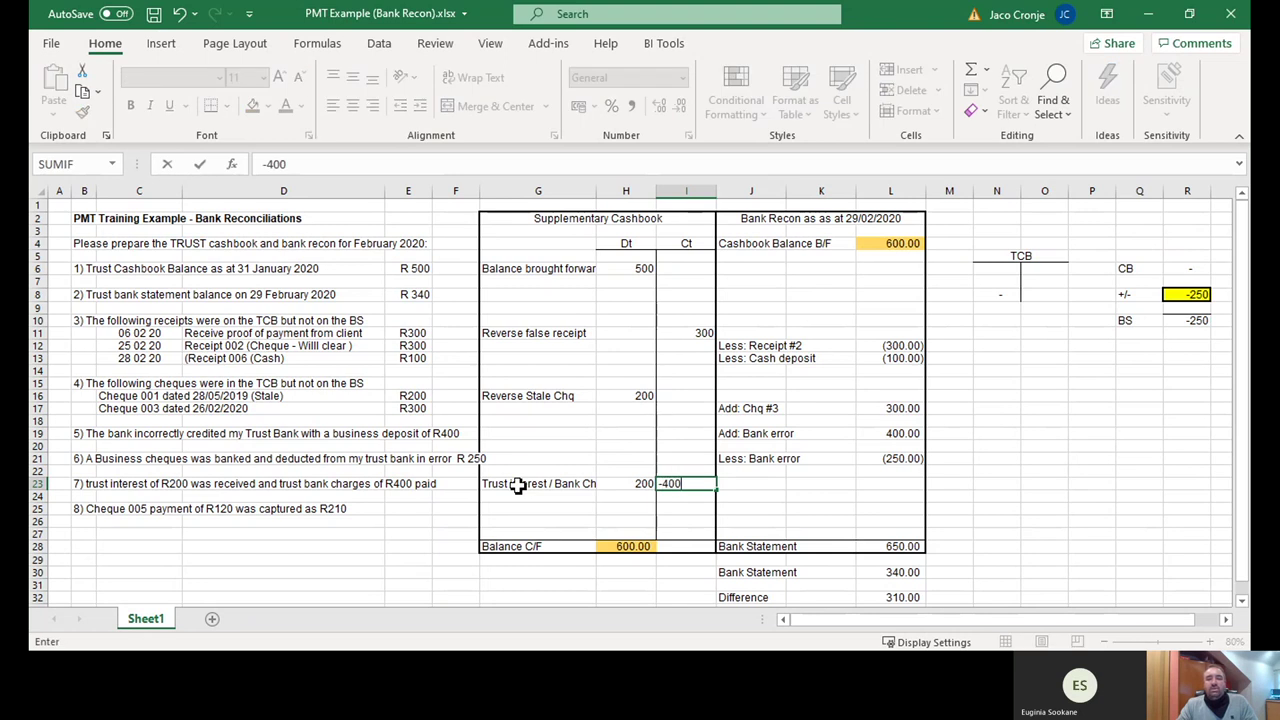
{"action": "key", "text": "Return"}
- Correct the bank charges credit in cell I23 to positive 400
{"action": "scroll", "coordinate": [680, 482], "scroll_direction": "down", "scroll_amount": 1}
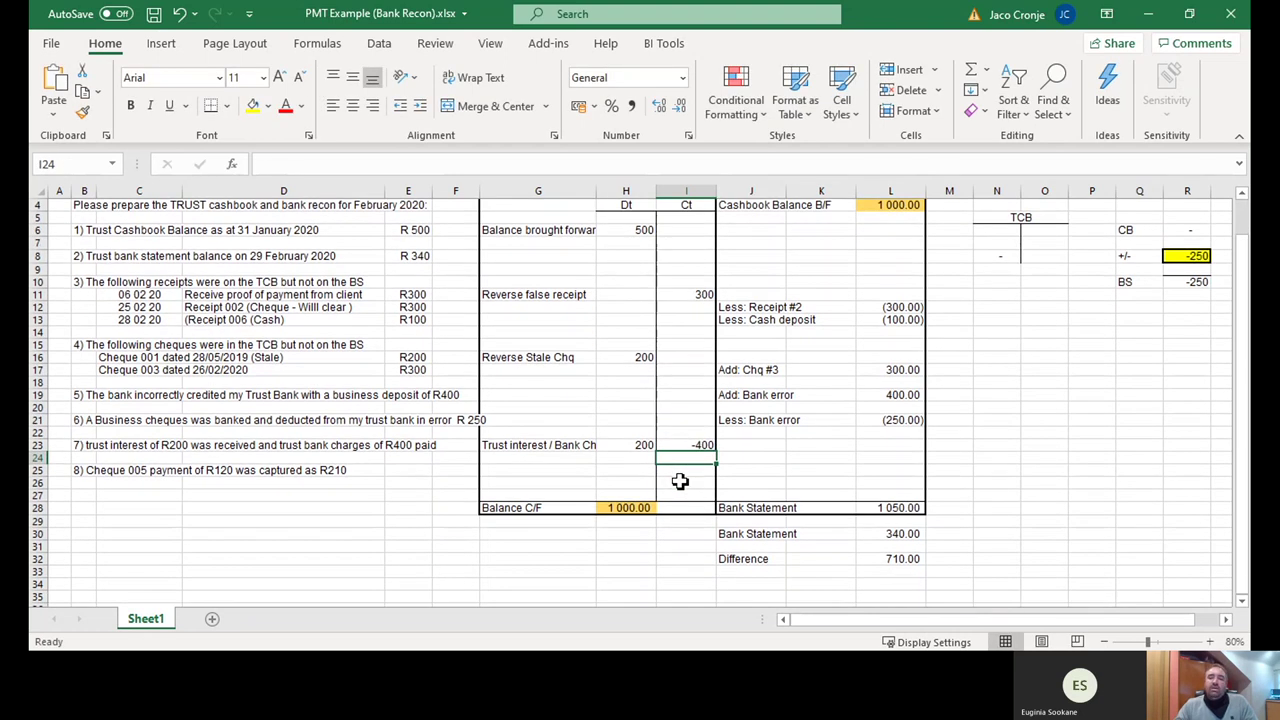
{"action": "scroll", "coordinate": [680, 482], "scroll_direction": "up", "scroll_amount": 1}
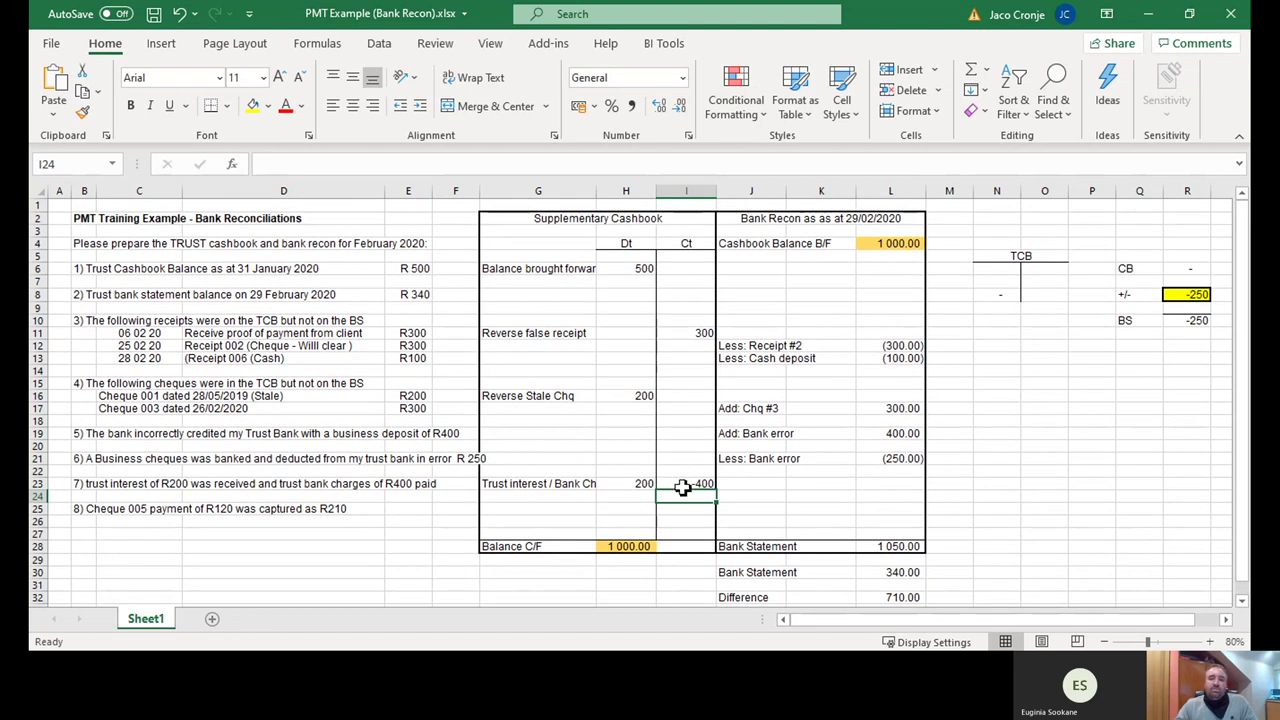
{"action": "left_click", "coordinate": [682, 486]}
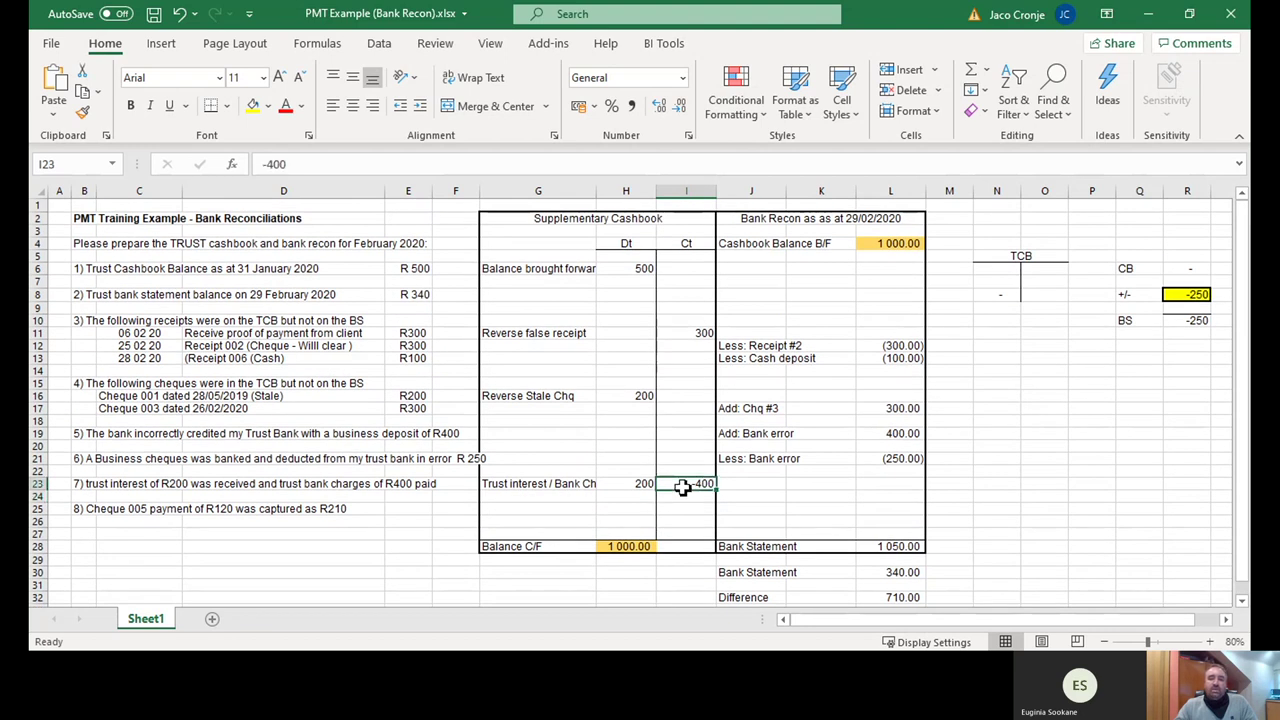
{"action": "left_click", "coordinate": [270, 164]}
{"action": "key", "text": "Return"}
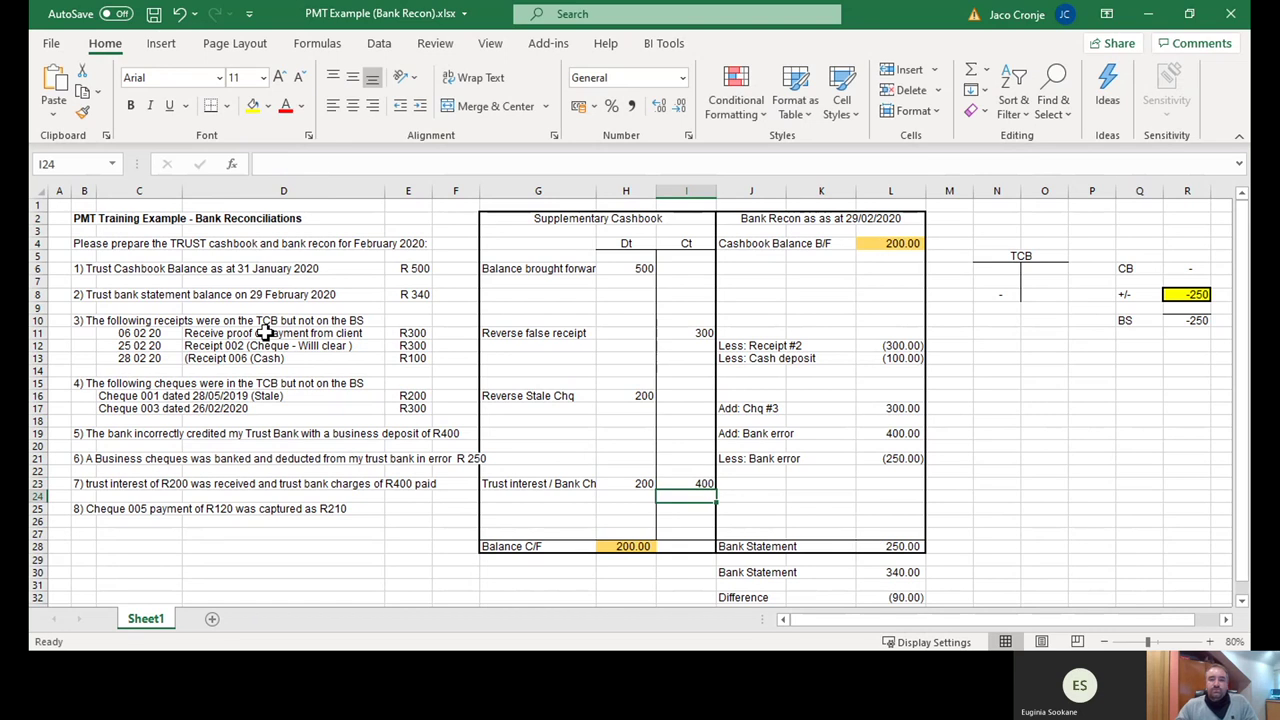
- Check the Balance C/F formula in H28 against the trust interest and bank charges entries in row 23
{"action": "scroll", "coordinate": [676, 531], "scroll_direction": "down", "scroll_amount": 1}
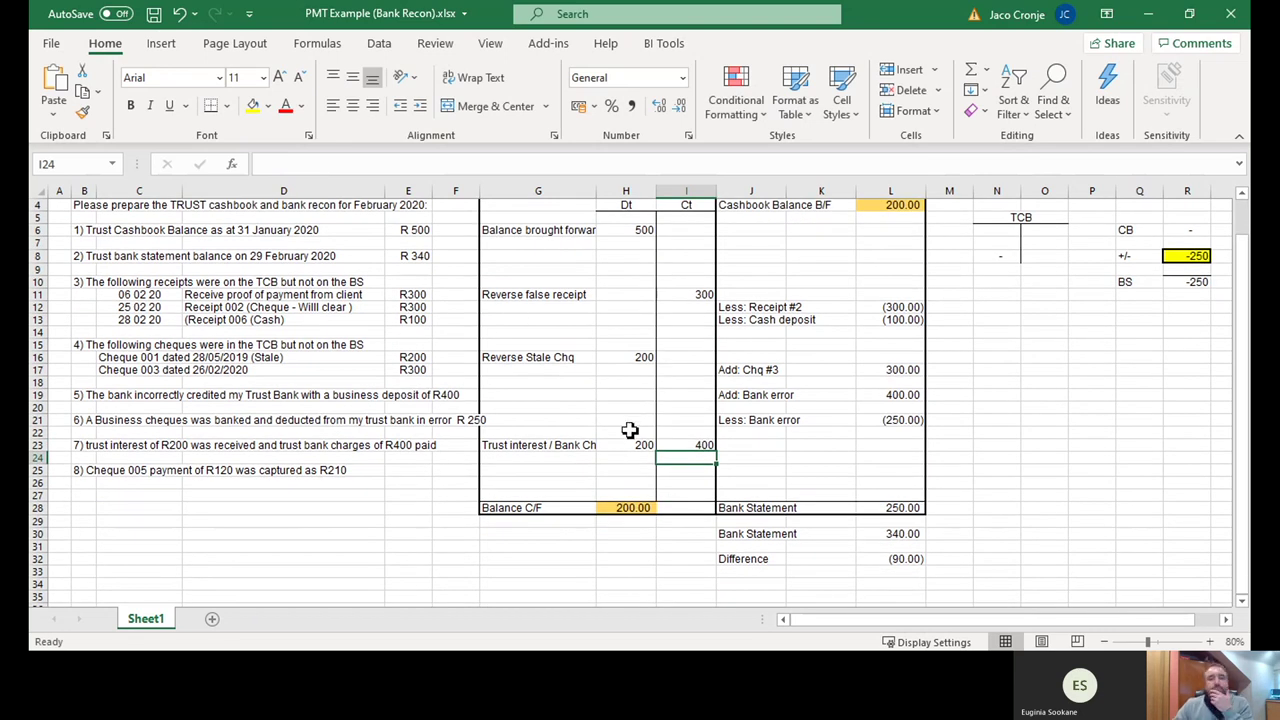
{"action": "left_click", "coordinate": [630, 508]}
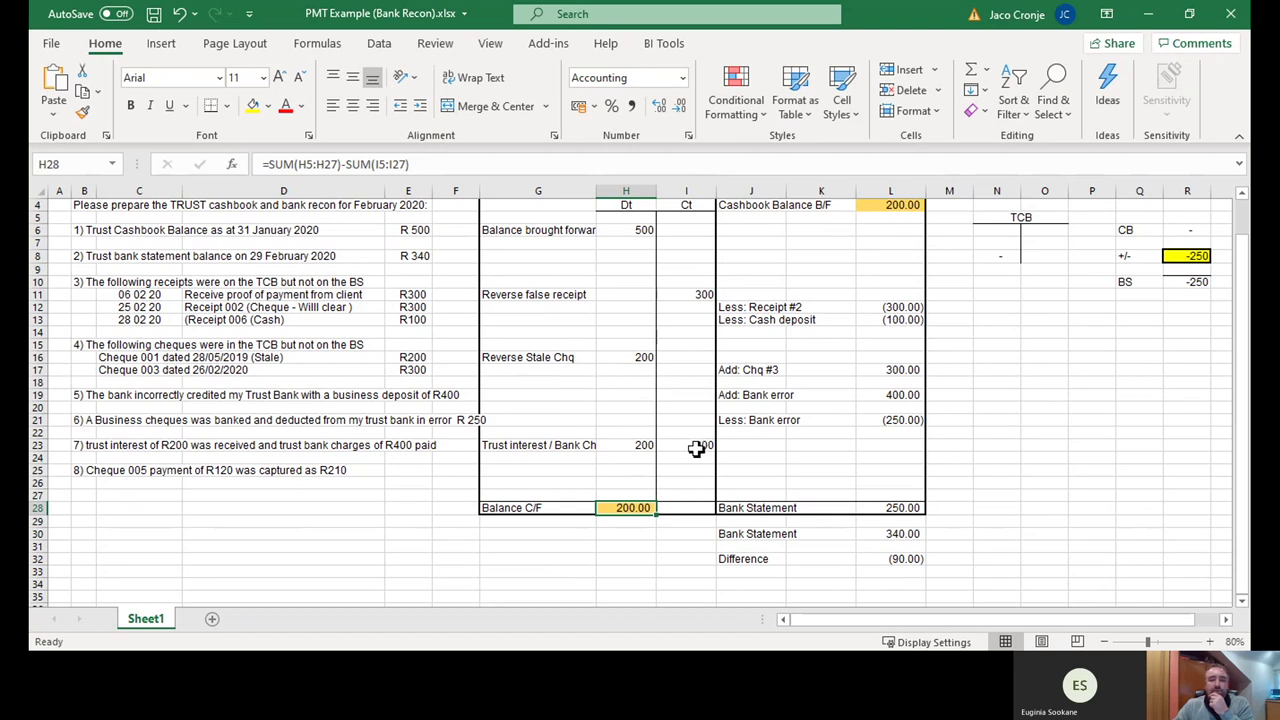
{"action": "scroll", "coordinate": [706, 455], "scroll_direction": "up", "scroll_amount": 1}
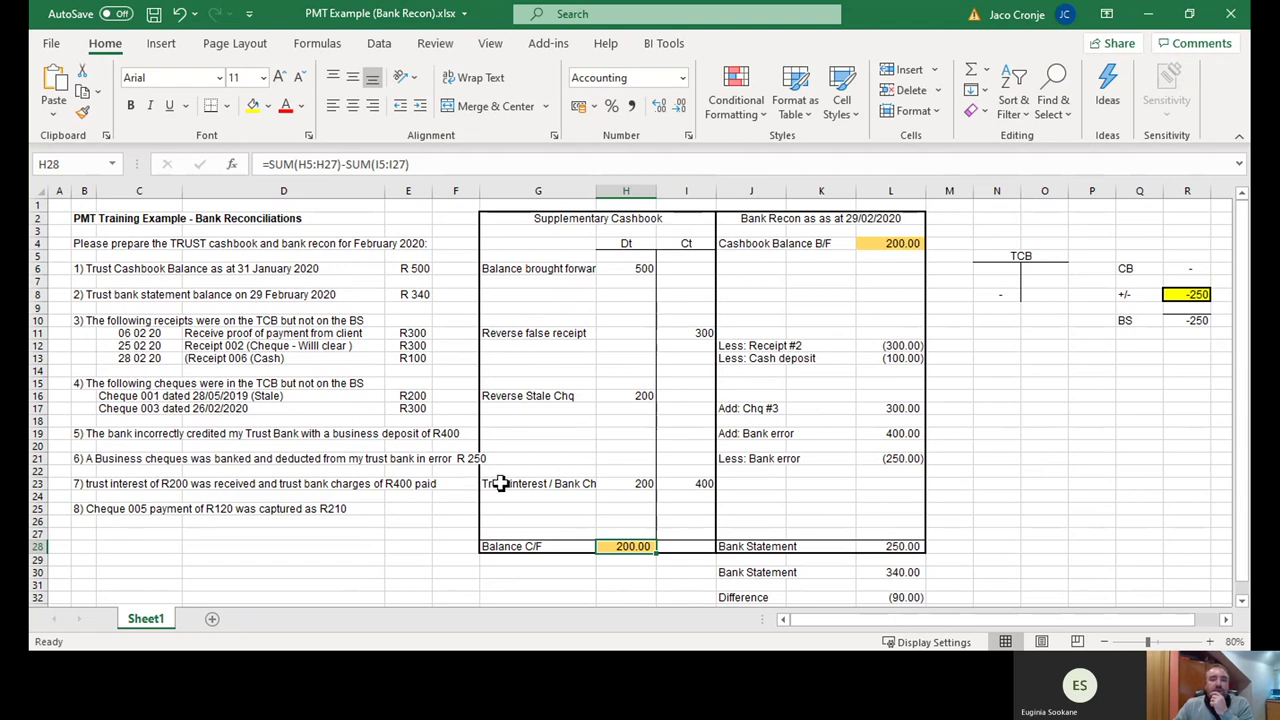
{"action": "left_click_drag", "start_coordinate": [484, 483], "coordinate": [700, 485]}
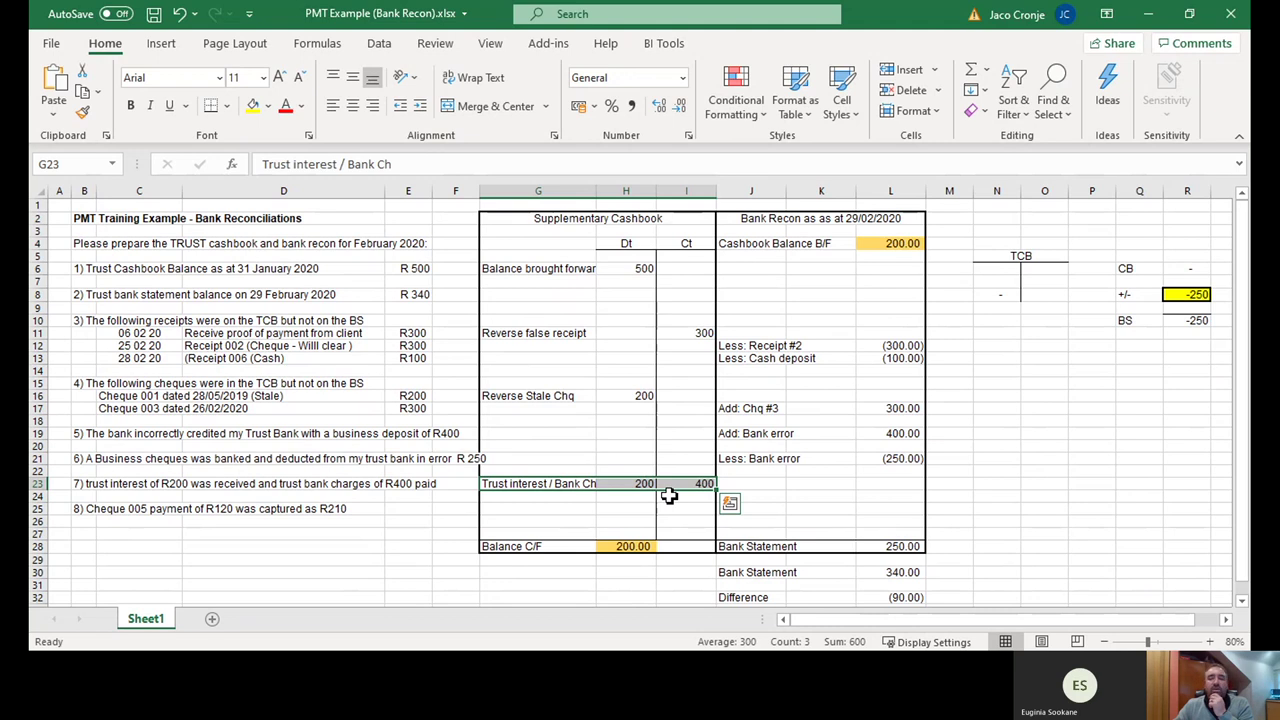
- For item 8, note the incorrectly captured cheque amount of 210 in cell I1 above the supplementary cashbook
{"action": "left_click", "coordinate": [85, 511]}
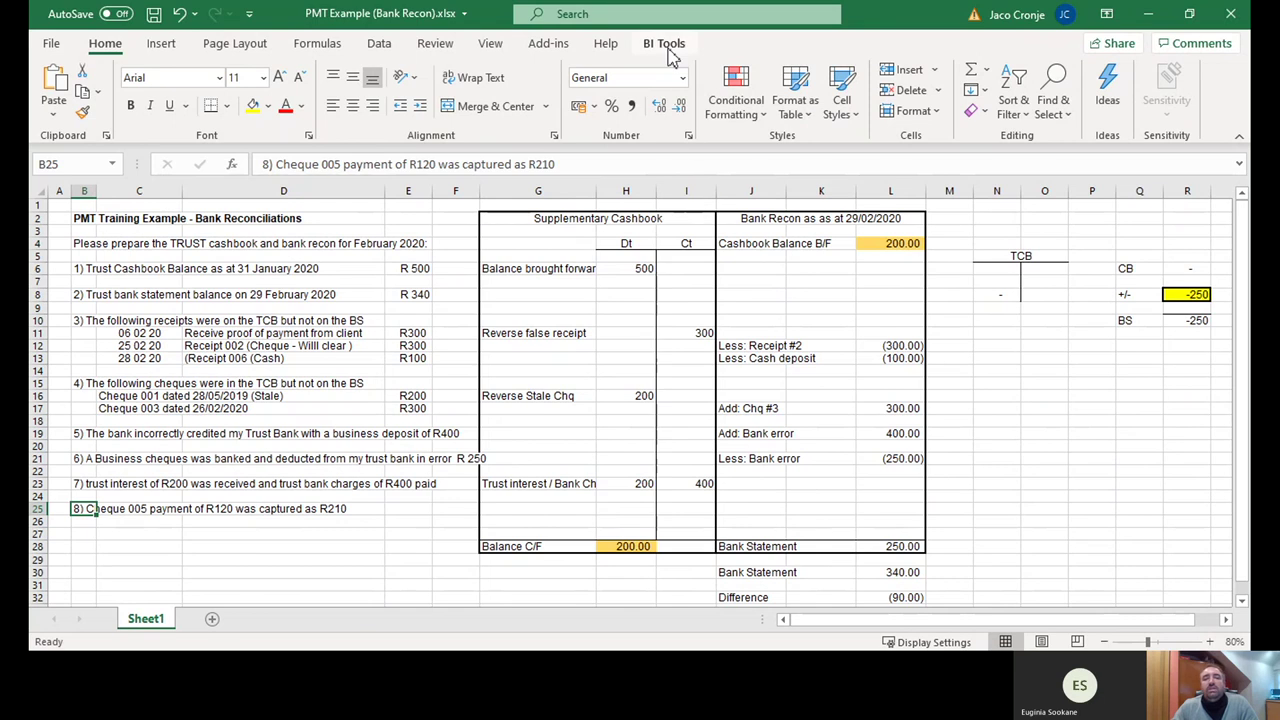
{"action": "left_click", "coordinate": [686, 205]}
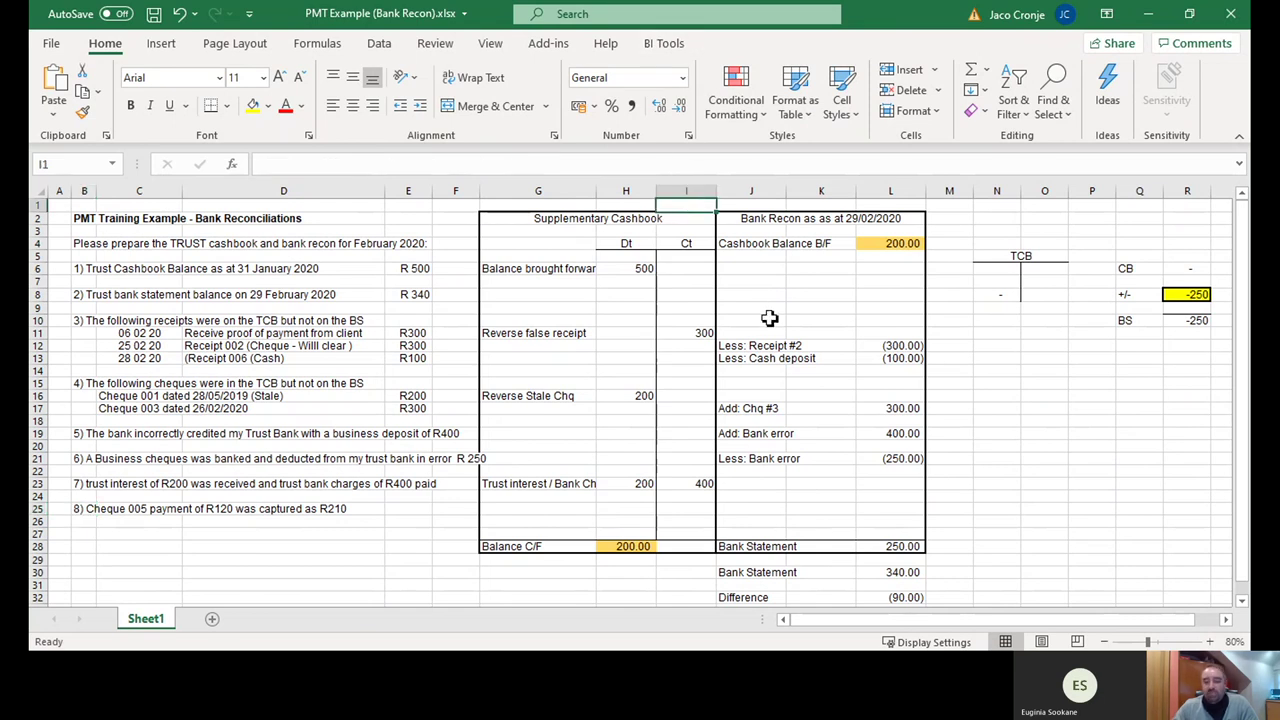
{"action": "type", "text": "210"}
{"action": "key", "text": "Return"}
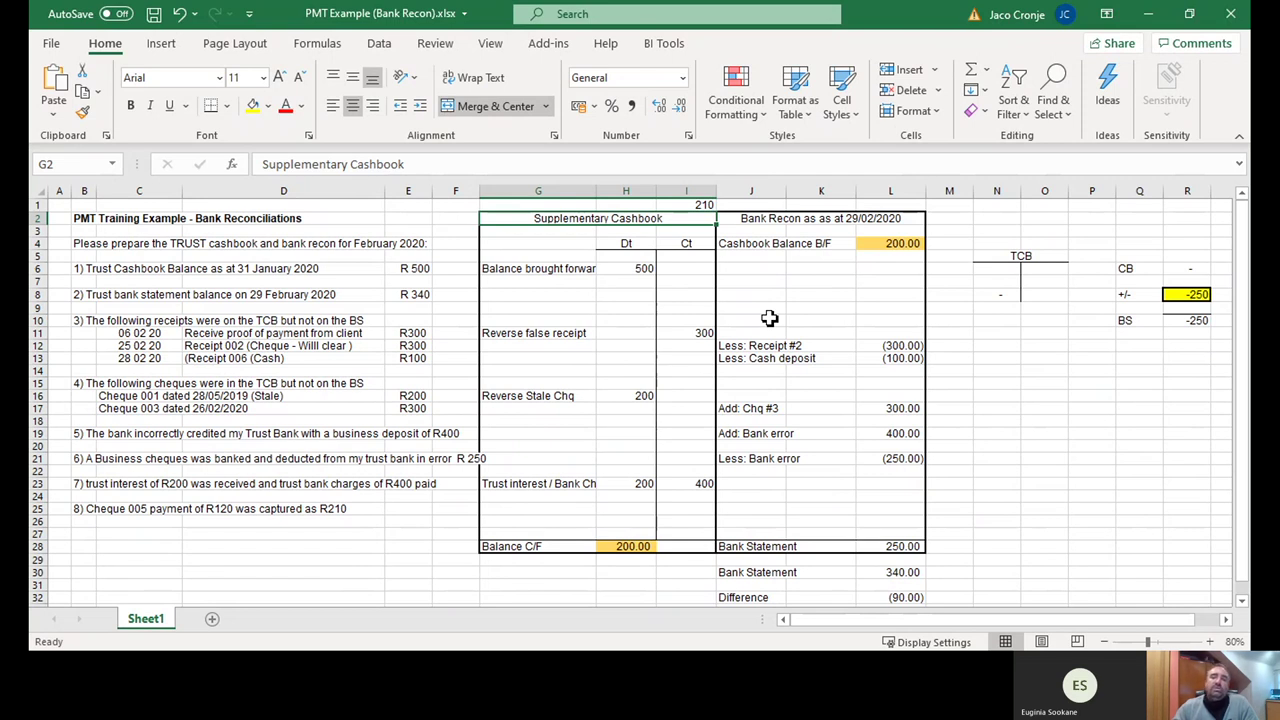
- Add "Reverse incorrect chq" in row 25 of the supplementary cashbook with a debit of 210
{"action": "left_click", "coordinate": [515, 510]}
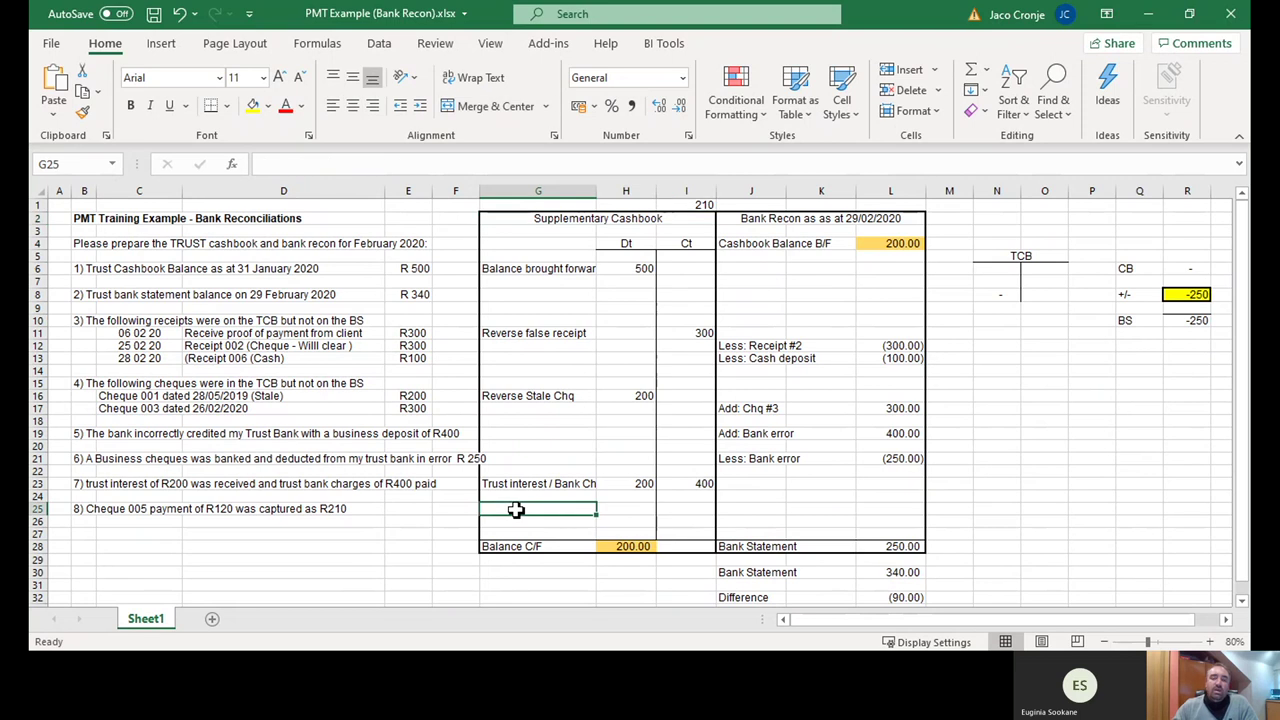
{"action": "type", "text": "Reverse incorrect chq"}
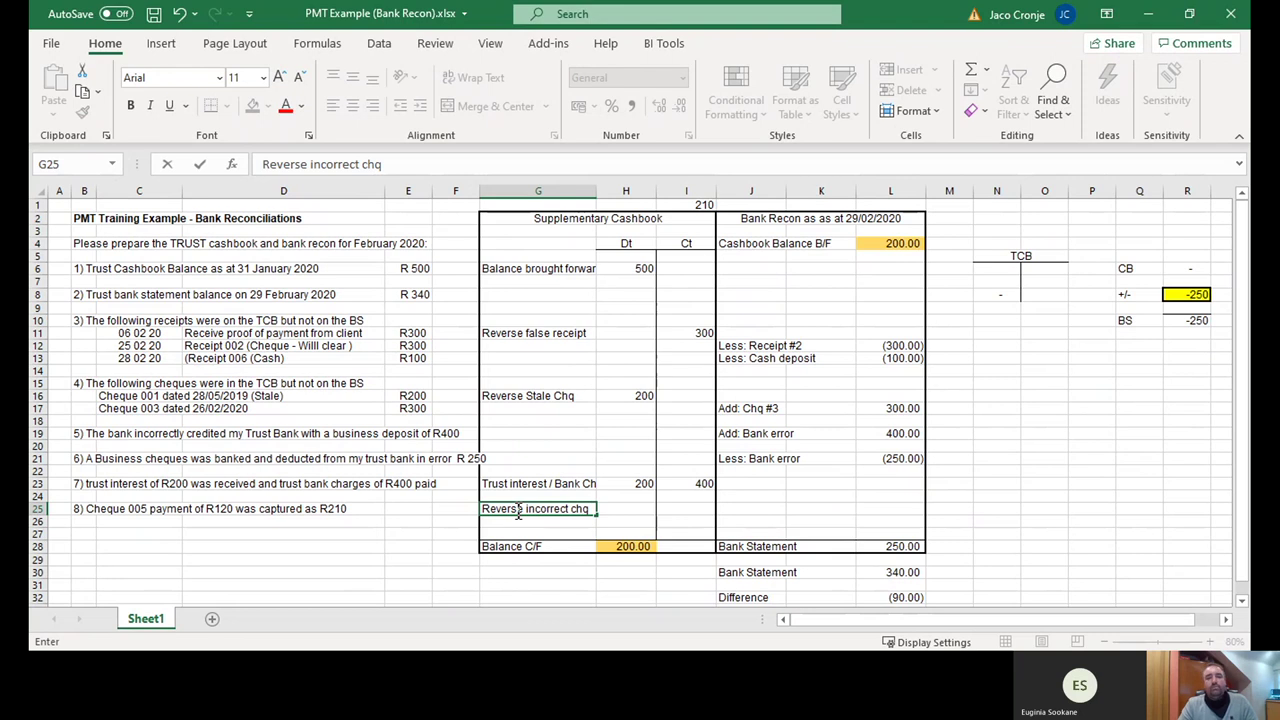
{"action": "key", "text": "Tab"}
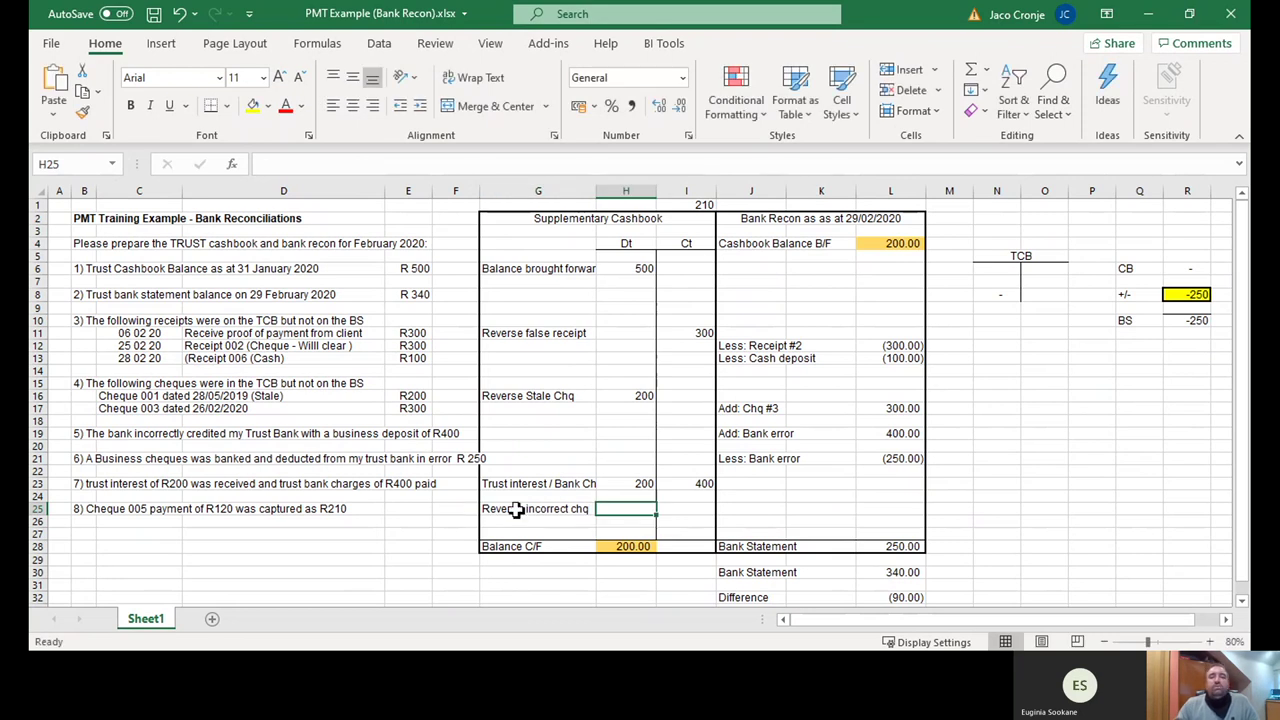
{"action": "left_click", "coordinate": [692, 206]}
{"action": "left_click_drag", "start_coordinate": [692, 206], "coordinate": [624, 511]}
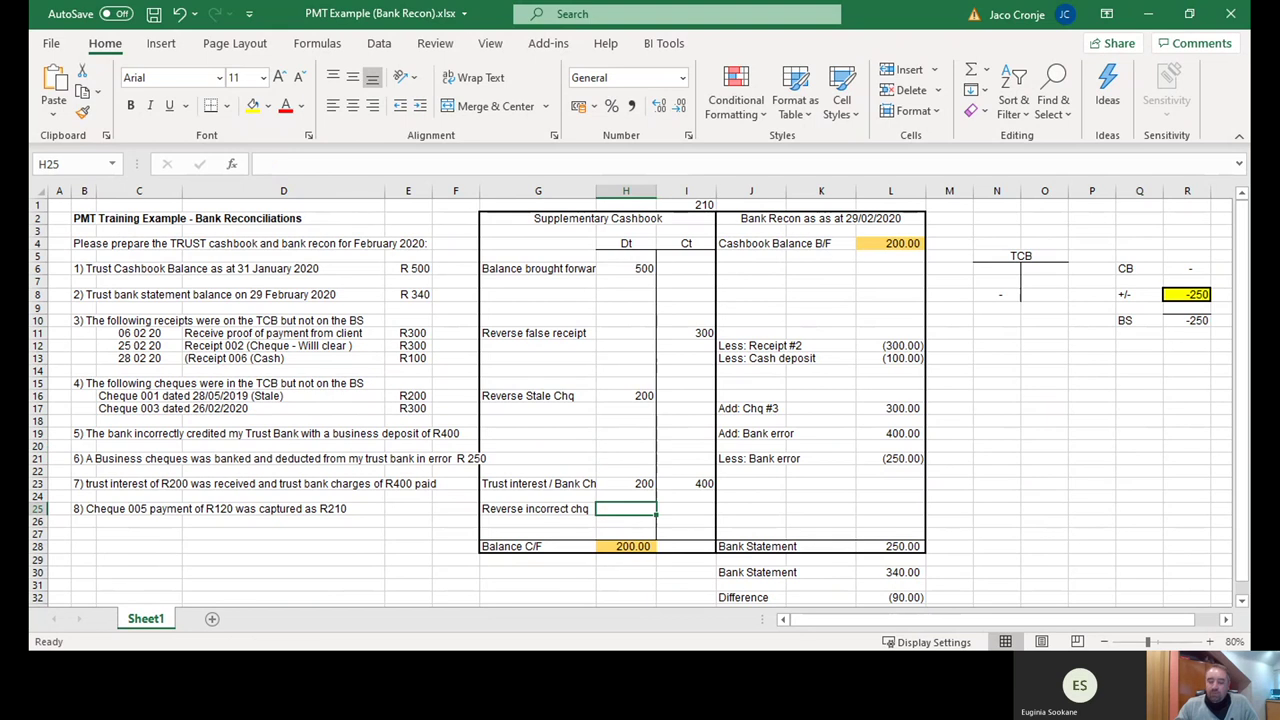
{"action": "type", "text": "210"}
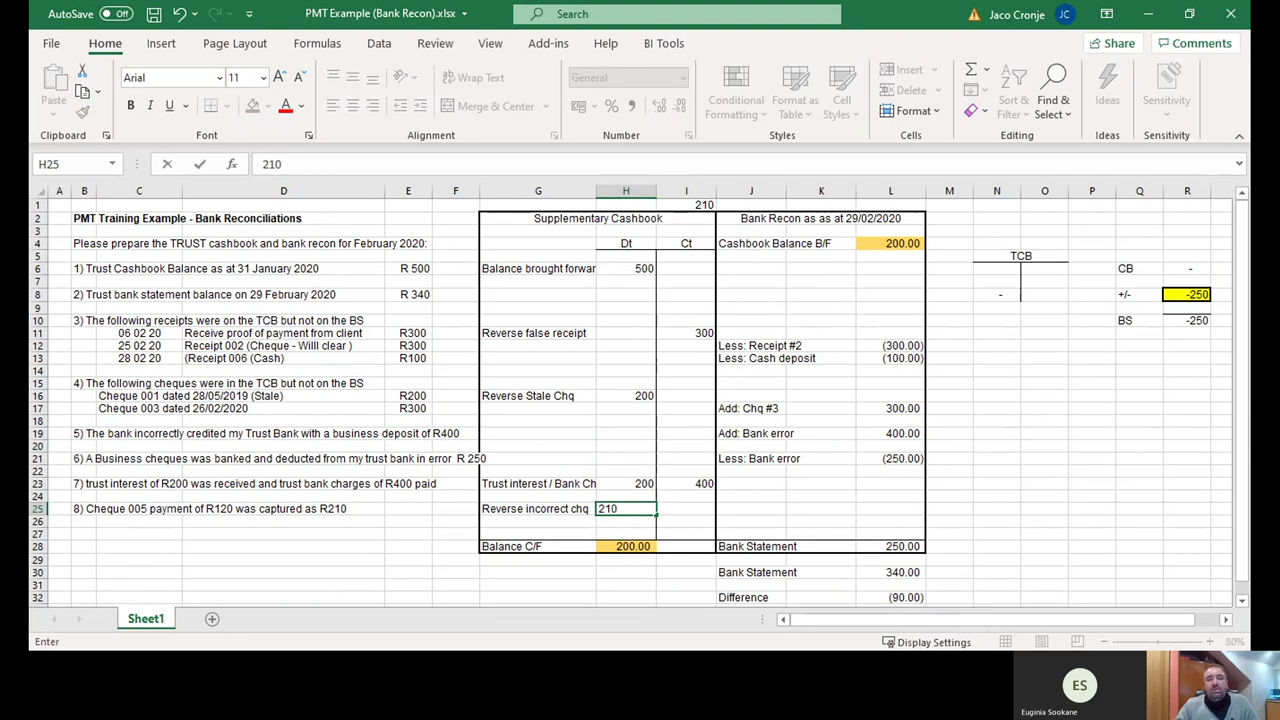
{"action": "key", "text": "Return"}
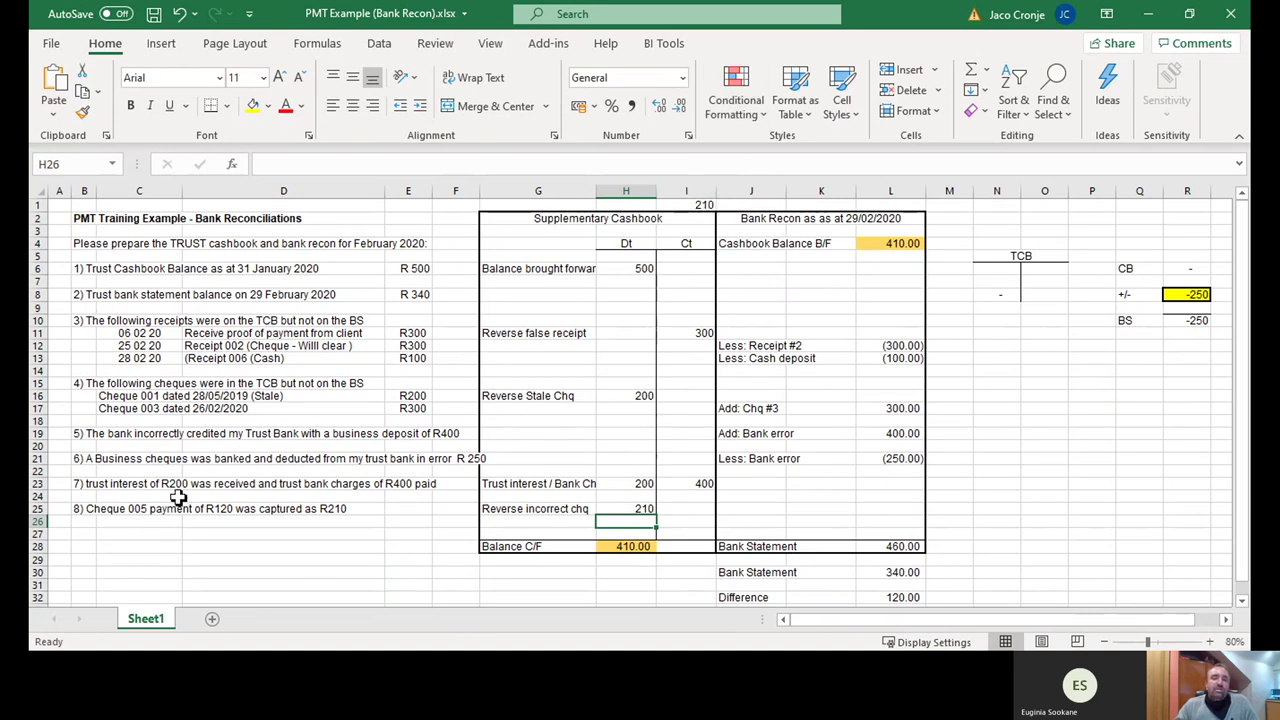
- Add "Chq #5" in row 26 of the supplementary cashbook with a credit of 120
{"action": "left_click", "coordinate": [499, 520]}
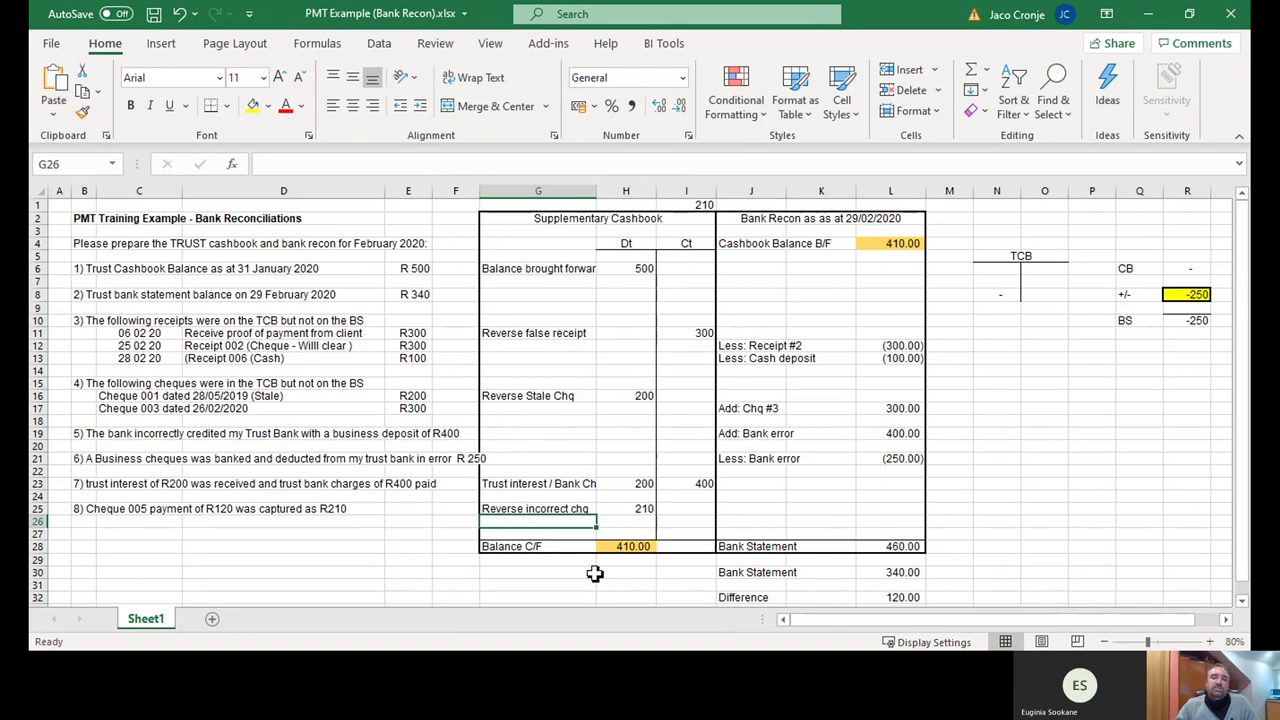
{"action": "type", "text": "Chq #5"}
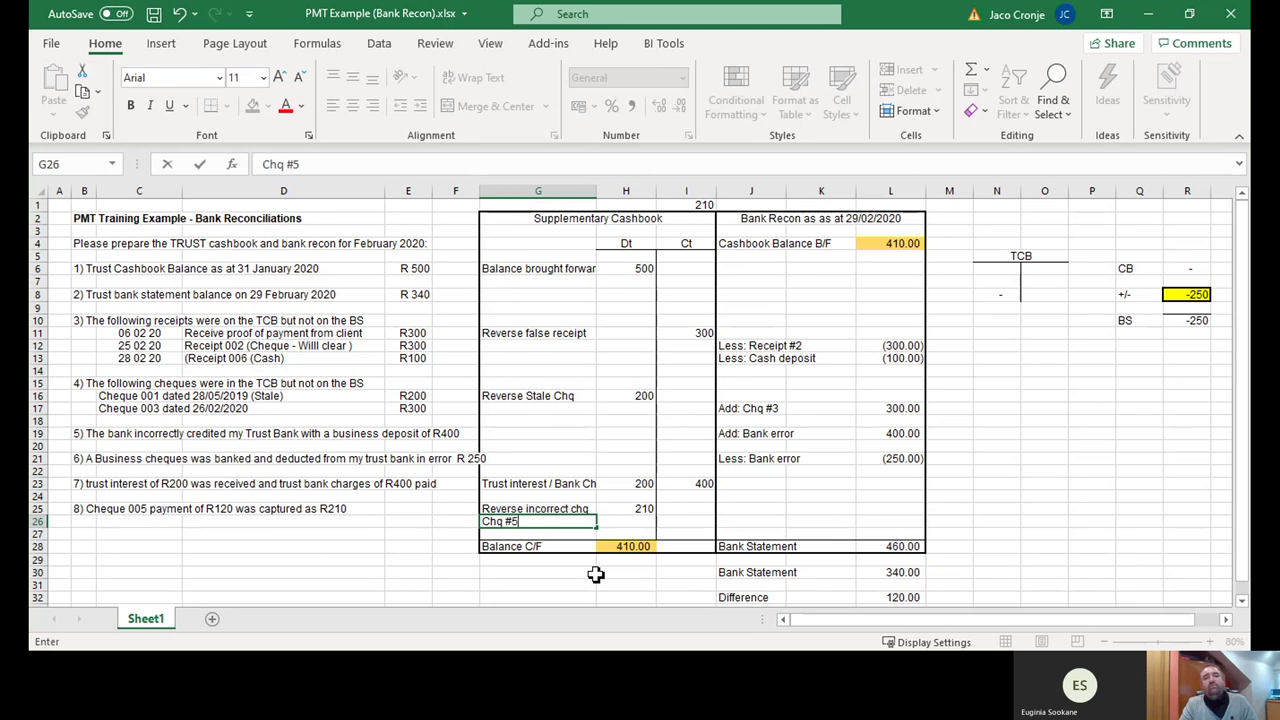
{"action": "key", "text": "Tab"}
{"action": "key", "text": "Tab"}
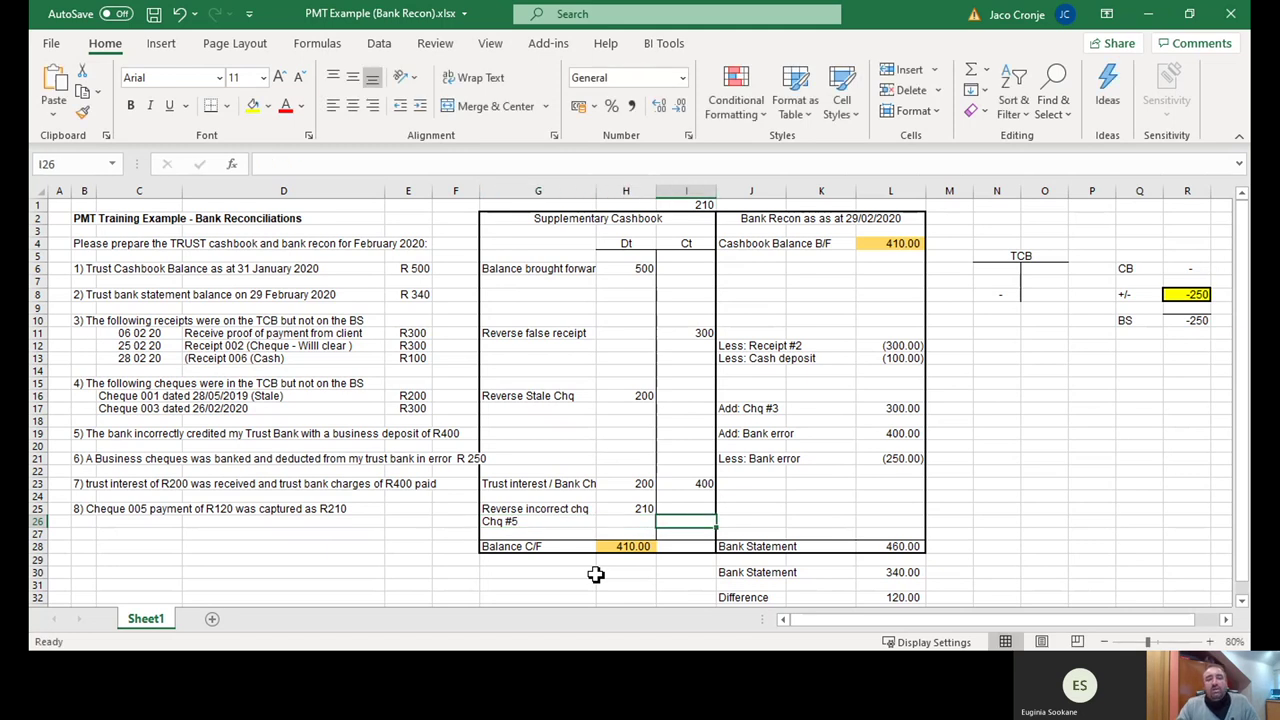
{"action": "type", "text": "120"}
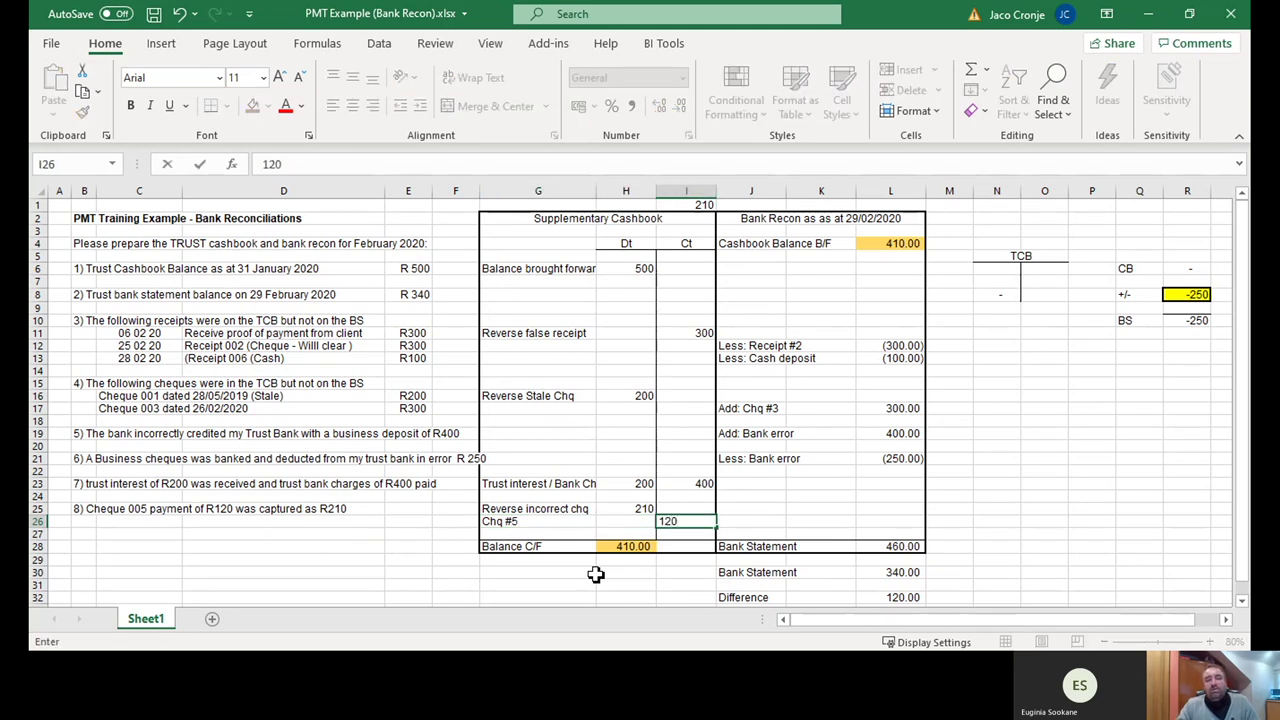
{"action": "key", "text": "Return"}
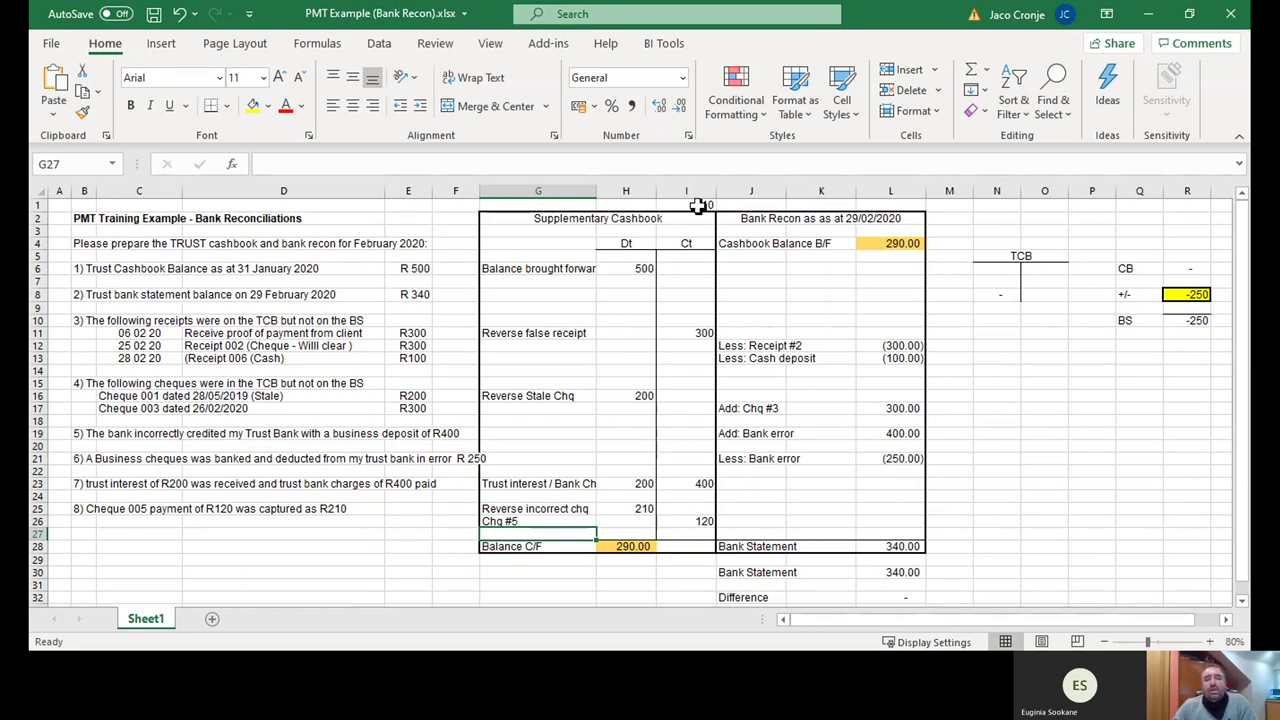
- Review the supplementary cashbook's opening balance, false receipt, stale cheque, interest and charges entries alongside the bank recon amounts in column L
{"action": "left_click", "coordinate": [643, 270]}
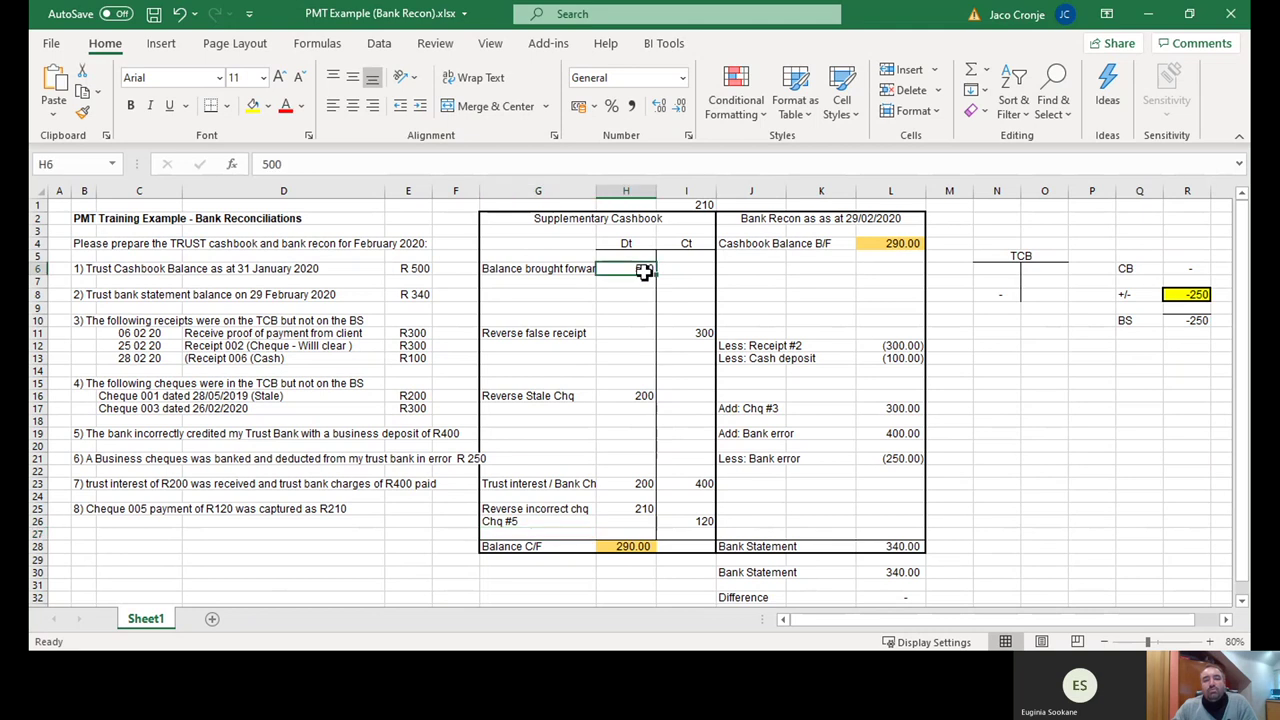
{"action": "left_click", "coordinate": [703, 334]}
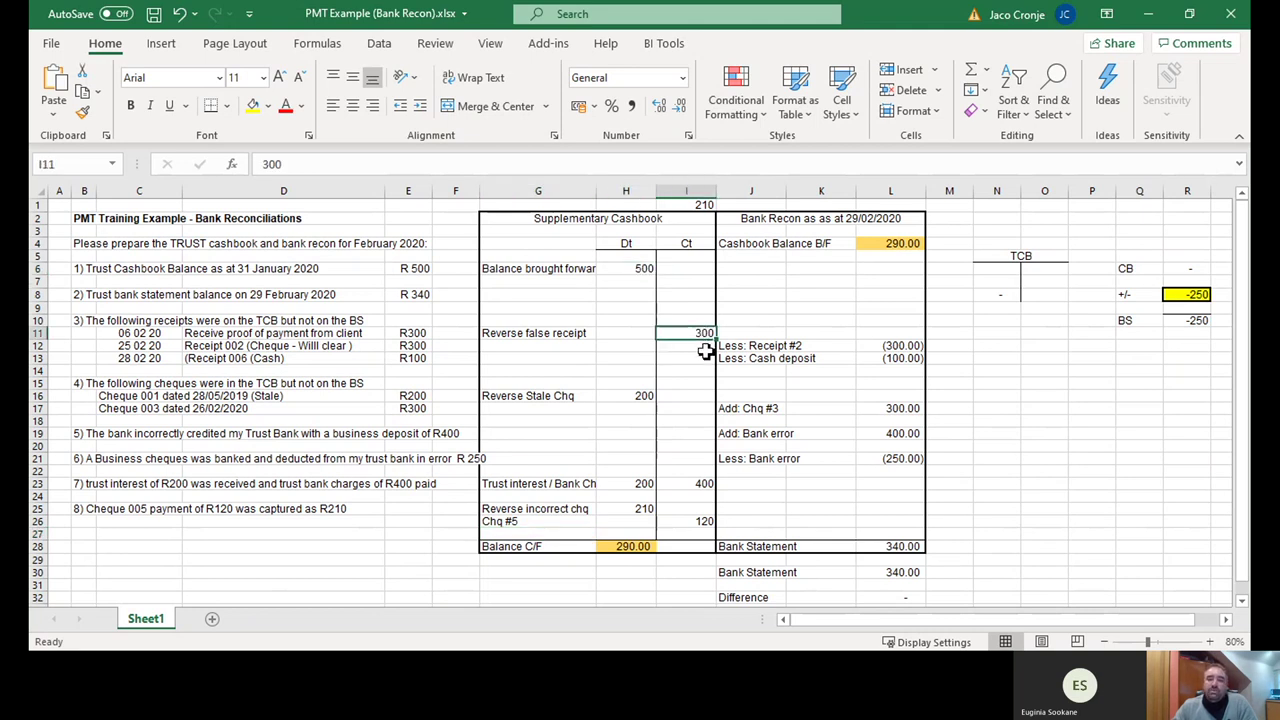
{"action": "left_click", "coordinate": [624, 400]}
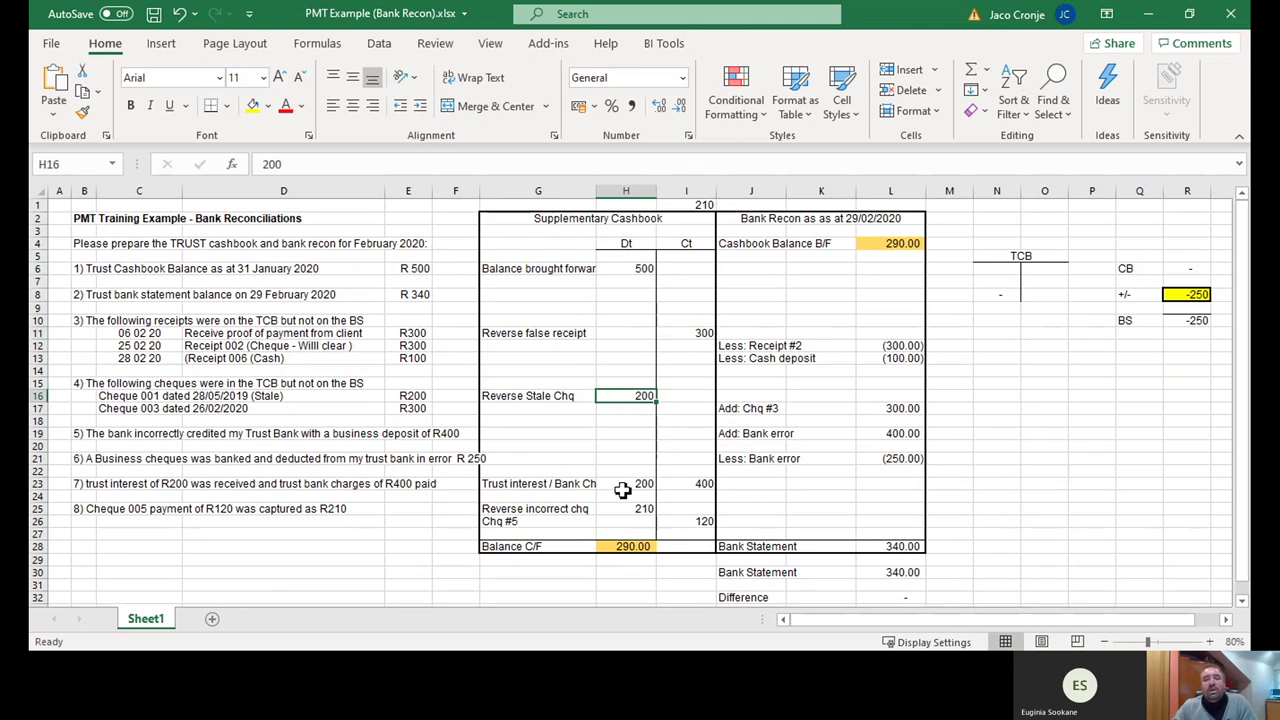
{"action": "left_click_drag", "start_coordinate": [622, 489], "coordinate": [700, 486]}
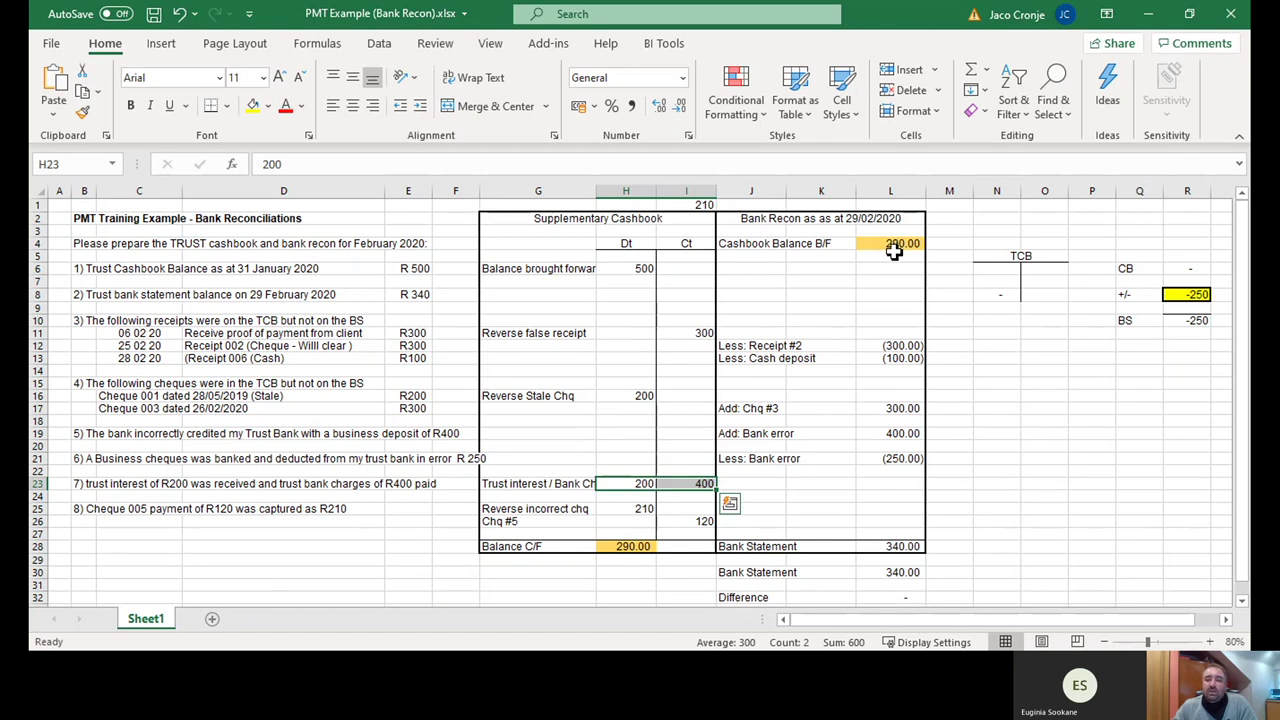
{"action": "left_click_drag", "start_coordinate": [893, 250], "coordinate": [890, 520]}
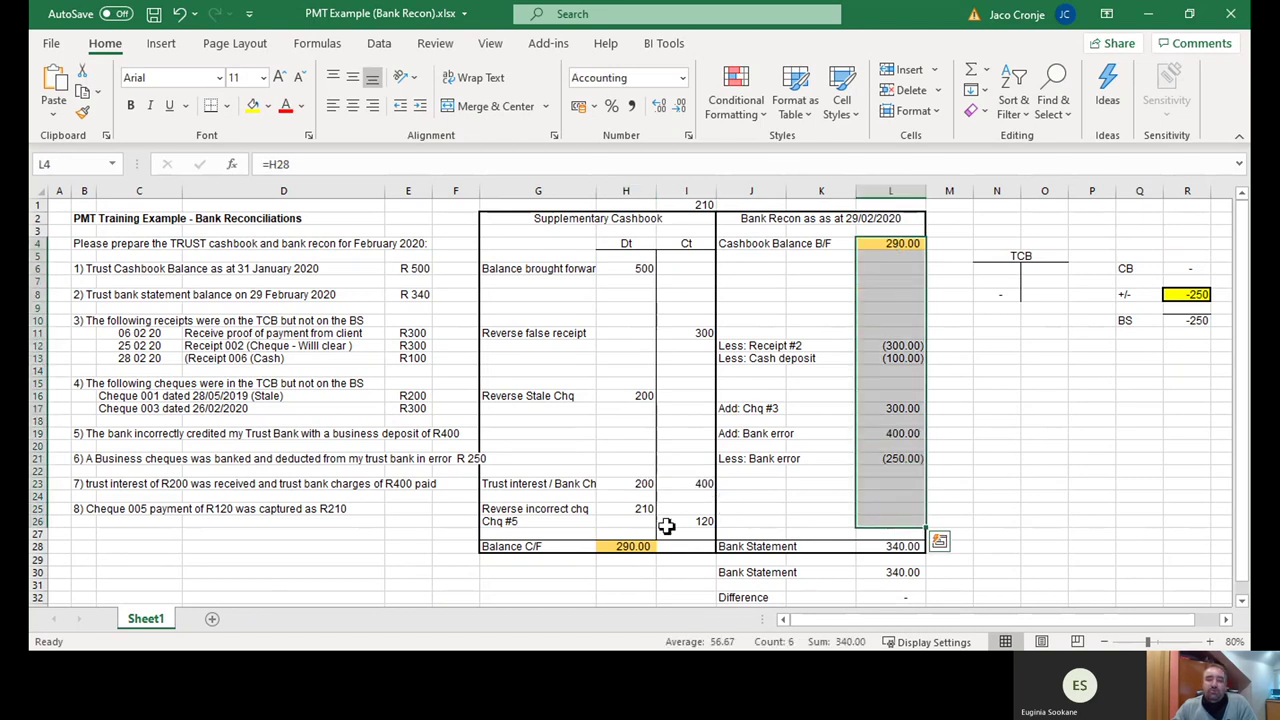
- Check items 7 and 8 against their supplementary cashbook entries in rows 23, 25 and 26 and the Balance C/F formula in H28
{"action": "left_click", "coordinate": [670, 483]}
{"action": "left_click_drag", "start_coordinate": [670, 483], "coordinate": [648, 483]}
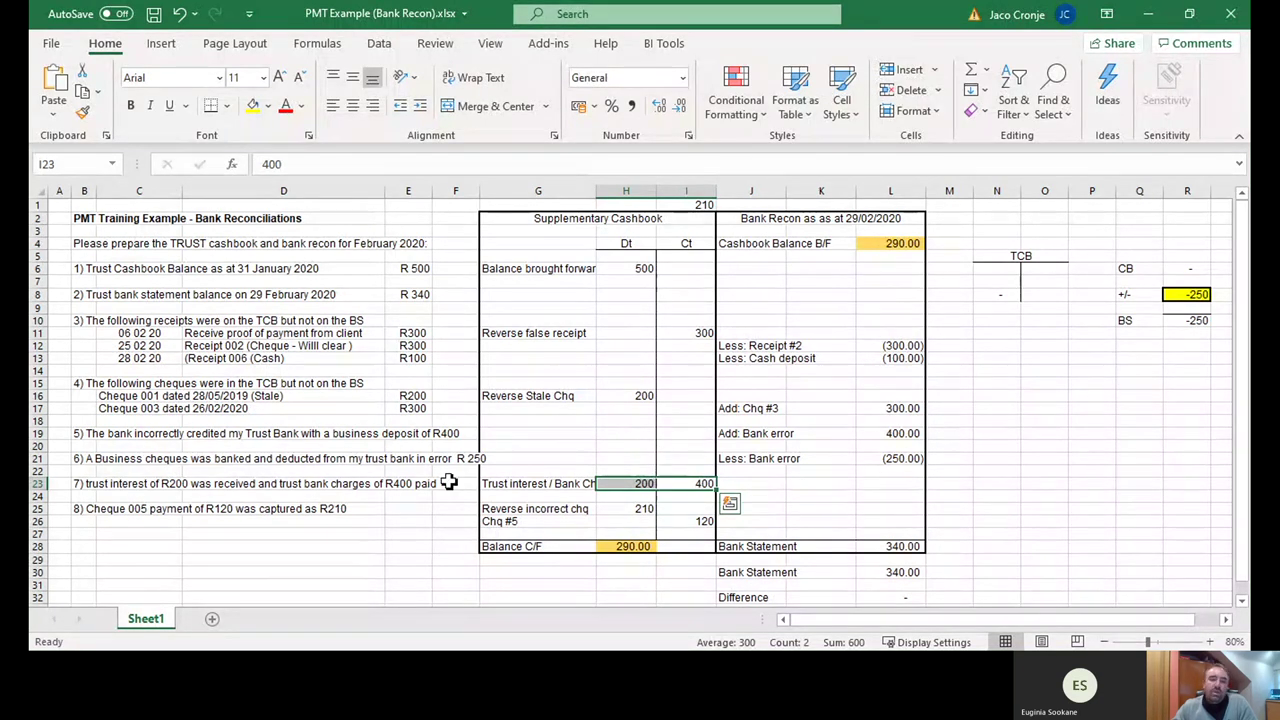
{"action": "left_click", "coordinate": [84, 509]}
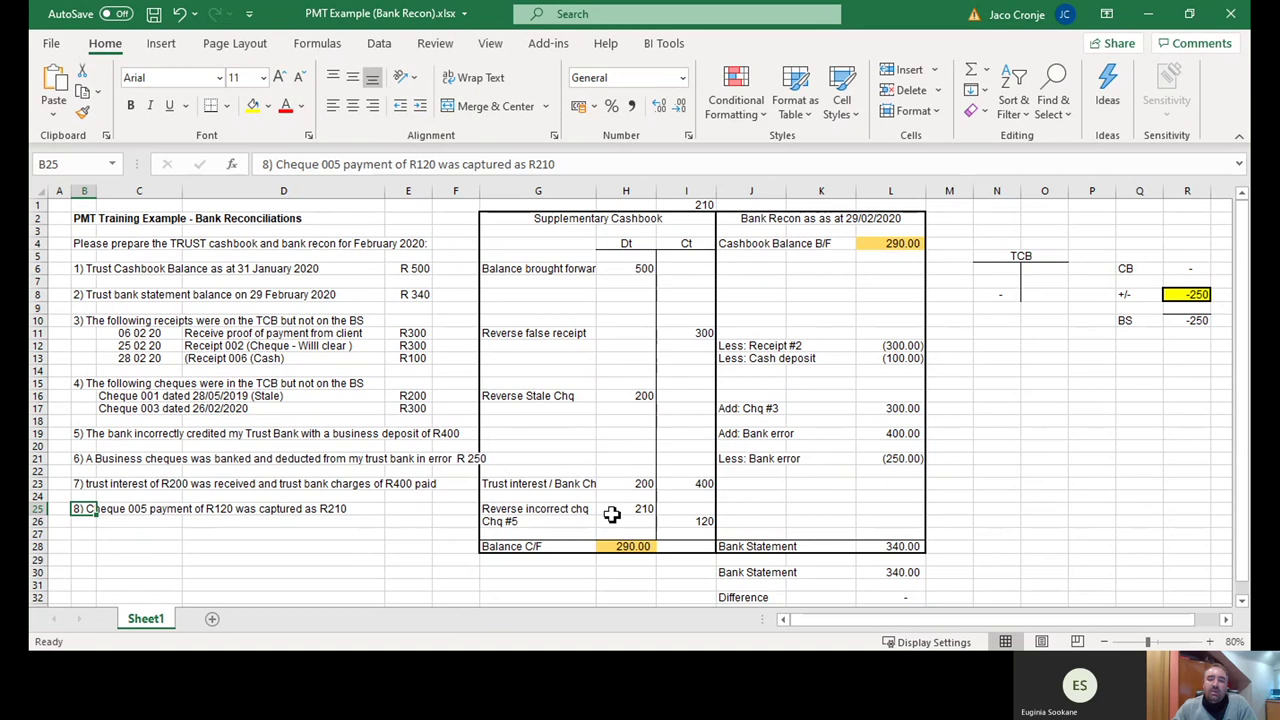
{"action": "left_click_drag", "start_coordinate": [637, 510], "coordinate": [685, 525]}
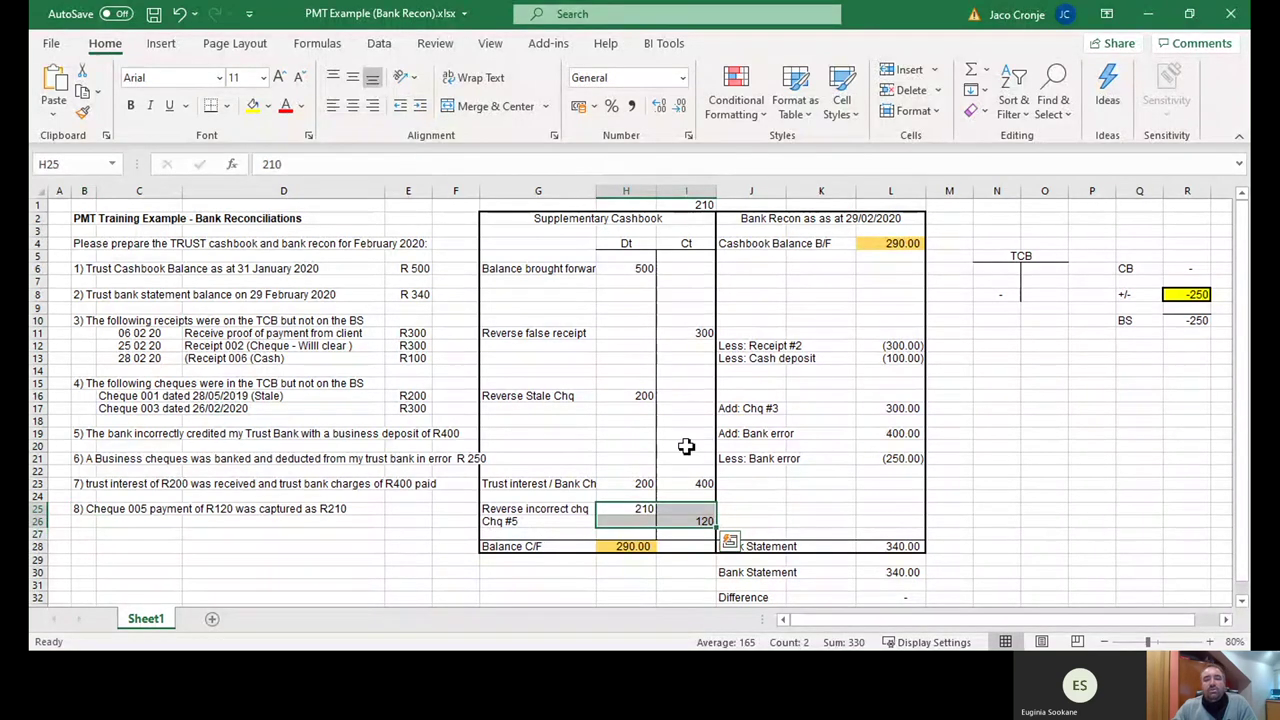
{"action": "left_click", "coordinate": [626, 549]}
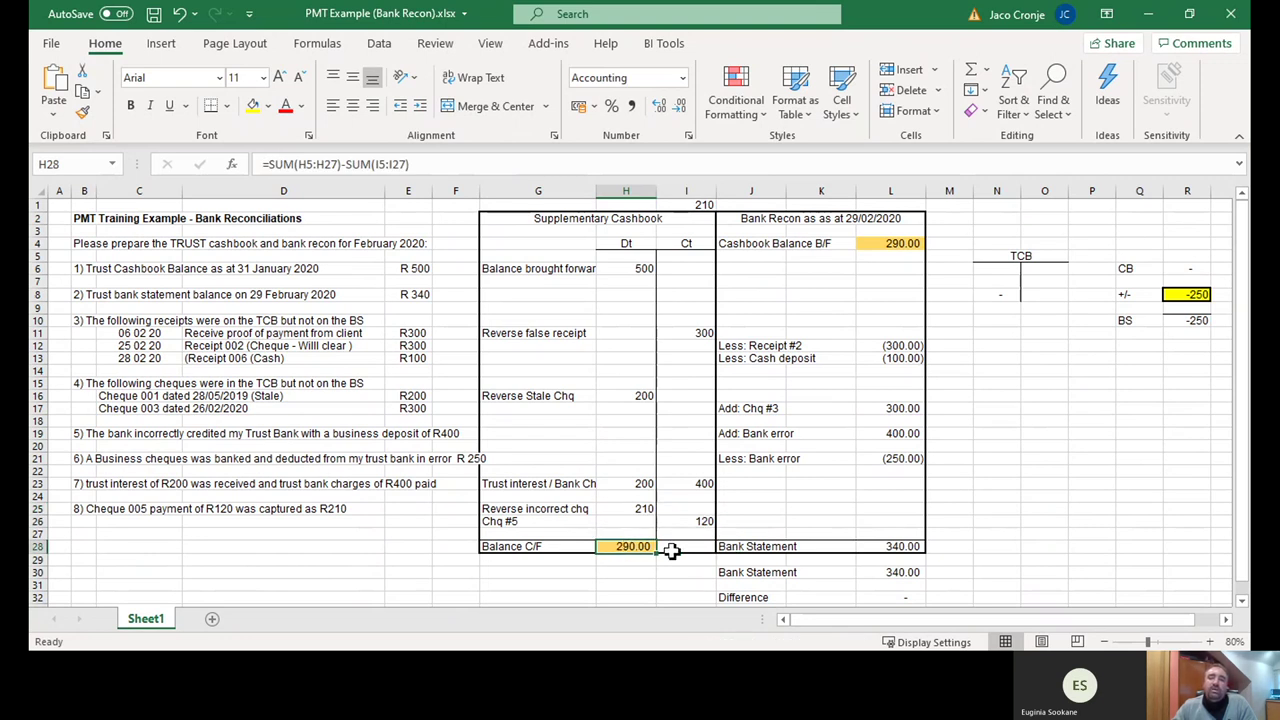
- Compare the bank statement balance in L30 with the bank recon block, and trace Balance C/F from H28 to Cashbook Balance B/F in L4
{"action": "left_click", "coordinate": [916, 573]}
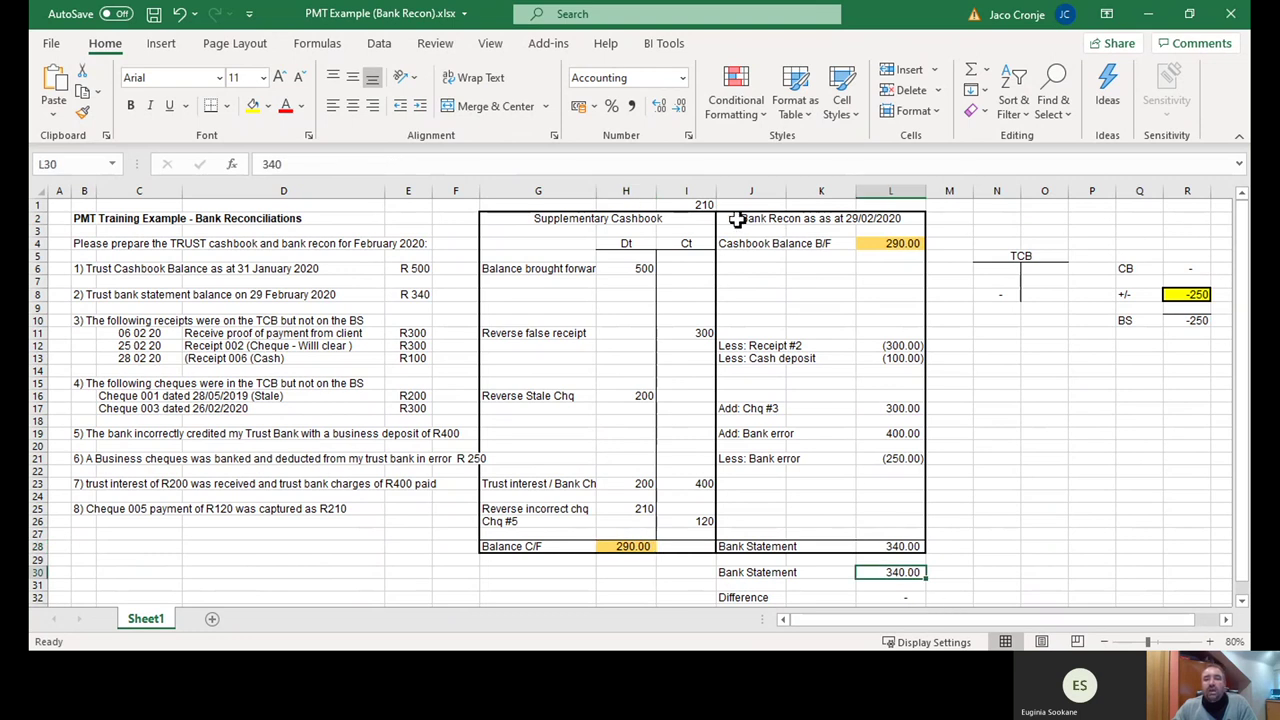
{"action": "left_click_drag", "start_coordinate": [737, 220], "coordinate": [866, 545]}
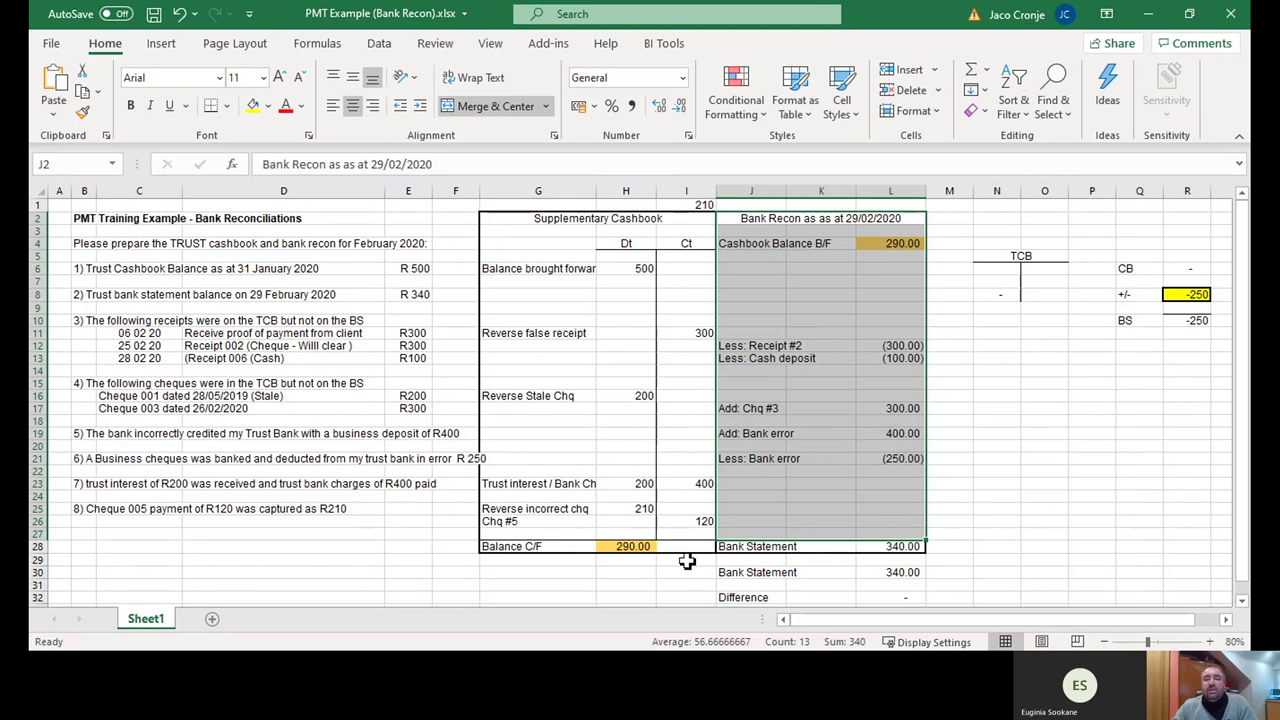
{"action": "left_click", "coordinate": [632, 546]}
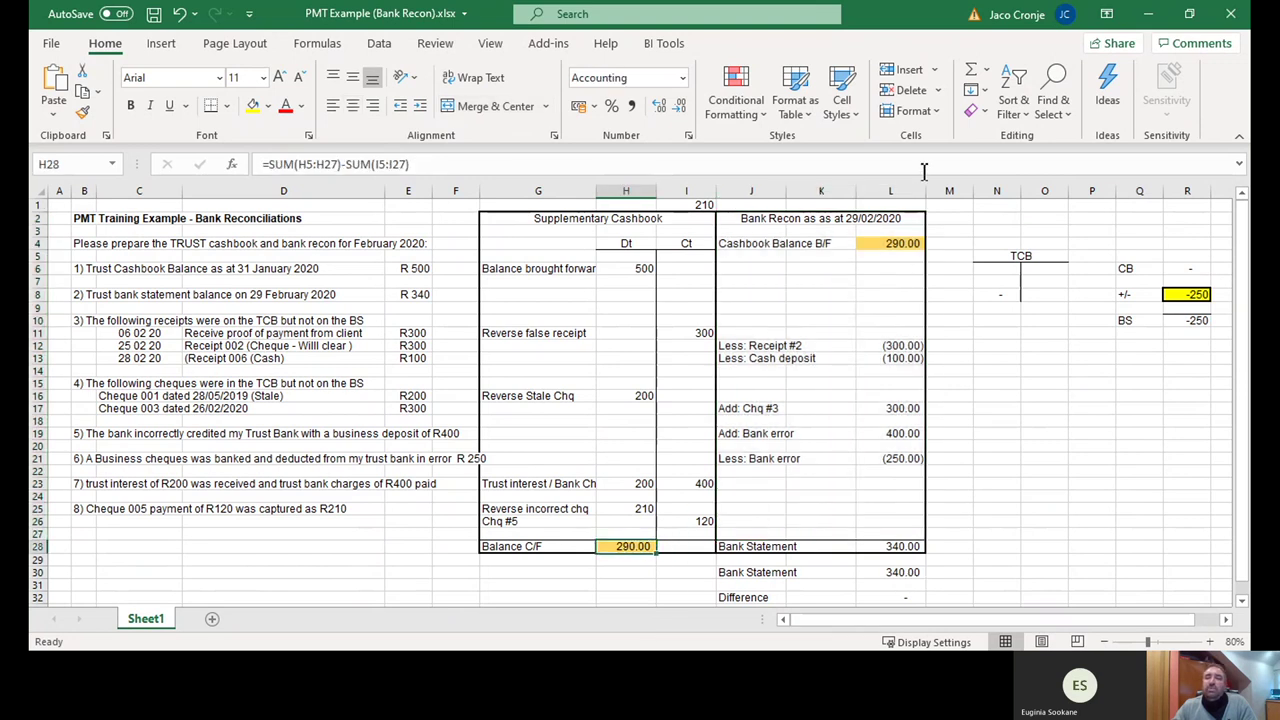
{"action": "left_click", "coordinate": [897, 243]}
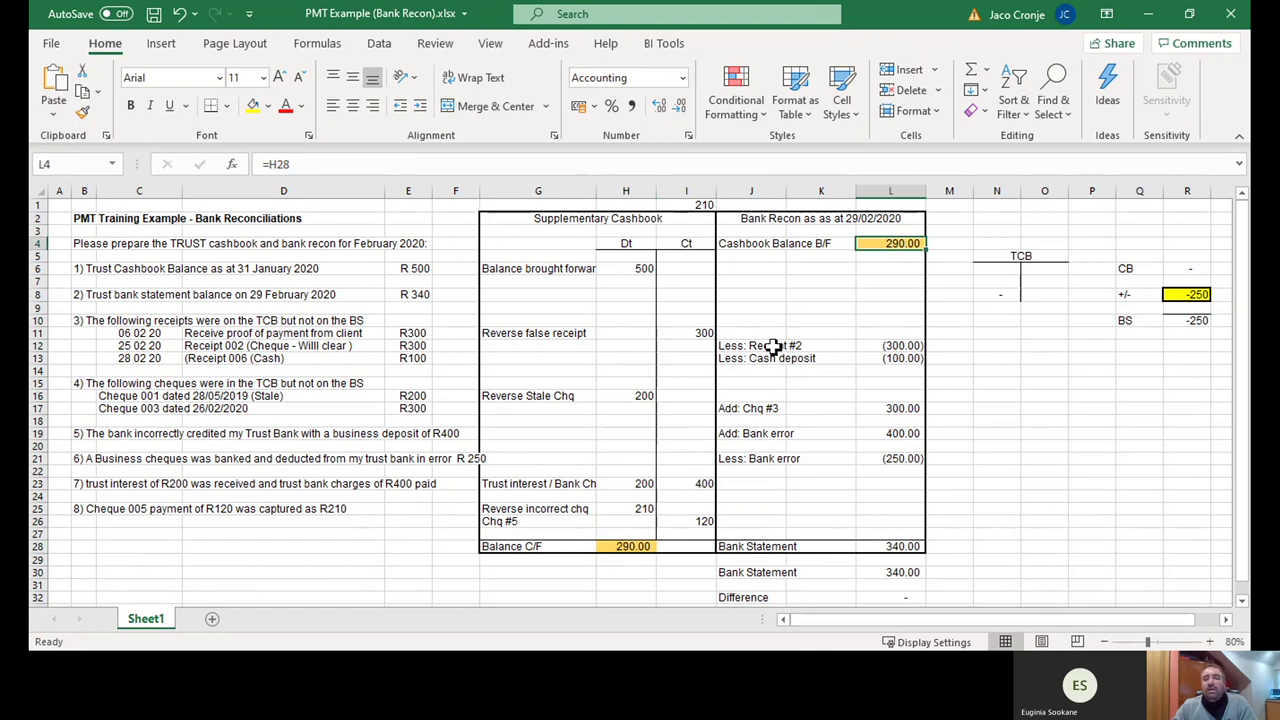
- Review the bank recon's receipt, cash deposit, Chq #3 and bank error adjustments and the Bank Statement sum formula in L28
{"action": "left_click_drag", "start_coordinate": [891, 345], "coordinate": [763, 360]}
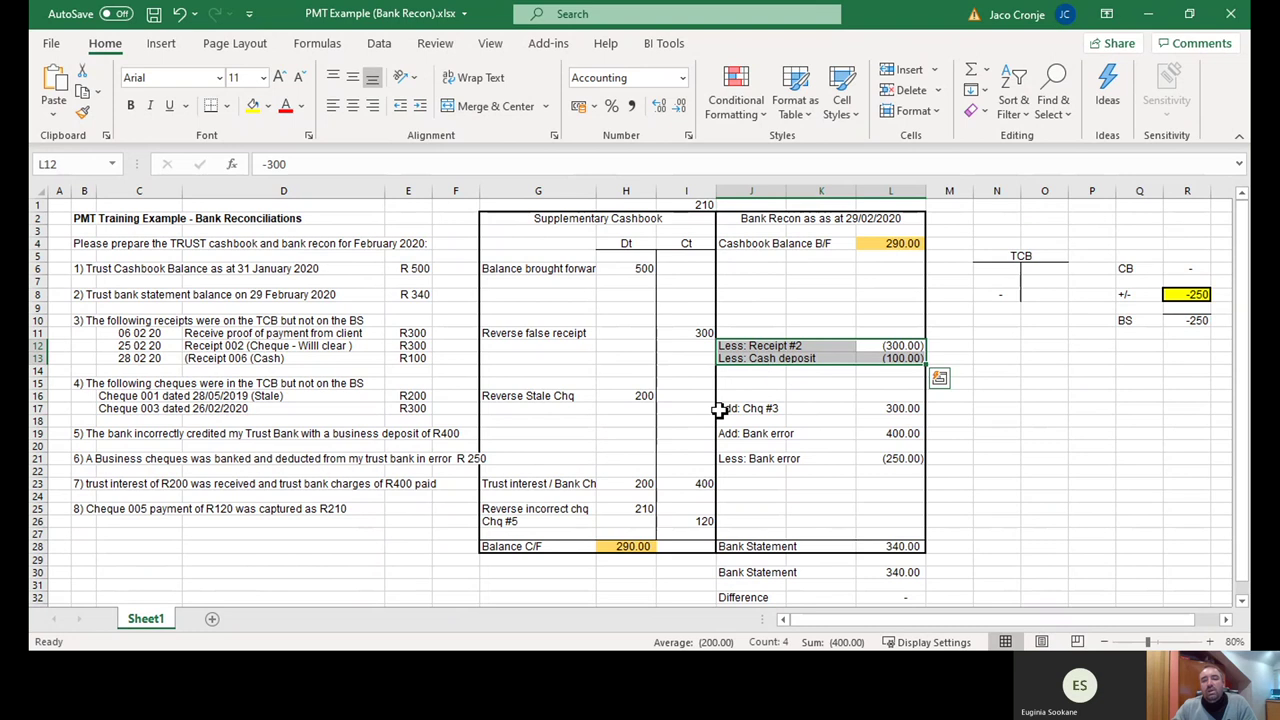
{"action": "left_click_drag", "start_coordinate": [720, 410], "coordinate": [890, 408]}
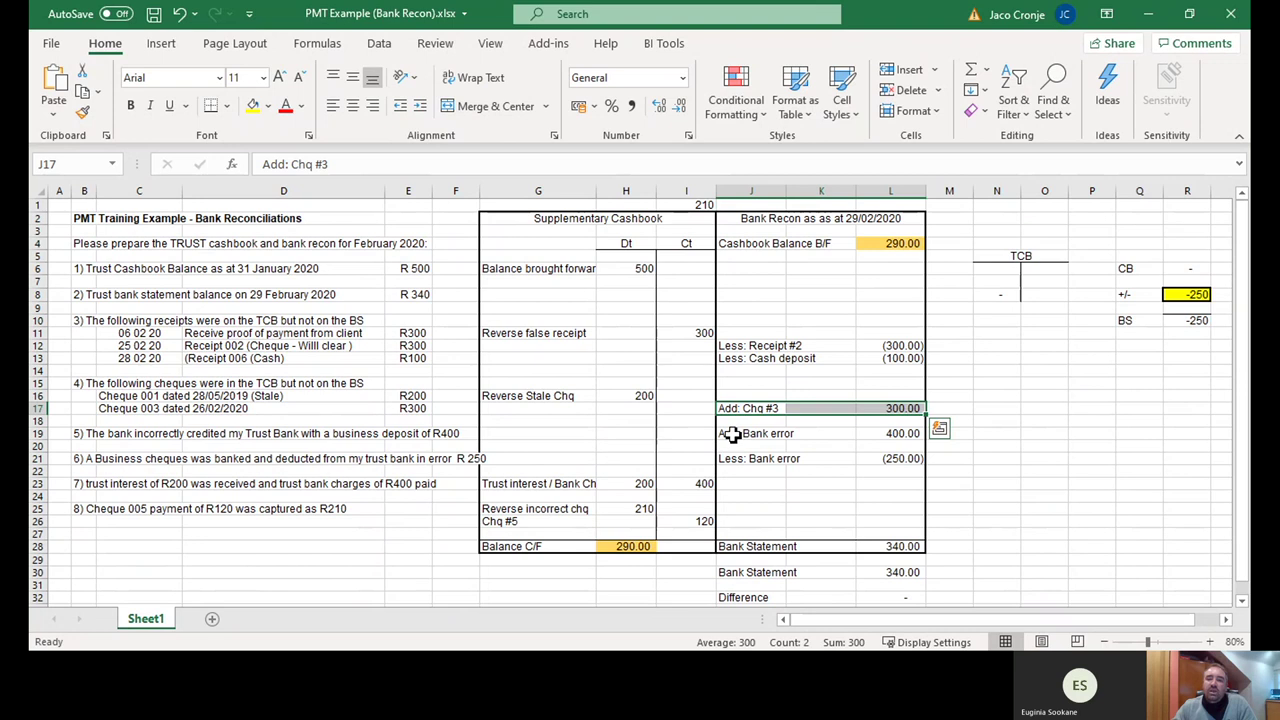
{"action": "left_click_drag", "start_coordinate": [737, 434], "coordinate": [878, 461]}
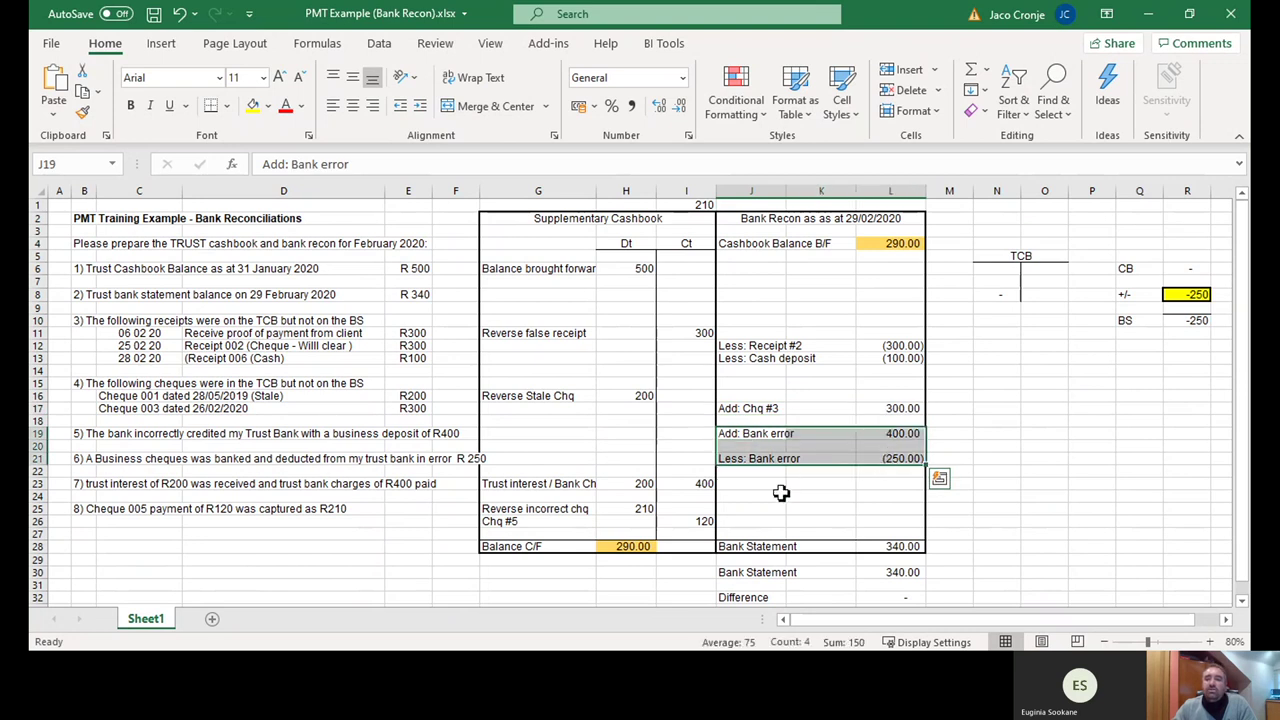
{"action": "left_click_drag", "start_coordinate": [908, 236], "coordinate": [895, 490]}
{"action": "left_click", "coordinate": [897, 546]}
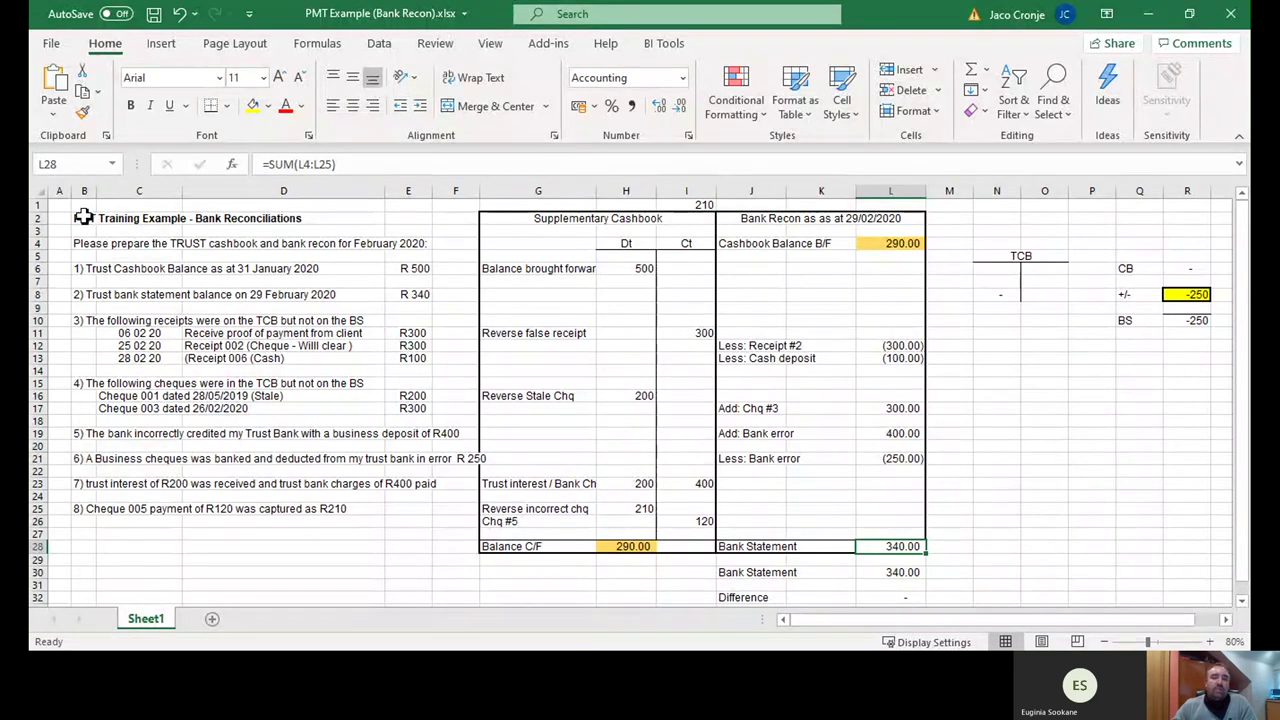
- Compare the trust interest and bank charges entry in row 23 of the supplementary cashbook with the bank recon adjustments
{"action": "left_click", "coordinate": [530, 286]}
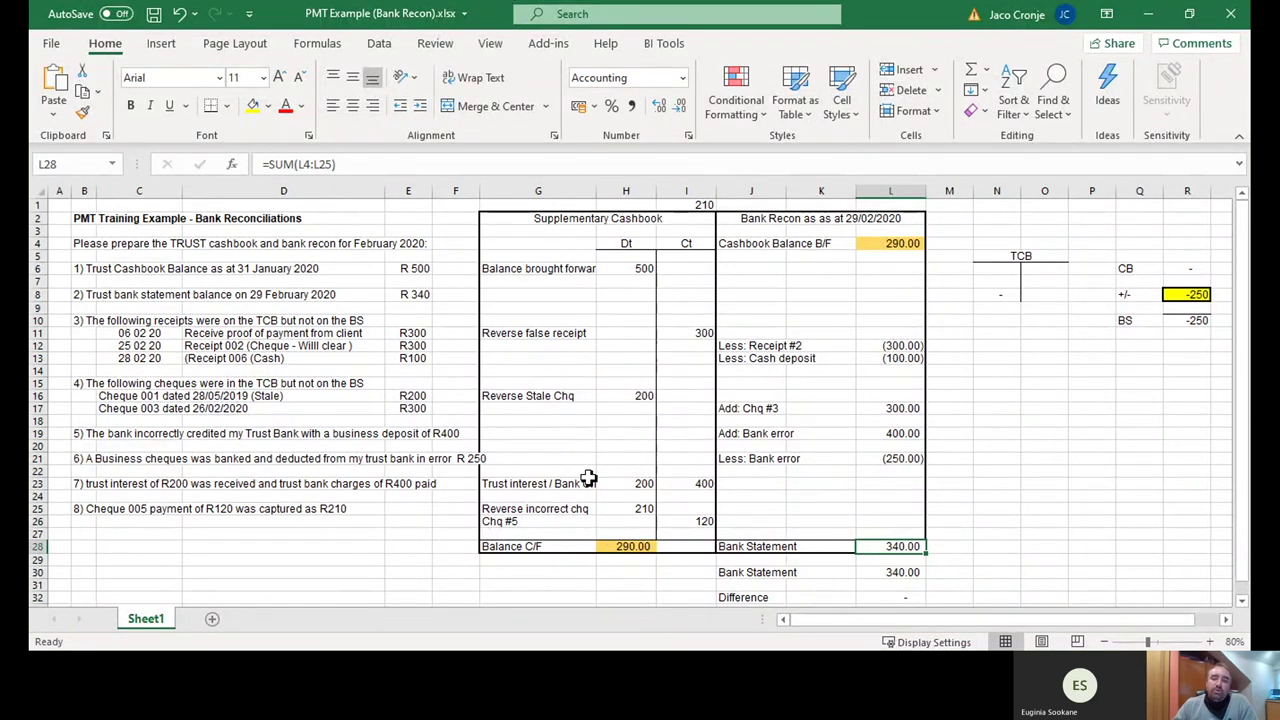
{"action": "left_click_drag", "start_coordinate": [508, 483], "coordinate": [683, 488]}
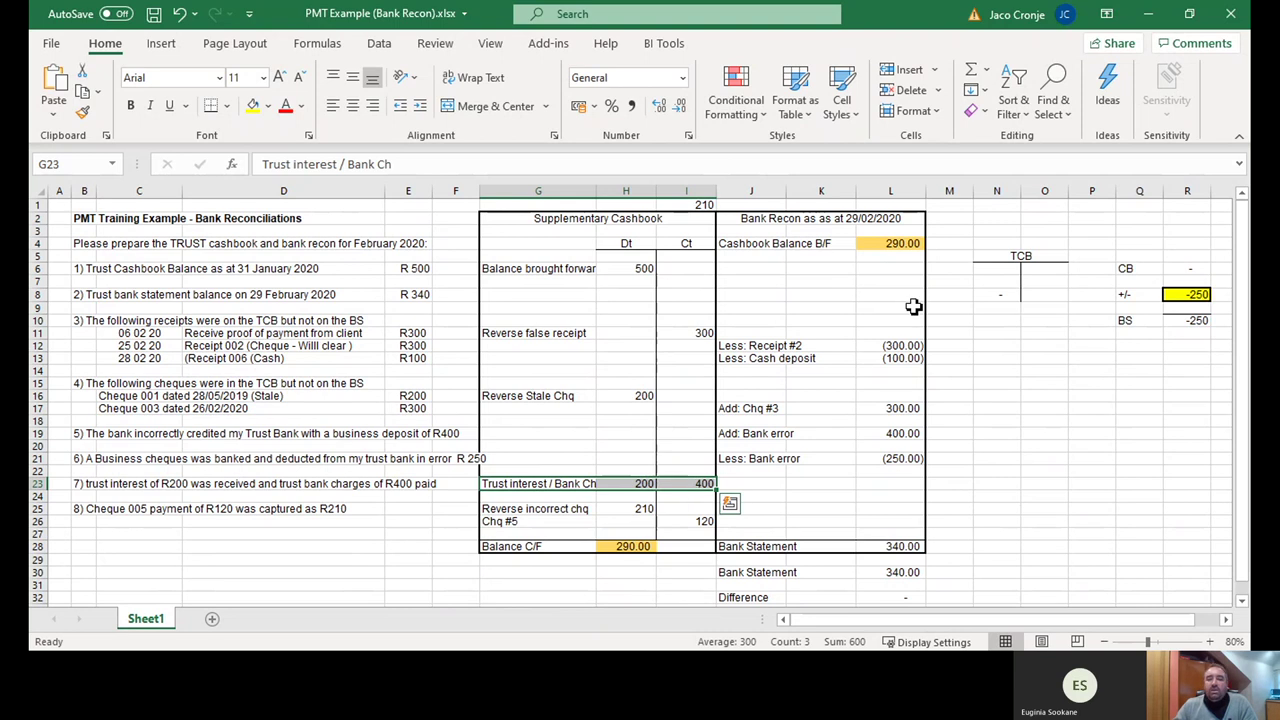
{"action": "left_click_drag", "start_coordinate": [912, 306], "coordinate": [810, 497]}
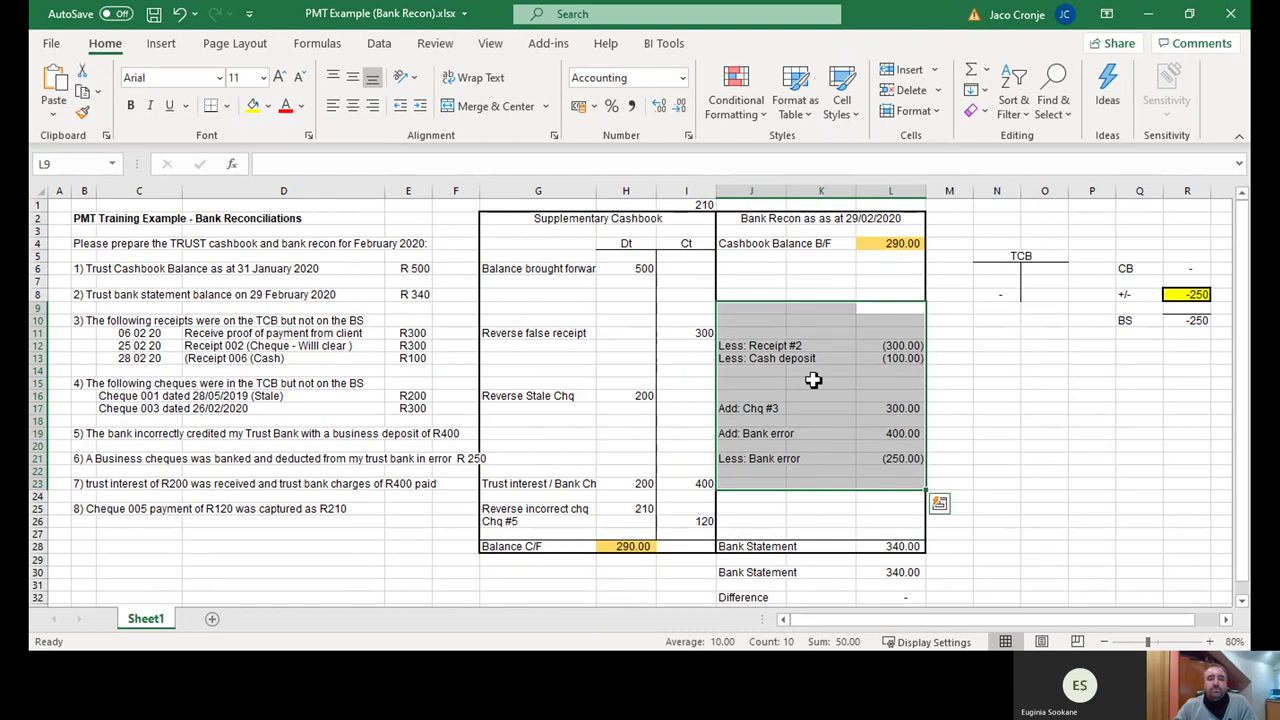
- Save the bank reconciliation workbook and switch to PMT Example (Financial Statements).xlsx
{"action": "left_click", "coordinate": [347, 322]}
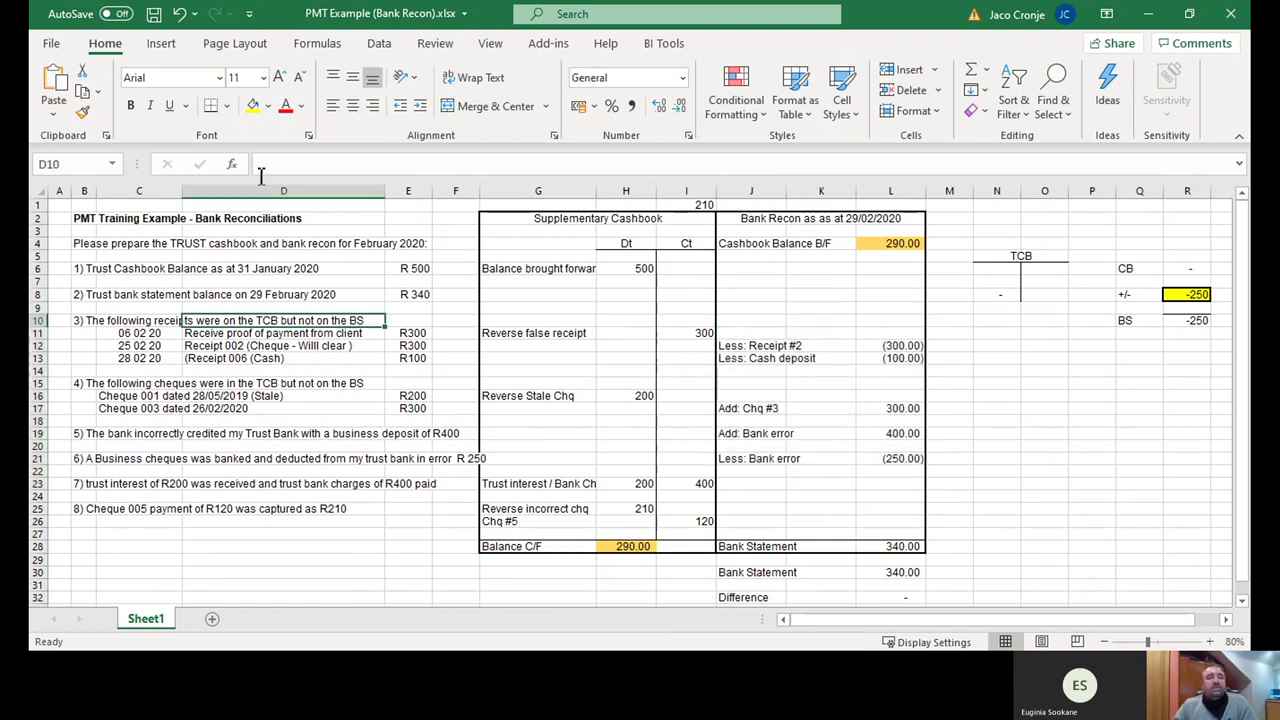
{"action": "left_click", "coordinate": [155, 16]}
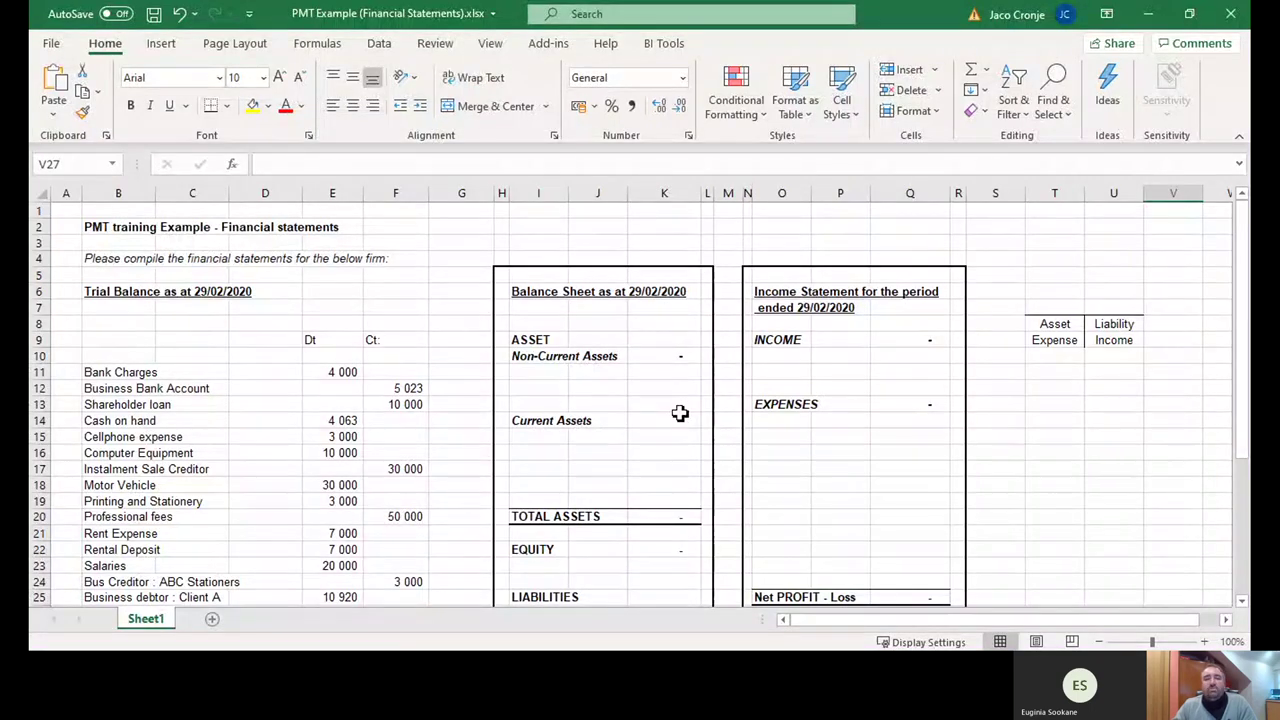
- Review the trial balance as at 29/02/2020 and the blank balance sheet and income statement layouts
{"action": "scroll", "coordinate": [326, 369], "scroll_direction": "down", "scroll_amount": 1}
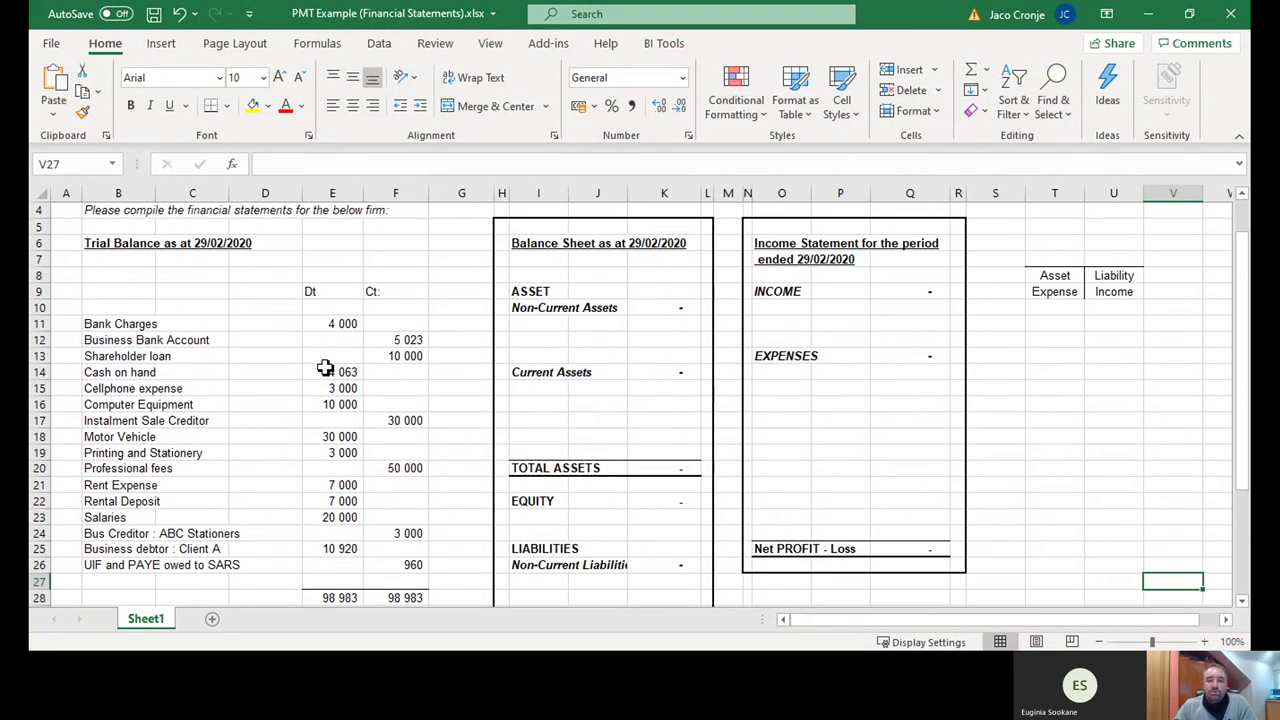
{"action": "scroll", "coordinate": [326, 369], "scroll_direction": "down", "scroll_amount": 1}
{"action": "scroll", "coordinate": [326, 366], "scroll_direction": "up", "scroll_amount": 3}
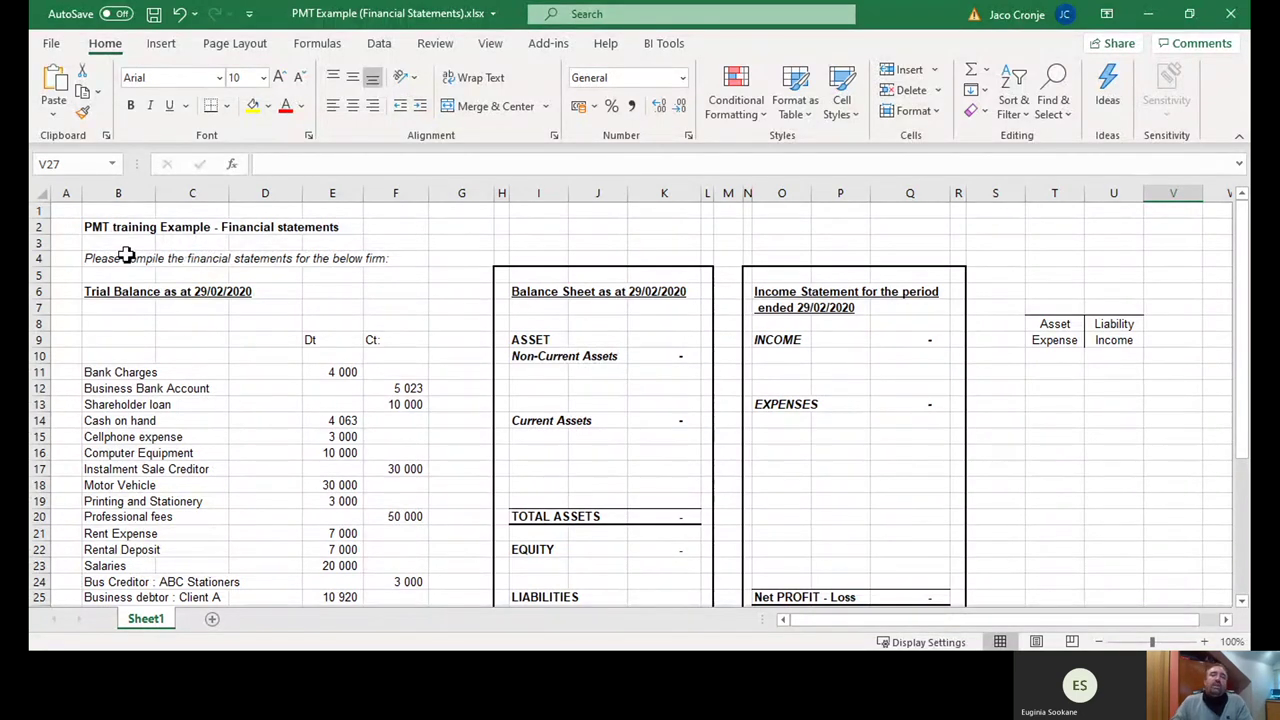
{"action": "scroll", "coordinate": [126, 255], "scroll_direction": "down", "scroll_amount": 1}
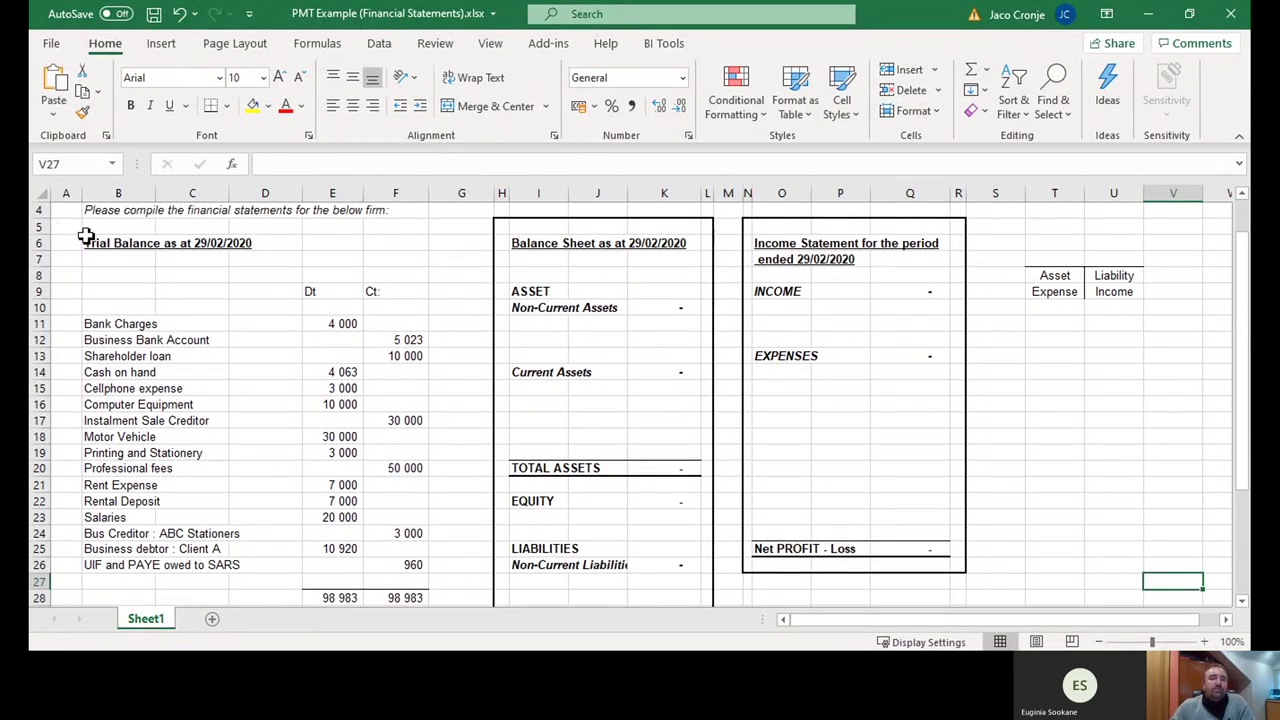
{"action": "left_click_drag", "start_coordinate": [94, 243], "coordinate": [110, 260]}
{"action": "left_click_drag", "start_coordinate": [207, 378], "coordinate": [397, 591]}
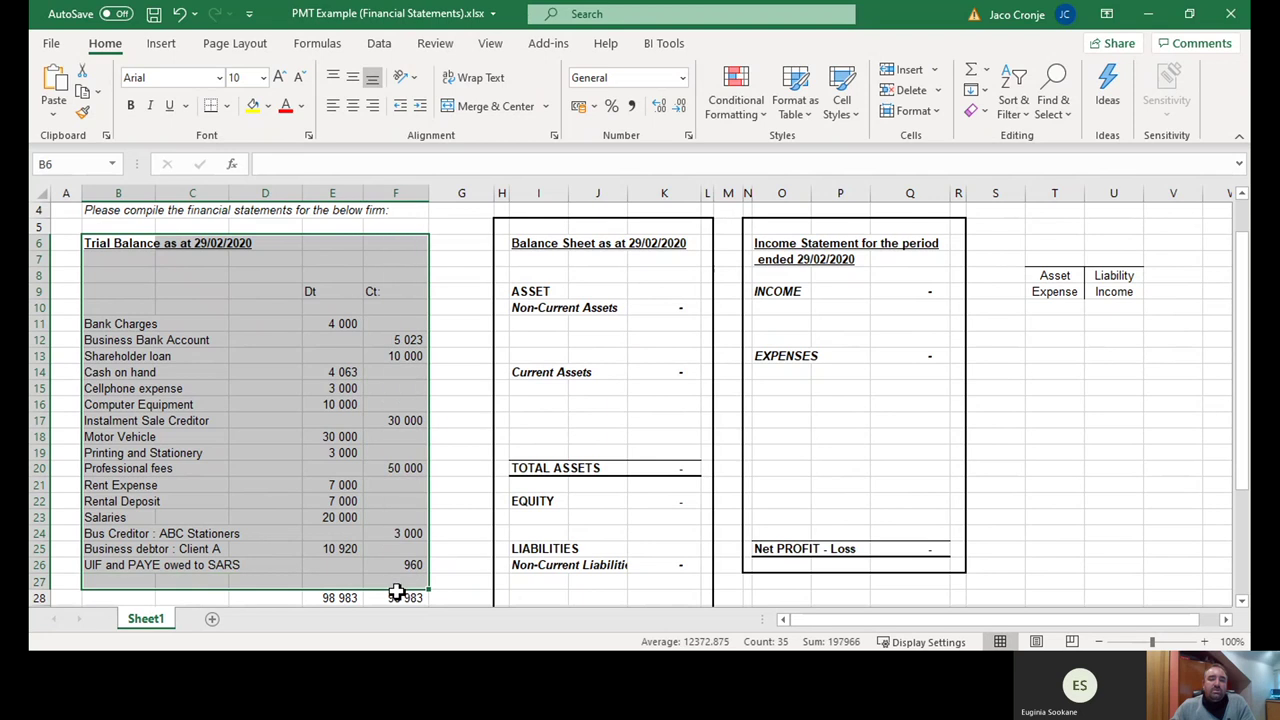
{"action": "left_click", "coordinate": [249, 424]}
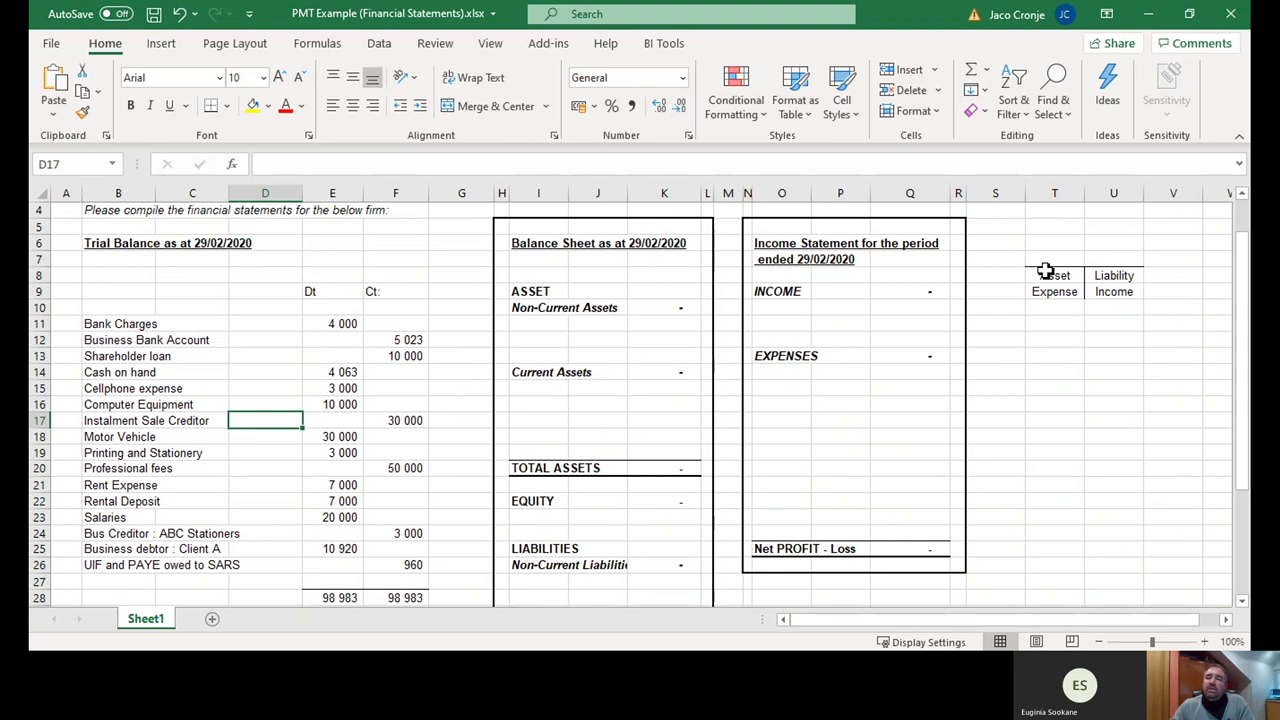
- Examine the Asset, Expense, Liability and Income classification guide in T8:U9
{"action": "left_click_drag", "start_coordinate": [1044, 270], "coordinate": [1103, 291]}
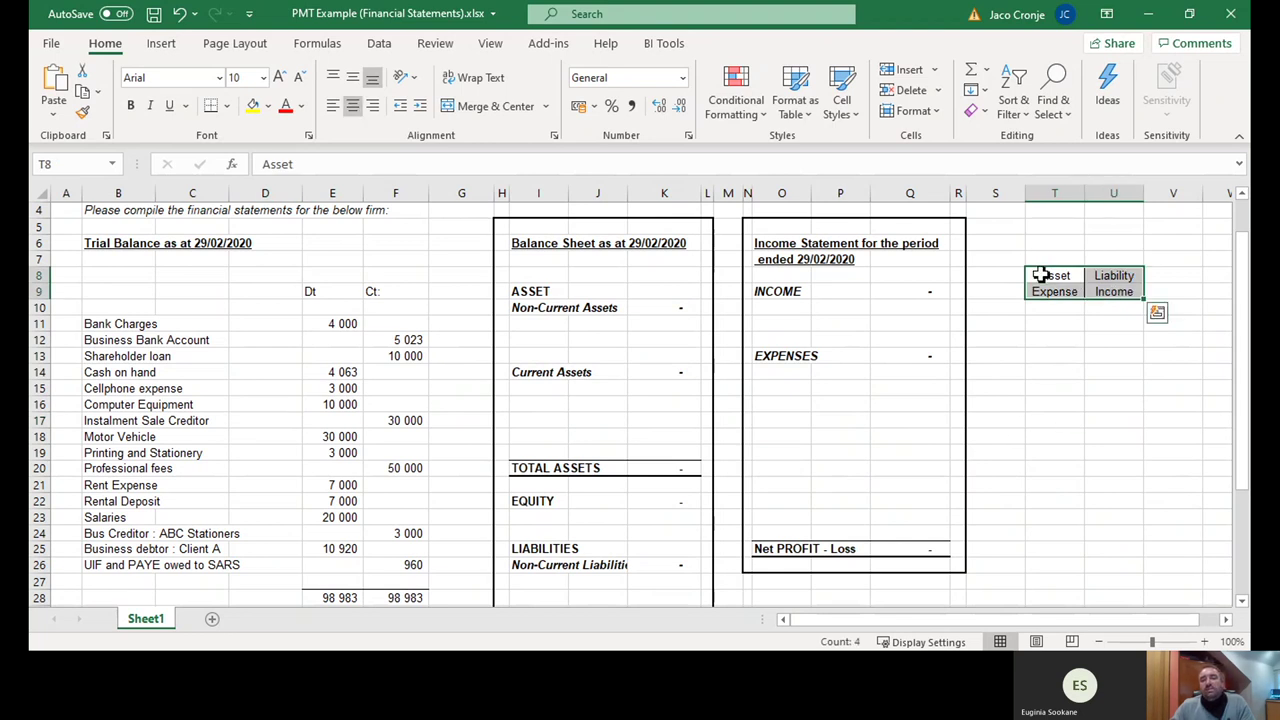
{"action": "left_click_drag", "start_coordinate": [1040, 275], "coordinate": [1043, 291]}
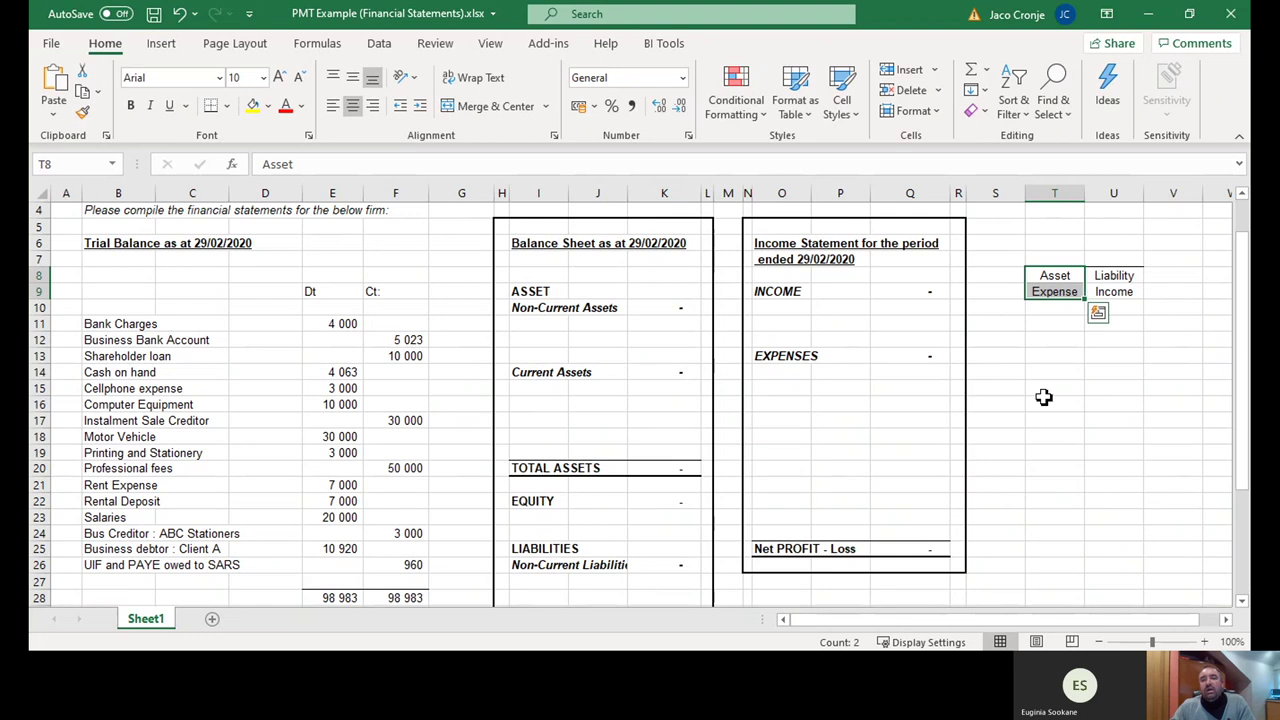
- Review the Asset/Expense and Liability/Income classification grid against the trial balance, balance sheet and income statement sections
{"action": "left_click", "coordinate": [1037, 289]}
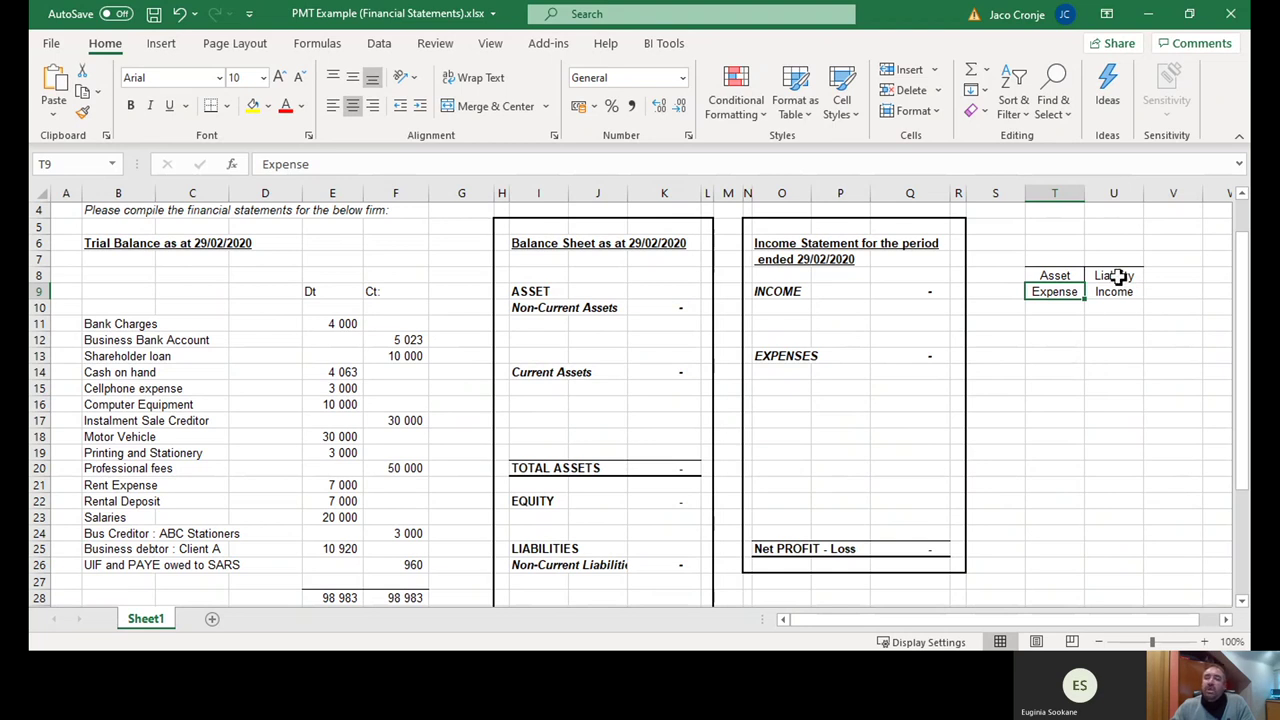
{"action": "left_click_drag", "start_coordinate": [403, 327], "coordinate": [406, 565]}
{"action": "left_click_drag", "start_coordinate": [1126, 275], "coordinate": [1127, 292]}
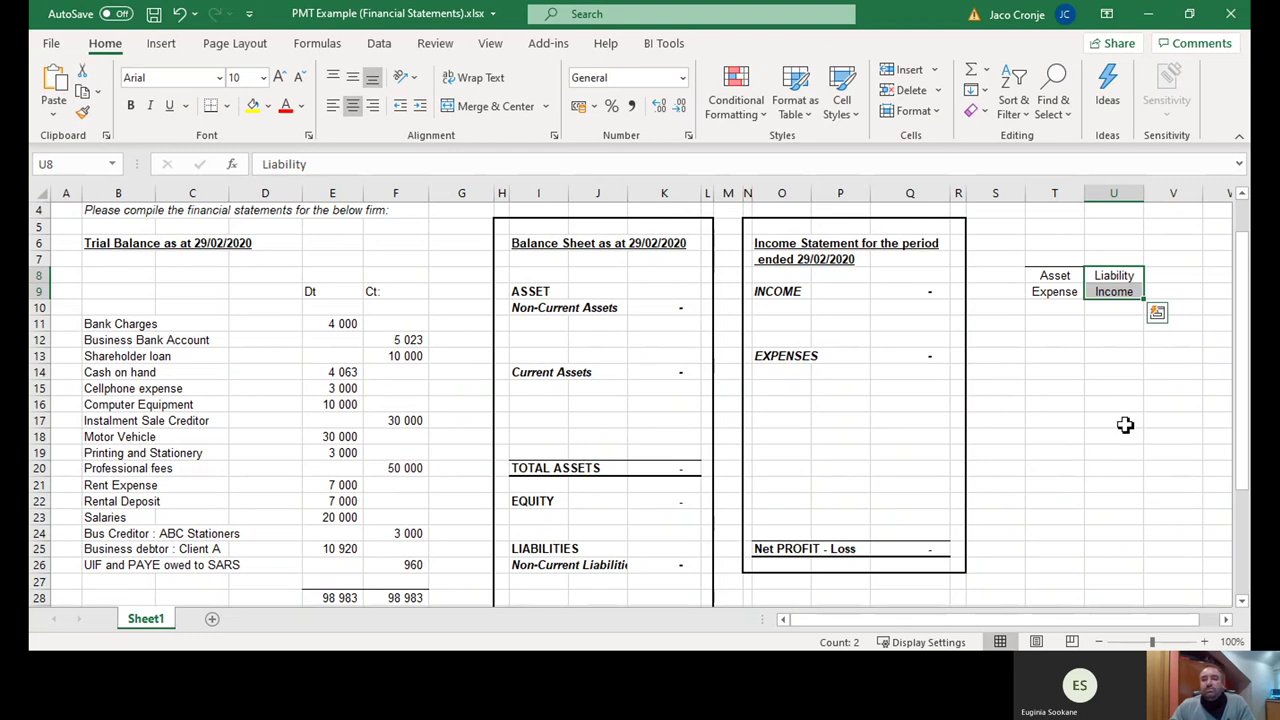
{"action": "left_click", "coordinate": [1127, 291]}
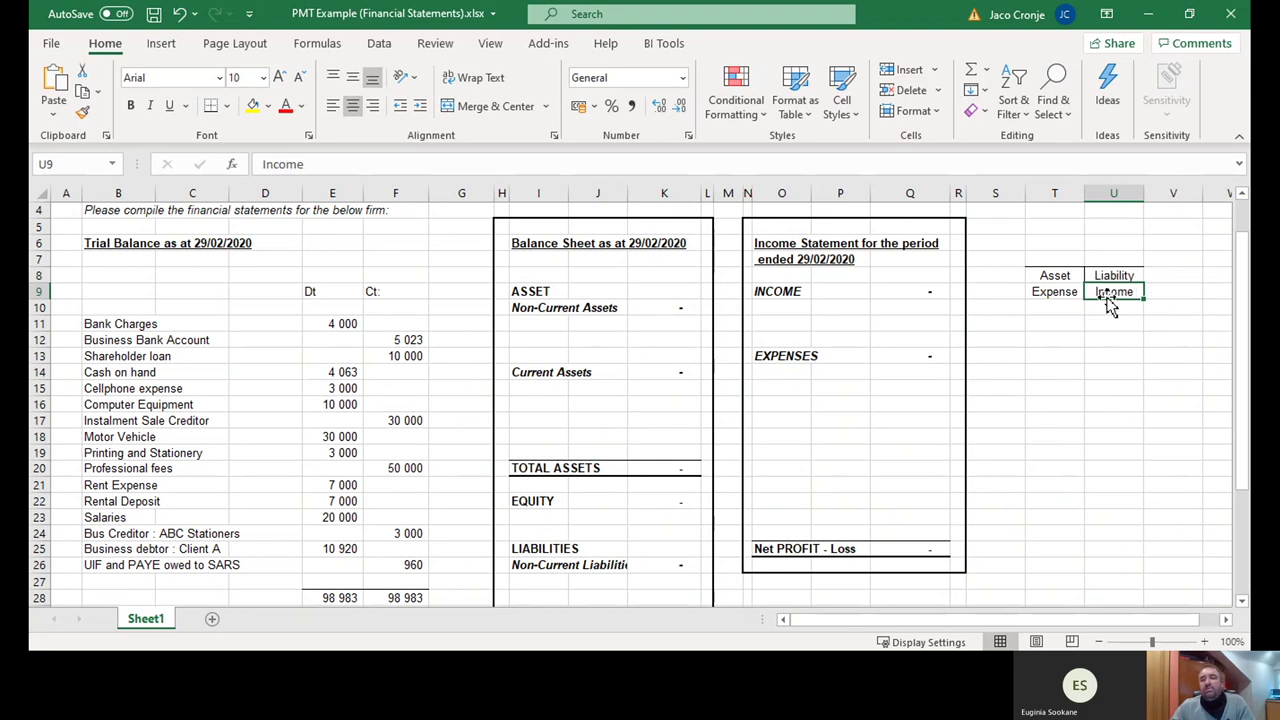
{"action": "scroll", "coordinate": [1108, 307], "scroll_direction": "down", "scroll_amount": 1}
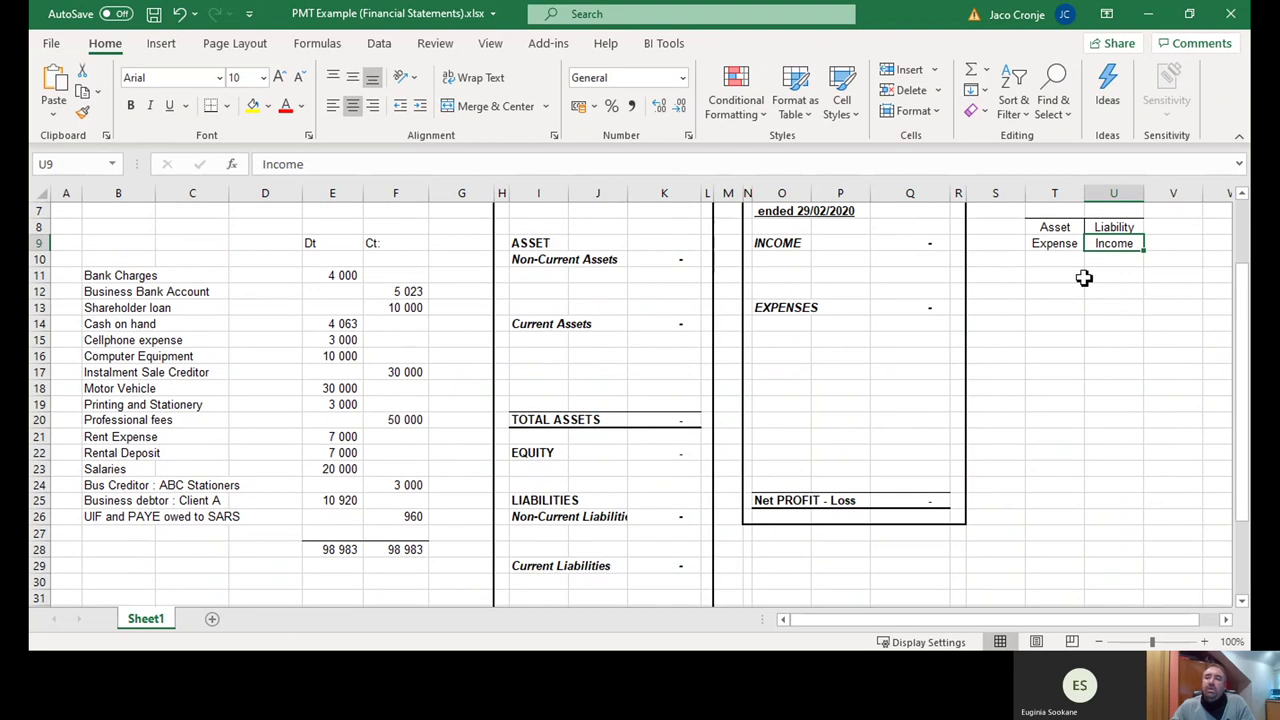
{"action": "left_click_drag", "start_coordinate": [1058, 229], "coordinate": [1117, 257]}
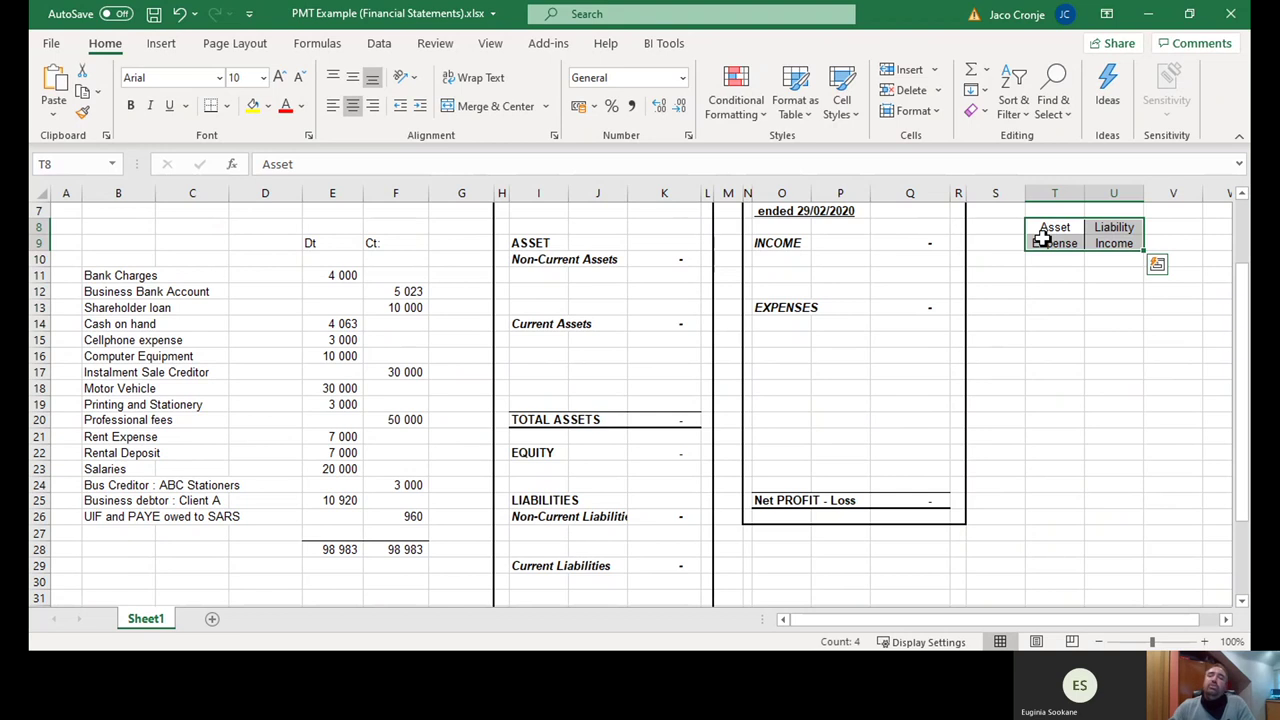
{"action": "scroll", "coordinate": [1048, 238], "scroll_direction": "up", "scroll_amount": 1}
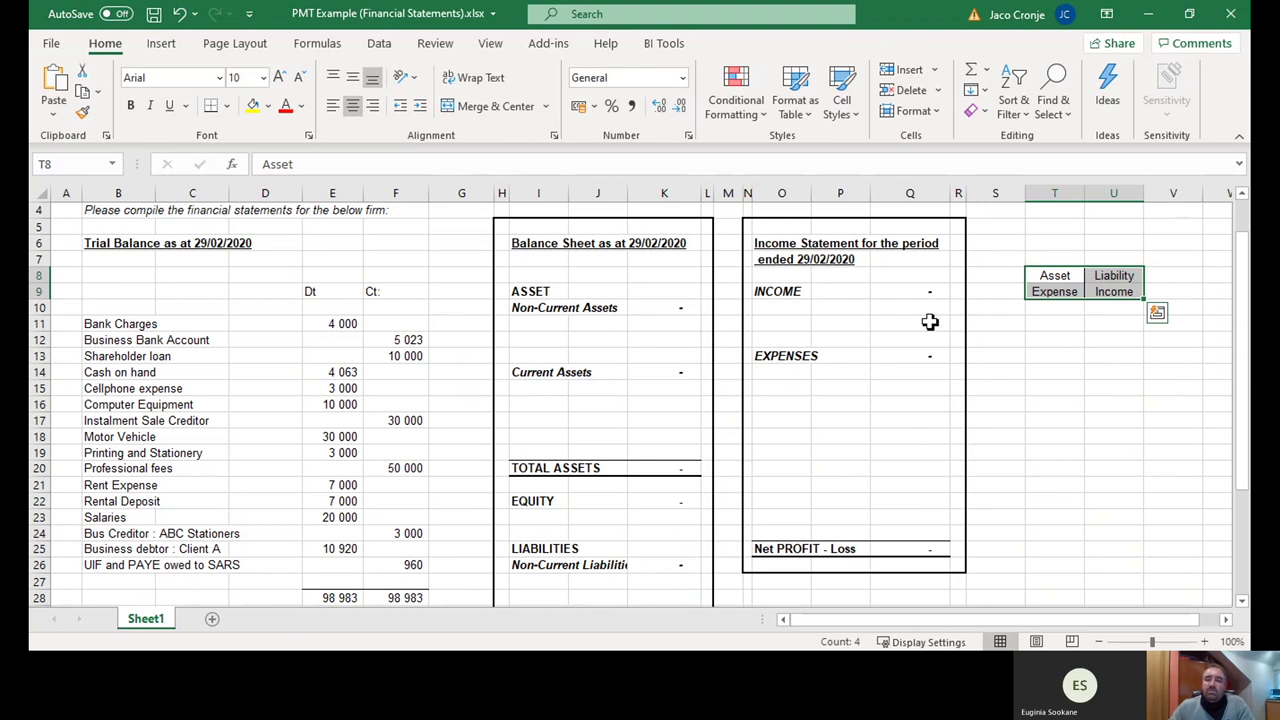
{"action": "left_click_drag", "start_coordinate": [930, 321], "coordinate": [926, 470]}
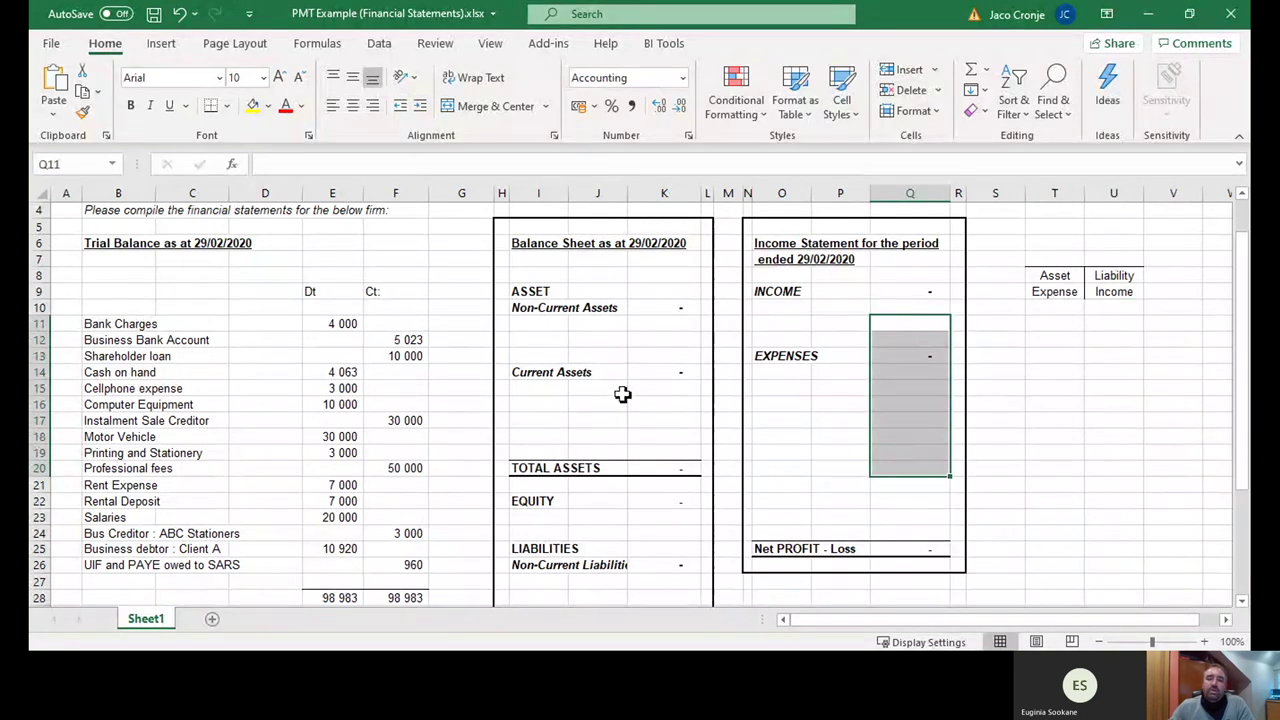
{"action": "scroll", "coordinate": [603, 471], "scroll_direction": "down", "scroll_amount": 4}
{"action": "scroll", "coordinate": [603, 471], "scroll_direction": "up", "scroll_amount": 1}
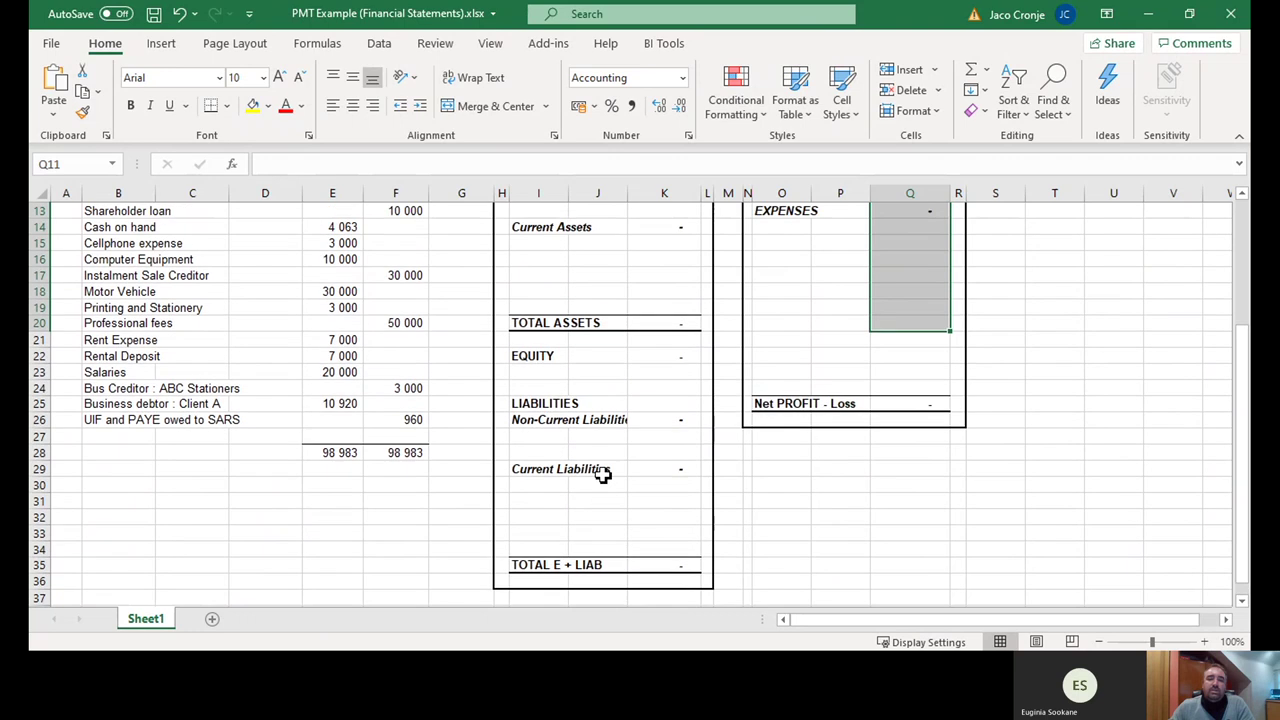
{"action": "scroll", "coordinate": [603, 475], "scroll_direction": "up", "scroll_amount": 3}
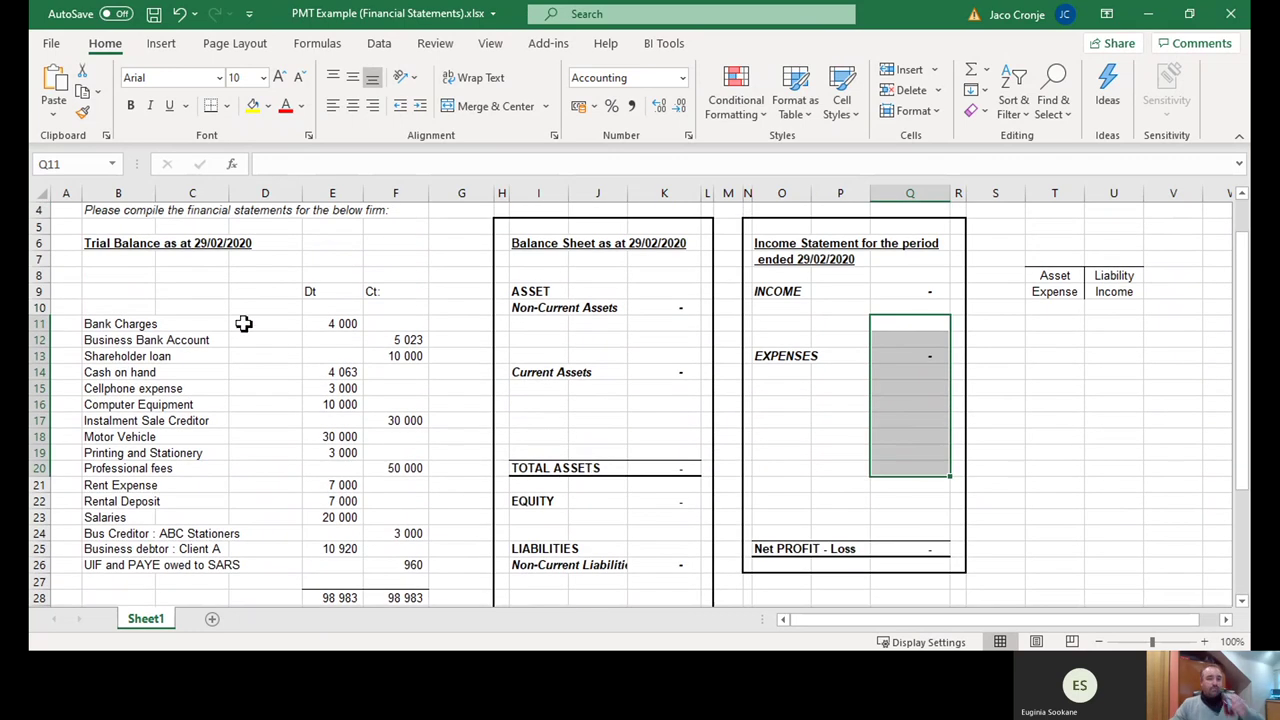
- Classify the trial balance's Bank Charges debit and record it as "Bank charges" with 4000 in row 15 under EXPENSES in the income statement
{"action": "left_click", "coordinate": [101, 324]}
{"action": "left_click", "coordinate": [75, 325]}
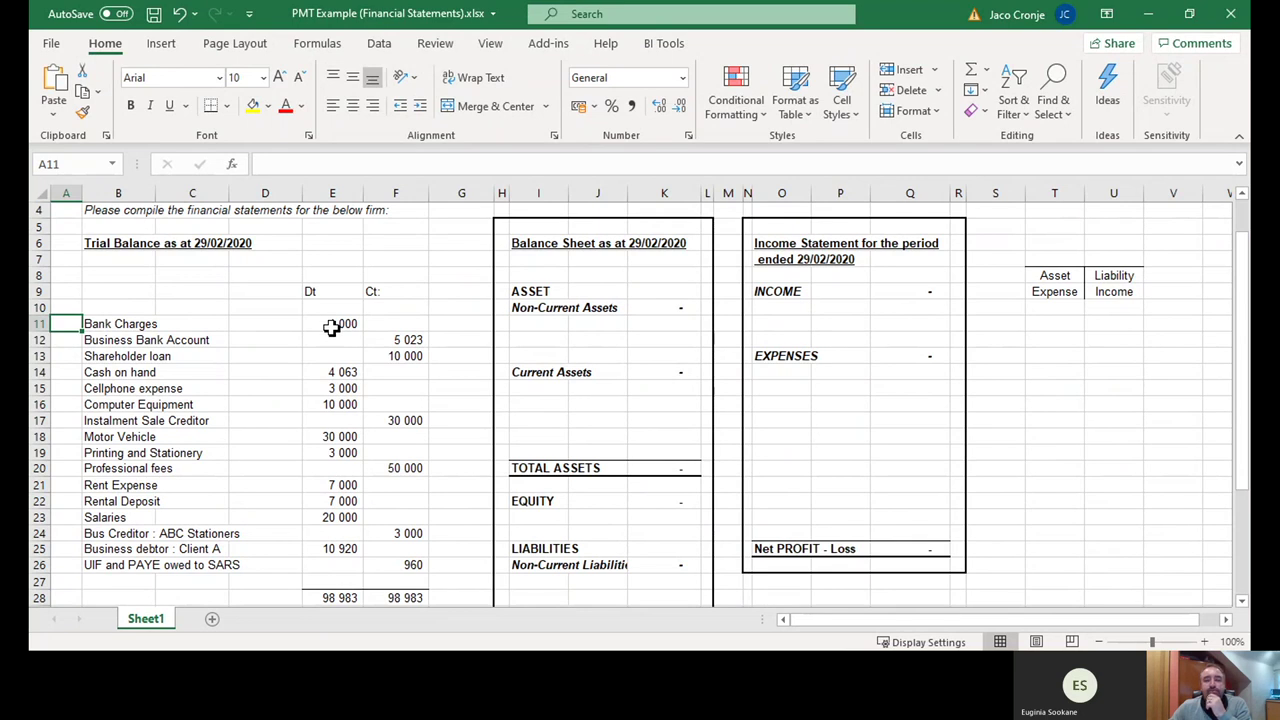
{"action": "left_click", "coordinate": [1052, 280]}
{"action": "left_click_drag", "start_coordinate": [1052, 280], "coordinate": [1054, 293]}
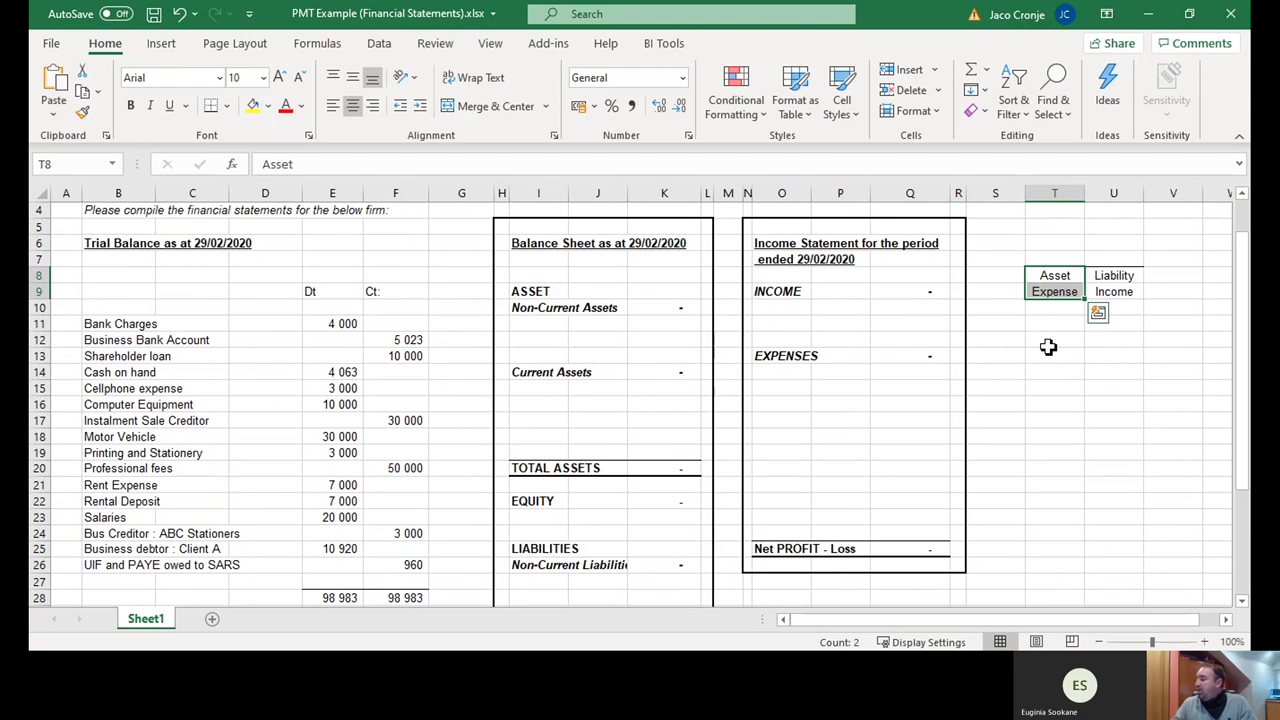
{"action": "left_click", "coordinate": [1065, 277]}
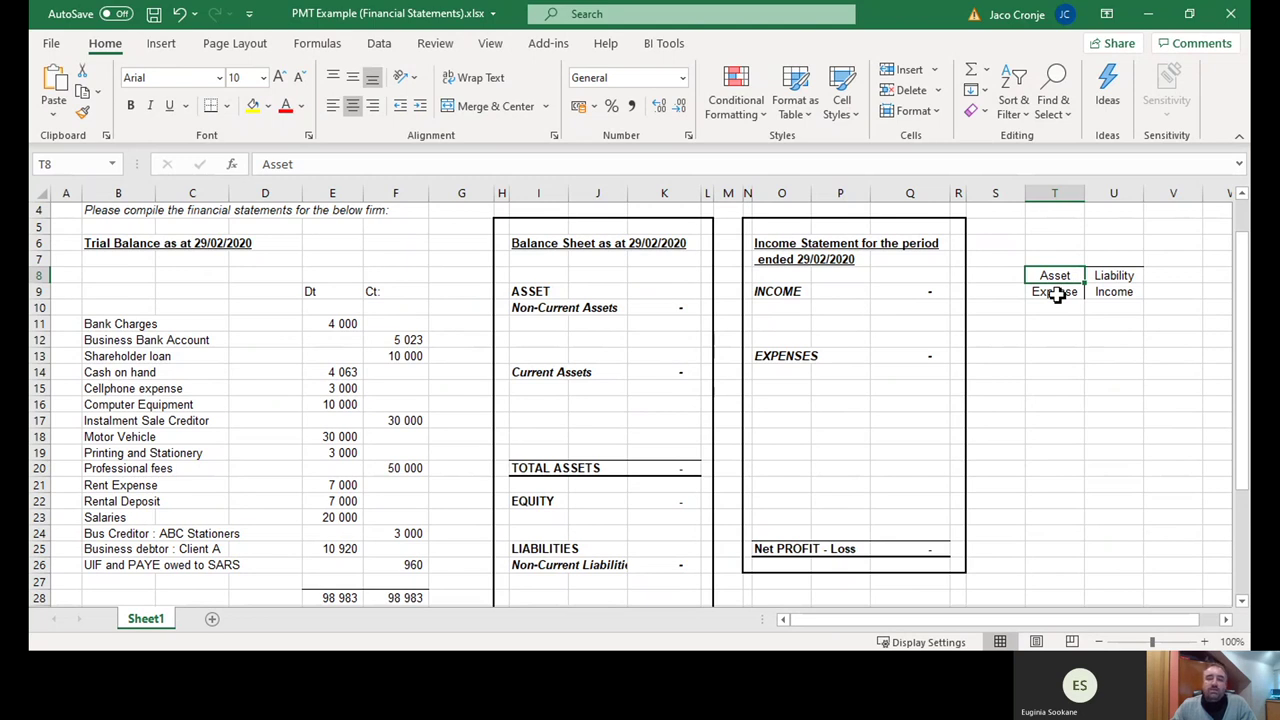
{"action": "left_click", "coordinate": [1057, 295]}
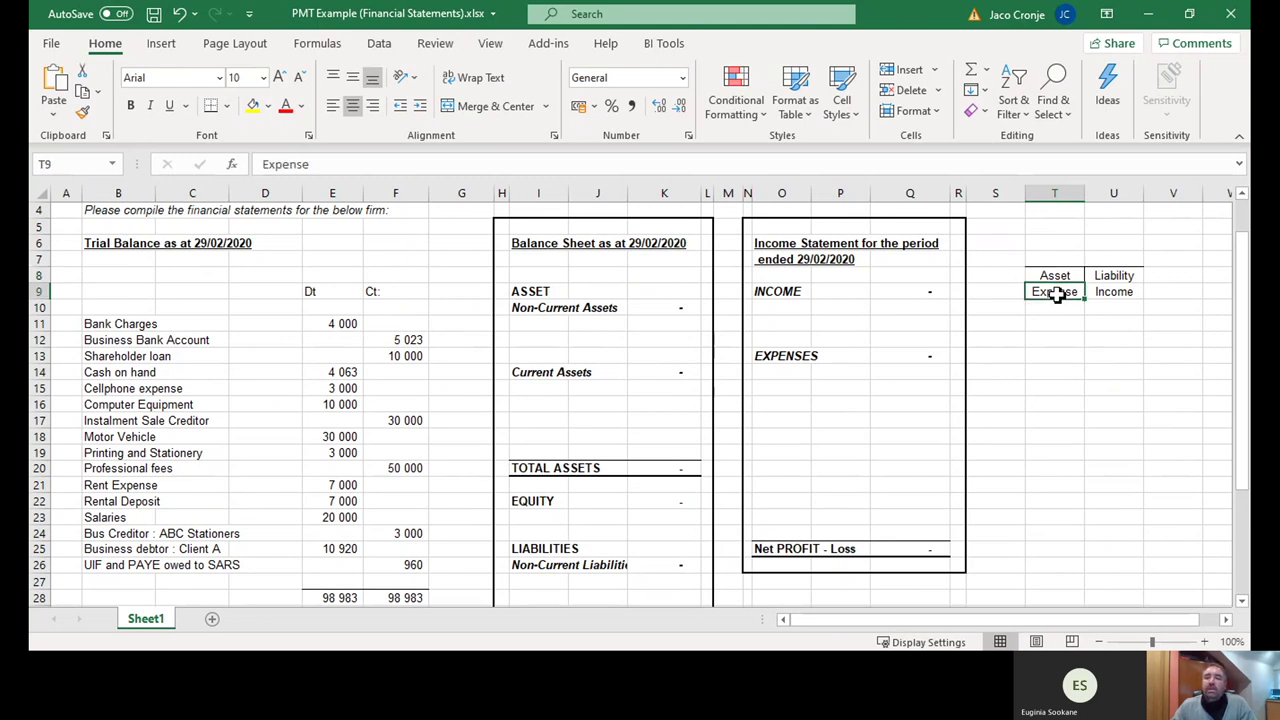
{"action": "left_click", "coordinate": [772, 389]}
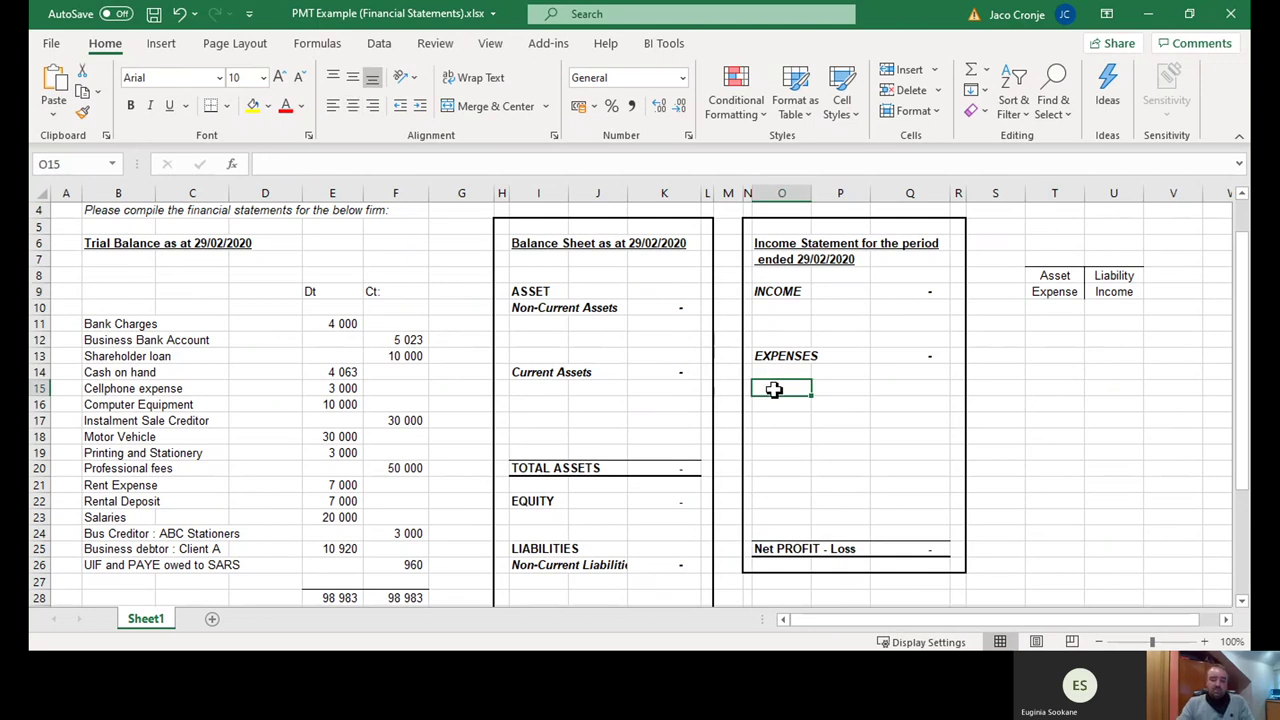
{"action": "type", "text": "Bank charge"}
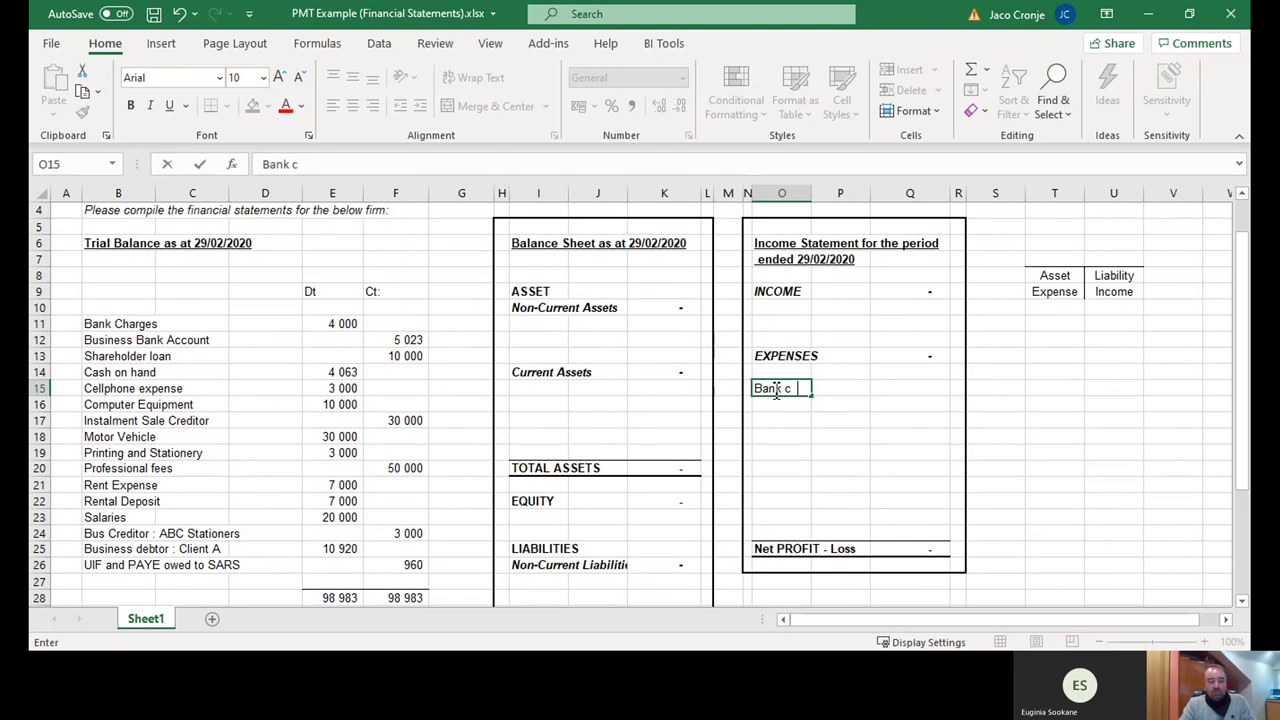
{"action": "key", "text": "Tab"}
{"action": "key", "text": "Tab"}
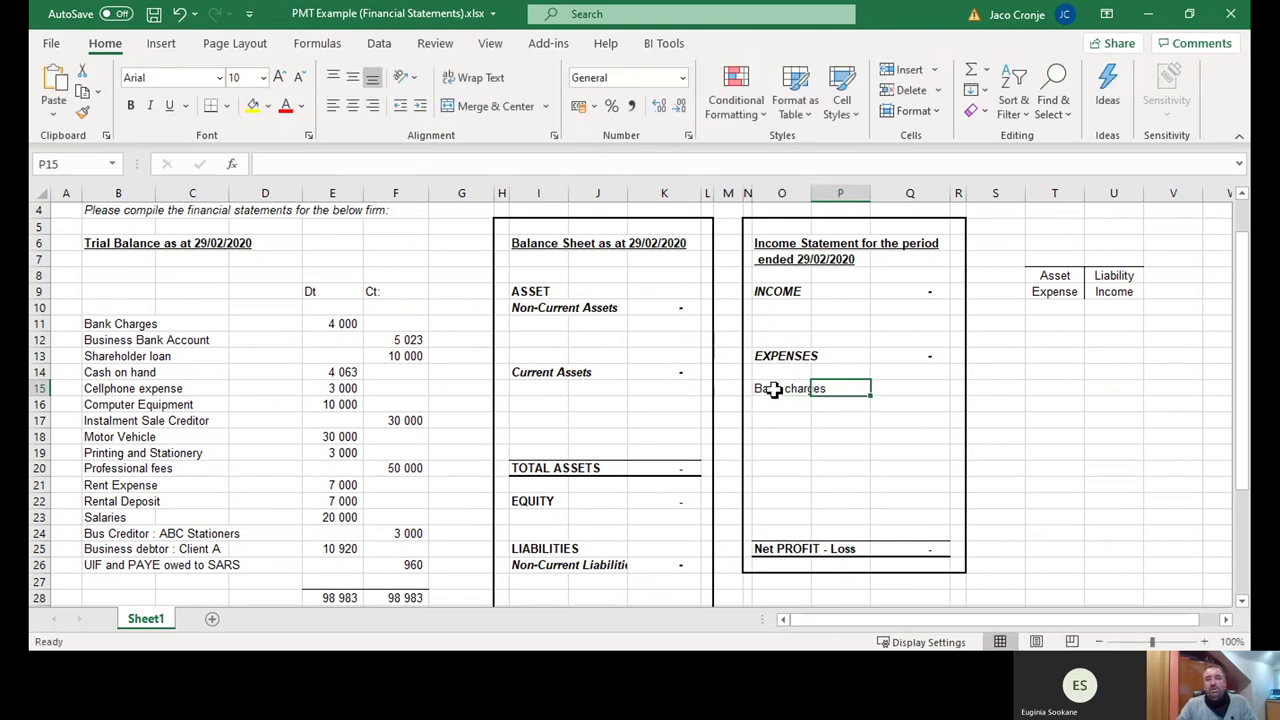
{"action": "type", "text": "4000"}
{"action": "key", "text": "Return"}
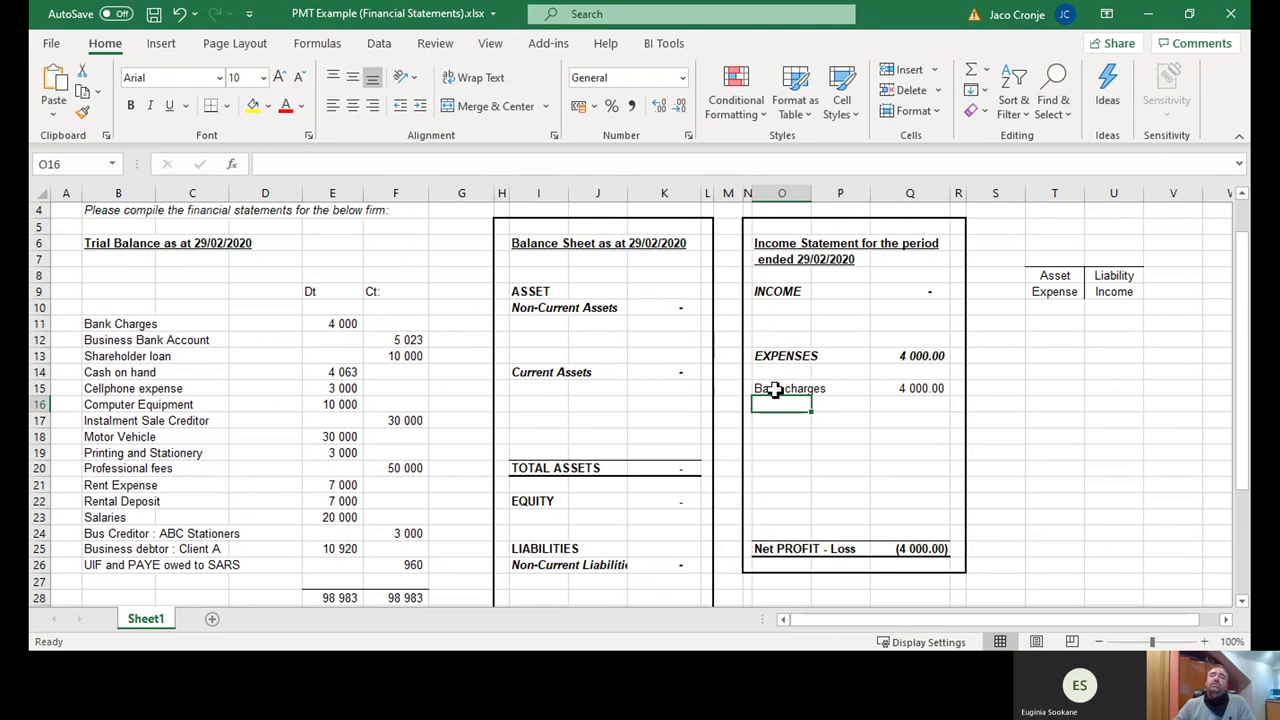
- Inspect the Net PROFIT - Loss formula in the income statement without changing it
{"action": "left_click", "coordinate": [920, 550]}
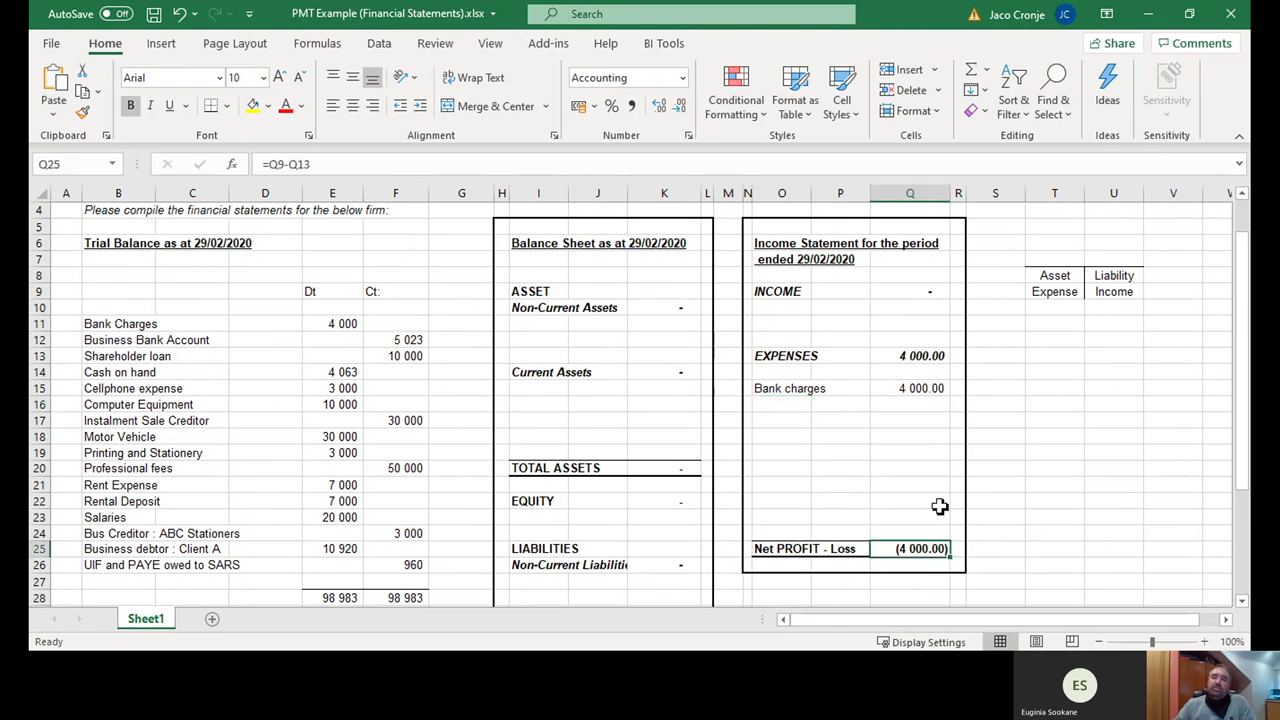
{"action": "key", "text": "F2"}
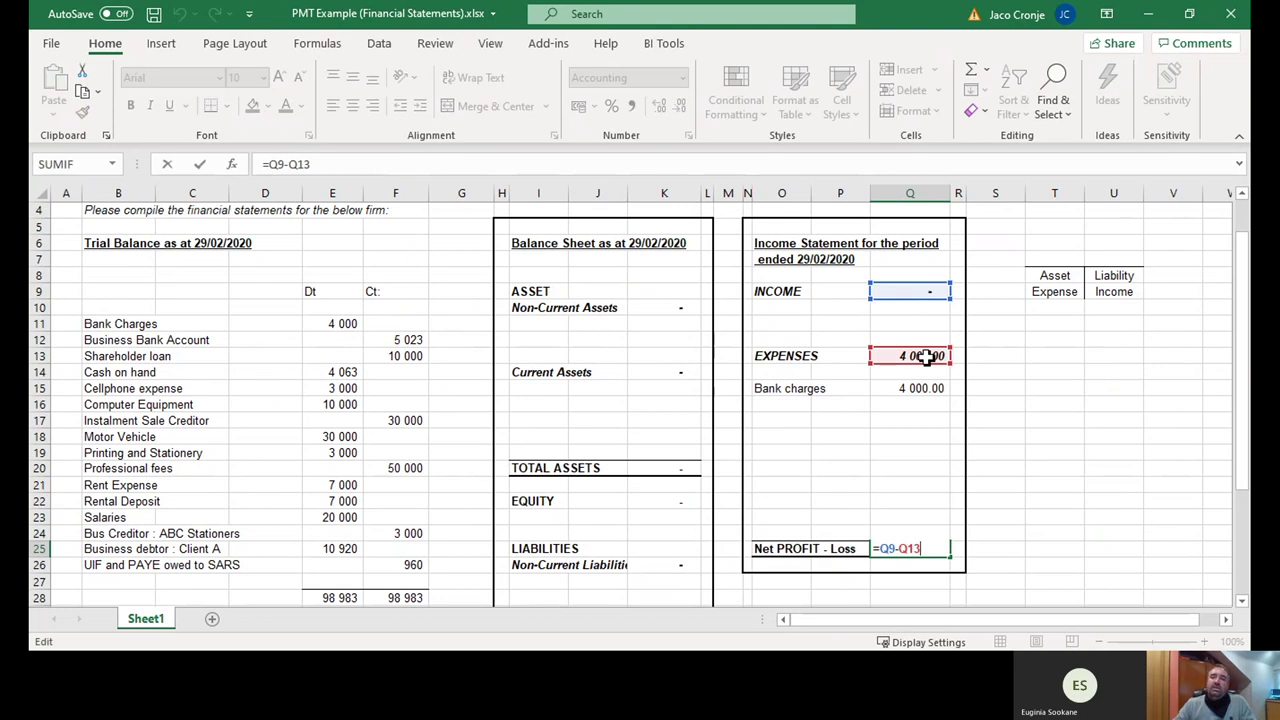
{"action": "key", "text": "Return"}
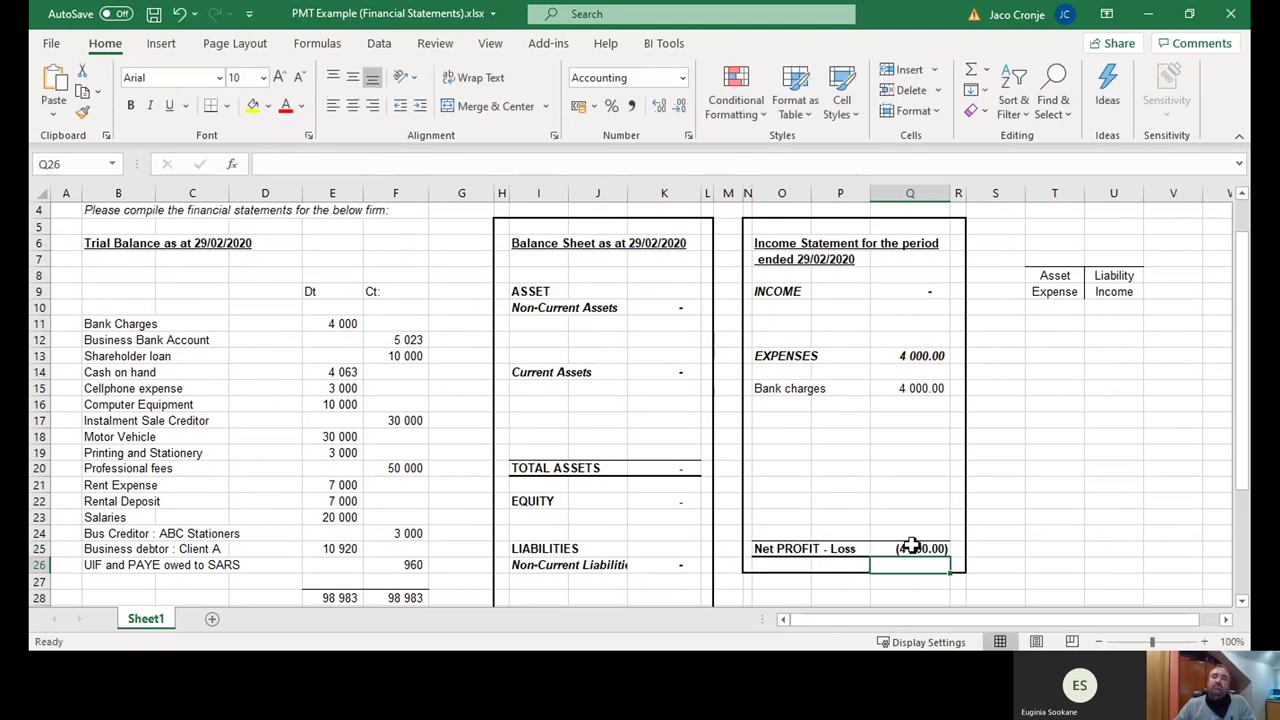
- Check the Business Bank Account credit against the Liability and Income classes and compare the non-current and current liability sections
{"action": "left_click", "coordinate": [68, 340]}
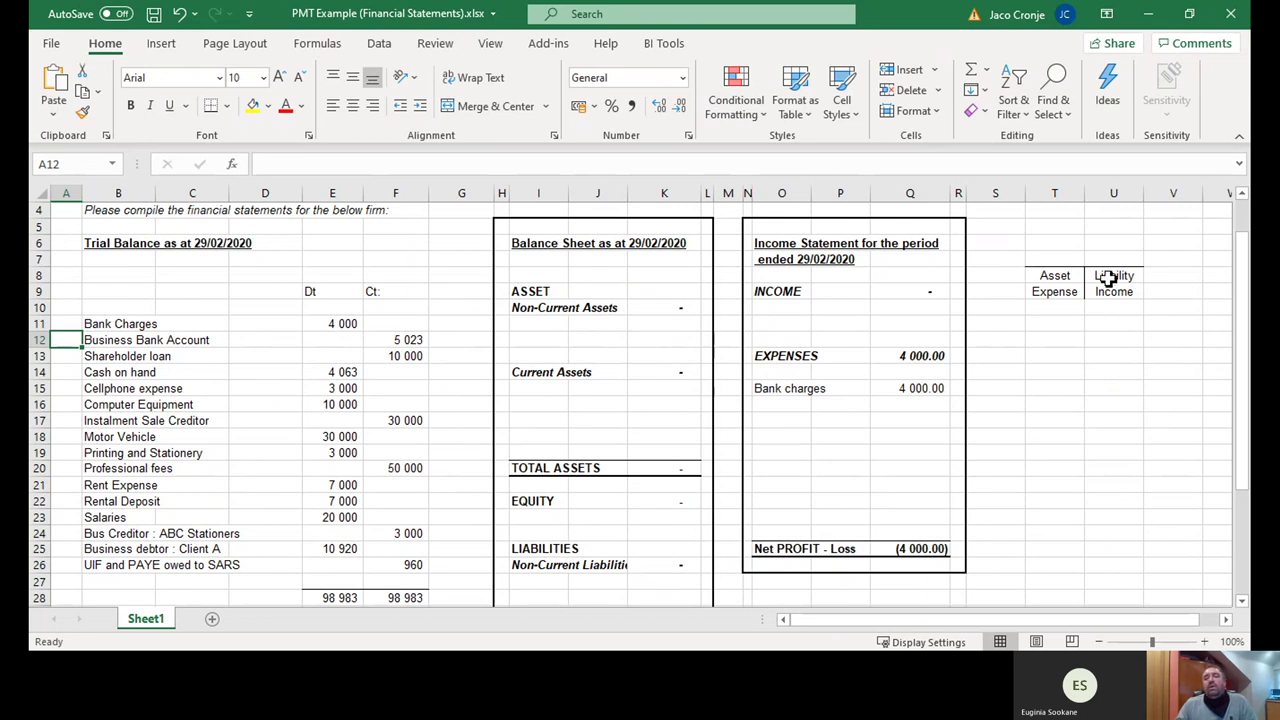
{"action": "left_click_drag", "start_coordinate": [1108, 278], "coordinate": [1110, 291]}
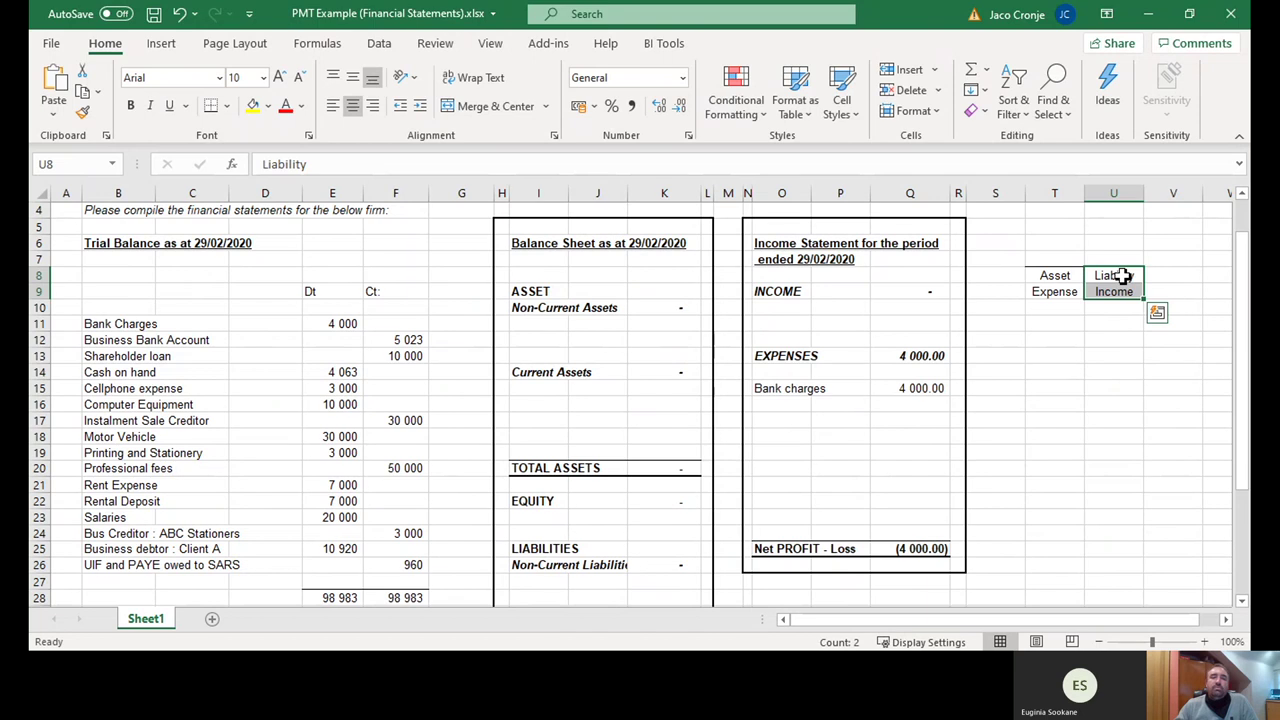
{"action": "left_click_drag", "start_coordinate": [1055, 276], "coordinate": [1105, 276]}
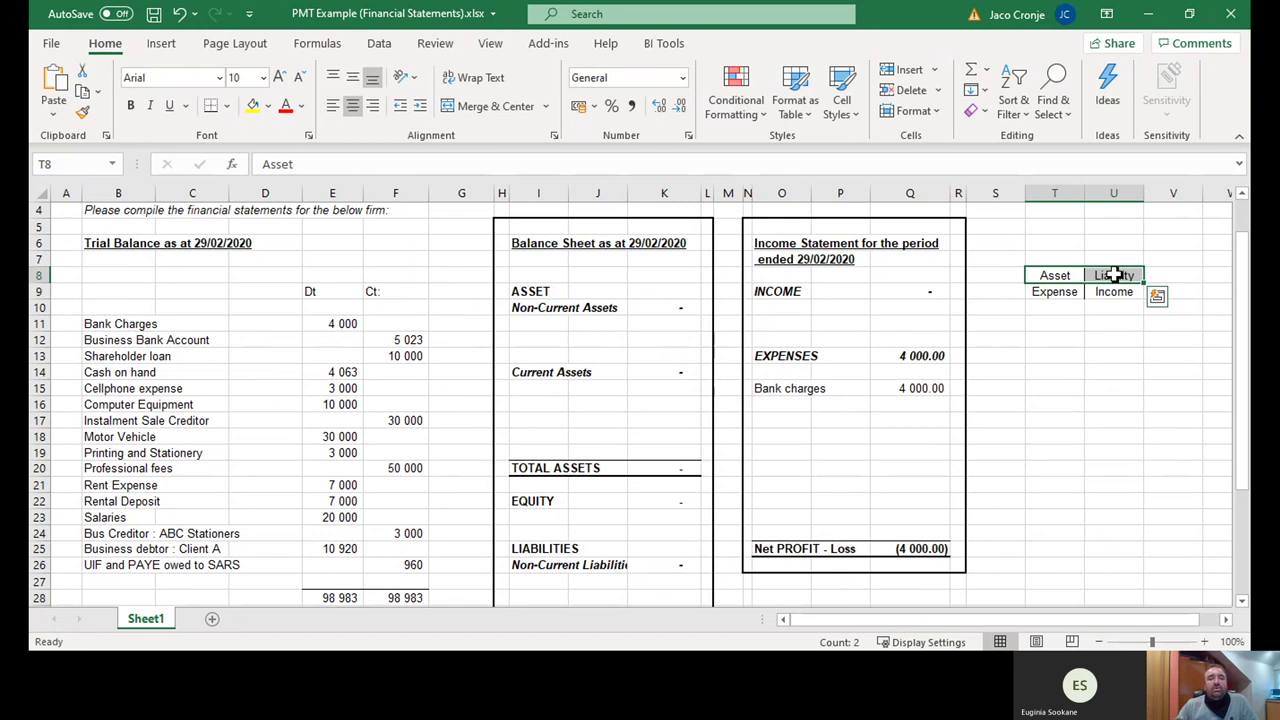
{"action": "left_click", "coordinate": [1116, 275]}
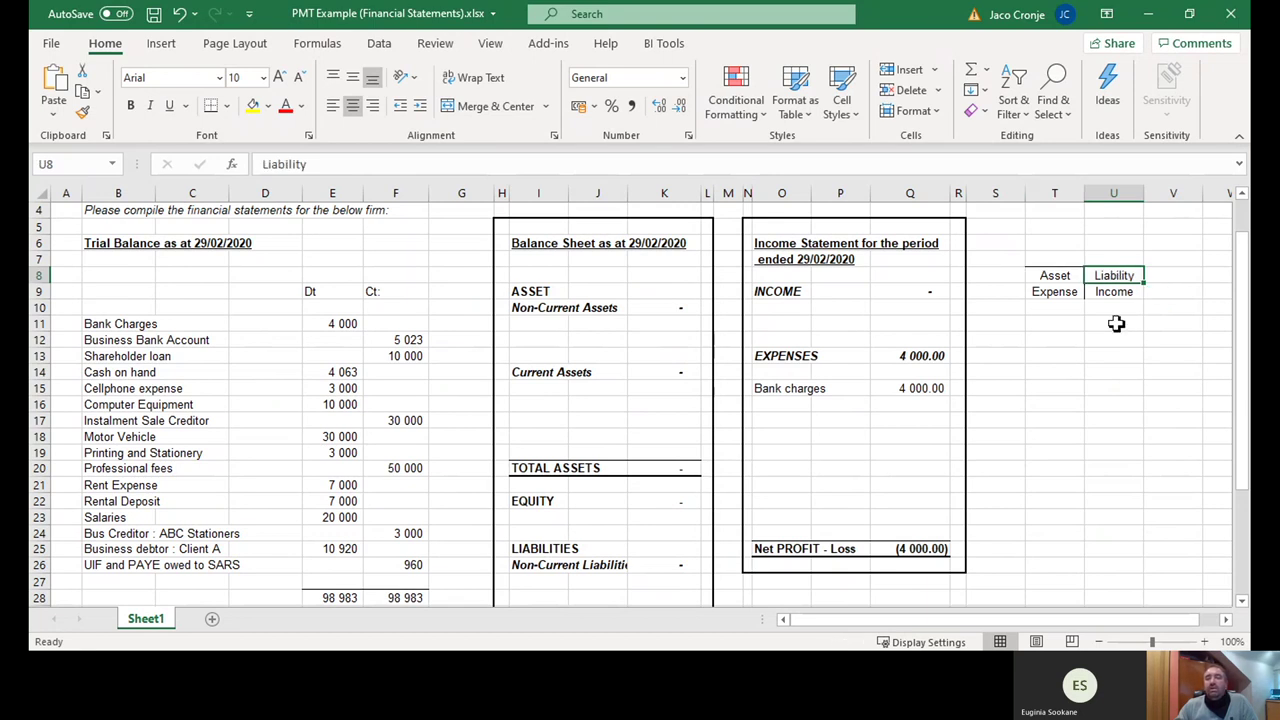
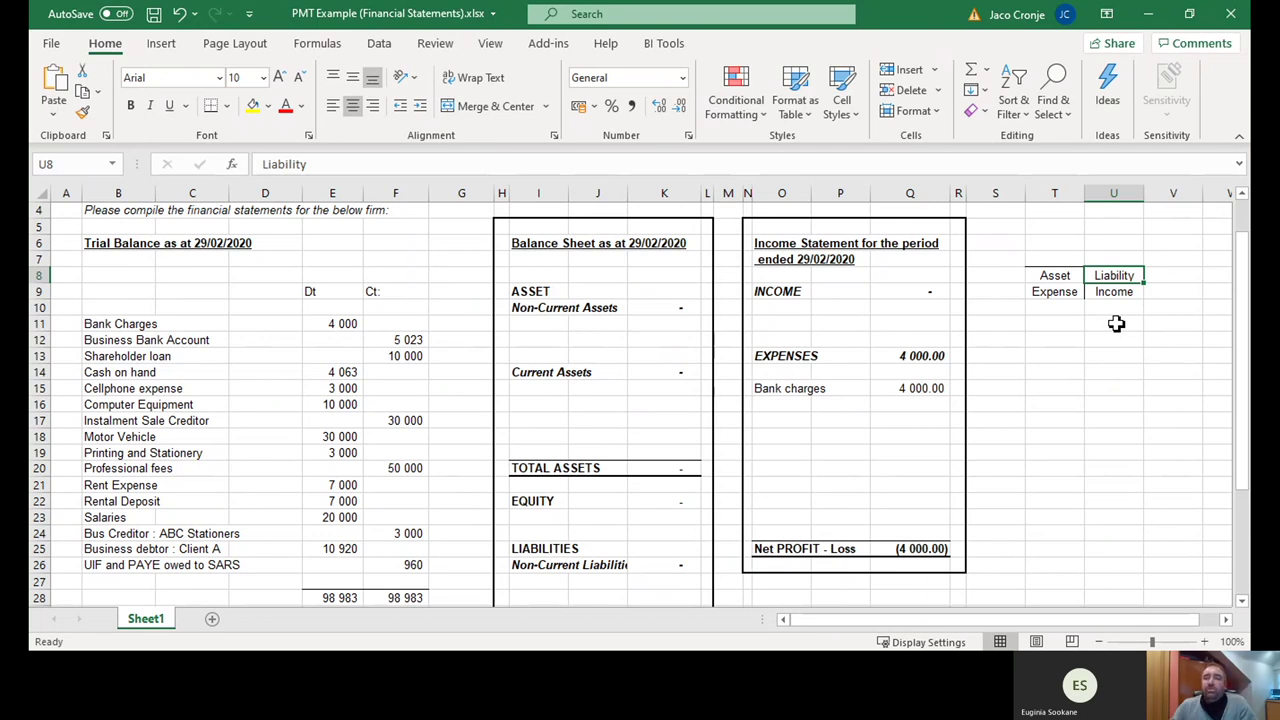
{"action": "left_click", "coordinate": [1114, 292]}
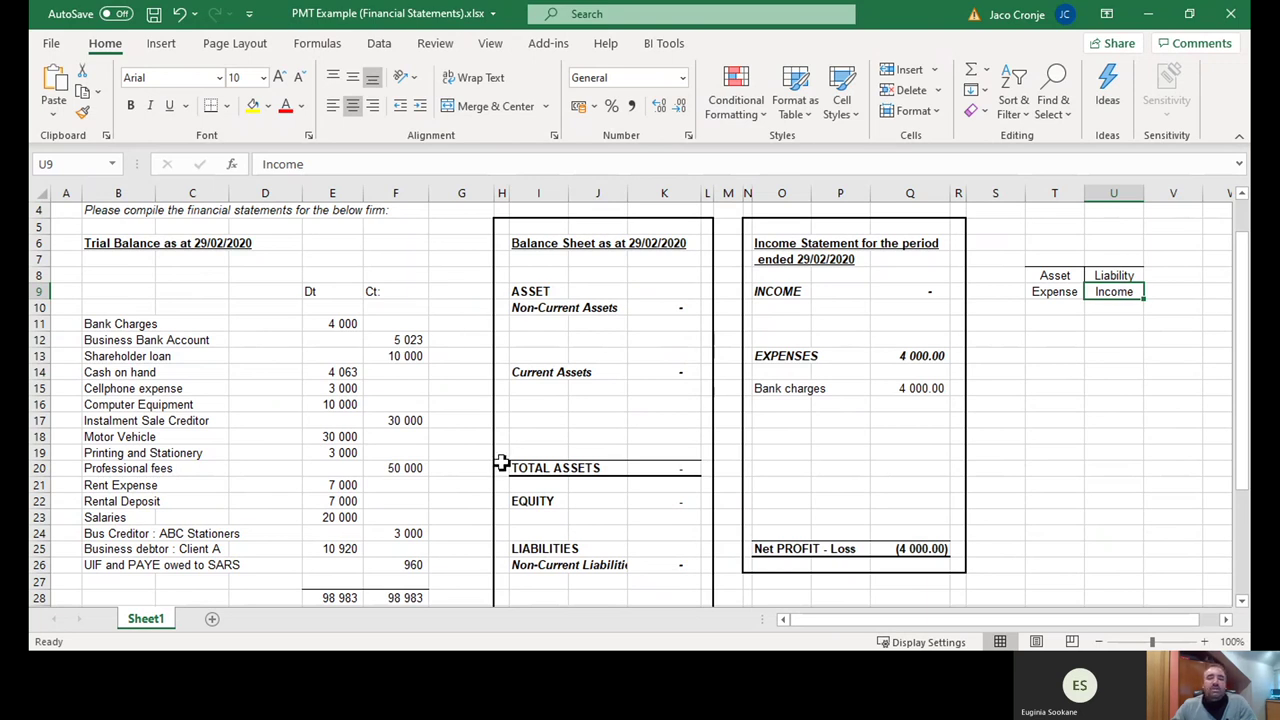
{"action": "scroll", "coordinate": [502, 464], "scroll_direction": "down", "scroll_amount": 2}
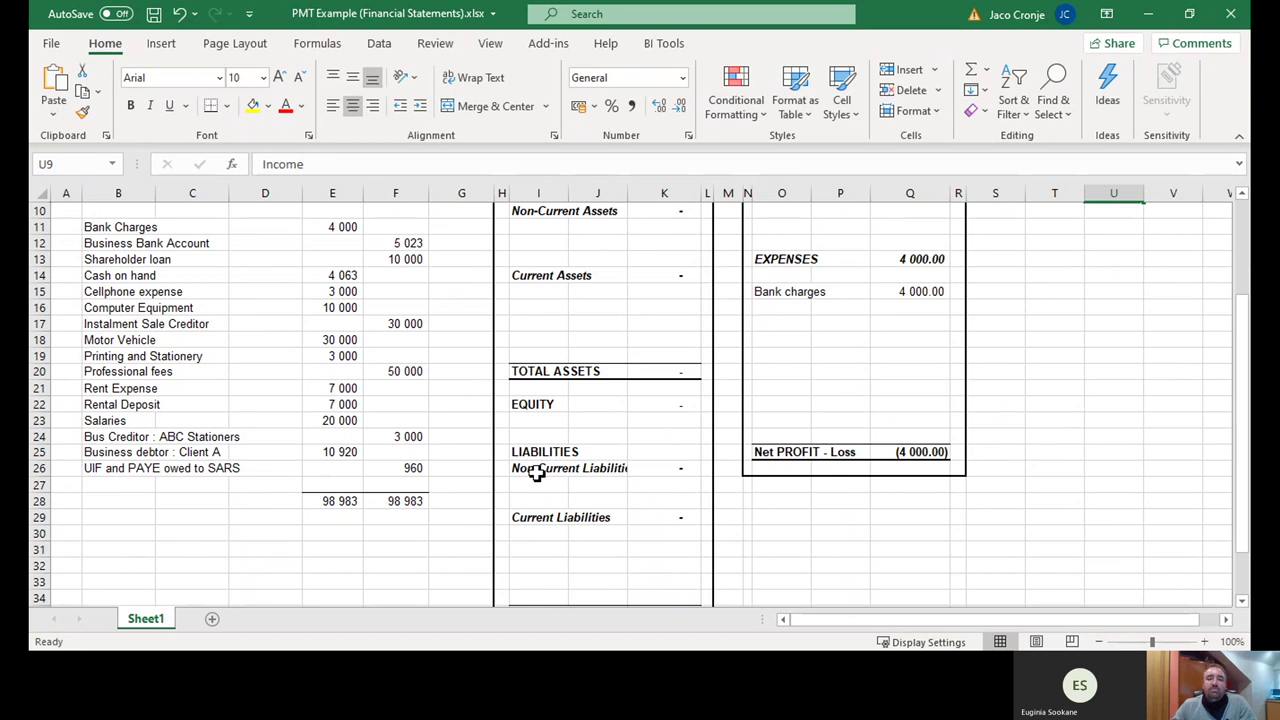
{"action": "left_click", "coordinate": [536, 474]}
{"action": "left_click", "coordinate": [532, 517]}
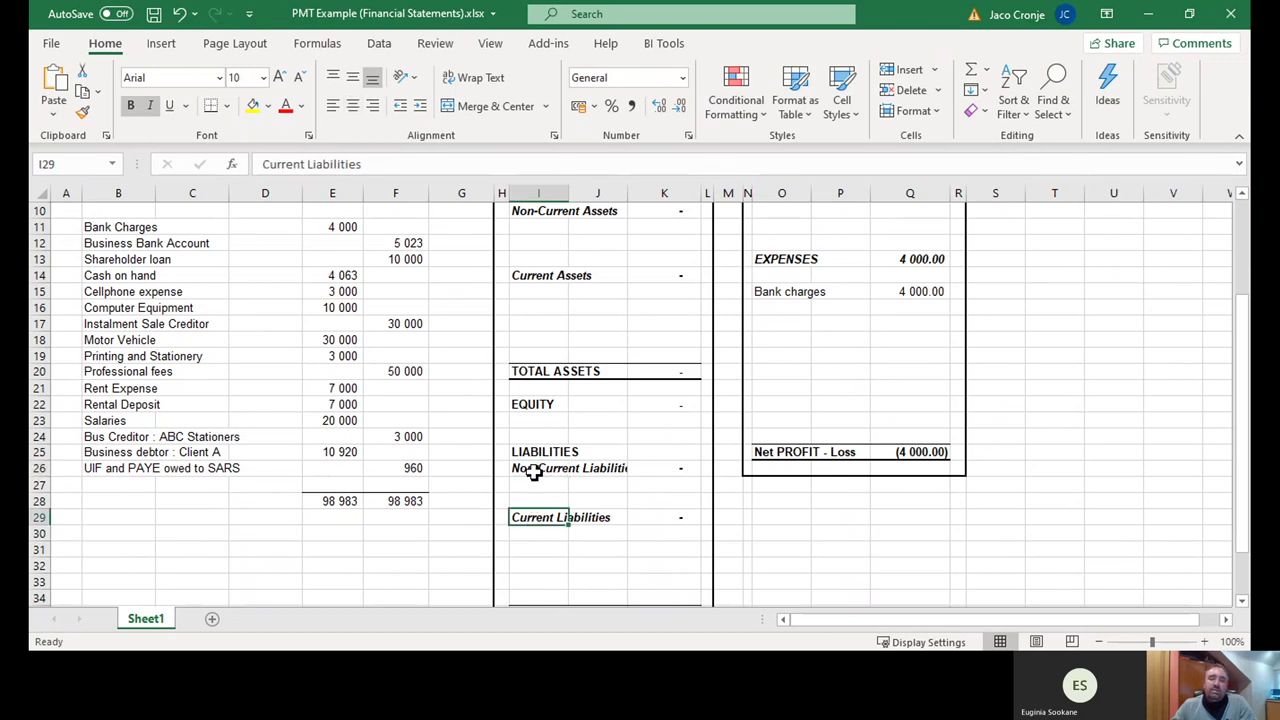
{"action": "left_click", "coordinate": [534, 472]}
{"action": "left_click", "coordinate": [533, 516]}
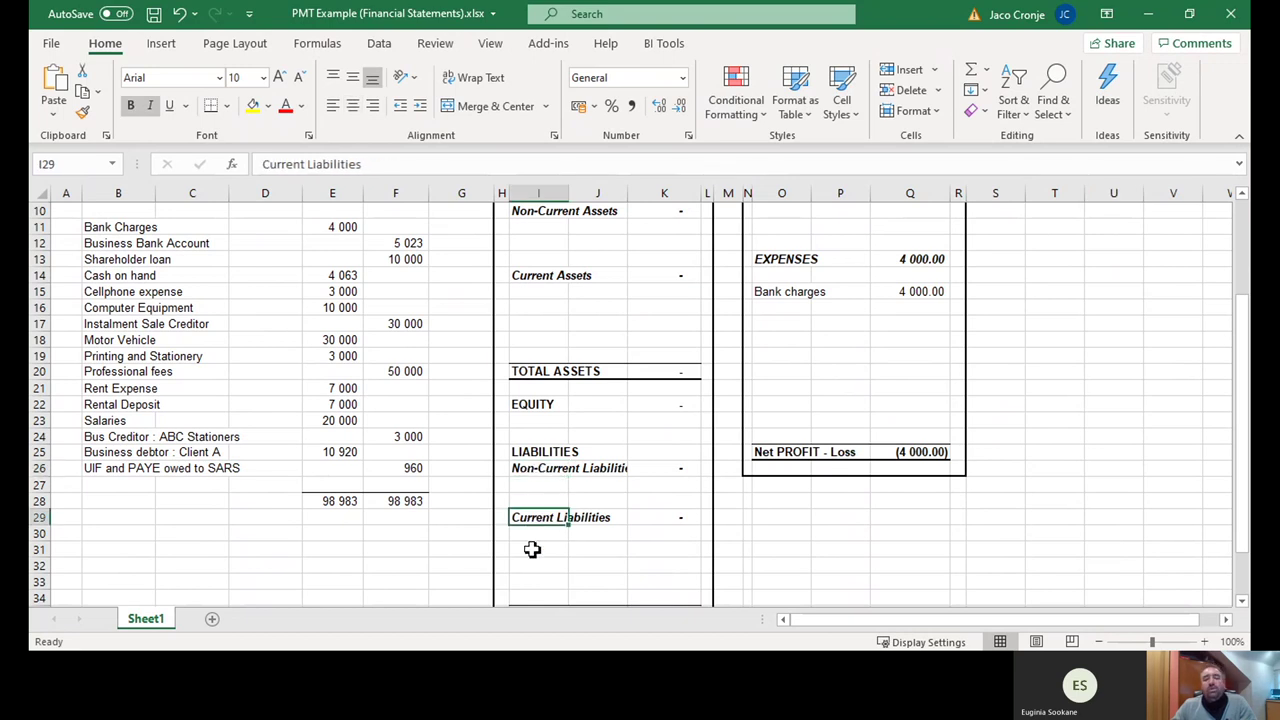
- Record "Bank Bank Account" with 5023 in row 30 under Current Liabilities in the balance sheet, and check the totals
{"action": "left_click", "coordinate": [531, 535]}
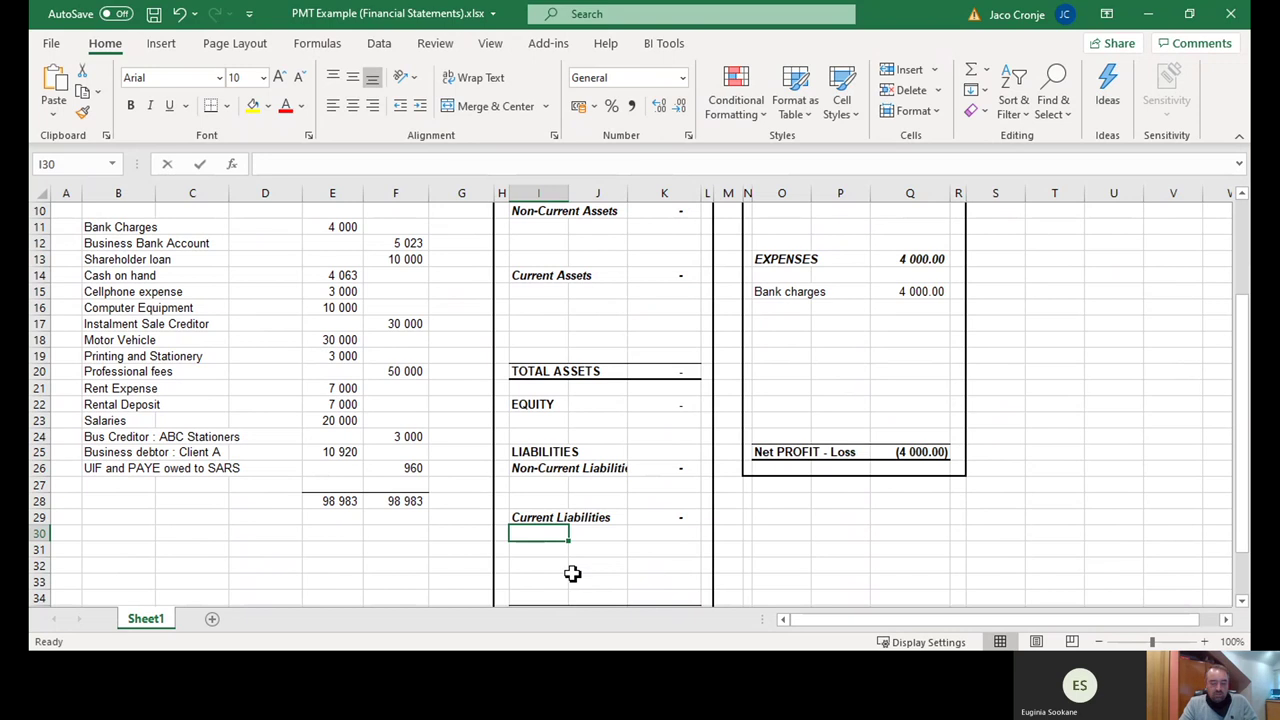
{"action": "type", "text": "Bank"}
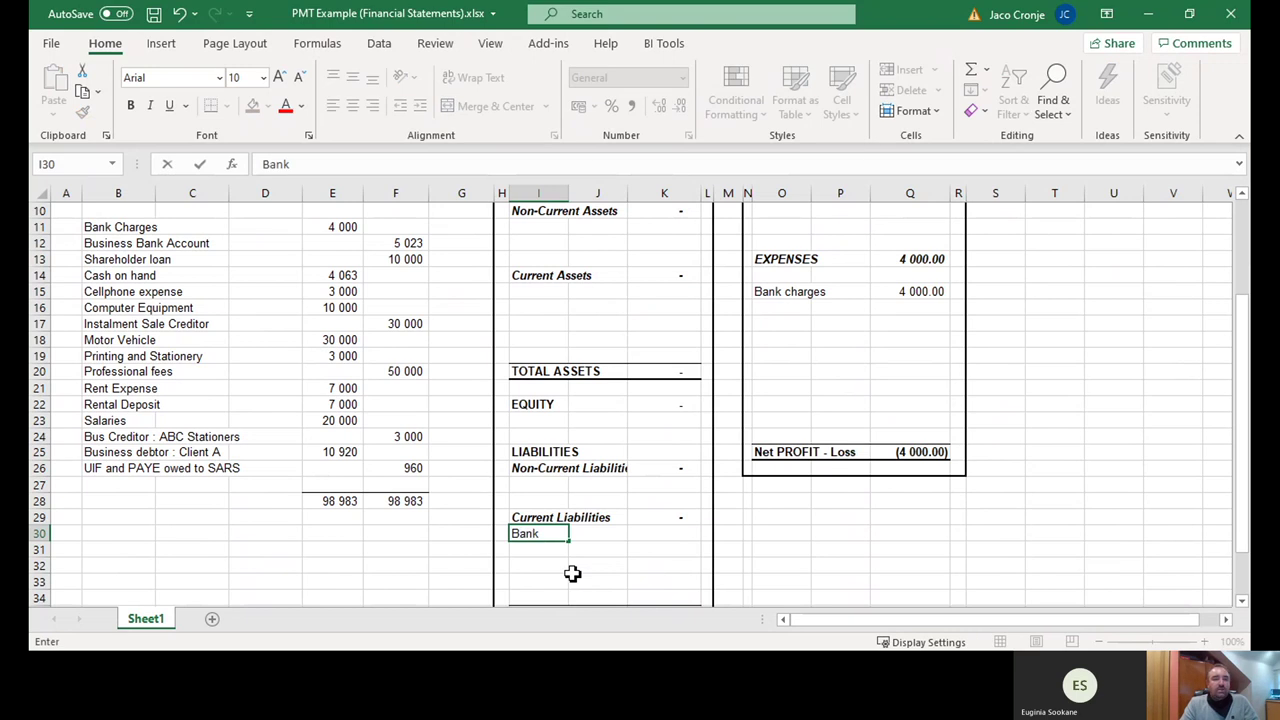
{"action": "type", "text": " Bank Account"}
{"action": "key", "text": "Tab"}
{"action": "key", "text": "Tab"}
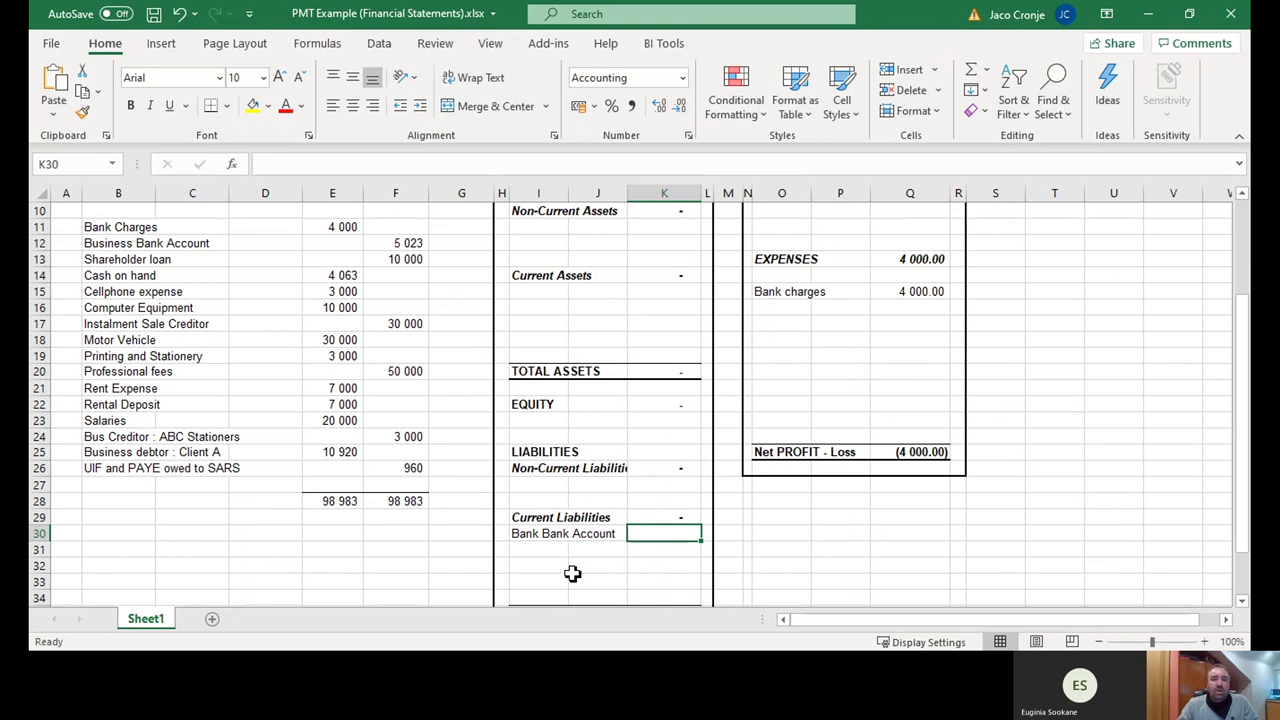
{"action": "type", "text": "5 "}
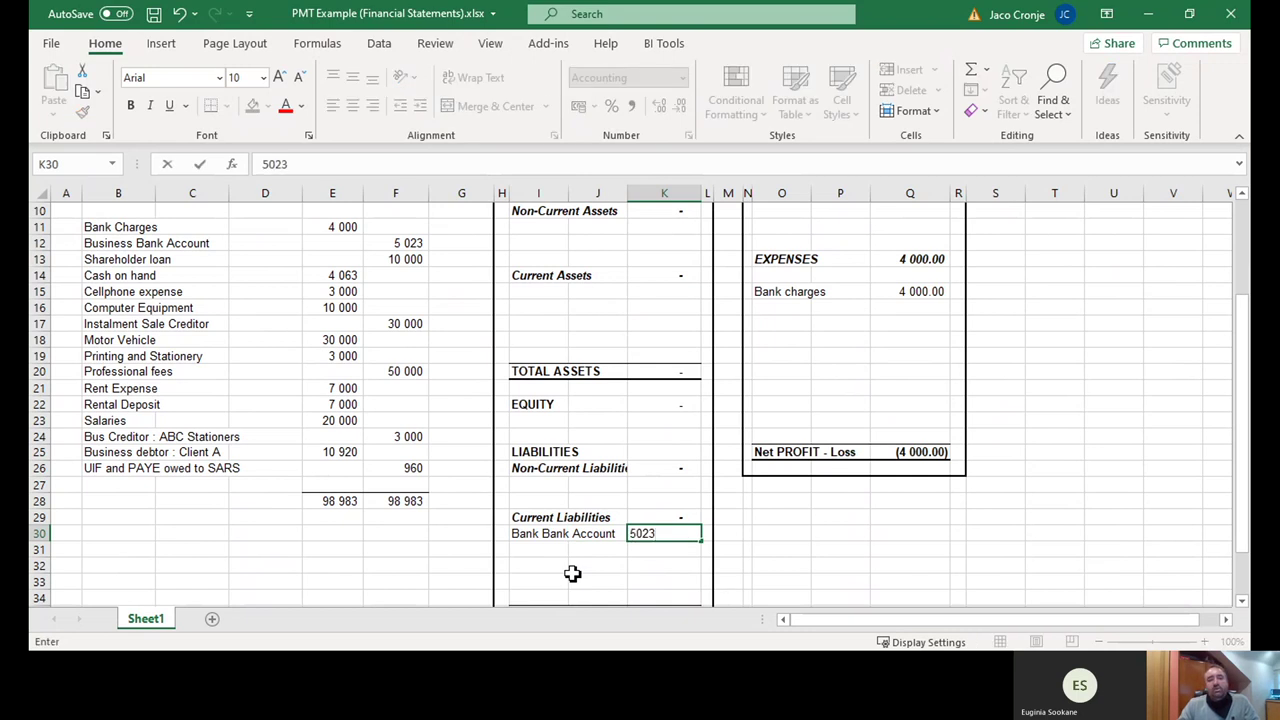
{"action": "type", "text": "023"}
{"action": "key", "text": "Return"}
{"action": "scroll", "coordinate": [590, 527], "scroll_direction": "down", "scroll_amount": 2}
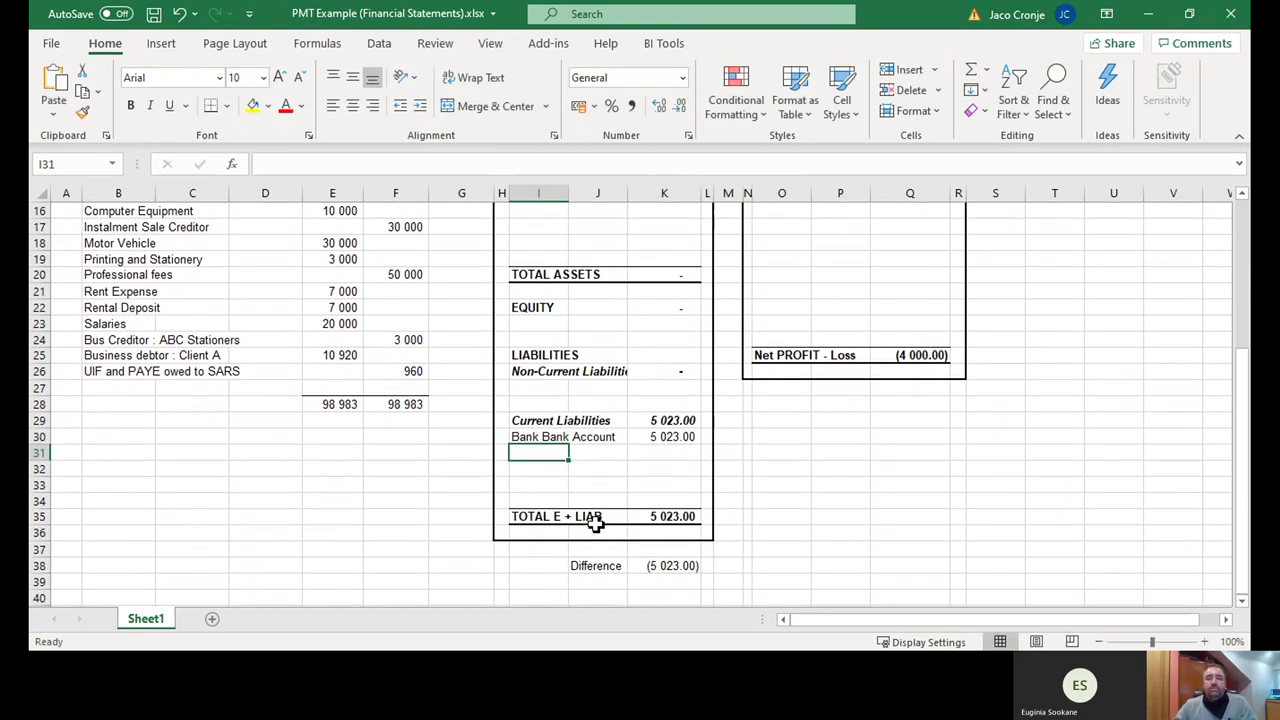
{"action": "scroll", "coordinate": [595, 525], "scroll_direction": "up", "scroll_amount": 2}
{"action": "scroll", "coordinate": [595, 525], "scroll_direction": "down", "scroll_amount": 1}
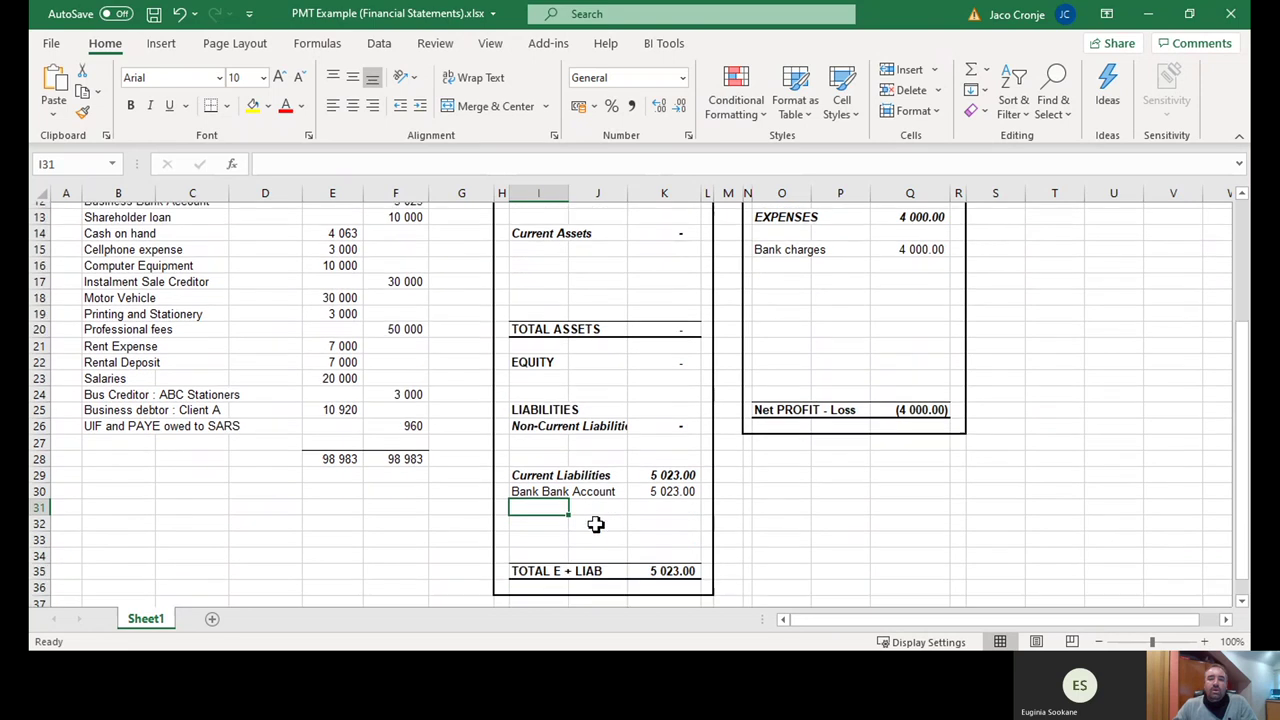
- Inspect the TOTAL ASSETS, TOTAL E + LIAB and Difference formulas in the balance sheet without changing them
{"action": "scroll", "coordinate": [595, 525], "scroll_direction": "down", "scroll_amount": 2}
{"action": "scroll", "coordinate": [695, 432], "scroll_direction": "up", "scroll_amount": 4}
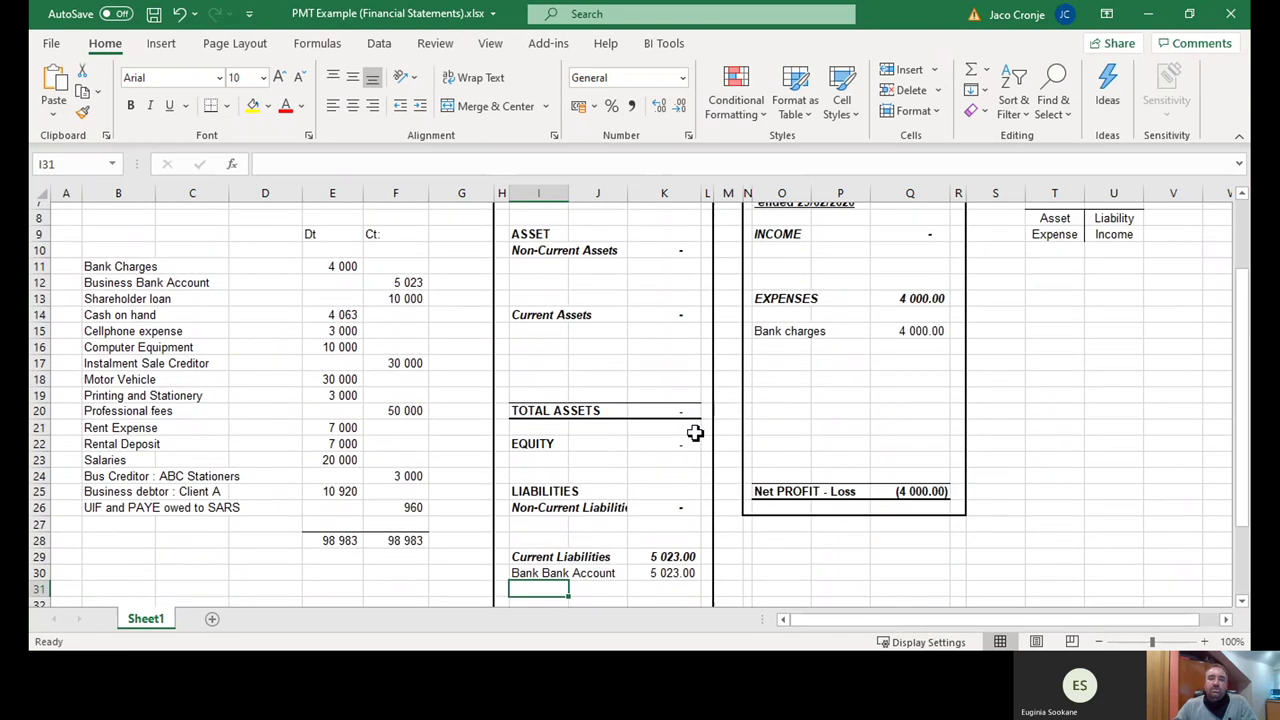
{"action": "scroll", "coordinate": [695, 432], "scroll_direction": "up", "scroll_amount": 1}
{"action": "left_click", "coordinate": [679, 469]}
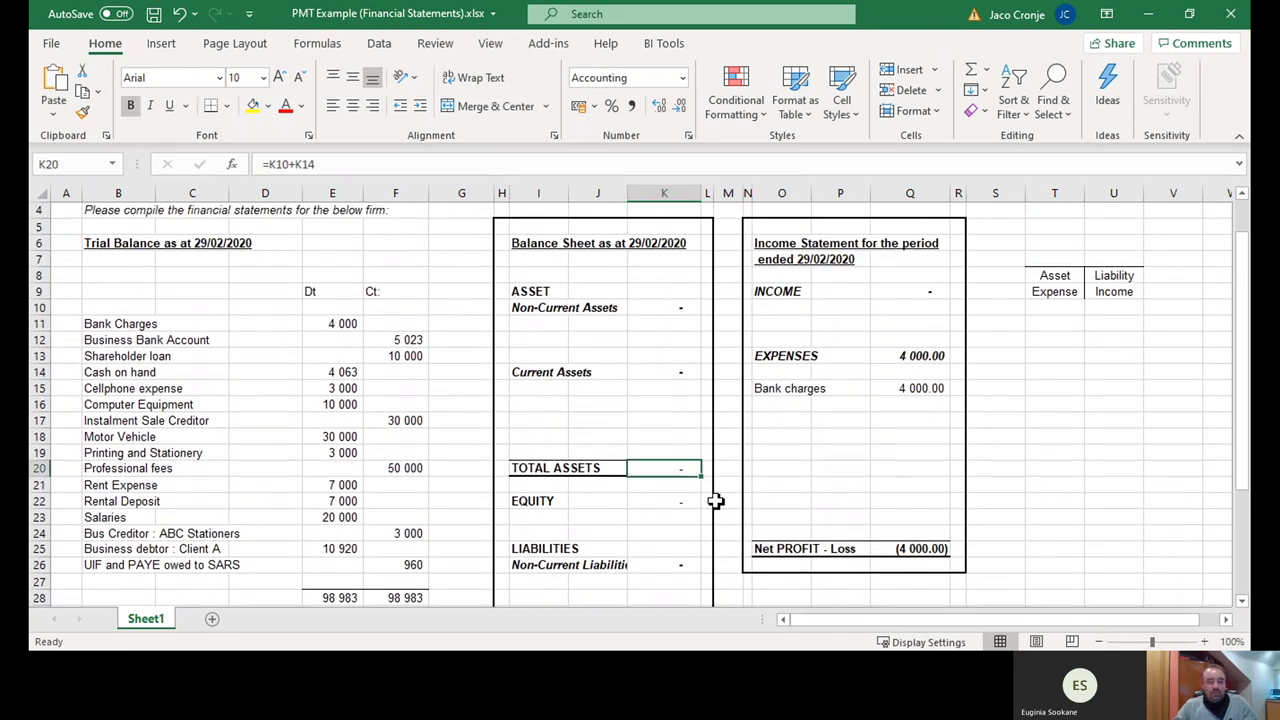
{"action": "key", "text": "F2"}
{"action": "key", "text": "Return"}
{"action": "scroll", "coordinate": [715, 501], "scroll_direction": "down", "scroll_amount": 3}
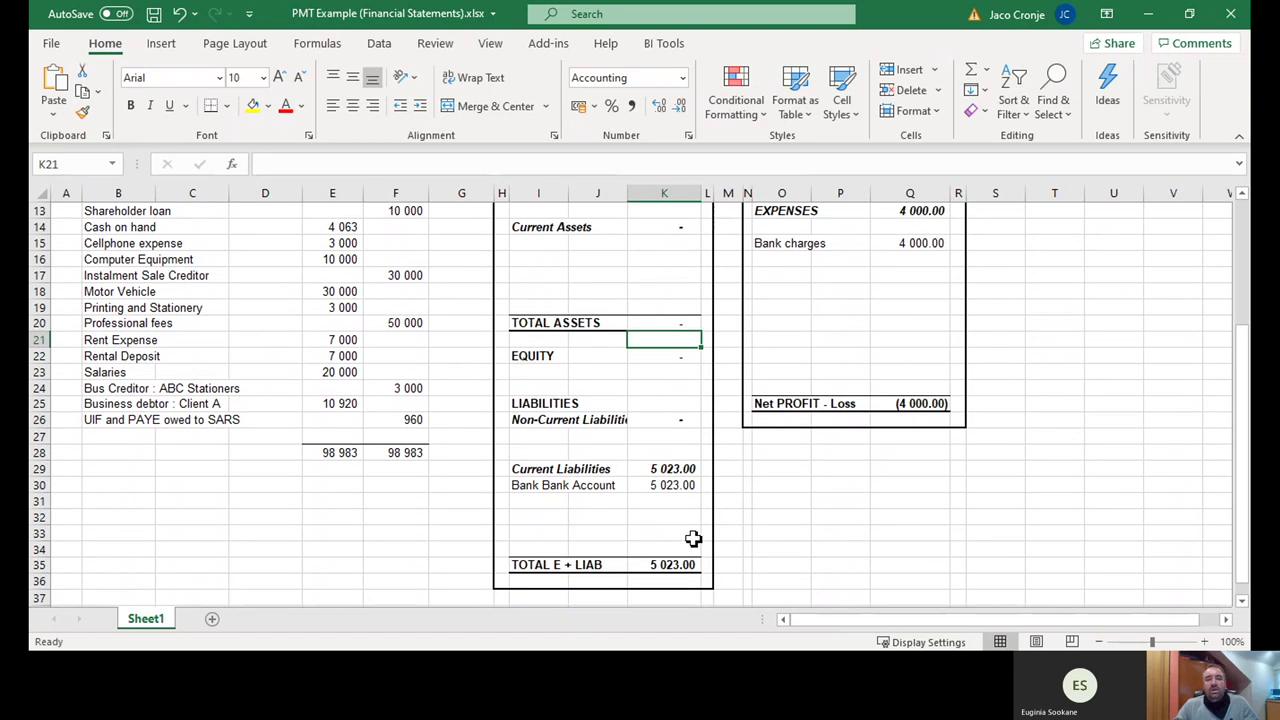
{"action": "double_click", "coordinate": [678, 565]}
{"action": "key", "text": "Return"}
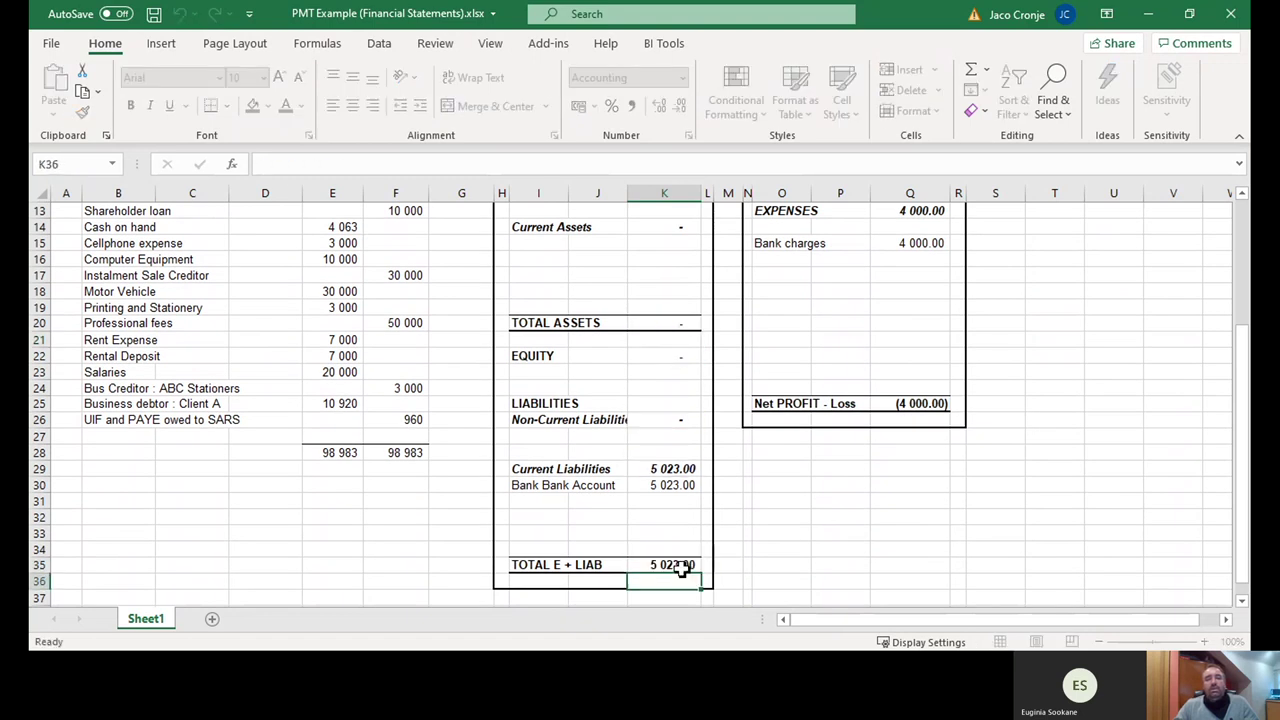
{"action": "scroll", "coordinate": [680, 566], "scroll_direction": "down", "scroll_amount": 1}
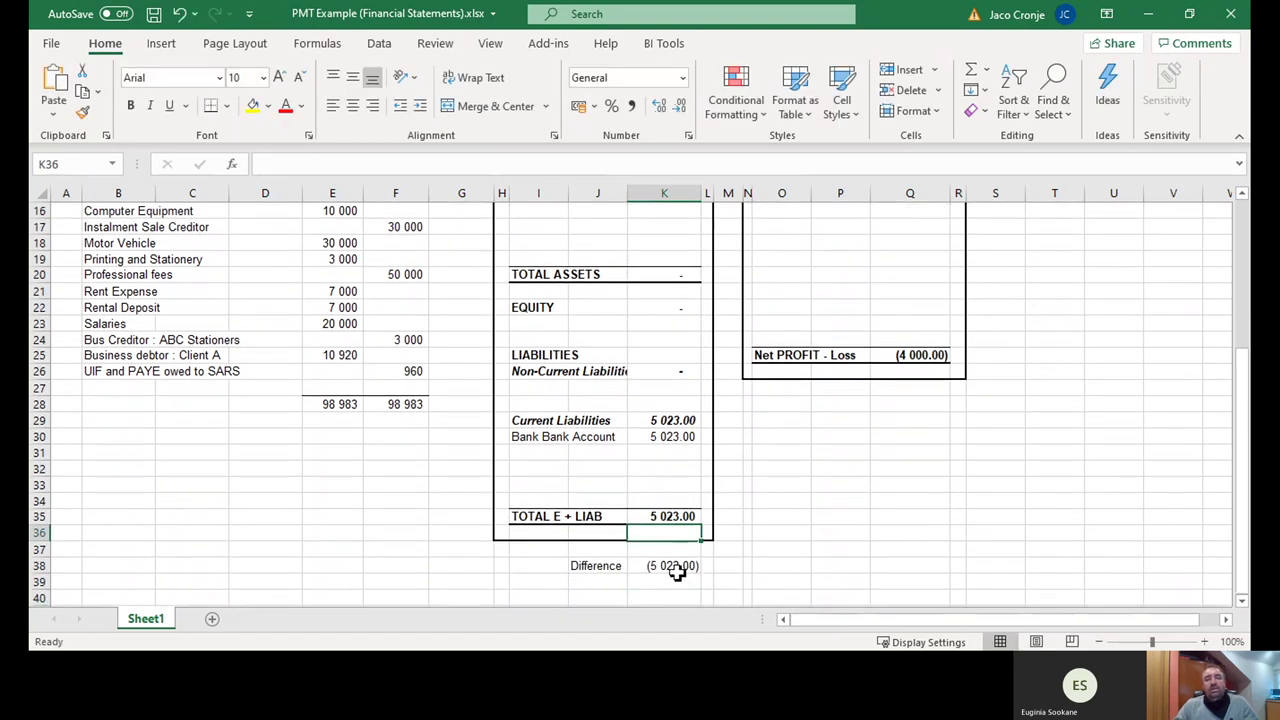
{"action": "left_click", "coordinate": [677, 568]}
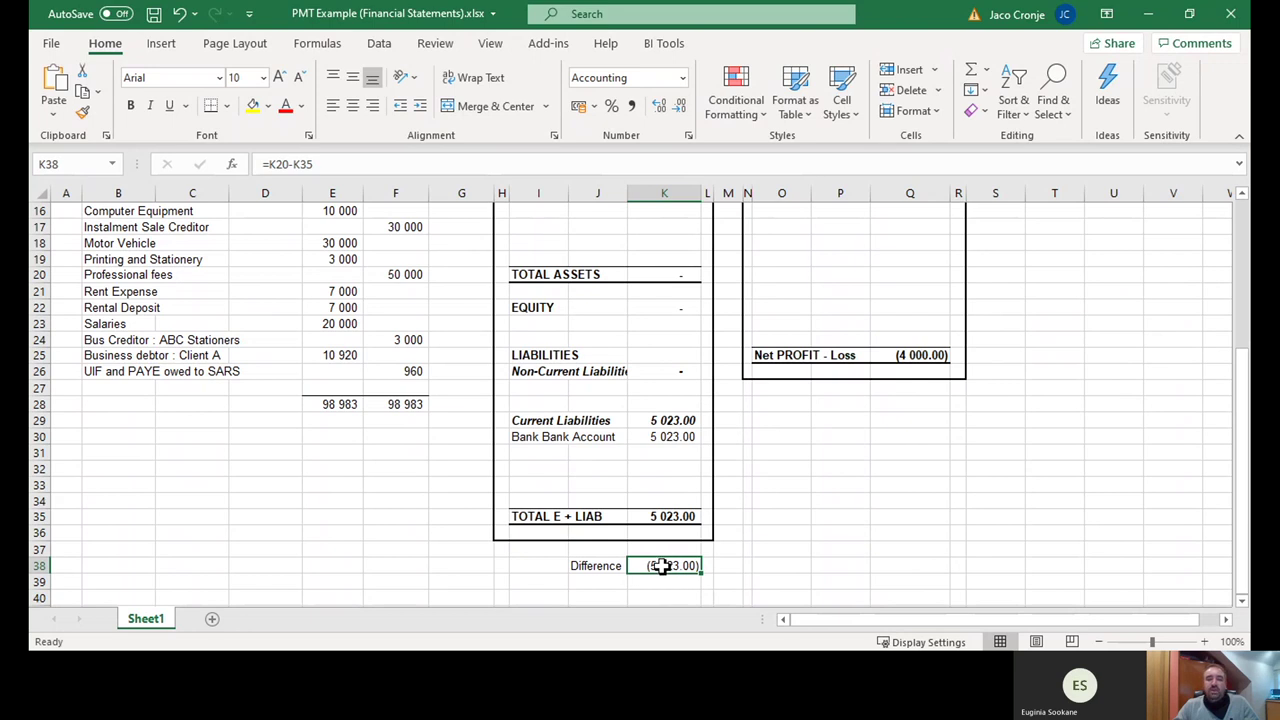
{"action": "scroll", "coordinate": [663, 566], "scroll_direction": "up", "scroll_amount": 5}
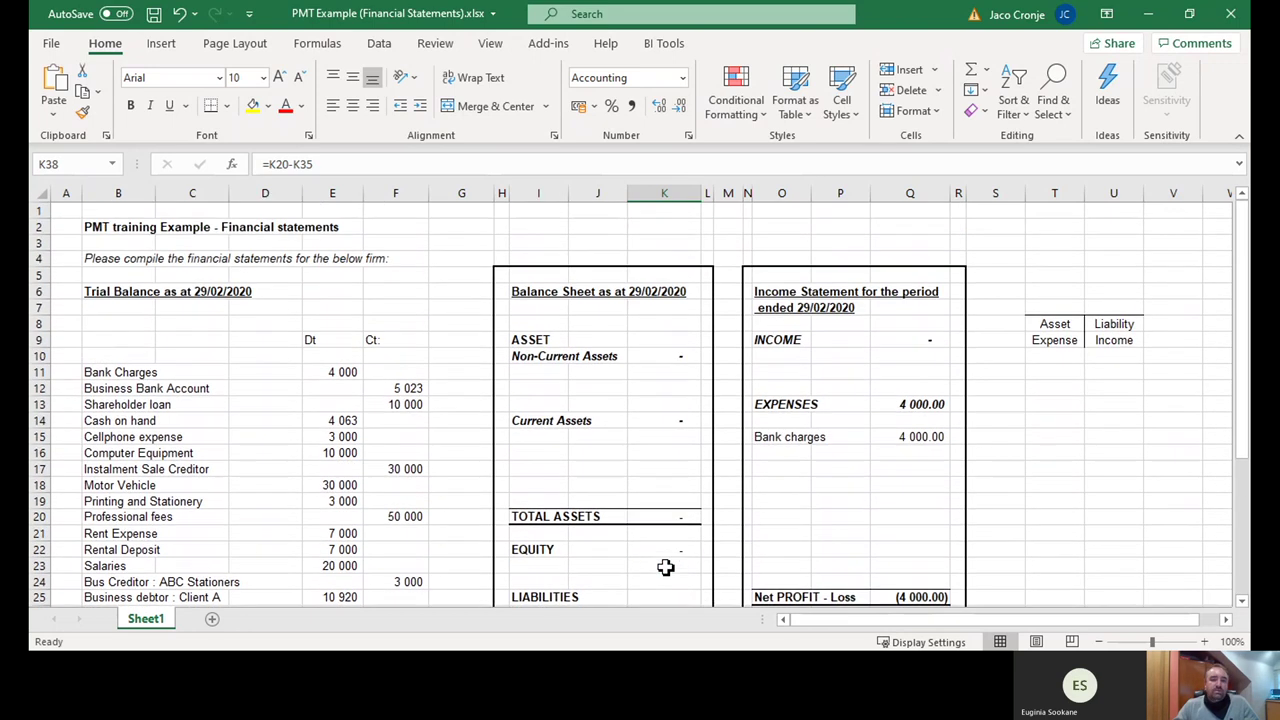
- Classify the trial balance's Shareholder loan credit and record the loan with 10 000 in row 31 under Current Liabilities in the balance sheet
{"action": "scroll", "coordinate": [665, 567], "scroll_direction": "down", "scroll_amount": 1}
{"action": "left_click", "coordinate": [110, 356]}
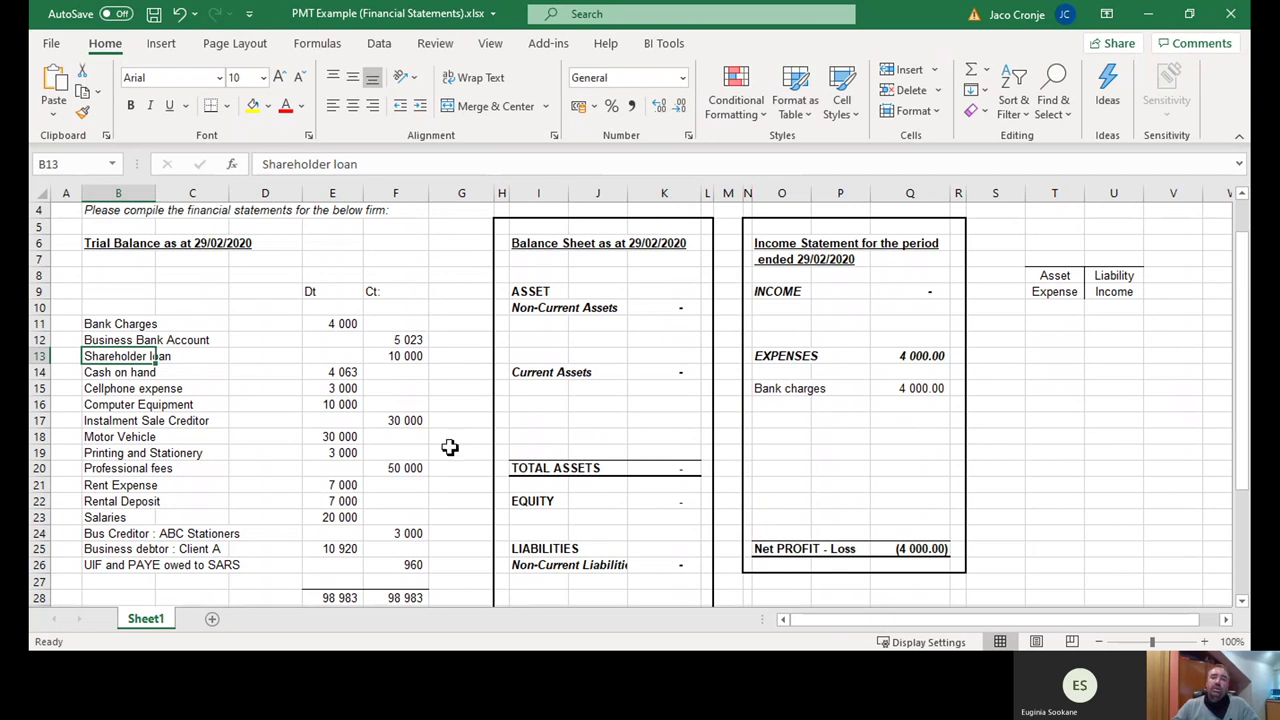
{"action": "left_click_drag", "start_coordinate": [1129, 273], "coordinate": [1127, 289]}
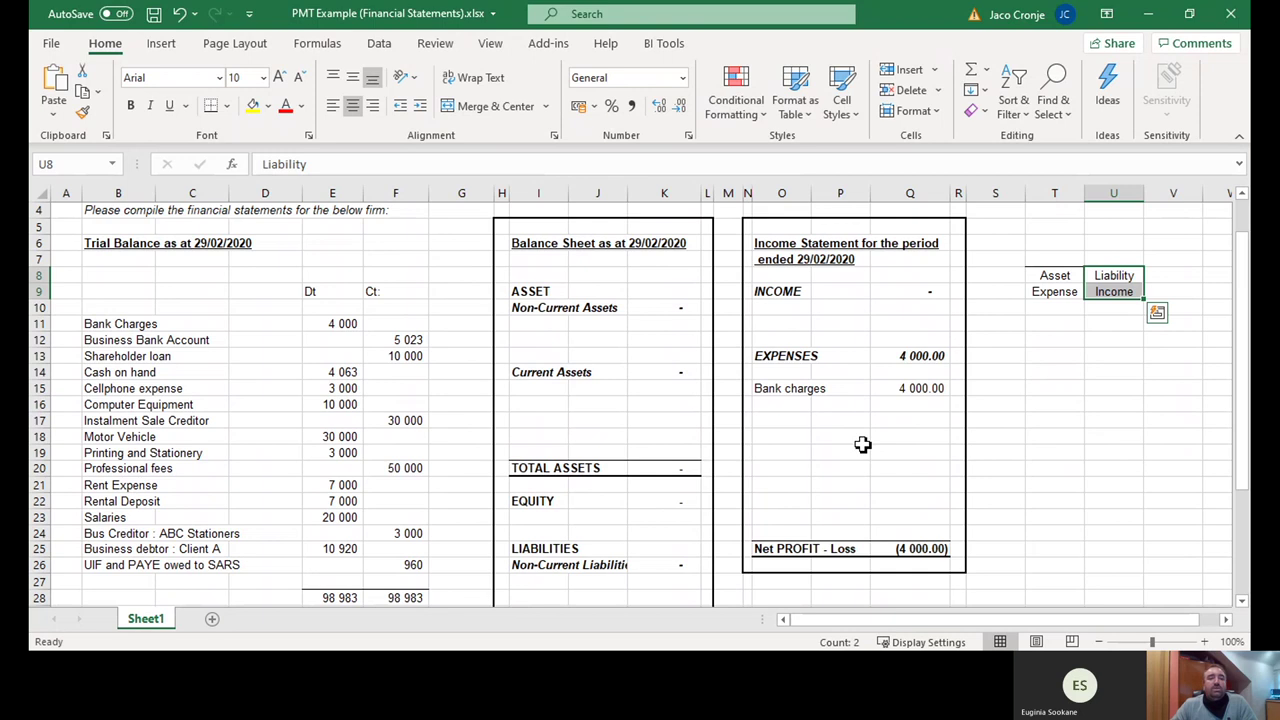
{"action": "scroll", "coordinate": [583, 428], "scroll_direction": "down", "scroll_amount": 2}
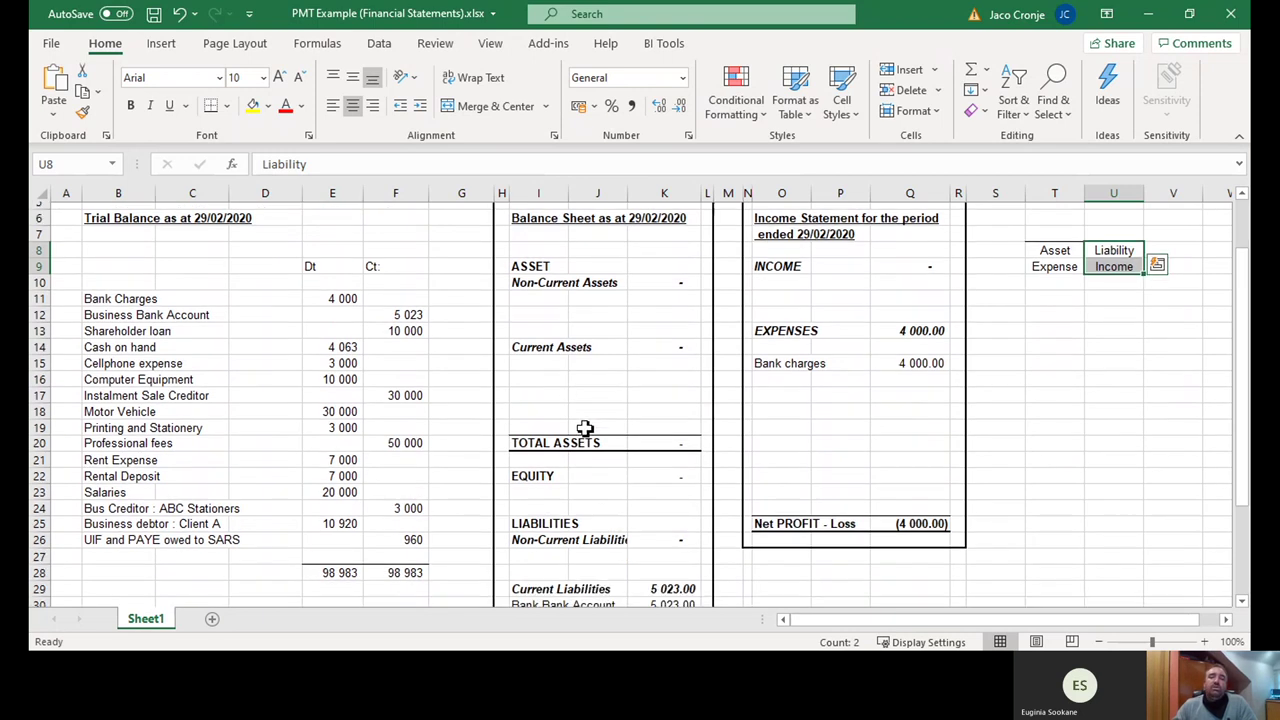
{"action": "scroll", "coordinate": [585, 428], "scroll_direction": "up", "scroll_amount": 1}
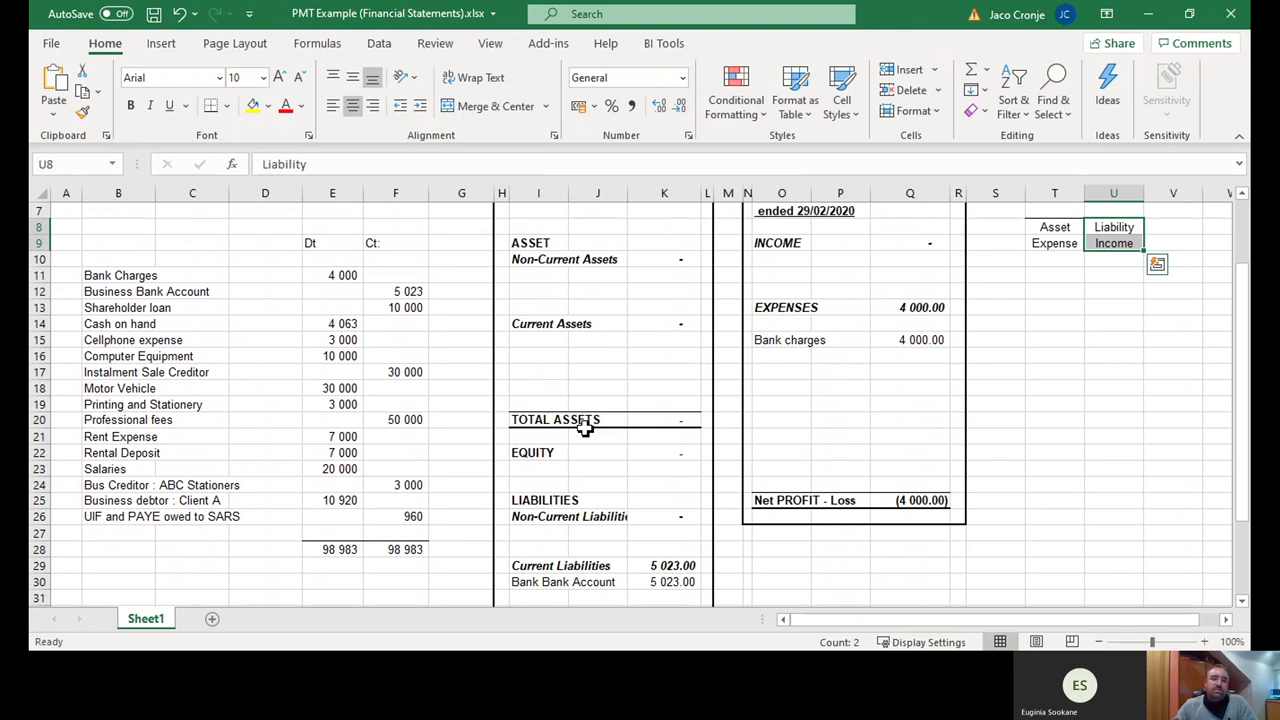
{"action": "scroll", "coordinate": [585, 428], "scroll_direction": "down", "scroll_amount": 1}
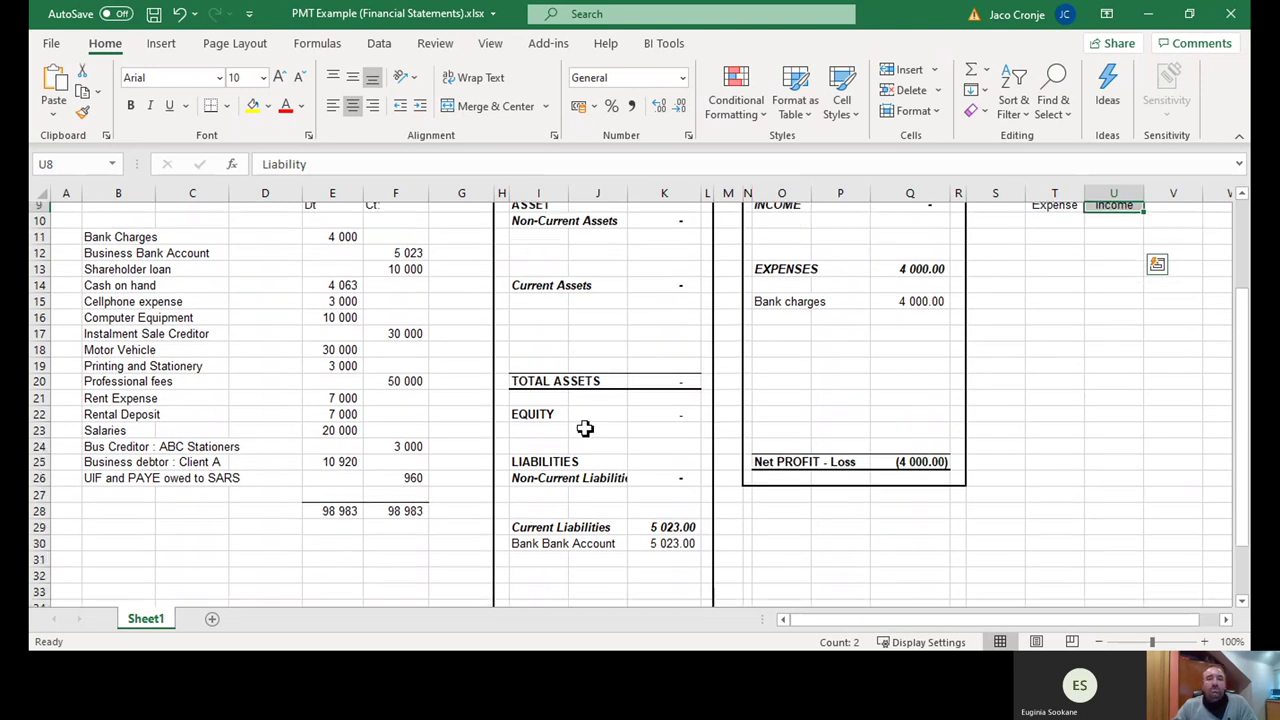
{"action": "left_click", "coordinate": [544, 552]}
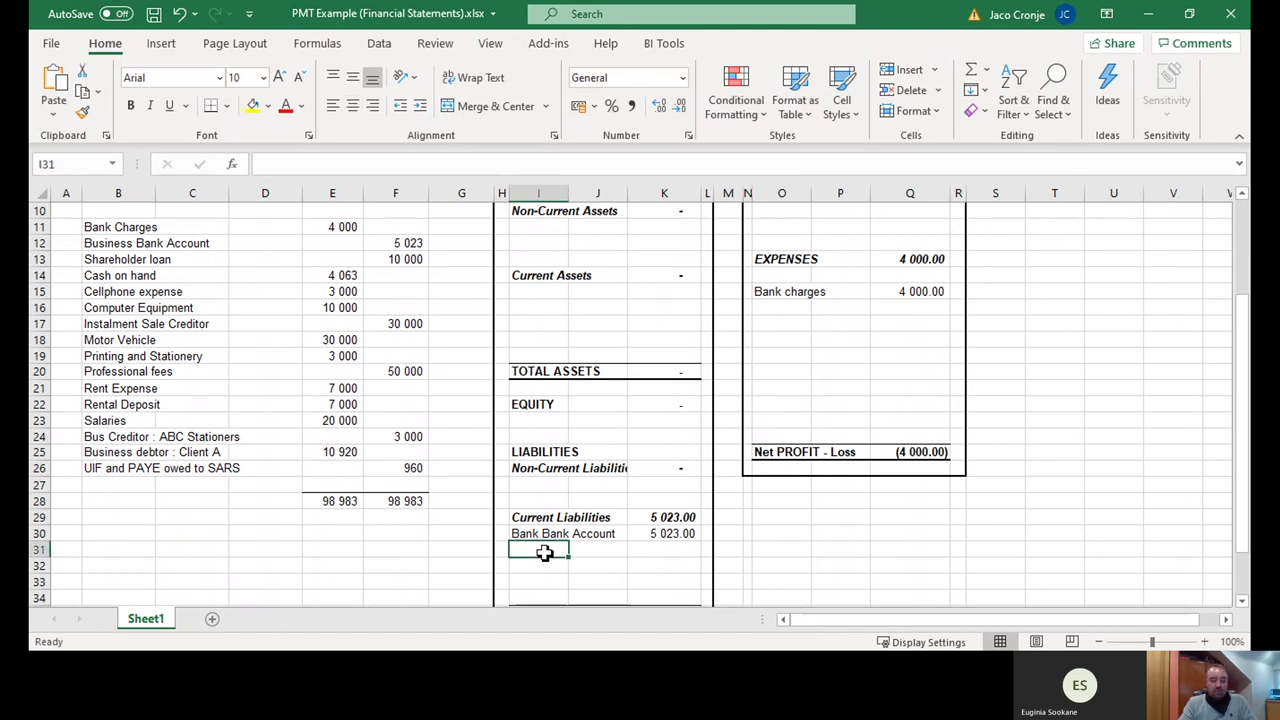
{"action": "type", "text": "Share"}
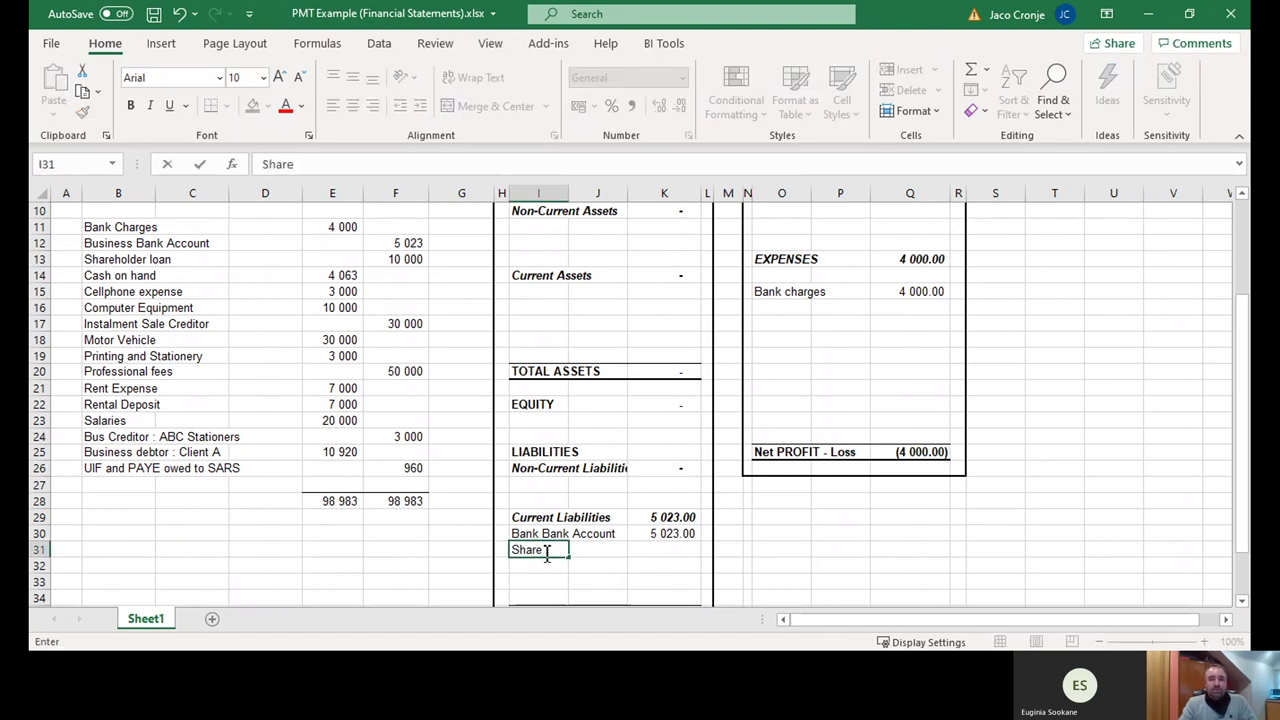
{"action": "type", "text": "hholer loan"}
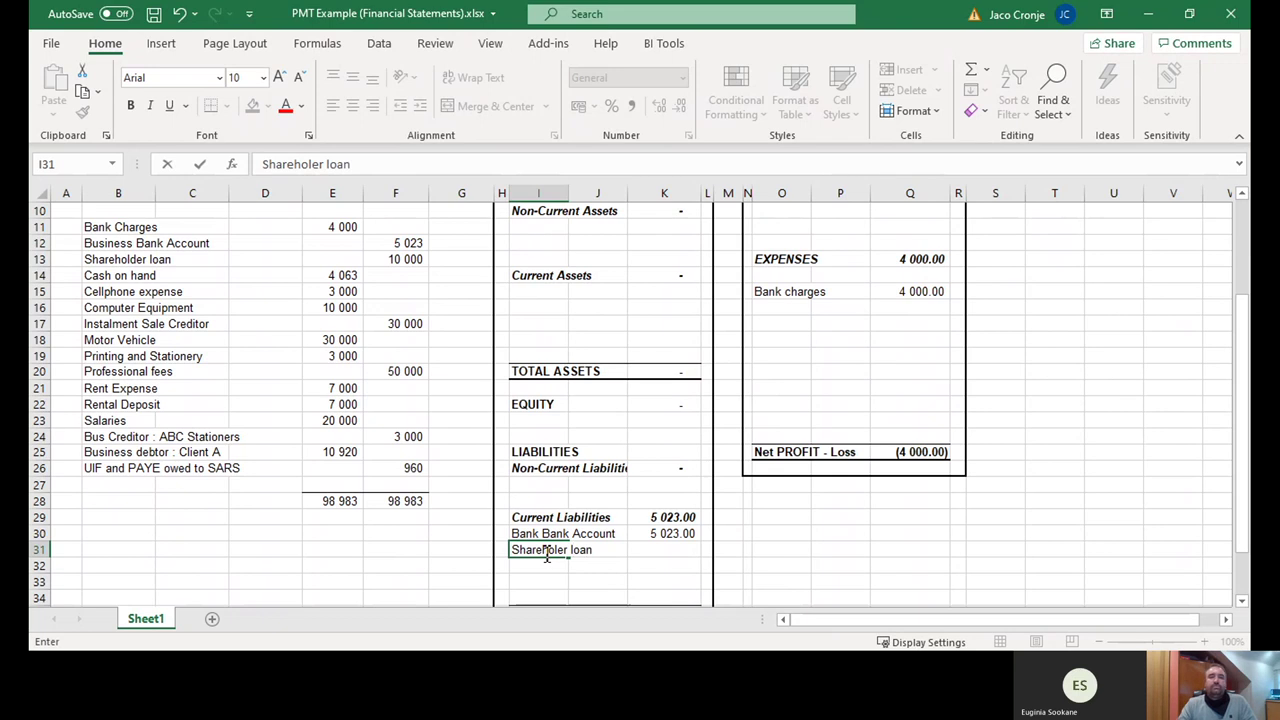
{"action": "key", "text": "Tab"}
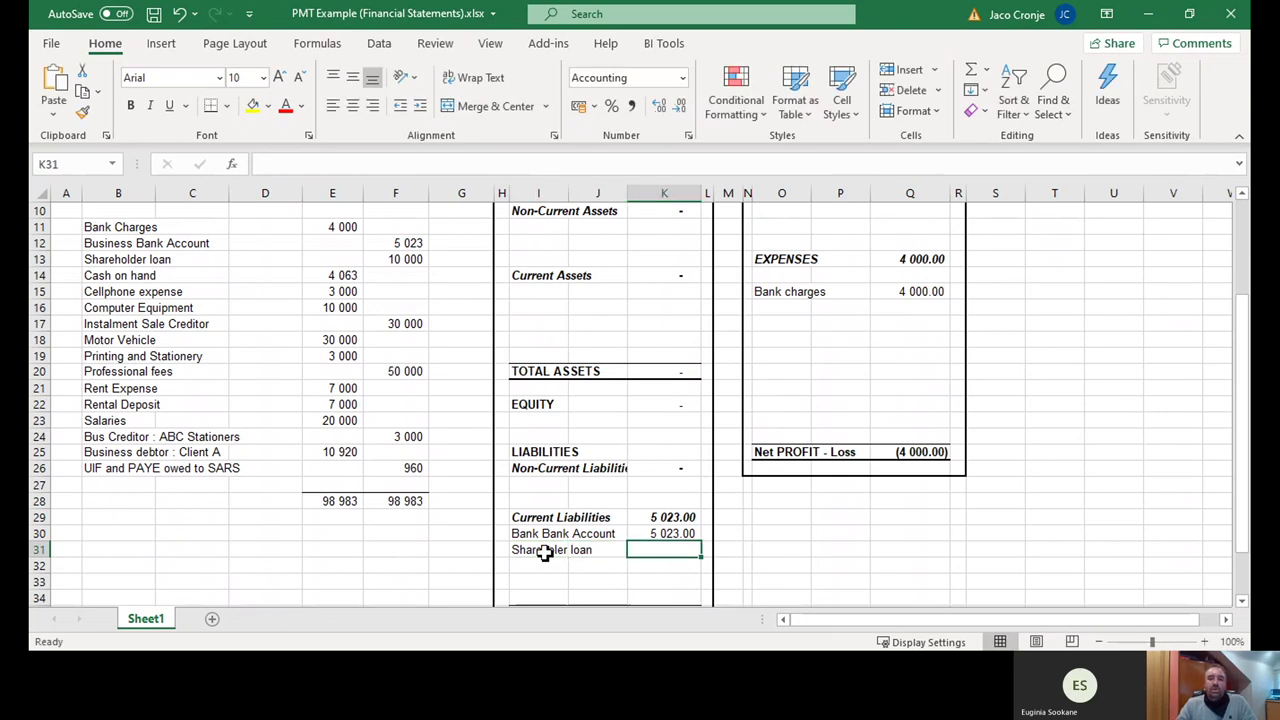
{"action": "type", "text": "10 000"}
{"action": "key", "text": "Return"}
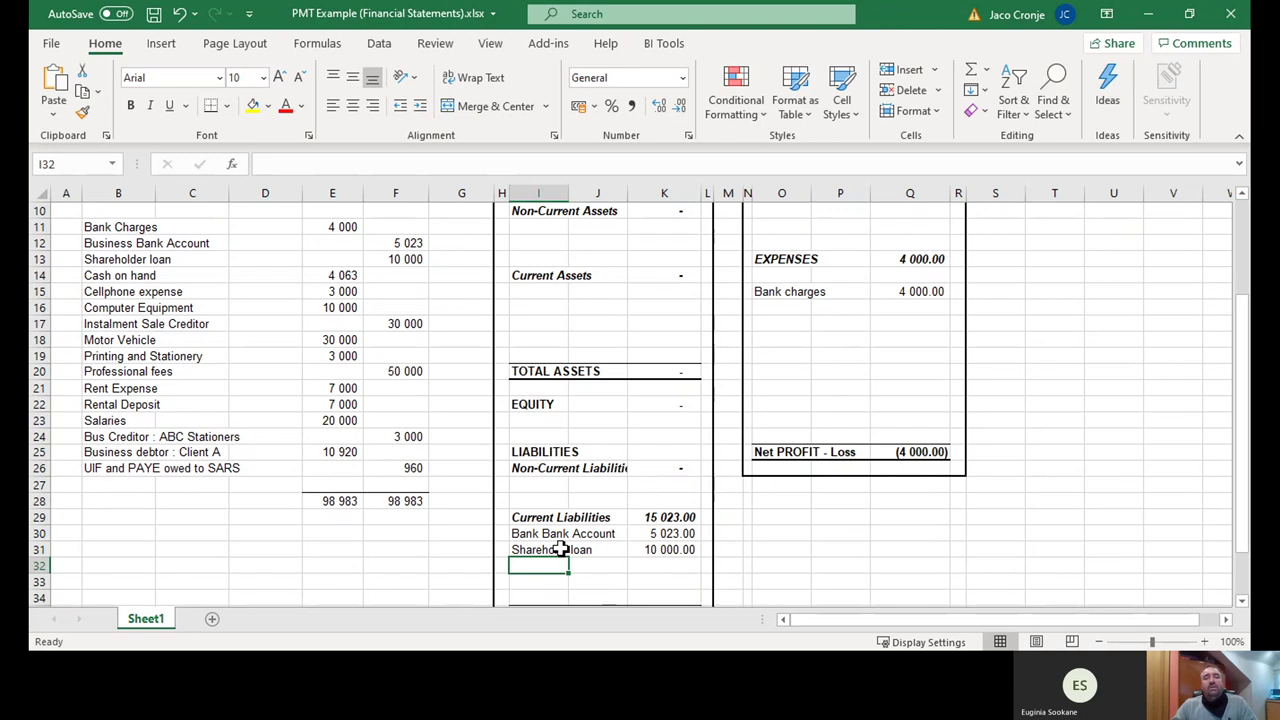
- Correct the row 31 label to "Shareholder loan" and compare its placement with the empty row under Non-Current Liabilities
{"action": "left_click", "coordinate": [560, 550]}
{"action": "left_click", "coordinate": [310, 164]}
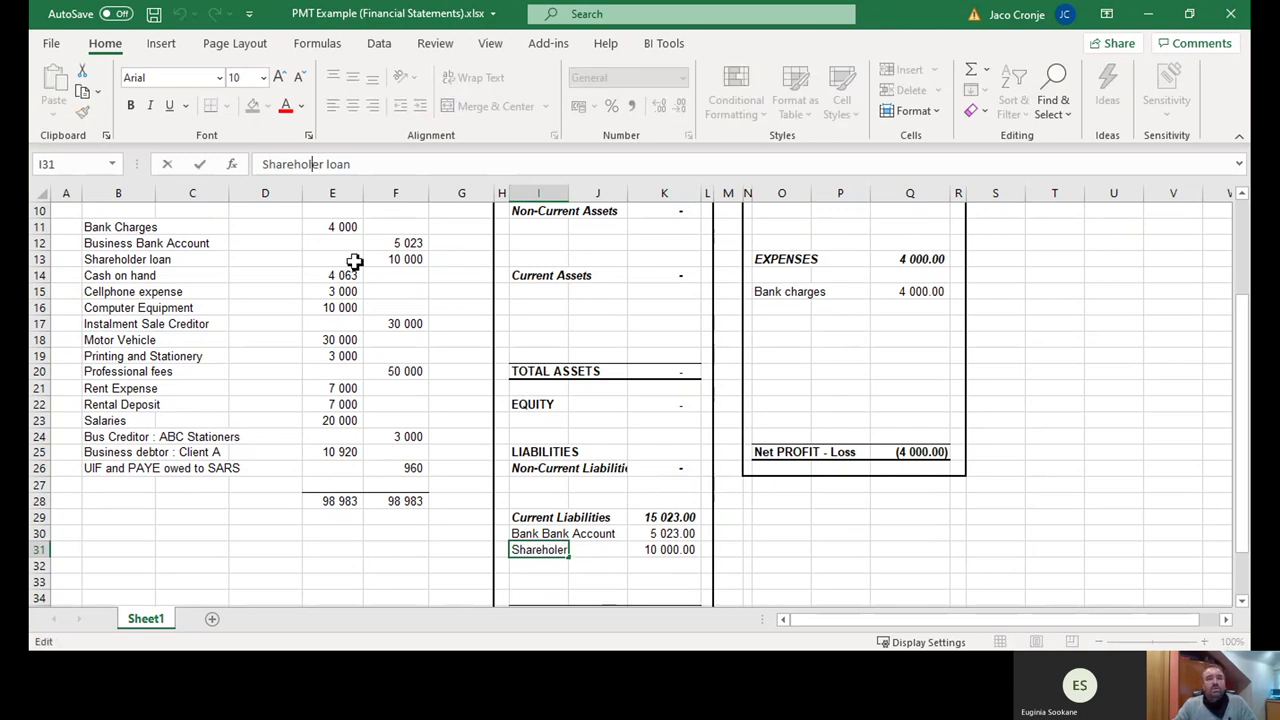
{"action": "type", "text": "d"}
{"action": "key", "text": "Return"}
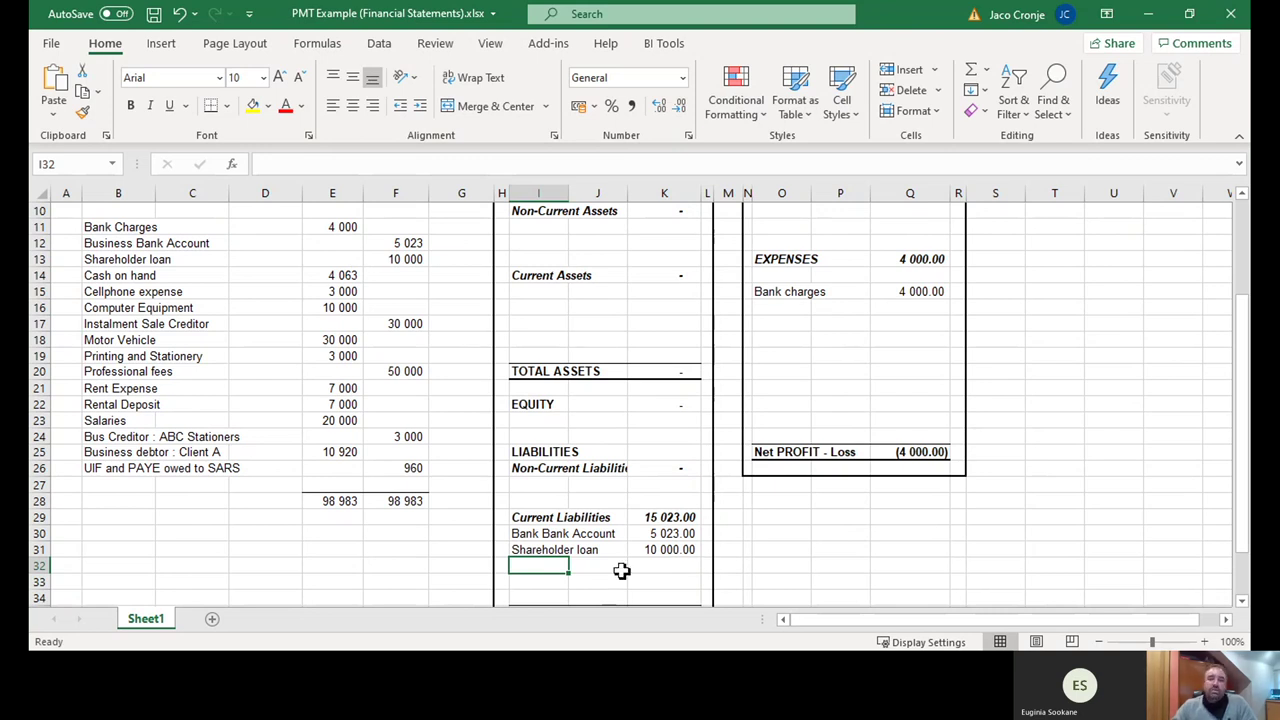
{"action": "left_click_drag", "start_coordinate": [546, 486], "coordinate": [632, 484]}
{"action": "scroll", "coordinate": [674, 510], "scroll_direction": "up", "scroll_amount": 1}
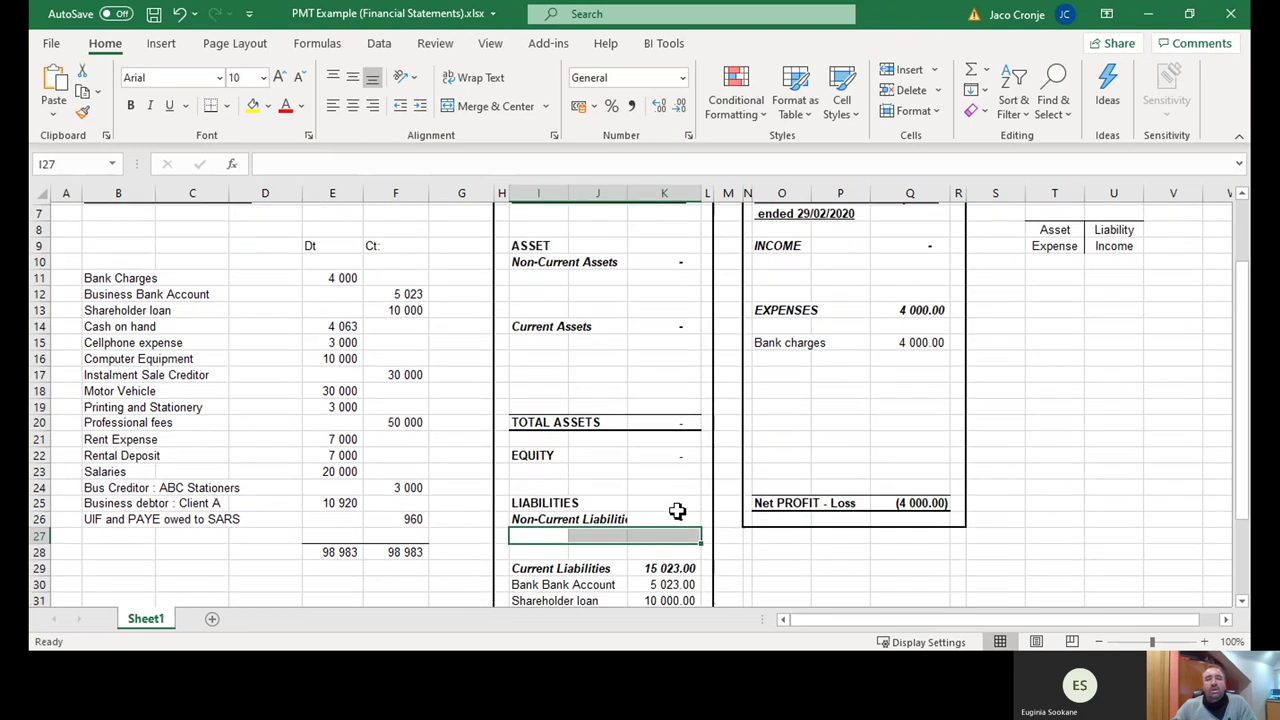
{"action": "scroll", "coordinate": [676, 511], "scroll_direction": "down", "scroll_amount": 1}
{"action": "scroll", "coordinate": [676, 512], "scroll_direction": "up", "scroll_amount": 1}
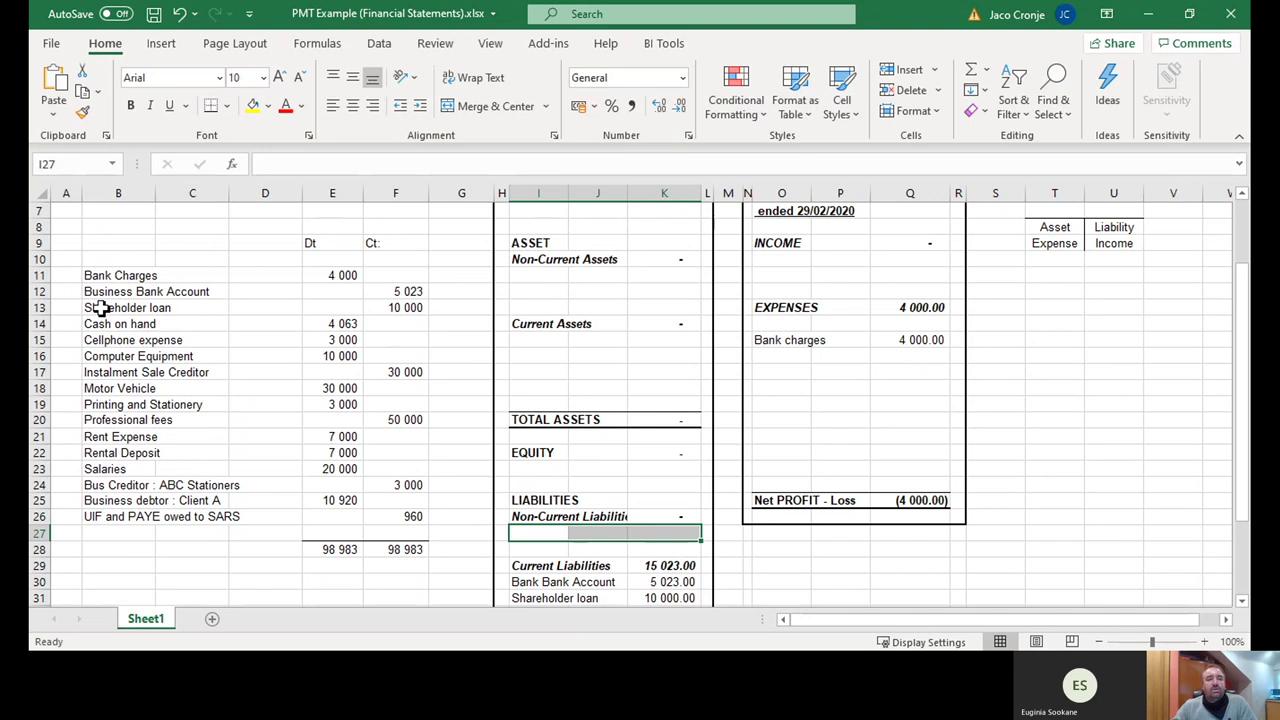
- Classify the trial balance's Cash on hand debit and record it as "Petty cash" with 4063 in row 15 under Current Assets
{"action": "left_click_drag", "start_coordinate": [90, 324], "coordinate": [316, 323]}
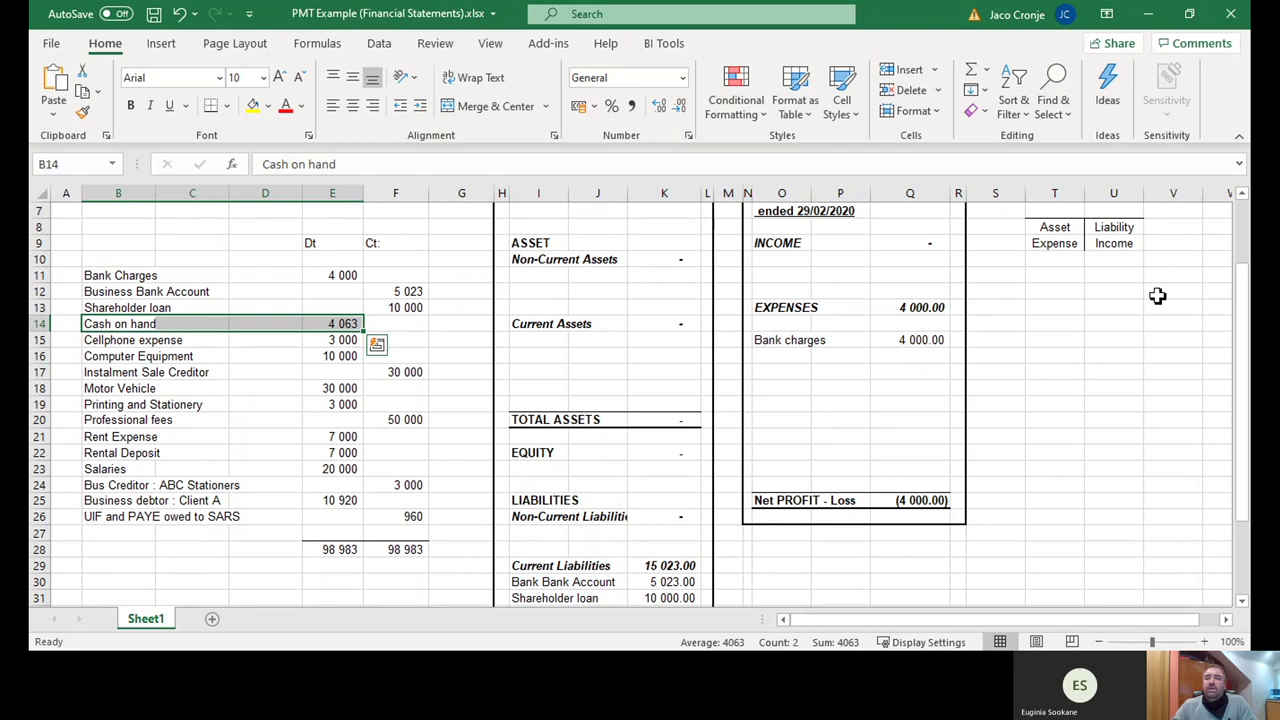
{"action": "left_click_drag", "start_coordinate": [1058, 227], "coordinate": [1055, 245]}
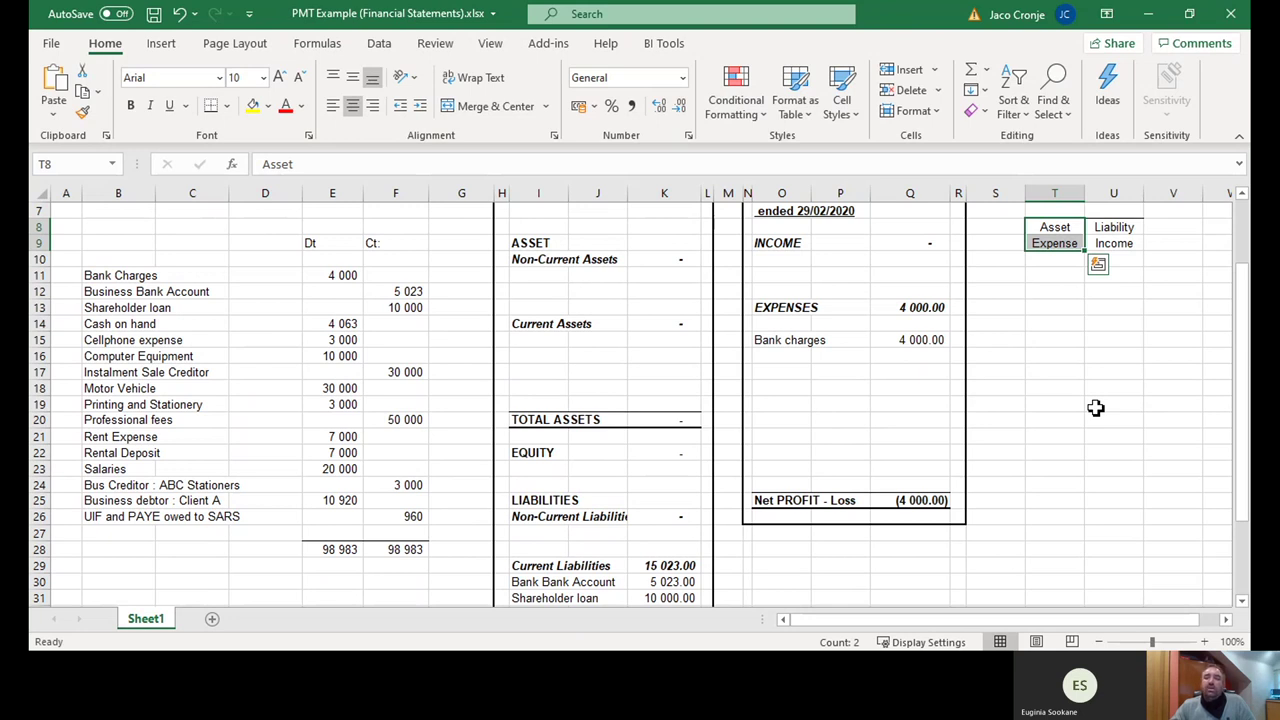
{"action": "left_click", "coordinate": [1053, 228]}
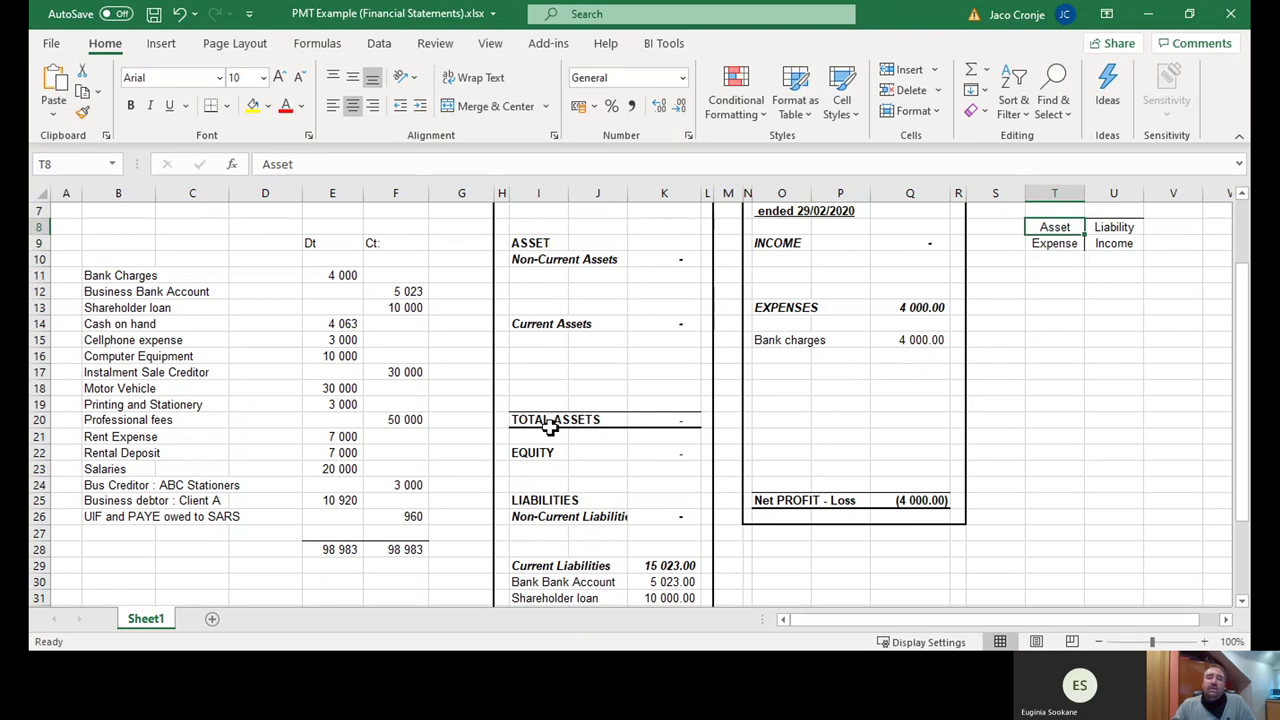
{"action": "left_click", "coordinate": [537, 340]}
{"action": "type", "text": "Pe"}
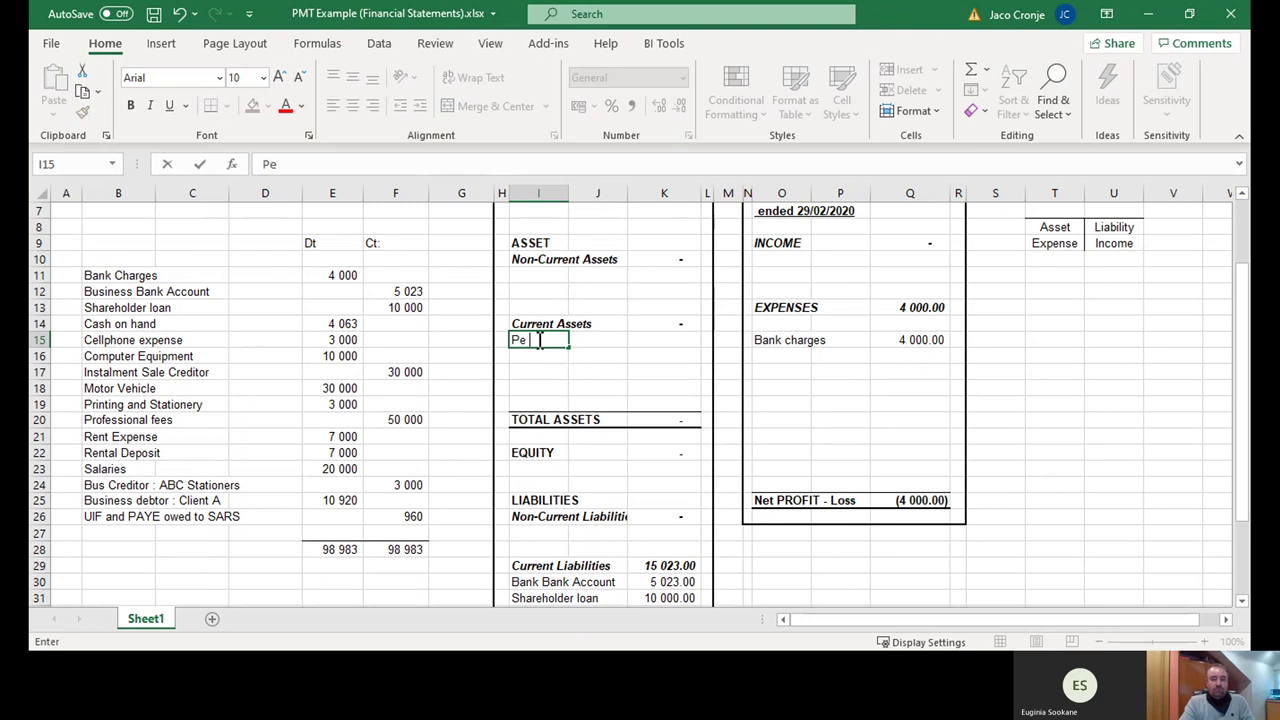
{"action": "type", "text": "tty cash"}
{"action": "key", "text": "Tab"}
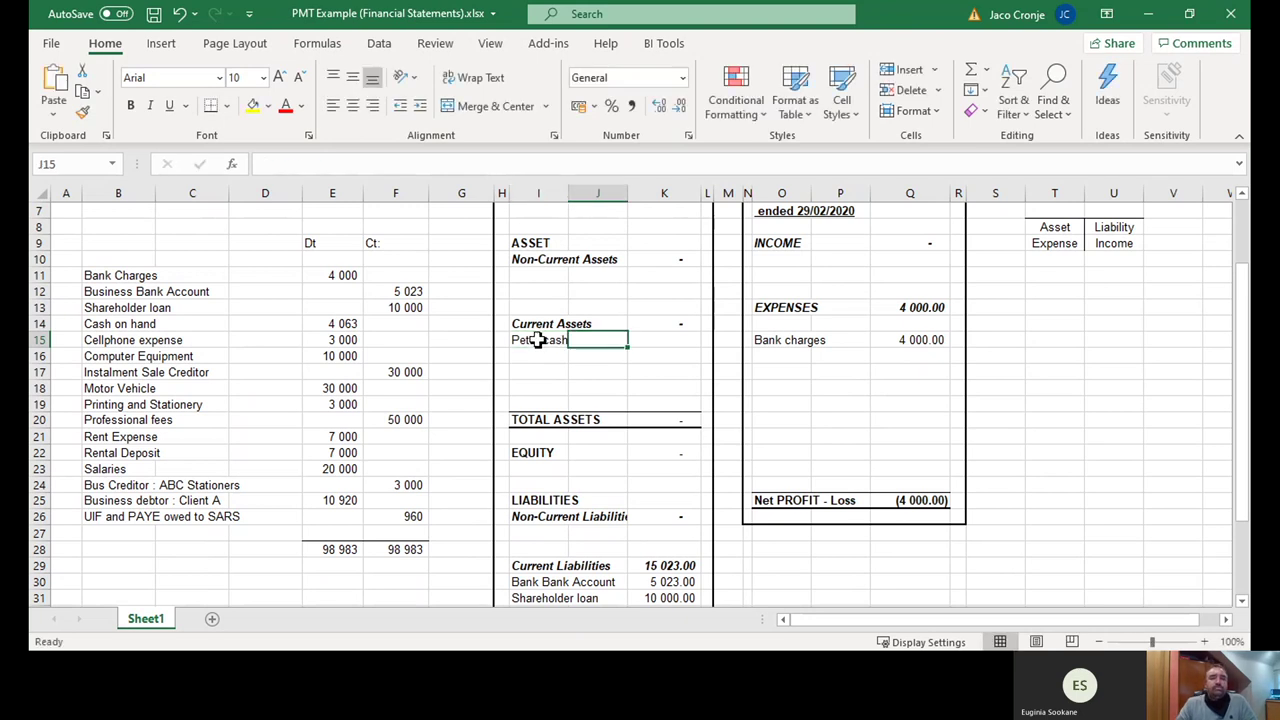
{"action": "key", "text": "Tab"}
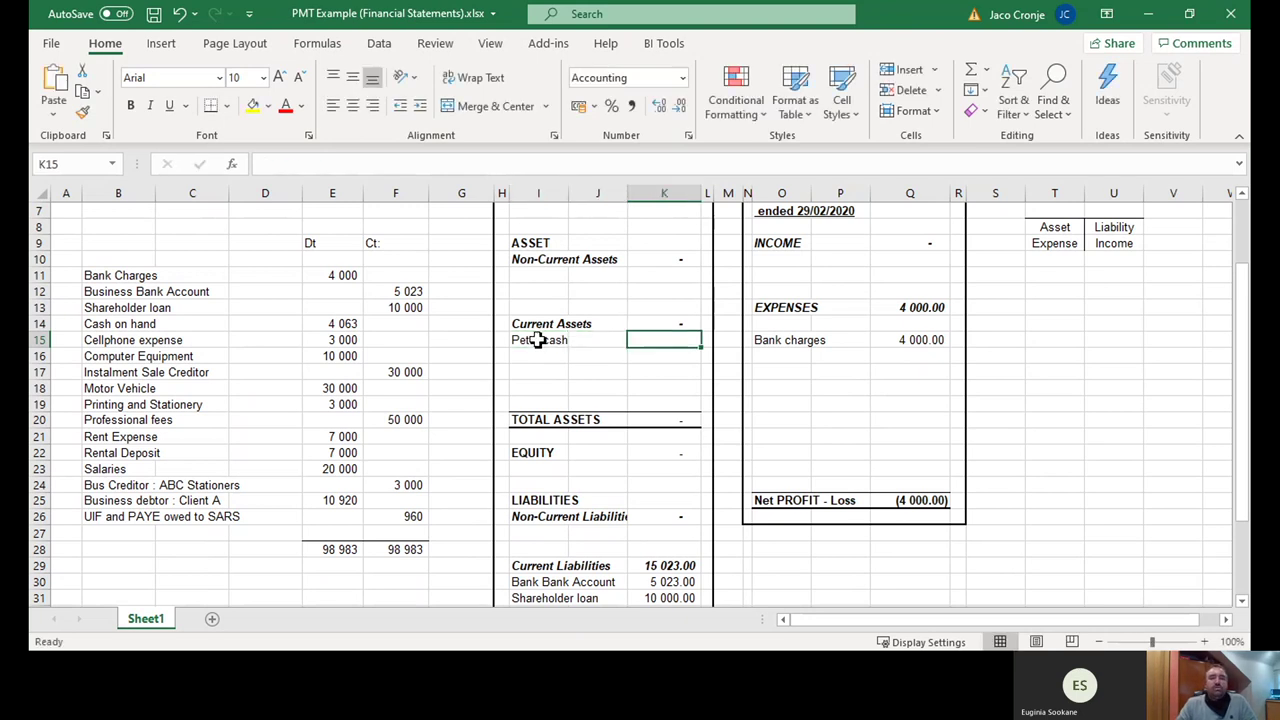
{"action": "type", "text": "4 "}
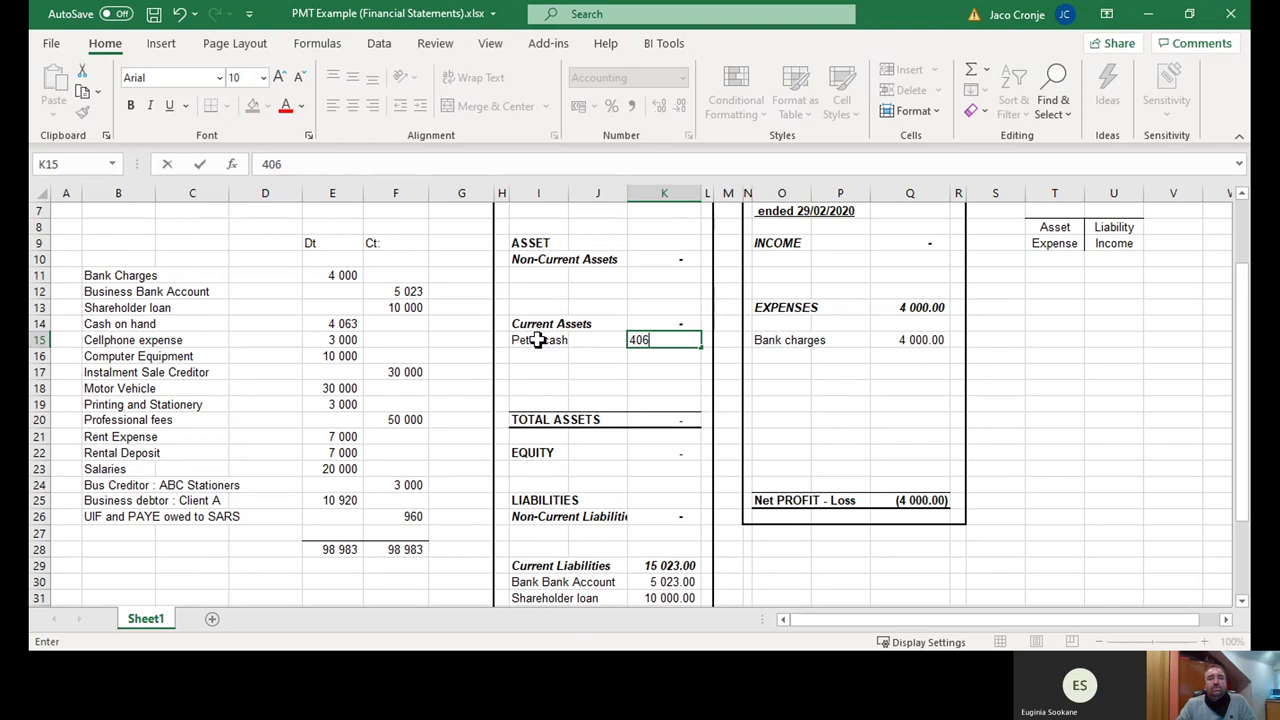
{"action": "type", "text": "063"}
{"action": "key", "text": "Return"}
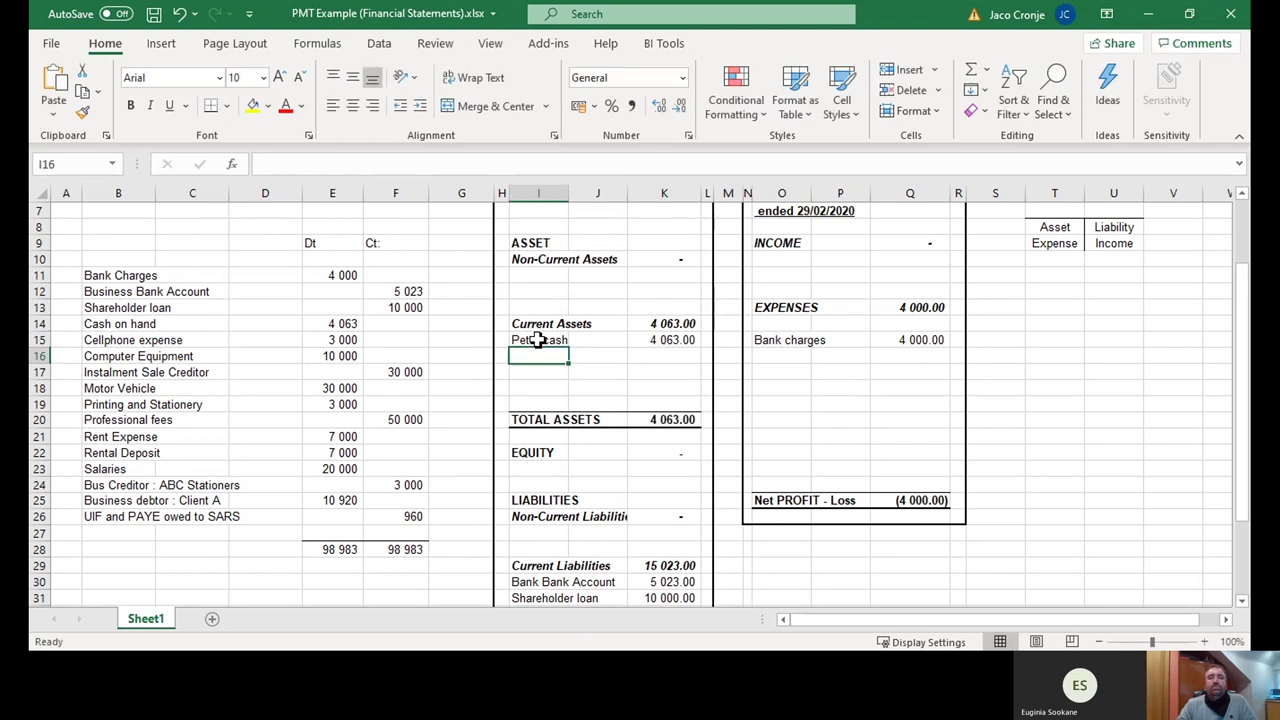
- Classify the trial balance's Cellphone expense debit and label row 16 under EXPENSES in the income statement "Cell expense"
{"action": "left_click", "coordinate": [67, 344]}
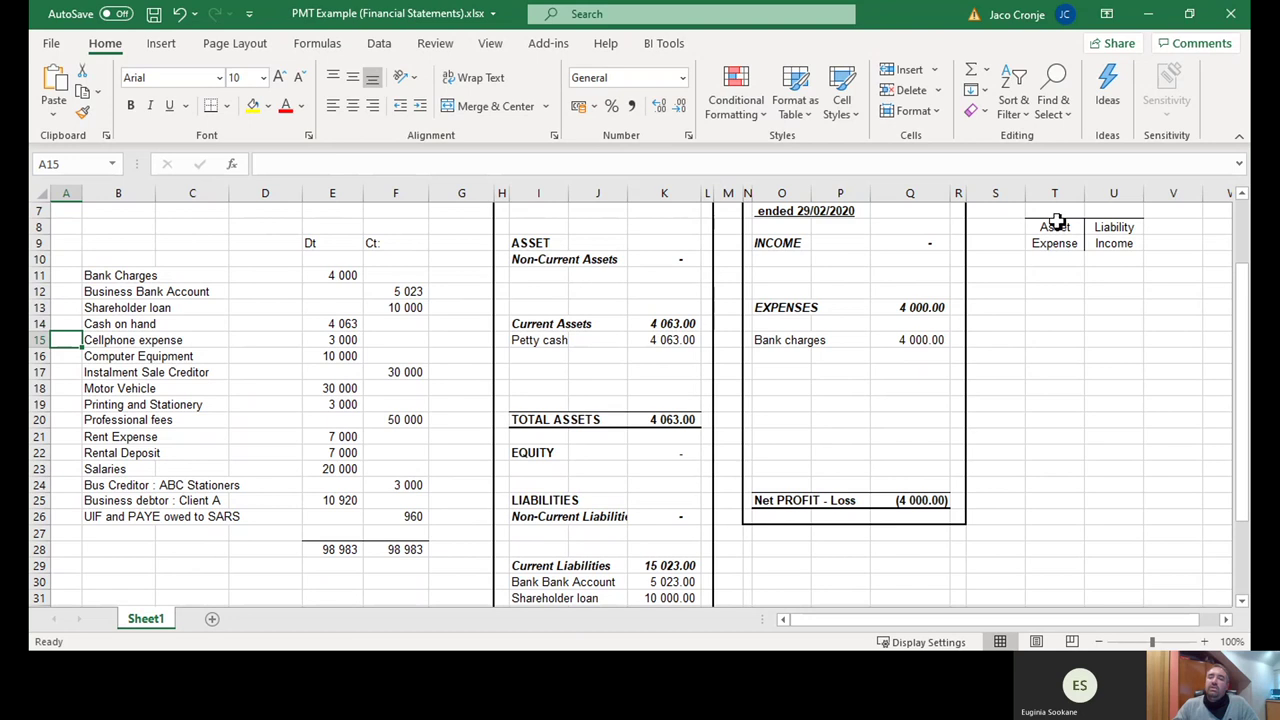
{"action": "left_click_drag", "start_coordinate": [1056, 221], "coordinate": [1057, 244]}
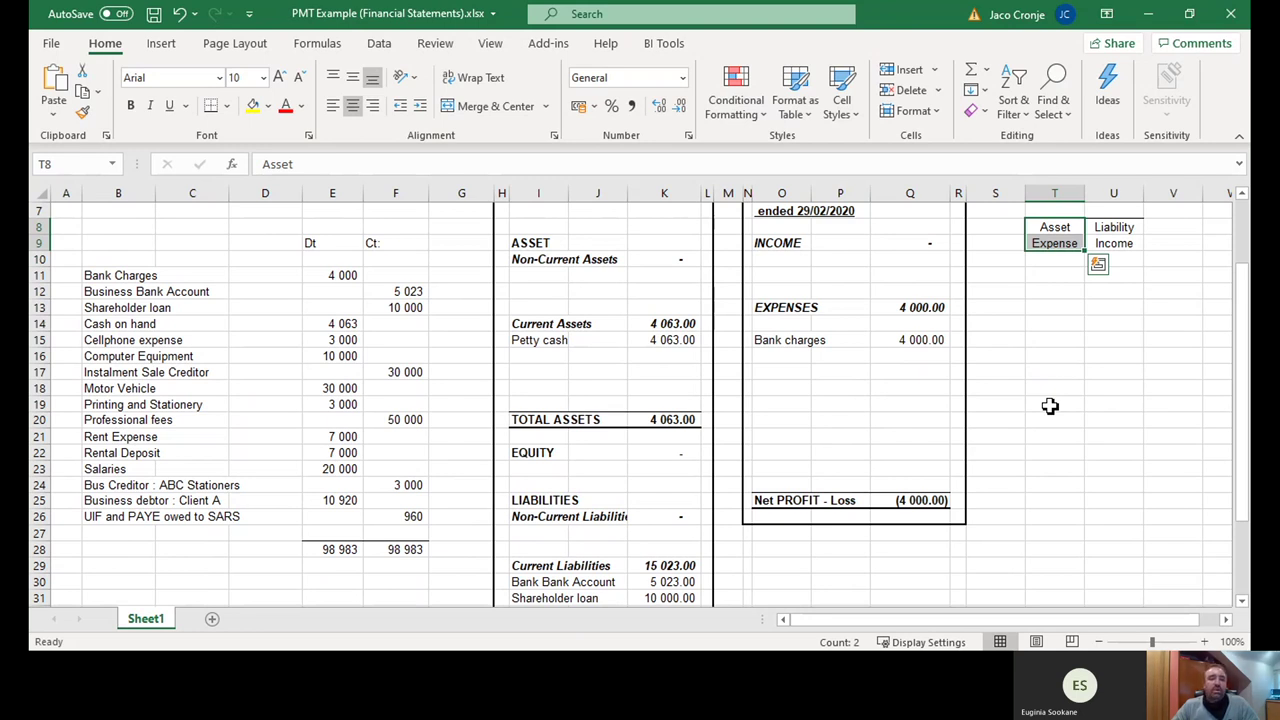
{"action": "left_click", "coordinate": [777, 354]}
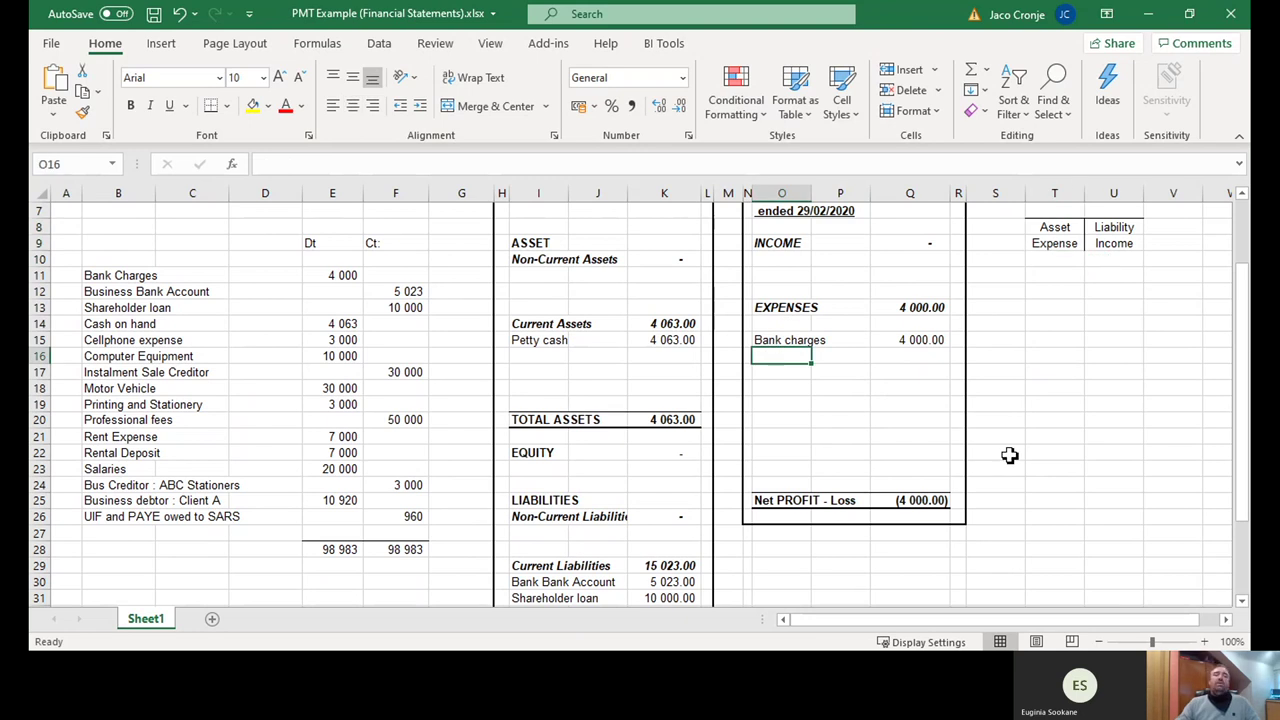
{"action": "type", "text": "Ce"}
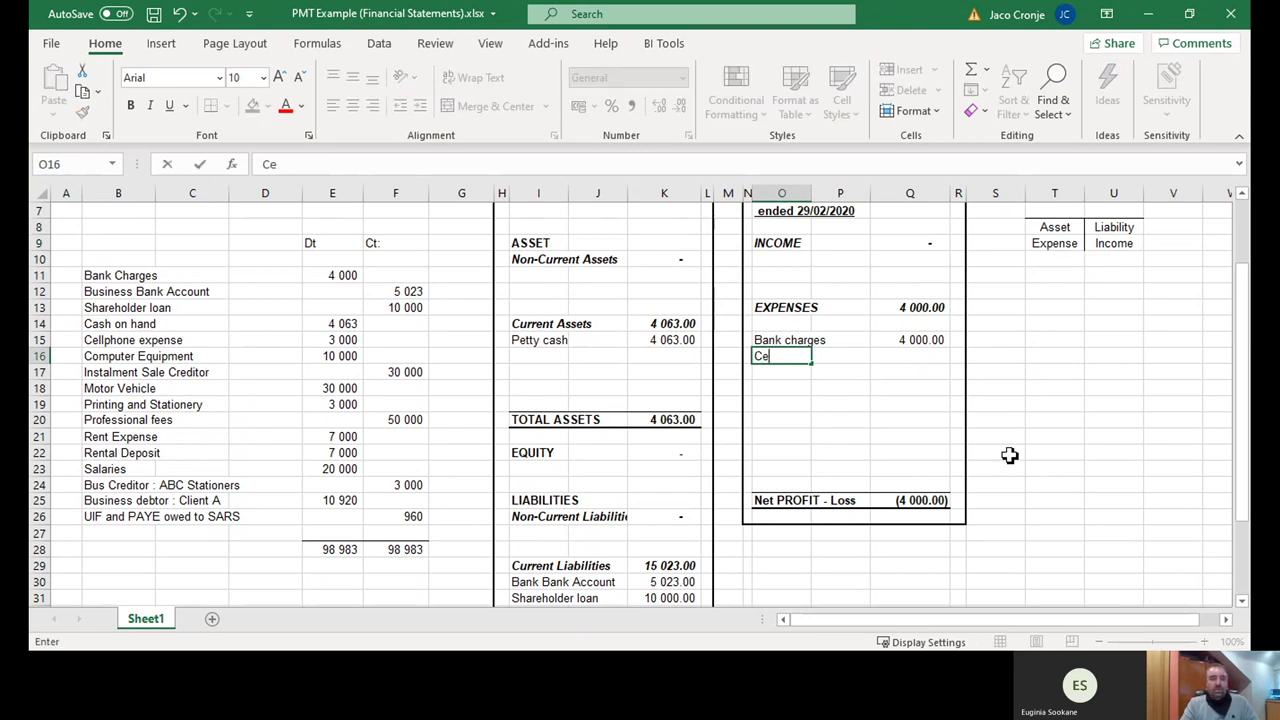
{"action": "type", "text": "ll expense"}
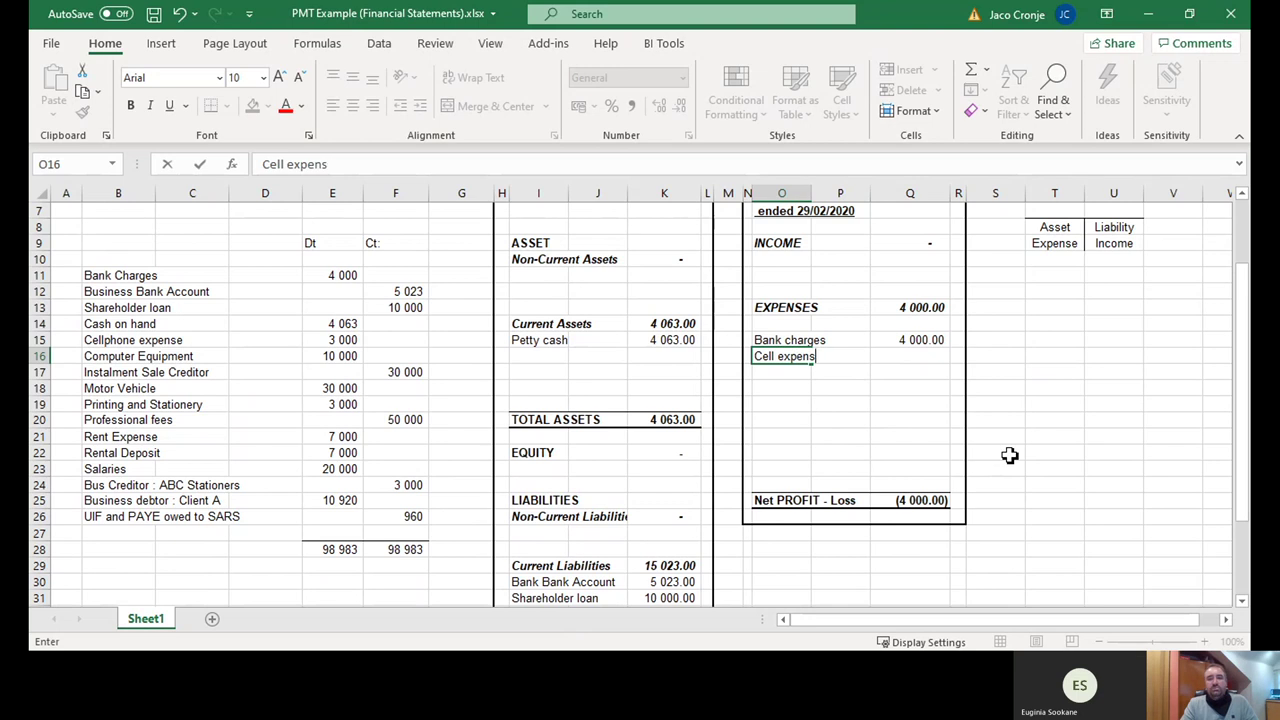
{"action": "key", "text": "Tab"}
{"action": "key", "text": "Tab"}
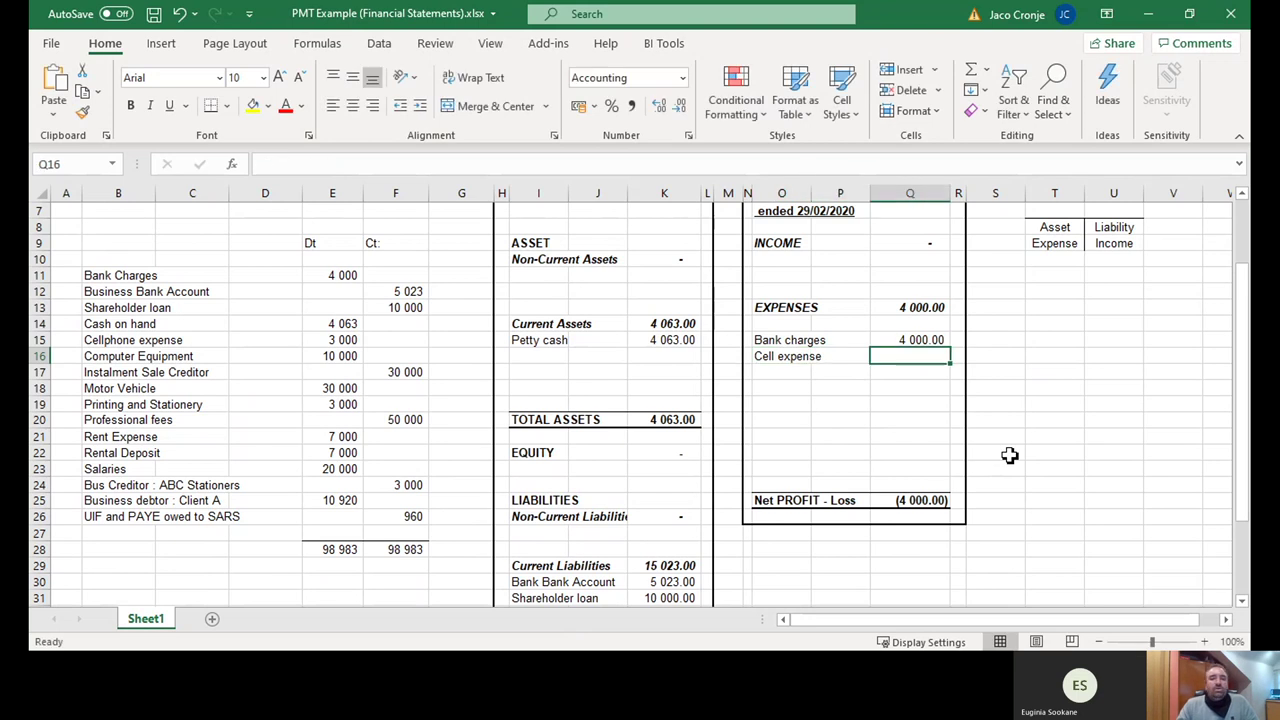
- Enter 3000 as the Cell expense amount in row 16 of the income statement
{"action": "type", "text": ".000"}
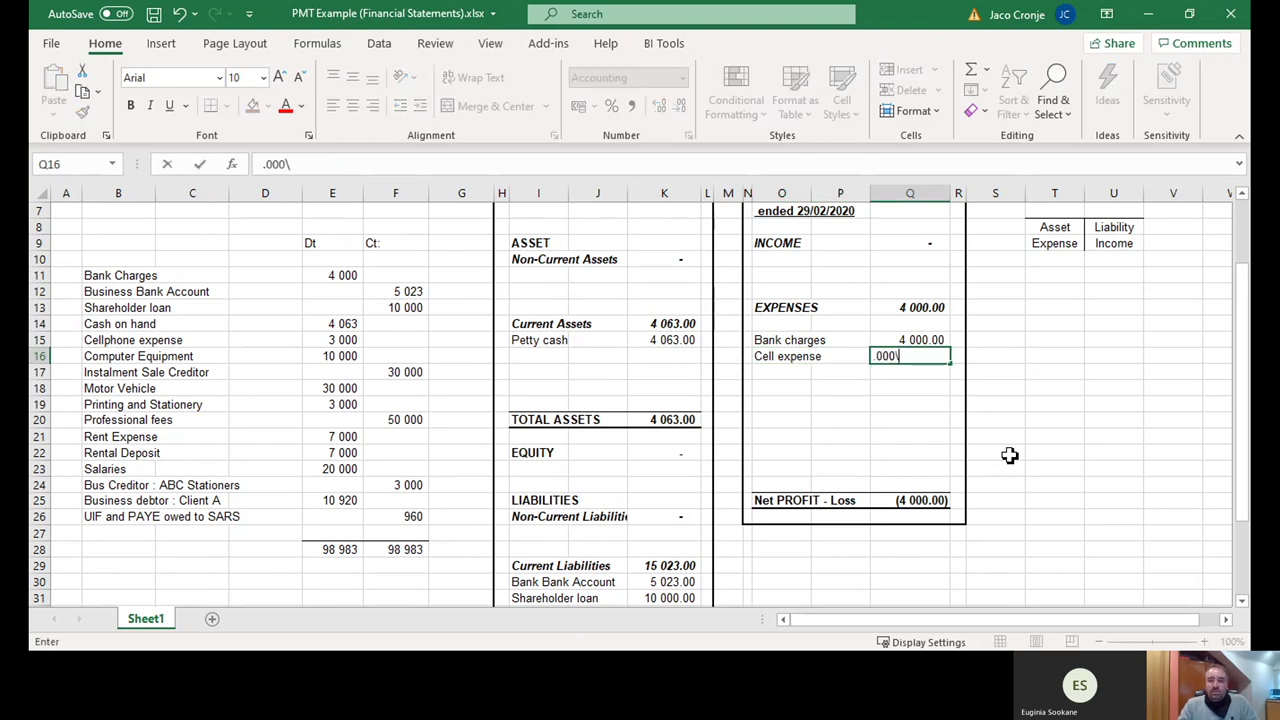
{"action": "type", "text": "\\"}
{"action": "key", "text": "BackSpace"}
{"action": "key", "text": "BackSpace"}
{"action": "key", "text": "BackSpace"}
{"action": "key", "text": "BackSpace"}
{"action": "key", "text": "BackSpace"}
{"action": "type", "text": "3000"}
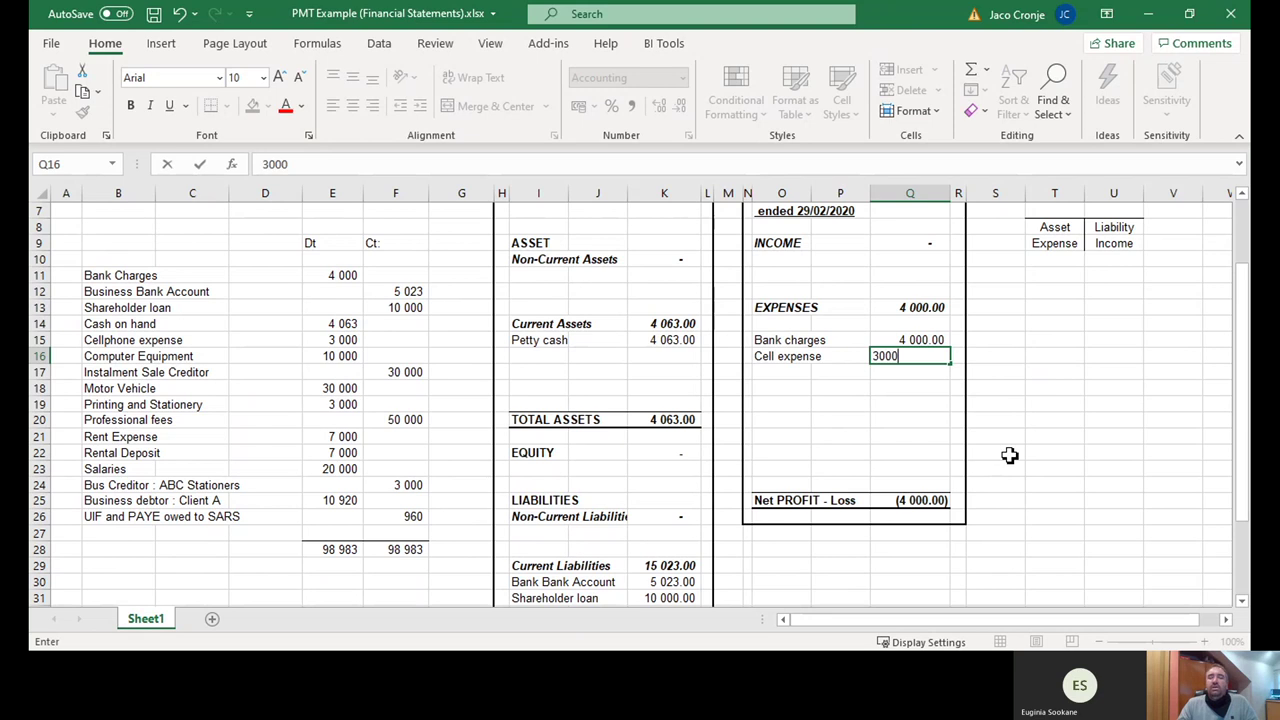
{"action": "key", "text": "Return"}
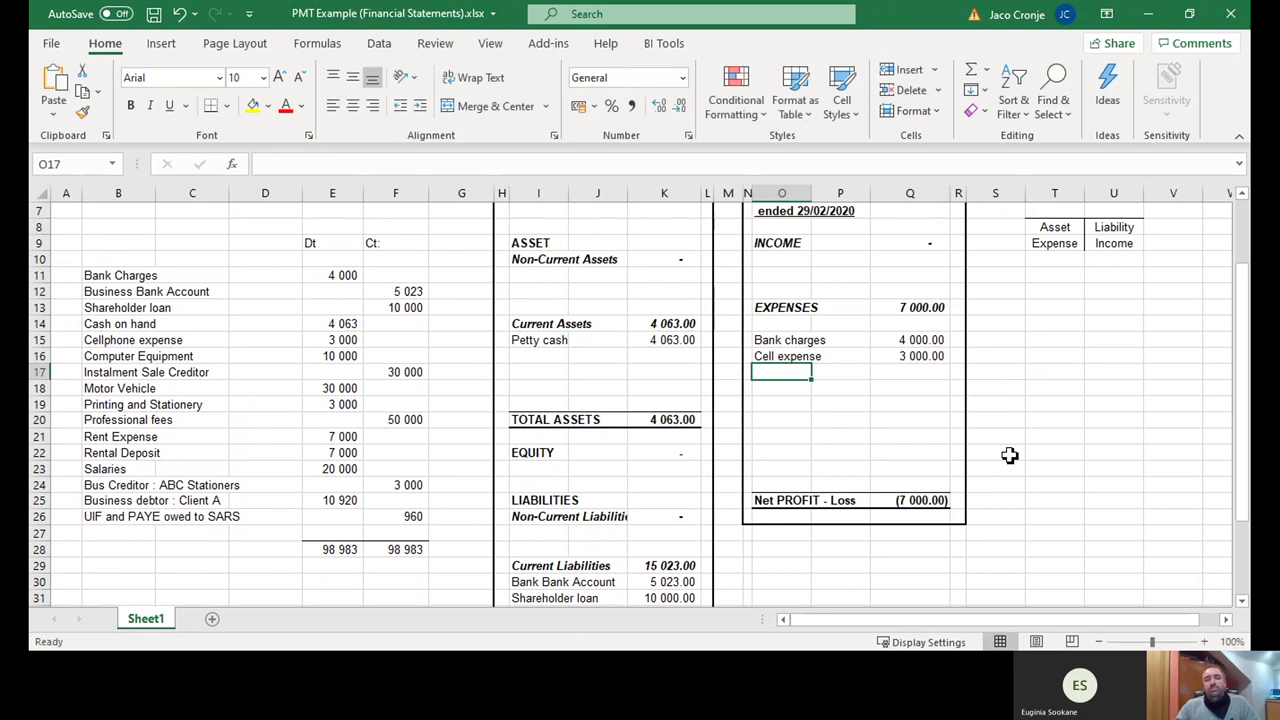
- Match the Asset and Liability classifications to the balance sheet and the Expense and Income classifications to the income statement
{"action": "scroll", "coordinate": [1009, 455], "scroll_direction": "up", "scroll_amount": 2}
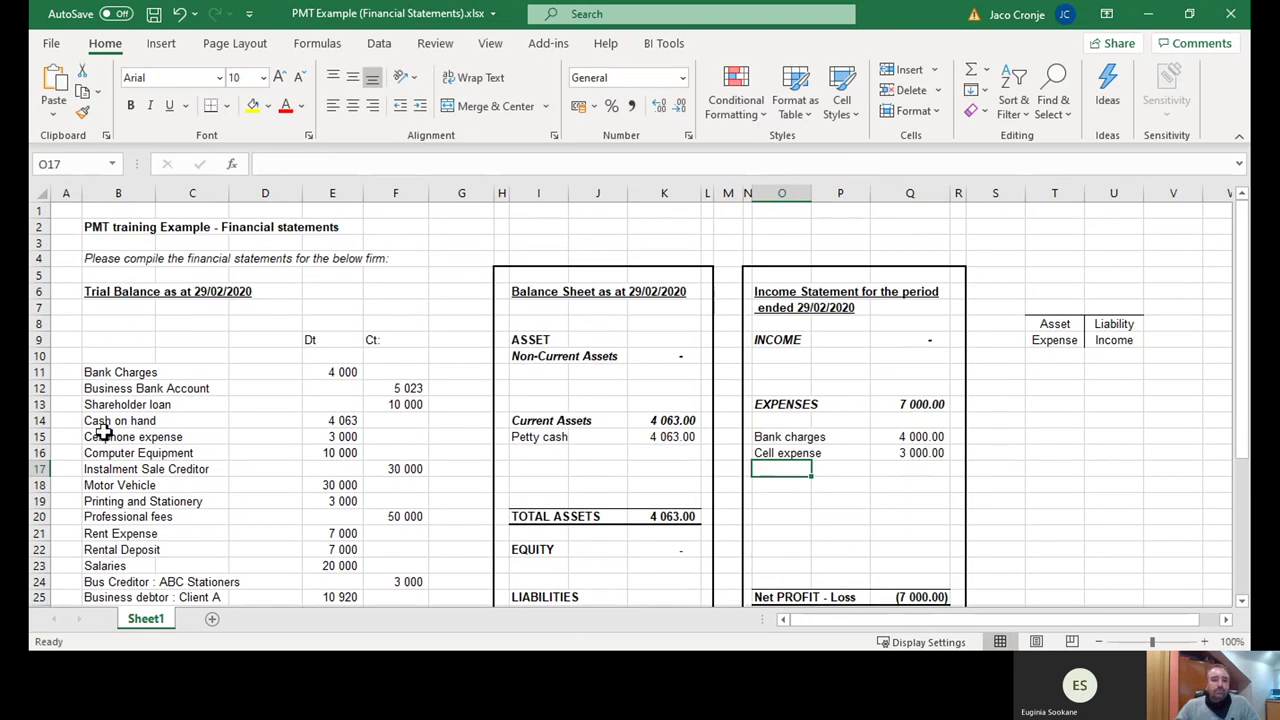
{"action": "scroll", "coordinate": [698, 435], "scroll_direction": "down", "scroll_amount": 1}
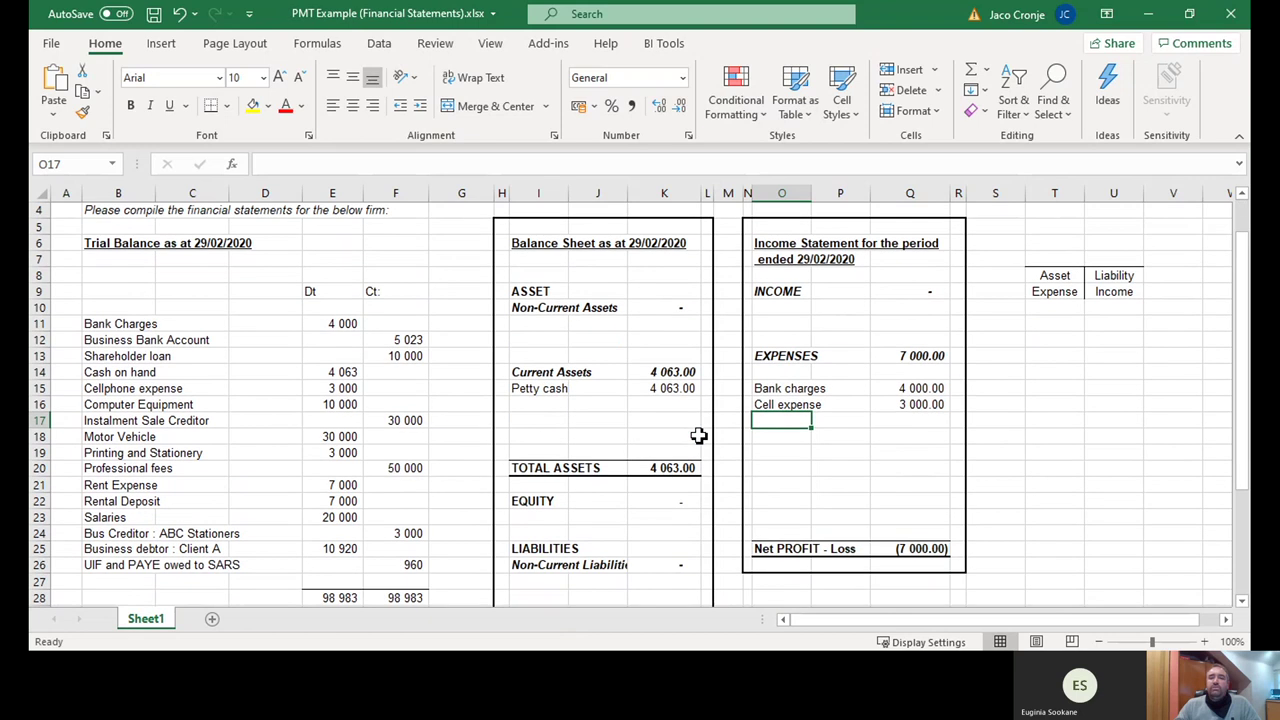
{"action": "left_click_drag", "start_coordinate": [1053, 276], "coordinate": [1120, 277]}
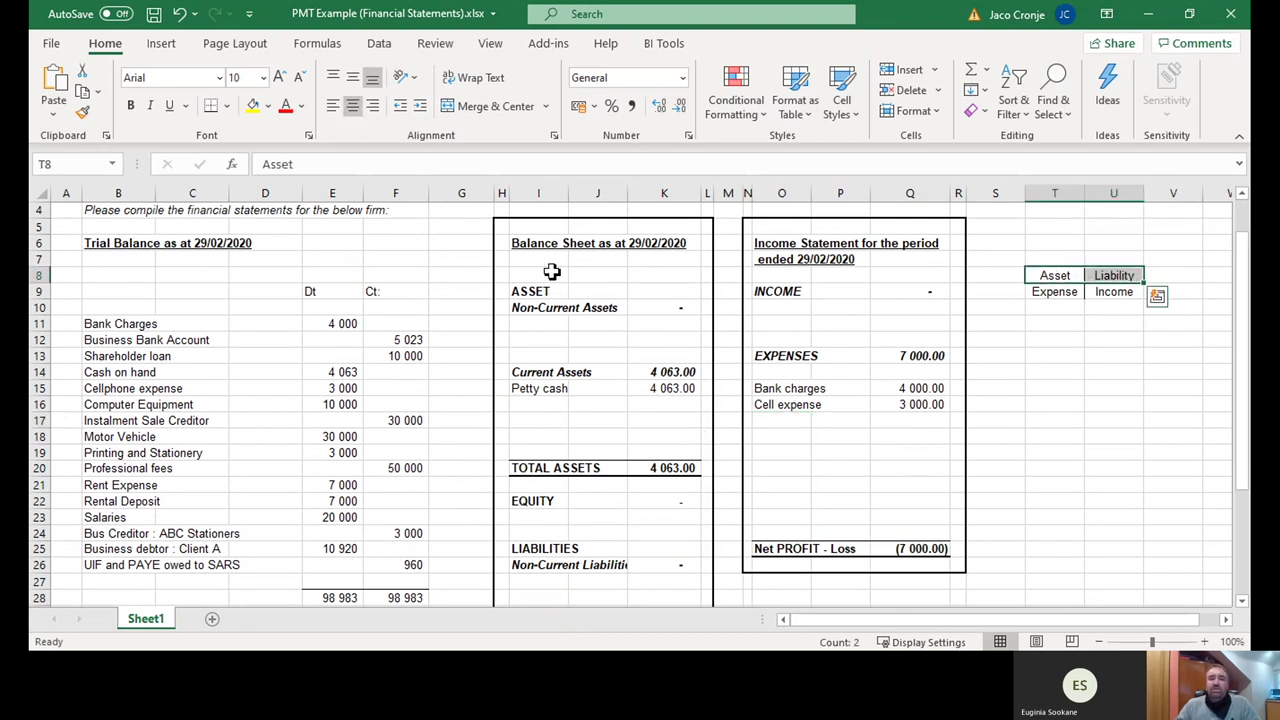
{"action": "left_click", "coordinate": [527, 243]}
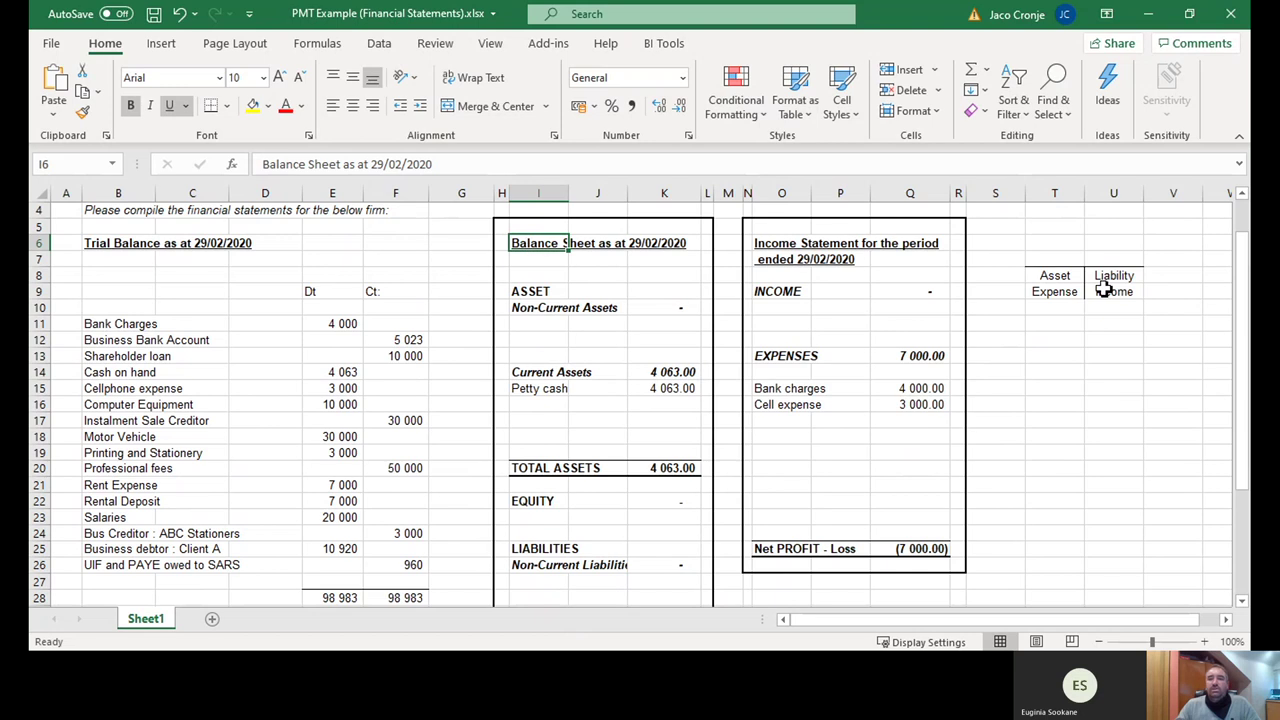
{"action": "left_click_drag", "start_coordinate": [1128, 295], "coordinate": [1072, 297]}
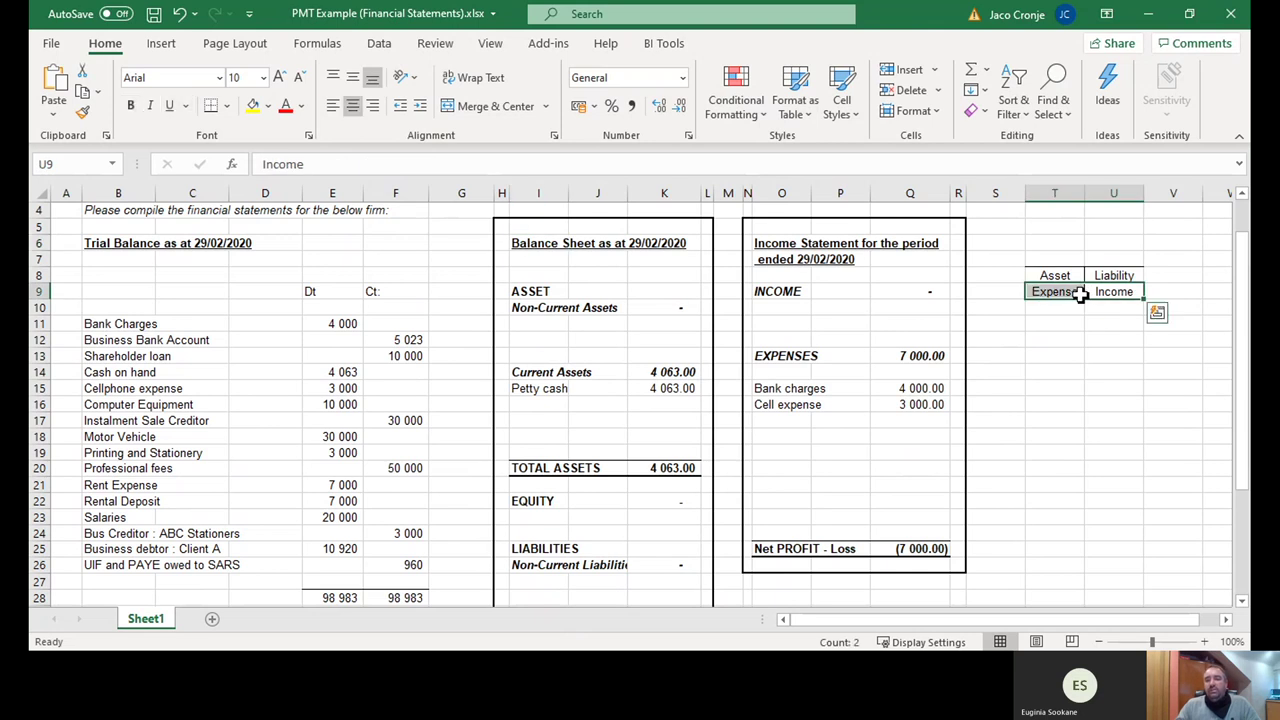
{"action": "left_click", "coordinate": [765, 245]}
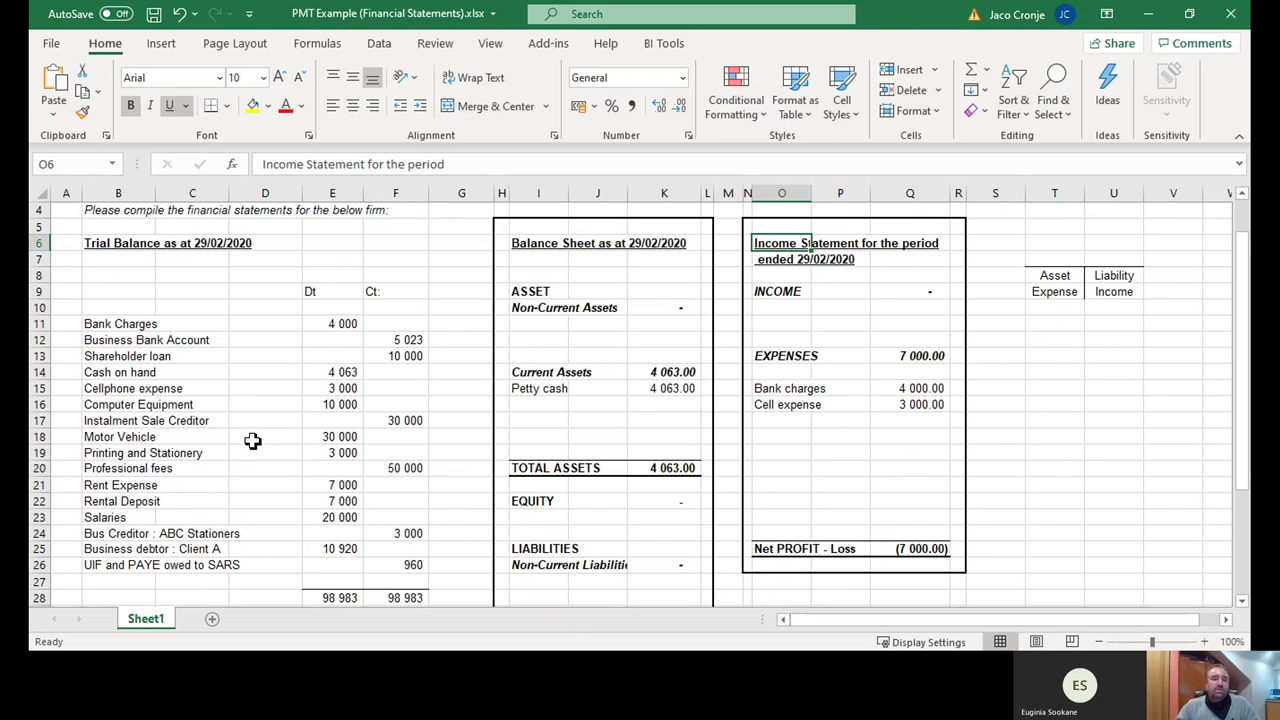
- Classify the trial balance's Computer Equipment debit and record it with 10000 in row 11 under Non-Current Assets in the balance sheet
{"action": "left_click", "coordinate": [70, 404]}
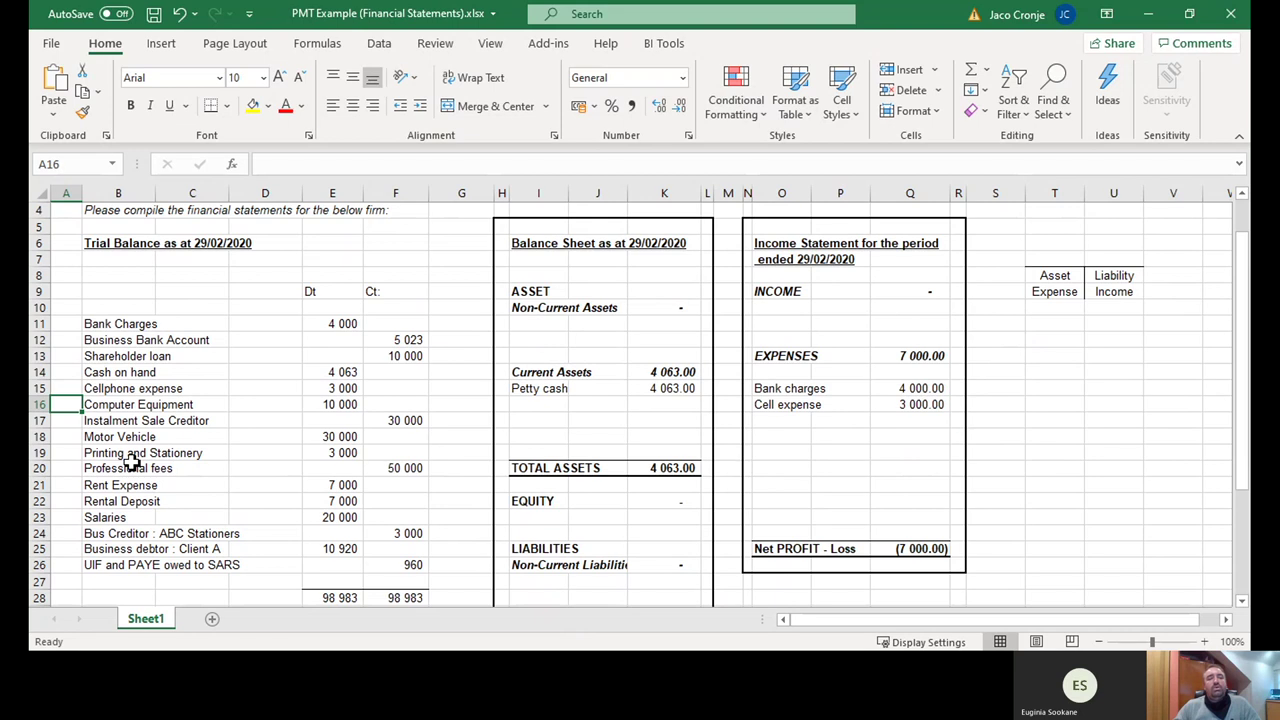
{"action": "left_click", "coordinate": [340, 404]}
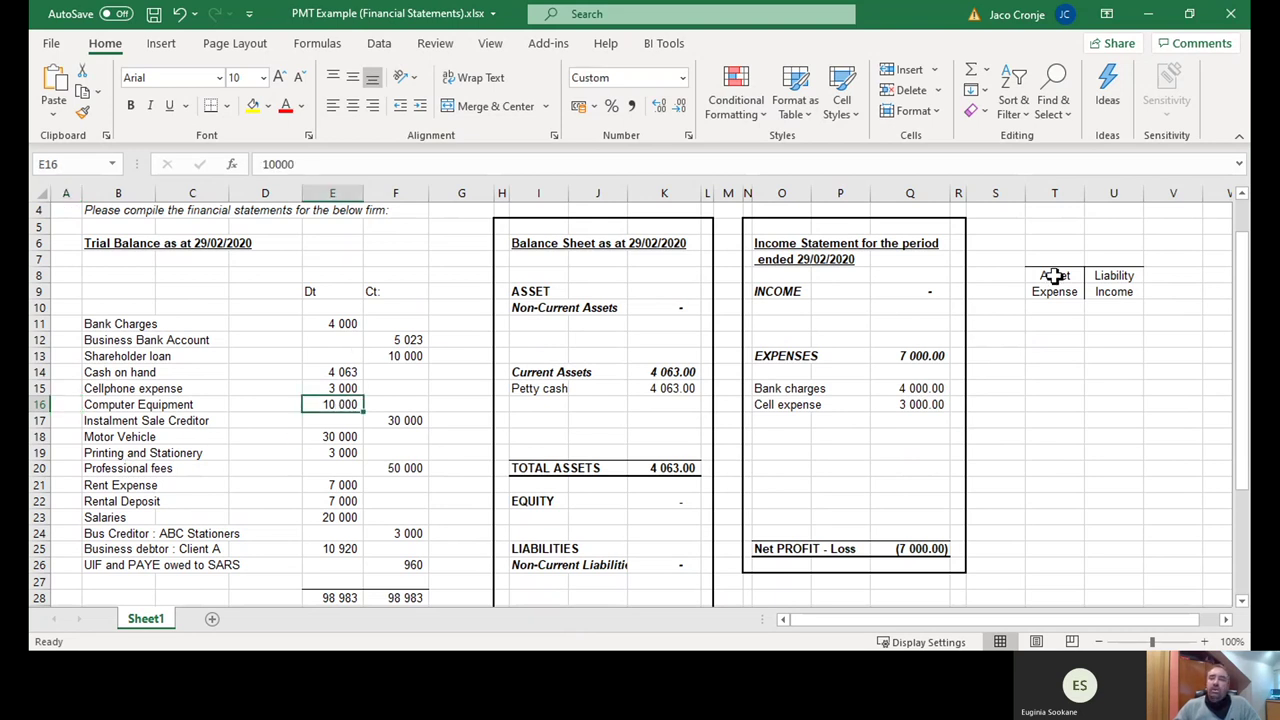
{"action": "left_click_drag", "start_coordinate": [1055, 276], "coordinate": [1055, 291]}
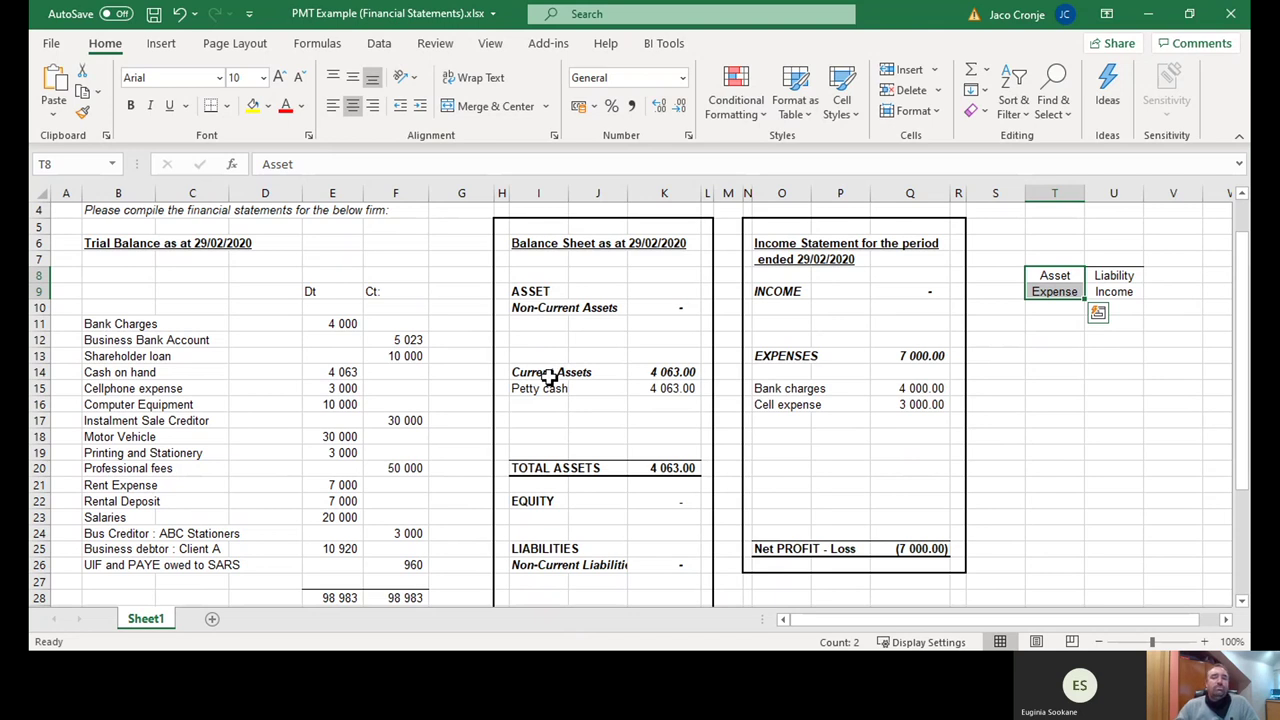
{"action": "left_click", "coordinate": [537, 293]}
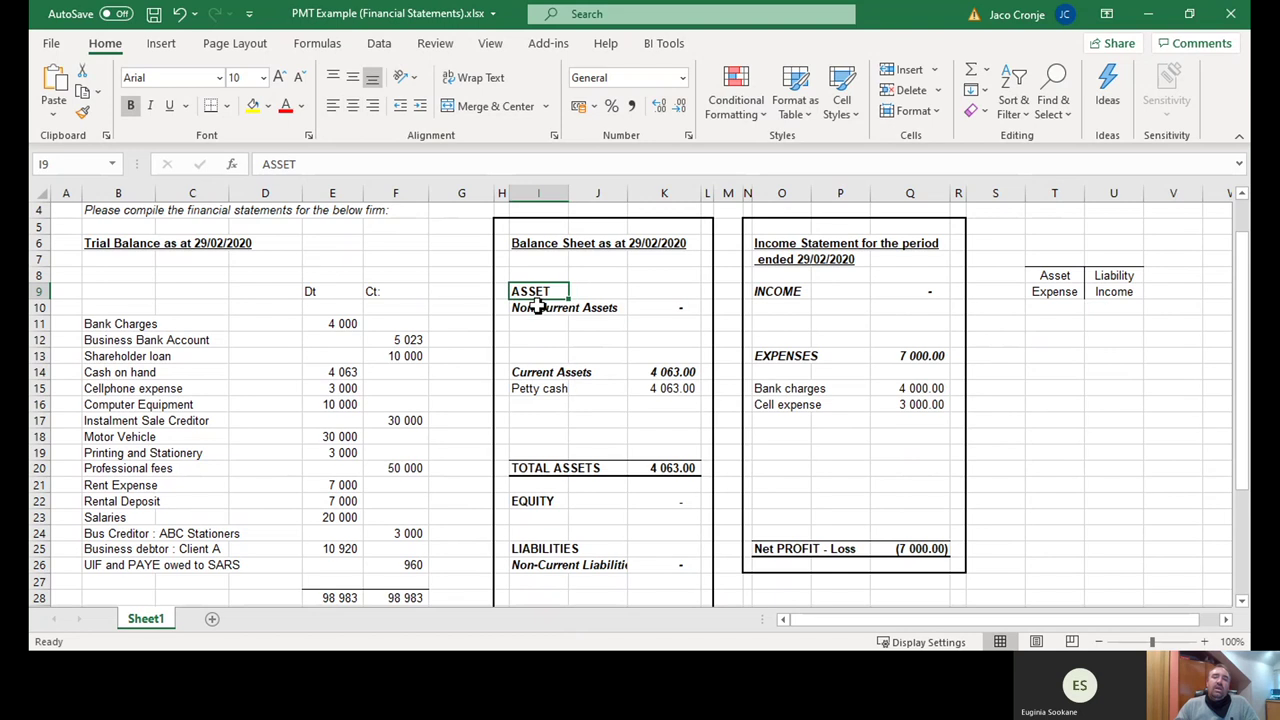
{"action": "left_click", "coordinate": [540, 322]}
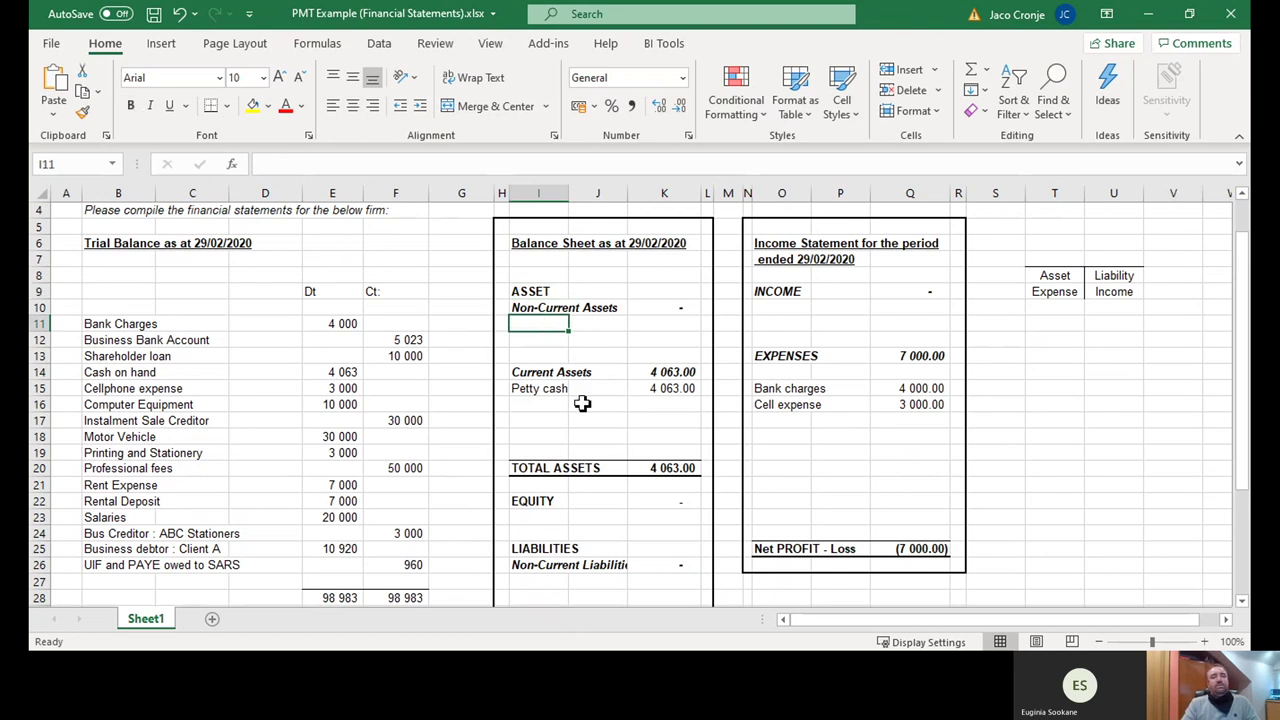
{"action": "type", "text": "Com"}
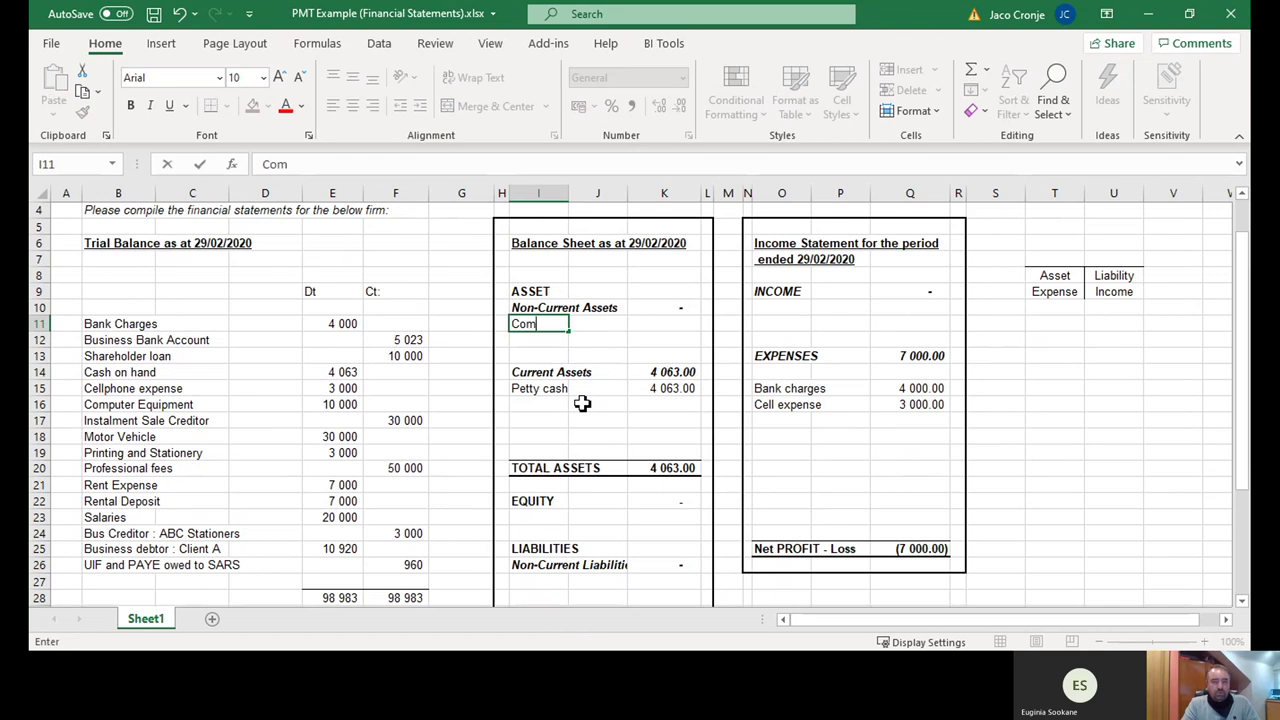
{"action": "type", "text": "puter Equipment"}
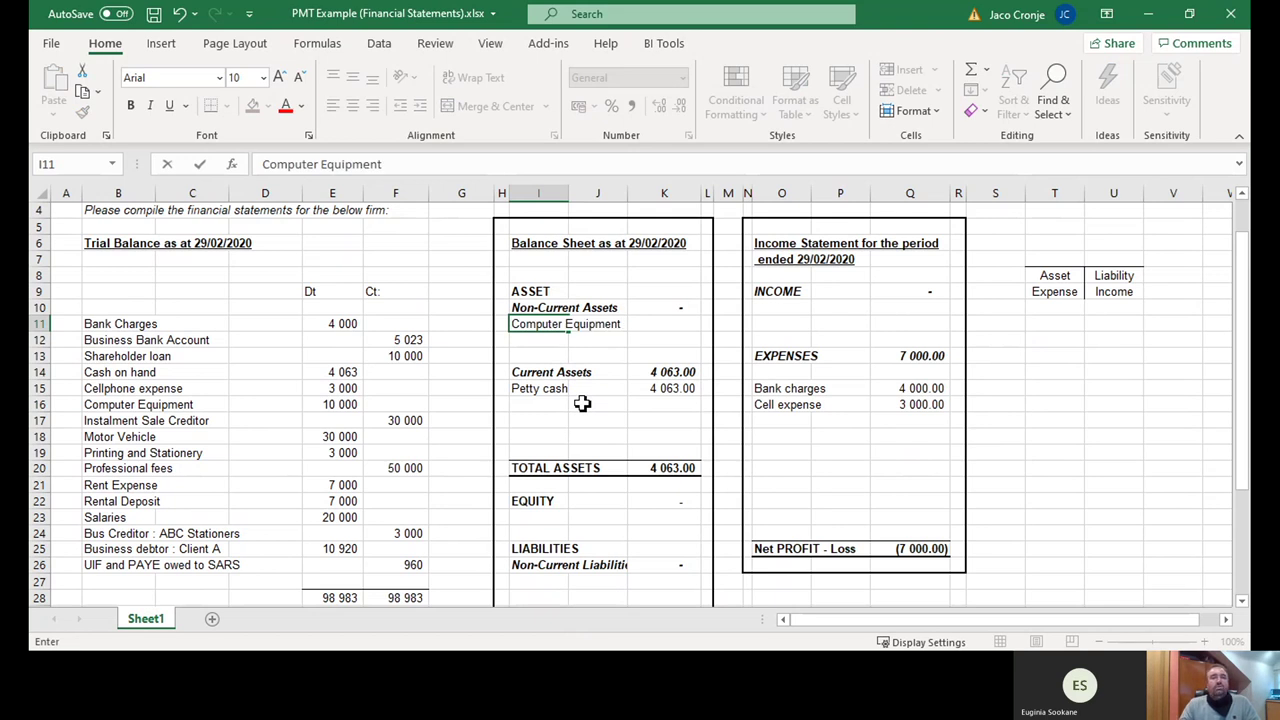
{"action": "key", "text": "Tab"}
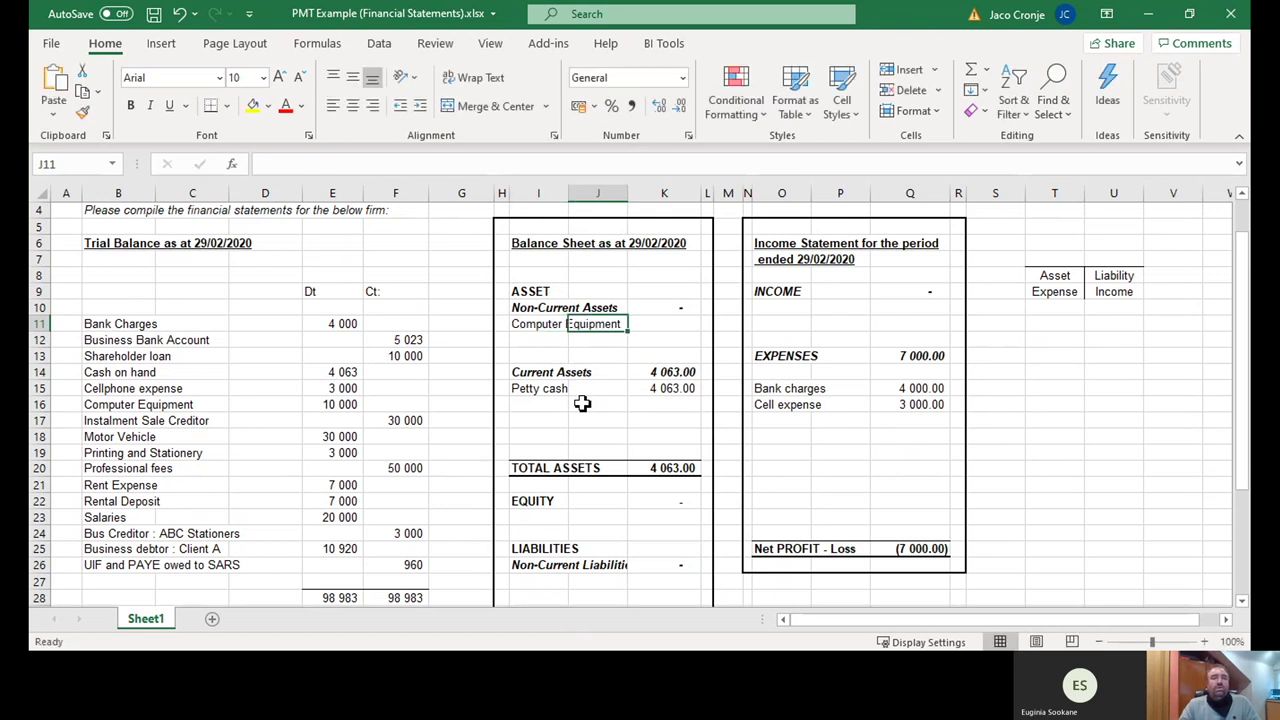
{"action": "key", "text": "Tab"}
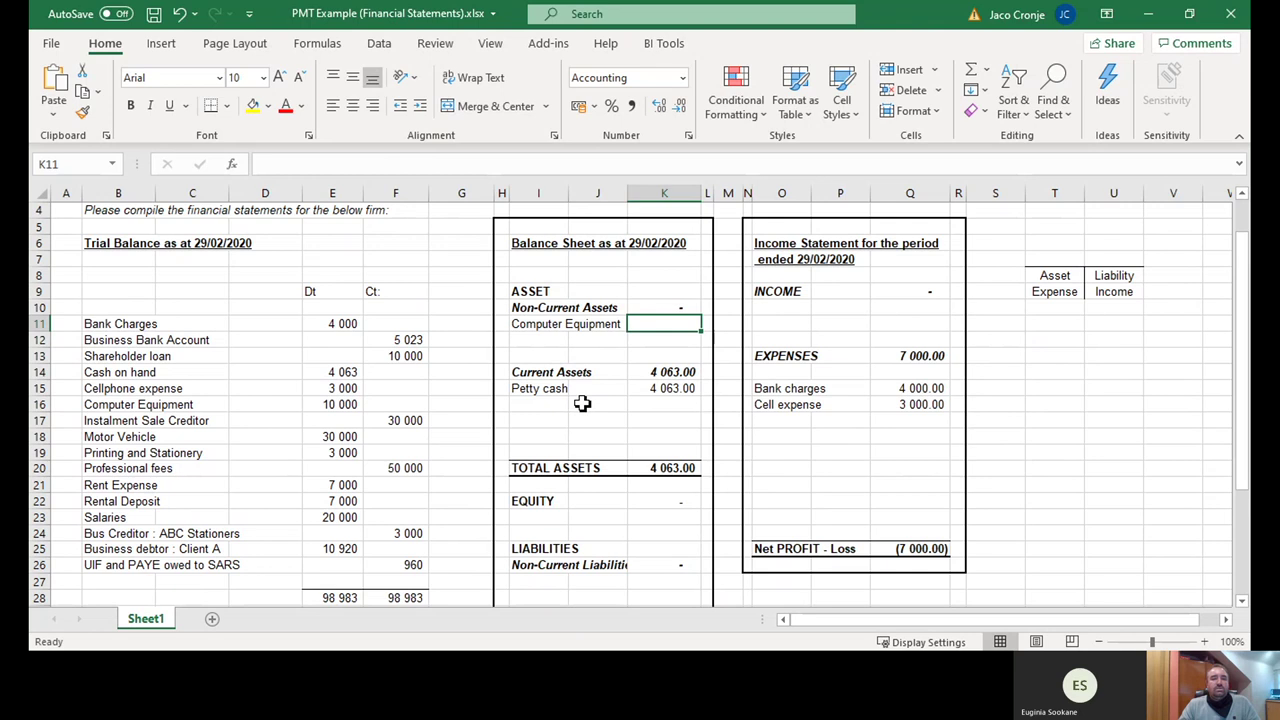
{"action": "type", "text": "10 00"}
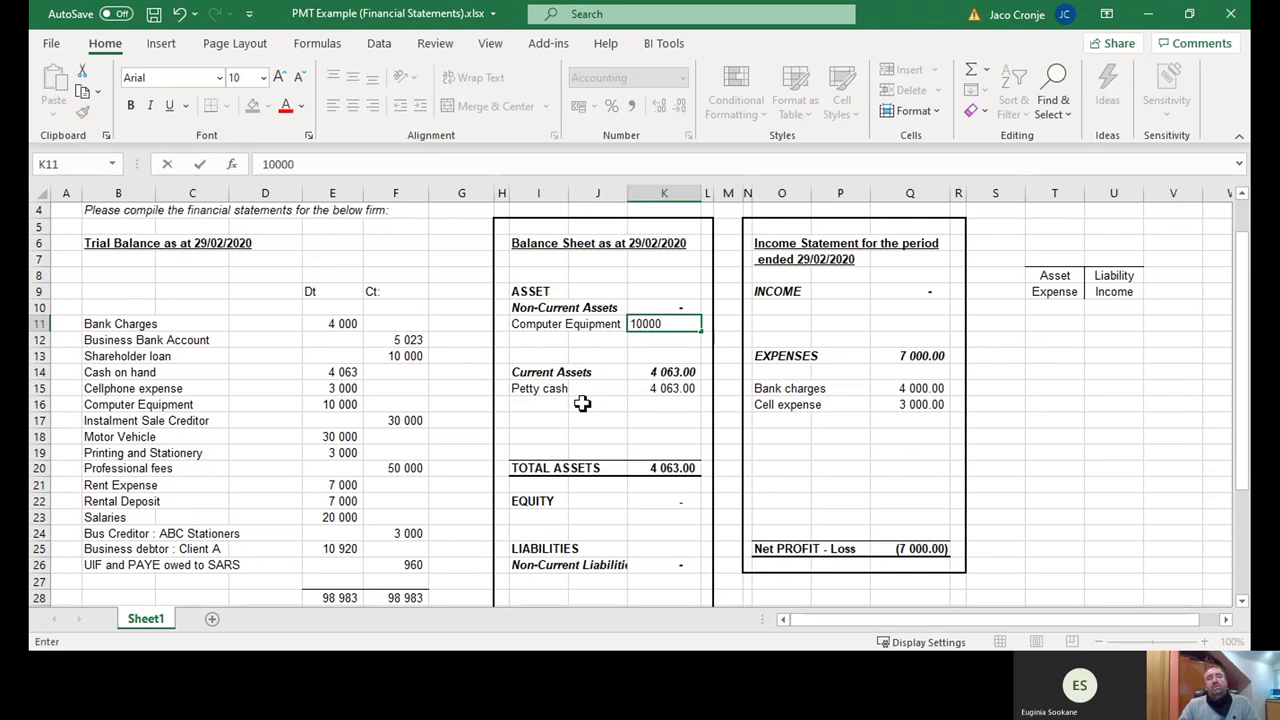
{"action": "type", "text": "0"}
{"action": "key", "text": "Return"}
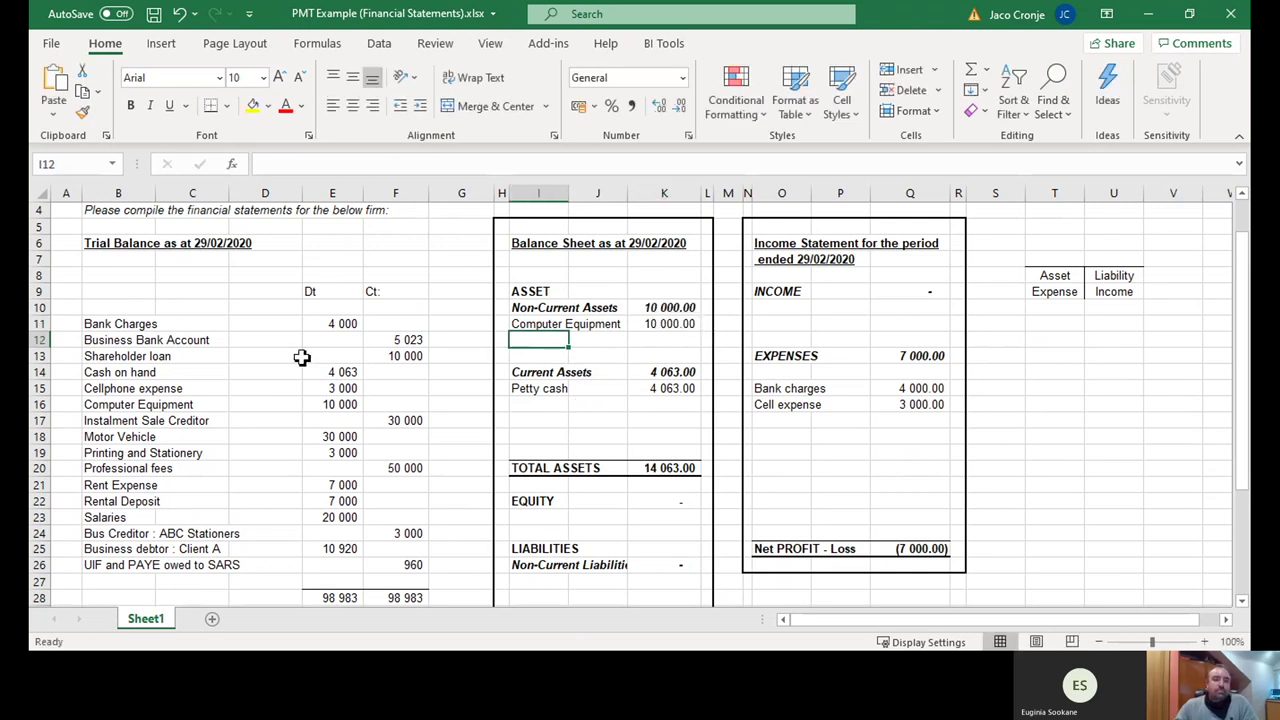
- Compare the trial balance's Instalment Sale Creditor credit with its related Motor Vehicle debit
{"action": "left_click", "coordinate": [67, 421]}
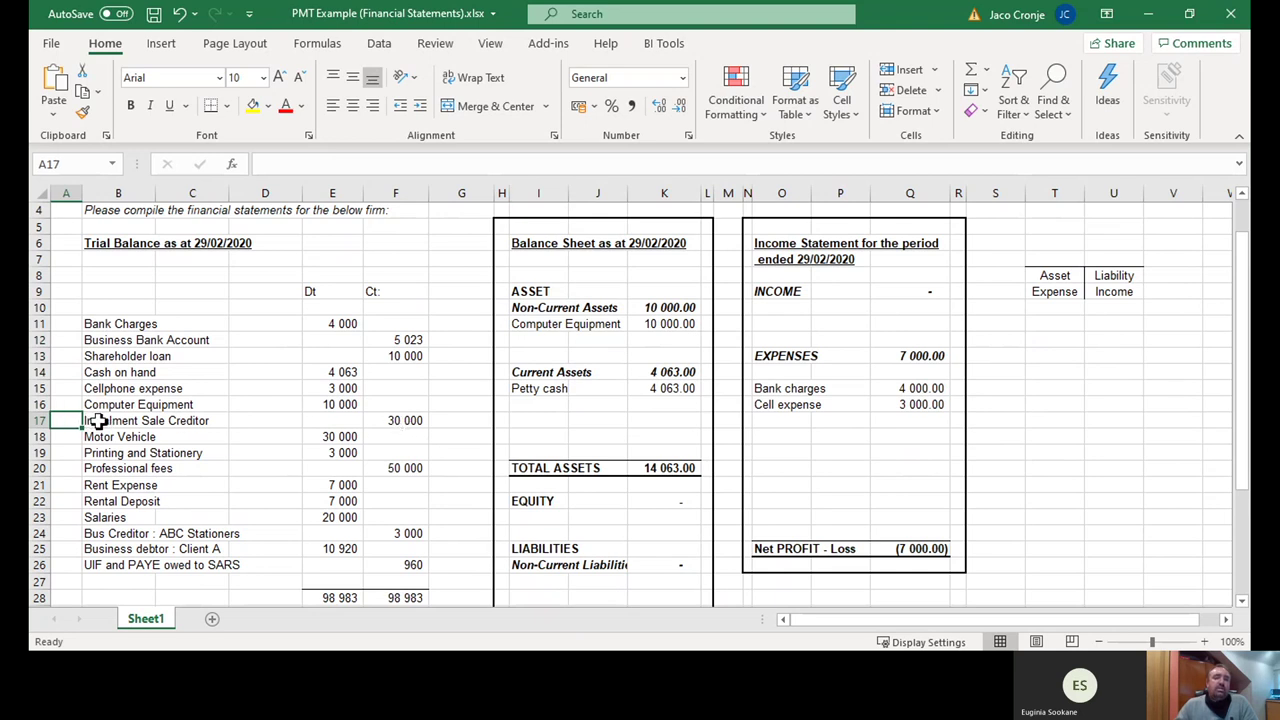
{"action": "left_click_drag", "start_coordinate": [95, 421], "coordinate": [395, 437]}
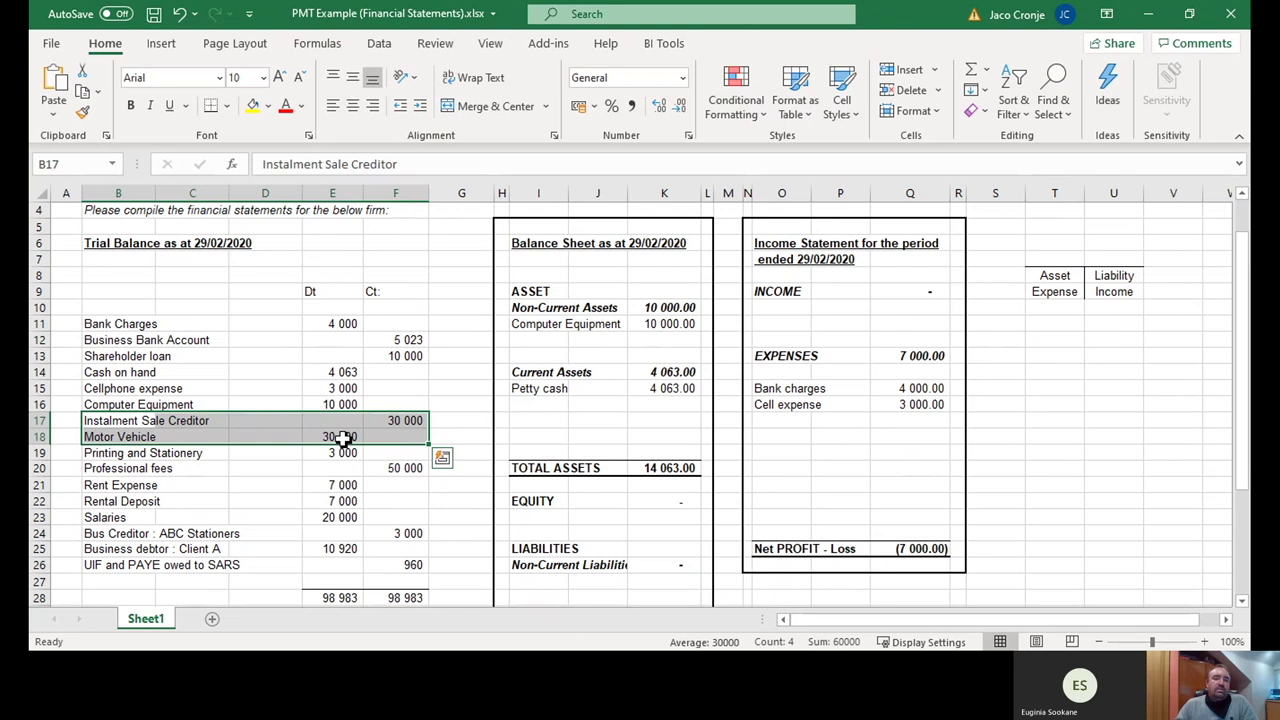
{"action": "left_click", "coordinate": [413, 424]}
{"action": "left_click", "coordinate": [348, 438]}
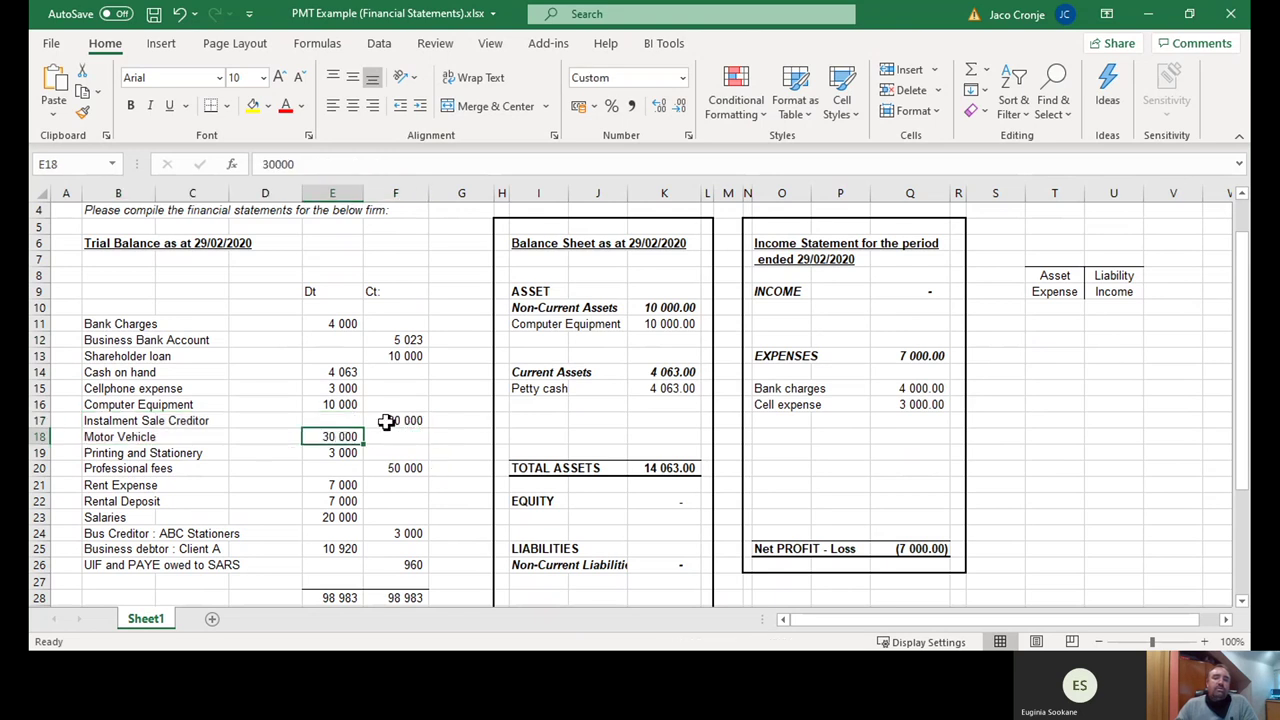
{"action": "left_click", "coordinate": [386, 421]}
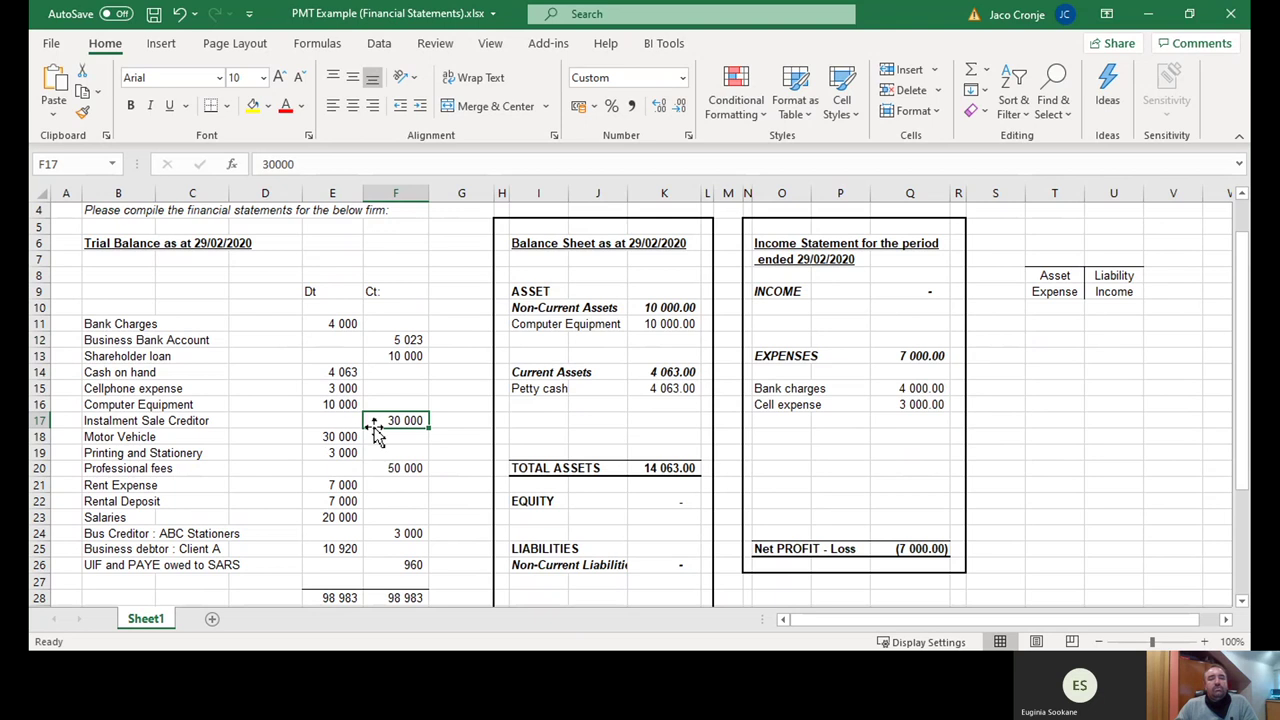
{"action": "left_click", "coordinate": [329, 436]}
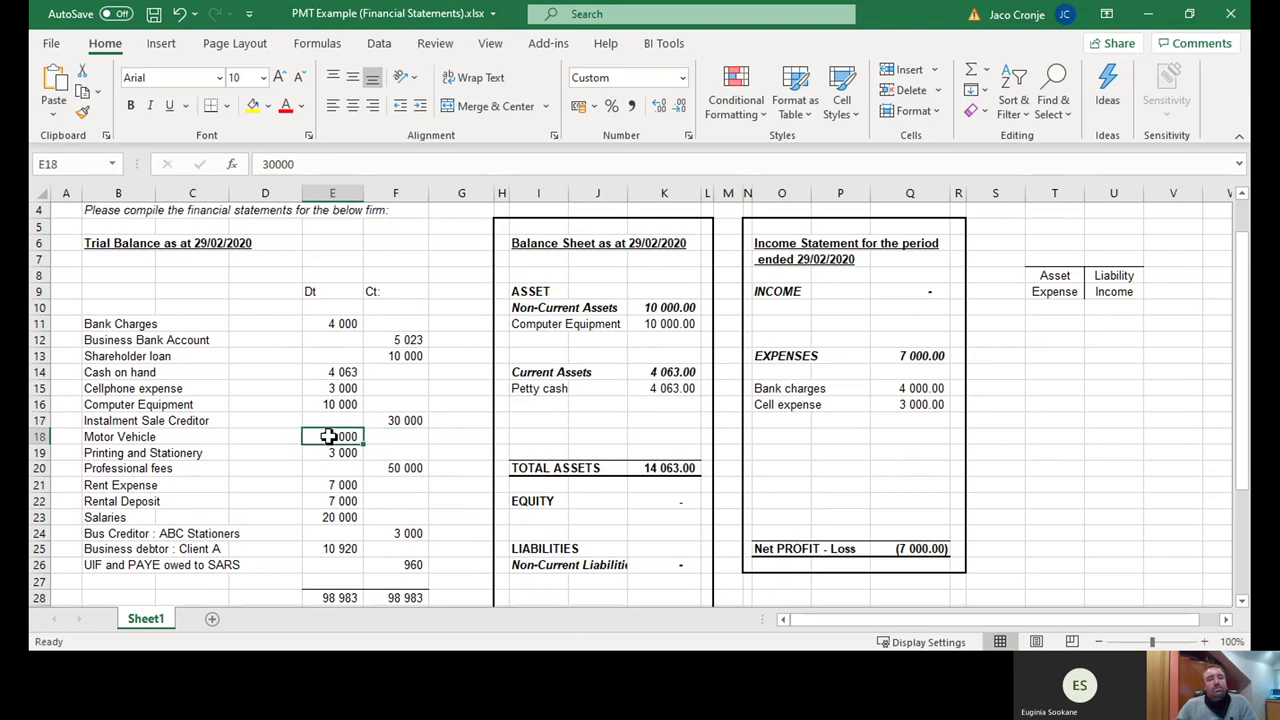
{"action": "left_click", "coordinate": [413, 421]}
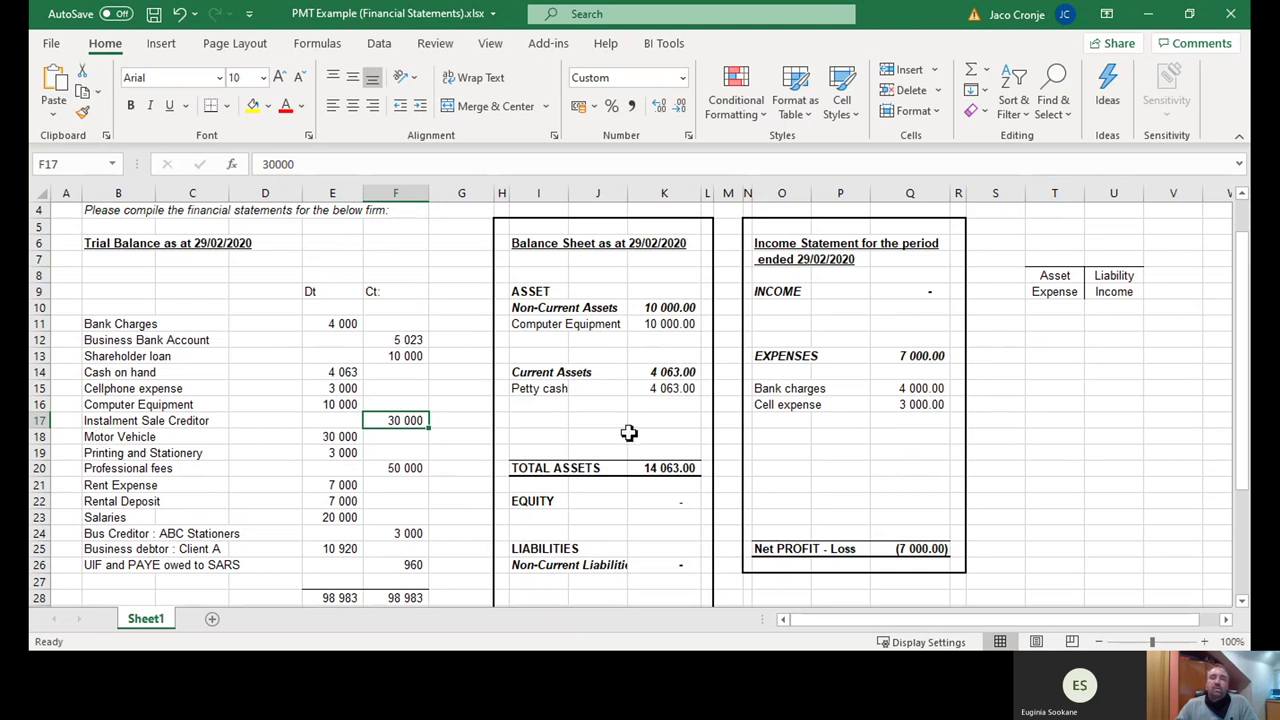
- Classify the Motor Vehicle debit as an asset and record it with 30000 in row 12 under Non-Current Assets in the balance sheet
{"action": "left_click_drag", "start_coordinate": [1070, 275], "coordinate": [1062, 292]}
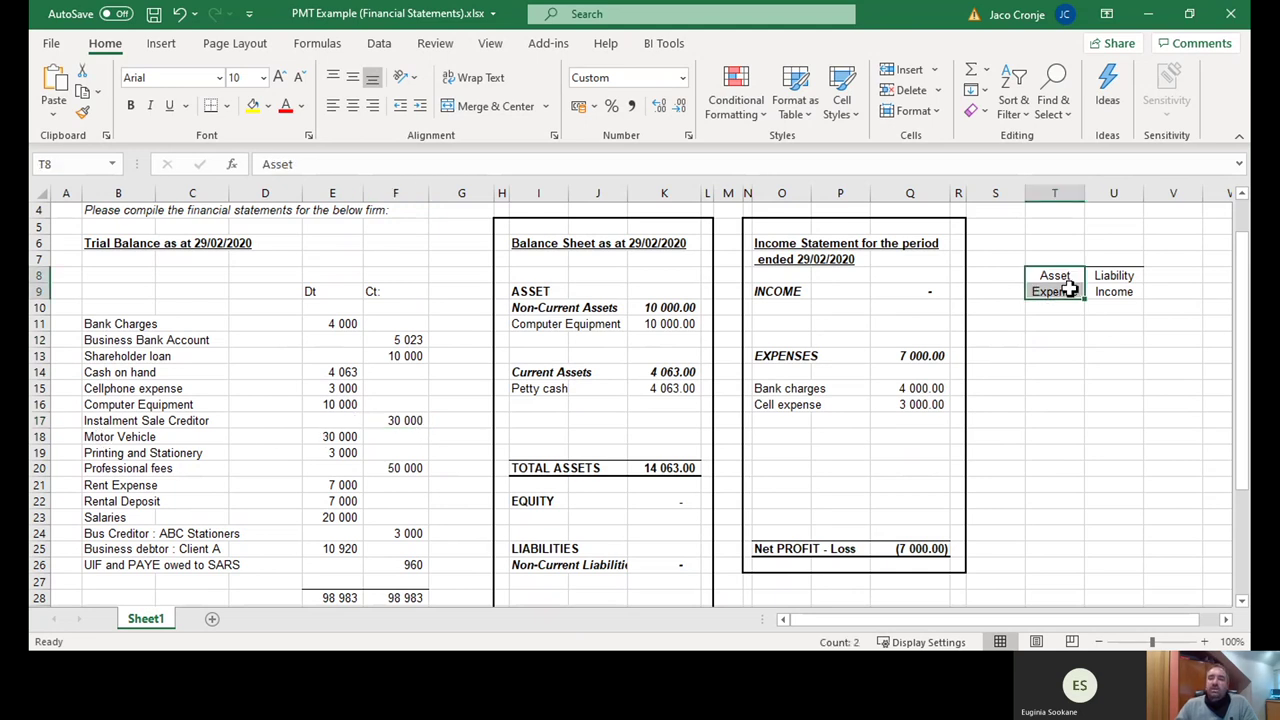
{"action": "left_click", "coordinate": [1062, 292]}
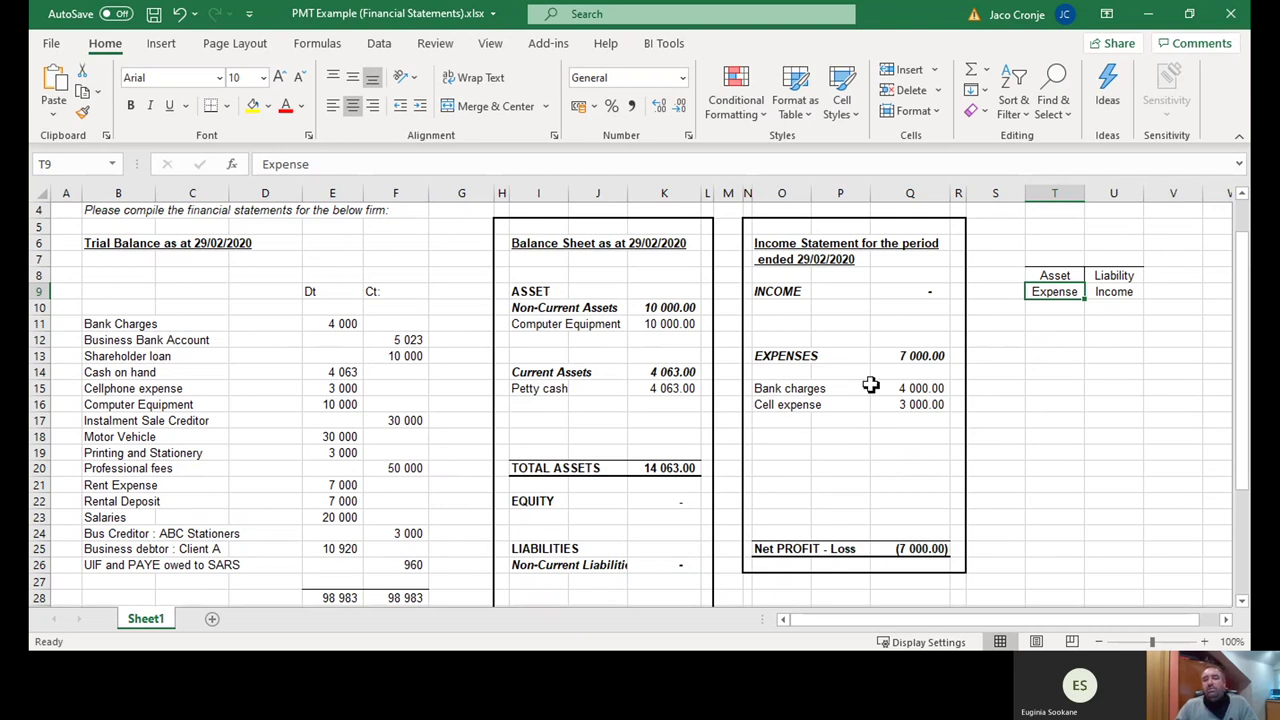
{"action": "left_click", "coordinate": [1062, 277]}
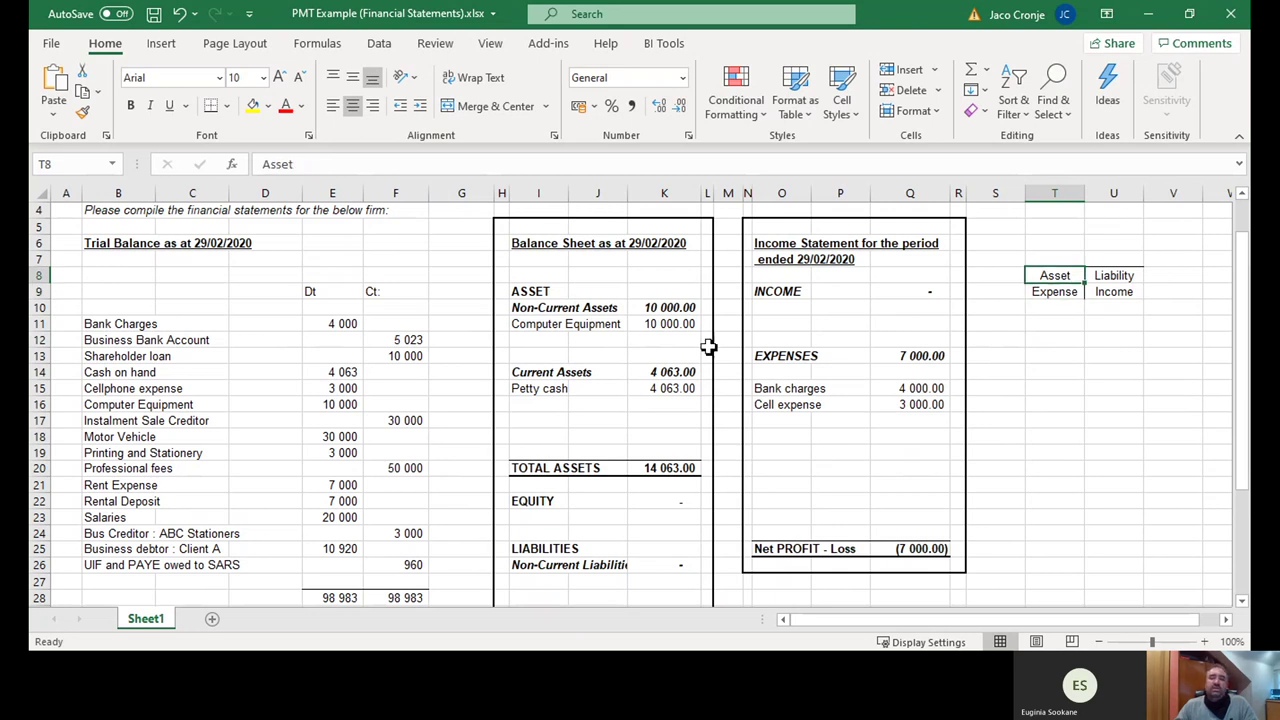
{"action": "left_click", "coordinate": [538, 401]}
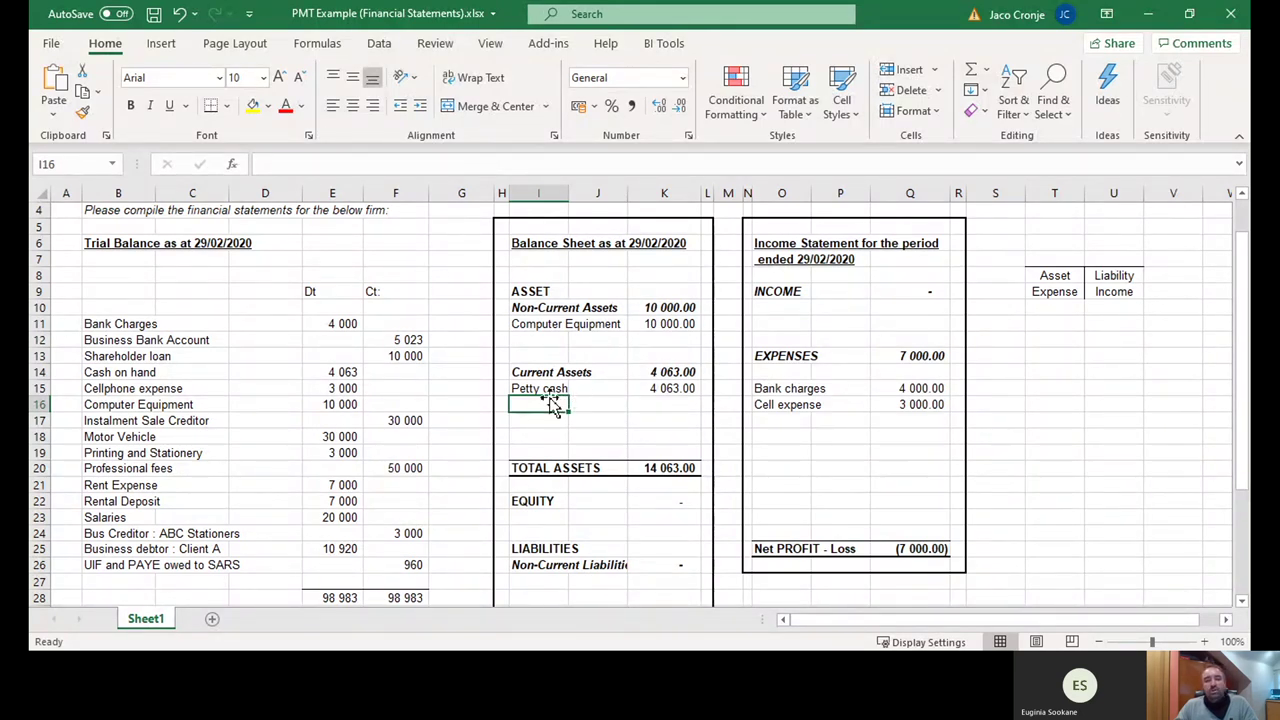
{"action": "left_click", "coordinate": [544, 341]}
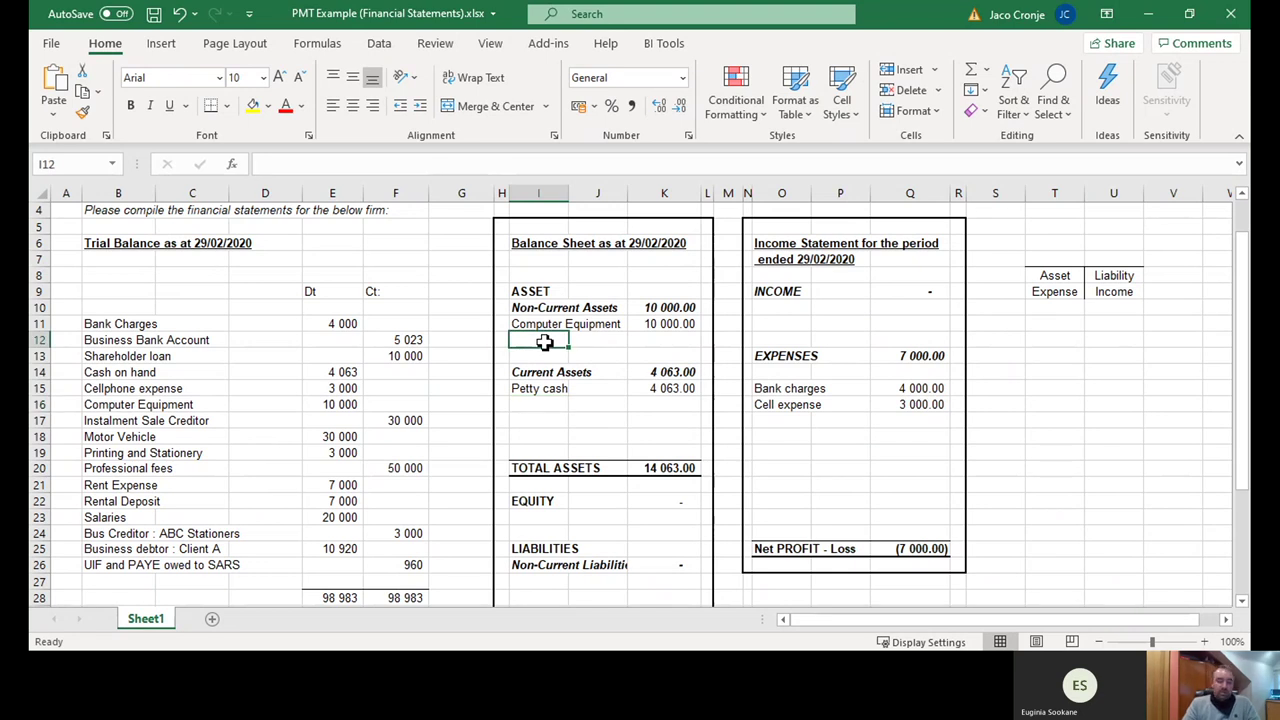
{"action": "type", "text": "Motor "}
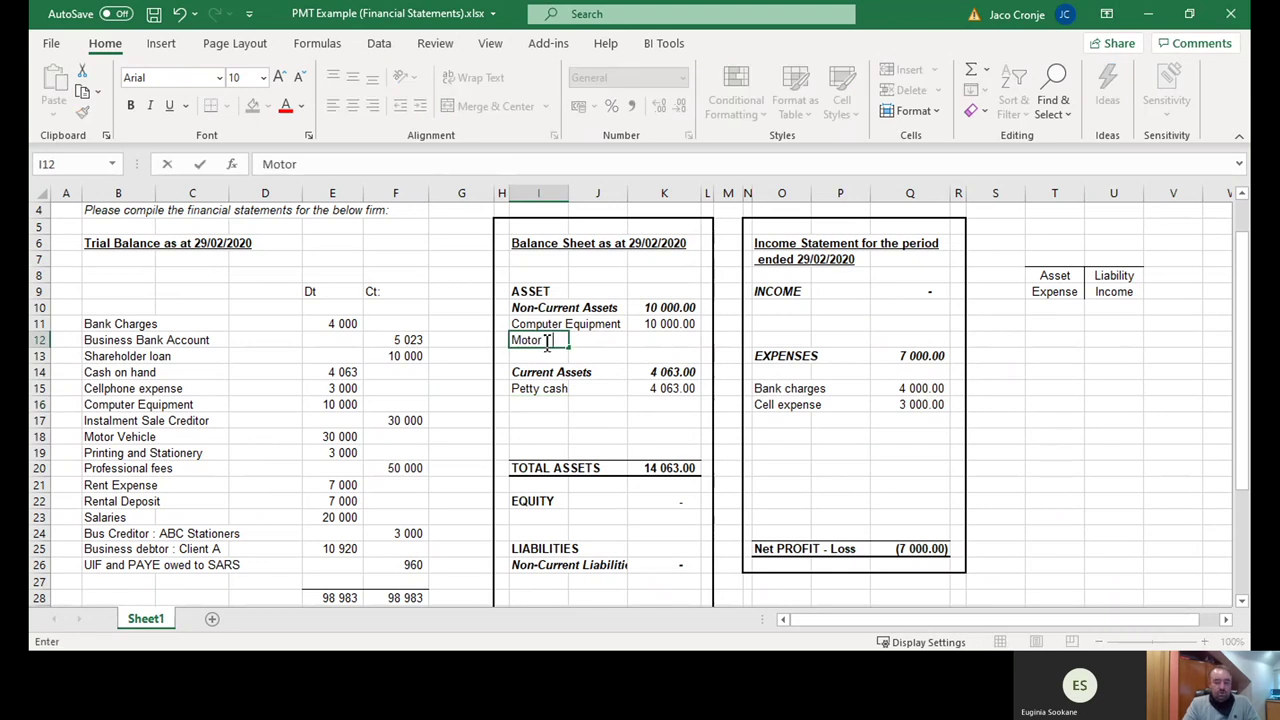
{"action": "type", "text": "Vehicle"}
{"action": "key", "text": "Tab"}
{"action": "key", "text": "Tab"}
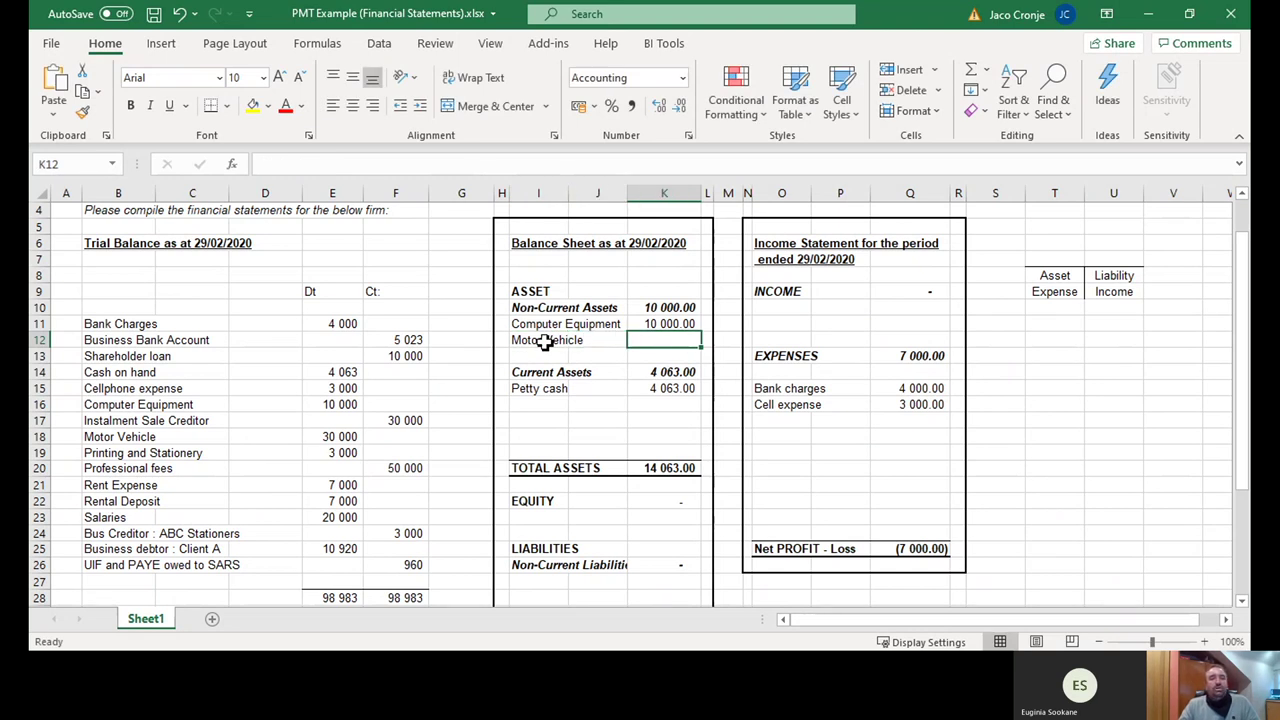
{"action": "type", "text": "30000"}
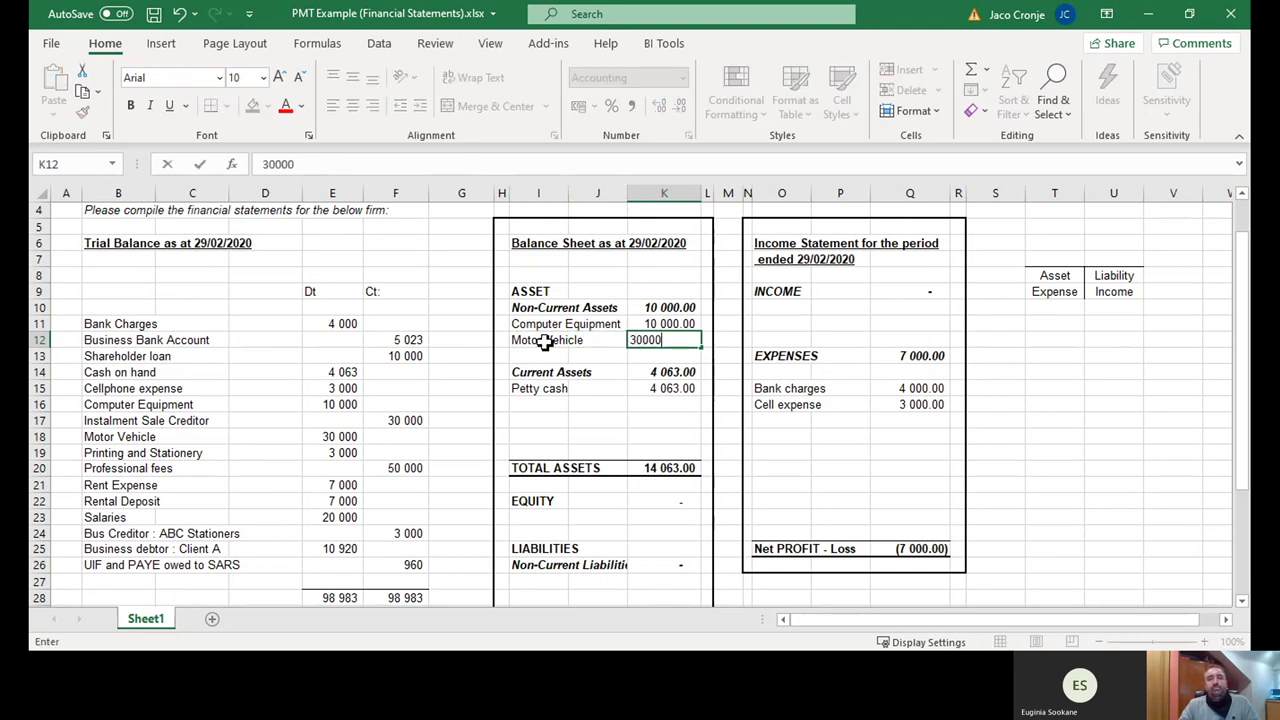
{"action": "key", "text": "Return"}
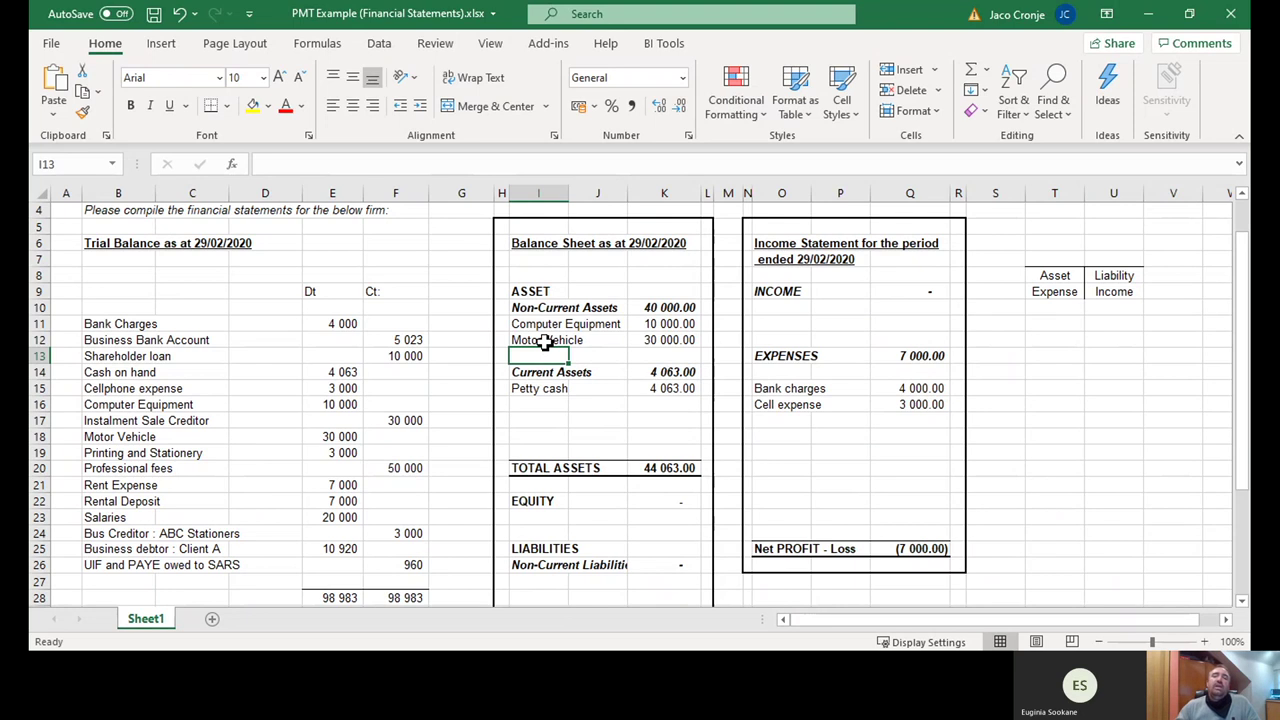
- Examine whether the trial balance's Instalment Sale Creditor credit belongs under Non-Current or Current Liabilities in the balance sheet
{"action": "left_click", "coordinate": [151, 421]}
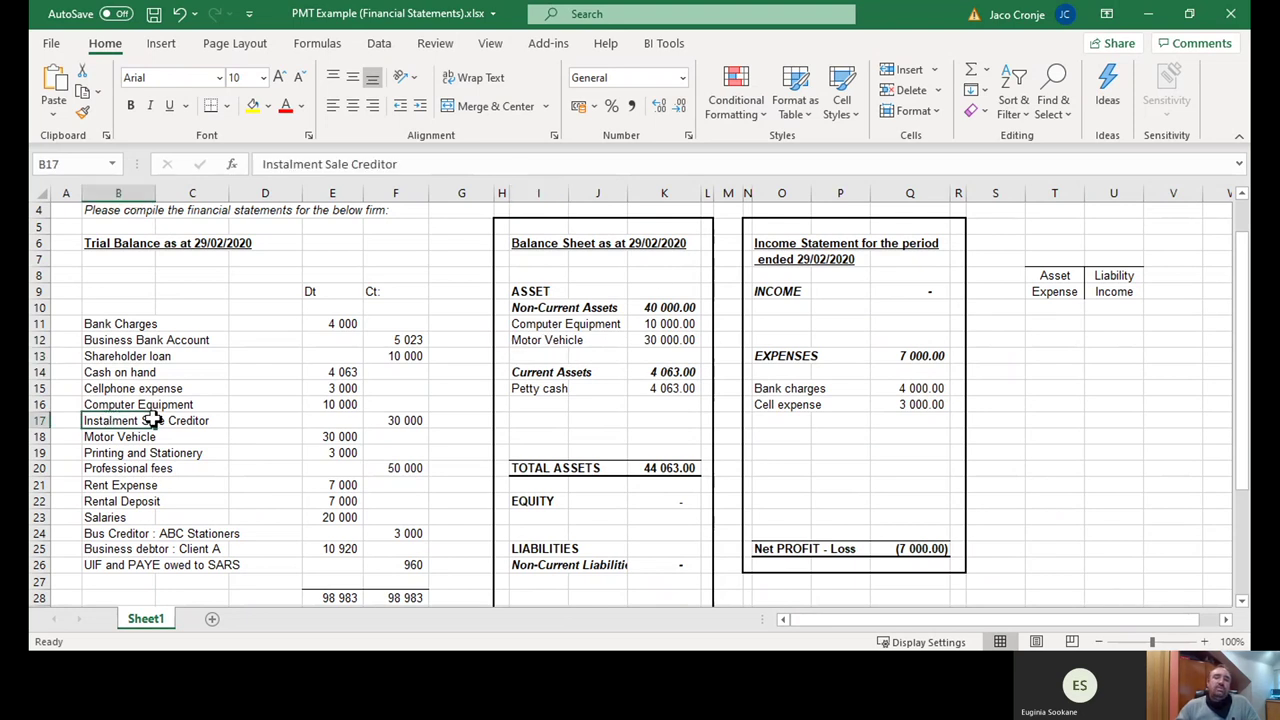
{"action": "left_click_drag", "start_coordinate": [151, 421], "coordinate": [380, 421]}
{"action": "scroll", "coordinate": [609, 395], "scroll_direction": "down", "scroll_amount": 1}
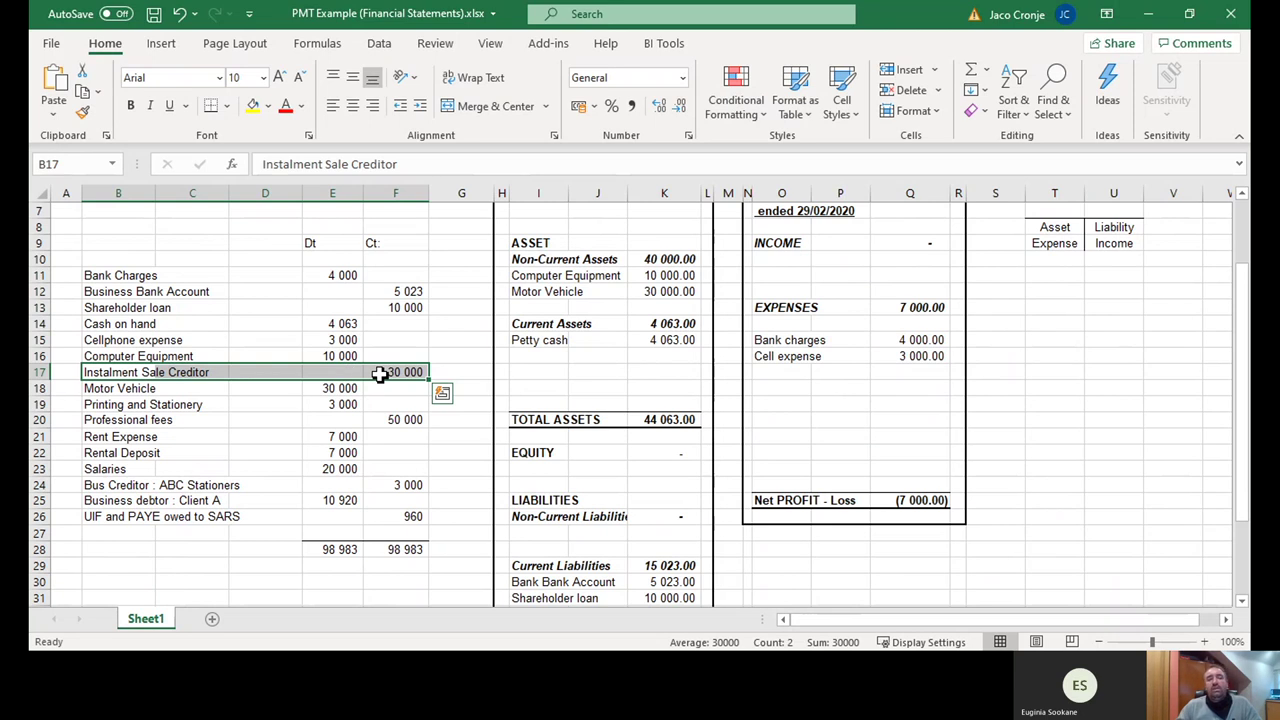
{"action": "scroll", "coordinate": [380, 374], "scroll_direction": "down", "scroll_amount": 1}
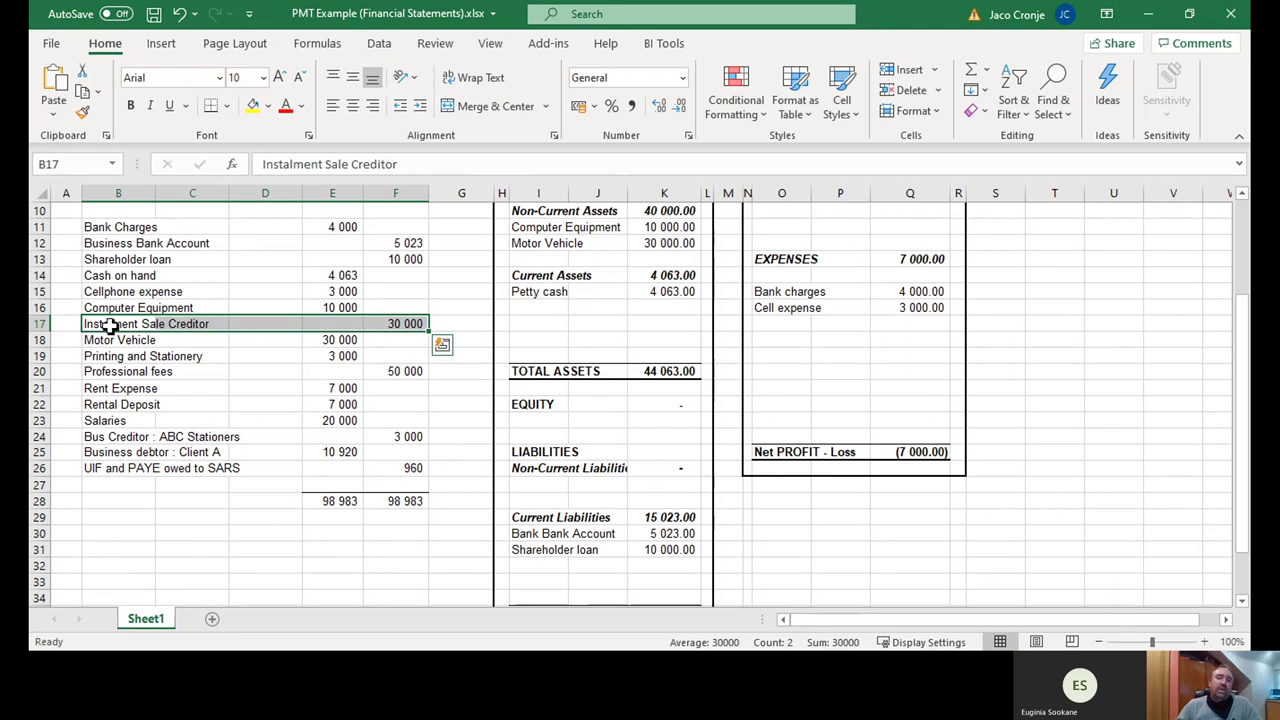
{"action": "left_click", "coordinate": [535, 489]}
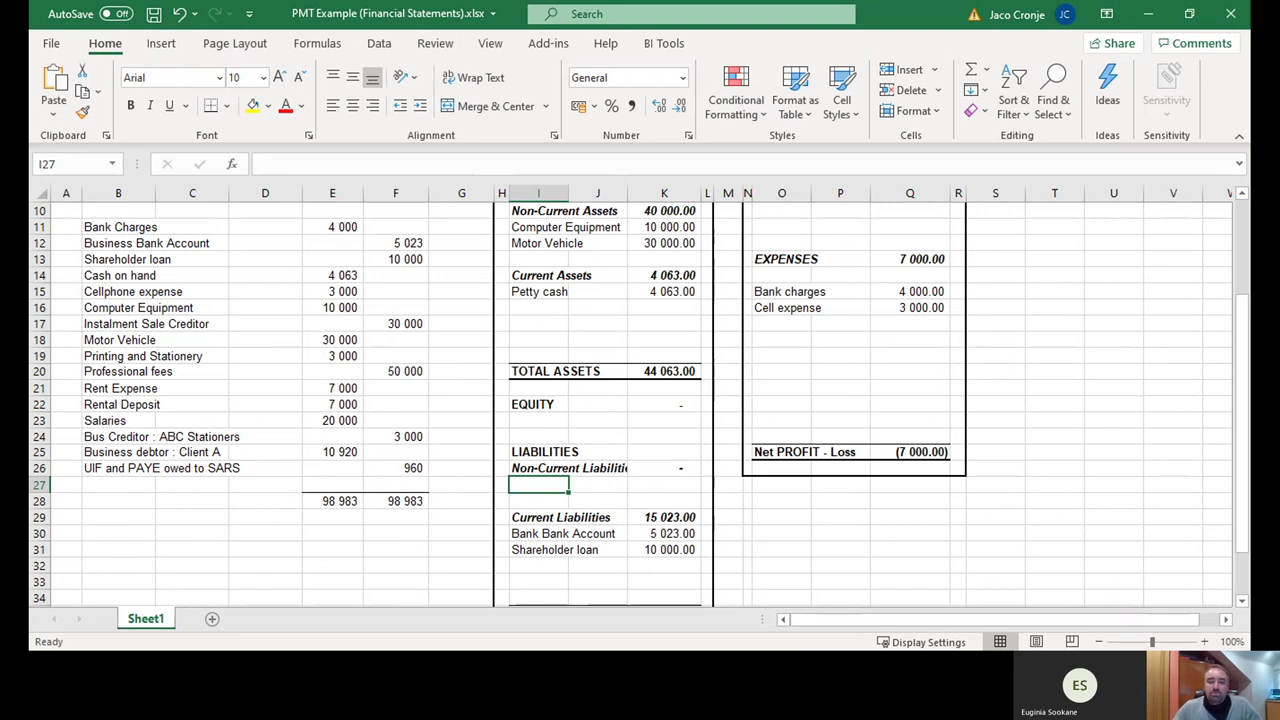
{"action": "left_click", "coordinate": [392, 325]}
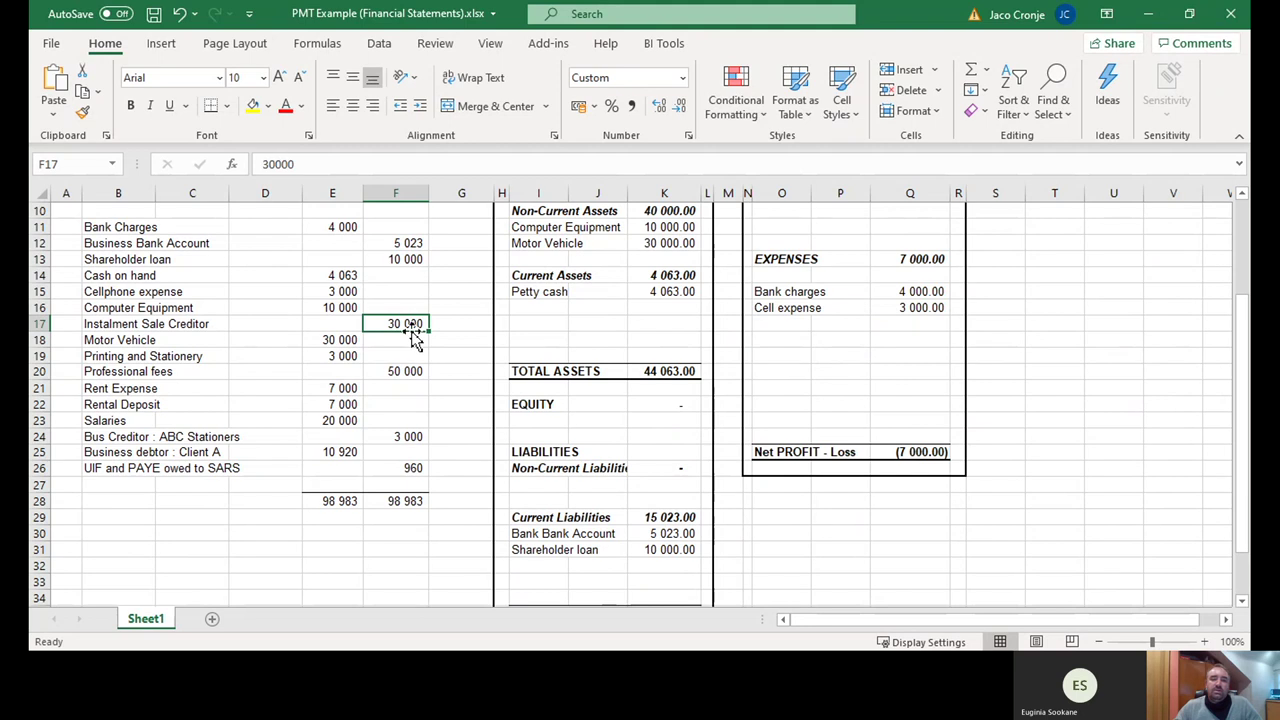
{"action": "left_click", "coordinate": [524, 566]}
{"action": "left_click_drag", "start_coordinate": [524, 566], "coordinate": [672, 567]}
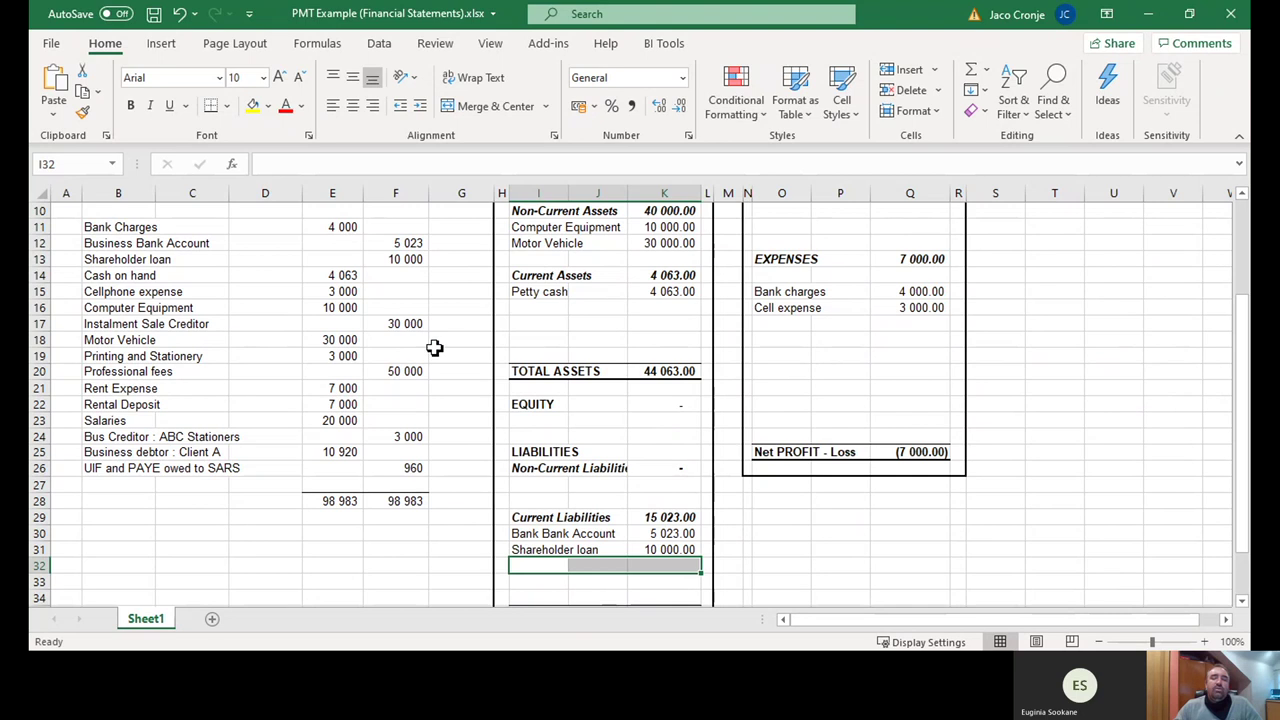
{"action": "left_click_drag", "start_coordinate": [526, 486], "coordinate": [686, 486]}
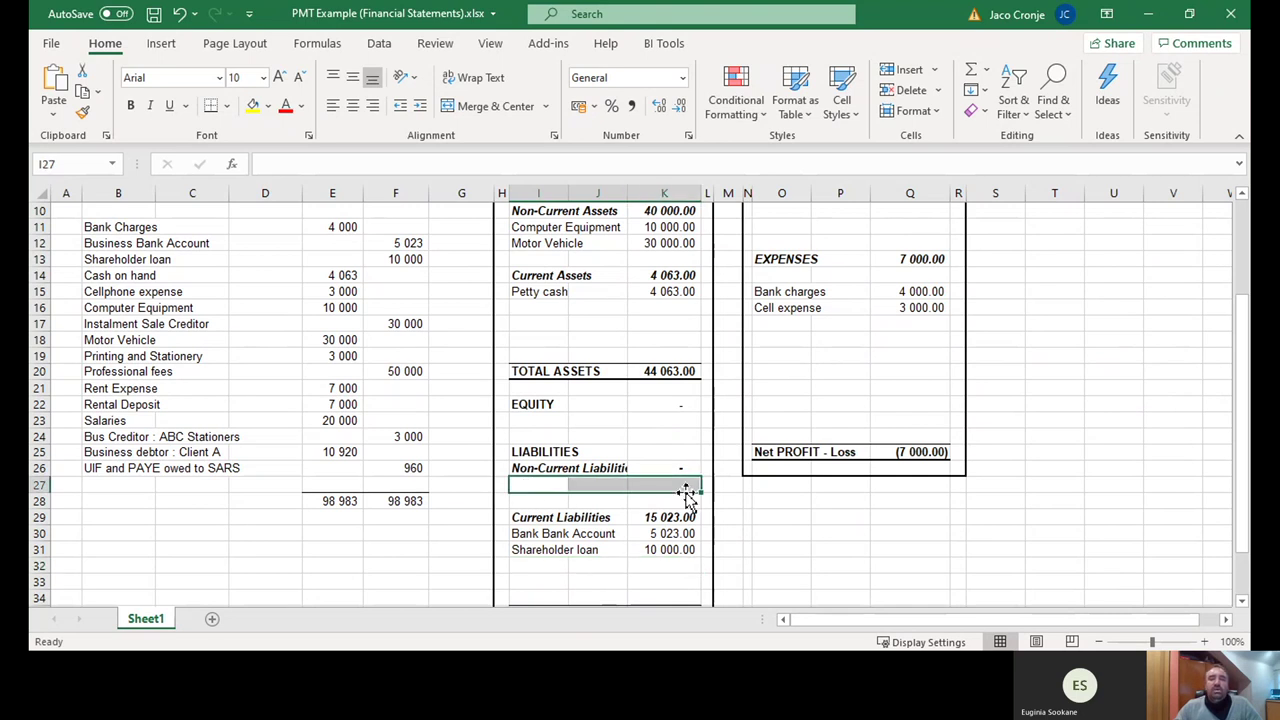
- Record "Instalment Sale Creditor" with 30000 in row 27 under Non-Current Liabilities in the balance sheet
{"action": "left_click", "coordinate": [536, 485]}
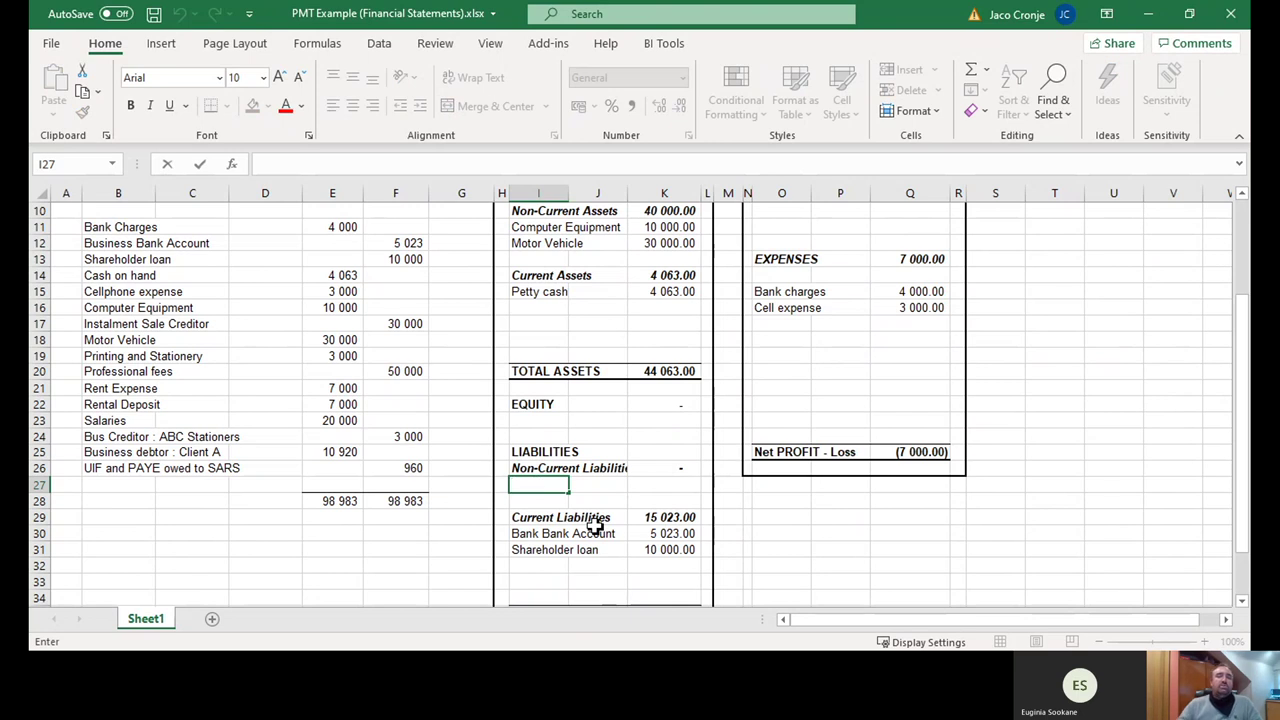
{"action": "type", "text": "Ins"}
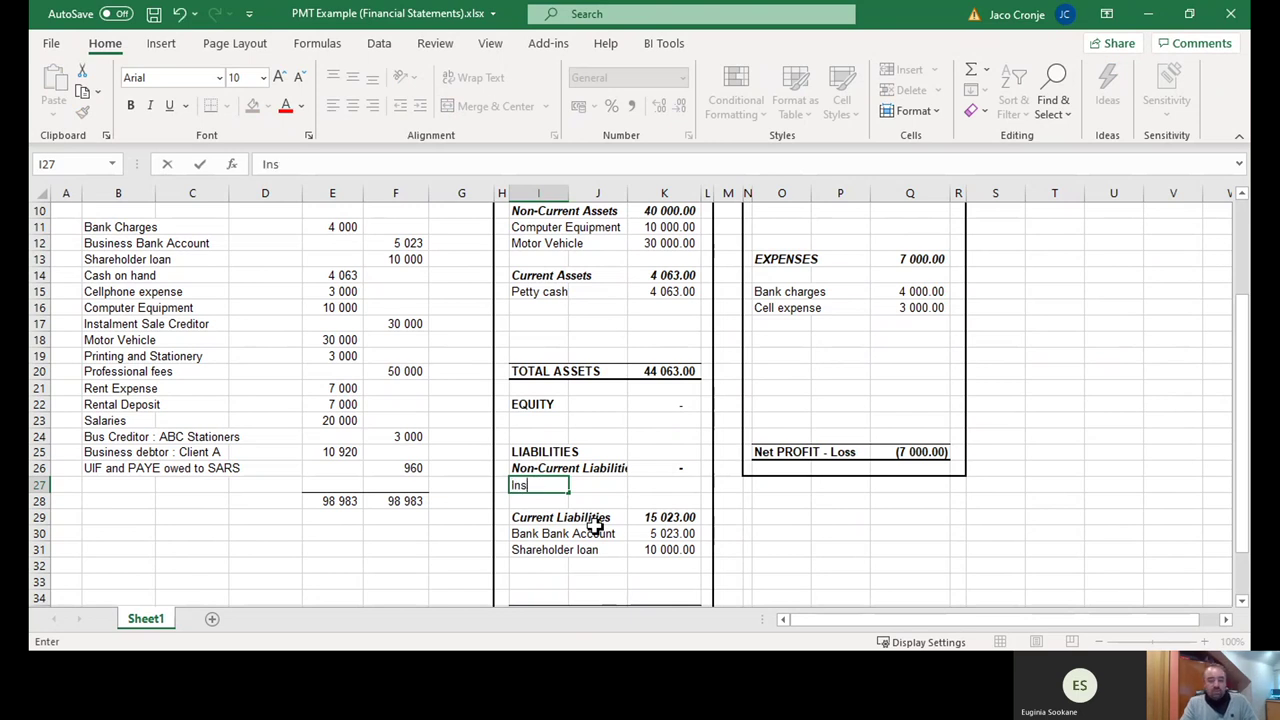
{"action": "type", "text": "talment"}
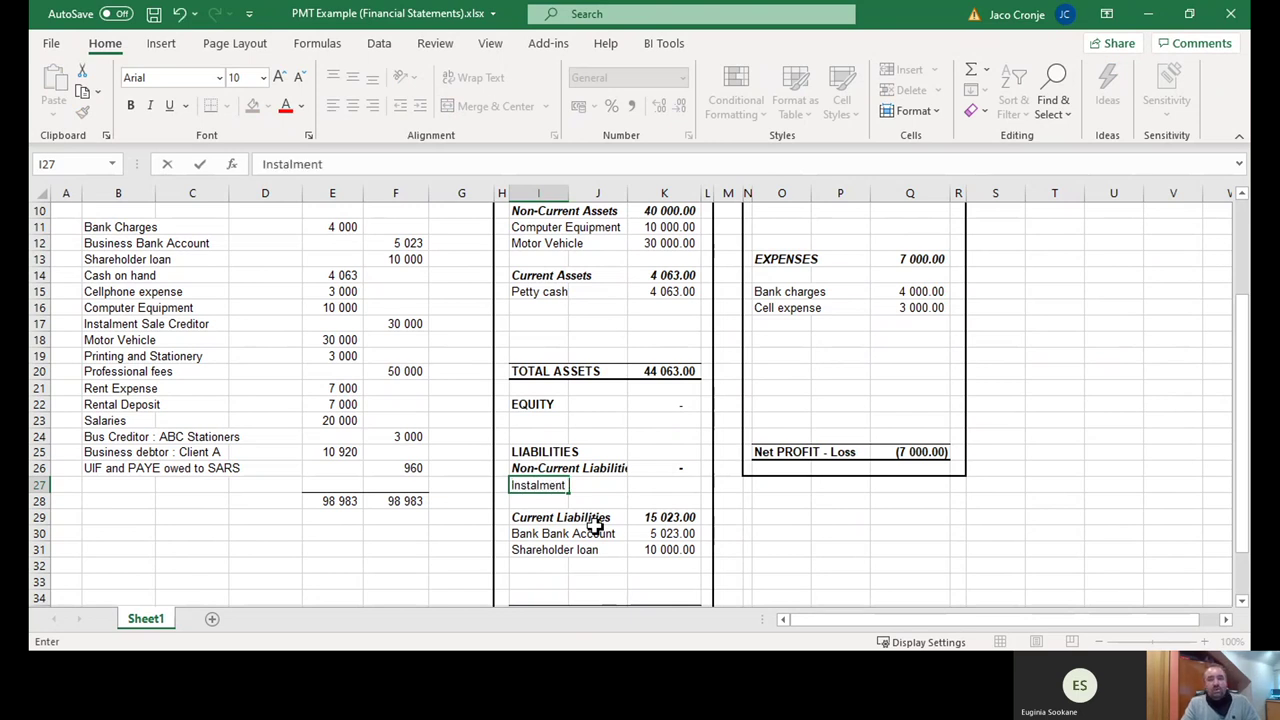
{"action": "type", "text": " Sale Cred"}
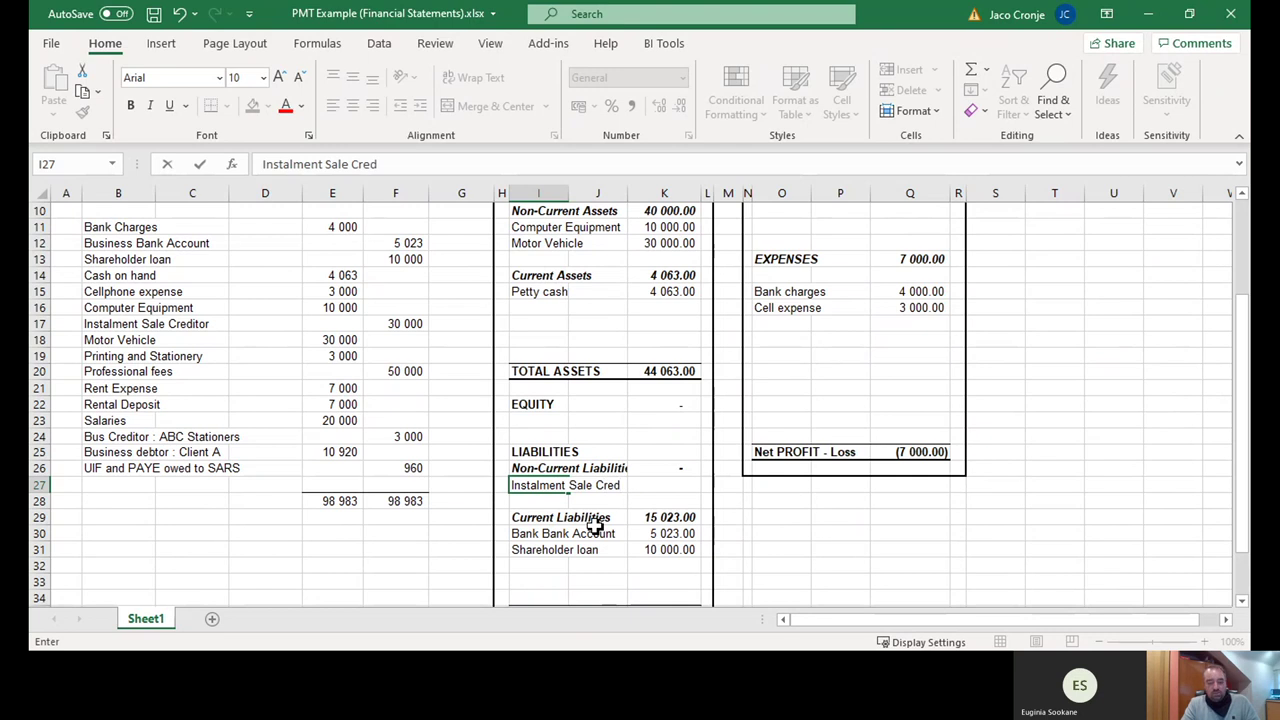
{"action": "type", "text": "itor"}
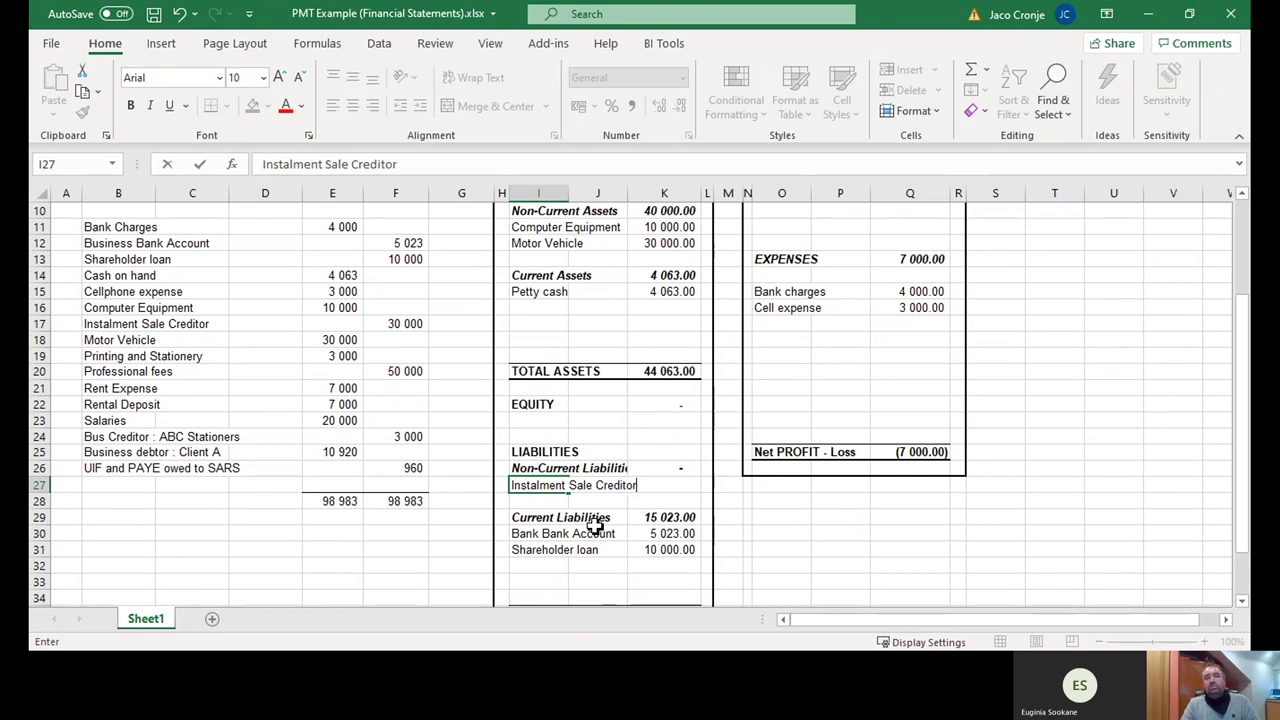
{"action": "key", "text": "Tab"}
{"action": "key", "text": "Tab"}
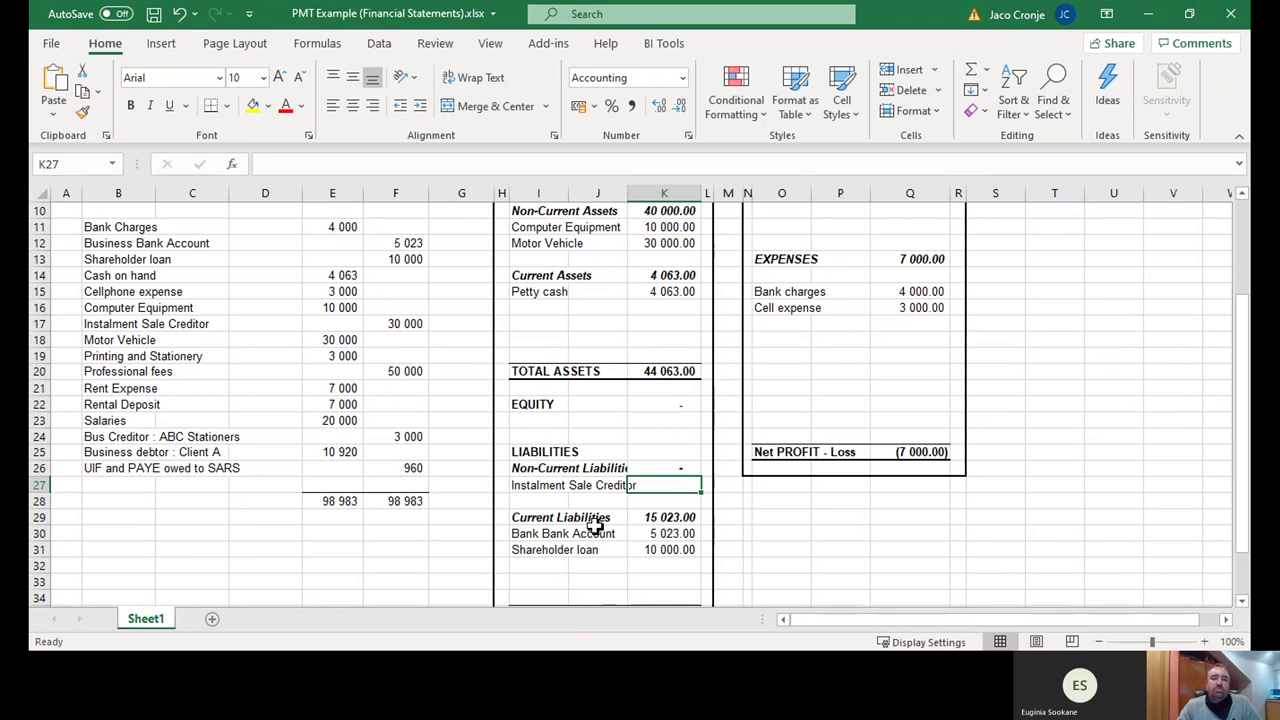
{"action": "type", "text": "30000"}
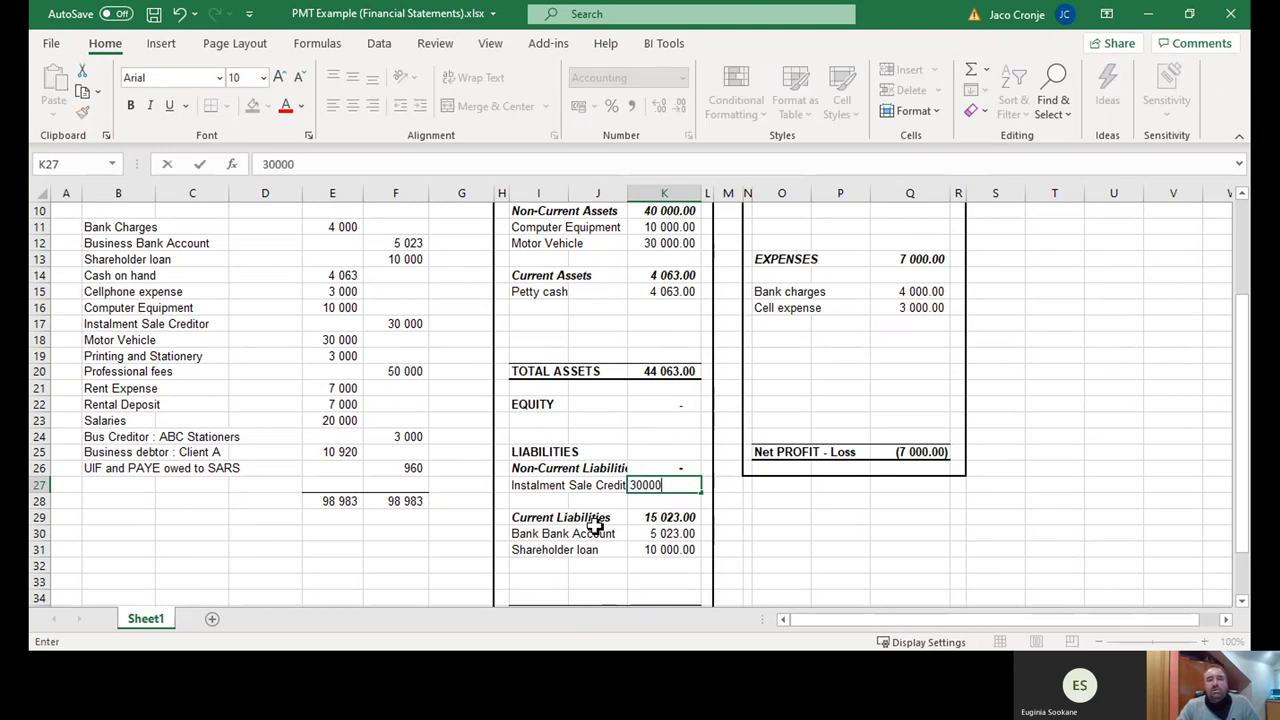
{"action": "key", "text": "Return"}
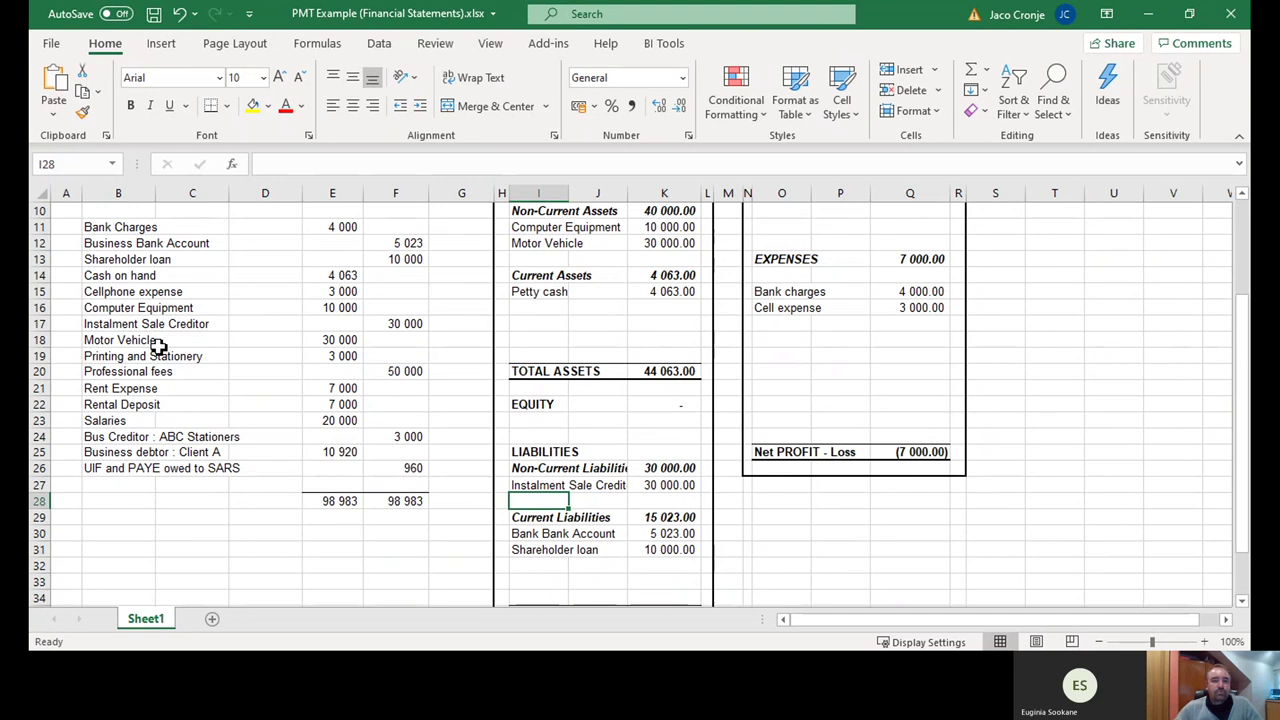
- Classify the Printing and Stationery debit as an expense and record it with 3000 in row 17 under Expenses in the income statement
{"action": "left_click", "coordinate": [66, 359]}
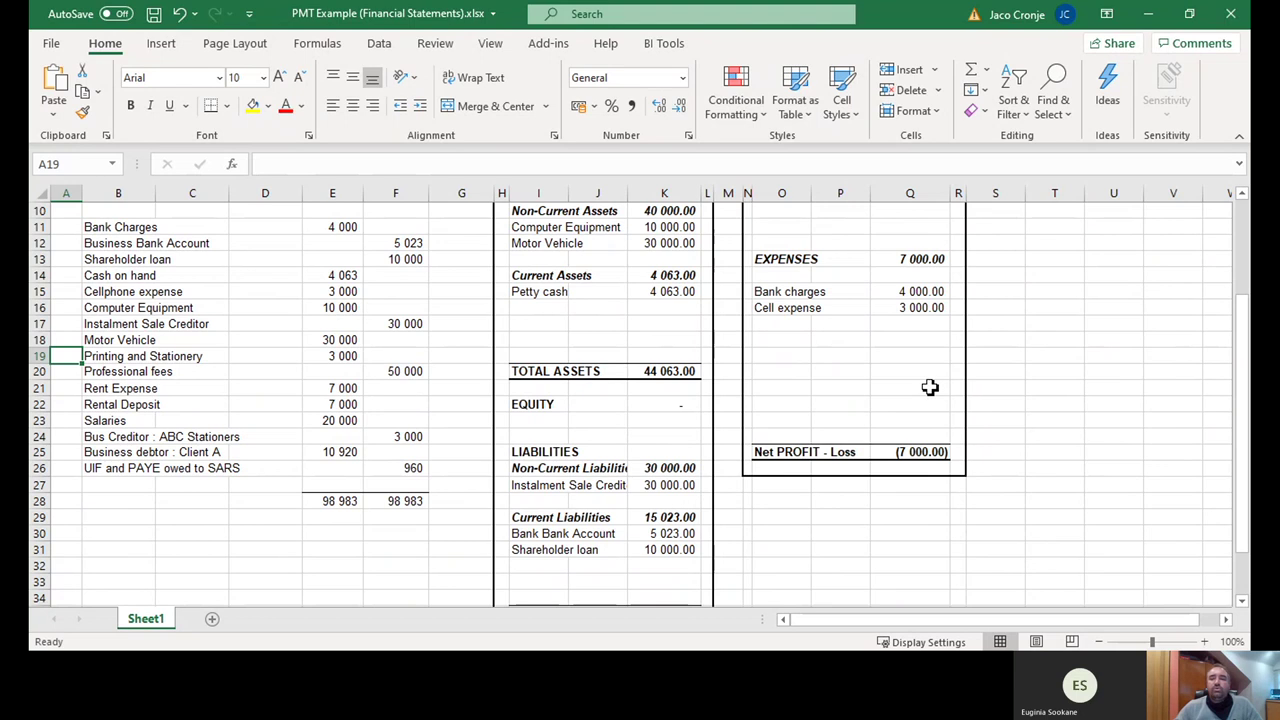
{"action": "scroll", "coordinate": [929, 388], "scroll_direction": "up", "scroll_amount": 2}
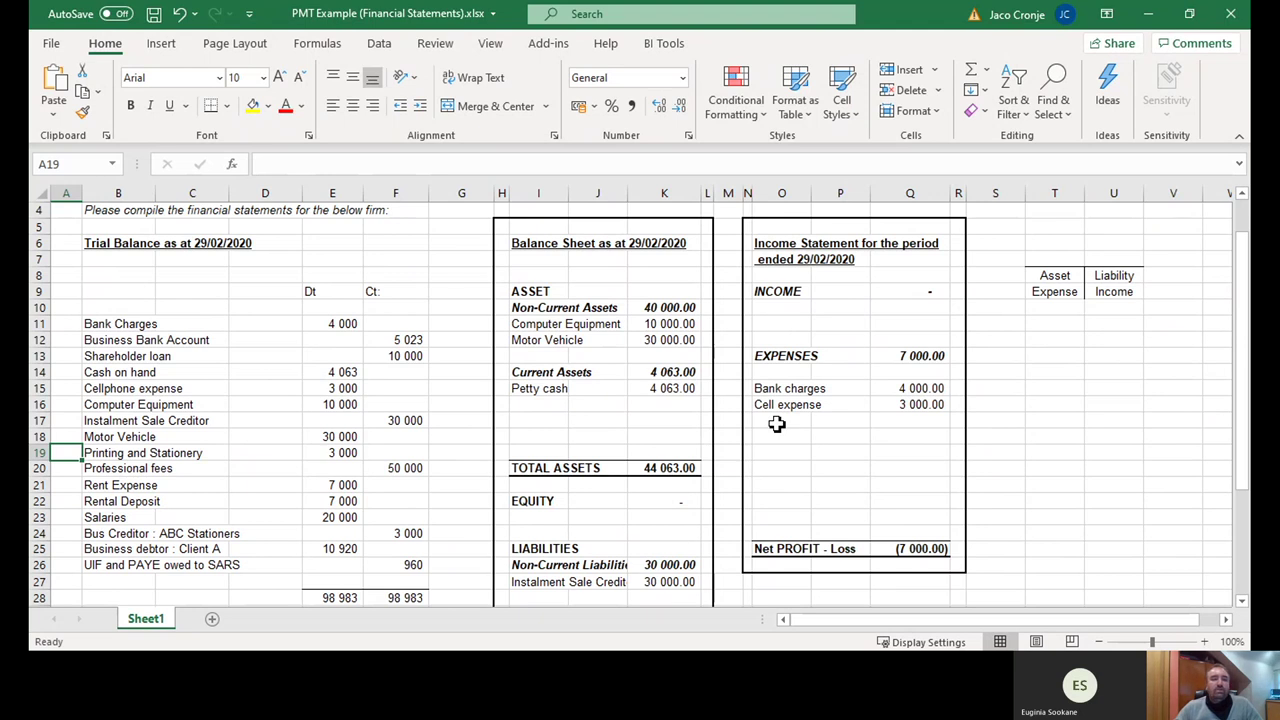
{"action": "left_click", "coordinate": [334, 452]}
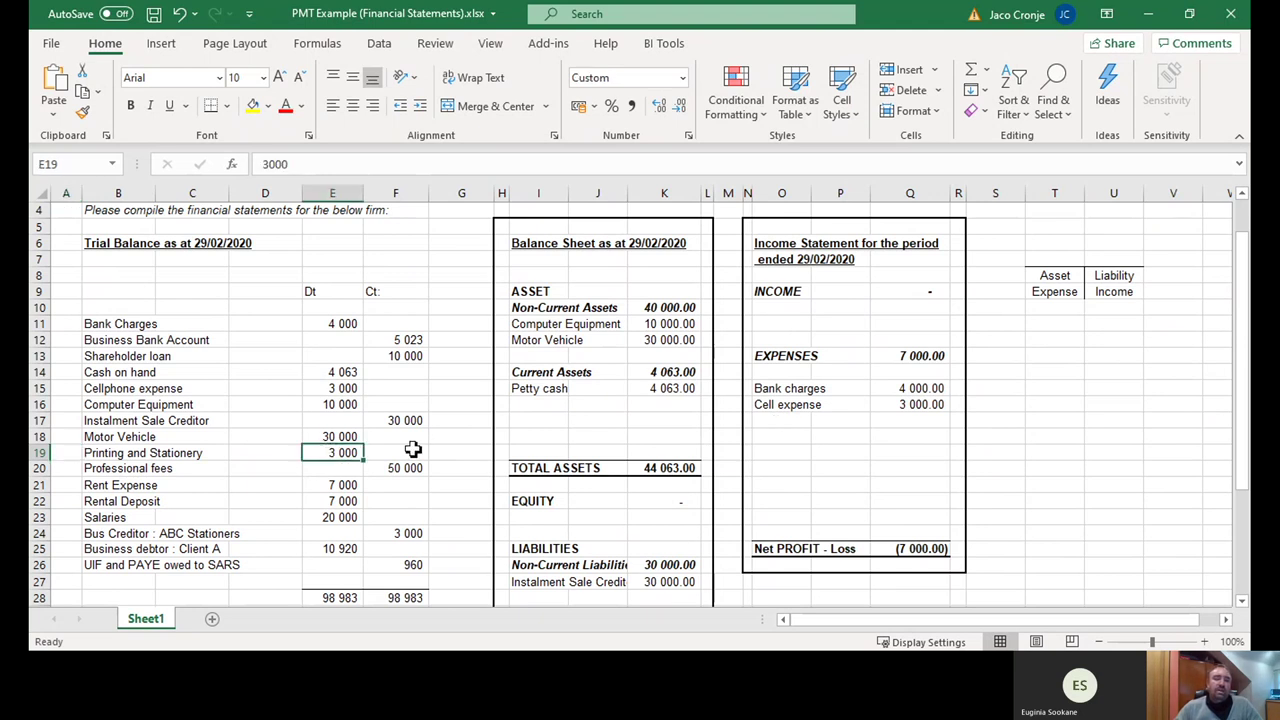
{"action": "left_click", "coordinate": [1056, 276]}
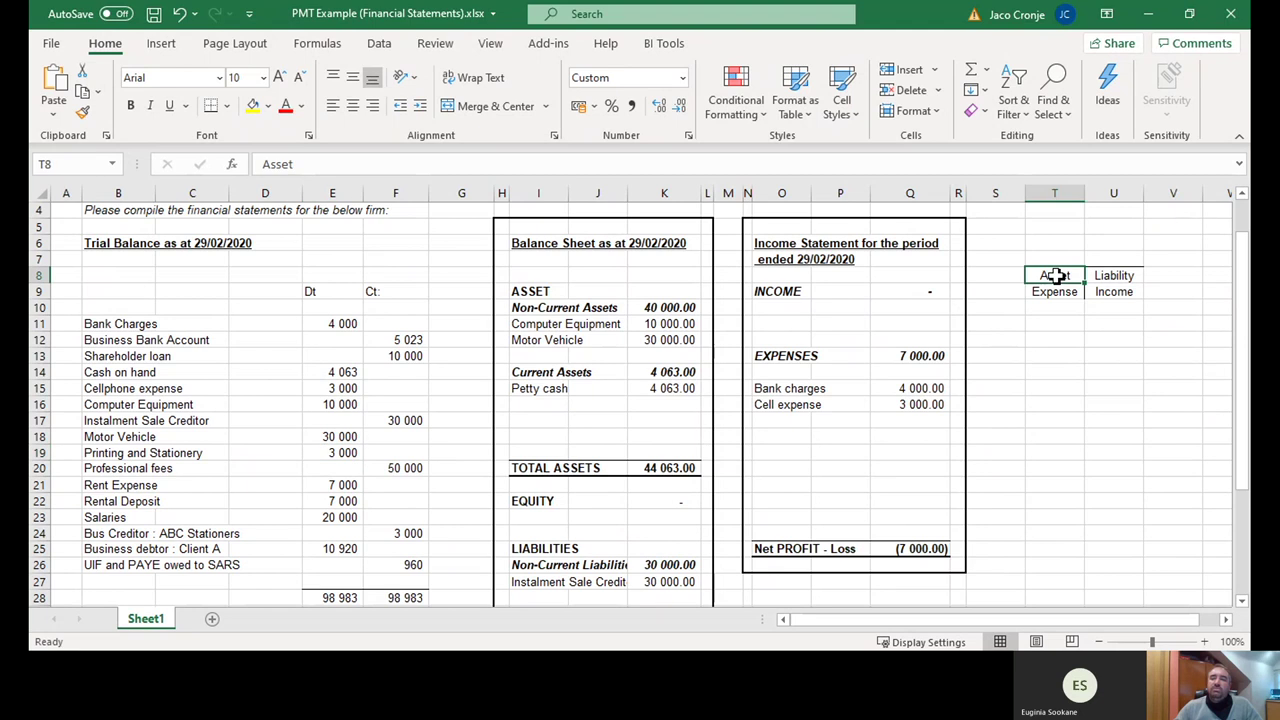
{"action": "left_click_drag", "start_coordinate": [1056, 276], "coordinate": [1055, 291]}
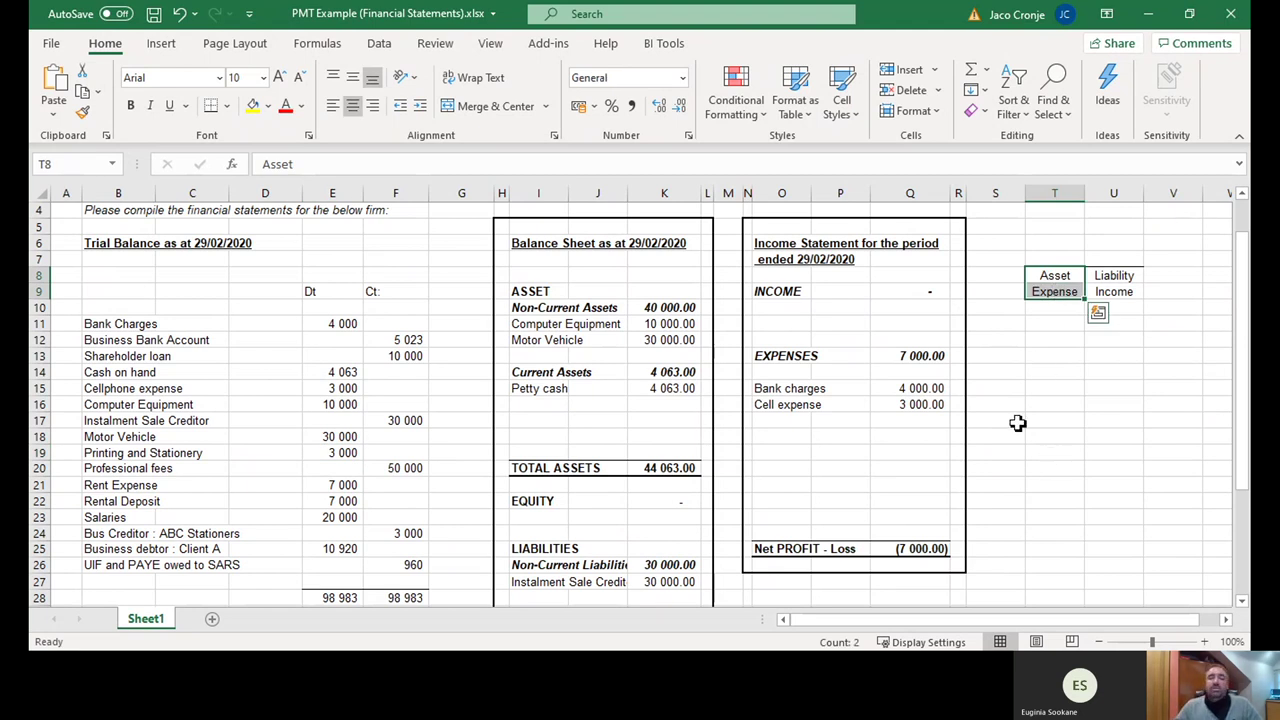
{"action": "left_click", "coordinate": [786, 425]}
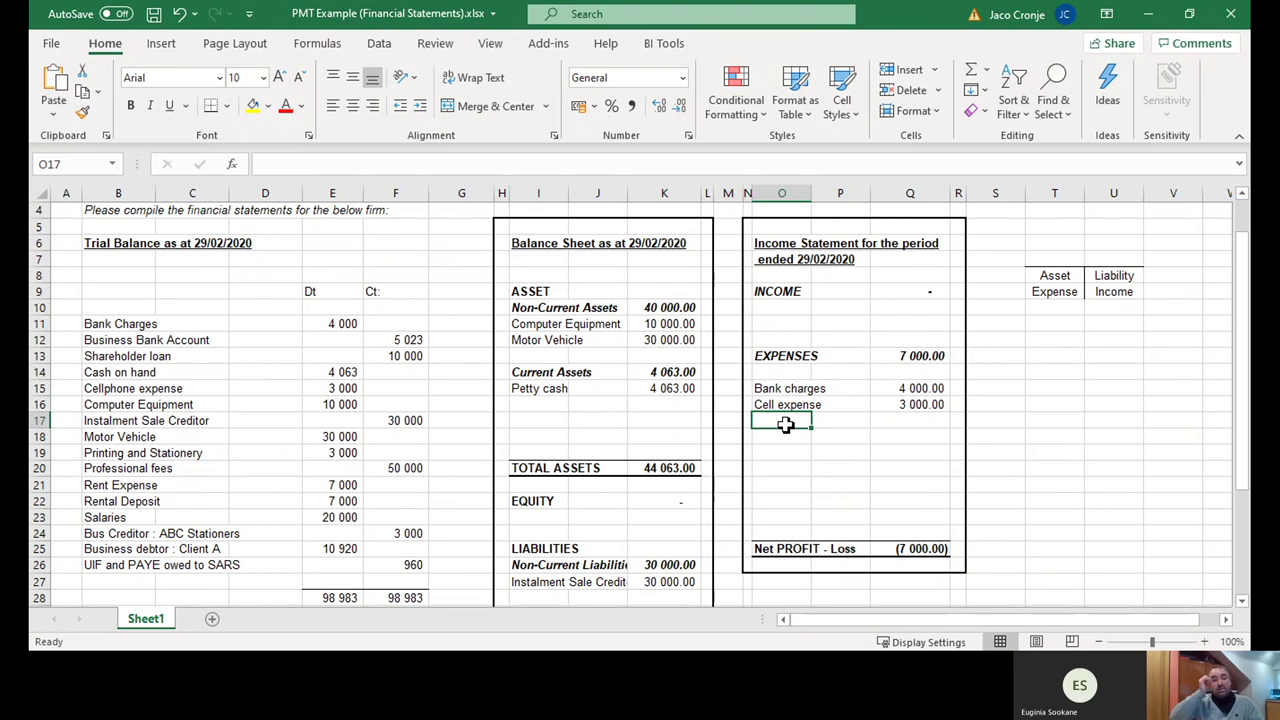
{"action": "type", "text": "Printi"}
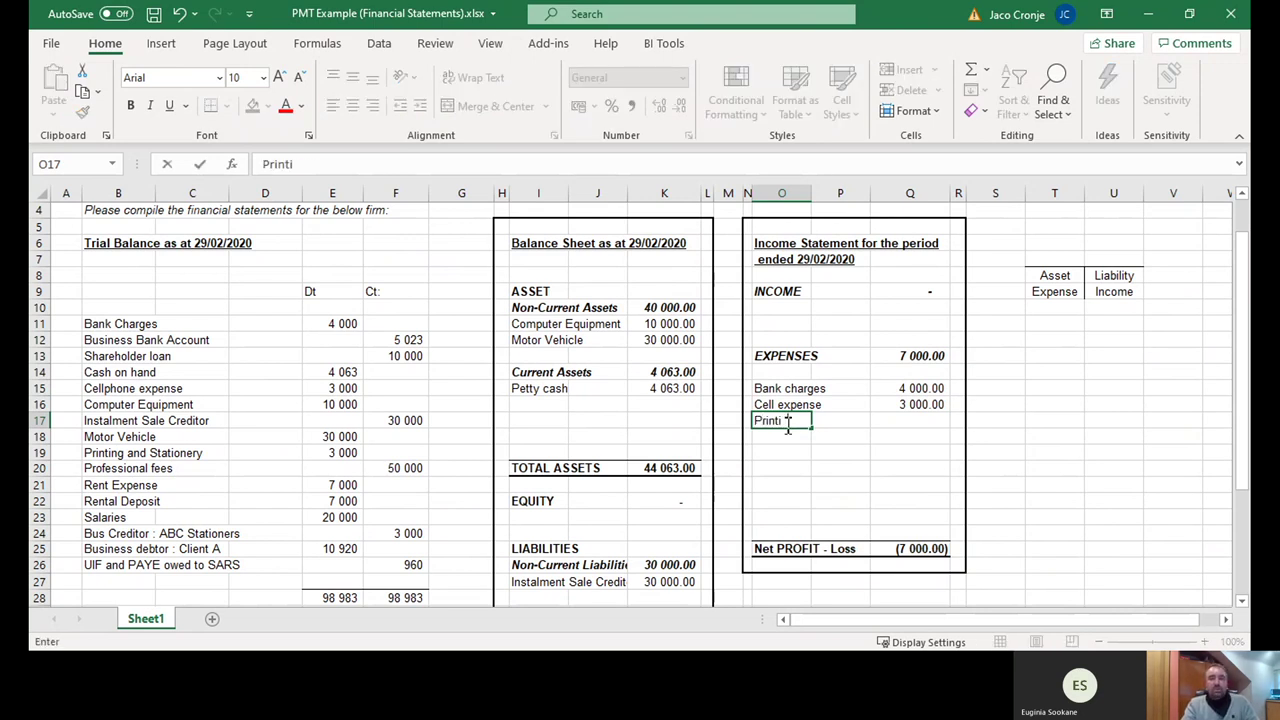
{"action": "type", "text": "ng and Stationery"}
{"action": "key", "text": "Tab"}
{"action": "key", "text": "Tab"}
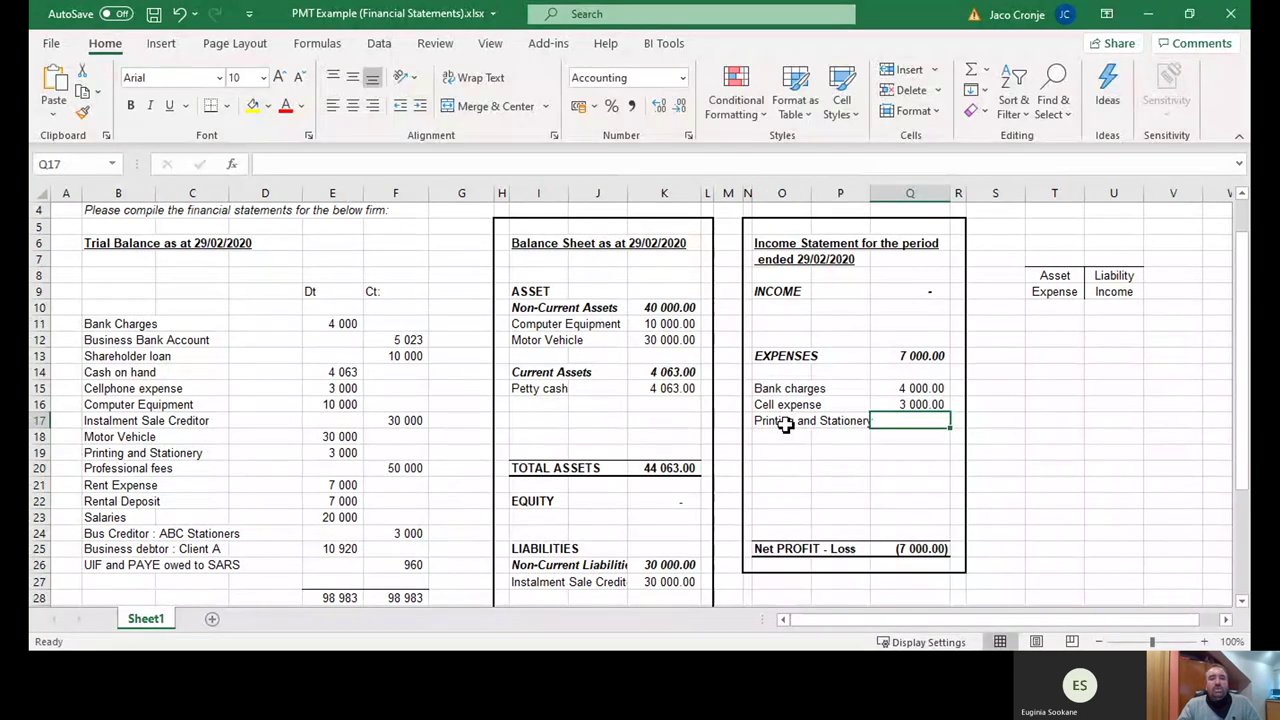
{"action": "type", "text": "3000"}
{"action": "key", "text": "Return"}
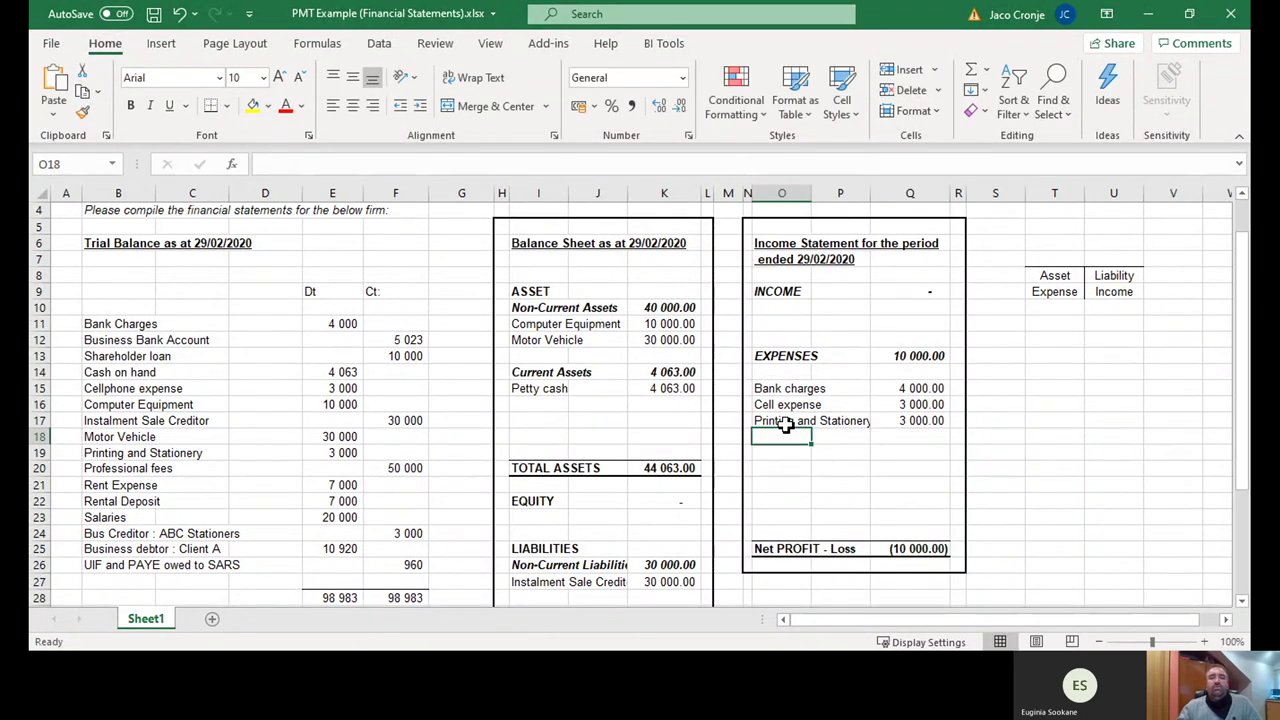
- Classify the Professional fees credit as income, record it with 50000 in row 11 under Income, and check the net profit formula
{"action": "left_click", "coordinate": [66, 470]}
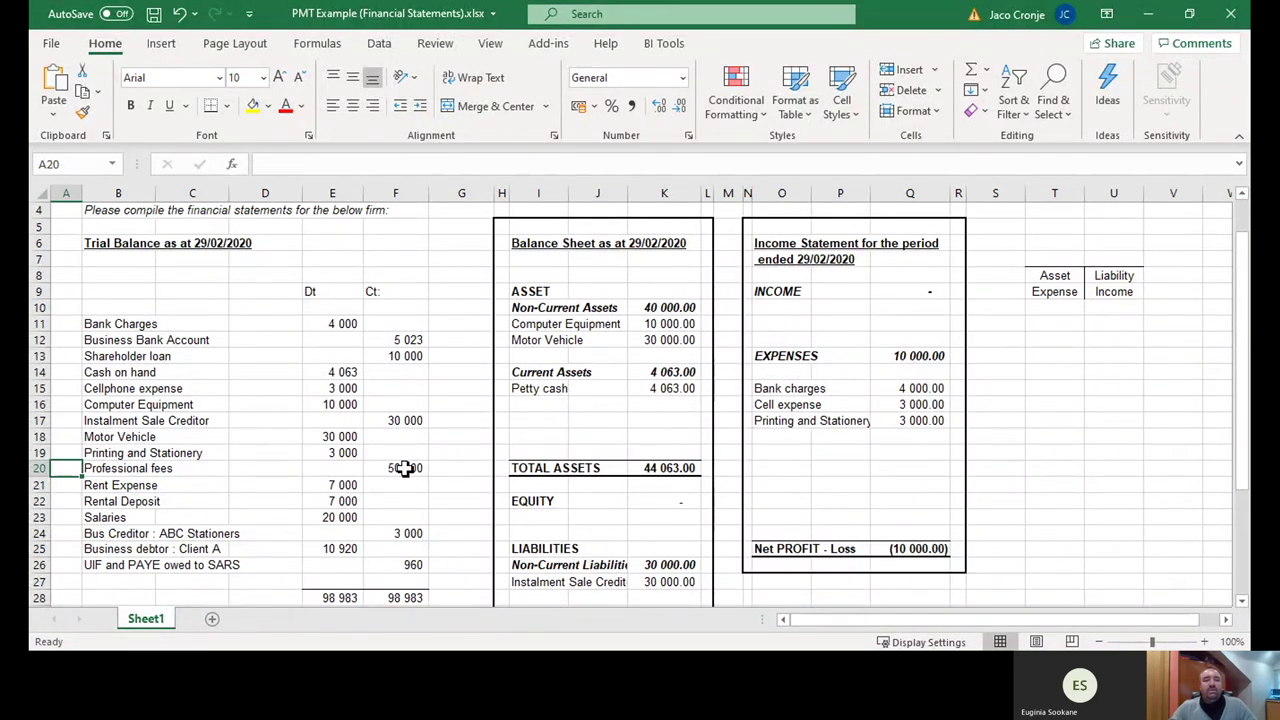
{"action": "left_click", "coordinate": [404, 468]}
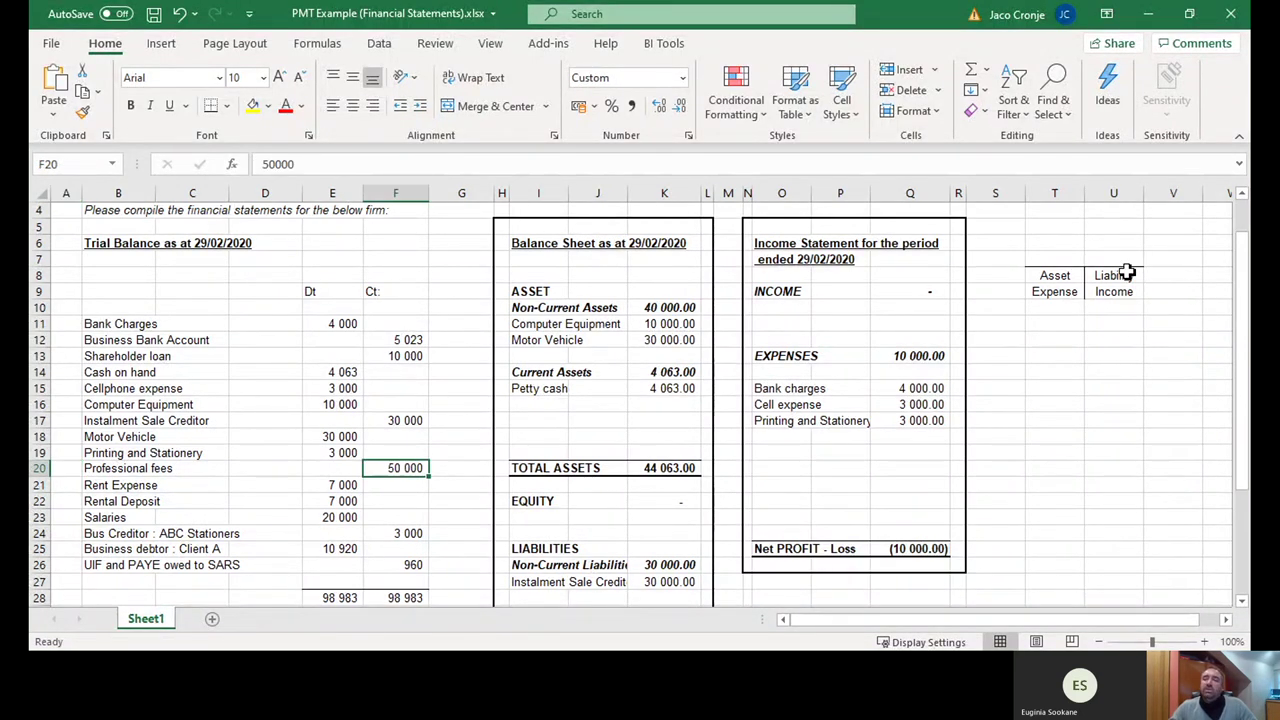
{"action": "left_click_drag", "start_coordinate": [1127, 274], "coordinate": [1122, 293]}
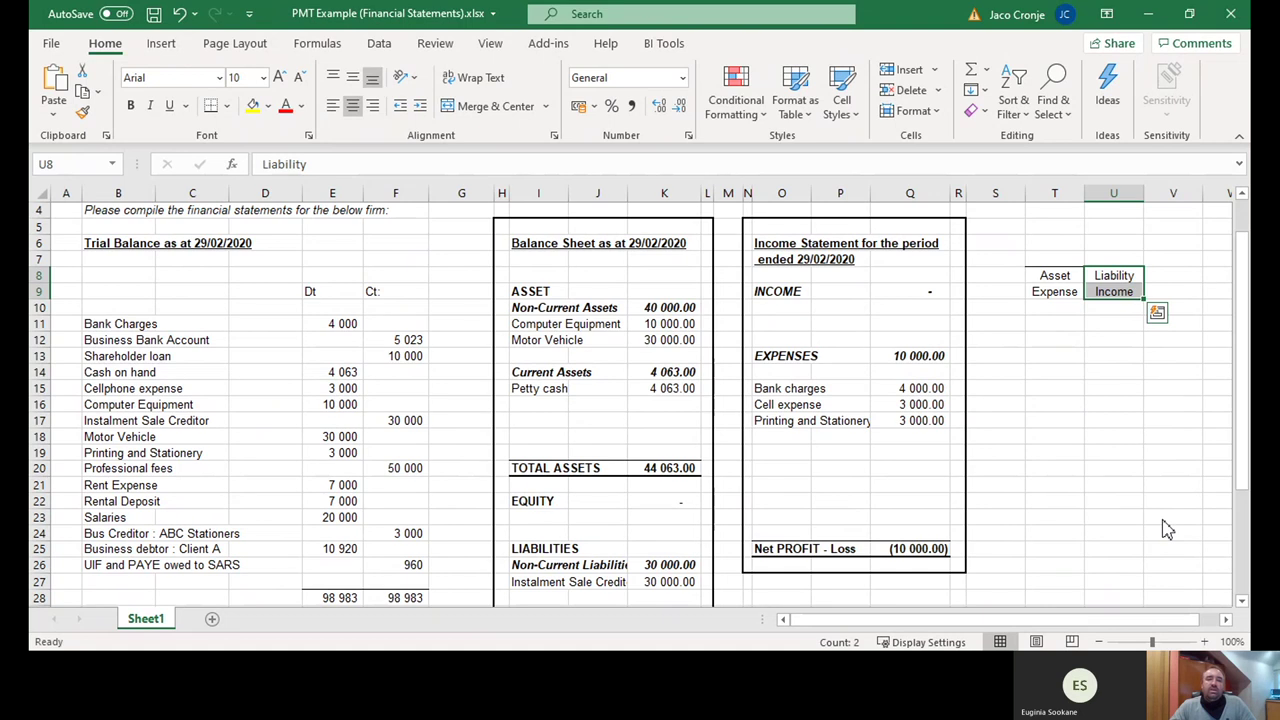
{"action": "left_click", "coordinate": [787, 322]}
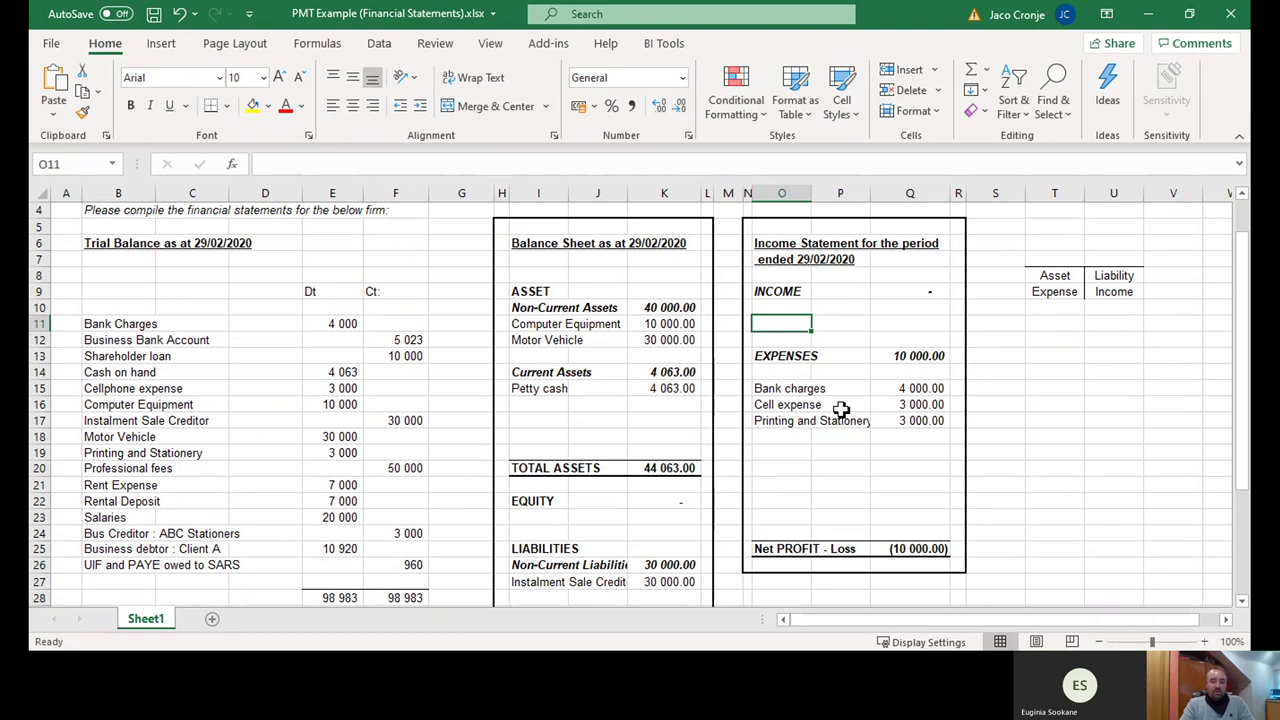
{"action": "type", "text": "Professio"}
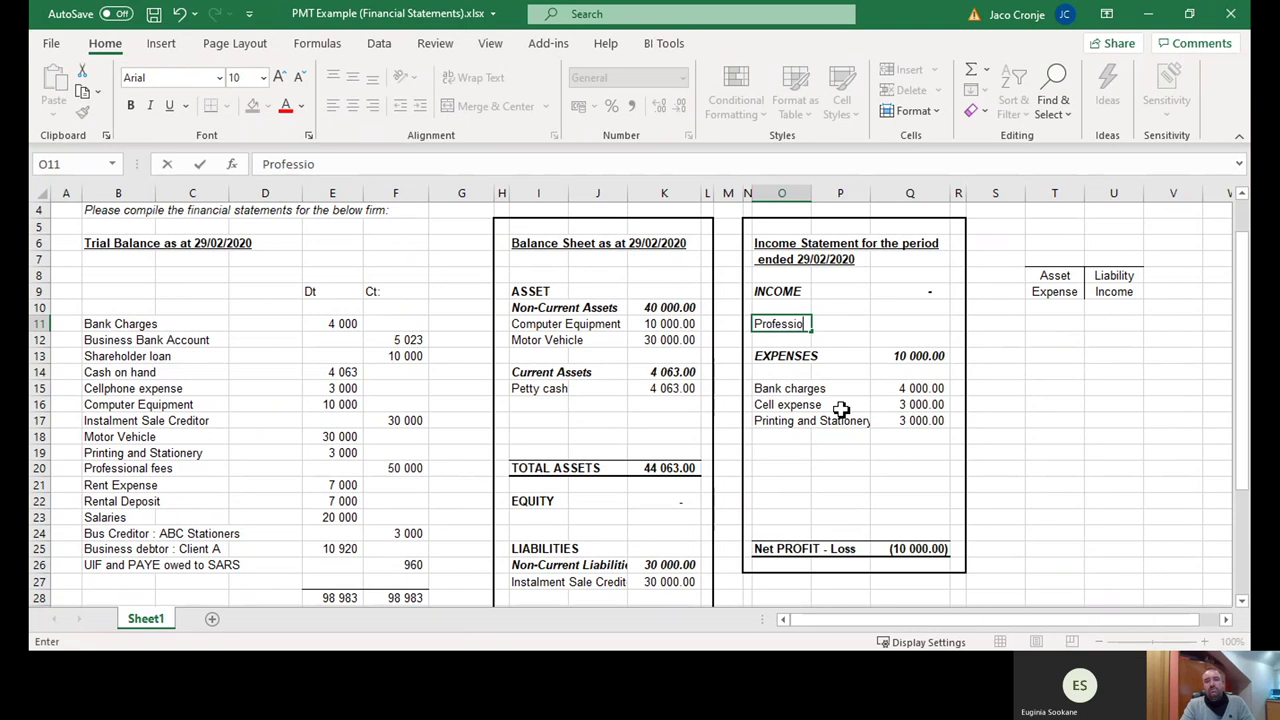
{"action": "type", "text": "nal fees"}
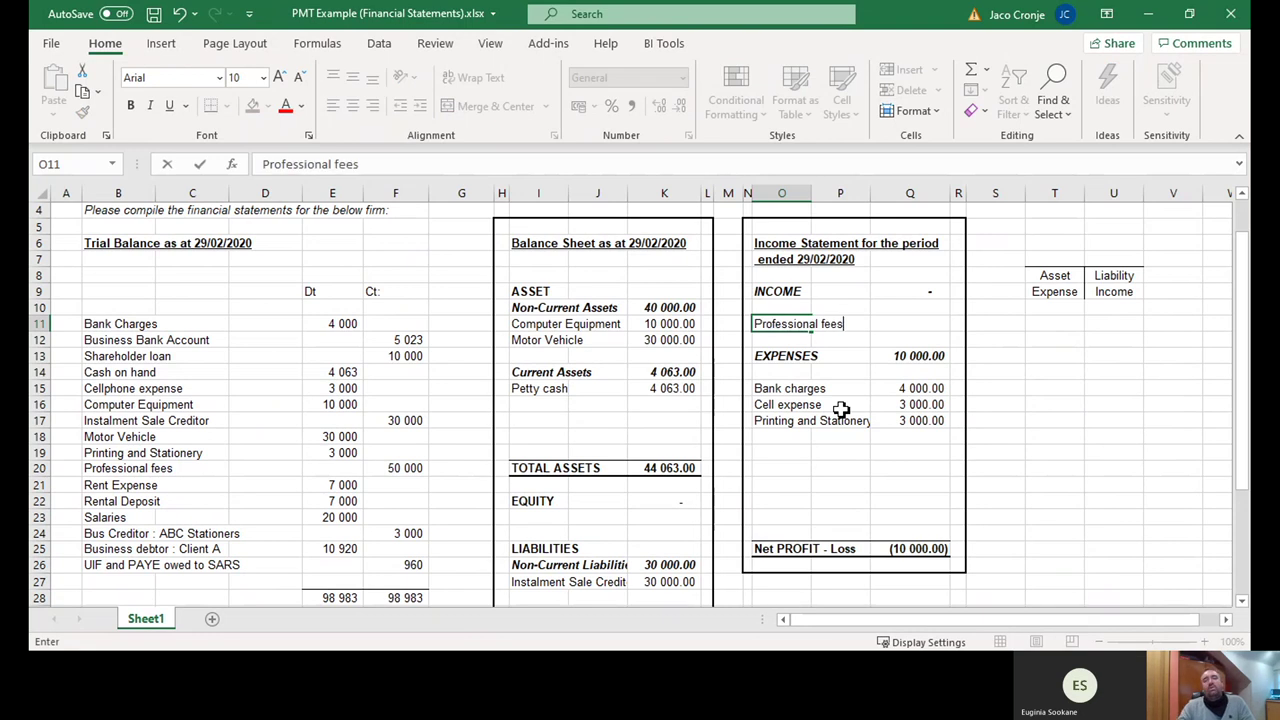
{"action": "key", "text": "Tab"}
{"action": "key", "text": "Tab"}
{"action": "type", "text": "50000"}
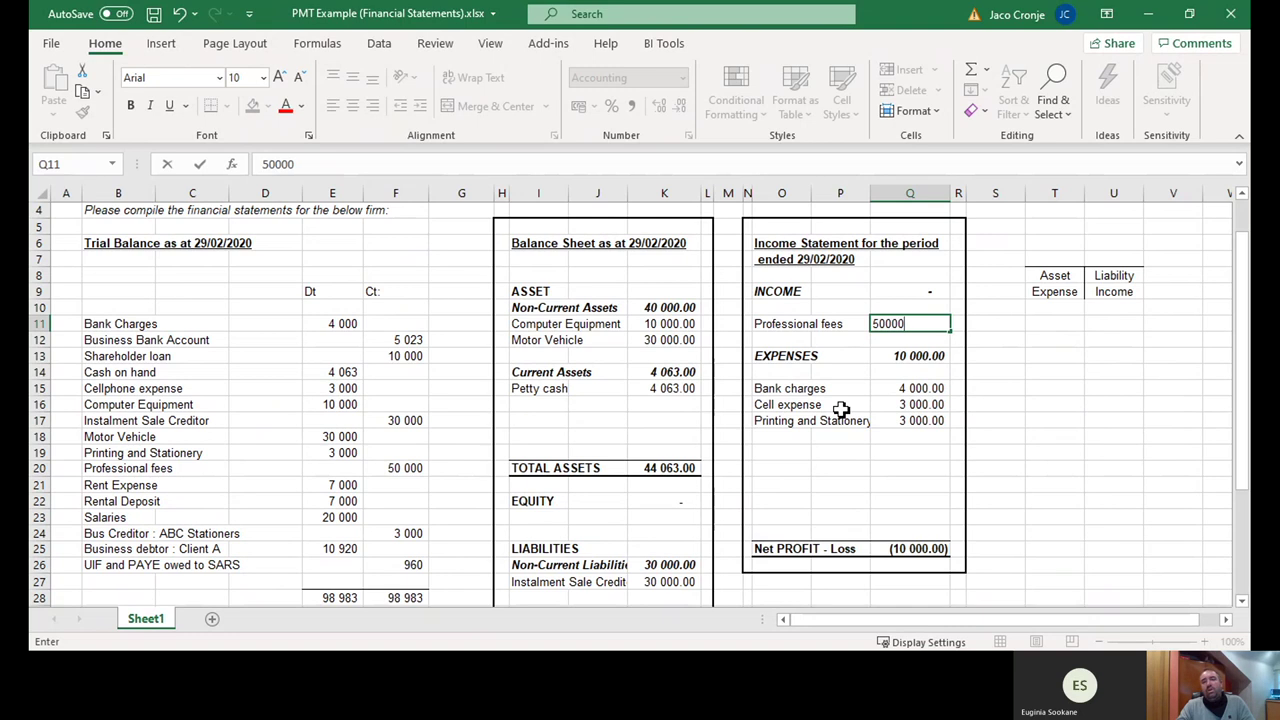
{"action": "key", "text": "Return"}
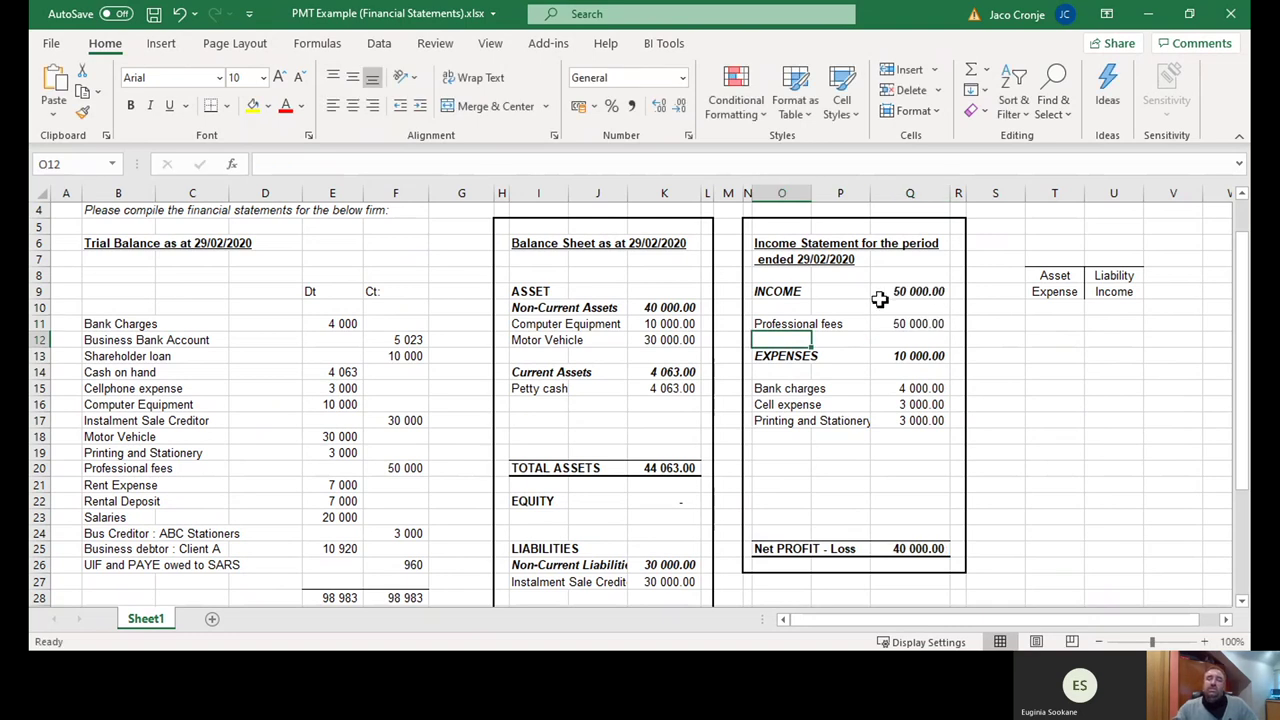
{"action": "left_click", "coordinate": [904, 322]}
{"action": "left_click", "coordinate": [910, 548]}
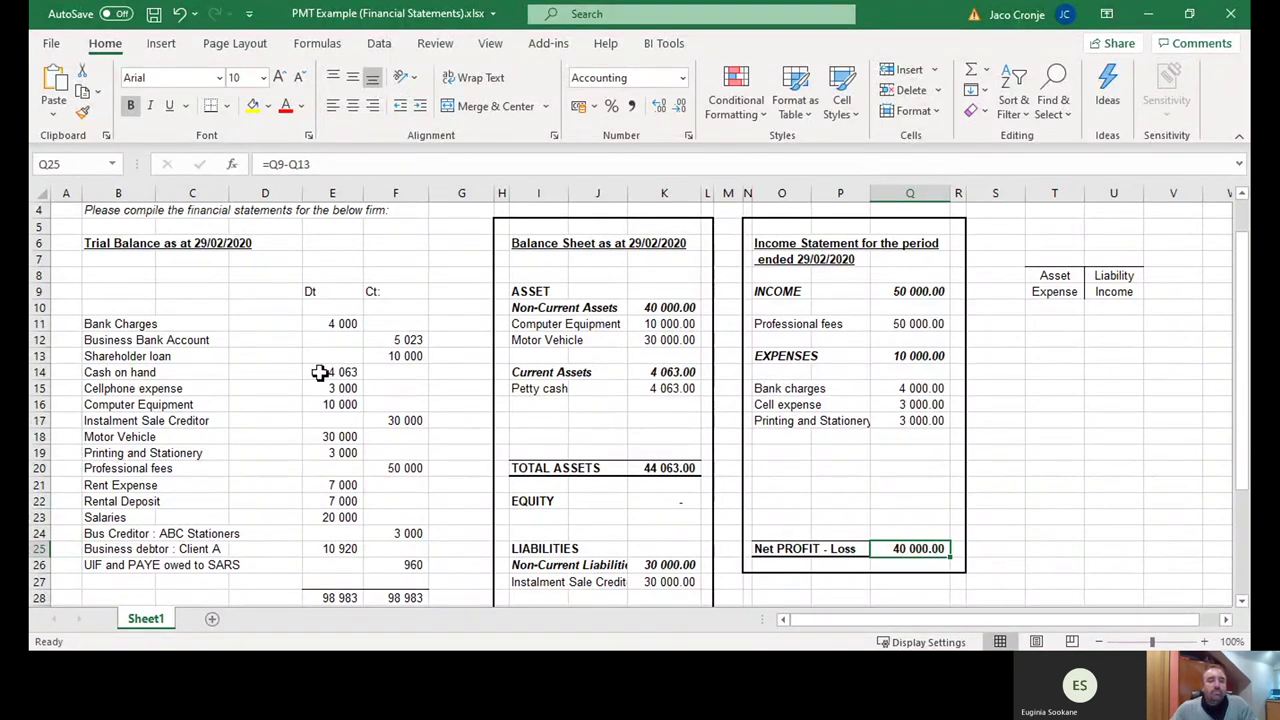
- Classify the Rent Expense debit as an expense and record it with 7000 in row 18 under Expenses in the income statement
{"action": "left_click", "coordinate": [70, 487]}
{"action": "left_click_drag", "start_coordinate": [70, 487], "coordinate": [70, 499]}
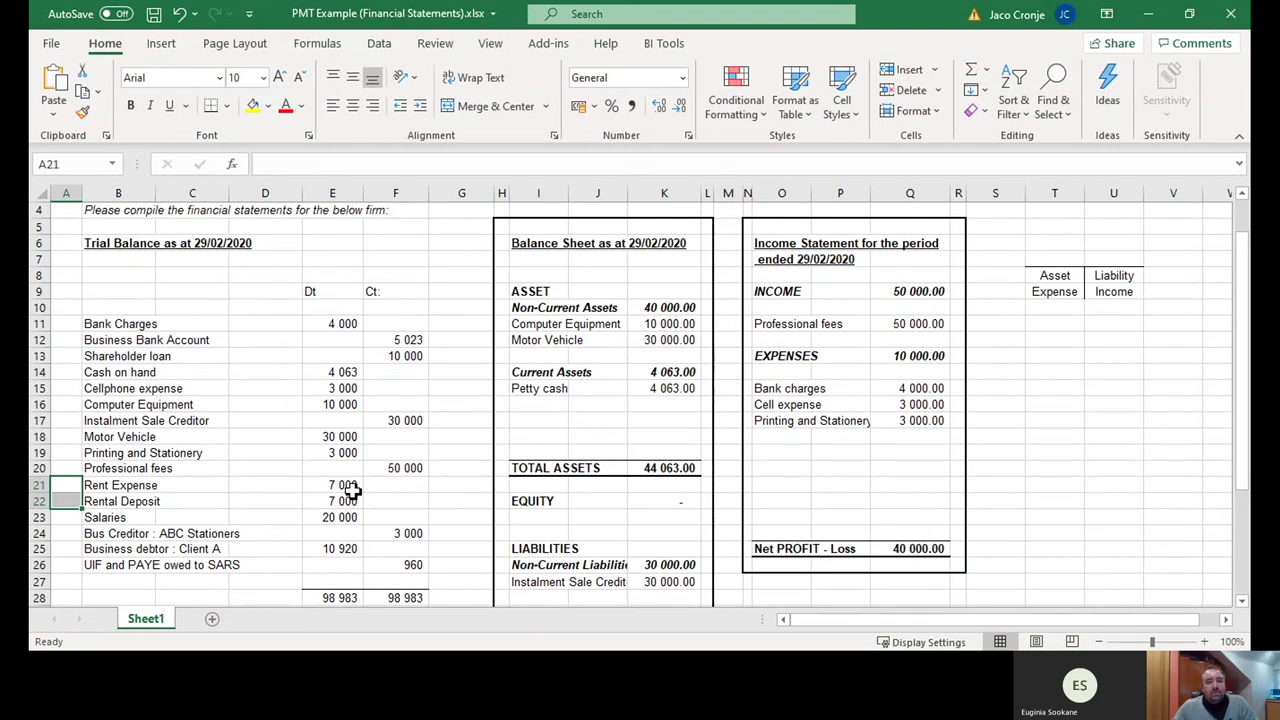
{"action": "left_click", "coordinate": [72, 487]}
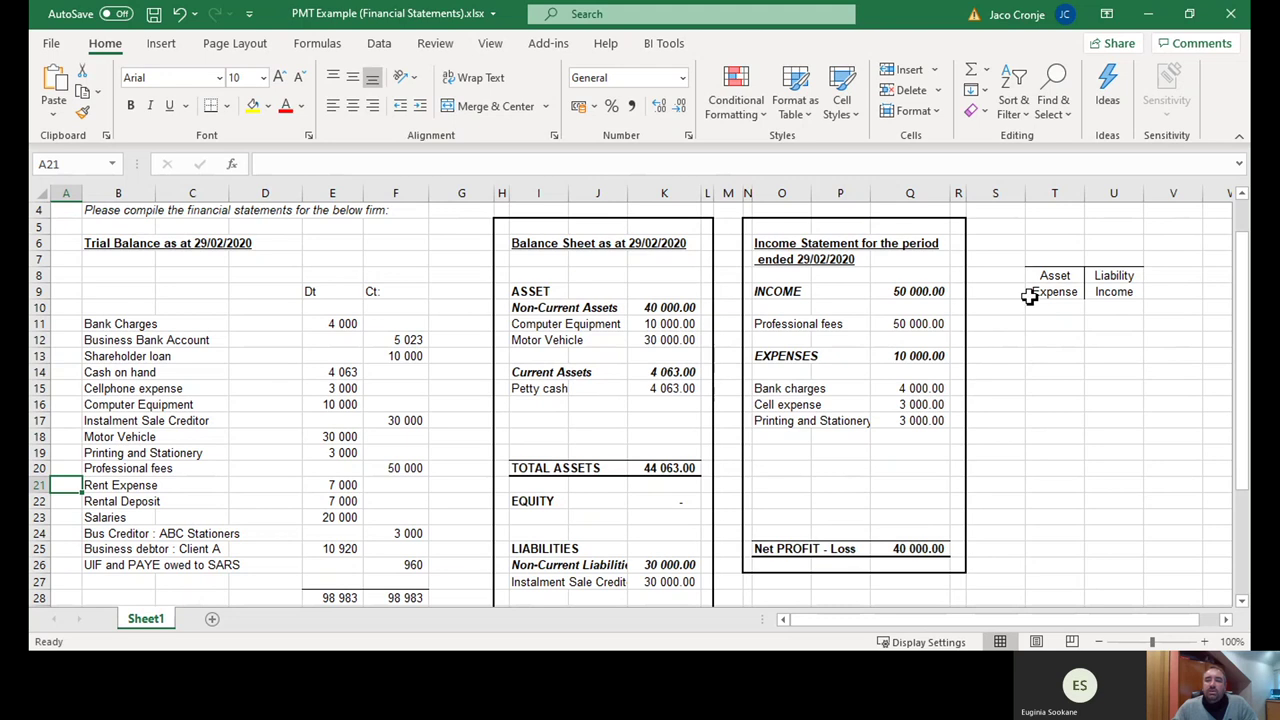
{"action": "left_click_drag", "start_coordinate": [1057, 279], "coordinate": [1057, 292]}
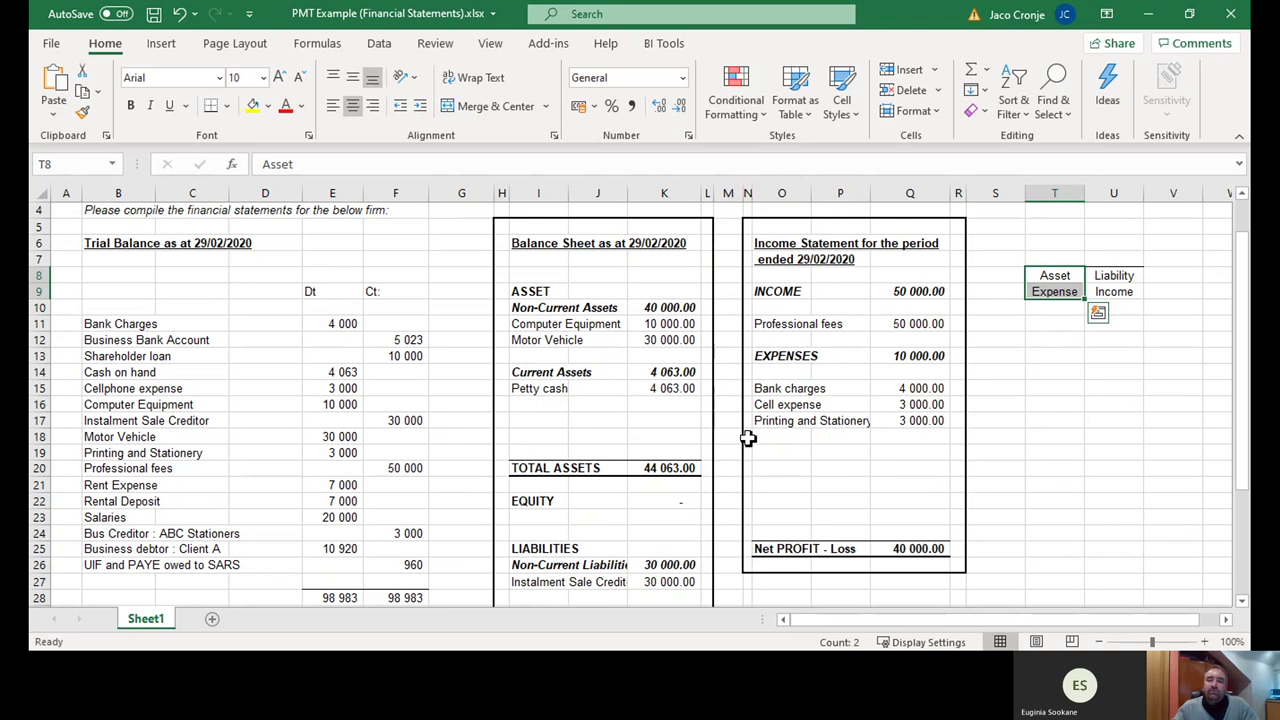
{"action": "left_click", "coordinate": [782, 438]}
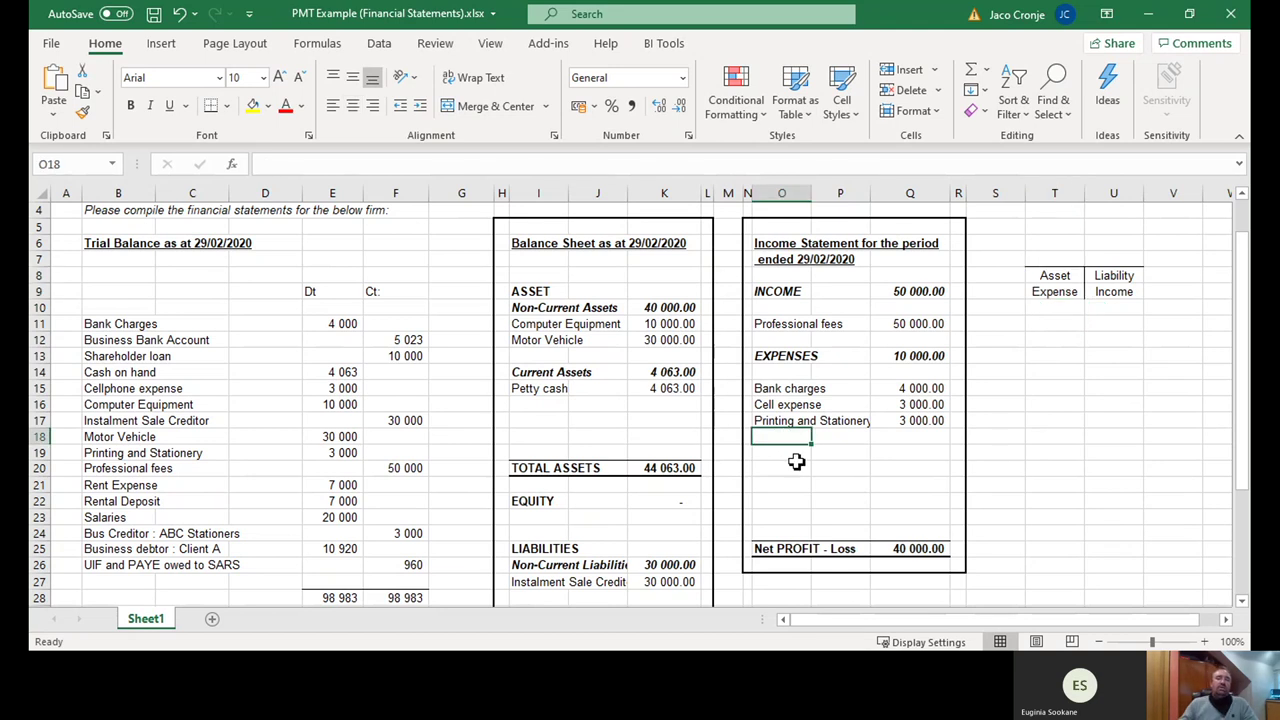
{"action": "type", "text": "R"}
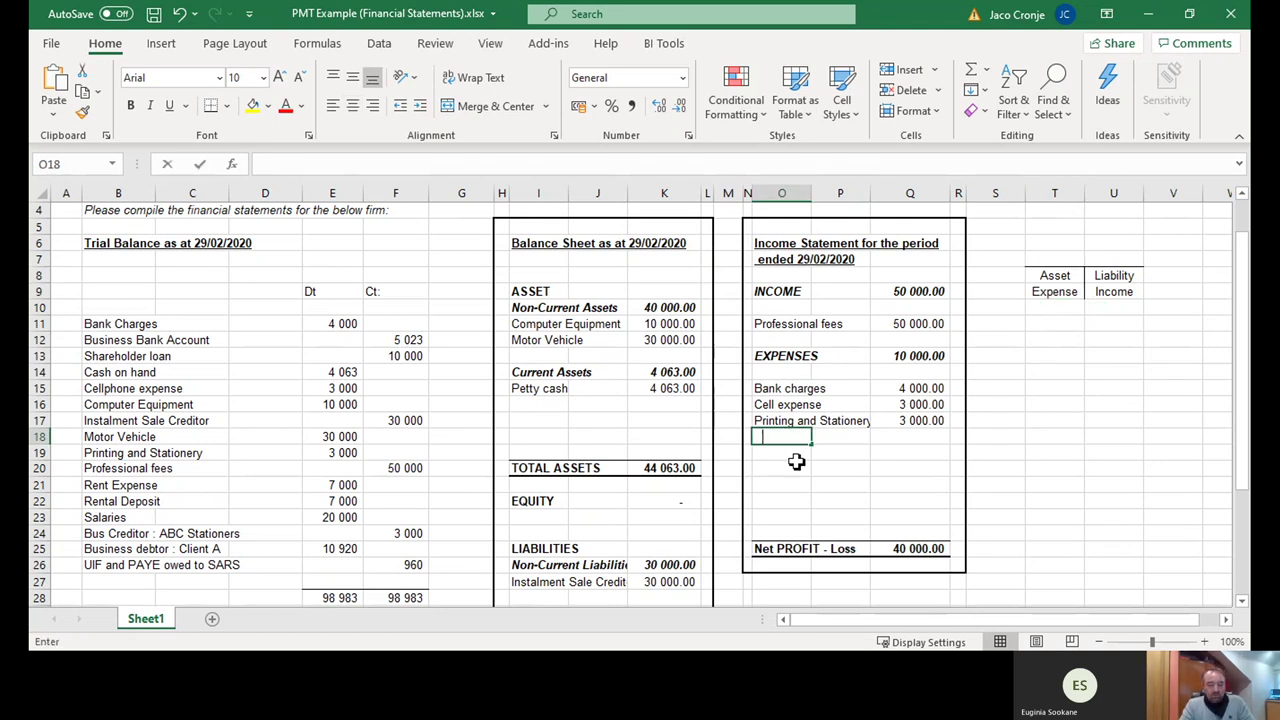
{"action": "type", "text": "ent Expense"}
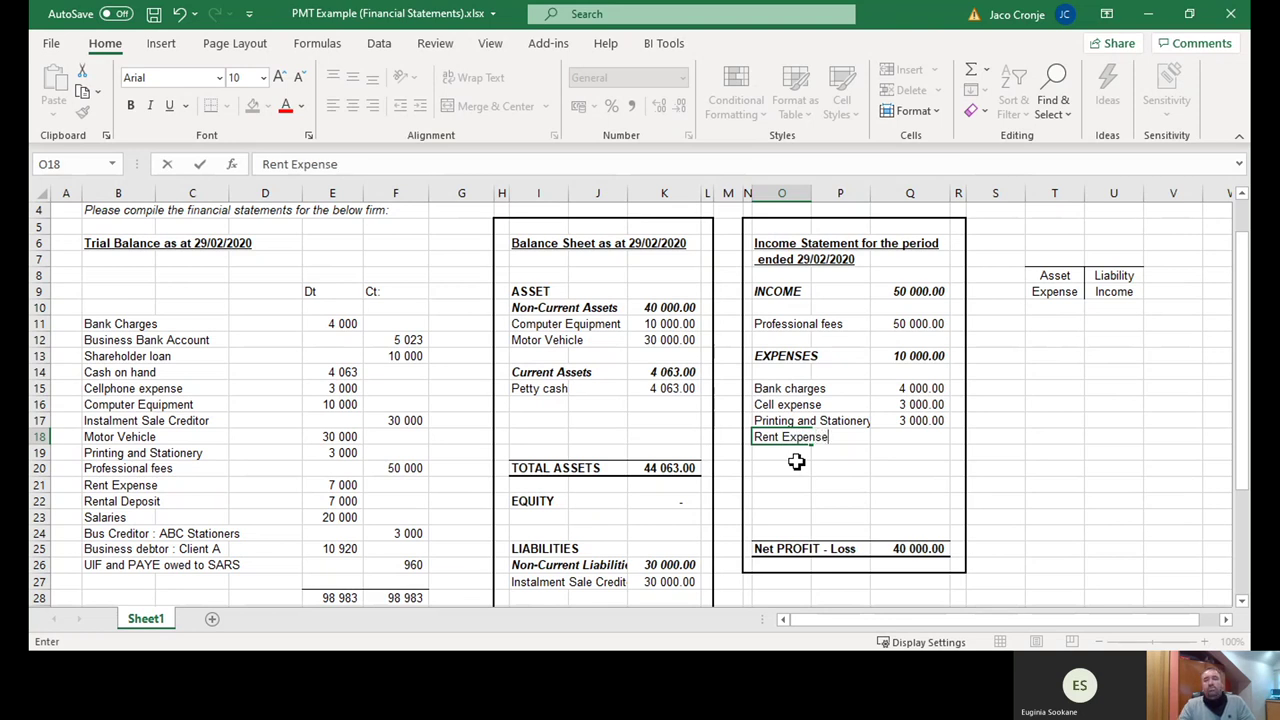
{"action": "key", "text": "Tab"}
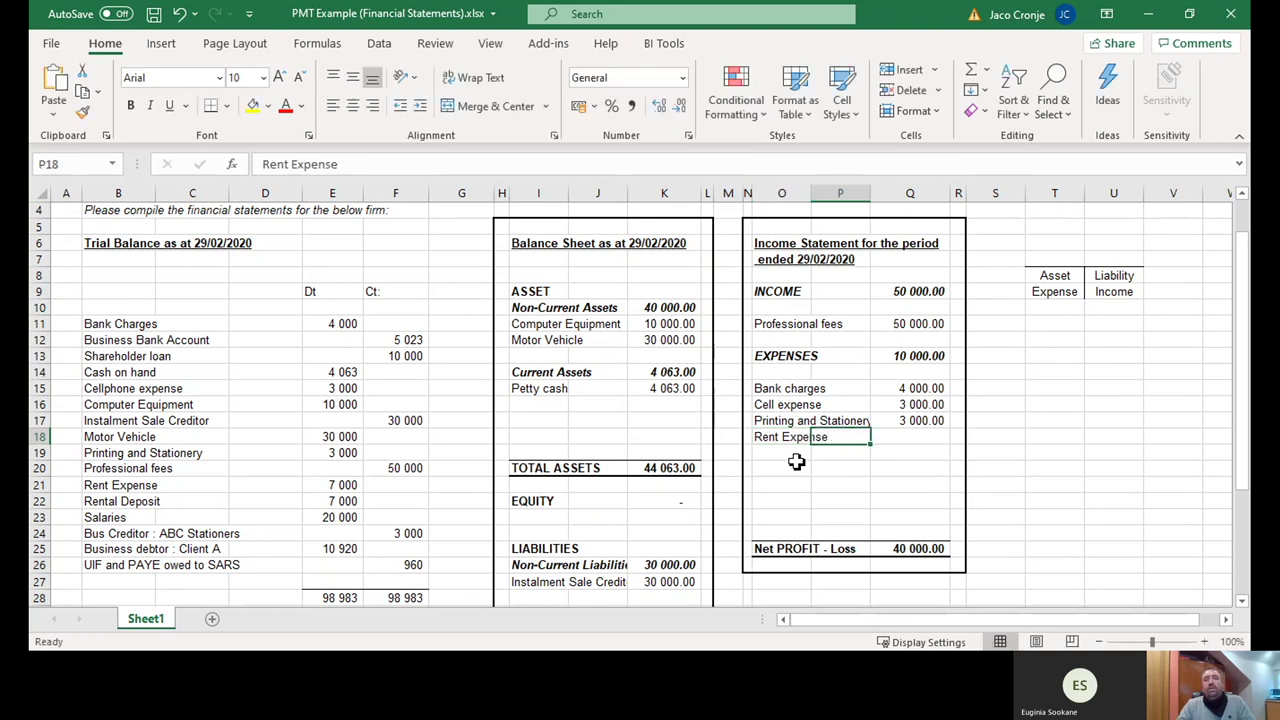
{"action": "key", "text": "Tab"}
{"action": "type", "text": "7 00"}
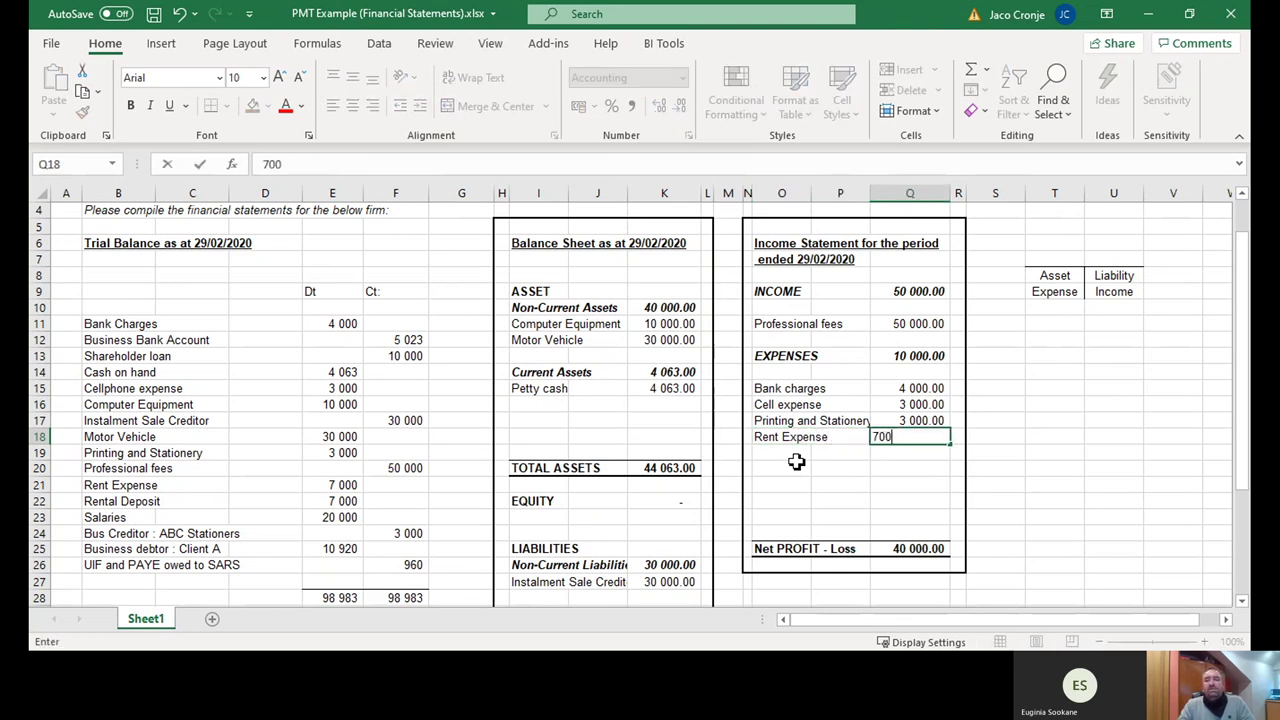
{"action": "type", "text": "0"}
{"action": "key", "text": "Return"}
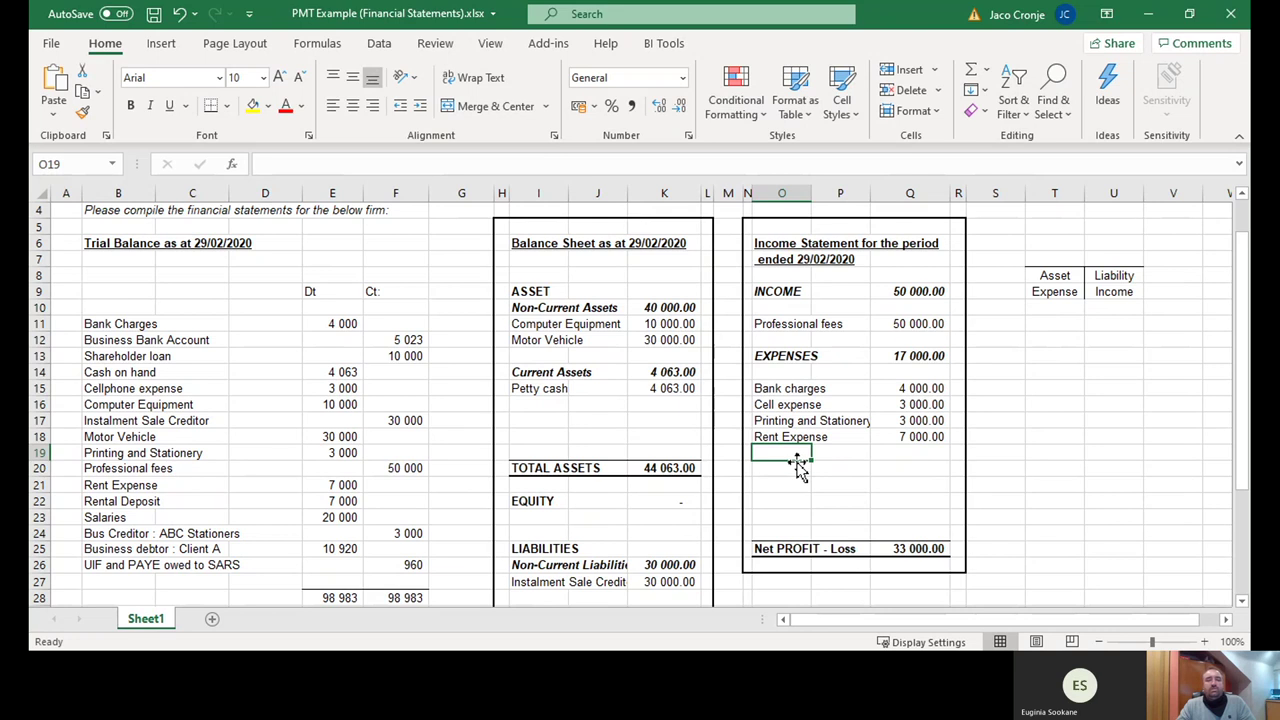
- Classify the Rental Deposit debit as an asset and record "Rental Deposits" with 7000 in row 16 under Current Assets in the balance sheet
{"action": "left_click", "coordinate": [105, 503]}
{"action": "left_click", "coordinate": [326, 505]}
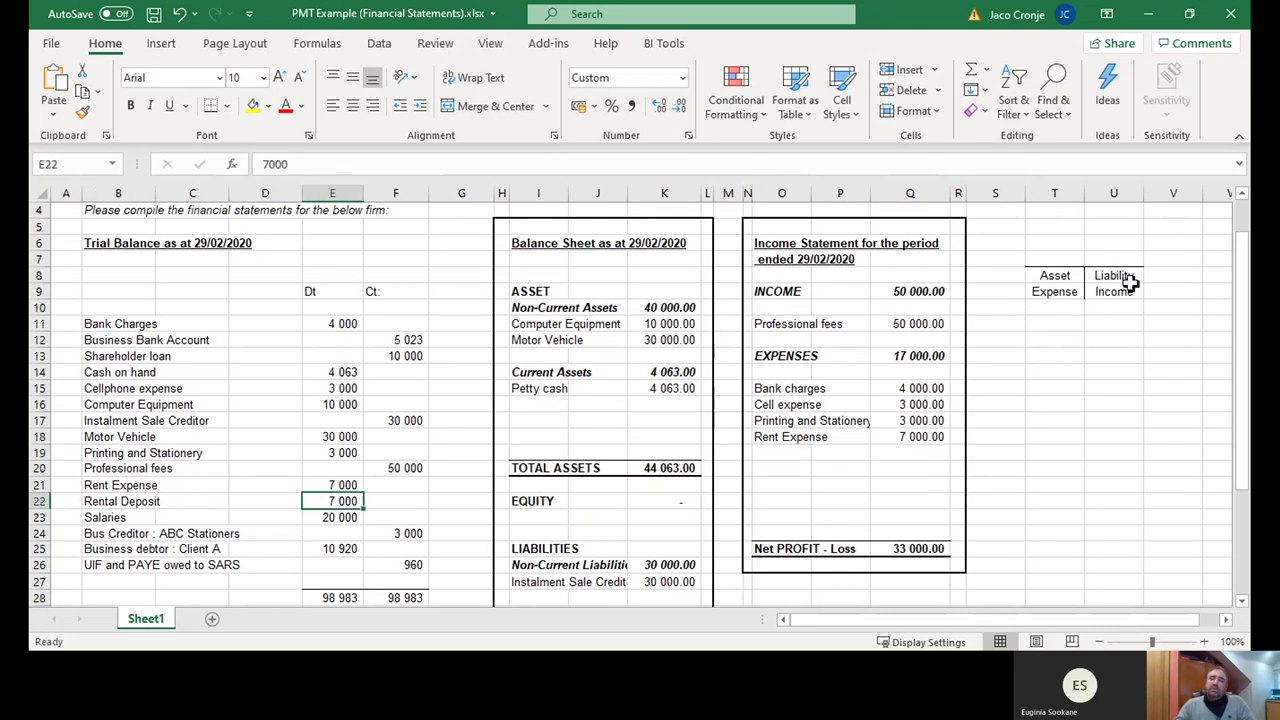
{"action": "left_click_drag", "start_coordinate": [1051, 277], "coordinate": [1047, 288]}
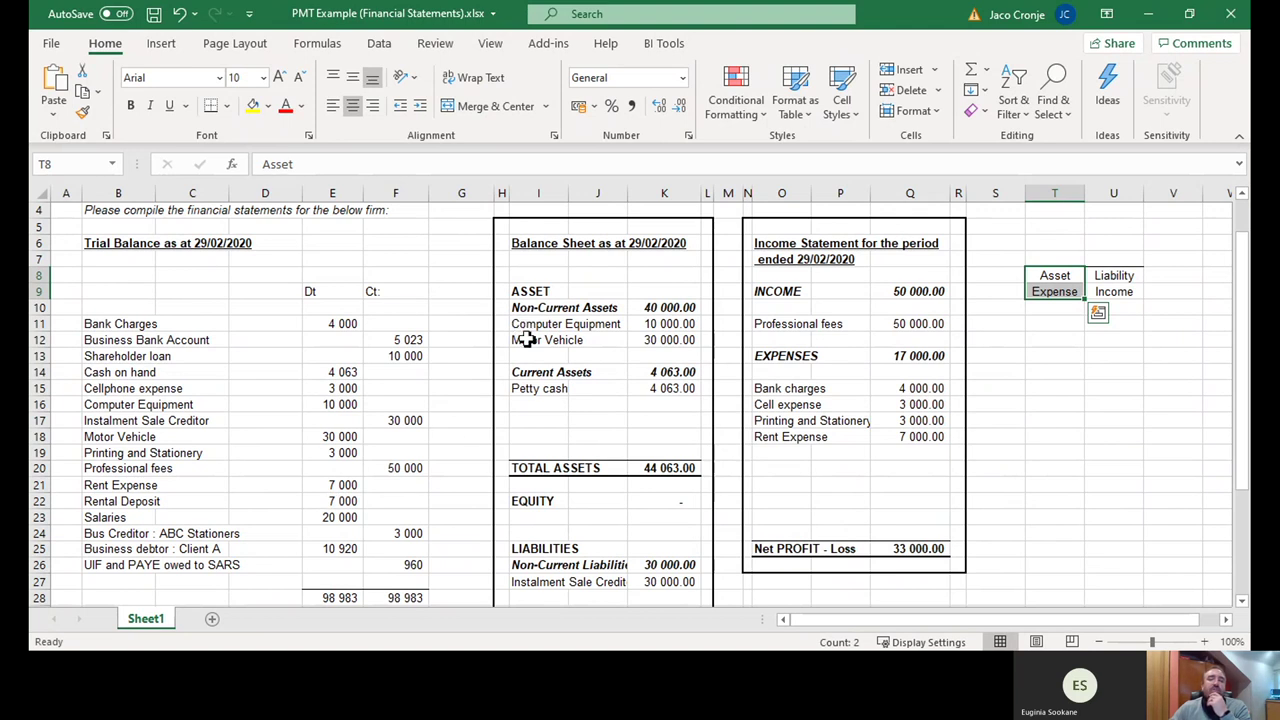
{"action": "left_click", "coordinate": [528, 403]}
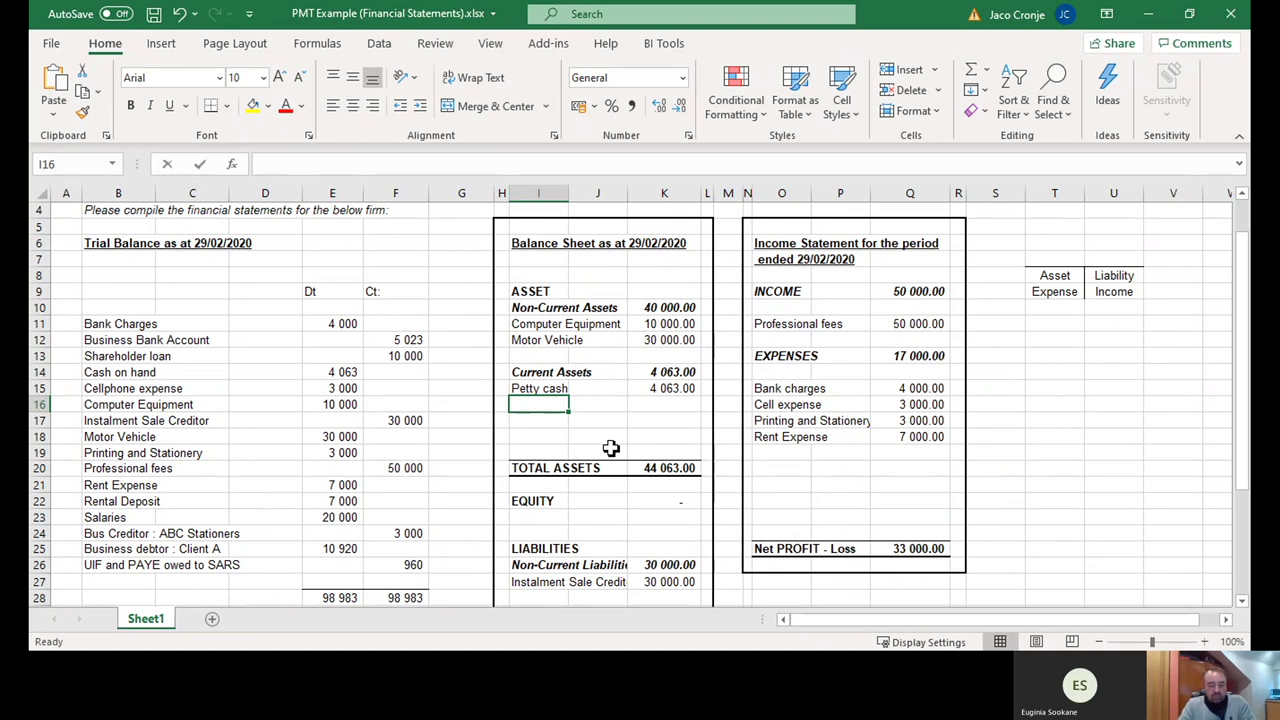
{"action": "type", "text": "Rental DEpos"}
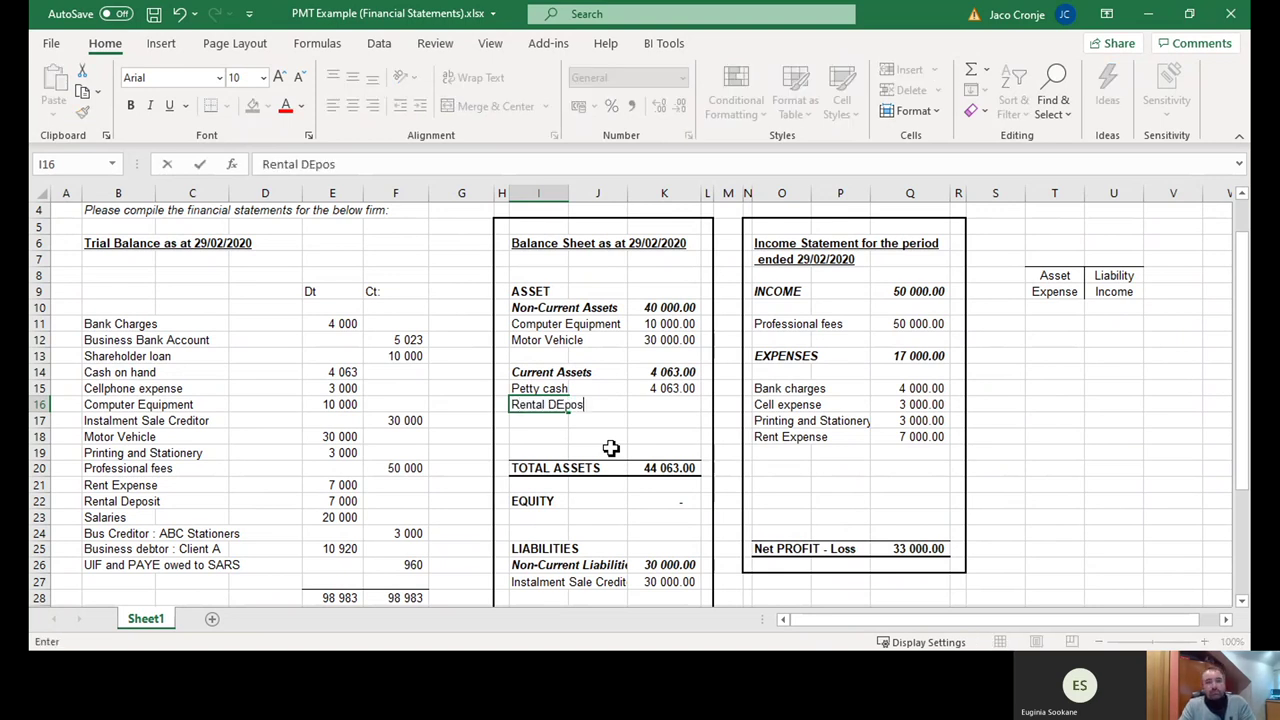
{"action": "type", "text": "its"}
{"action": "key", "text": "Tab"}
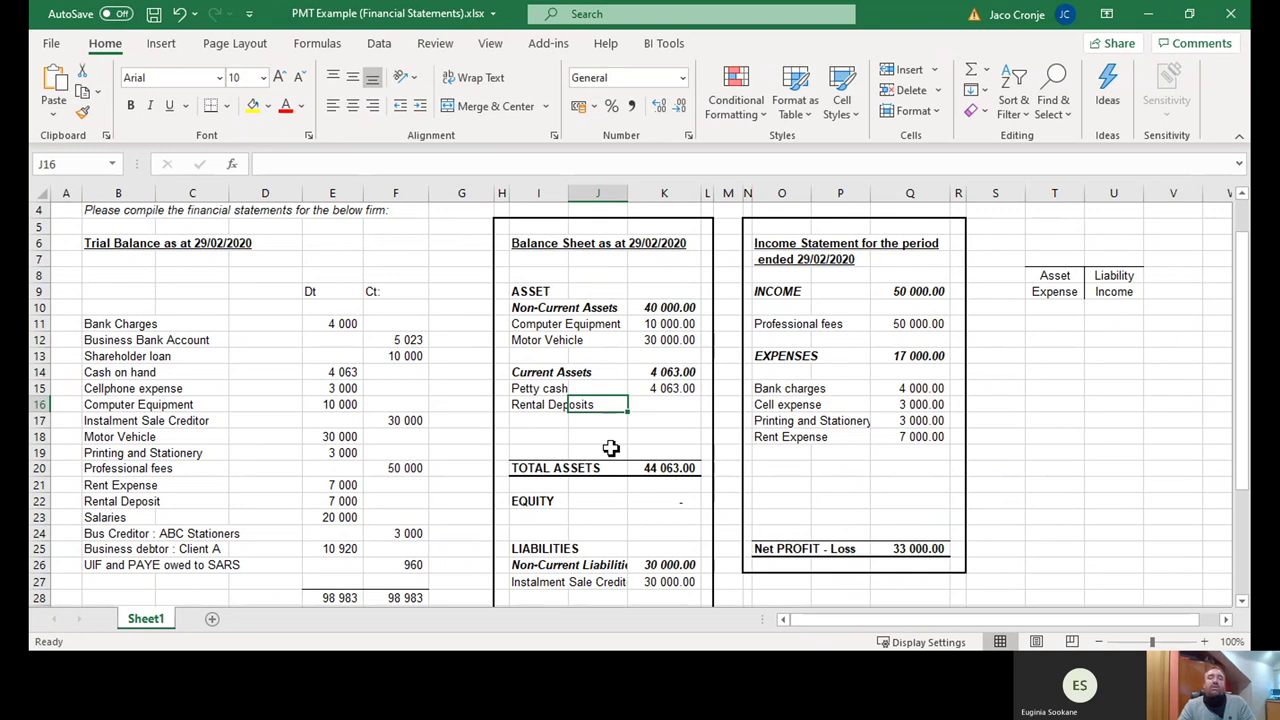
{"action": "key", "text": "Tab"}
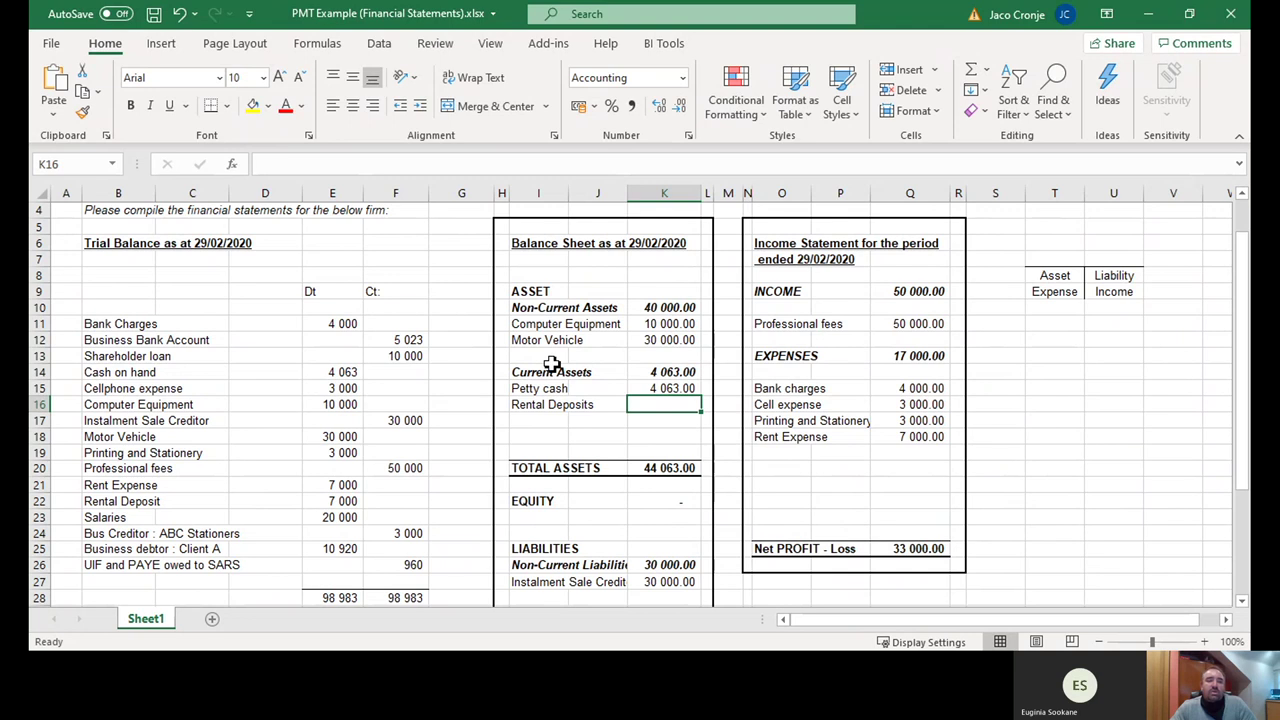
{"action": "type", "text": "70"}
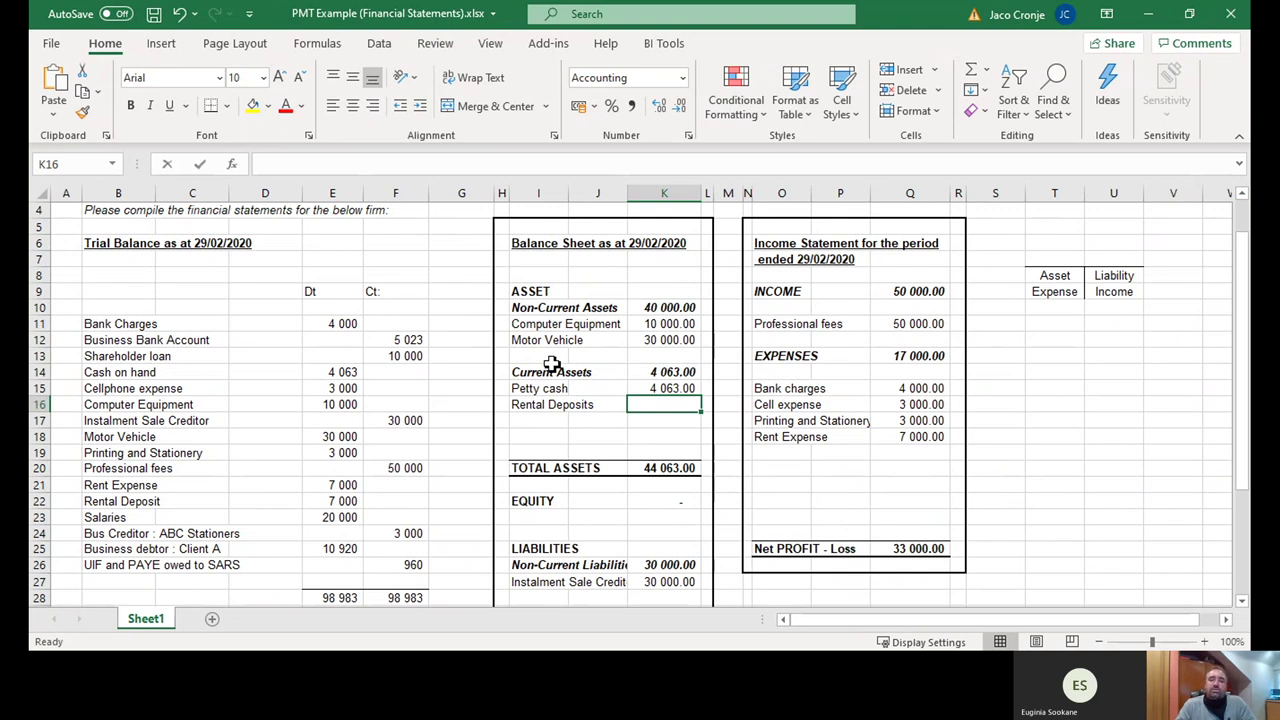
{"action": "type", "text": "00"}
{"action": "key", "text": "Return"}
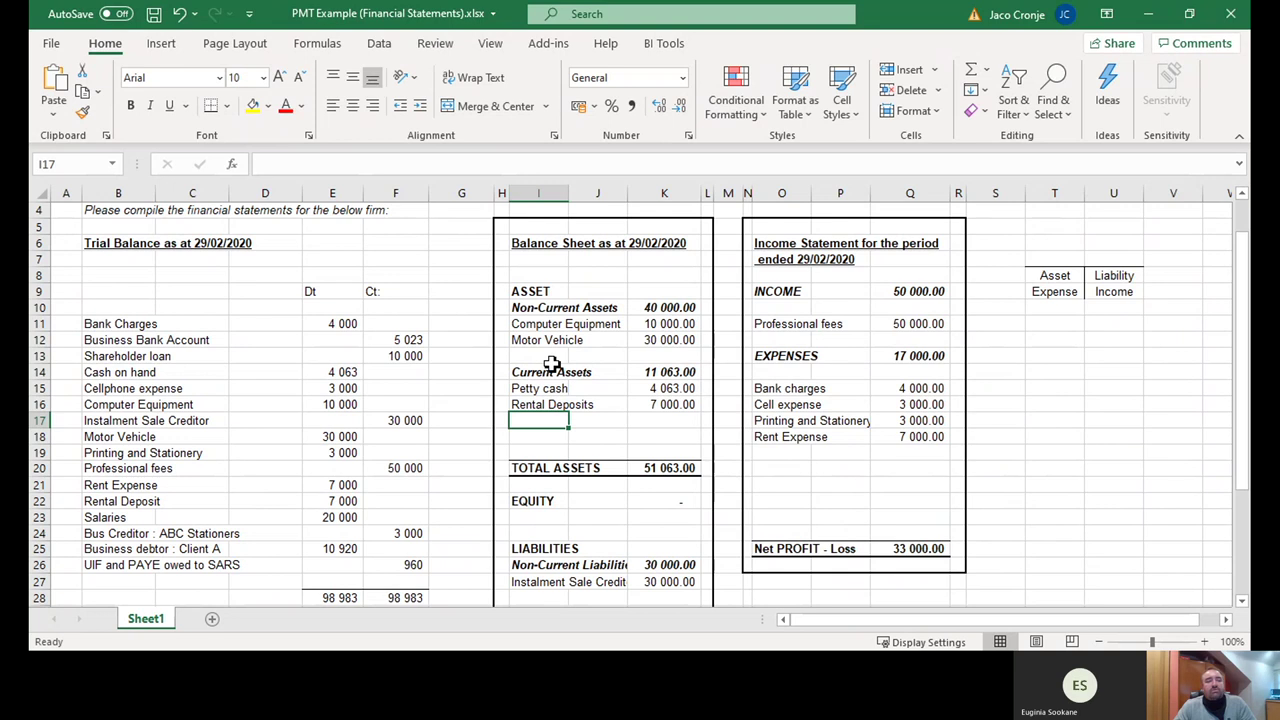
- Classify the Salaries debit as an expense and record "Salaries and Wages" with 20000 in row 19 under Expenses in the income statement
{"action": "left_click", "coordinate": [66, 519]}
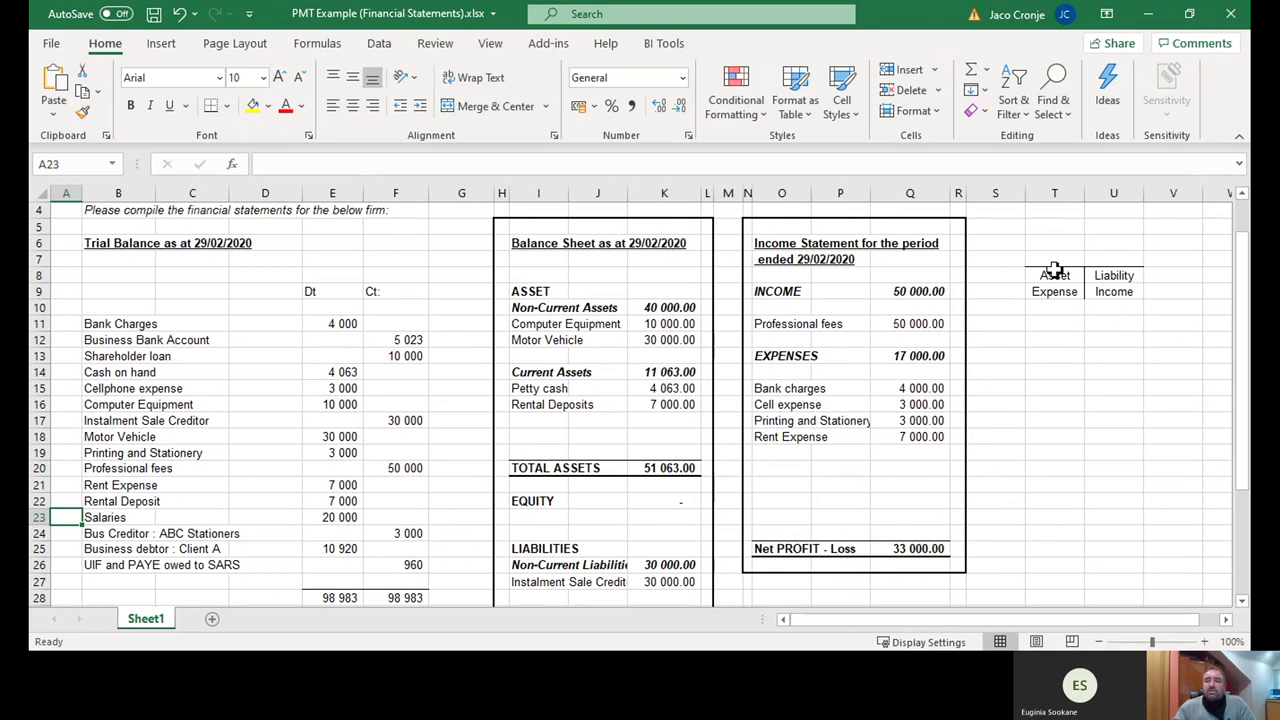
{"action": "left_click_drag", "start_coordinate": [1055, 275], "coordinate": [1050, 291]}
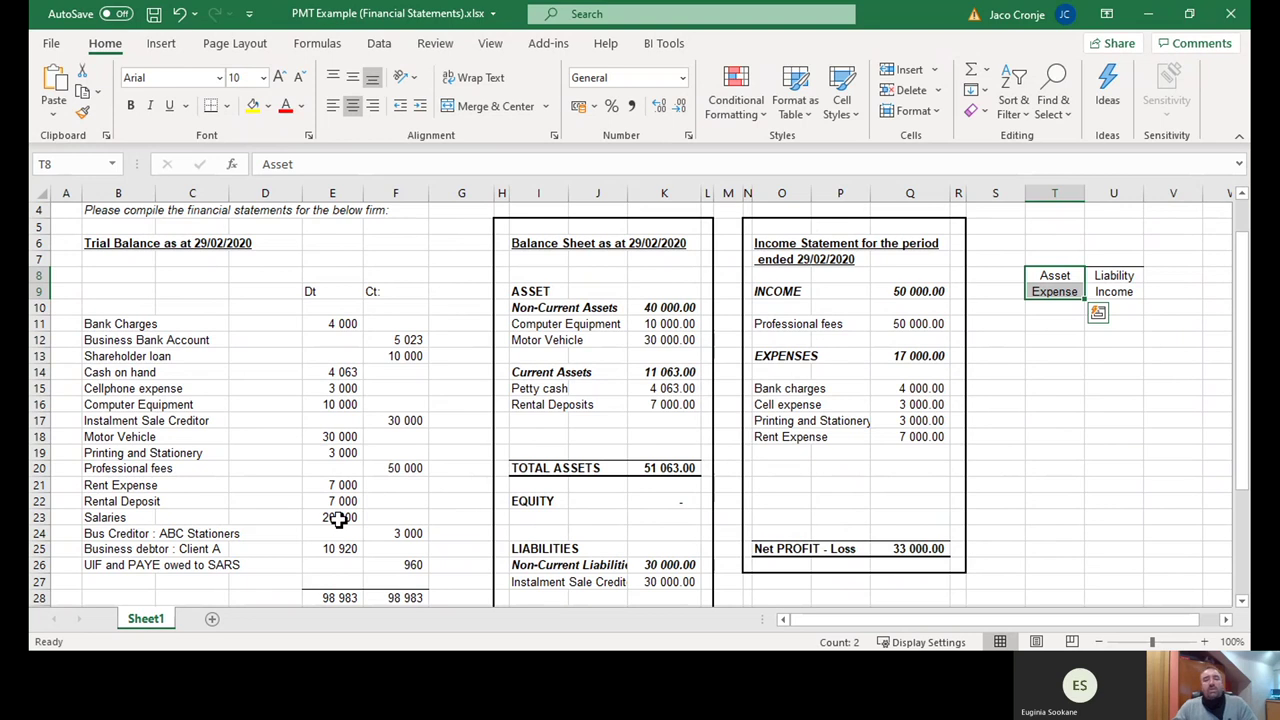
{"action": "left_click", "coordinate": [784, 455]}
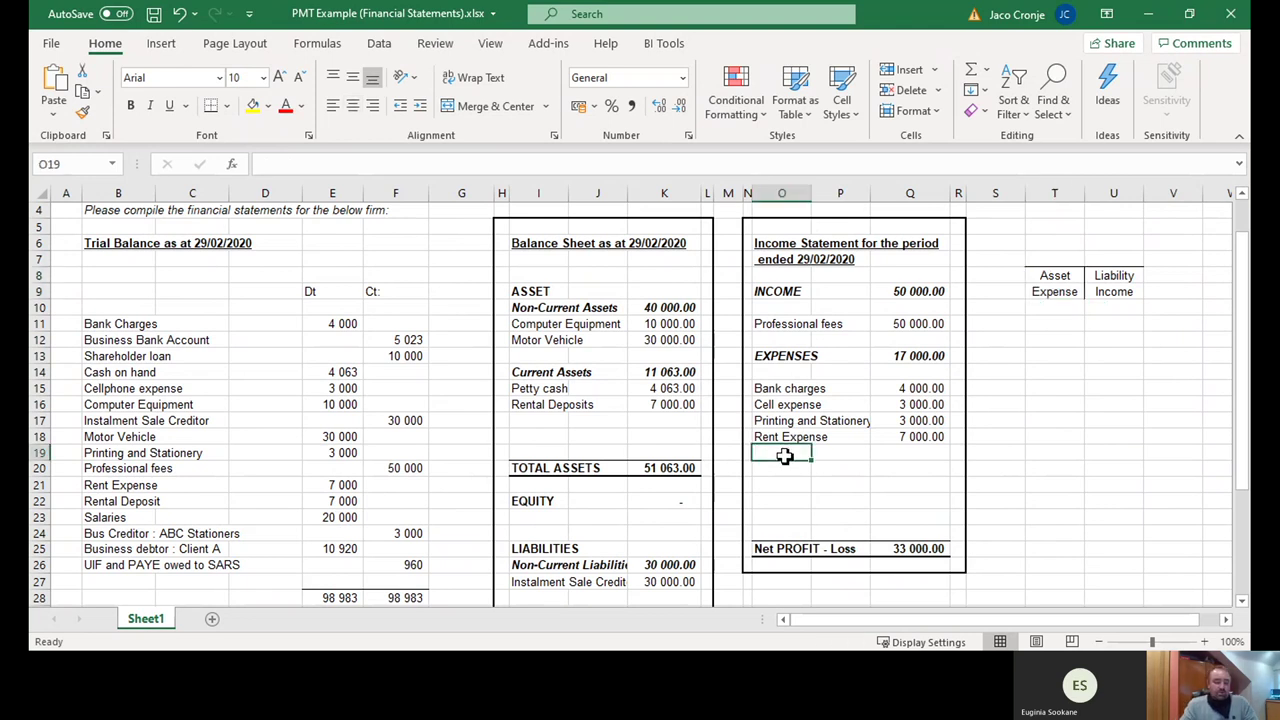
{"action": "type", "text": "Salarie"}
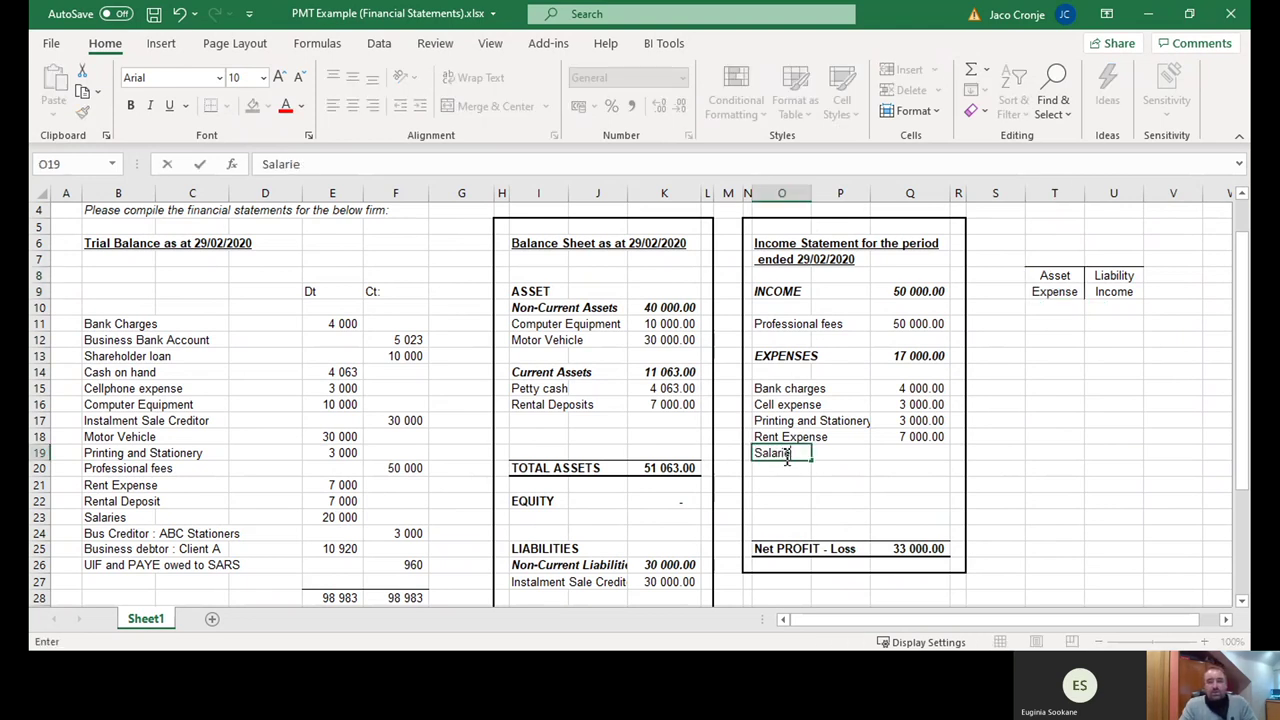
{"action": "type", "text": "s and Wages"}
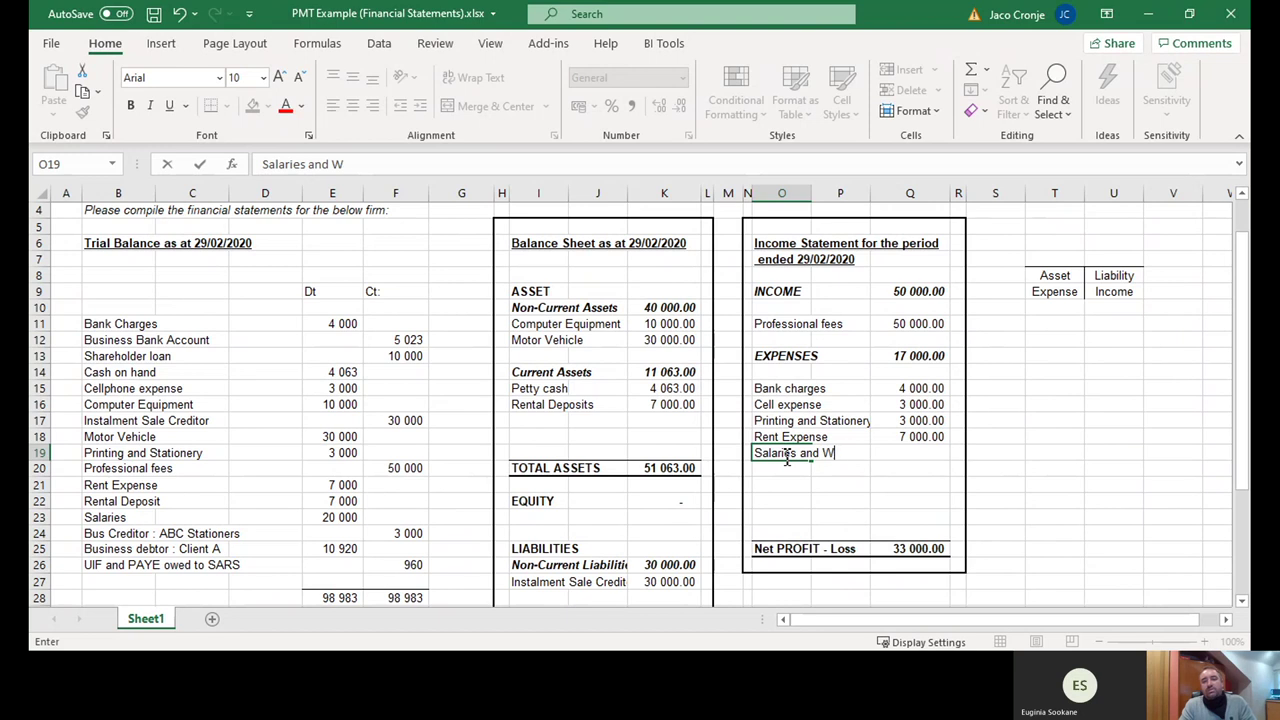
{"action": "key", "text": "Tab"}
{"action": "key", "text": "Tab"}
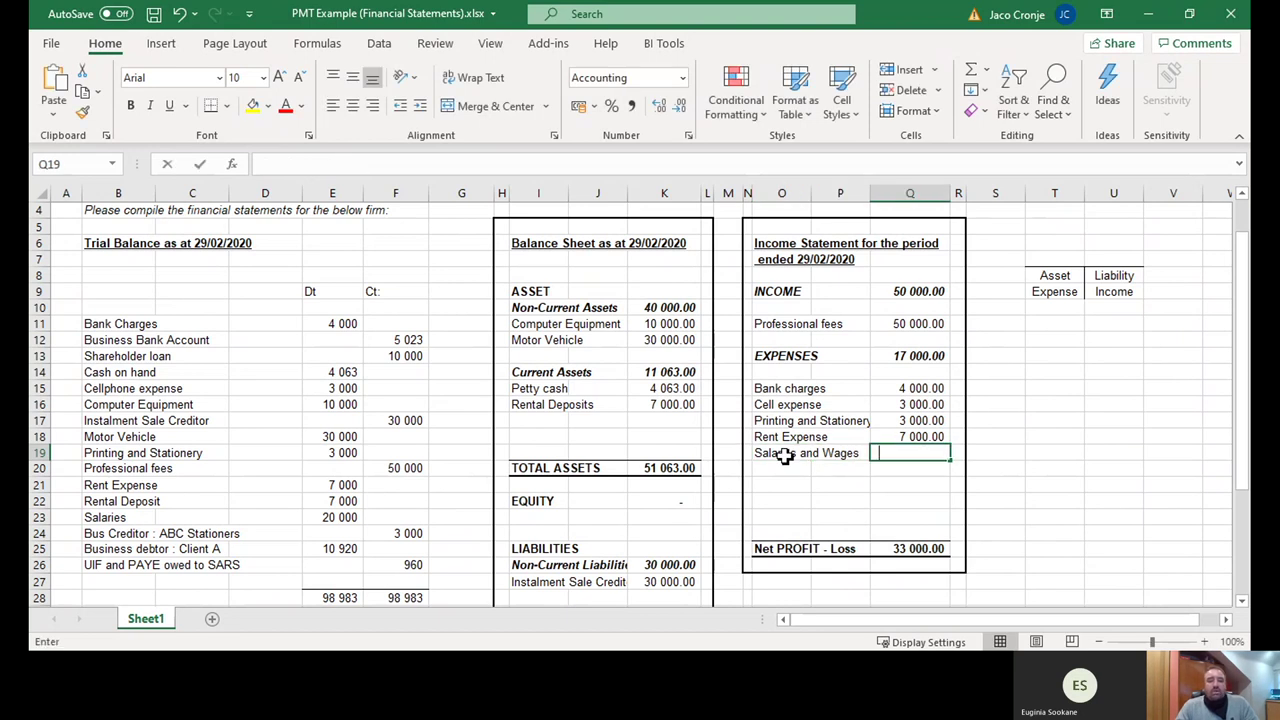
{"action": "type", "text": "20000"}
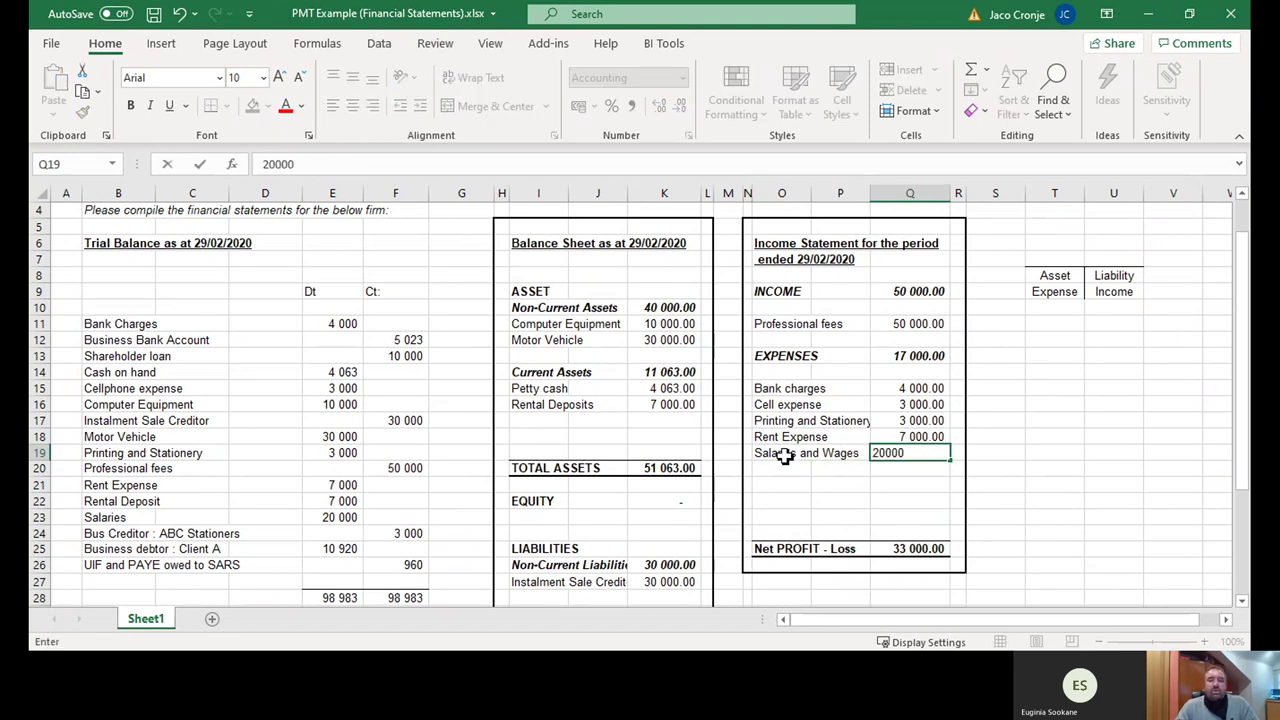
{"action": "key", "text": "Return"}
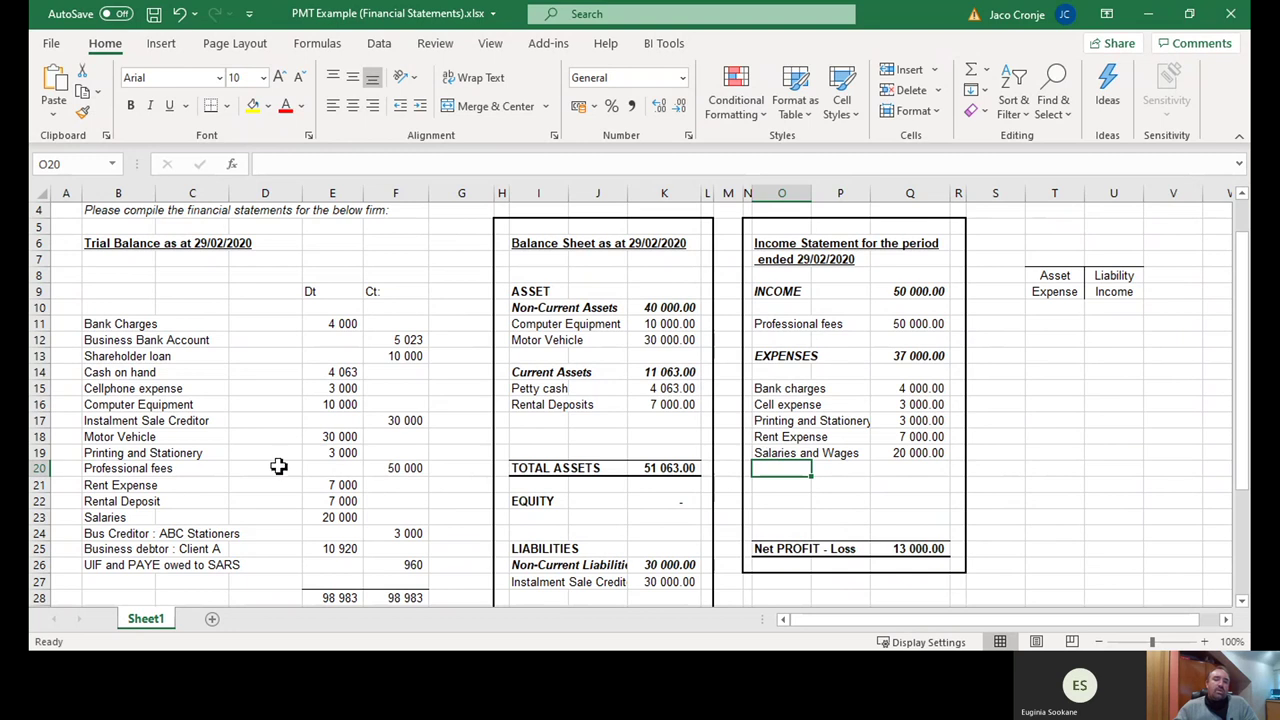
- Classify the Bus Creditor credit as a liability and record "ABC Stationers" with 3000 in row 32 under Current Liabilities in the balance sheet
{"action": "left_click", "coordinate": [61, 537]}
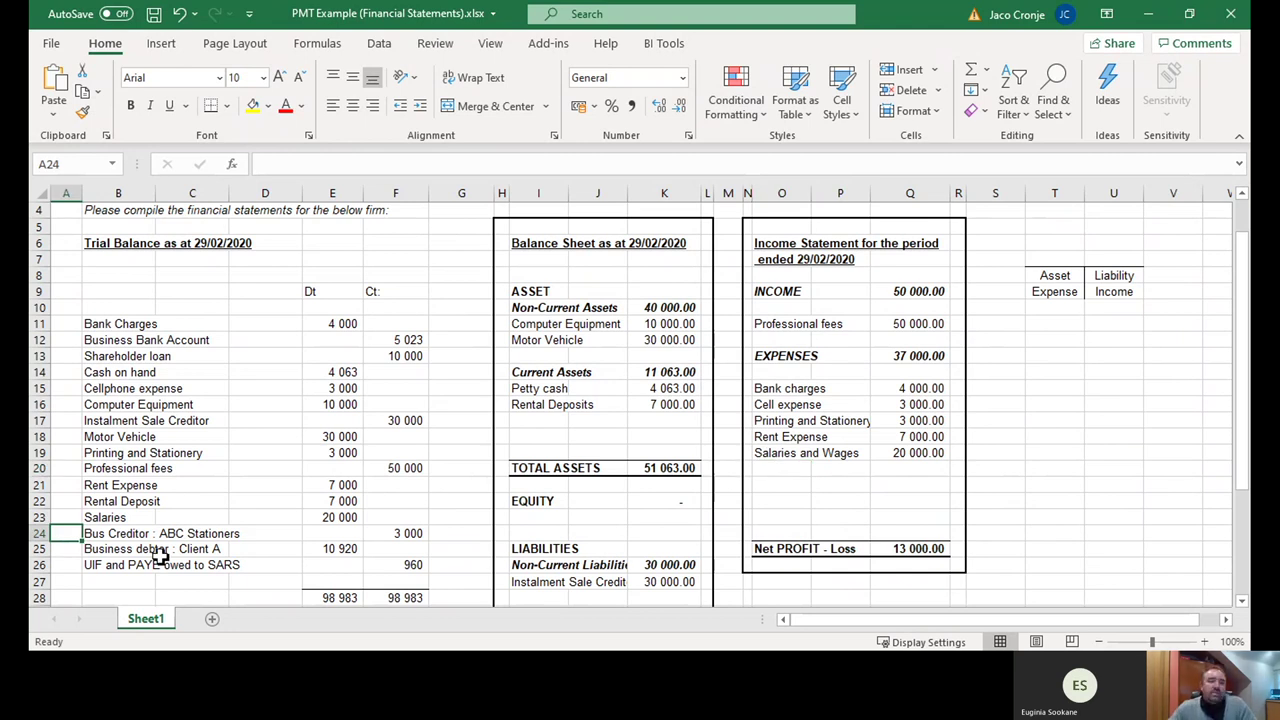
{"action": "left_click", "coordinate": [409, 535]}
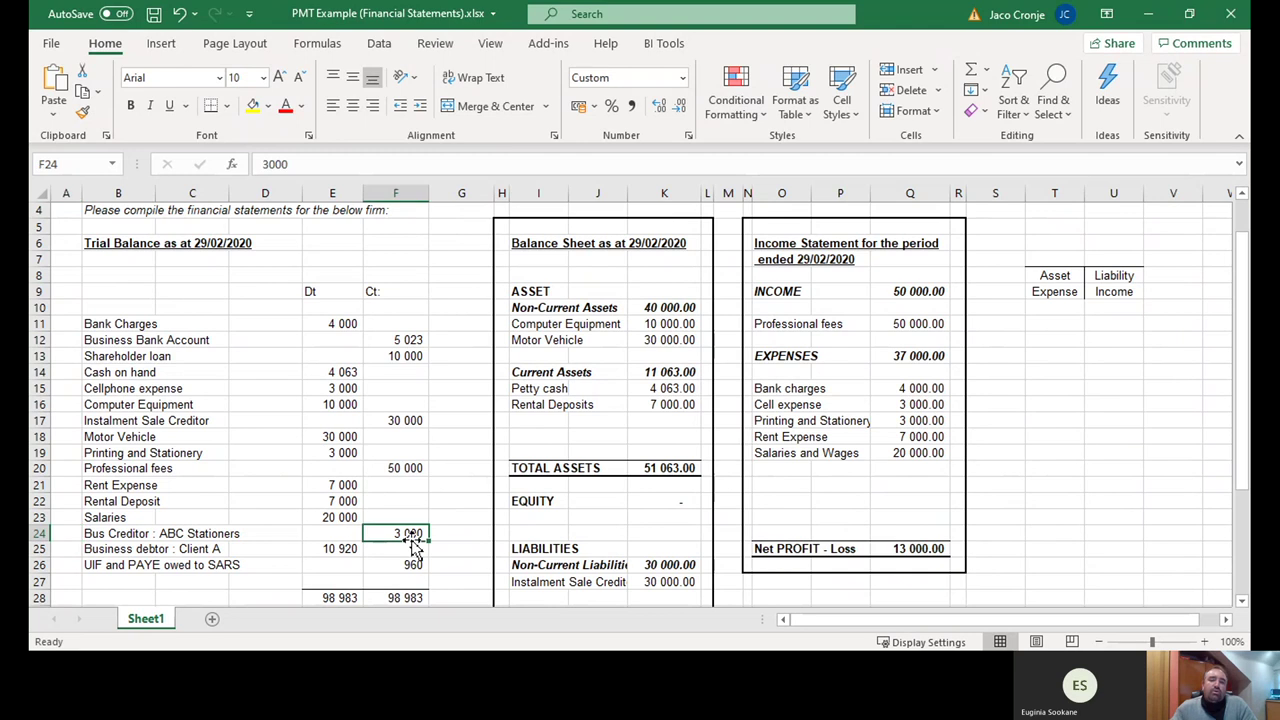
{"action": "left_click", "coordinate": [1117, 279]}
{"action": "left_click_drag", "start_coordinate": [1117, 279], "coordinate": [1115, 293]}
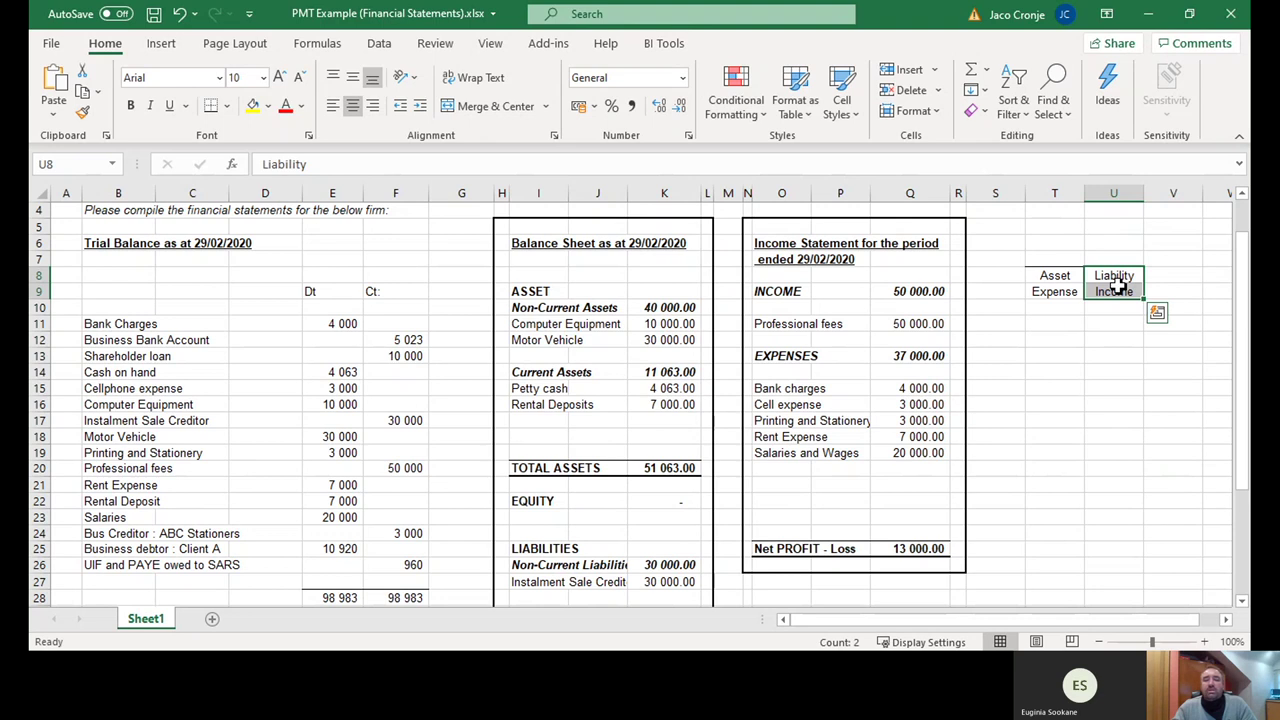
{"action": "scroll", "coordinate": [517, 557], "scroll_direction": "down", "scroll_amount": 4}
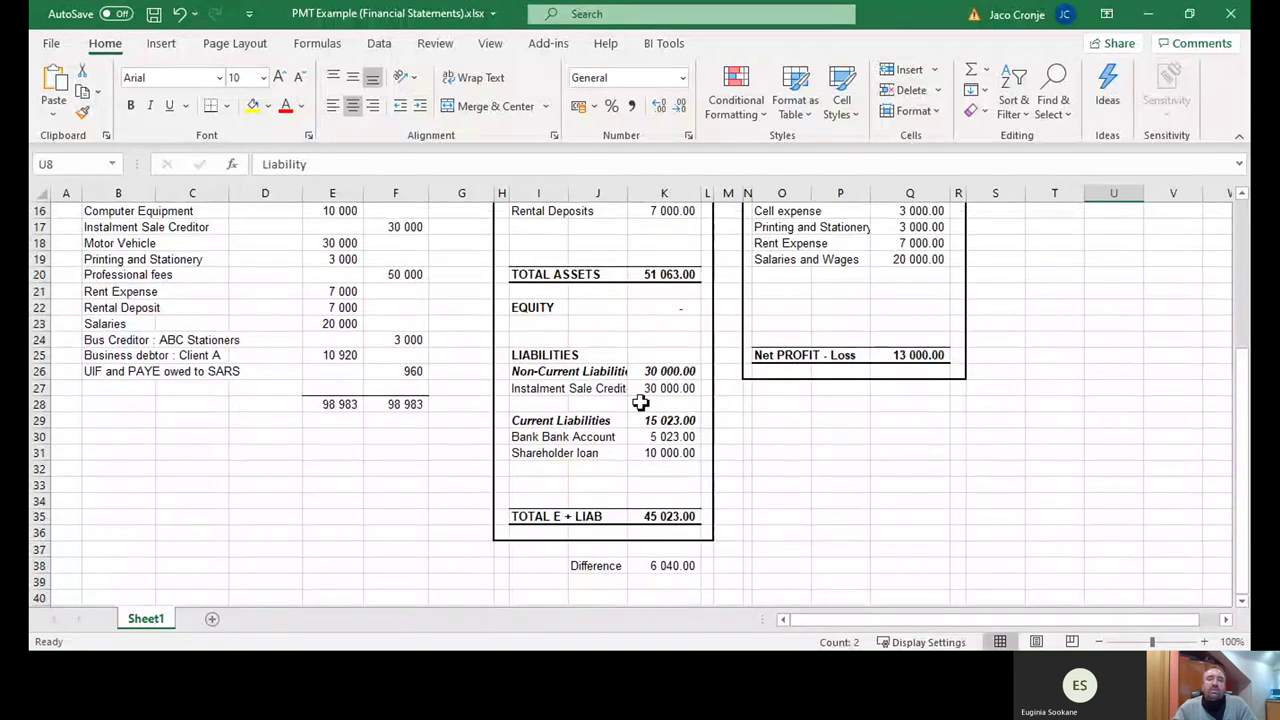
{"action": "left_click_drag", "start_coordinate": [672, 371], "coordinate": [666, 451]}
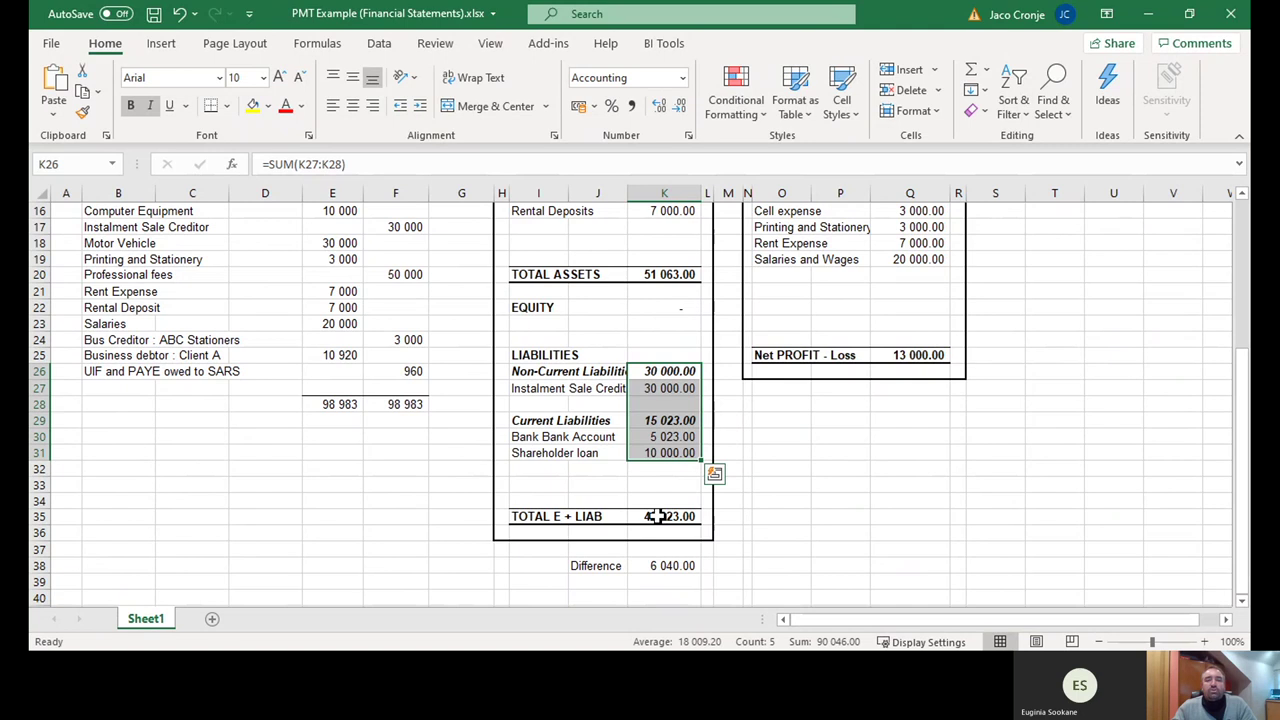
{"action": "left_click", "coordinate": [533, 401]}
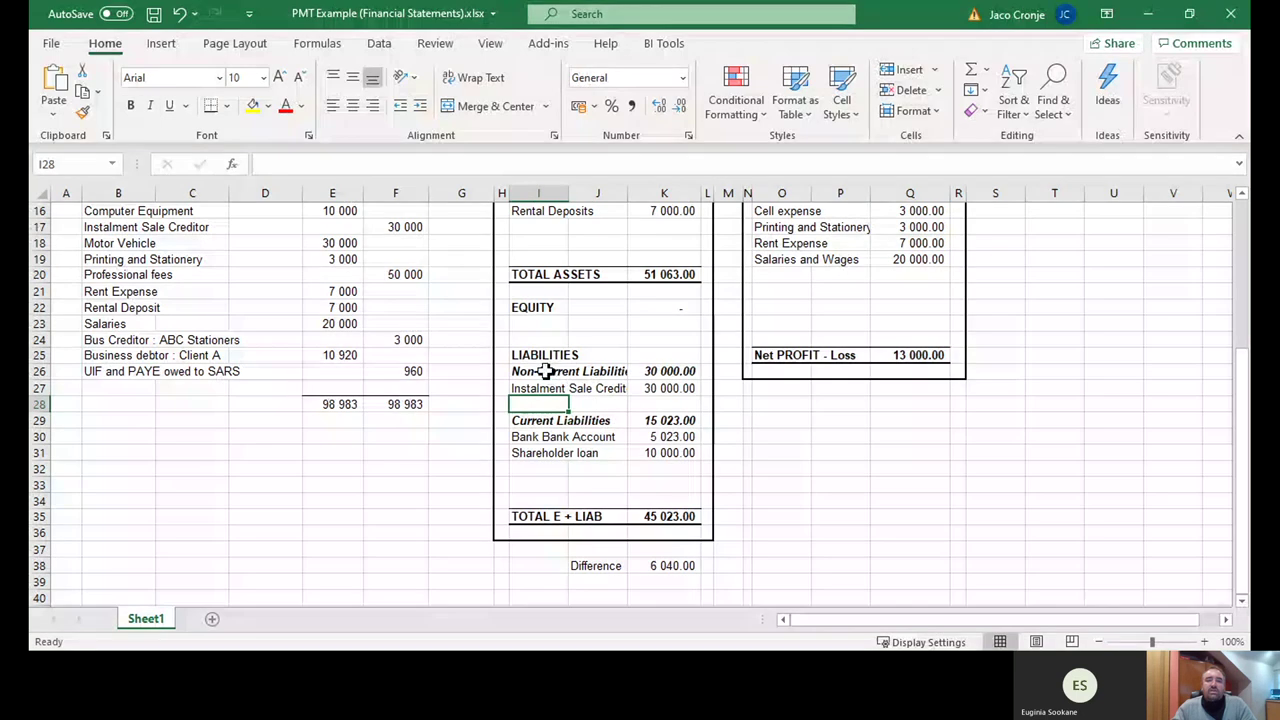
{"action": "left_click", "coordinate": [535, 472]}
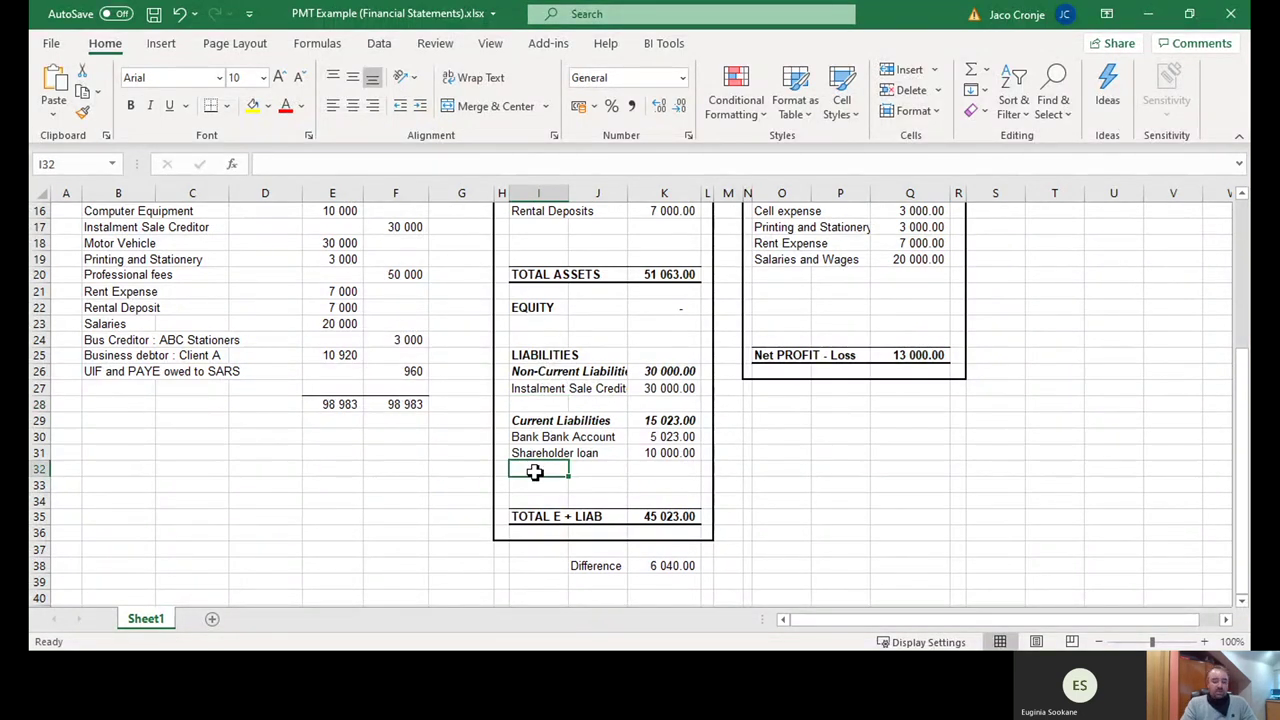
{"action": "type", "text": "ABC"}
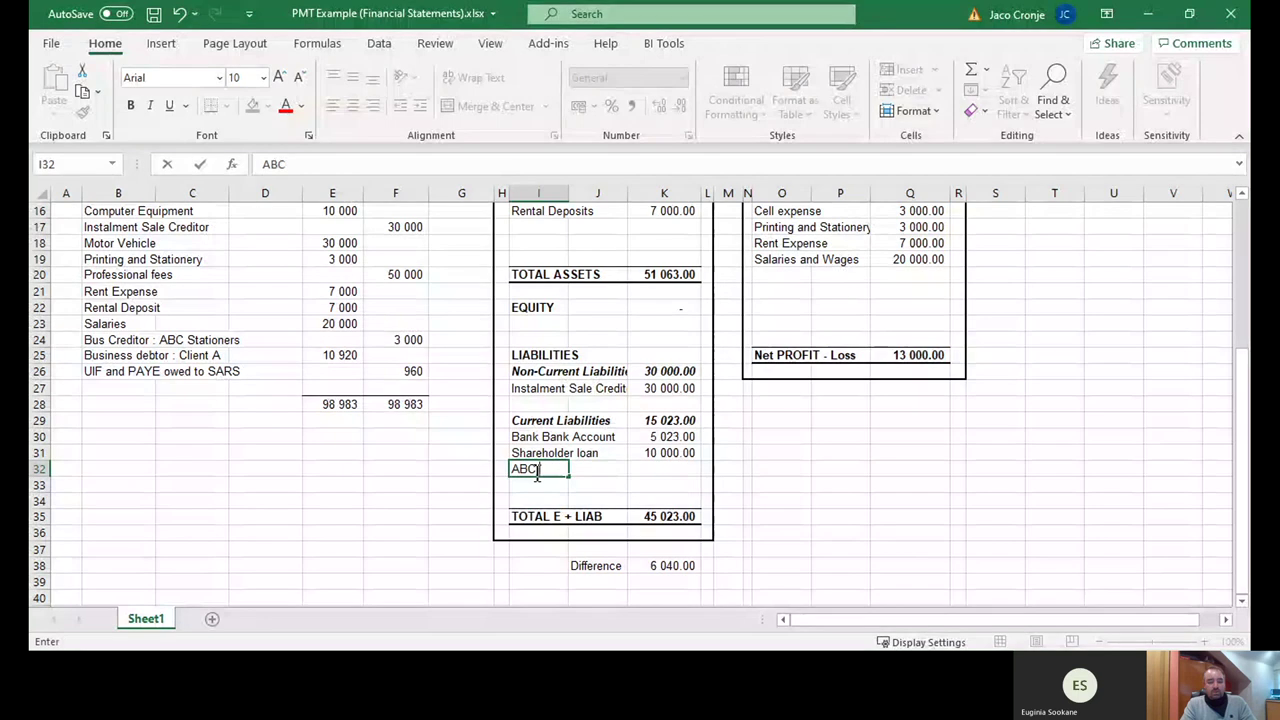
{"action": "type", "text": " Stationer"}
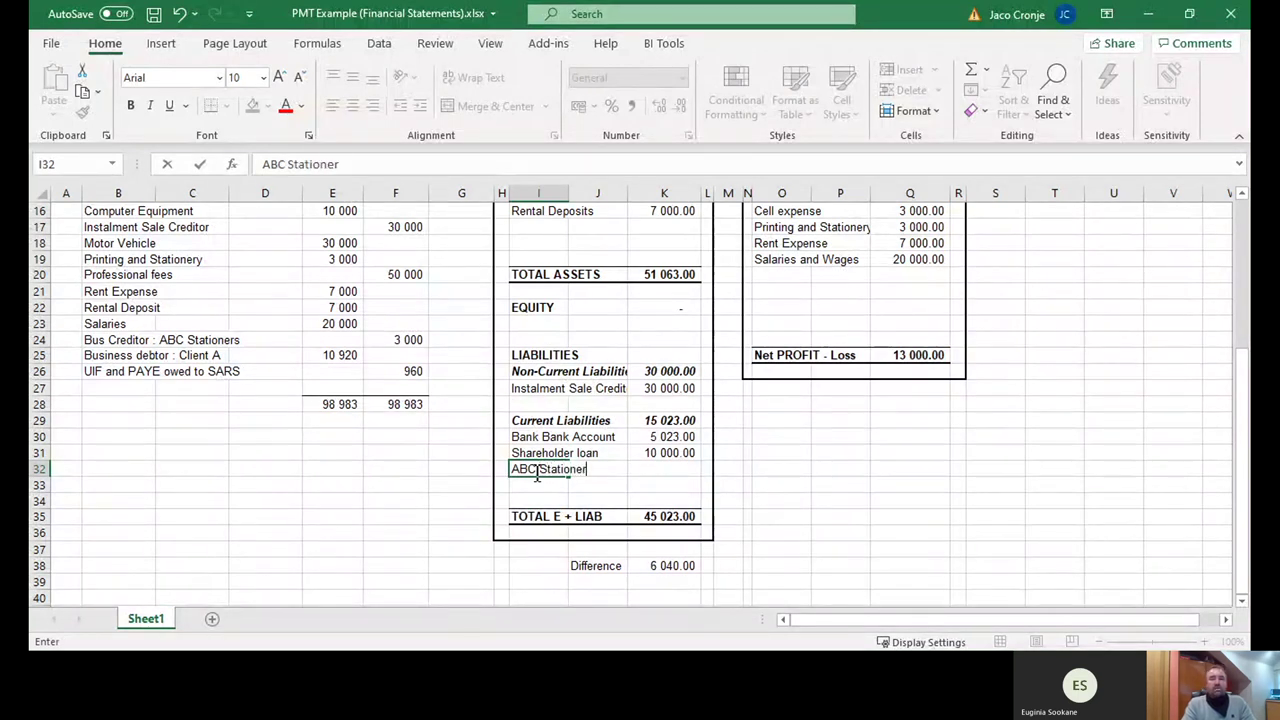
{"action": "type", "text": "s"}
{"action": "key", "text": "Tab"}
{"action": "key", "text": "Tab"}
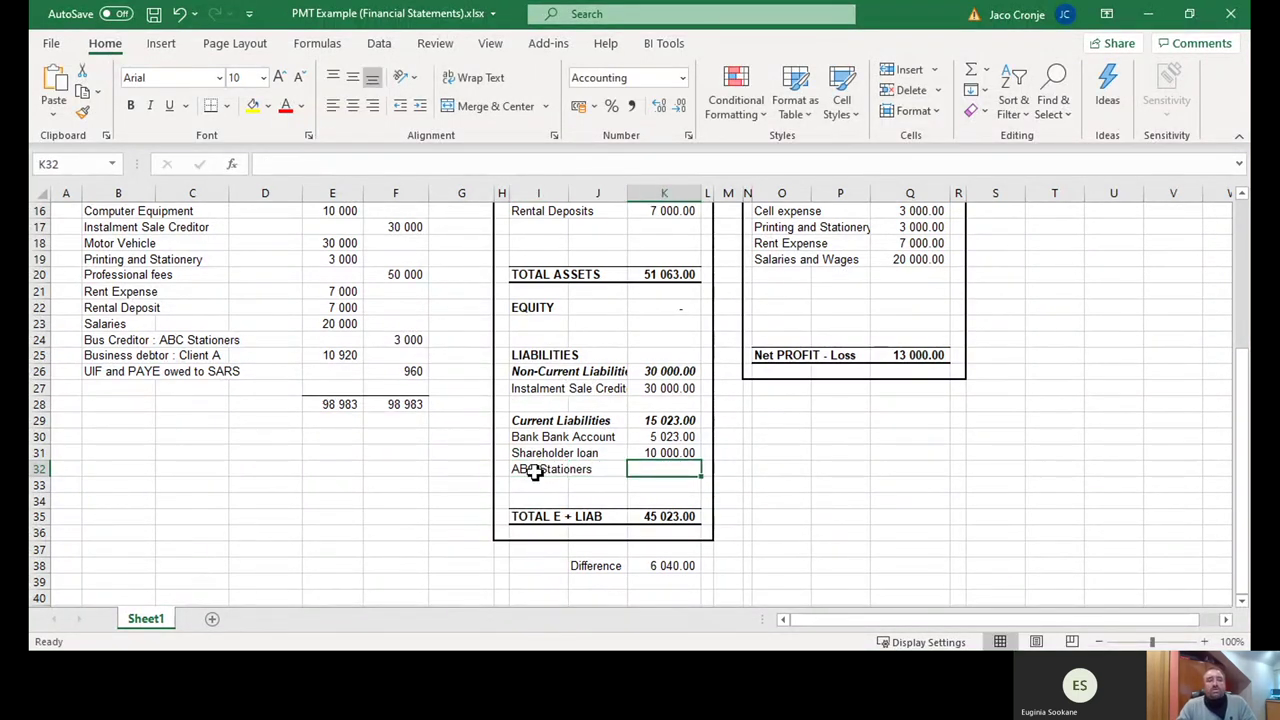
{"action": "type", "text": "3000"}
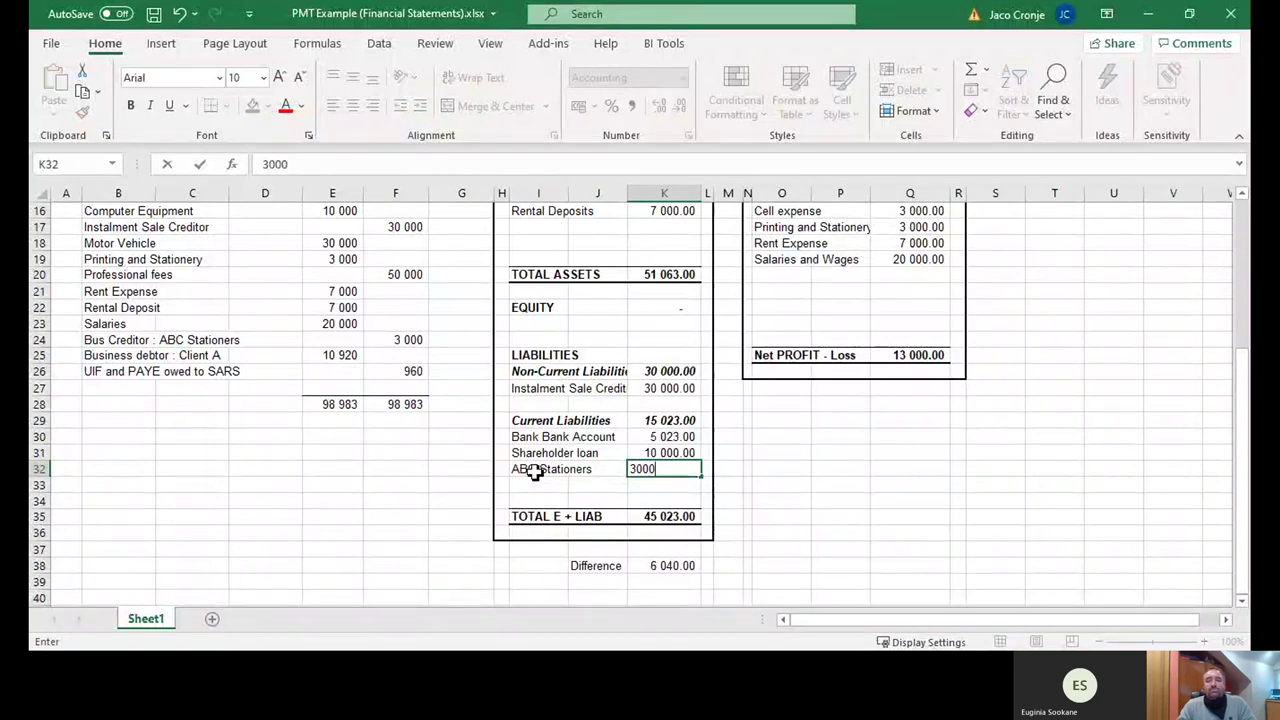
{"action": "key", "text": "Return"}
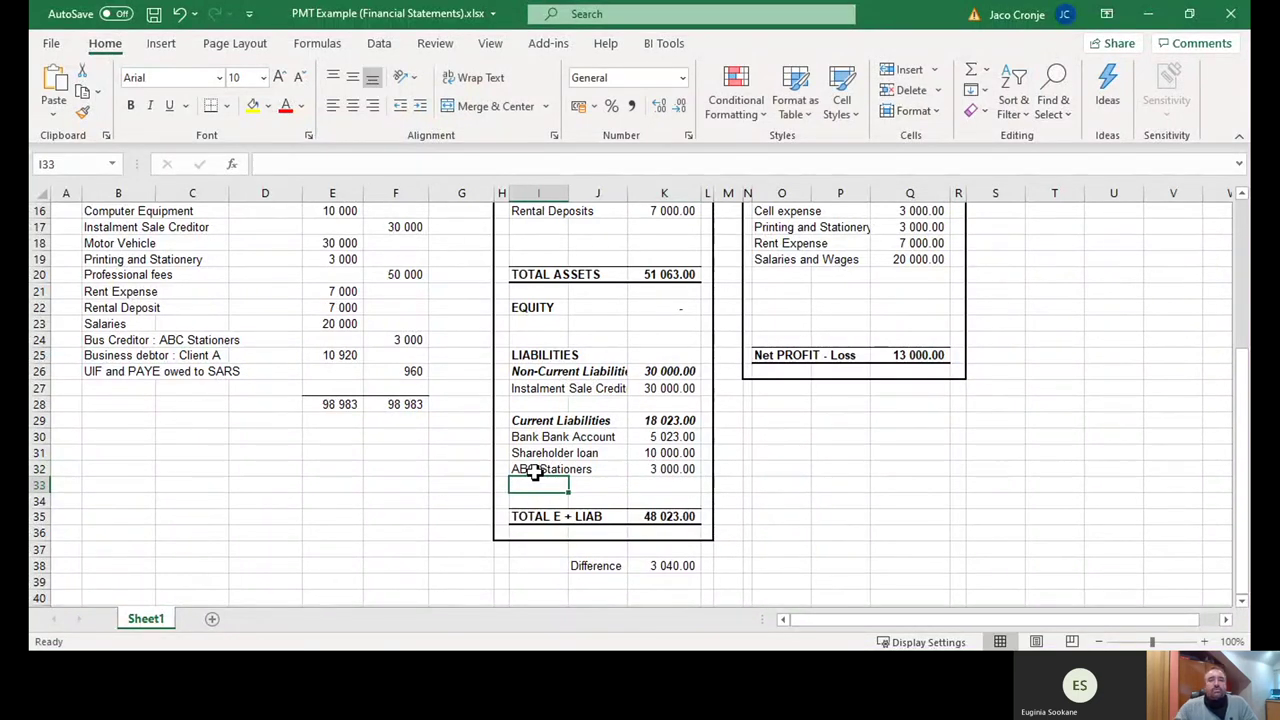
- Classify the Business debtor debit as an asset and record "Bus Debtor: Client A" with 10920 in row 17 under Current Assets
{"action": "left_click", "coordinate": [91, 354]}
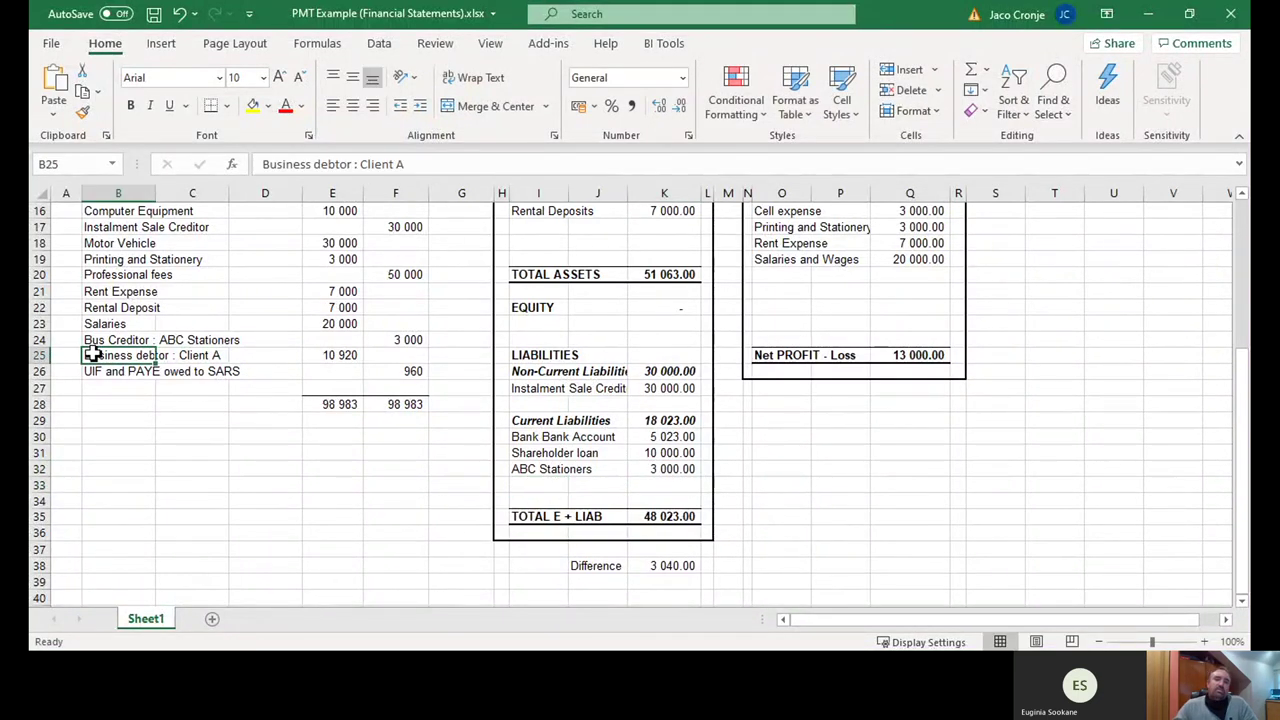
{"action": "scroll", "coordinate": [534, 490], "scroll_direction": "up", "scroll_amount": 2}
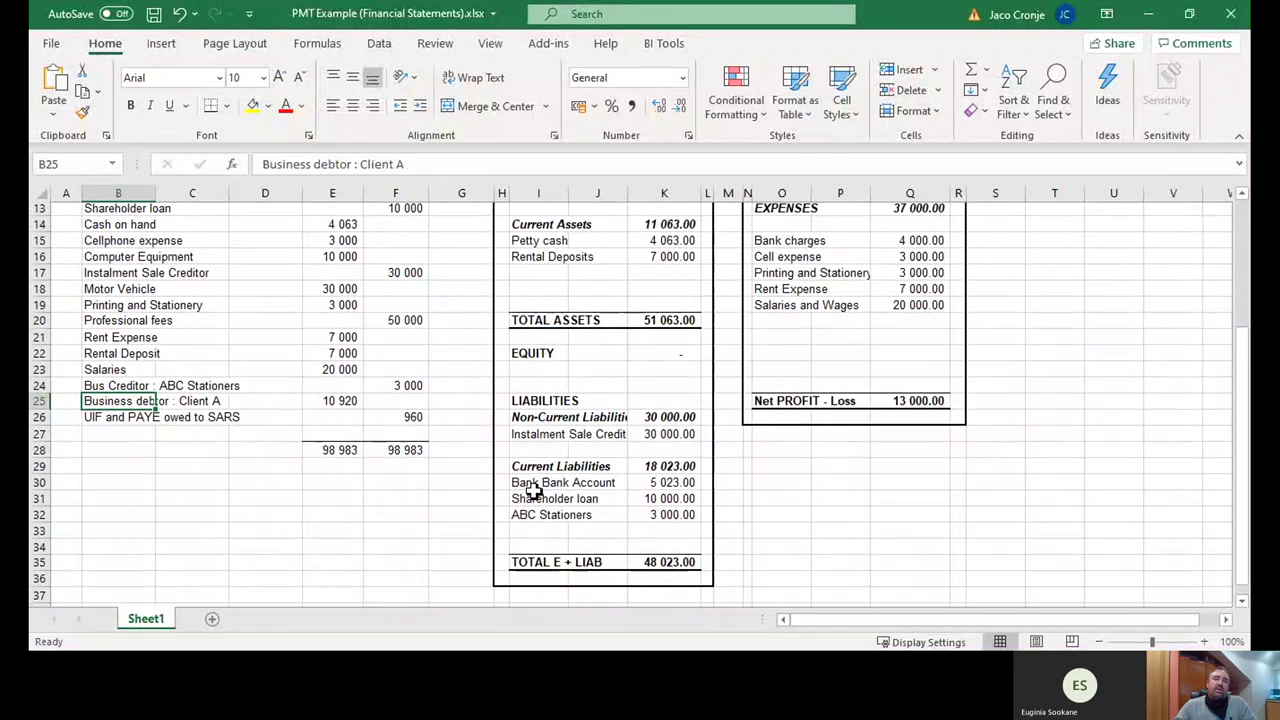
{"action": "left_click", "coordinate": [340, 451]}
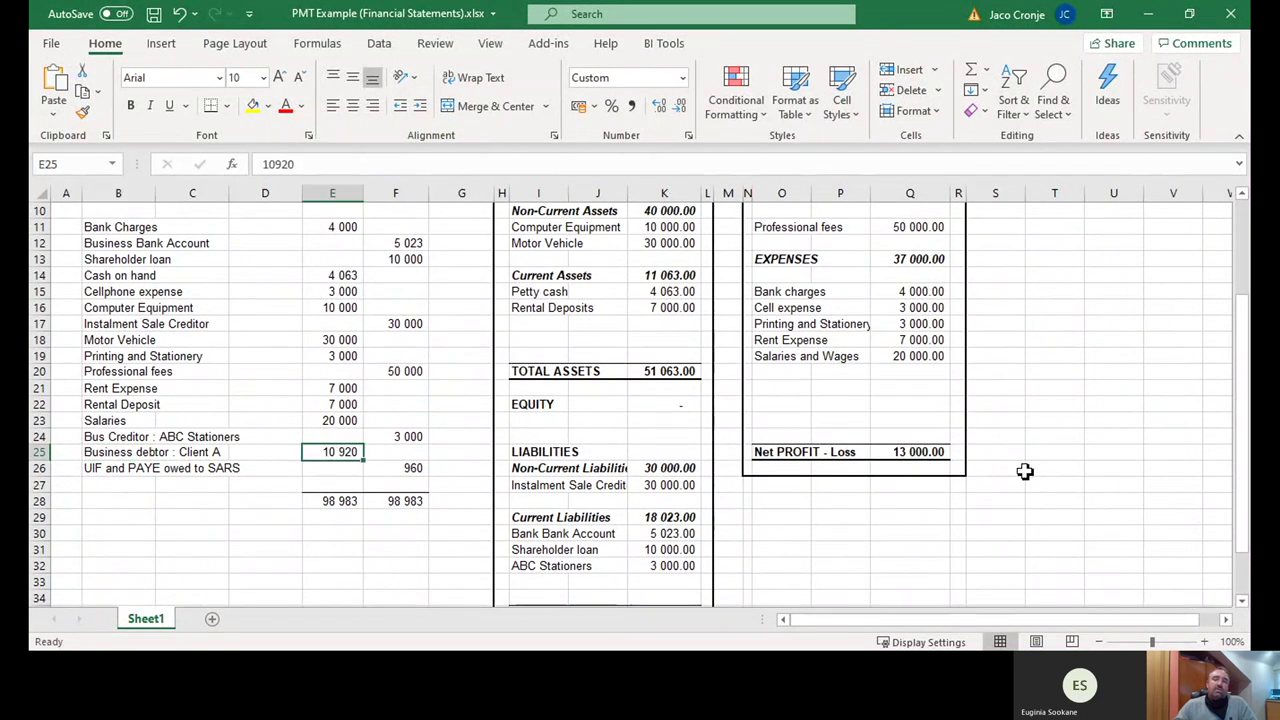
{"action": "scroll", "coordinate": [1025, 471], "scroll_direction": "up", "scroll_amount": 2}
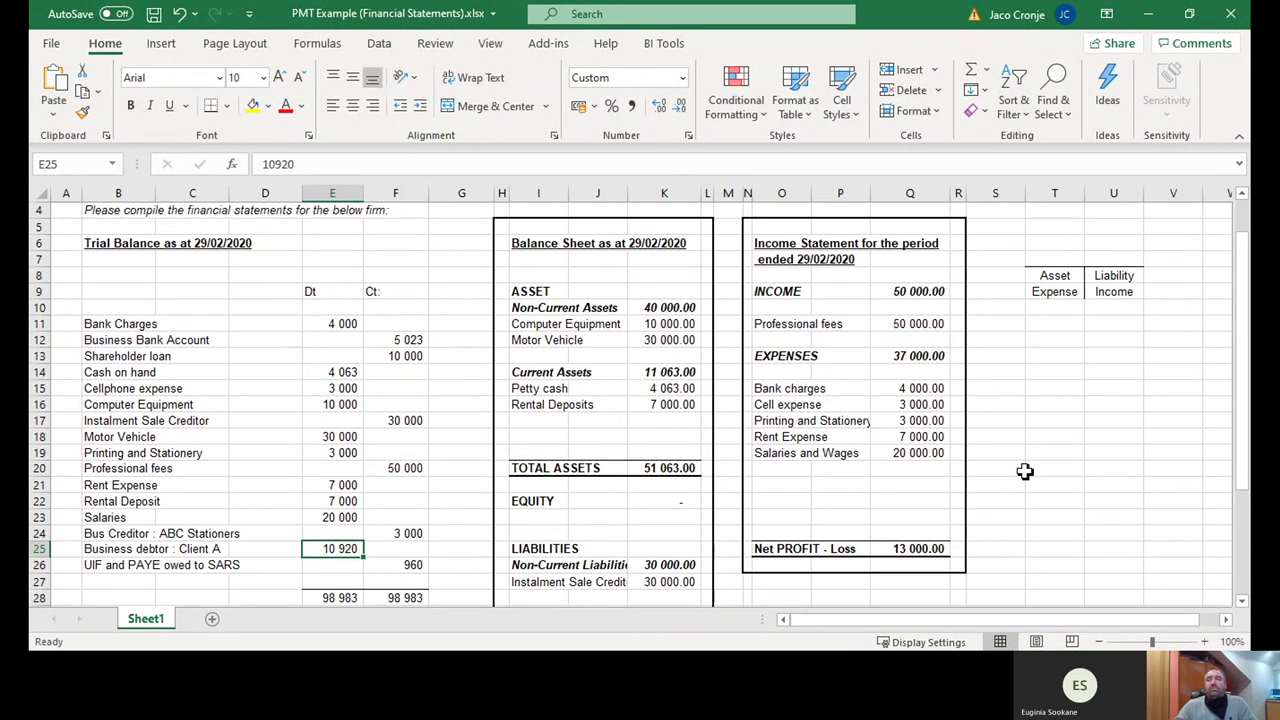
{"action": "left_click_drag", "start_coordinate": [1063, 275], "coordinate": [1060, 291]}
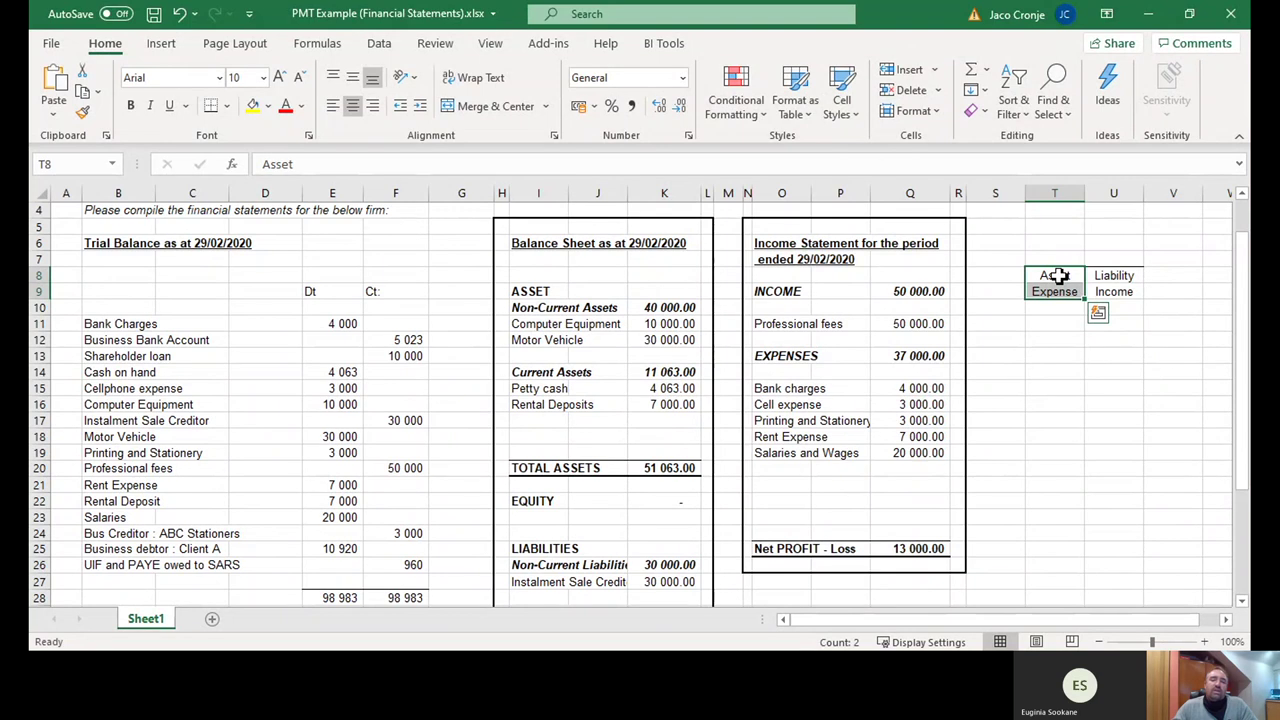
{"action": "left_click", "coordinate": [531, 422]}
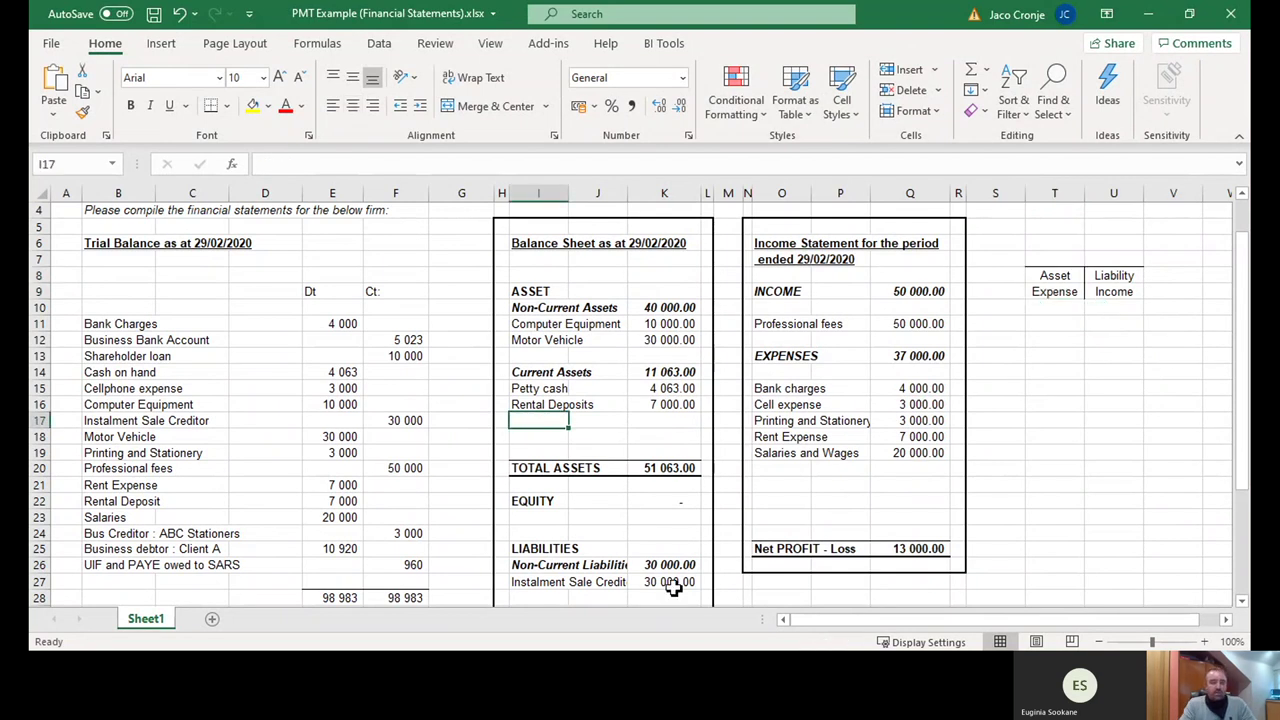
{"action": "type", "text": "Bus De"}
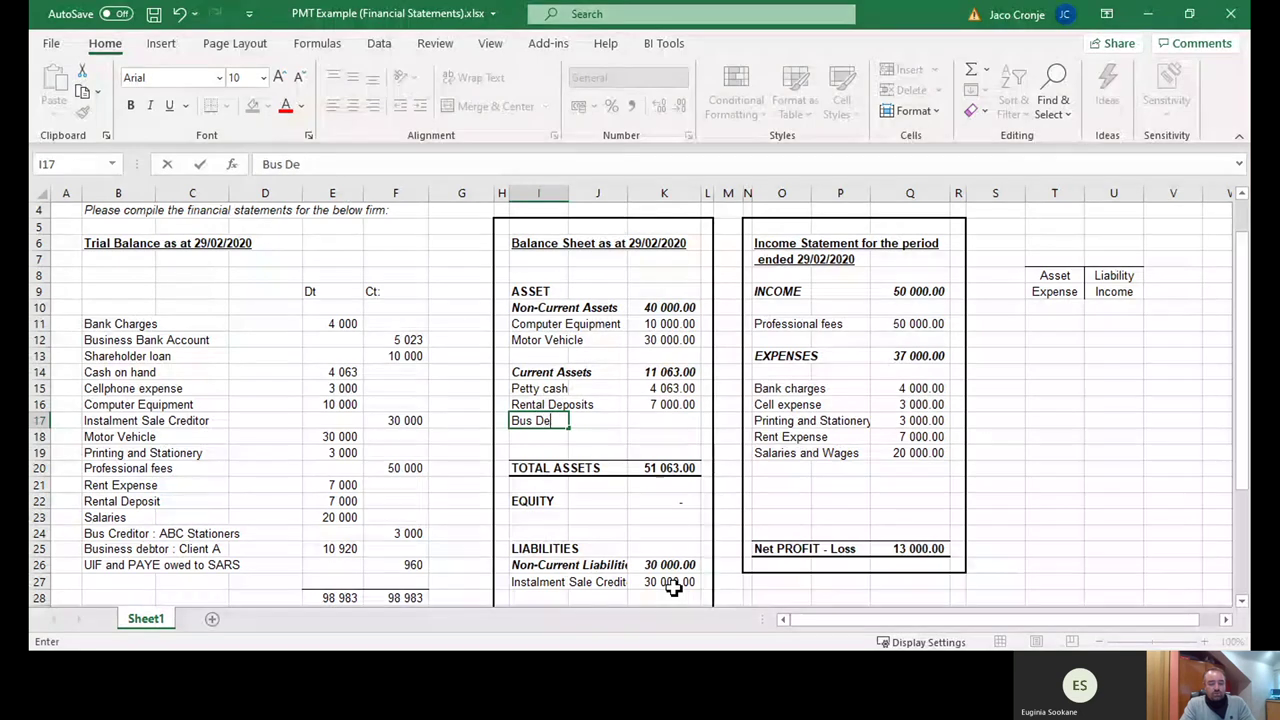
{"action": "type", "text": "btor: Client"}
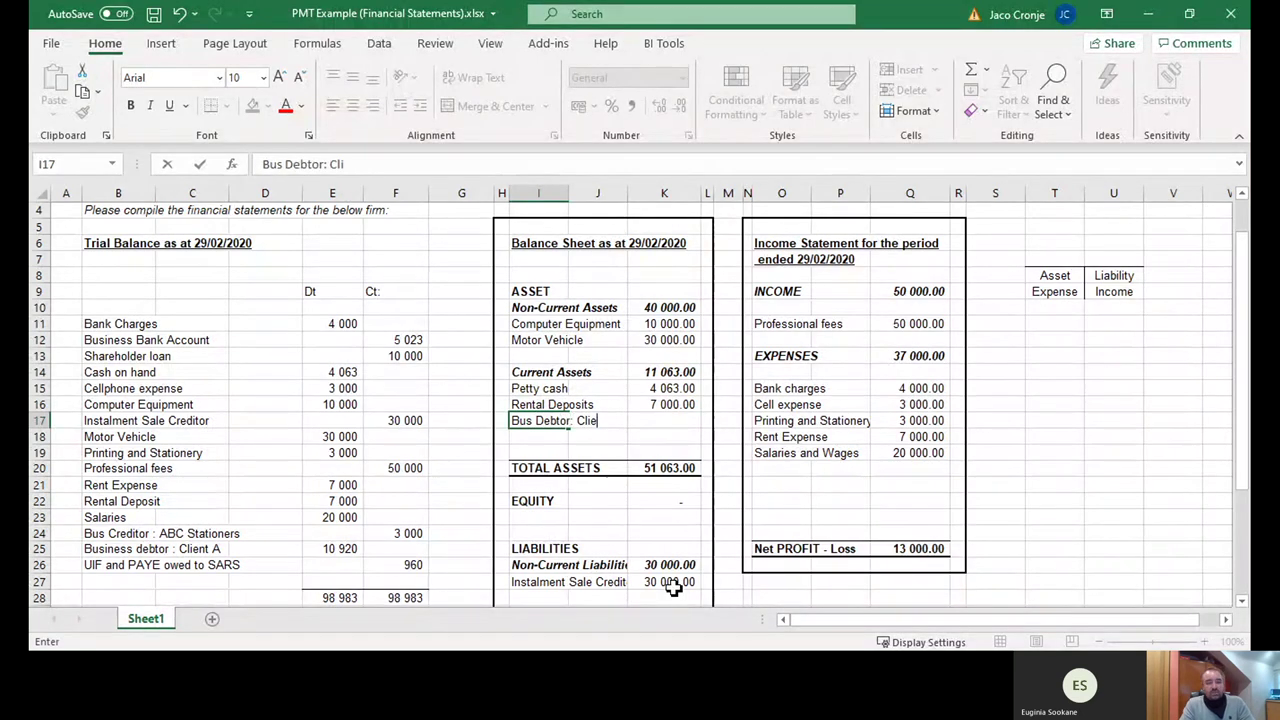
{"action": "type", "text": " A"}
{"action": "key", "text": "Tab"}
{"action": "key", "text": "Tab"}
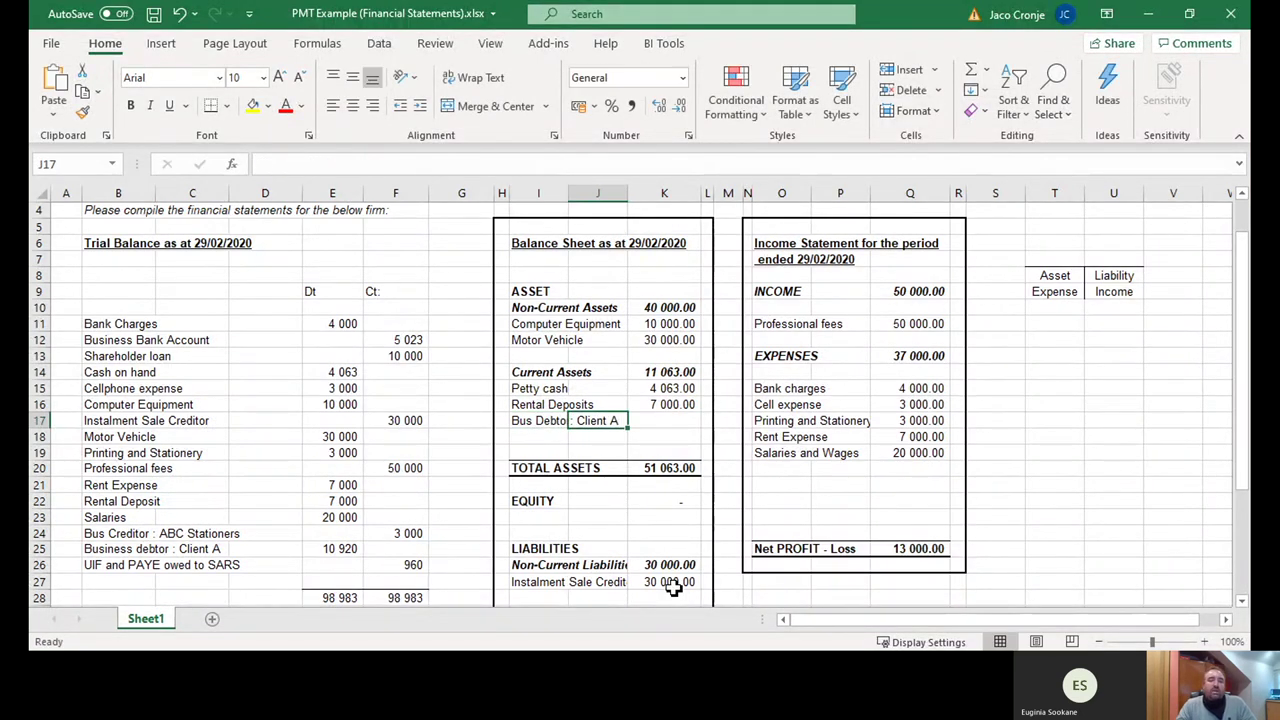
{"action": "type", "text": "10920"}
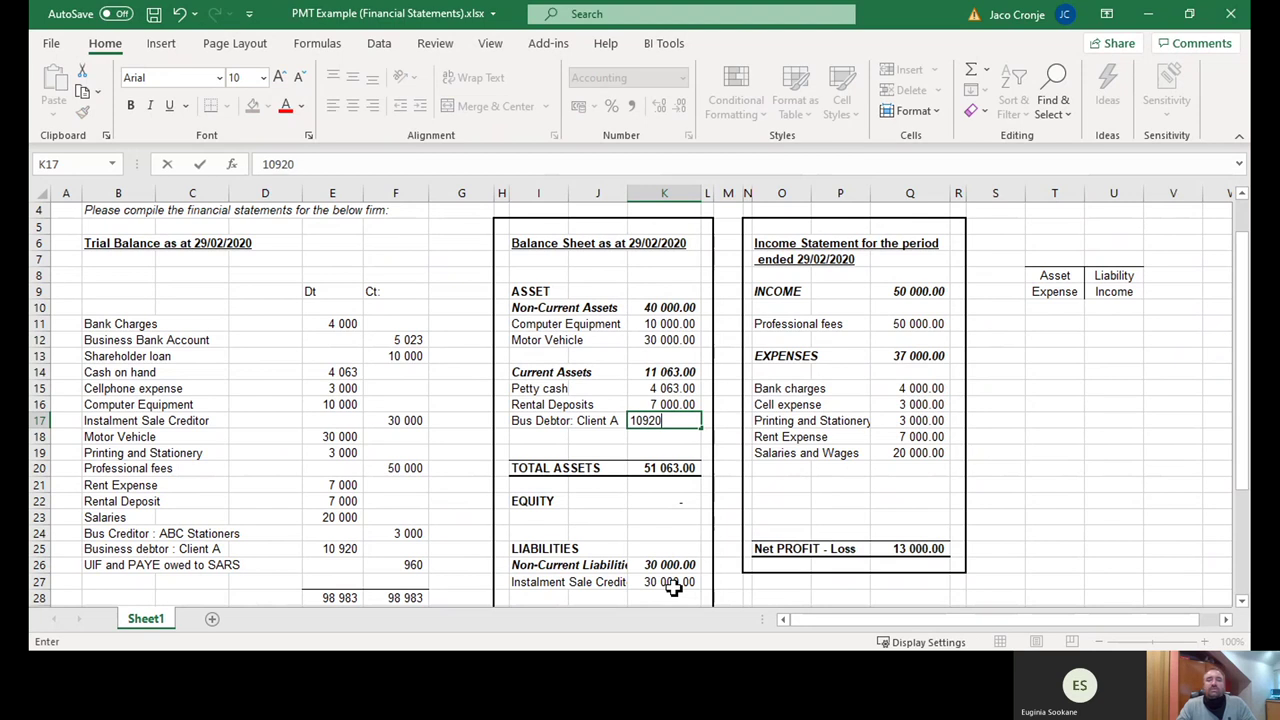
{"action": "key", "text": "Return"}
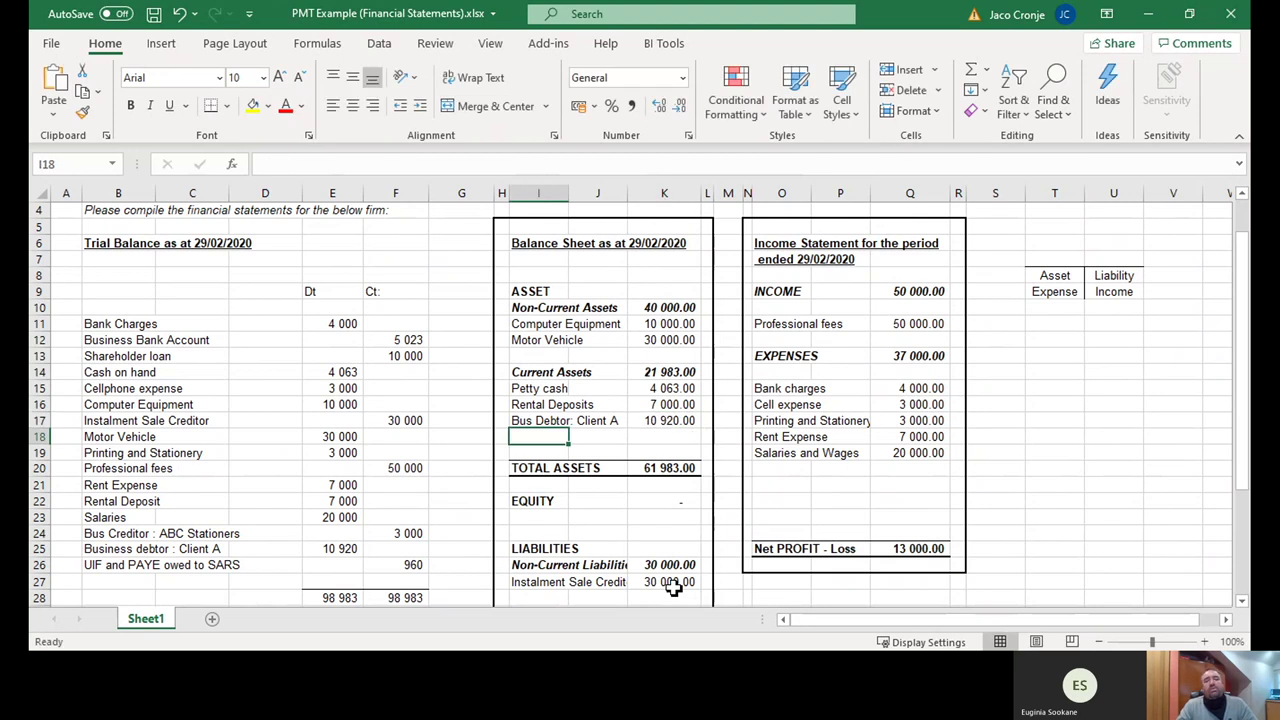
{"action": "key", "text": "Up"}
{"action": "key", "text": "Right"}
{"action": "key", "text": "Right"}
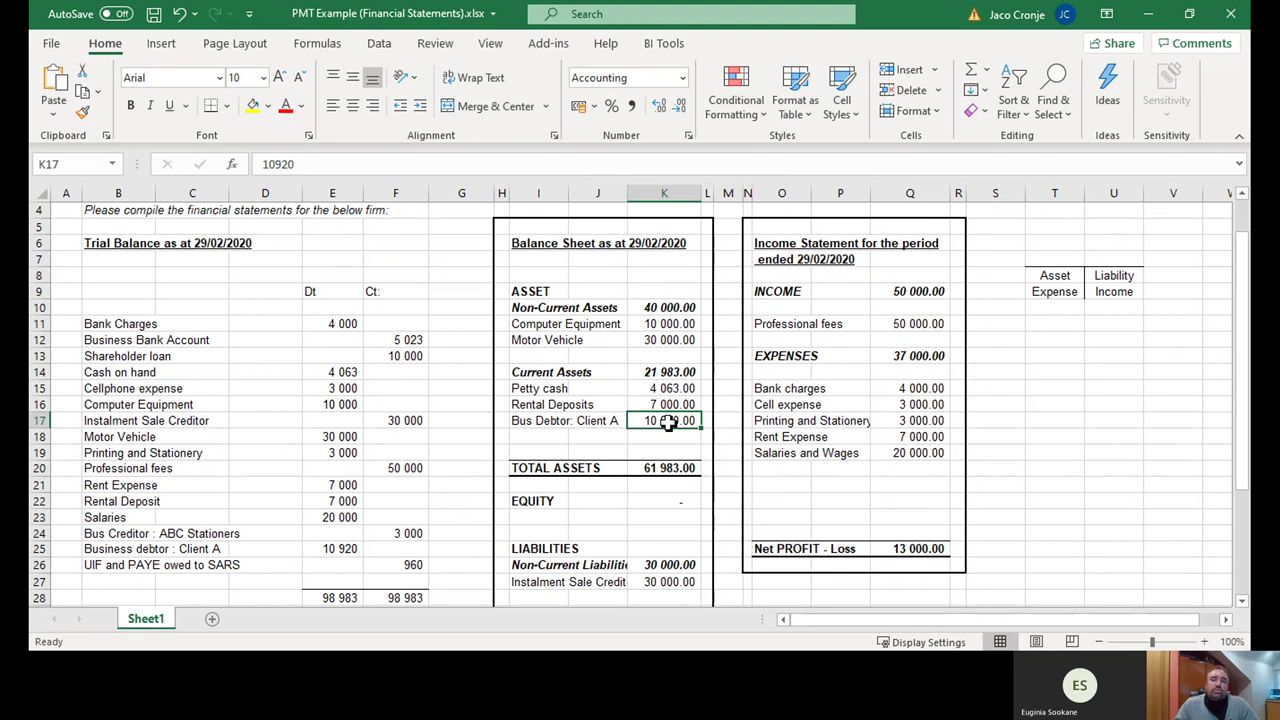
- Classify the UIF and PAYE owed to SARS credit as a liability using the asset/expense and liability/income grid
{"action": "left_click", "coordinate": [70, 565]}
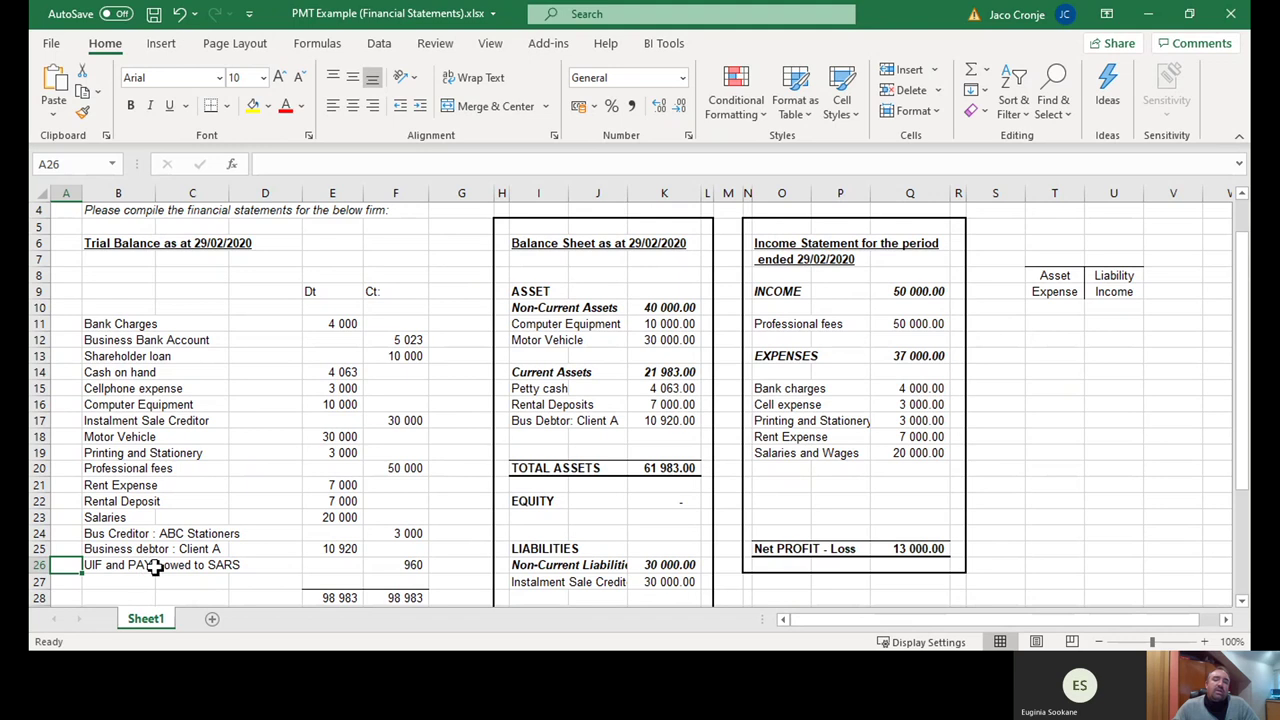
{"action": "left_click", "coordinate": [416, 565]}
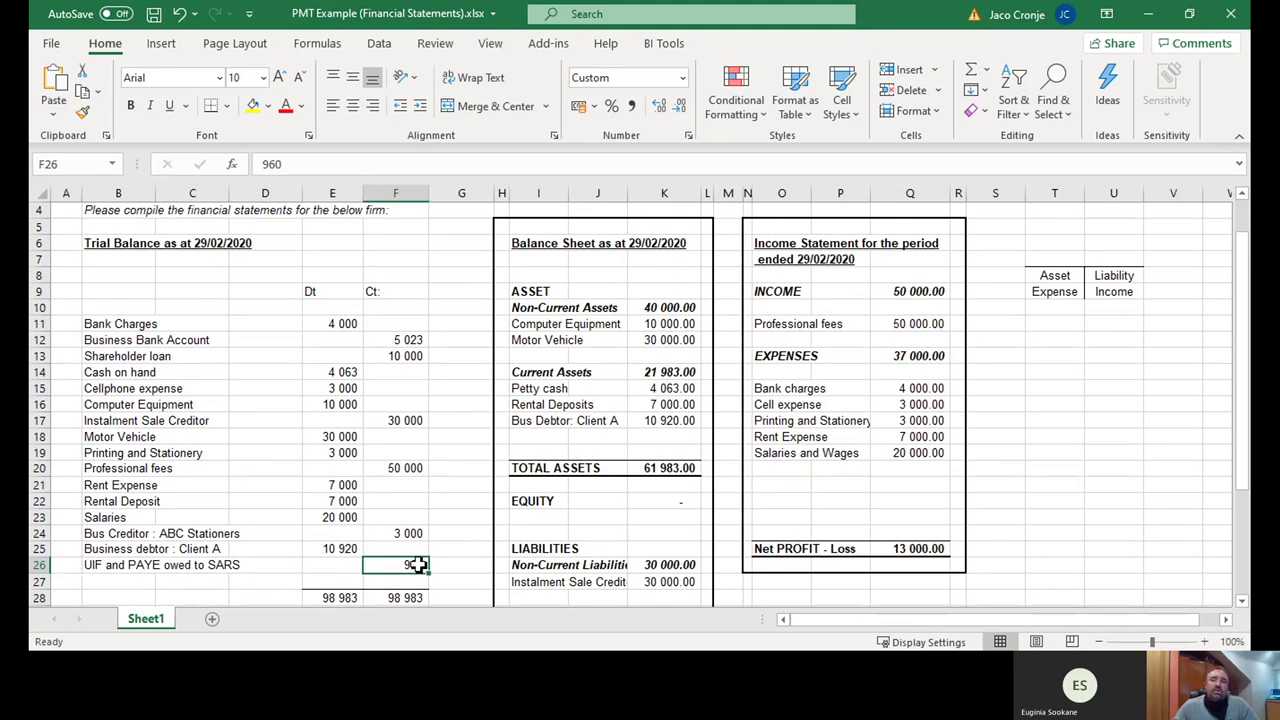
{"action": "left_click", "coordinate": [406, 291]}
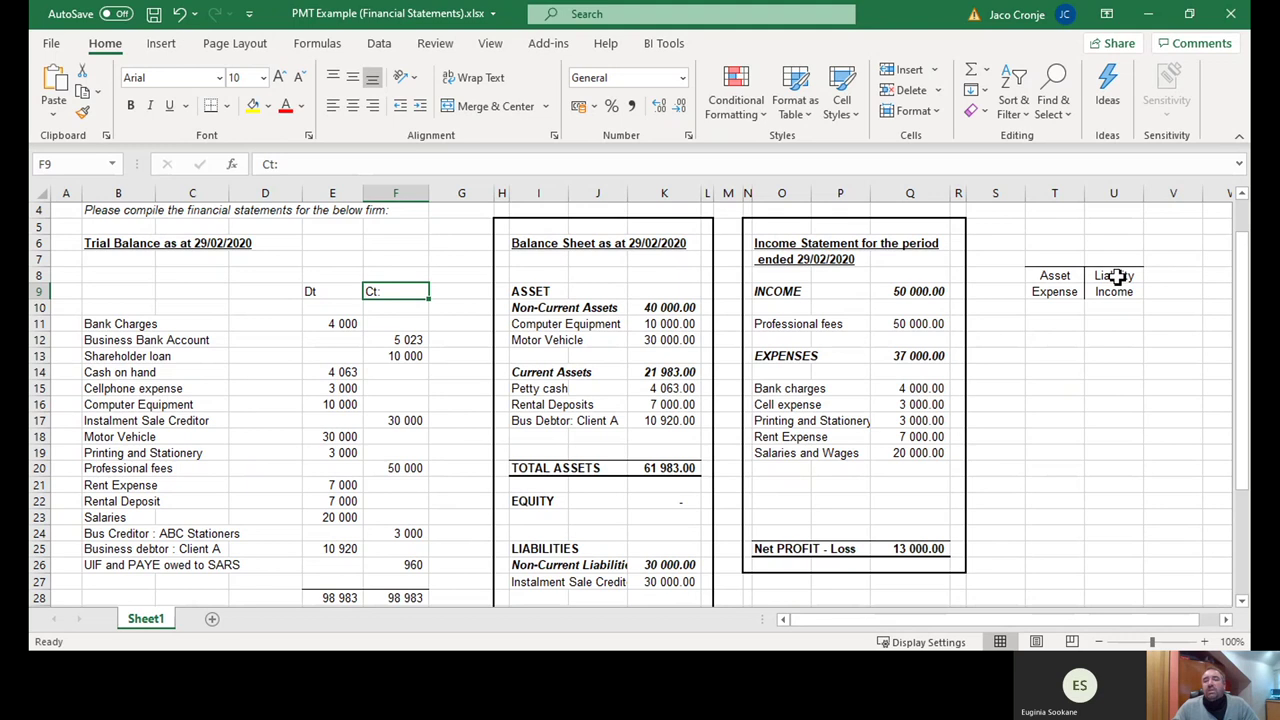
{"action": "left_click_drag", "start_coordinate": [1117, 277], "coordinate": [1115, 290]}
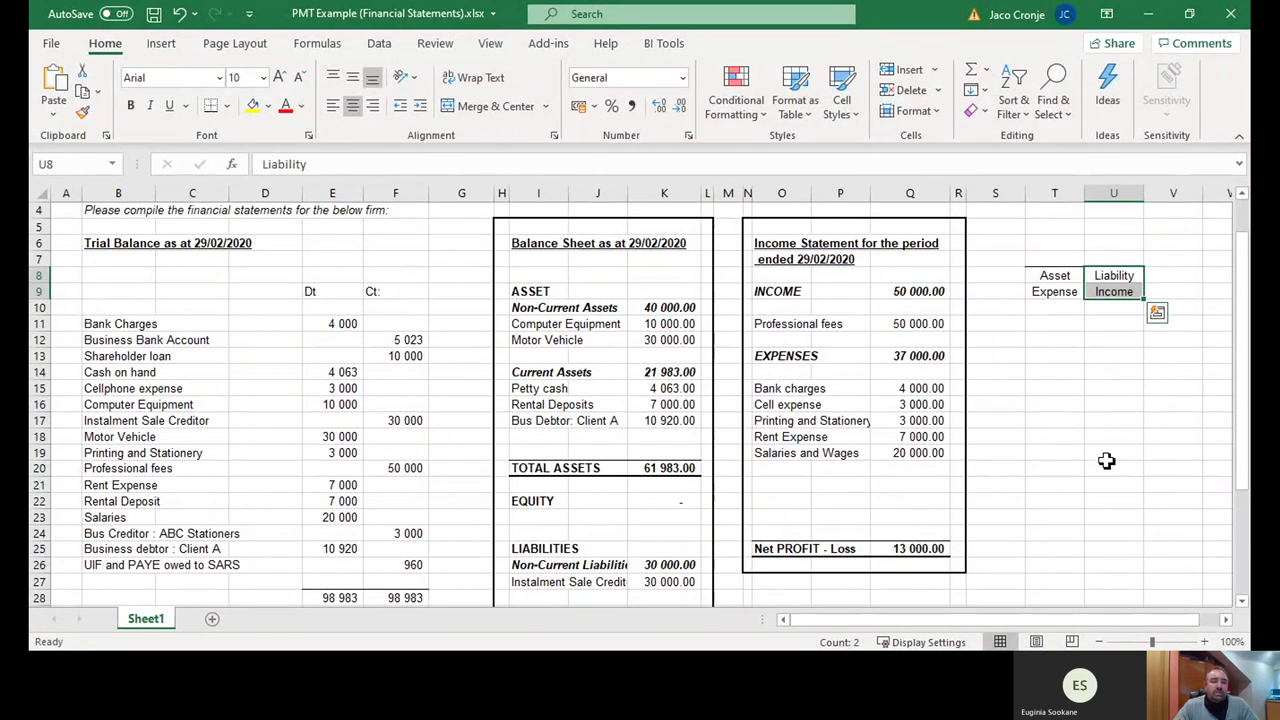
{"action": "left_click", "coordinate": [1111, 295]}
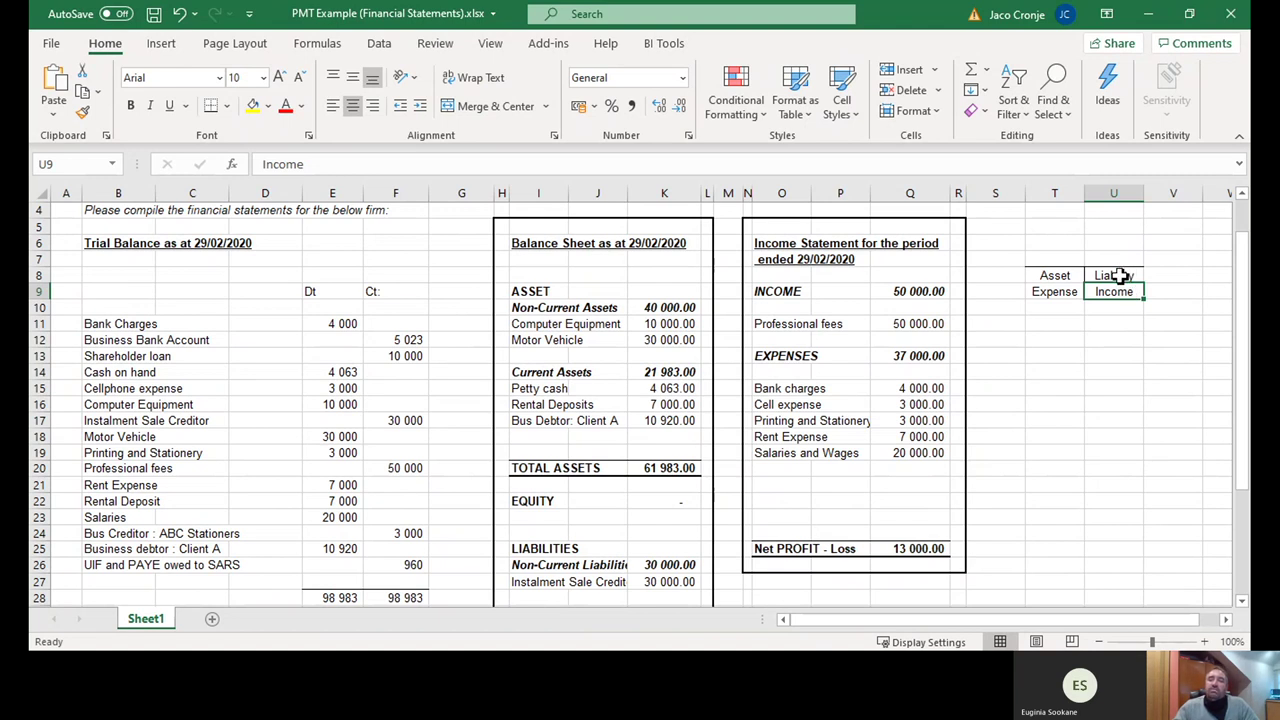
{"action": "left_click", "coordinate": [1120, 276]}
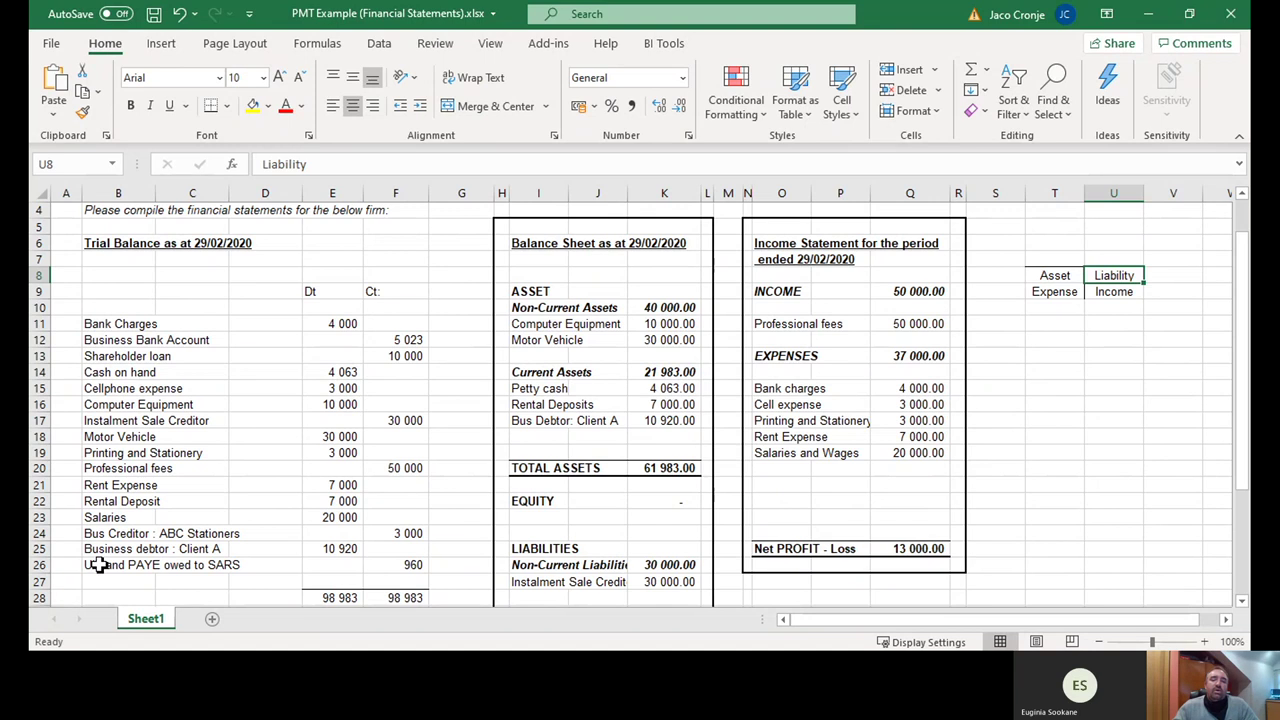
- Record "UIF and PAYE" with 960 in row 33 under Current Liabilities in the balance sheet
{"action": "scroll", "coordinate": [131, 562], "scroll_direction": "down", "scroll_amount": 2}
{"action": "scroll", "coordinate": [623, 431], "scroll_direction": "up", "scroll_amount": 1}
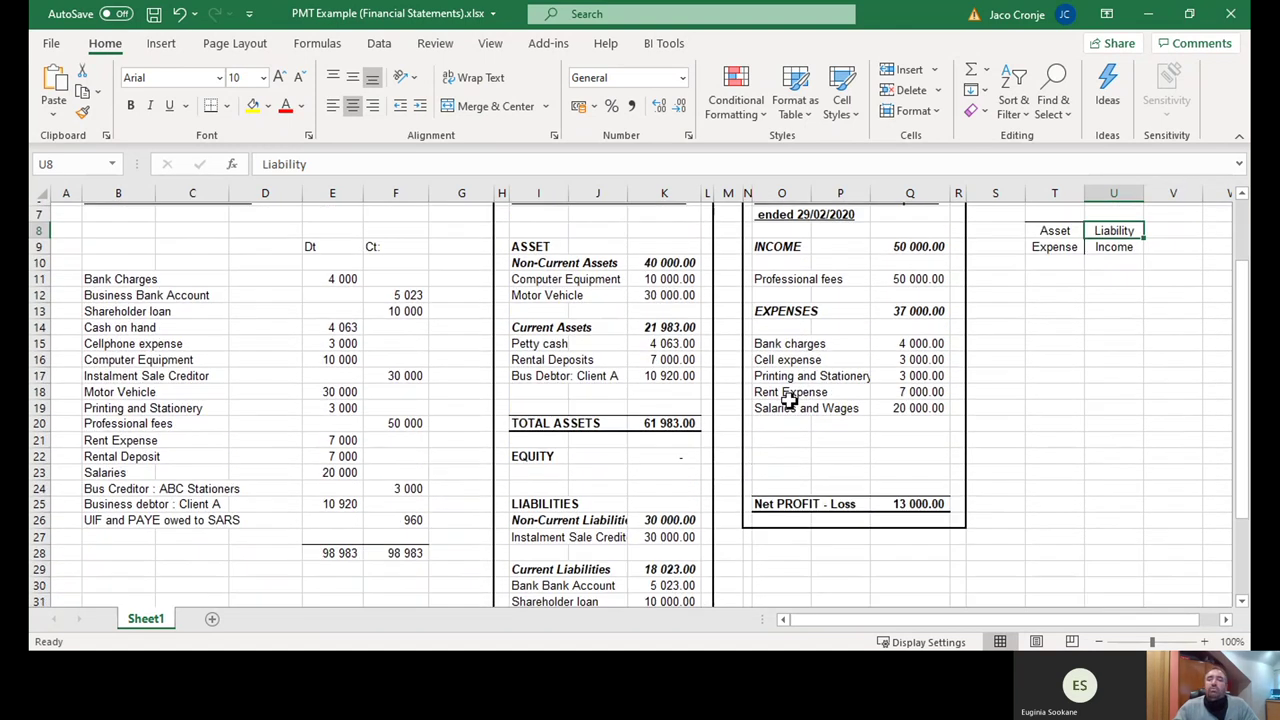
{"action": "scroll", "coordinate": [522, 527], "scroll_direction": "down", "scroll_amount": 2}
{"action": "left_click", "coordinate": [520, 532]}
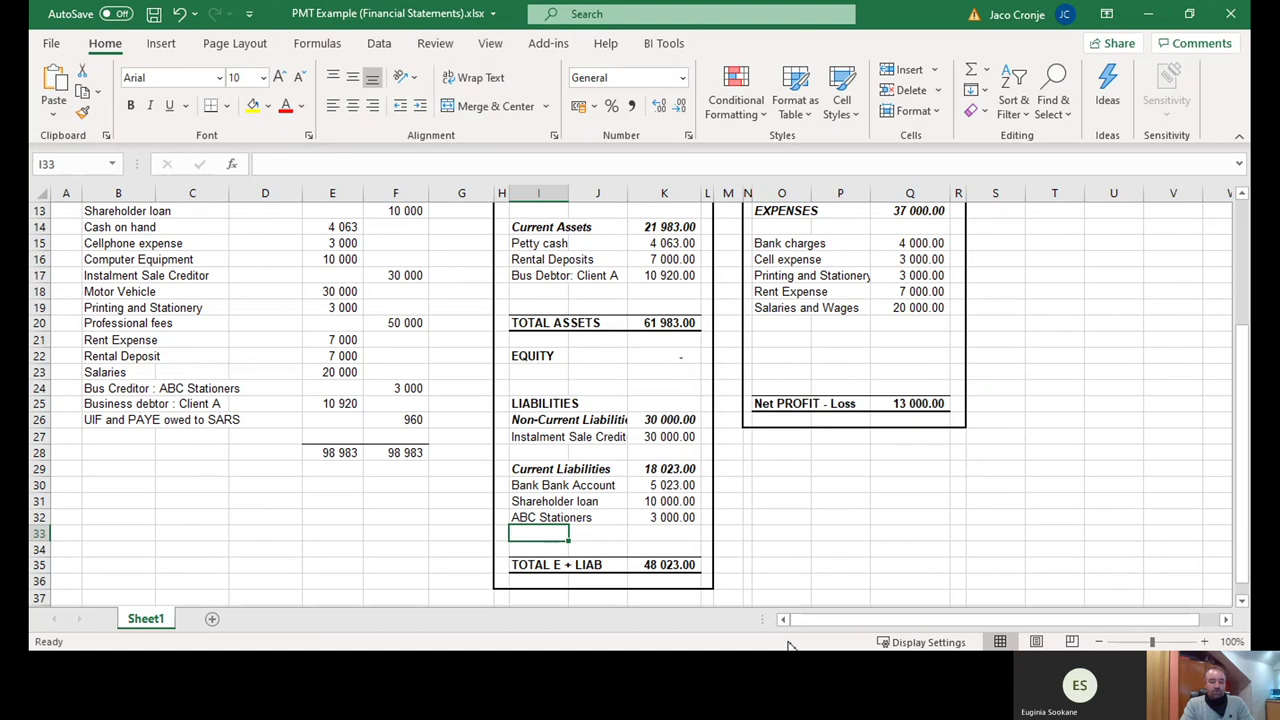
{"action": "type", "text": "UIF and PAYE"}
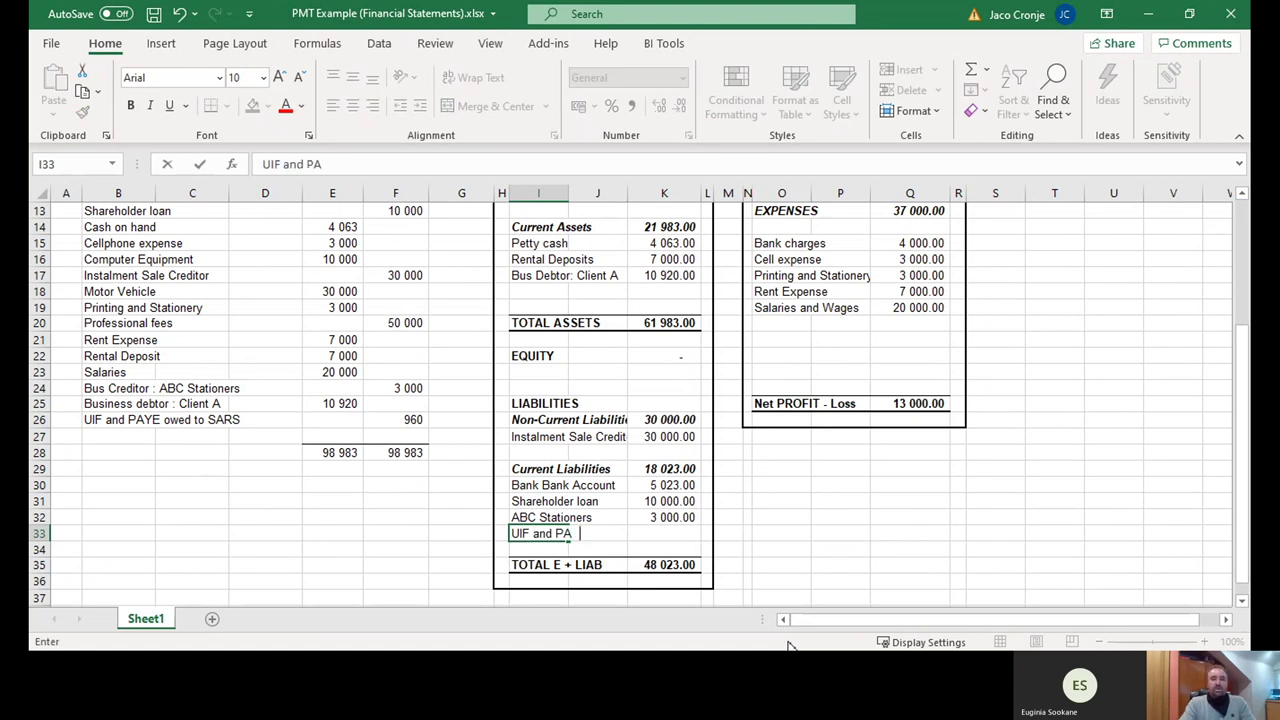
{"action": "key", "text": "Tab"}
{"action": "key", "text": "Tab"}
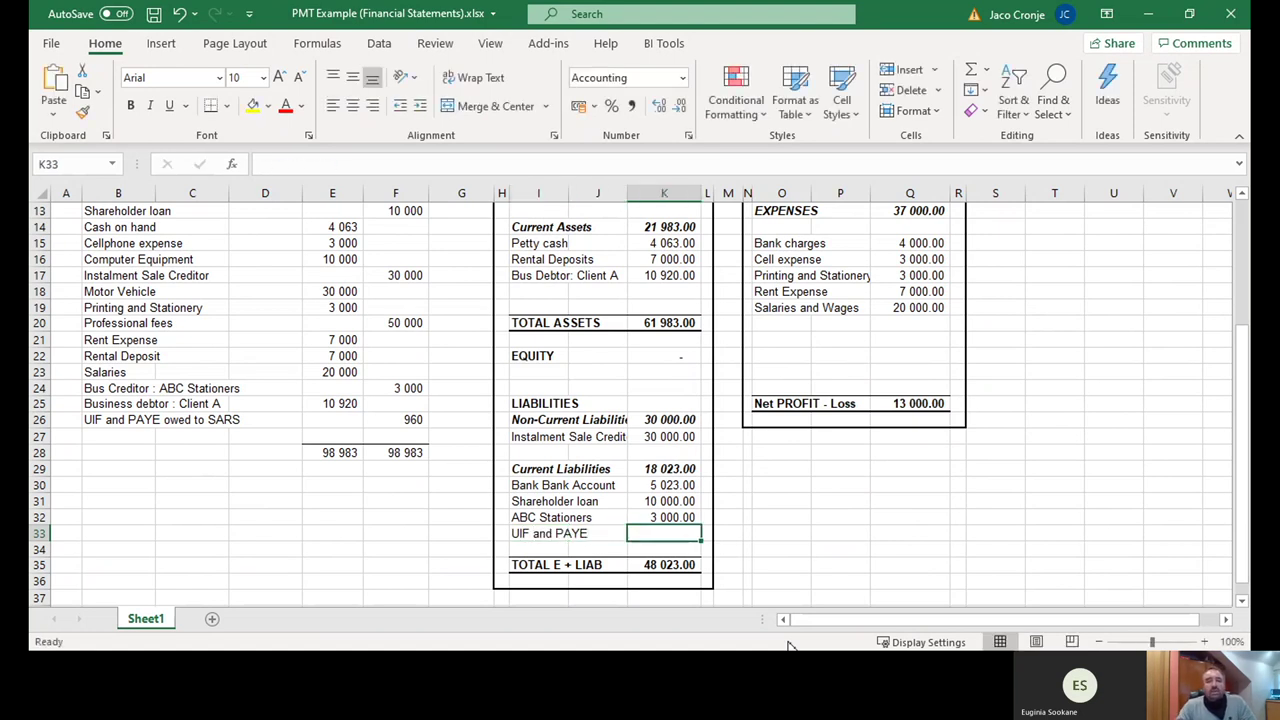
{"action": "type", "text": "960"}
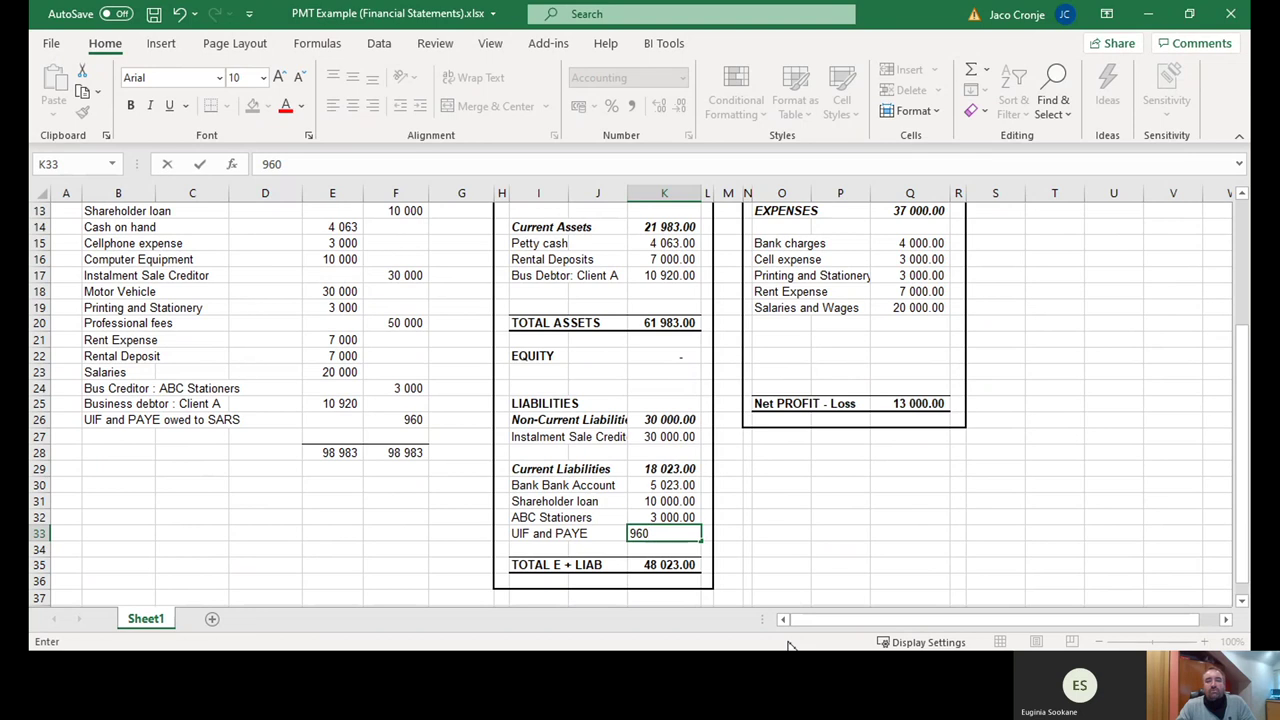
{"action": "key", "text": "Return"}
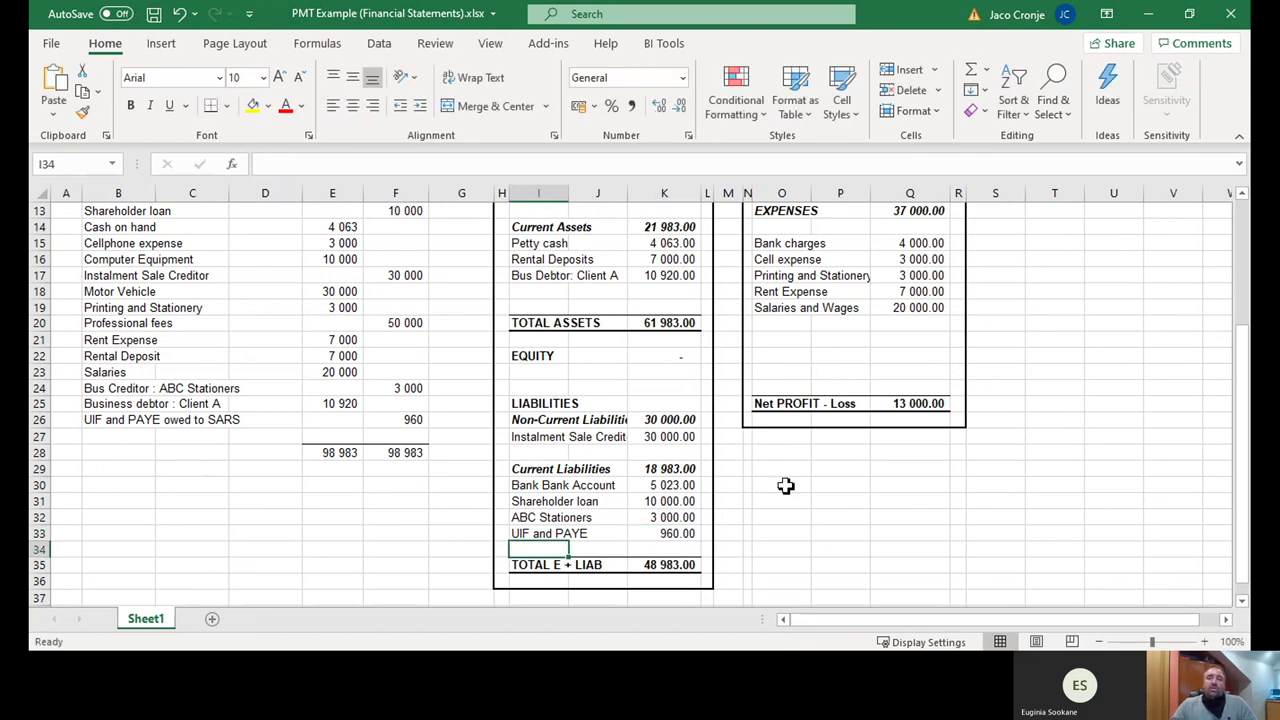
- Compare the balance sheet's Difference in row 38 with the net profit in the income statement
{"action": "scroll", "coordinate": [783, 483], "scroll_direction": "up", "scroll_amount": 4}
{"action": "scroll", "coordinate": [786, 486], "scroll_direction": "down", "scroll_amount": 2}
{"action": "scroll", "coordinate": [786, 486], "scroll_direction": "down", "scroll_amount": 4}
{"action": "left_click_drag", "start_coordinate": [584, 518], "coordinate": [677, 517]}
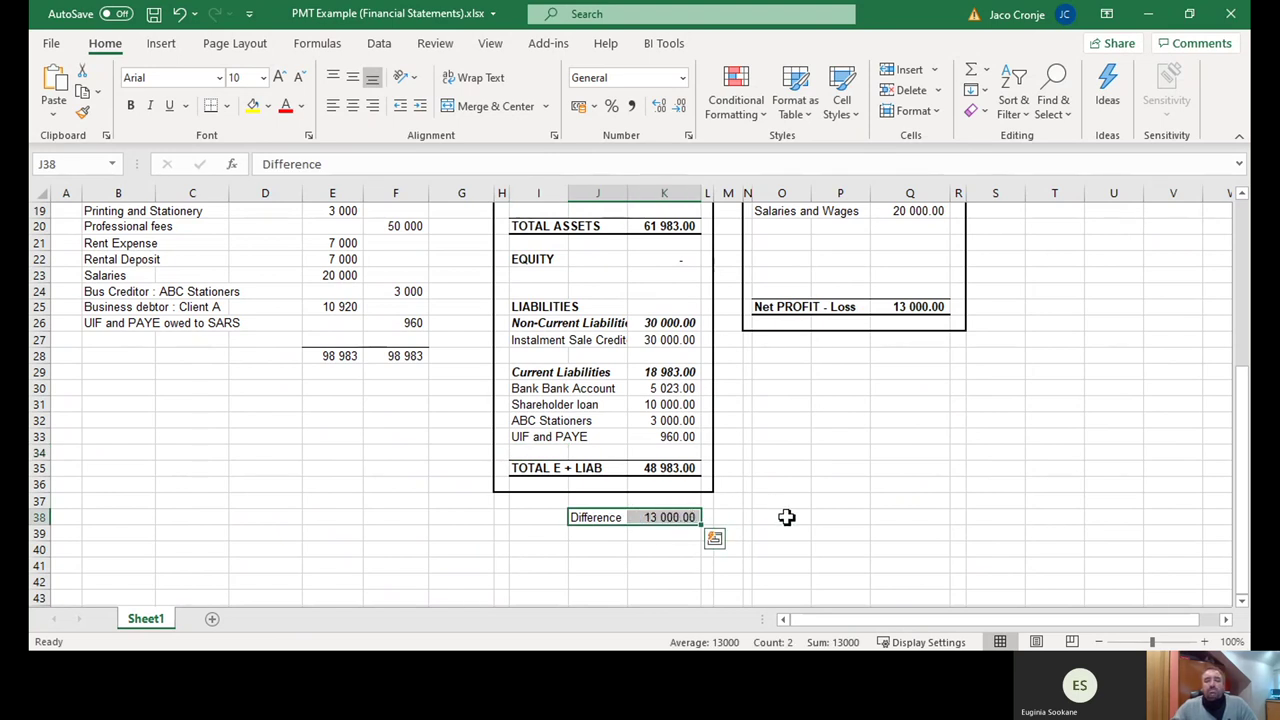
{"action": "scroll", "coordinate": [786, 517], "scroll_direction": "up", "scroll_amount": 2}
{"action": "scroll", "coordinate": [786, 517], "scroll_direction": "up", "scroll_amount": 4}
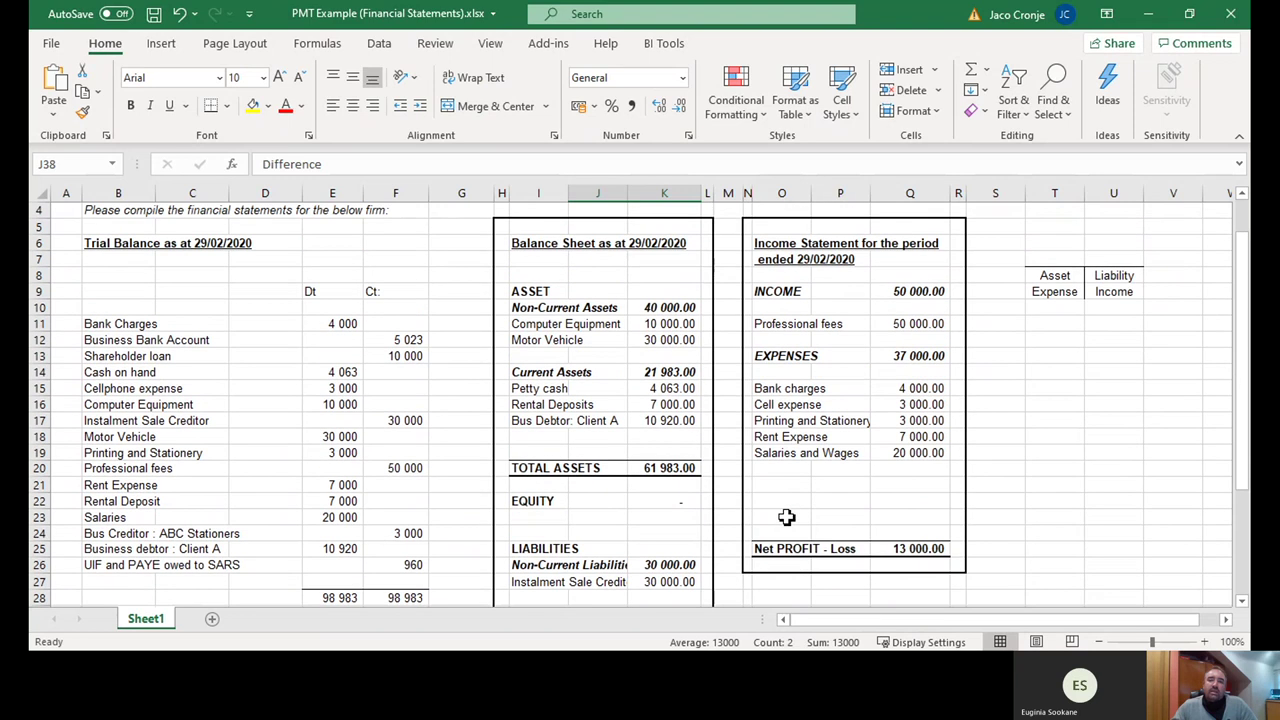
{"action": "scroll", "coordinate": [786, 517], "scroll_direction": "down", "scroll_amount": 5}
{"action": "scroll", "coordinate": [786, 517], "scroll_direction": "down", "scroll_amount": 1}
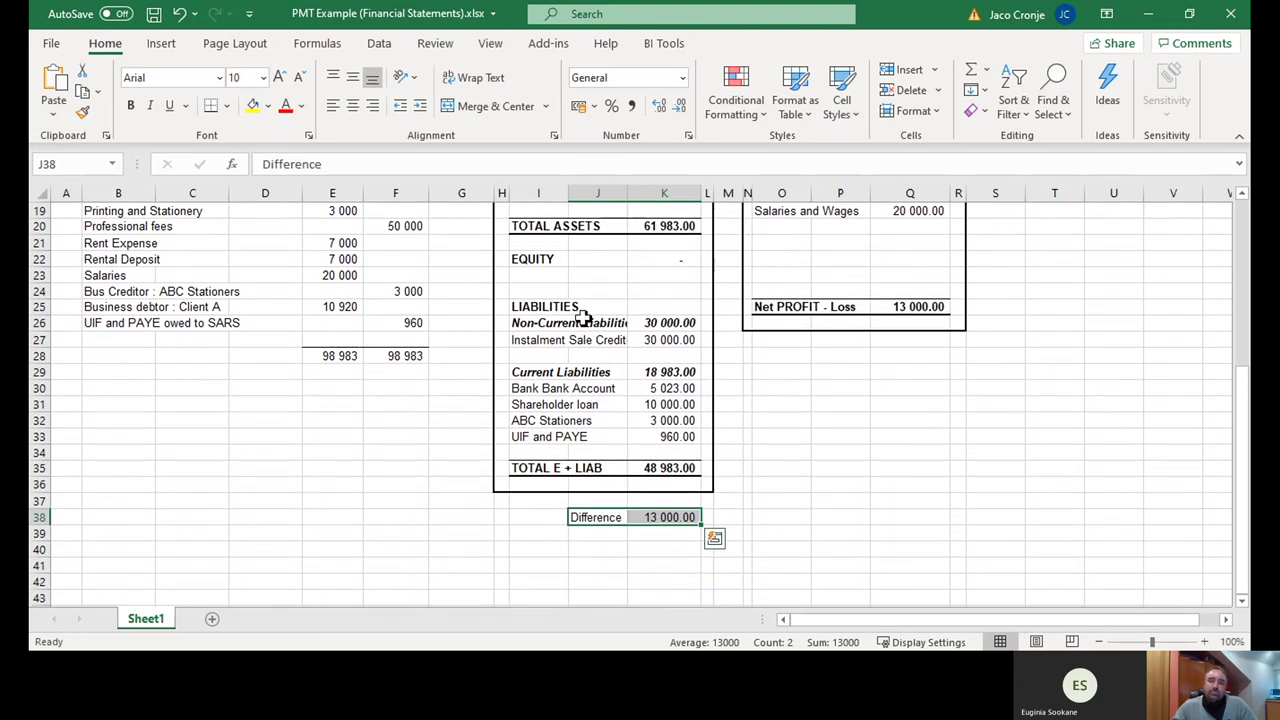
- Record "Retained income" in row 23 under Equity, linking its amount in K23 to the Net Profit - Loss cell Q25
{"action": "left_click_drag", "start_coordinate": [533, 272], "coordinate": [654, 271]}
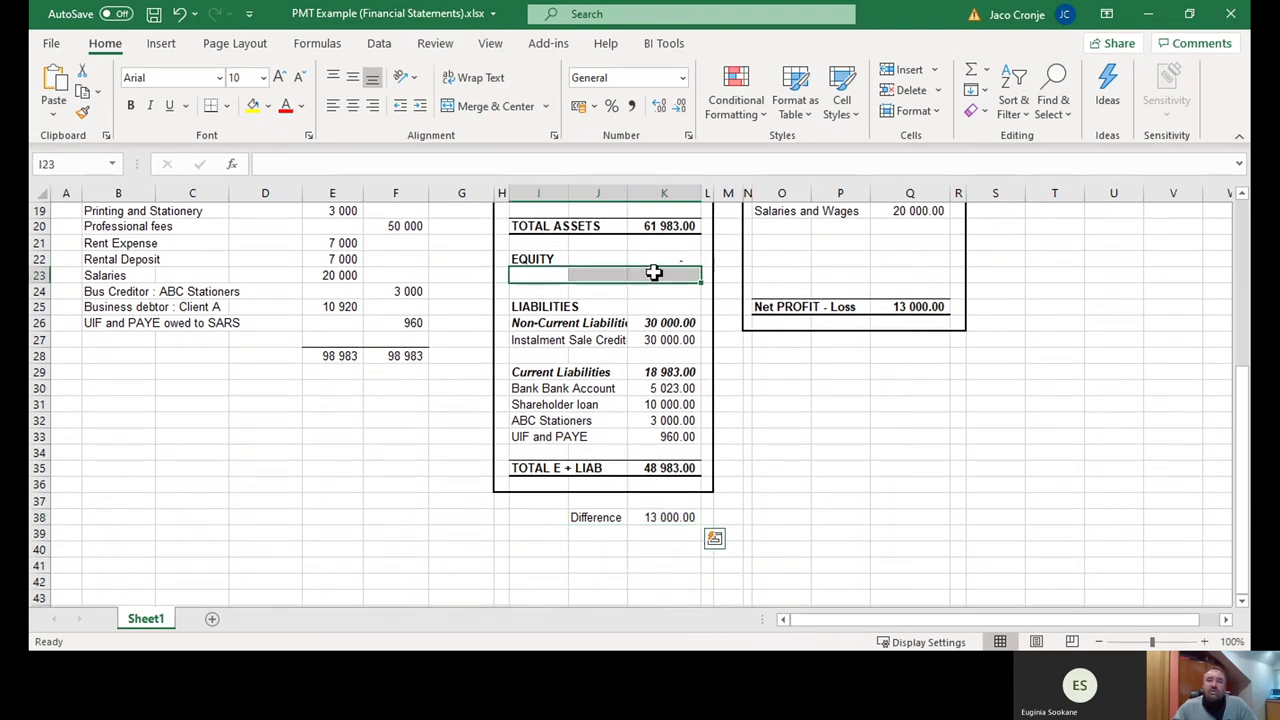
{"action": "scroll", "coordinate": [876, 436], "scroll_direction": "up", "scroll_amount": 1}
{"action": "scroll", "coordinate": [876, 436], "scroll_direction": "up", "scroll_amount": 4}
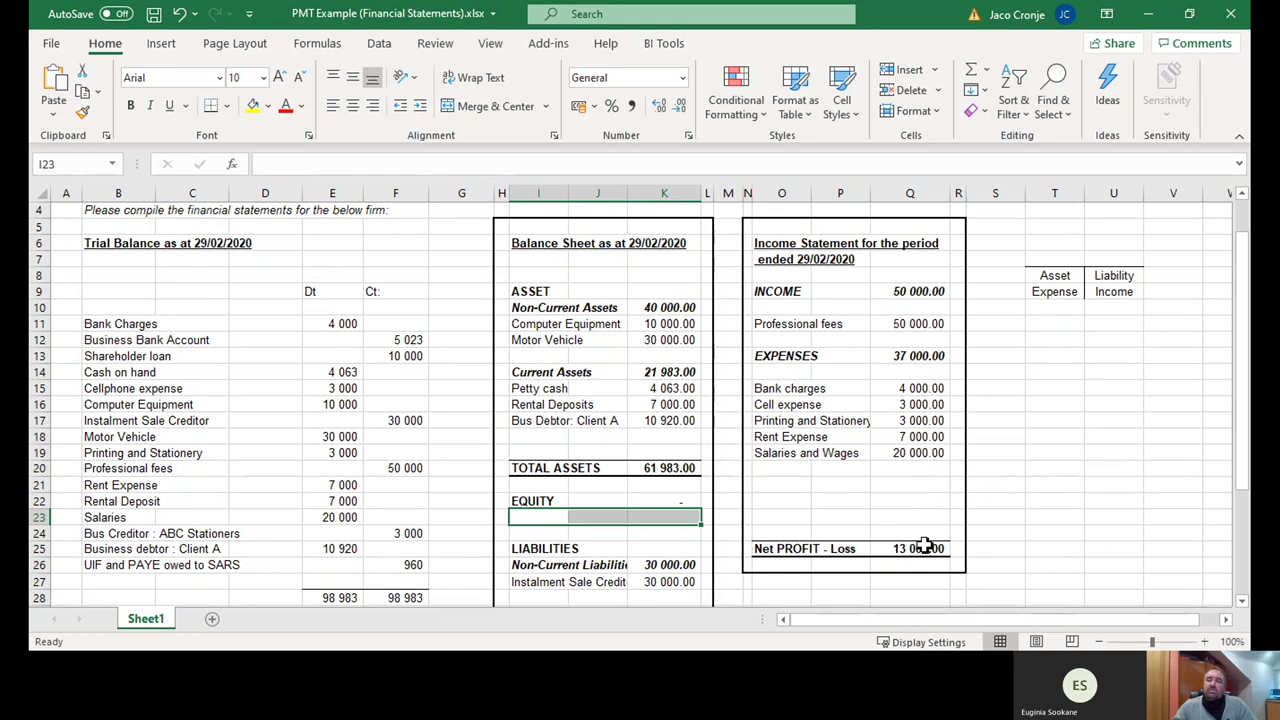
{"action": "left_click", "coordinate": [537, 515]}
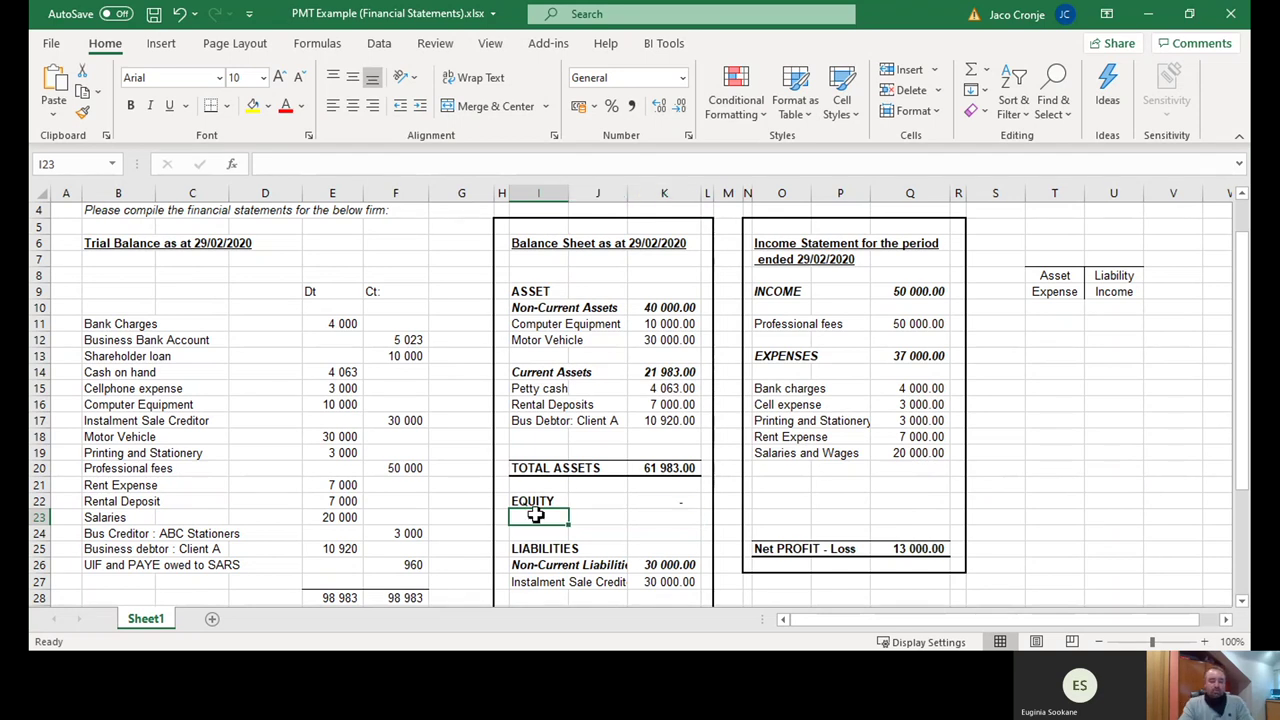
{"action": "type", "text": "Retained income"}
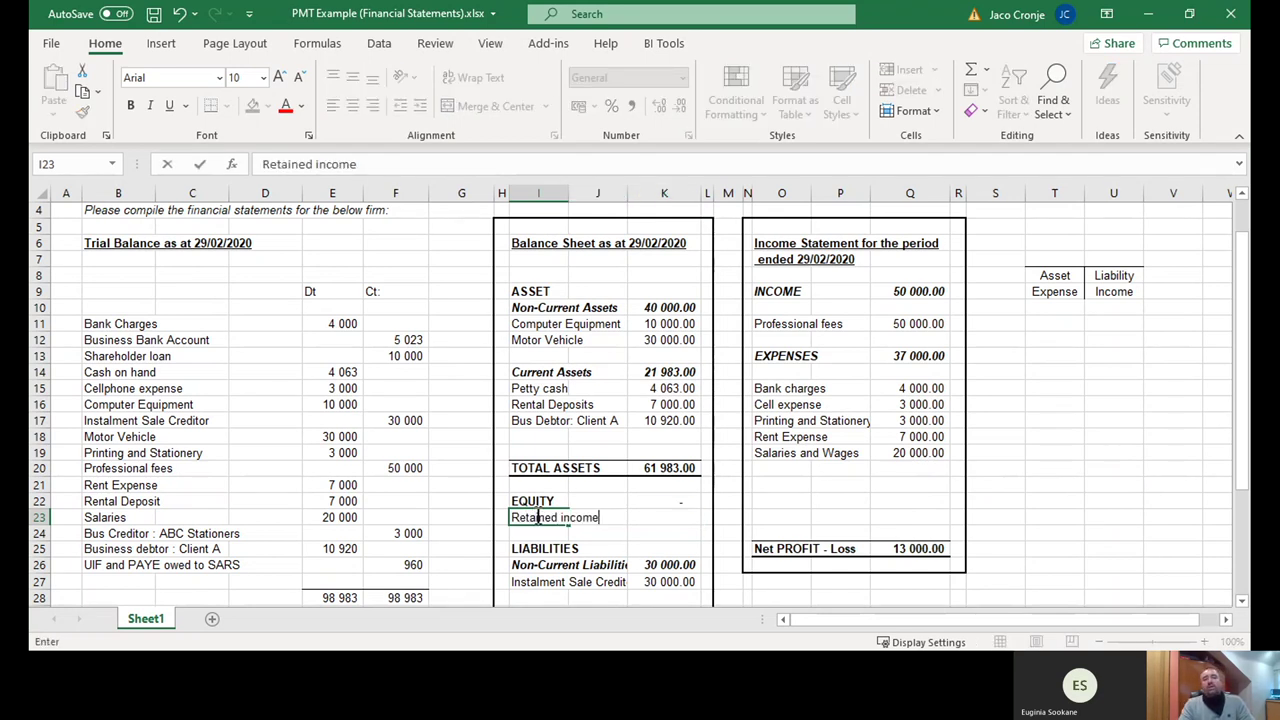
{"action": "key", "text": "Tab"}
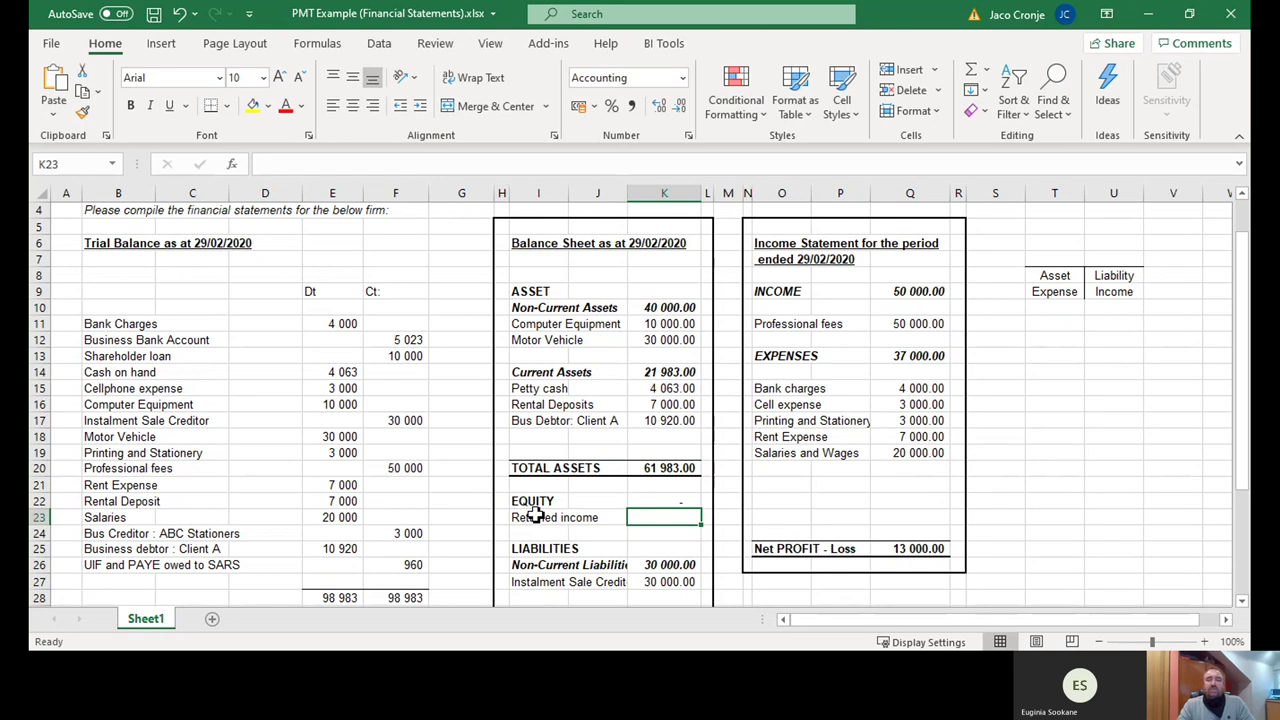
{"action": "type", "text": "="}
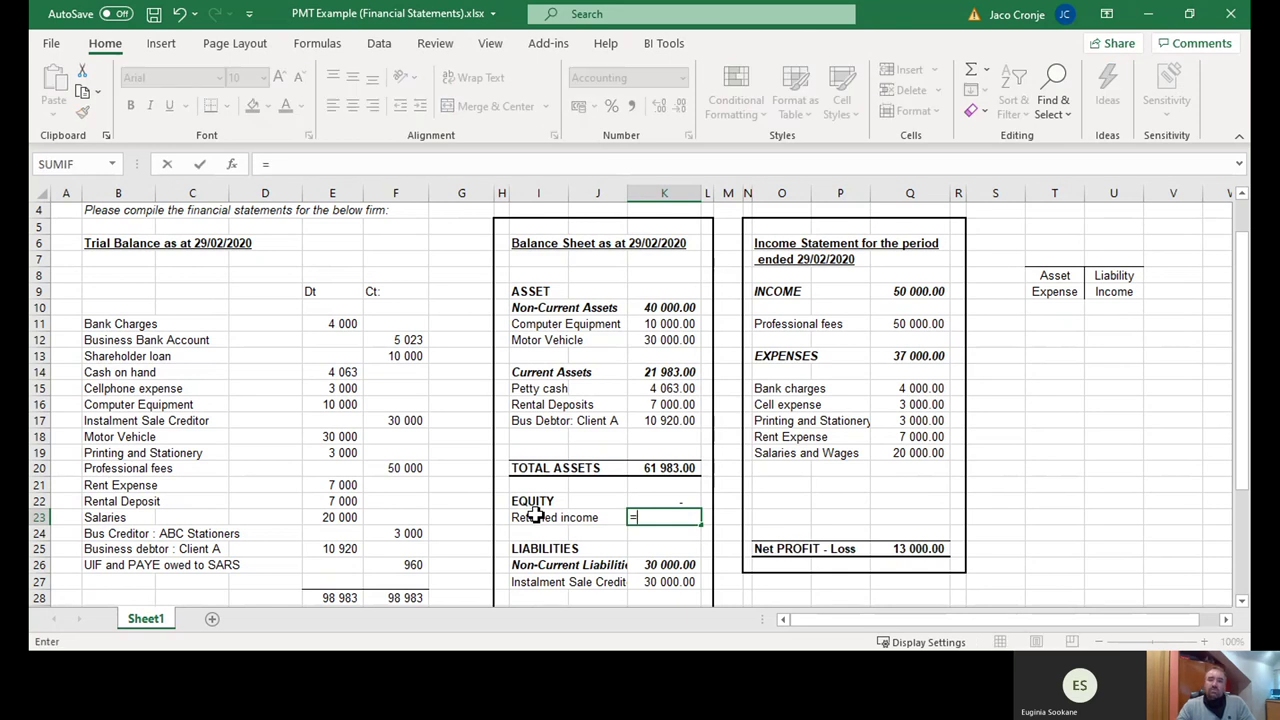
{"action": "left_click", "coordinate": [924, 553]}
{"action": "key", "text": "Return"}
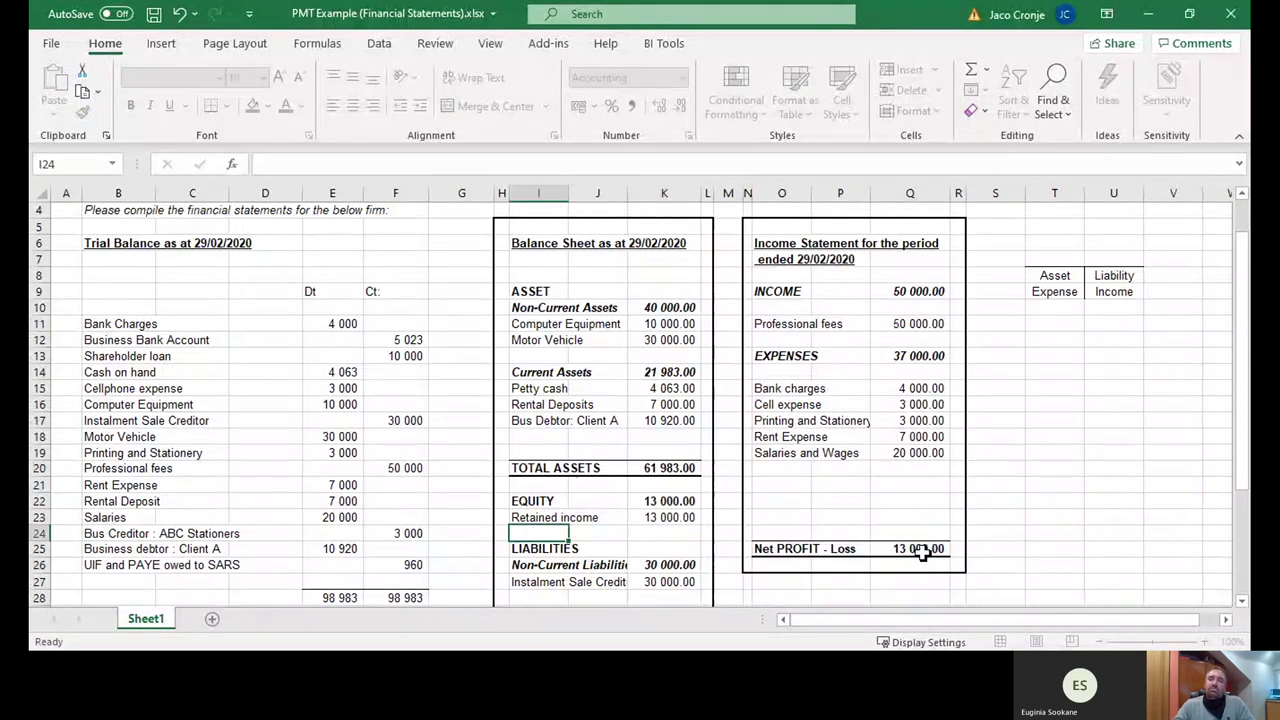
- Check the Equity total and the Difference cell K38 to verify that the balance sheet balances
{"action": "left_click_drag", "start_coordinate": [535, 501], "coordinate": [655, 505]}
{"action": "scroll", "coordinate": [655, 505], "scroll_direction": "down", "scroll_amount": 4}
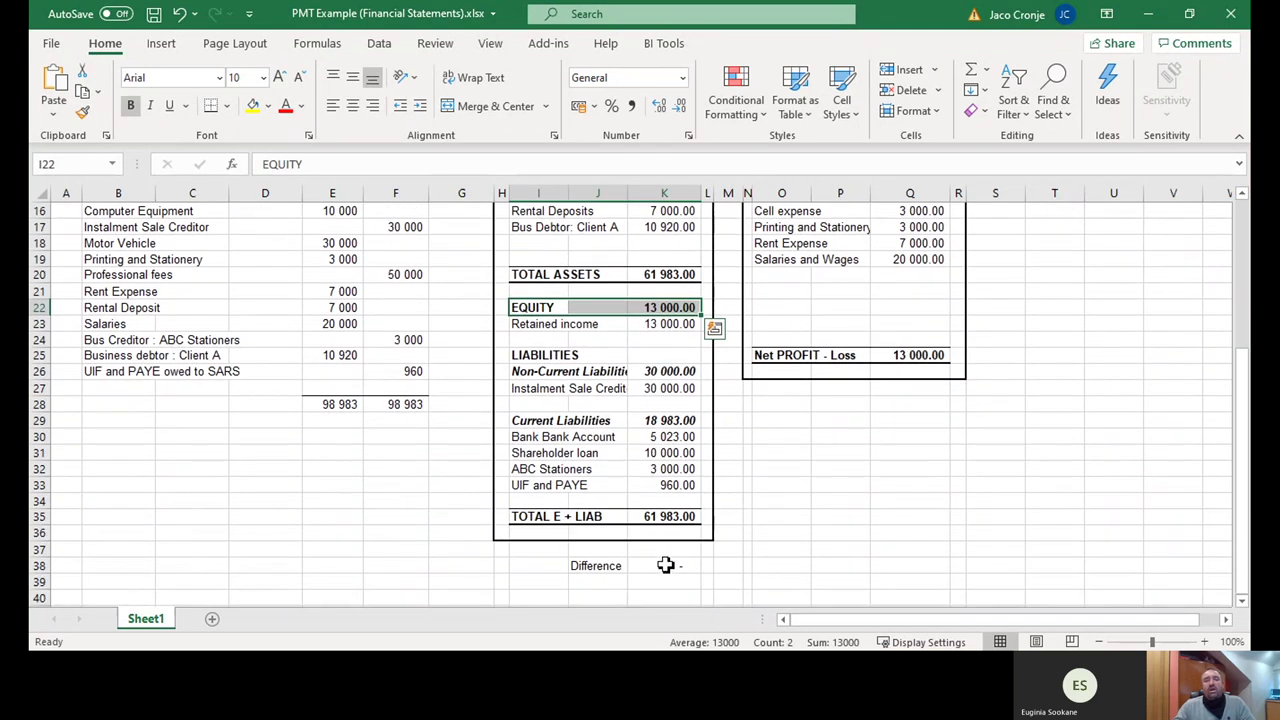
{"action": "left_click", "coordinate": [678, 563]}
{"action": "key", "text": "ctrl+Return"}
- Review the income statement's income, expenses and resulting net profit or loss
{"action": "scroll", "coordinate": [745, 563], "scroll_direction": "up", "scroll_amount": 4}
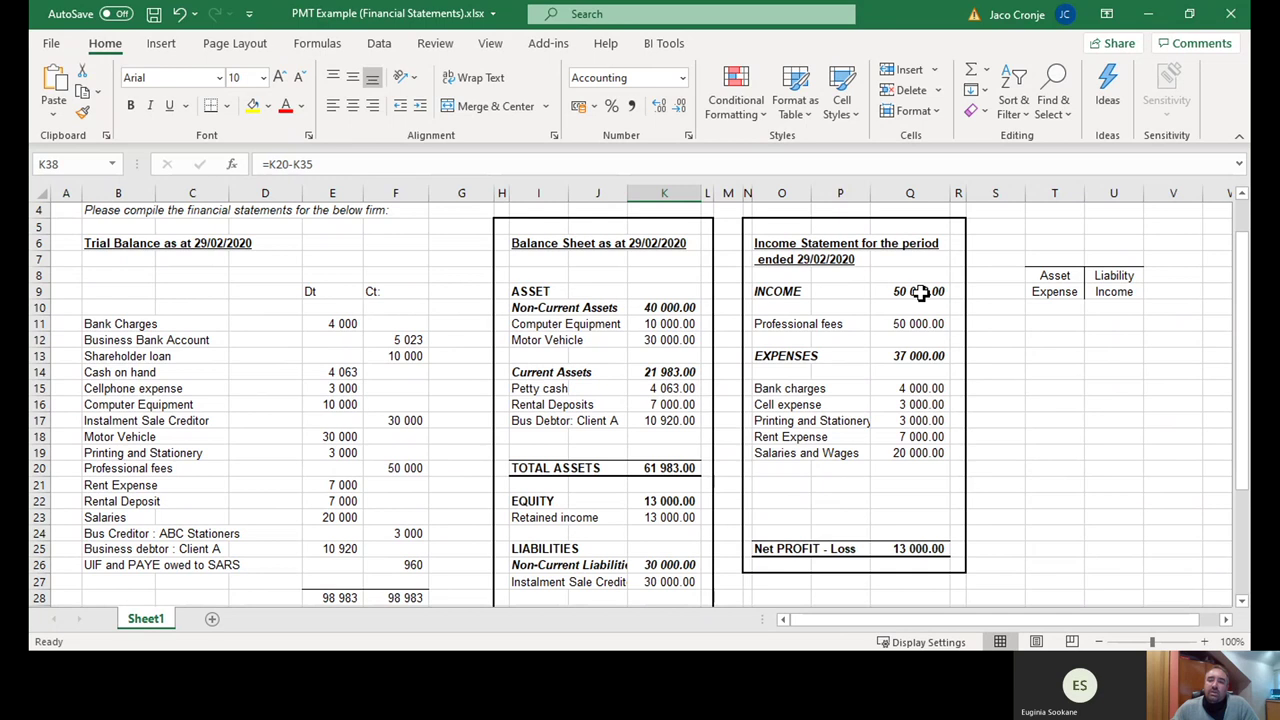
{"action": "left_click_drag", "start_coordinate": [918, 291], "coordinate": [910, 502]}
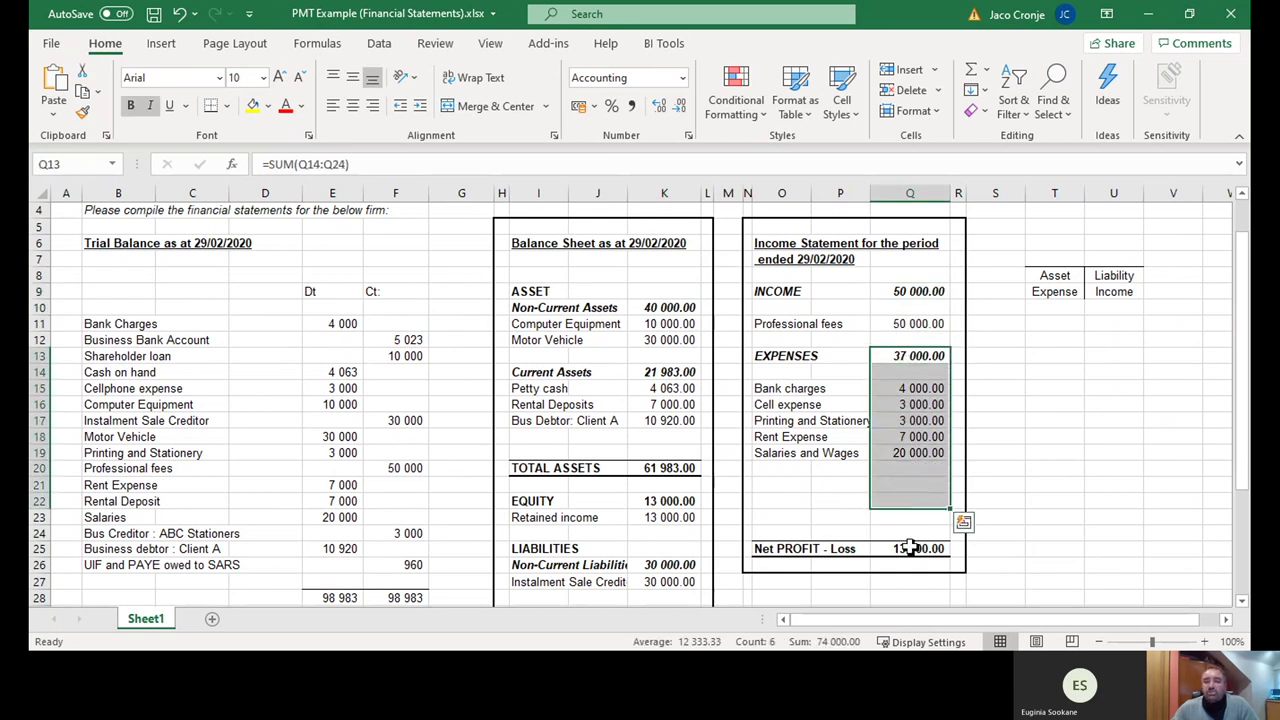
{"action": "left_click", "coordinate": [908, 548]}
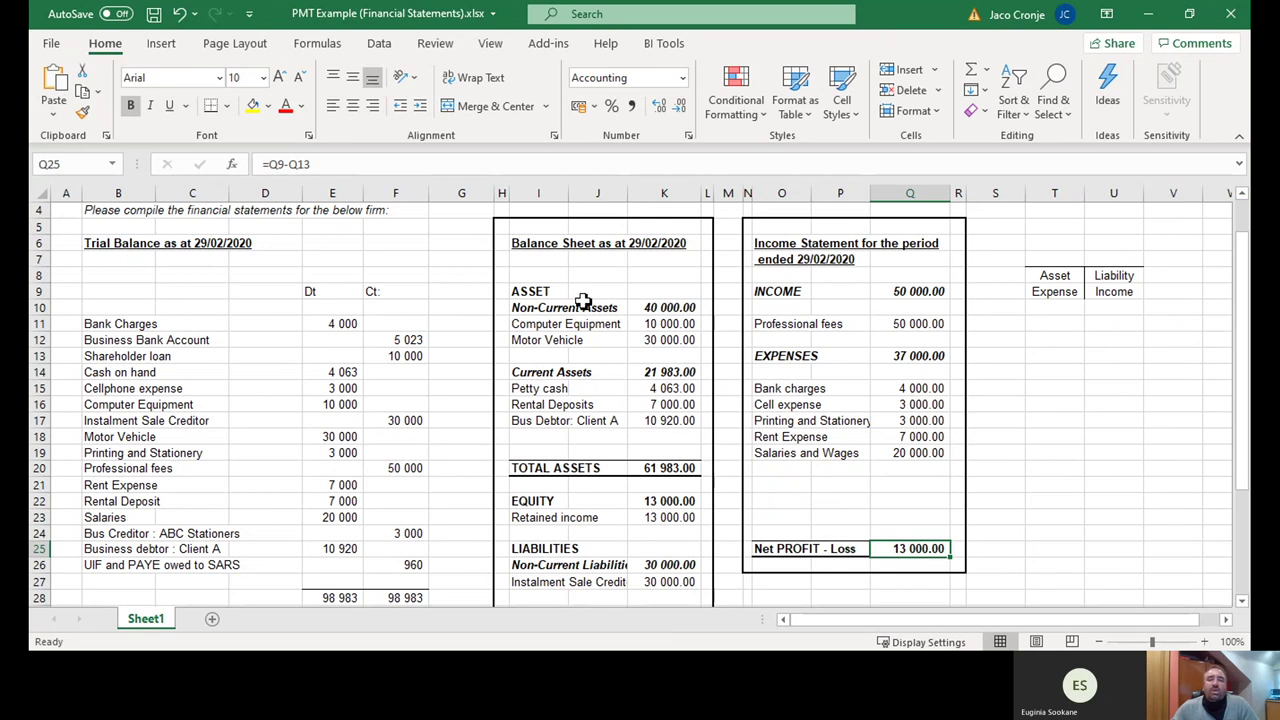
- Review the non-current and current asset entries and their amounts through to Total Assets in the balance sheet
{"action": "left_click_drag", "start_coordinate": [520, 291], "coordinate": [662, 420]}
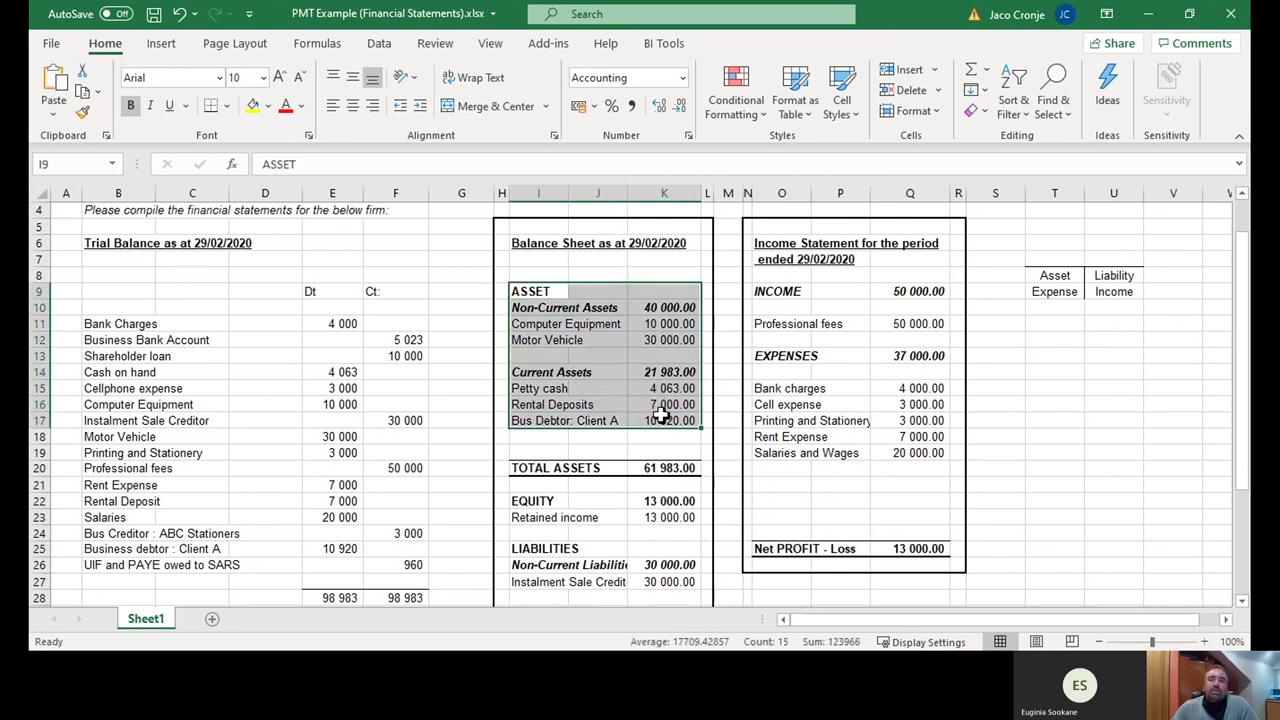
{"action": "left_click", "coordinate": [530, 324]}
{"action": "left_click", "coordinate": [552, 340]}
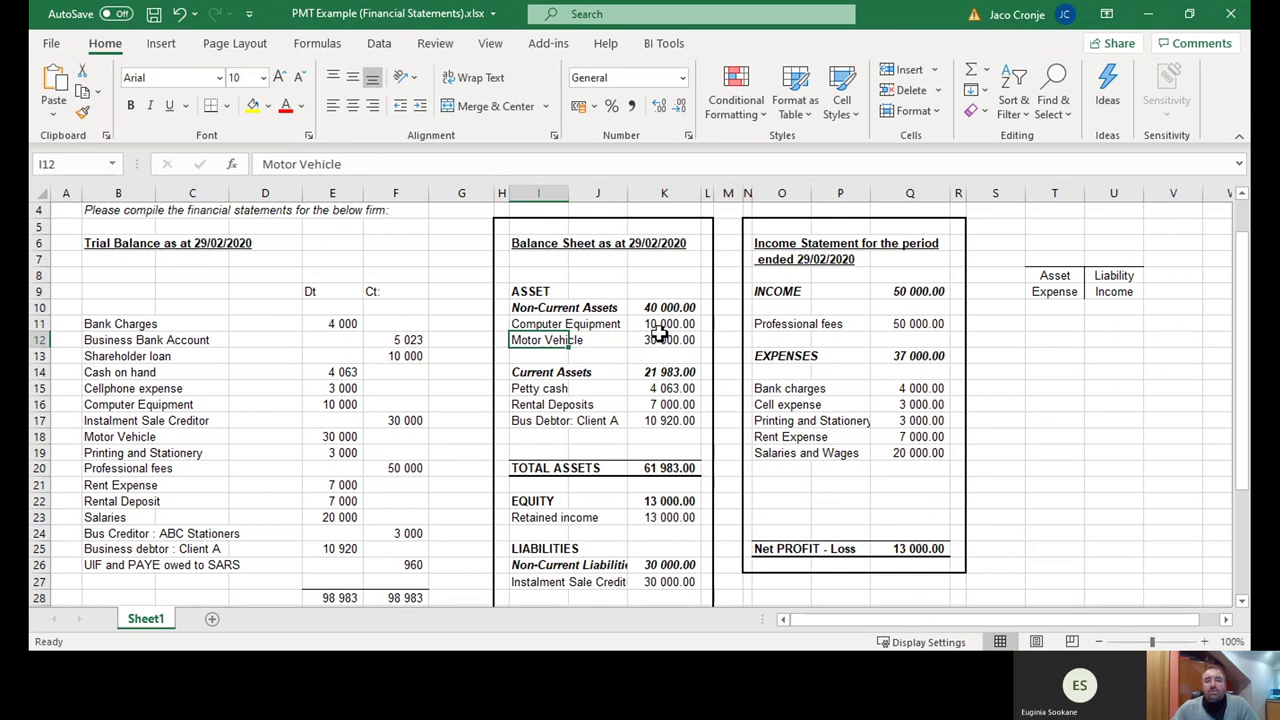
{"action": "left_click", "coordinate": [679, 324]}
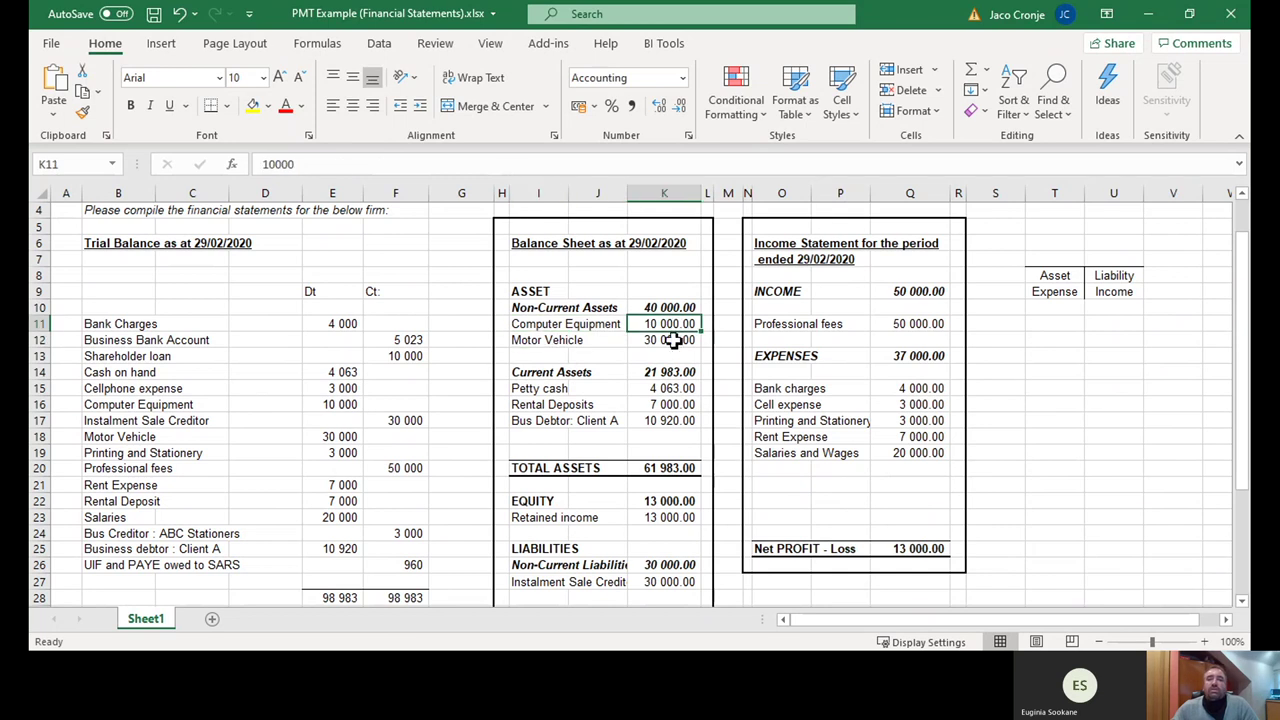
{"action": "left_click", "coordinate": [669, 342]}
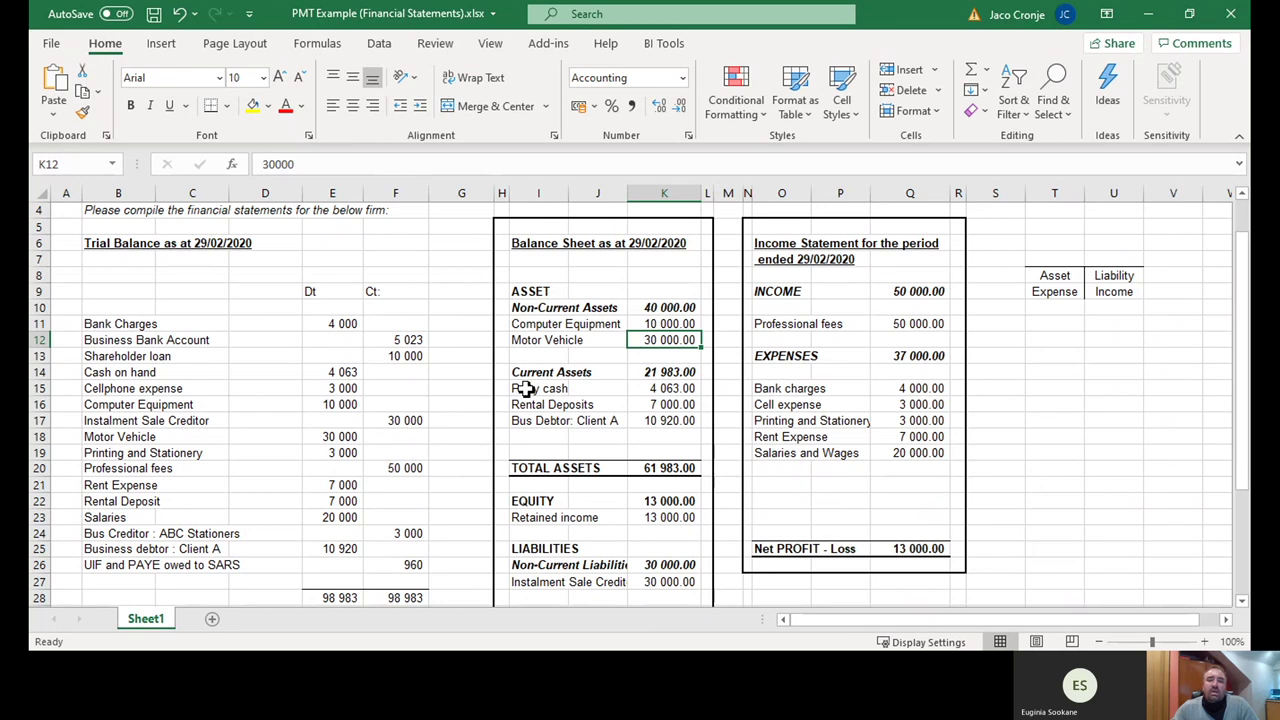
{"action": "left_click", "coordinate": [666, 391]}
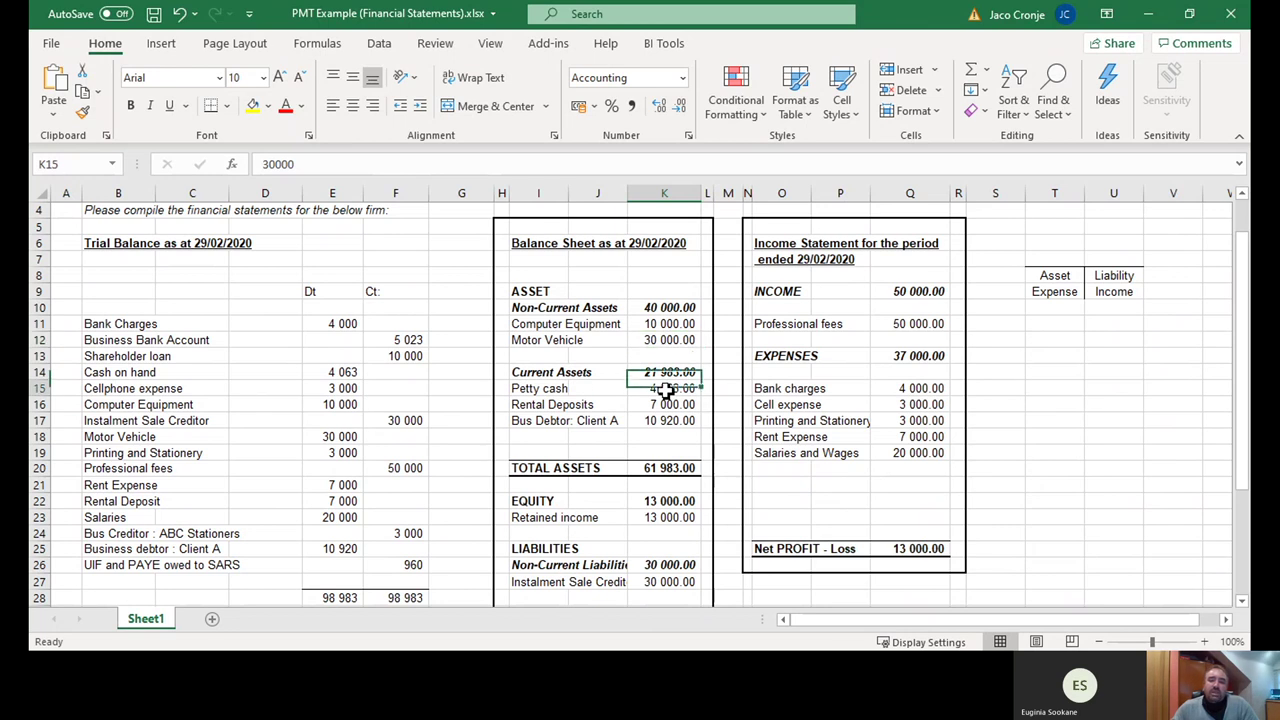
{"action": "left_click", "coordinate": [536, 407]}
{"action": "left_click", "coordinate": [660, 407]}
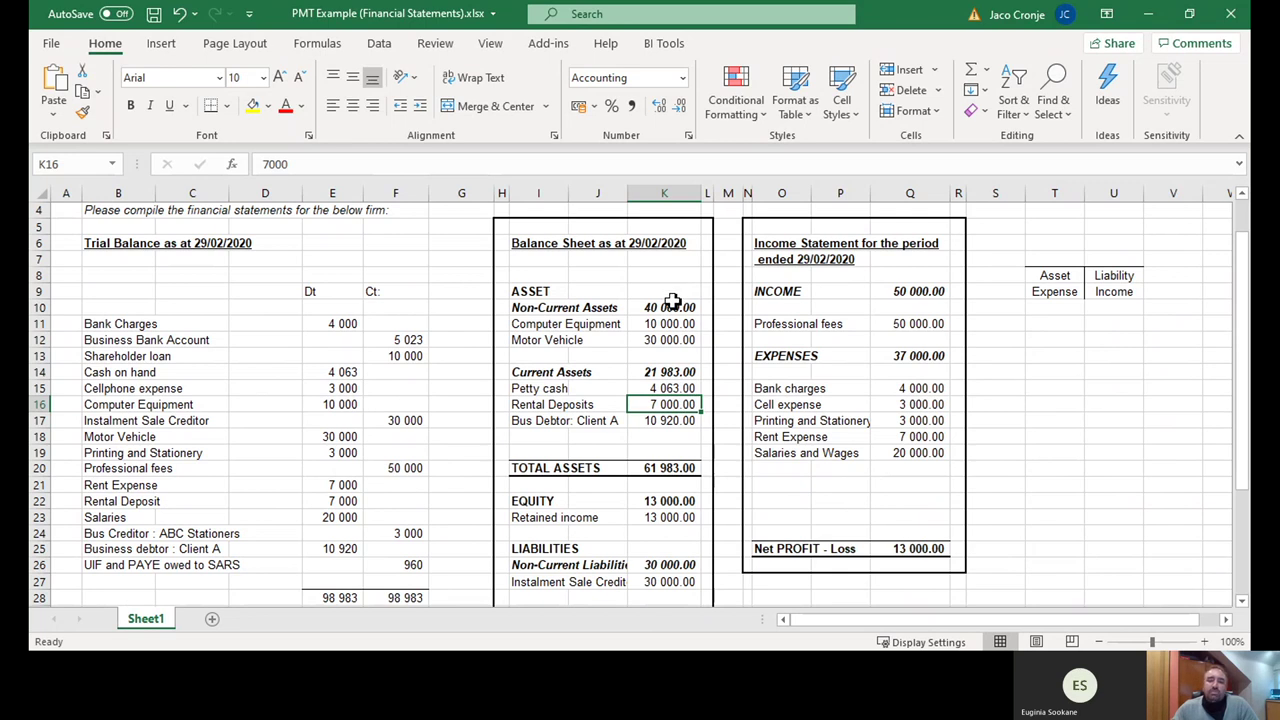
{"action": "left_click_drag", "start_coordinate": [672, 303], "coordinate": [663, 421]}
{"action": "left_click", "coordinate": [663, 468]}
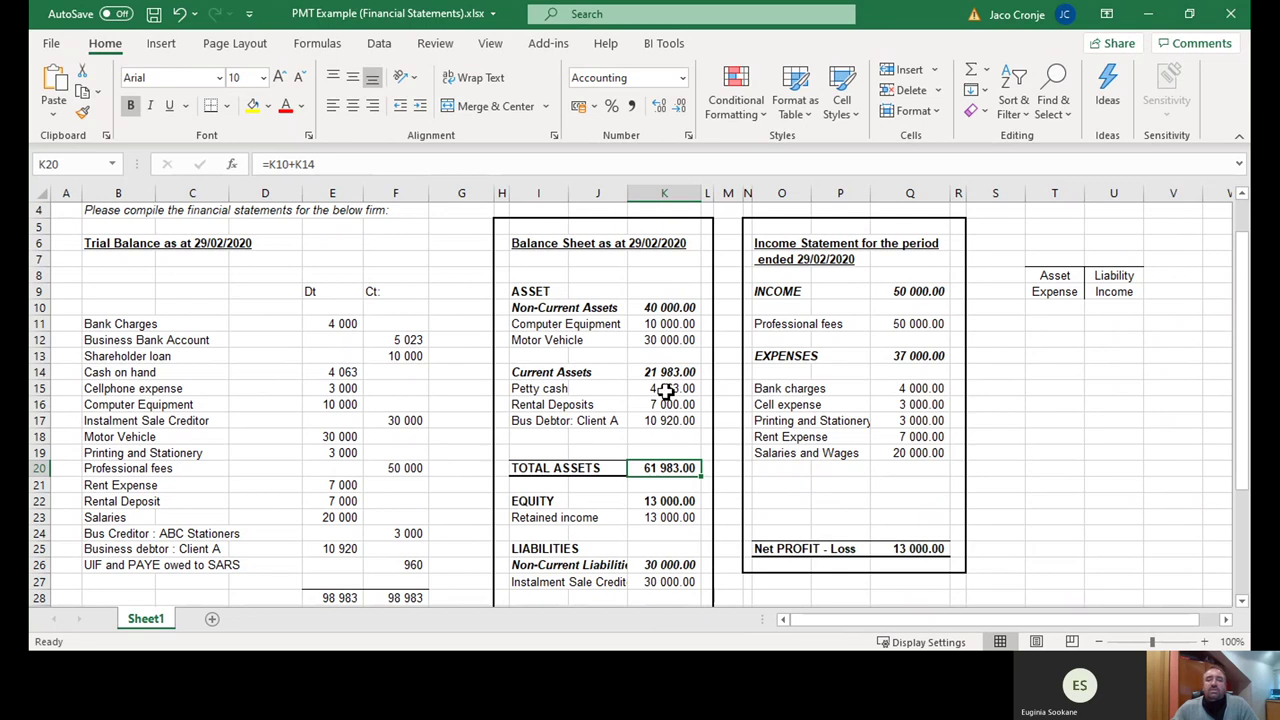
- Review the instalment sale creditor under Non-Current Liabilities and the bank account entry under Current Liabilities, with their amounts
{"action": "scroll", "coordinate": [664, 444], "scroll_direction": "down", "scroll_amount": 4}
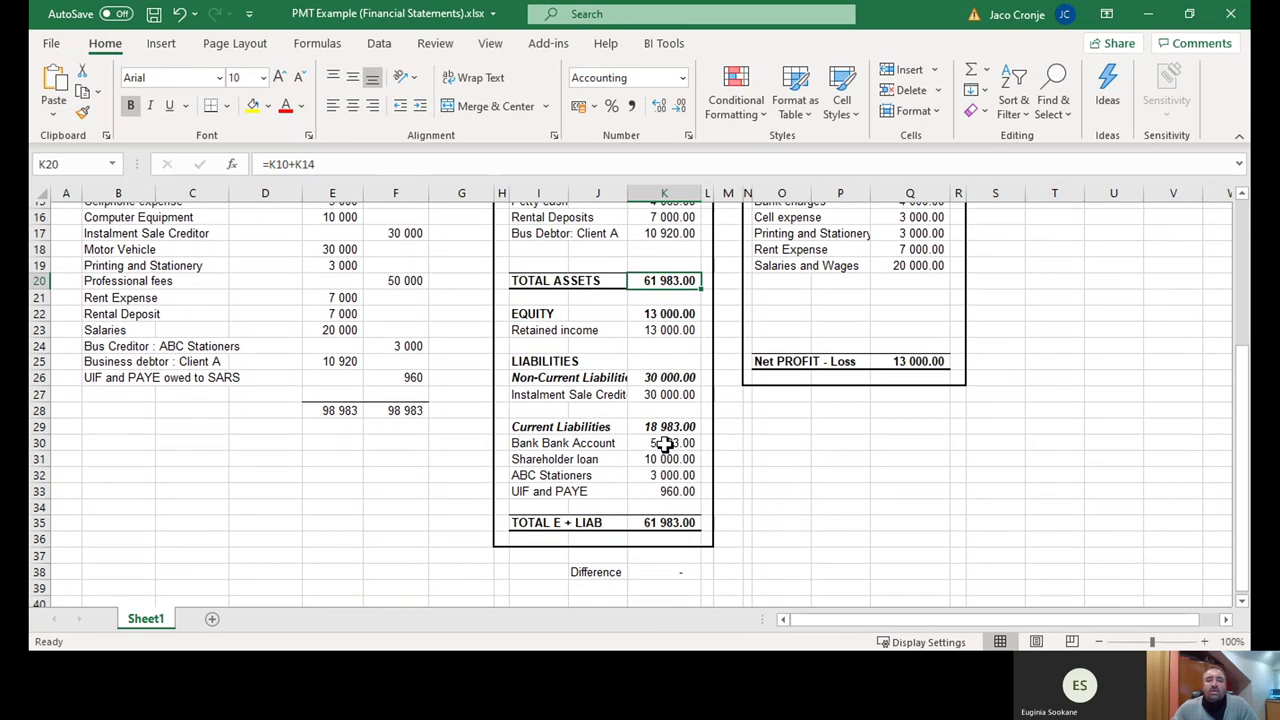
{"action": "left_click", "coordinate": [524, 388]}
{"action": "left_click", "coordinate": [664, 388]}
{"action": "left_click", "coordinate": [525, 437]}
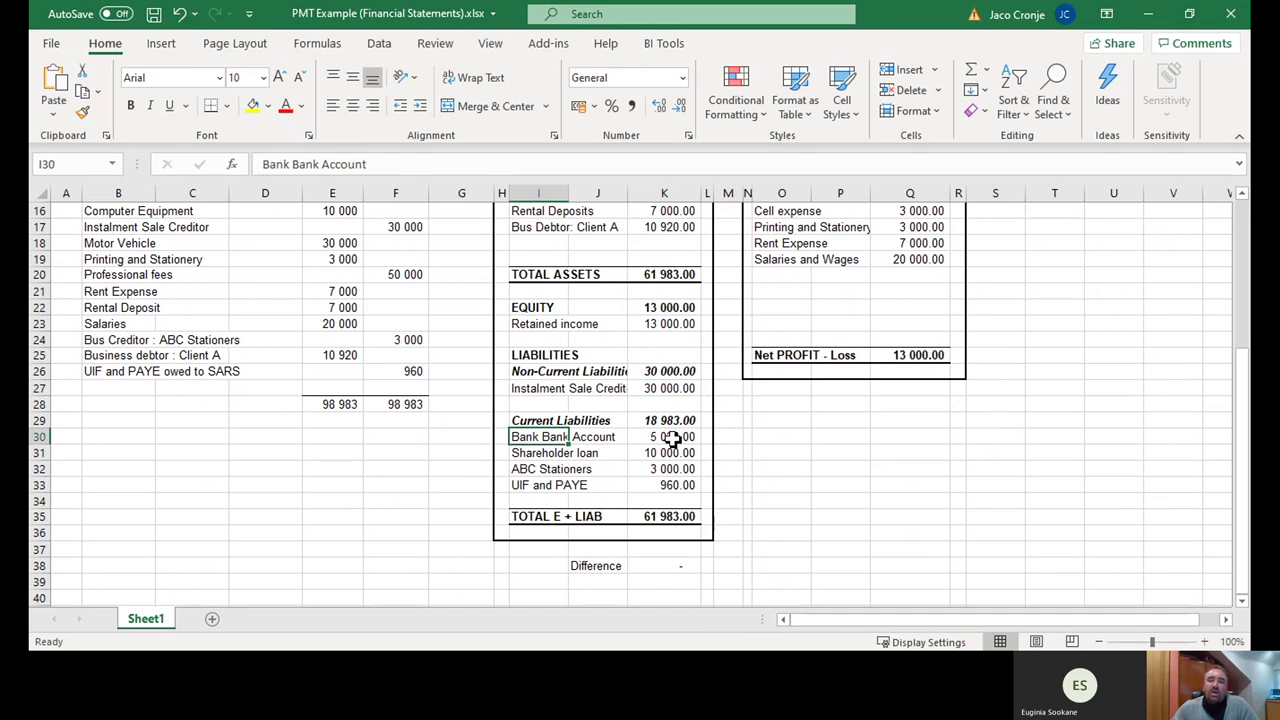
{"action": "left_click", "coordinate": [672, 437]}
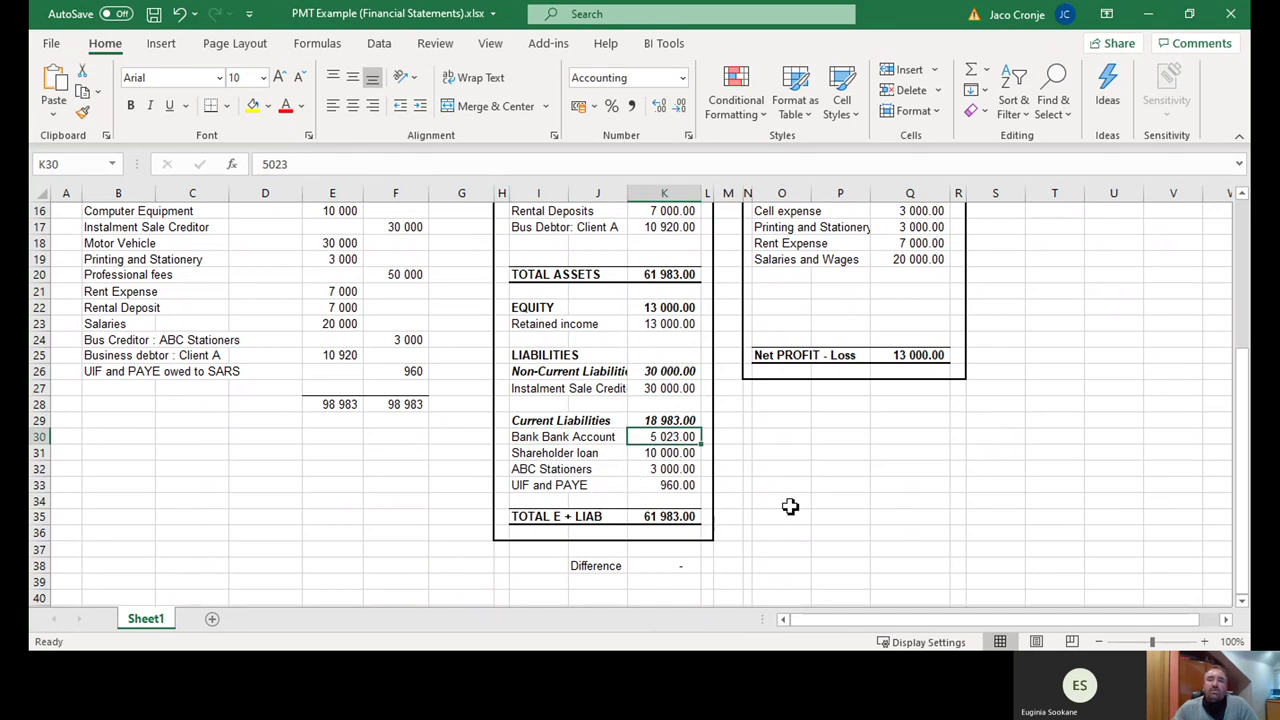
- Clear the Retained income amount in K23 and check the effect on the Difference cell K38
{"action": "scroll", "coordinate": [790, 507], "scroll_direction": "up", "scroll_amount": 2}
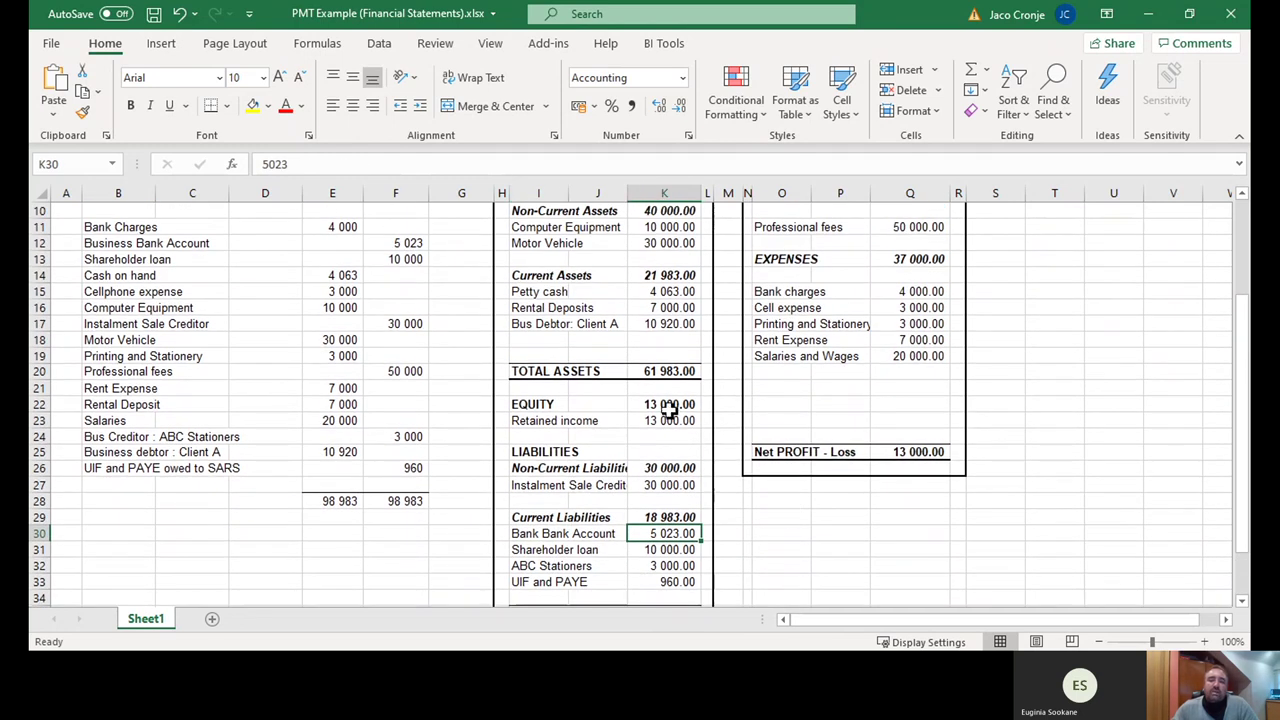
{"action": "left_click", "coordinate": [667, 420]}
{"action": "key", "text": "Delete"}
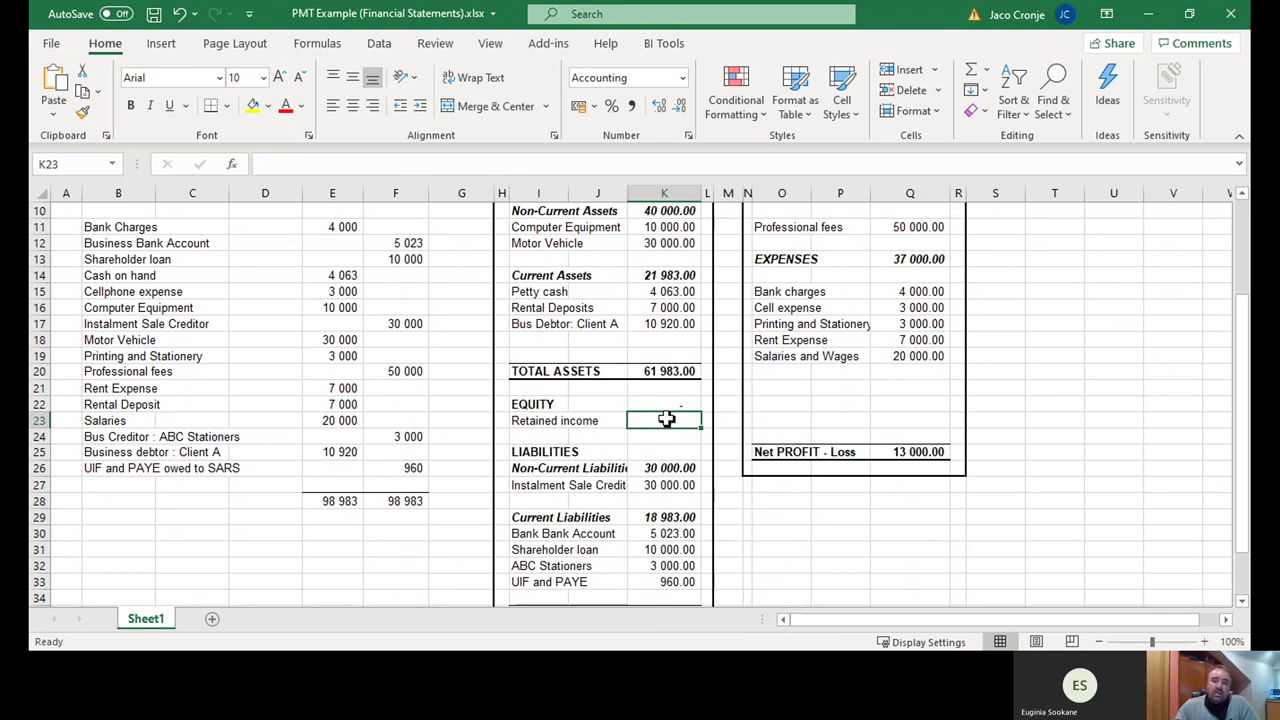
{"action": "scroll", "coordinate": [670, 513], "scroll_direction": "down", "scroll_amount": 3}
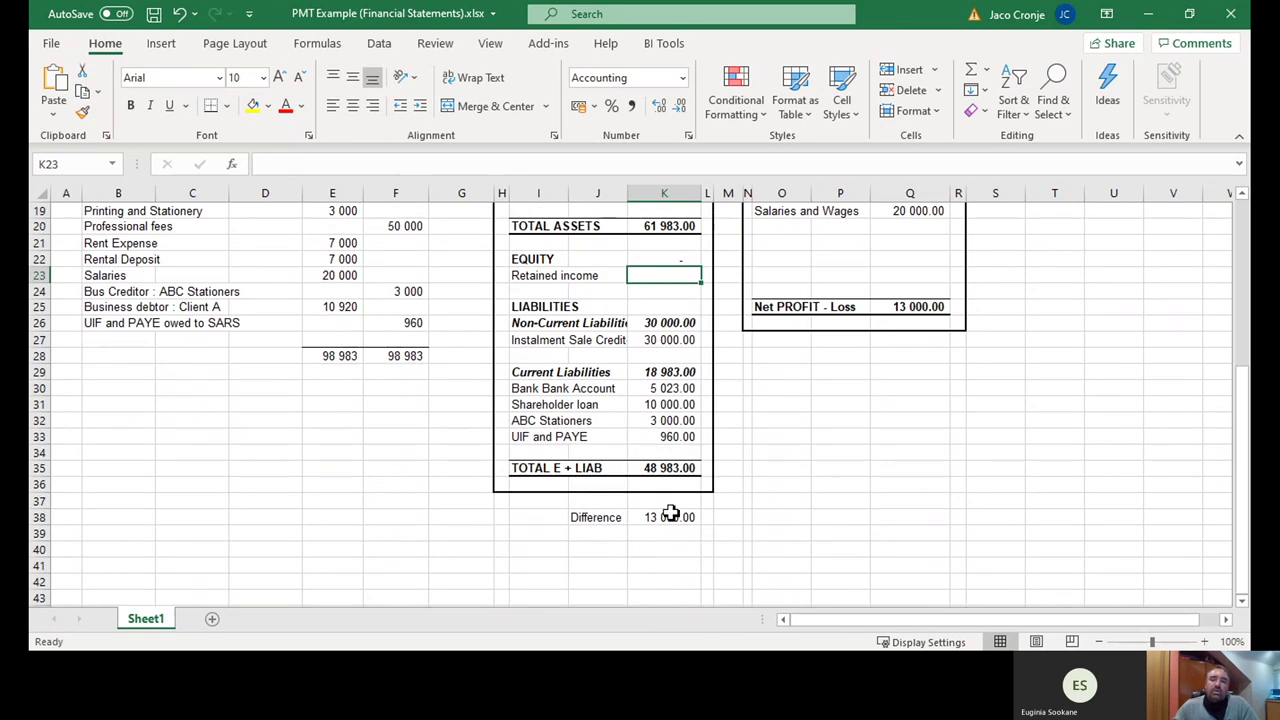
{"action": "scroll", "coordinate": [670, 516], "scroll_direction": "up", "scroll_amount": 3}
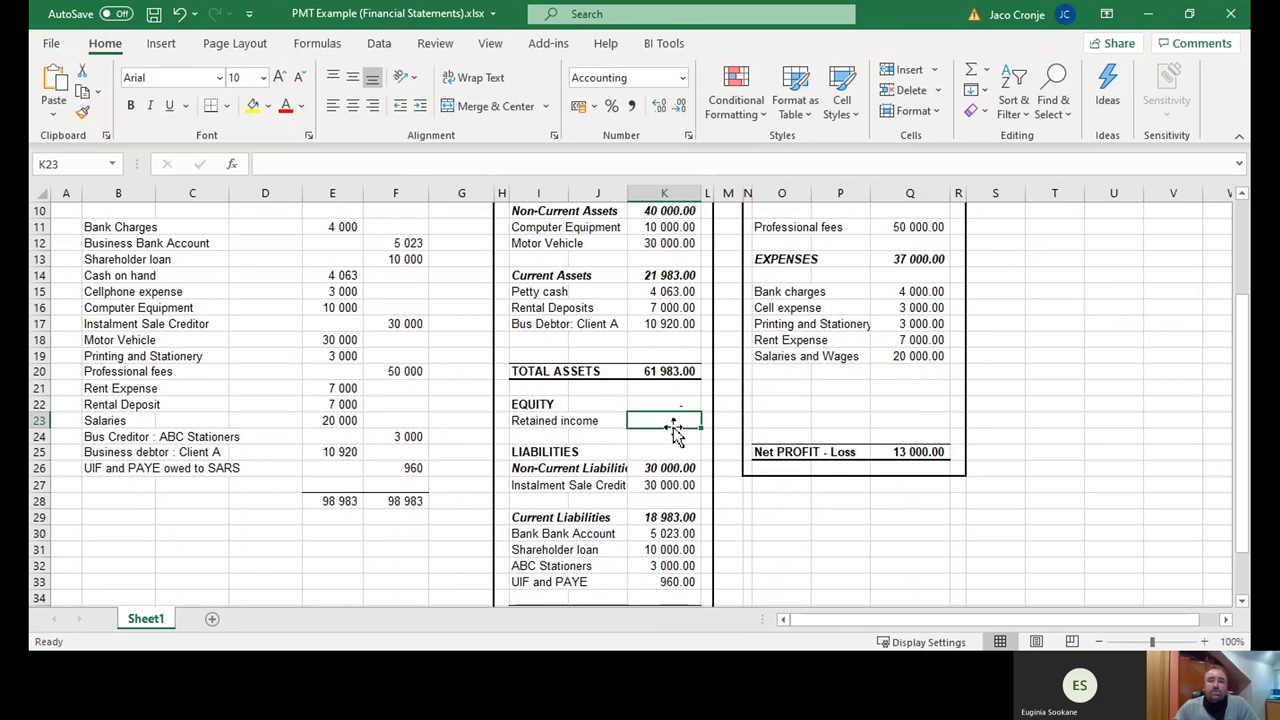
- Link the Retained income amount in K23 to the Net Profit - Loss cell Q25 and check the balance sheet totals
{"action": "type", "text": "="}
{"action": "left_click", "coordinate": [921, 456]}
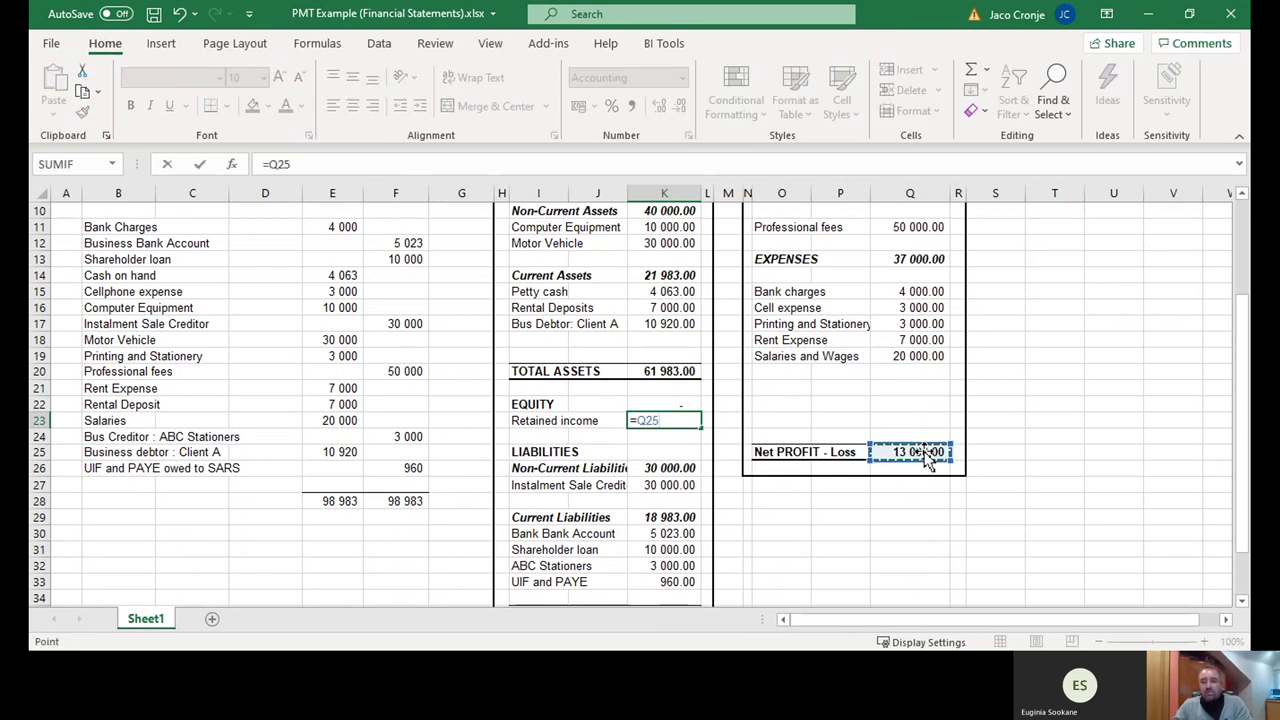
{"action": "key", "text": "Return"}
{"action": "scroll", "coordinate": [905, 459], "scroll_direction": "down", "scroll_amount": 2}
{"action": "scroll", "coordinate": [773, 431], "scroll_direction": "up", "scroll_amount": 1}
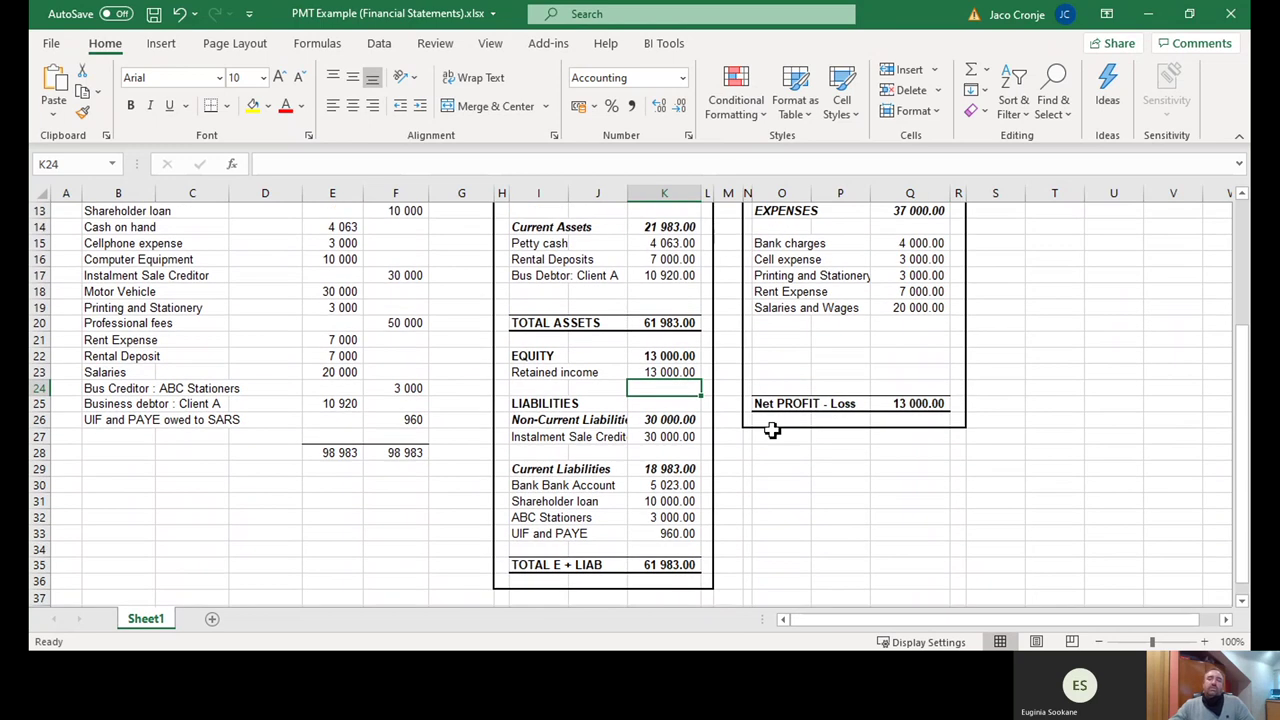
{"action": "scroll", "coordinate": [576, 436], "scroll_direction": "up", "scroll_amount": 4}
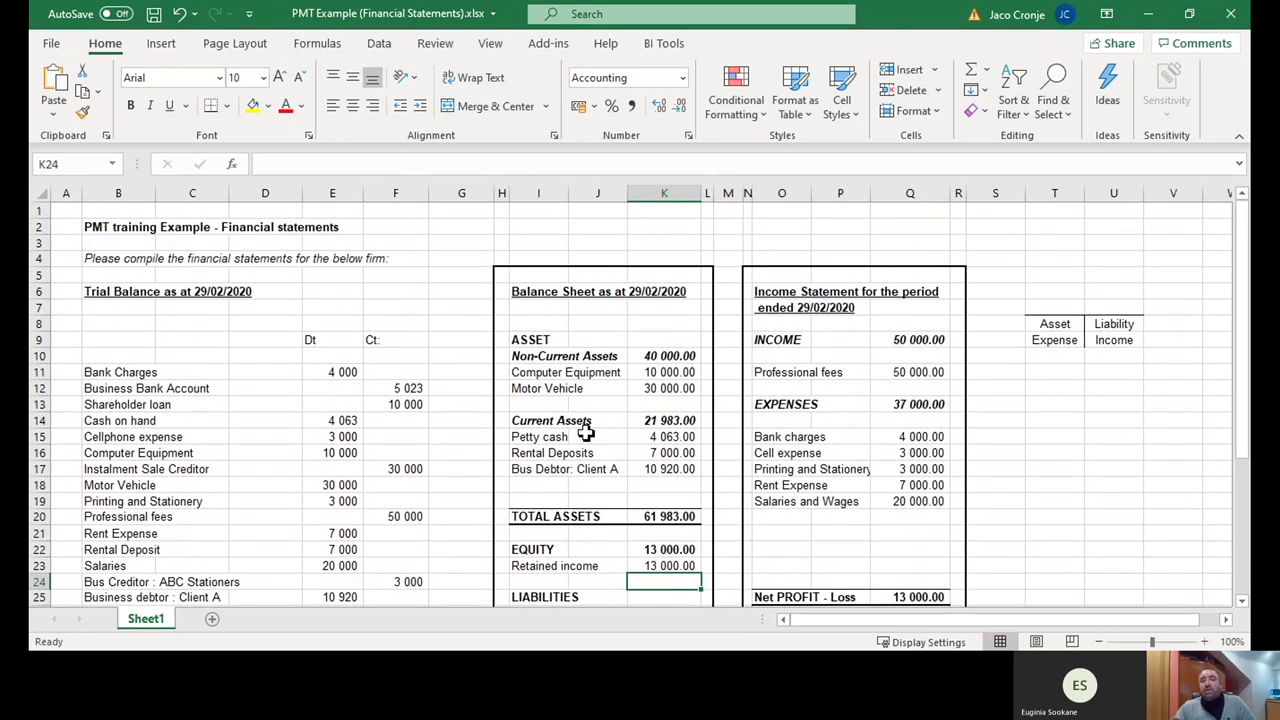